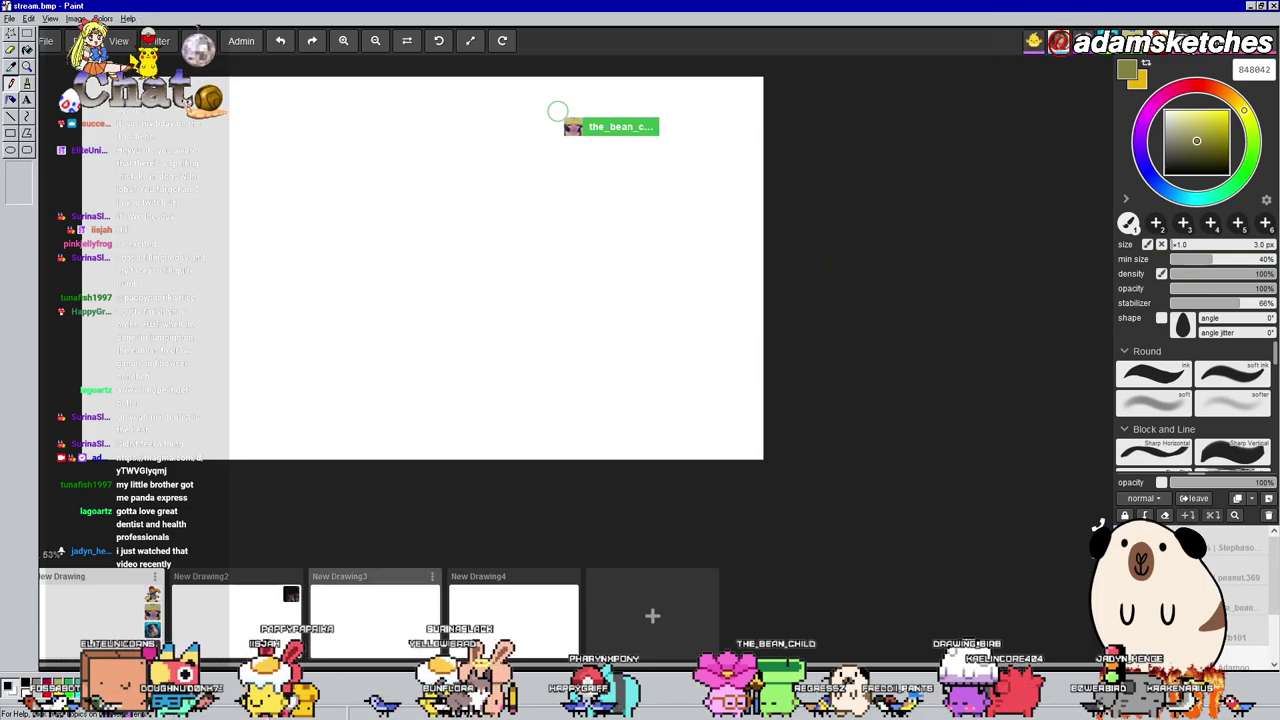
Set the drawing colour to black (000000) and choose the ink brush from the Round group
{"action": "scroll", "coordinate": [858, 236], "scroll_direction": "down", "scroll_amount": 1}
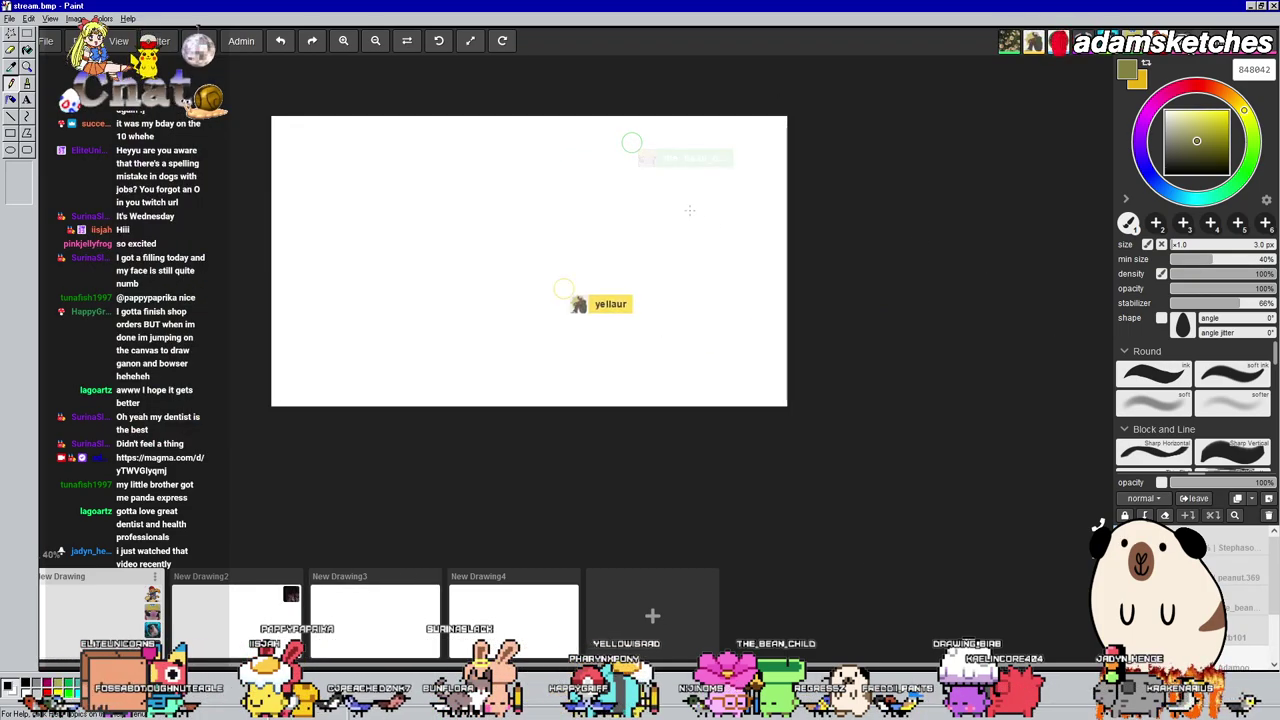
{"action": "scroll", "coordinate": [684, 205], "scroll_direction": "up", "scroll_amount": 1}
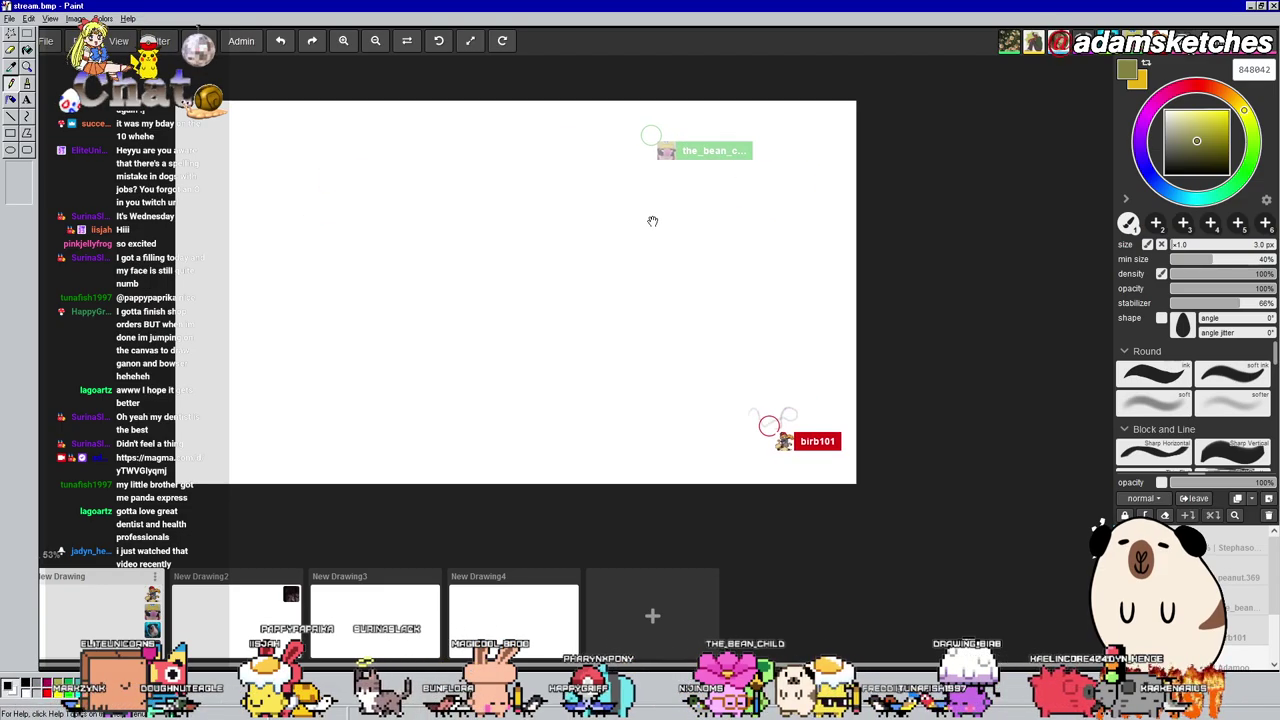
{"action": "scroll", "coordinate": [517, 205], "scroll_direction": "up", "scroll_amount": 2}
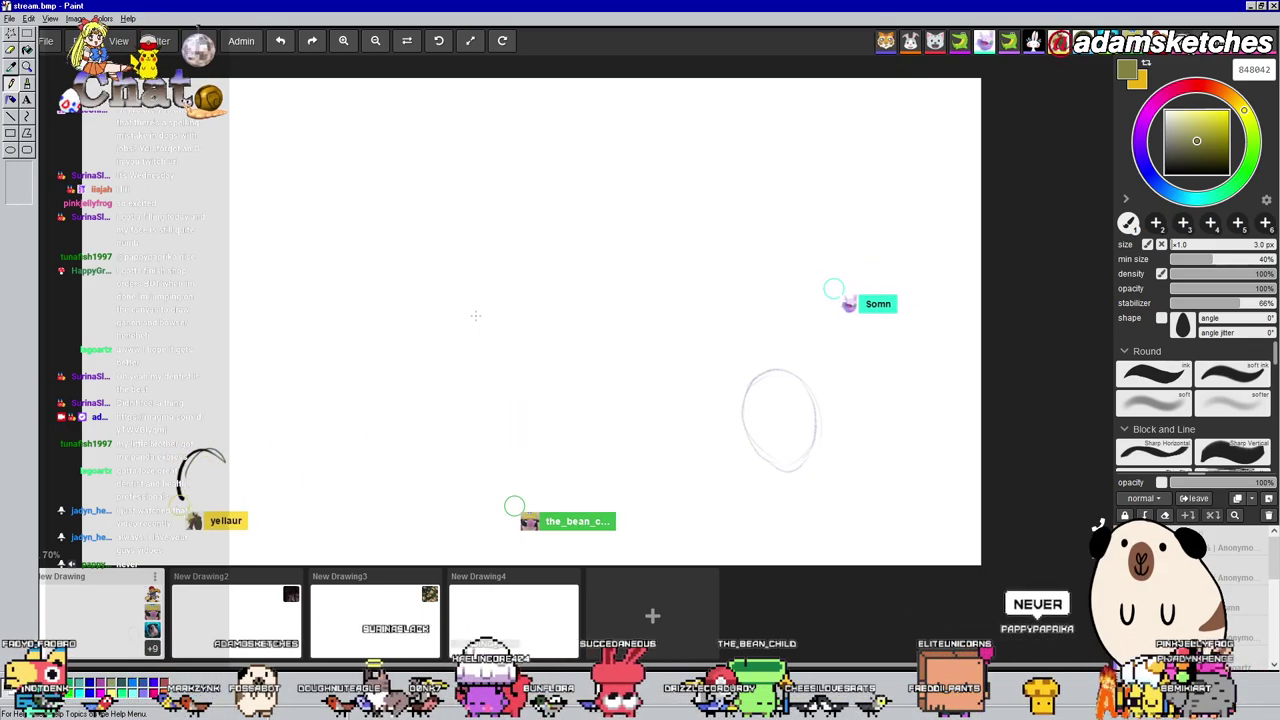
{"action": "scroll", "coordinate": [537, 194], "scroll_direction": "up", "scroll_amount": 2}
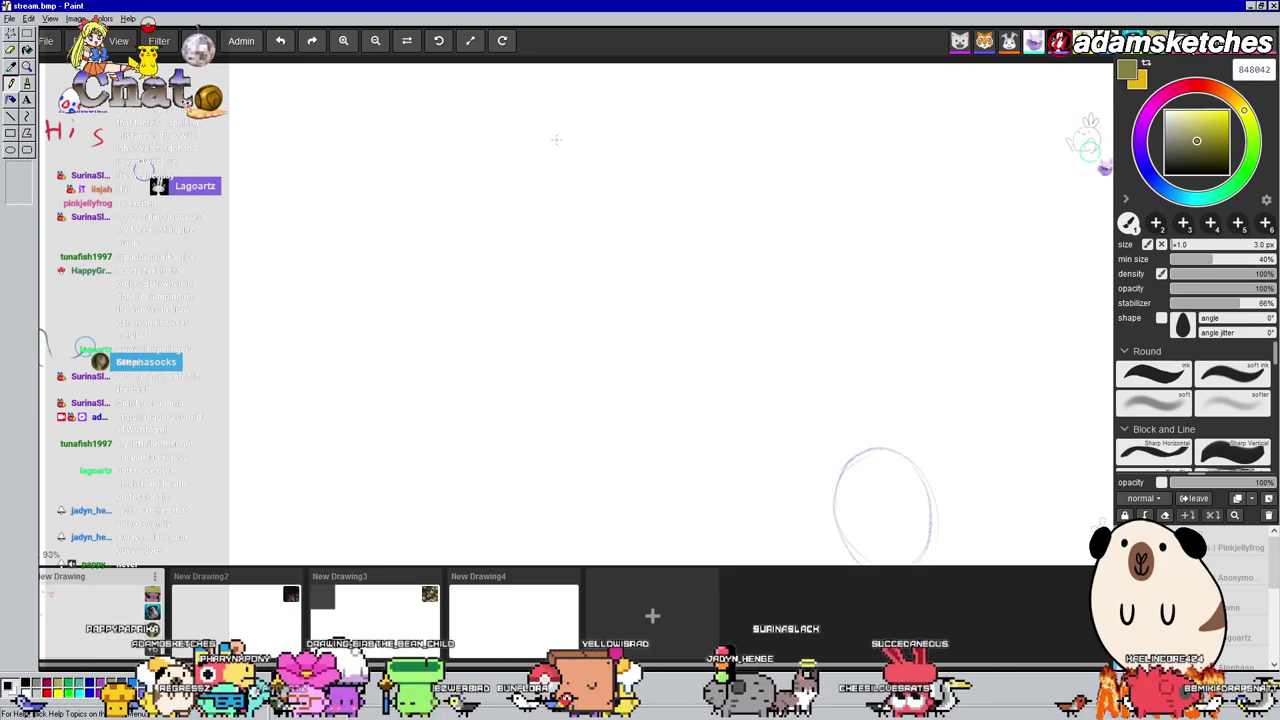
{"action": "left_click_drag", "start_coordinate": [1189, 173], "coordinate": [1149, 205]}
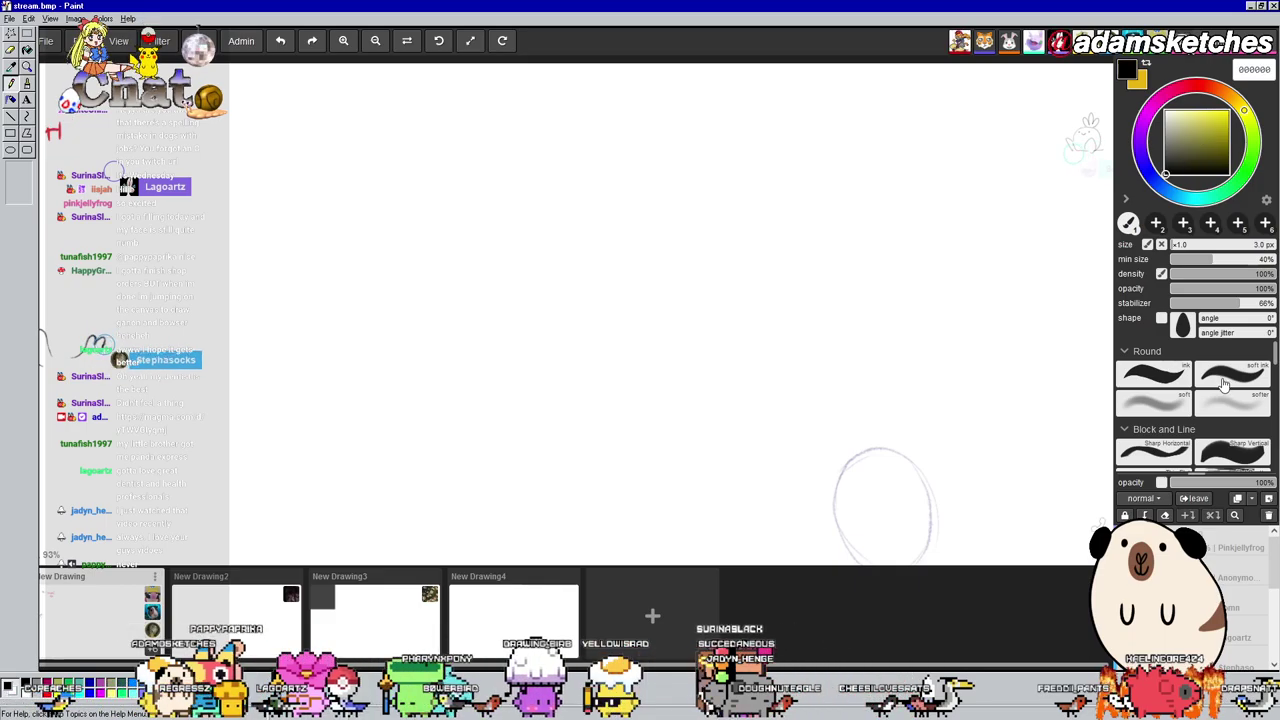
{"action": "left_click", "coordinate": [1160, 374]}
Sketch a small circle near the canvas's upper middle with the ink brush and erase it
{"action": "mouse_move", "coordinate": [555, 152]}
{"action": "left_mouse_down"}
{"action": "mouse_move", "coordinate": [518, 234]}
{"action": "mouse_move", "coordinate": [568, 244]}
{"action": "left_mouse_up"}
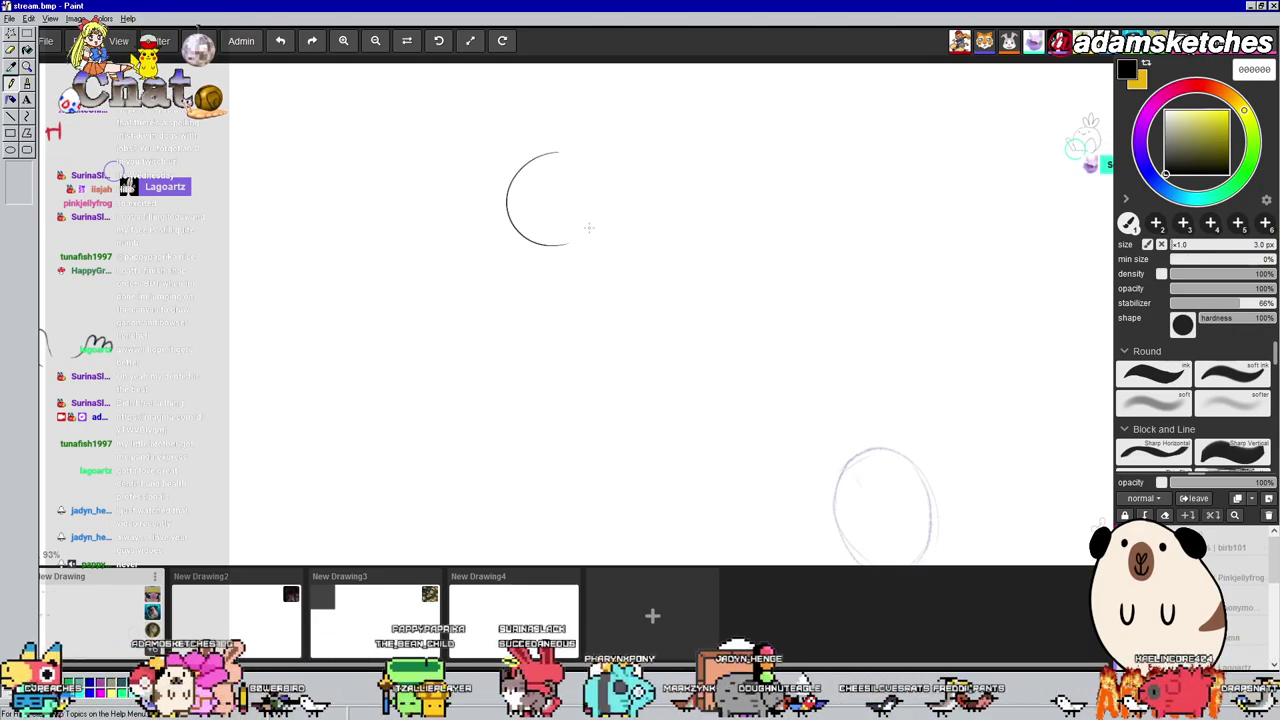
{"action": "mouse_move", "coordinate": [556, 151]}
{"action": "left_mouse_down"}
{"action": "mouse_move", "coordinate": [587, 225]}
{"action": "mouse_move", "coordinate": [570, 242]}
{"action": "left_mouse_up"}
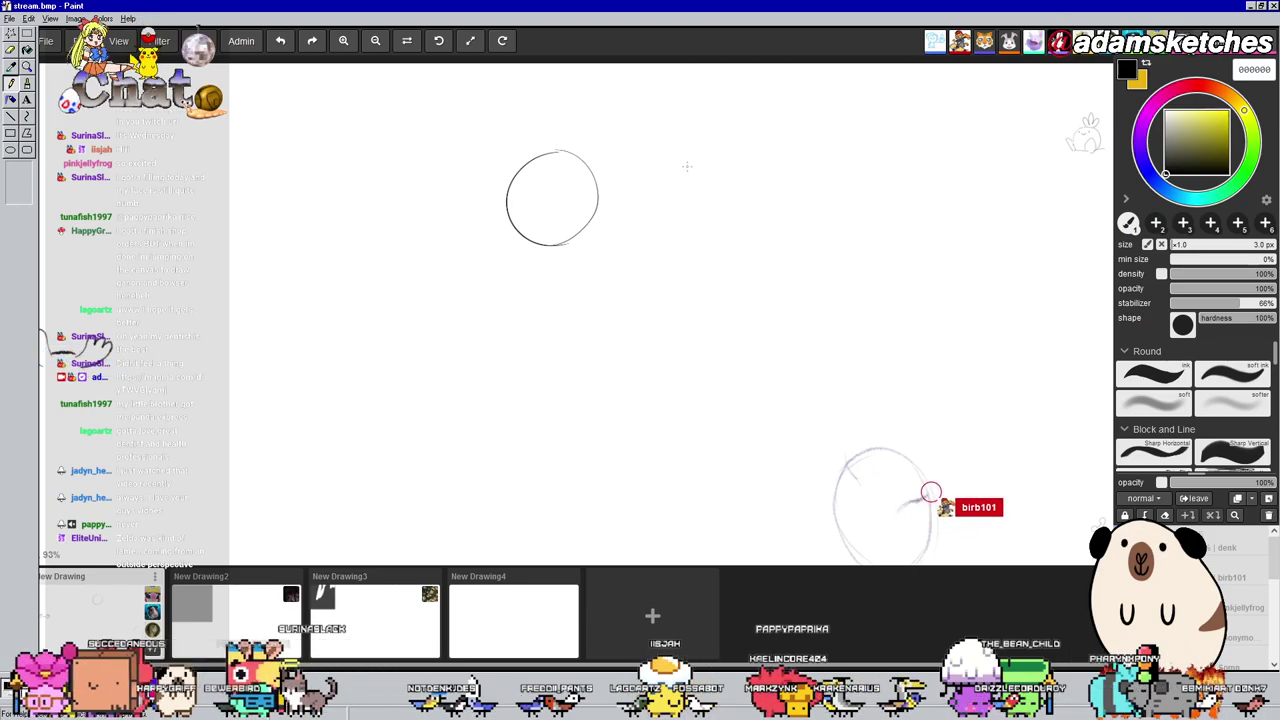
{"action": "left_click_drag", "start_coordinate": [672, 215], "coordinate": [701, 166]}
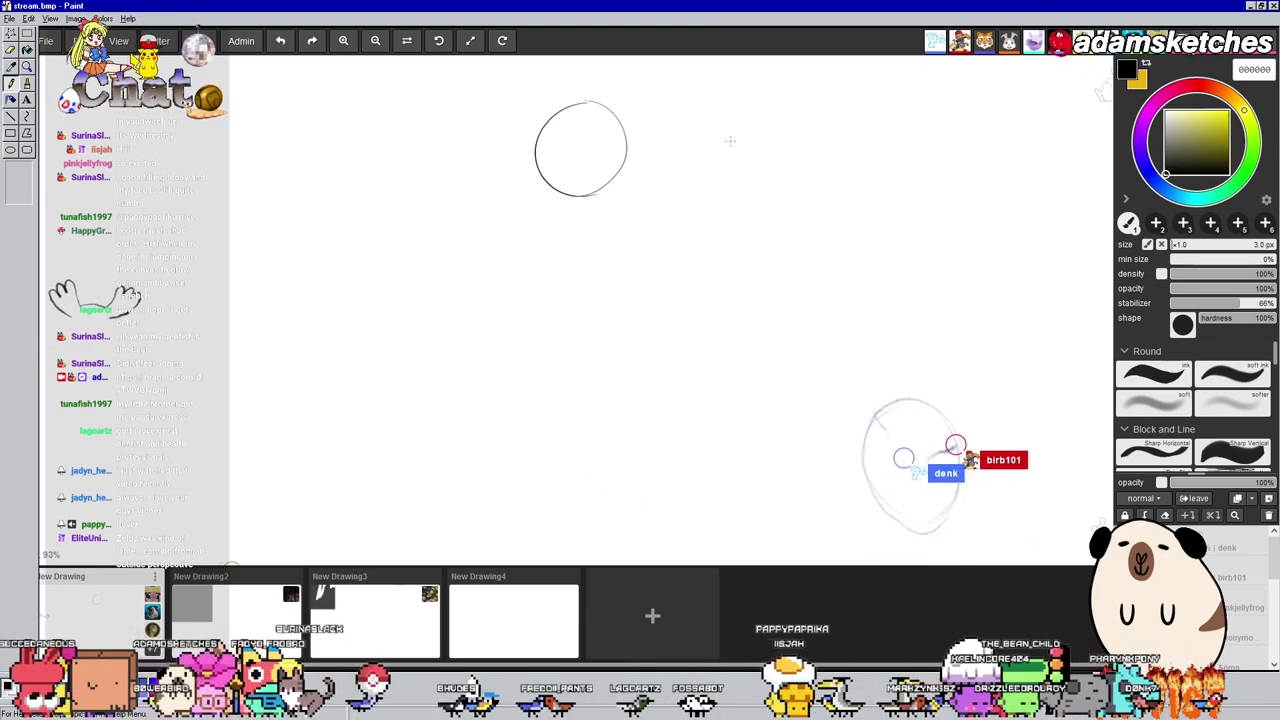
{"action": "key", "text": "e"}
{"action": "mouse_move", "coordinate": [590, 101]}
{"action": "left_mouse_down"}
{"action": "mouse_move", "coordinate": [625, 148]}
{"action": "mouse_move", "coordinate": [587, 199]}
{"action": "mouse_move", "coordinate": [546, 113]}
{"action": "mouse_move", "coordinate": [574, 100]}
{"action": "mouse_move", "coordinate": [601, 135]}
{"action": "mouse_move", "coordinate": [591, 190]}
{"action": "left_mouse_up"}
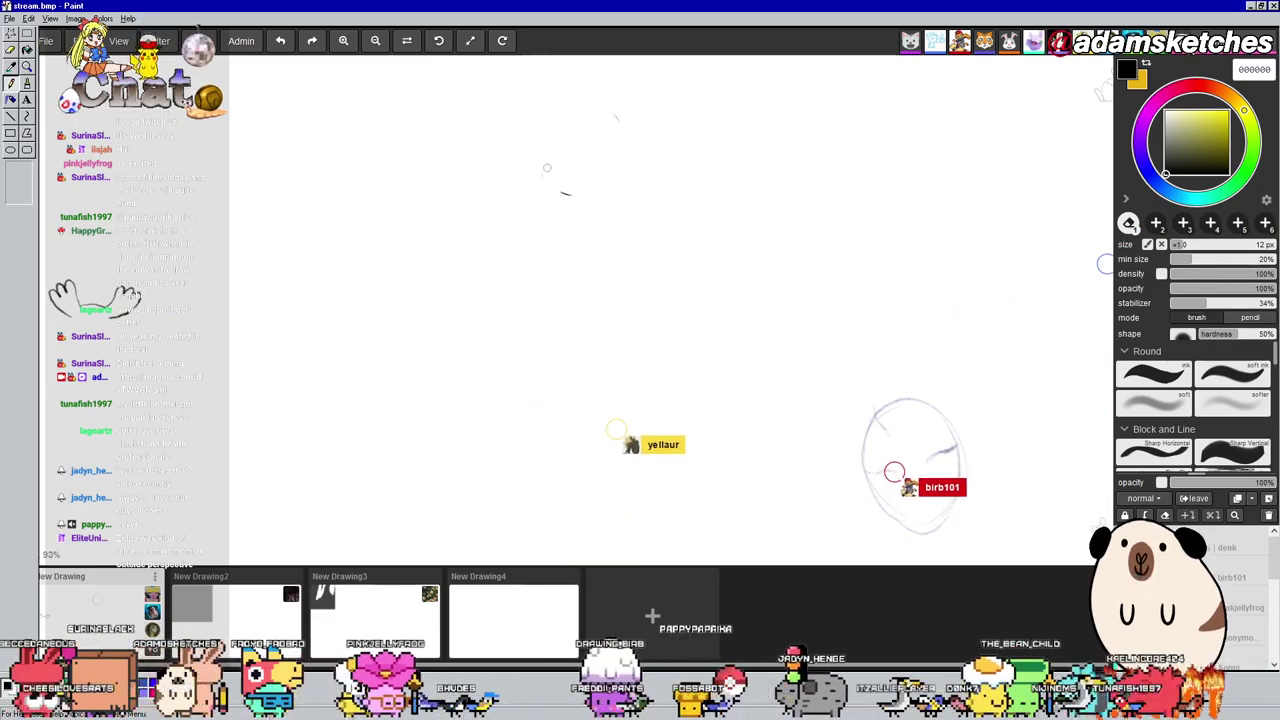
Choose the Egg brush from the Other group and set its size to 6 px
{"action": "key", "text": "b"}
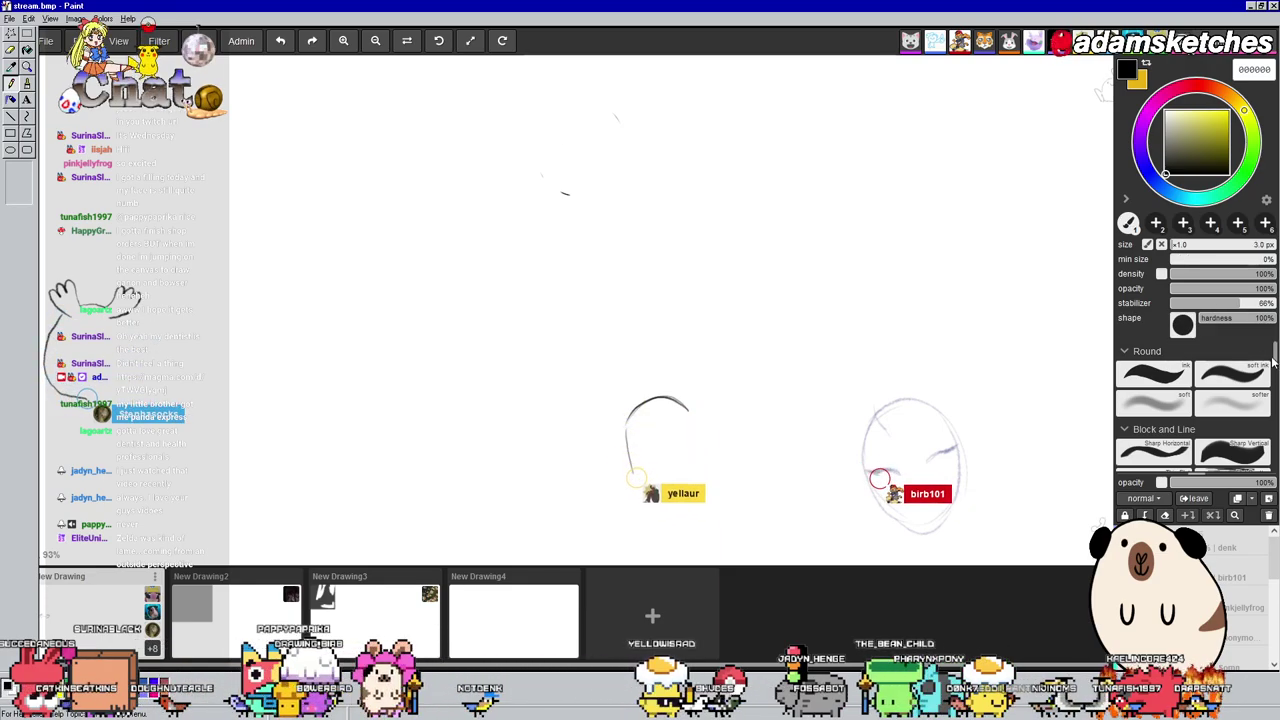
{"action": "left_click_drag", "start_coordinate": [1275, 358], "coordinate": [1276, 466]}
{"action": "left_click", "coordinate": [1232, 397]}
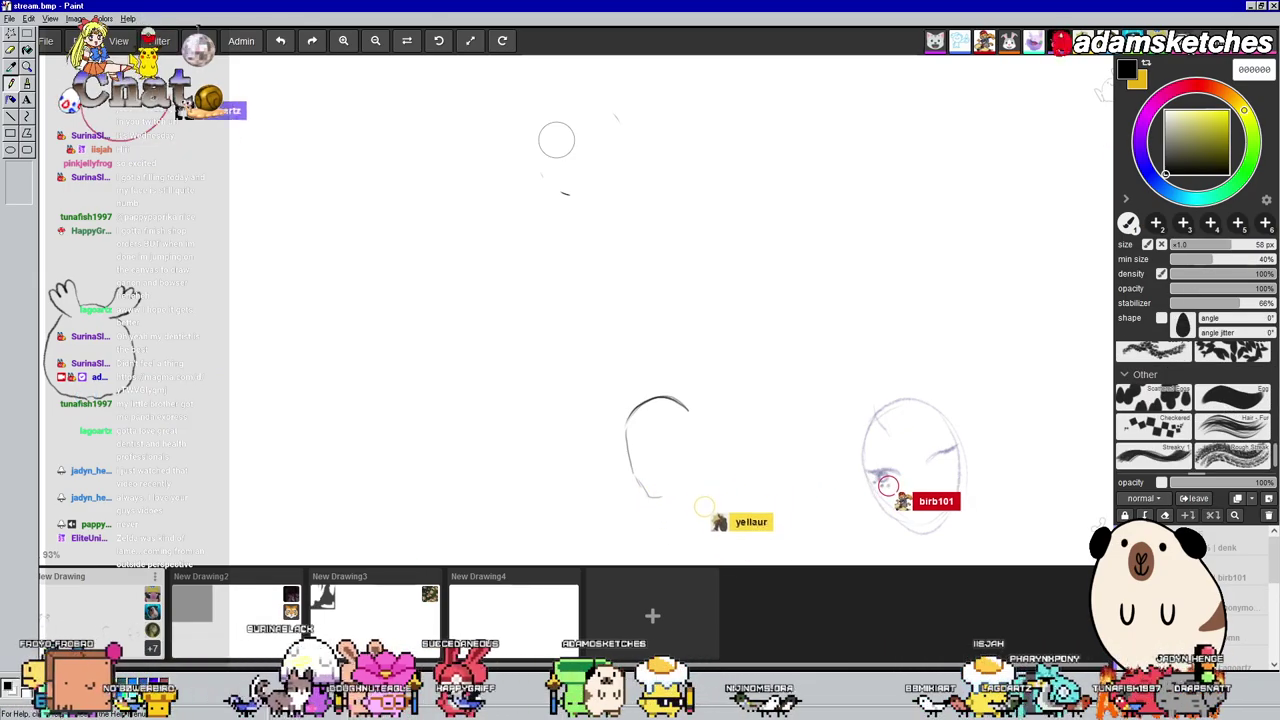
{"action": "left_click", "coordinate": [1177, 245]}
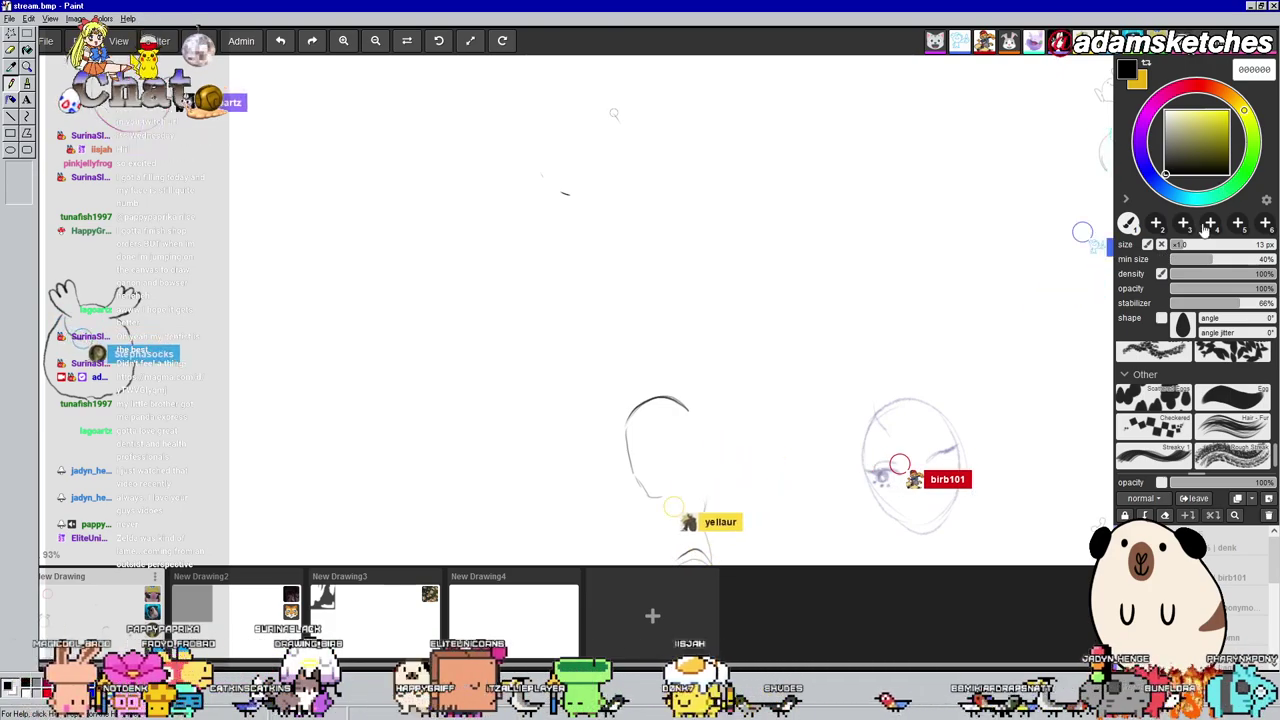
{"action": "left_click", "coordinate": [1180, 245]}
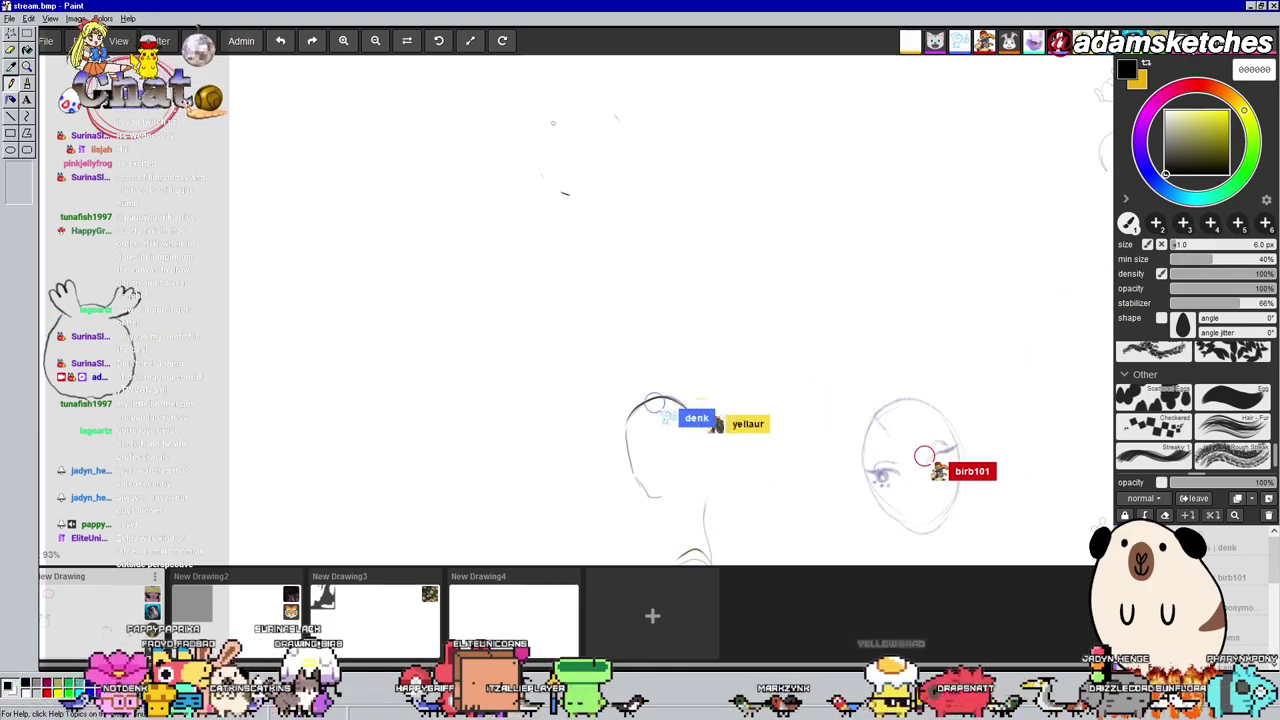
Sketch a round head near the canvas's upper middle, with a curved guideline across its lower part
{"action": "left_click_drag", "start_coordinate": [490, 196], "coordinate": [530, 201]}
{"action": "left_click_drag", "start_coordinate": [576, 131], "coordinate": [469, 146]}
{"action": "left_click_drag", "start_coordinate": [466, 167], "coordinate": [508, 209]}
{"action": "mouse_move", "coordinate": [545, 112]}
{"action": "left_mouse_down"}
{"action": "mouse_move", "coordinate": [586, 166]}
{"action": "mouse_move", "coordinate": [497, 222]}
{"action": "left_mouse_up"}
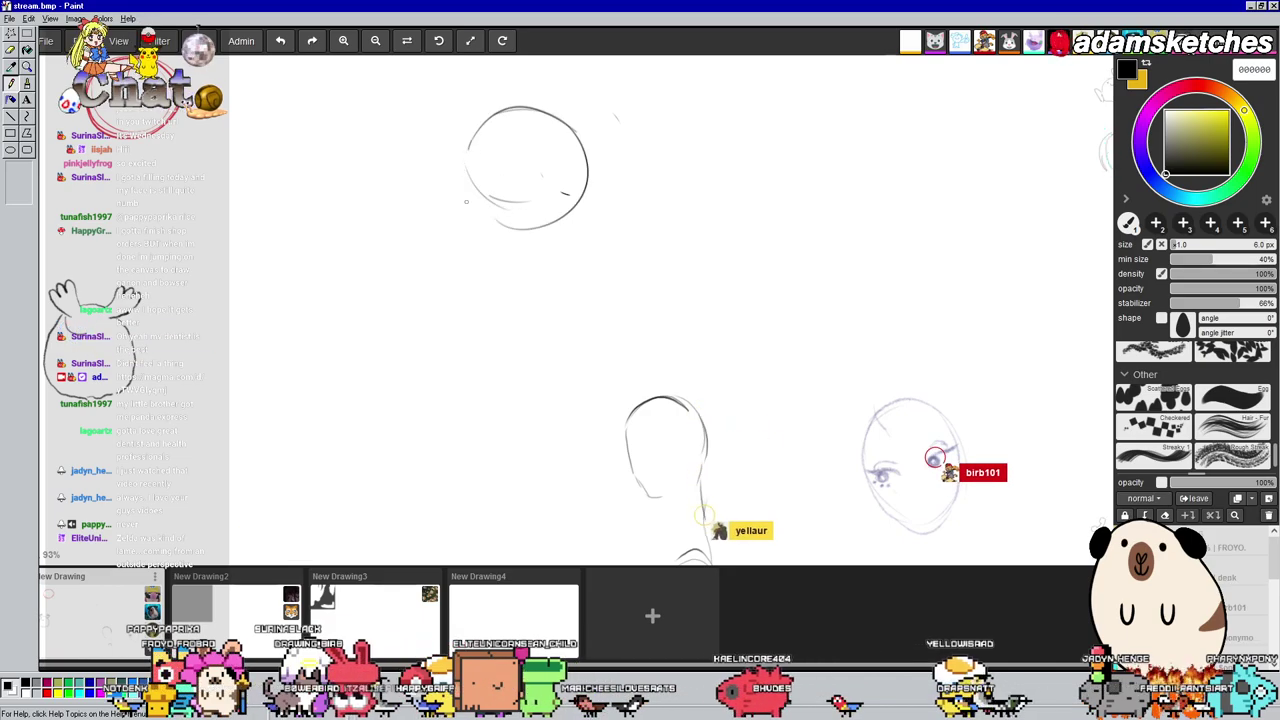
{"action": "left_click_drag", "start_coordinate": [466, 170], "coordinate": [541, 233]}
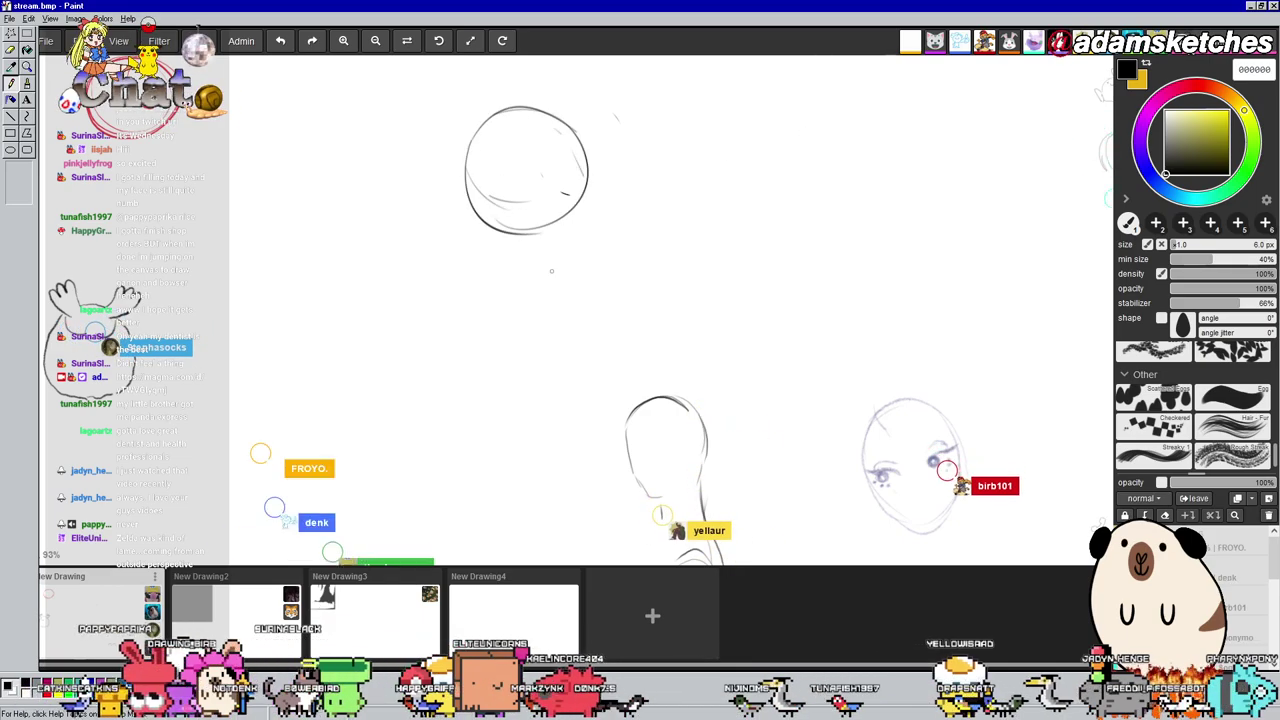
Sketch a rounded torso outline below the head and short guide strokes for the limbs
{"action": "mouse_move", "coordinate": [480, 250]}
{"action": "left_mouse_down"}
{"action": "mouse_move", "coordinate": [523, 250]}
{"action": "mouse_move", "coordinate": [467, 265]}
{"action": "mouse_move", "coordinate": [470, 243]}
{"action": "mouse_move", "coordinate": [458, 248]}
{"action": "mouse_move", "coordinate": [446, 324]}
{"action": "mouse_move", "coordinate": [438, 289]}
{"action": "mouse_move", "coordinate": [459, 365]}
{"action": "mouse_move", "coordinate": [537, 363]}
{"action": "left_mouse_up"}
{"action": "left_click_drag", "start_coordinate": [548, 268], "coordinate": [535, 360]}
{"action": "mouse_move", "coordinate": [460, 365]}
{"action": "left_mouse_down"}
{"action": "mouse_move", "coordinate": [488, 351]}
{"action": "mouse_move", "coordinate": [479, 443]}
{"action": "left_mouse_up"}
{"action": "left_click_drag", "start_coordinate": [690, 380], "coordinate": [720, 353]}
{"action": "left_click_drag", "start_coordinate": [380, 397], "coordinate": [419, 380]}
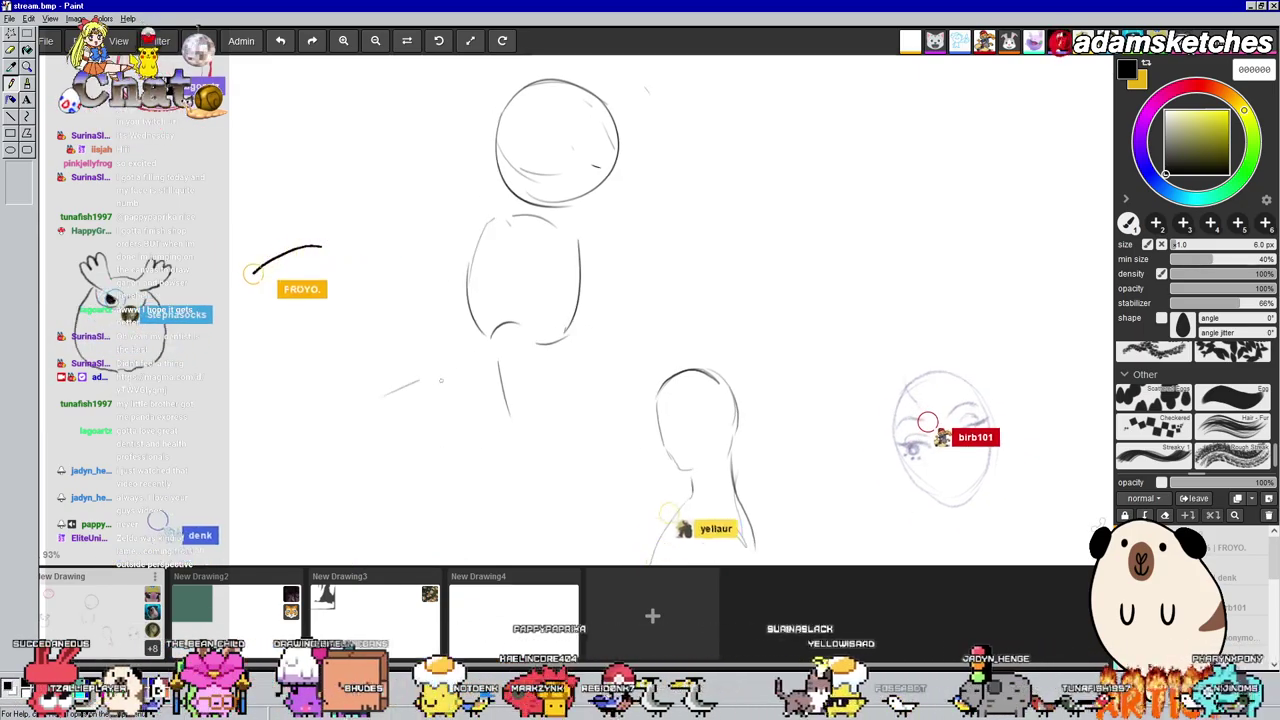
{"action": "left_click_drag", "start_coordinate": [615, 373], "coordinate": [633, 384]}
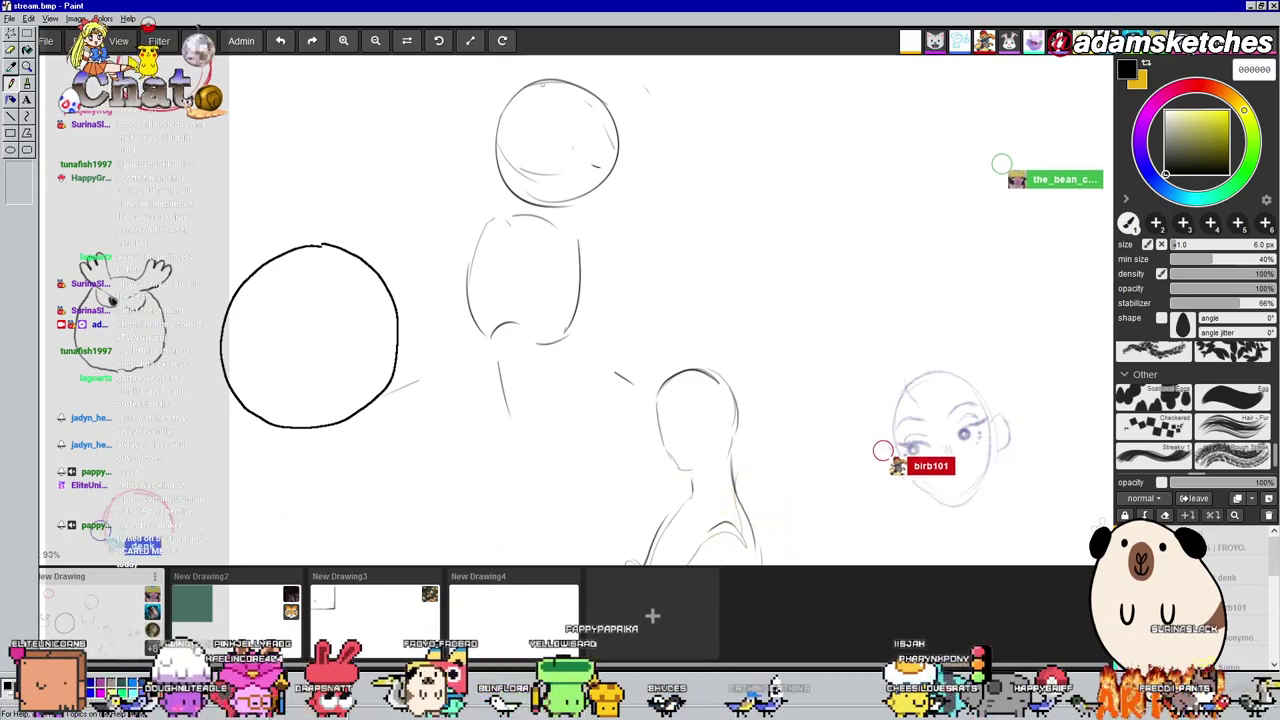
Draw a curved vertical centre guideline down the front of the head
{"action": "left_click_drag", "start_coordinate": [538, 84], "coordinate": [529, 174]}
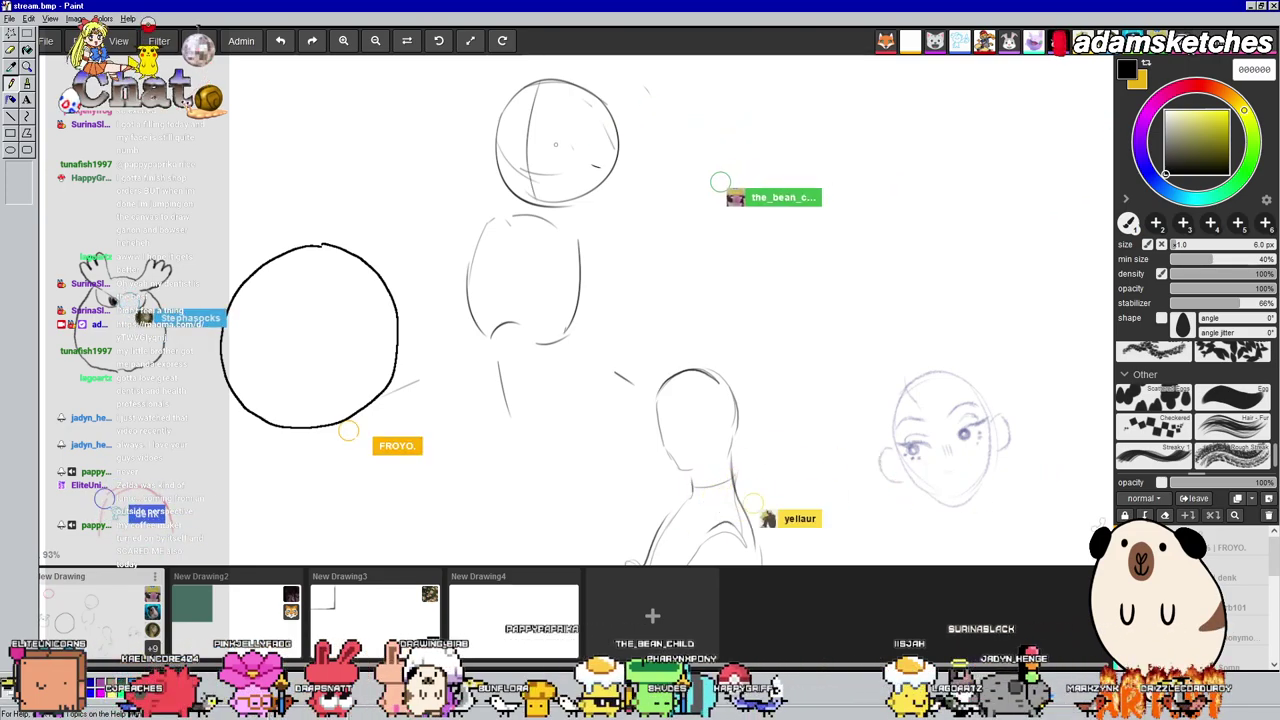
{"action": "scroll", "coordinate": [573, 92], "scroll_direction": "up", "scroll_amount": 1}
{"action": "scroll", "coordinate": [575, 93], "scroll_direction": "down", "scroll_amount": 1}
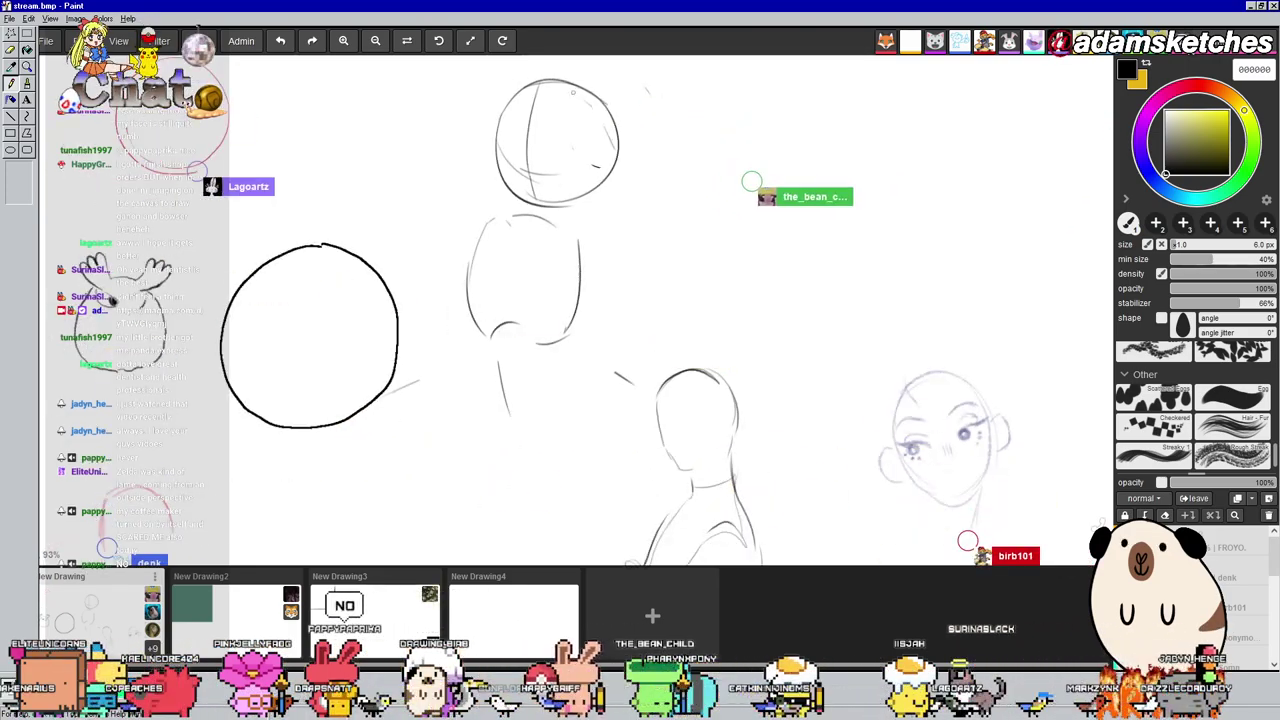
Try a heavy jaw stroke from the chin up towards the ear side of the head
{"action": "scroll", "coordinate": [581, 97], "scroll_direction": "up", "scroll_amount": 2}
{"action": "scroll", "coordinate": [586, 97], "scroll_direction": "up", "scroll_amount": 4}
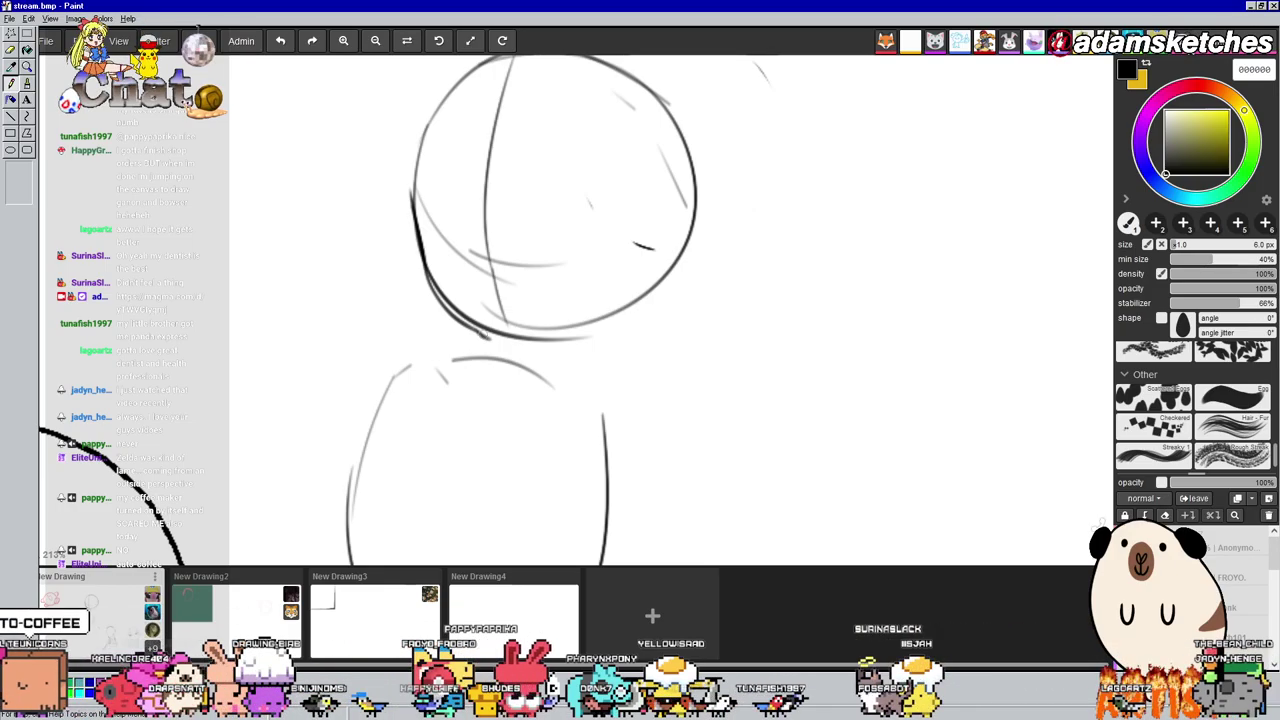
{"action": "left_click_drag", "start_coordinate": [480, 338], "coordinate": [621, 290]}
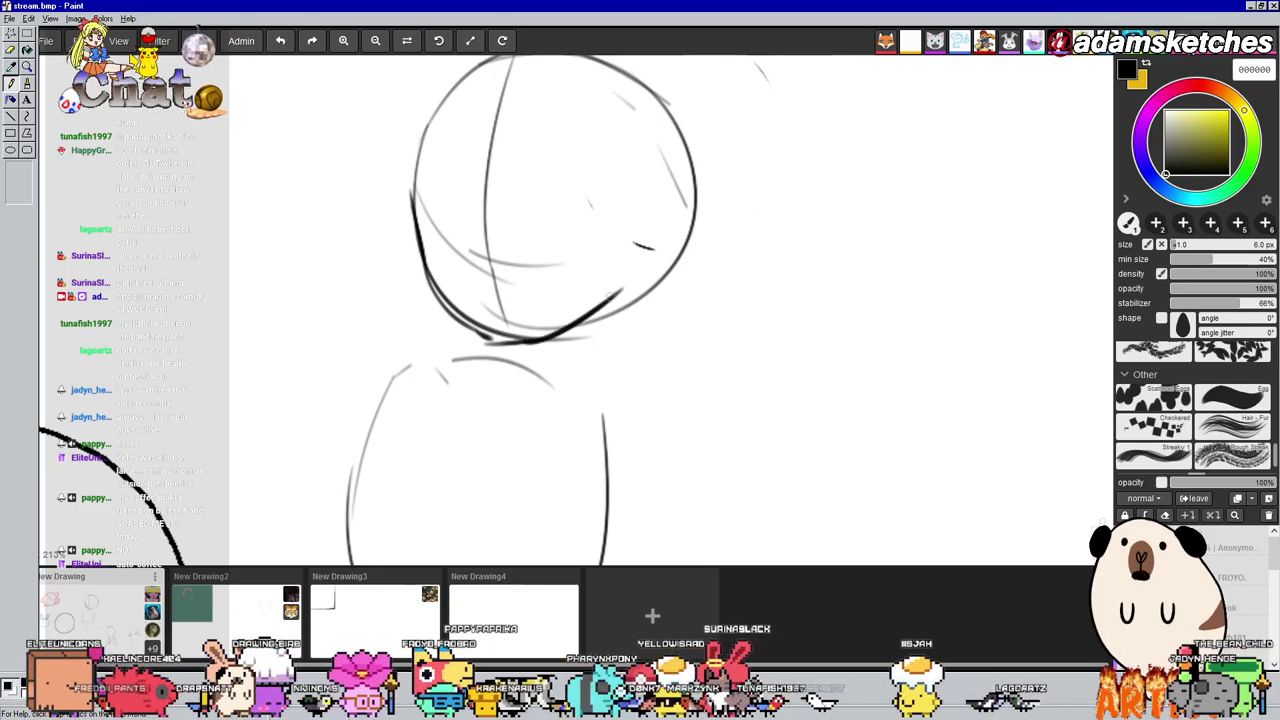
{"action": "key", "text": "ctrl+z"}
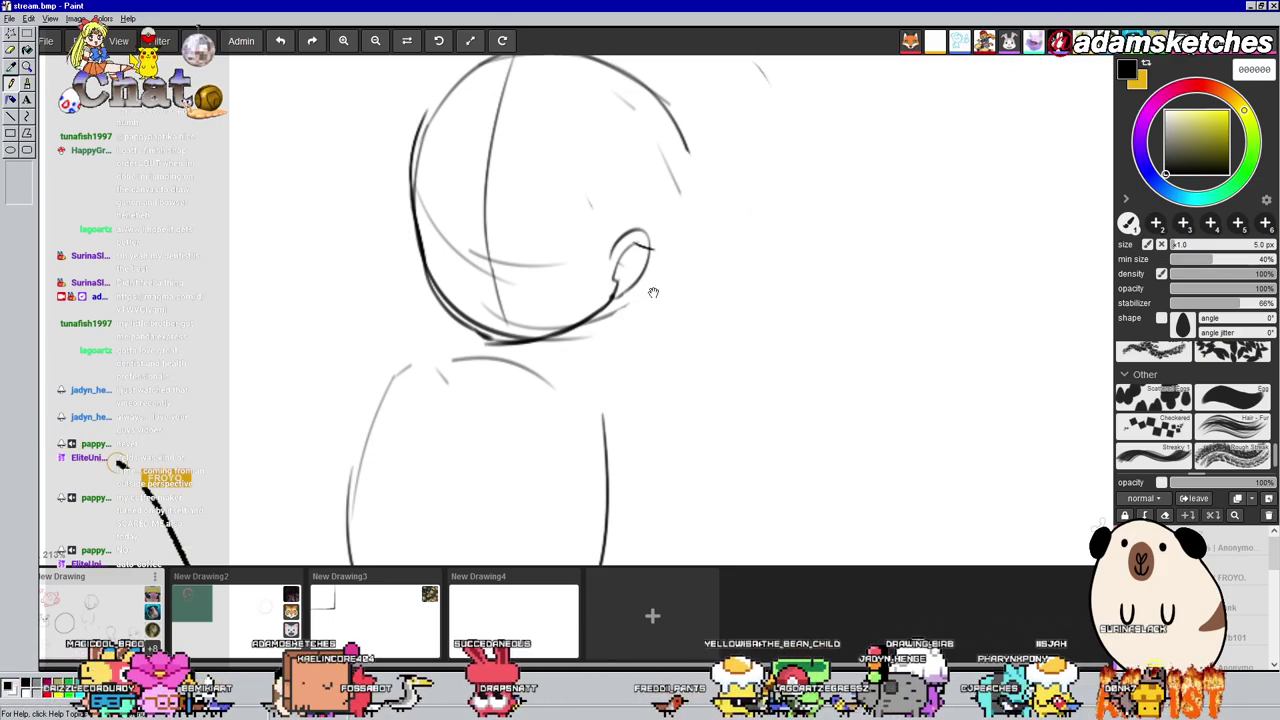
Undo the last two edits on the head sketch
{"action": "left_click_drag", "start_coordinate": [653, 292], "coordinate": [678, 280]}
{"action": "scroll", "coordinate": [681, 116], "scroll_direction": "up", "scroll_amount": 2}
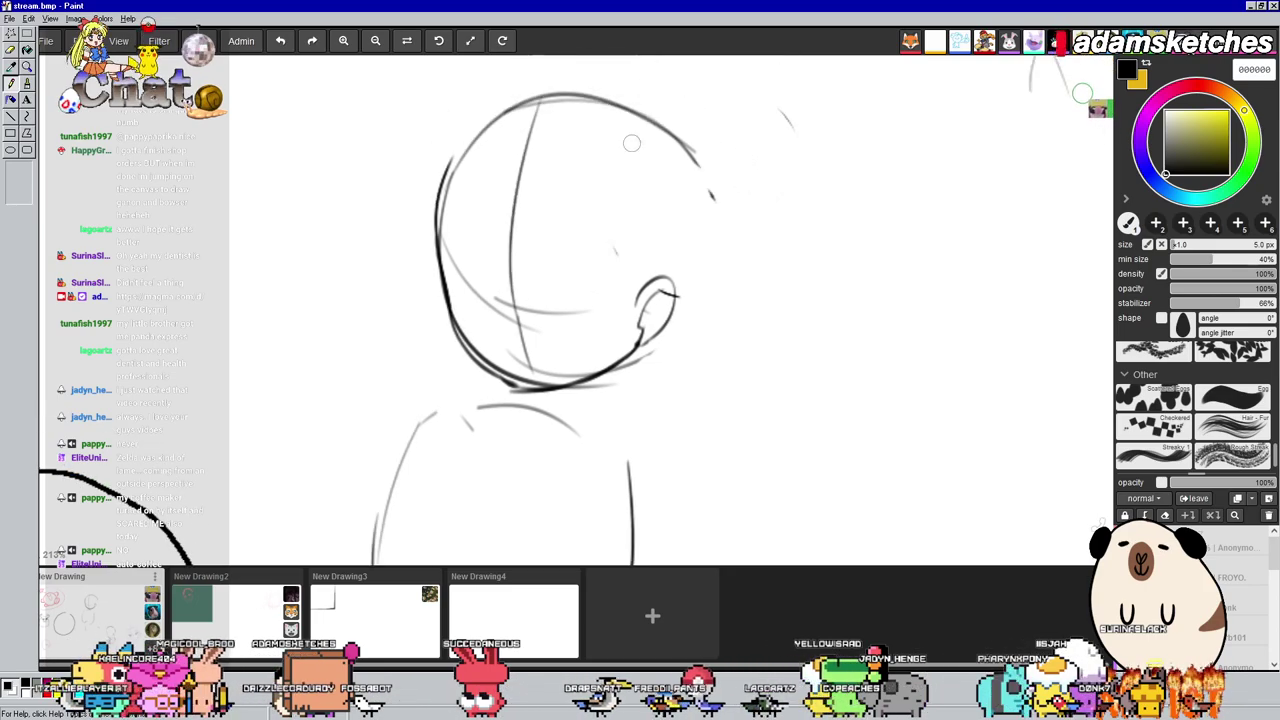
{"action": "key", "text": "ctrl+z"}
{"action": "key", "text": "ctrl+z"}
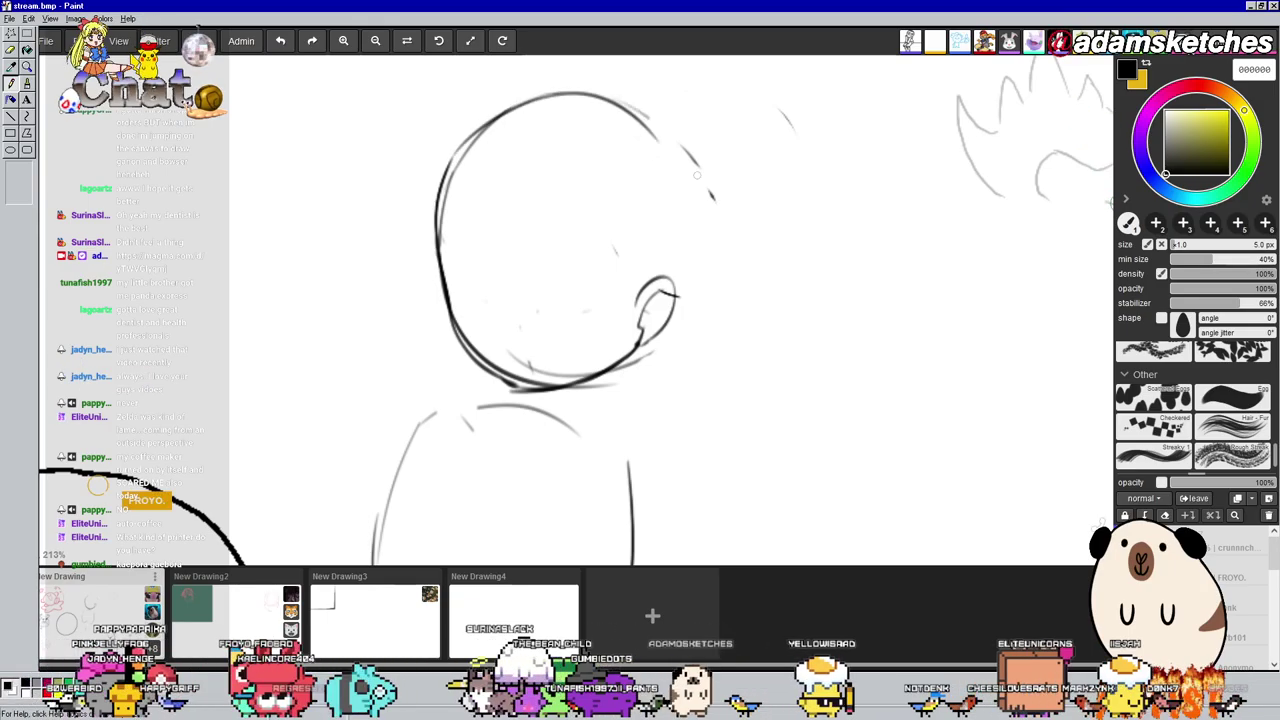
Sketch the neck beneath the jaw and a small arched eye at the front edge of the face
{"action": "left_click_drag", "start_coordinate": [708, 275], "coordinate": [718, 256]}
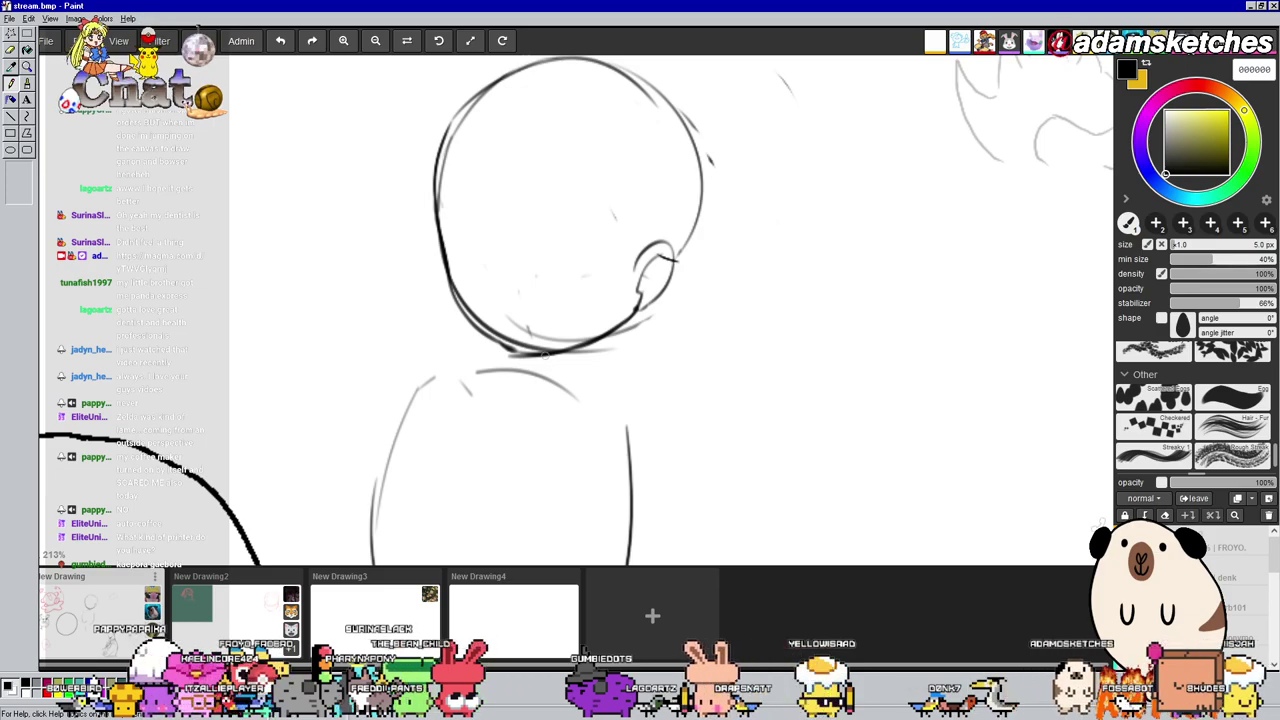
{"action": "left_click_drag", "start_coordinate": [586, 394], "coordinate": [614, 336]}
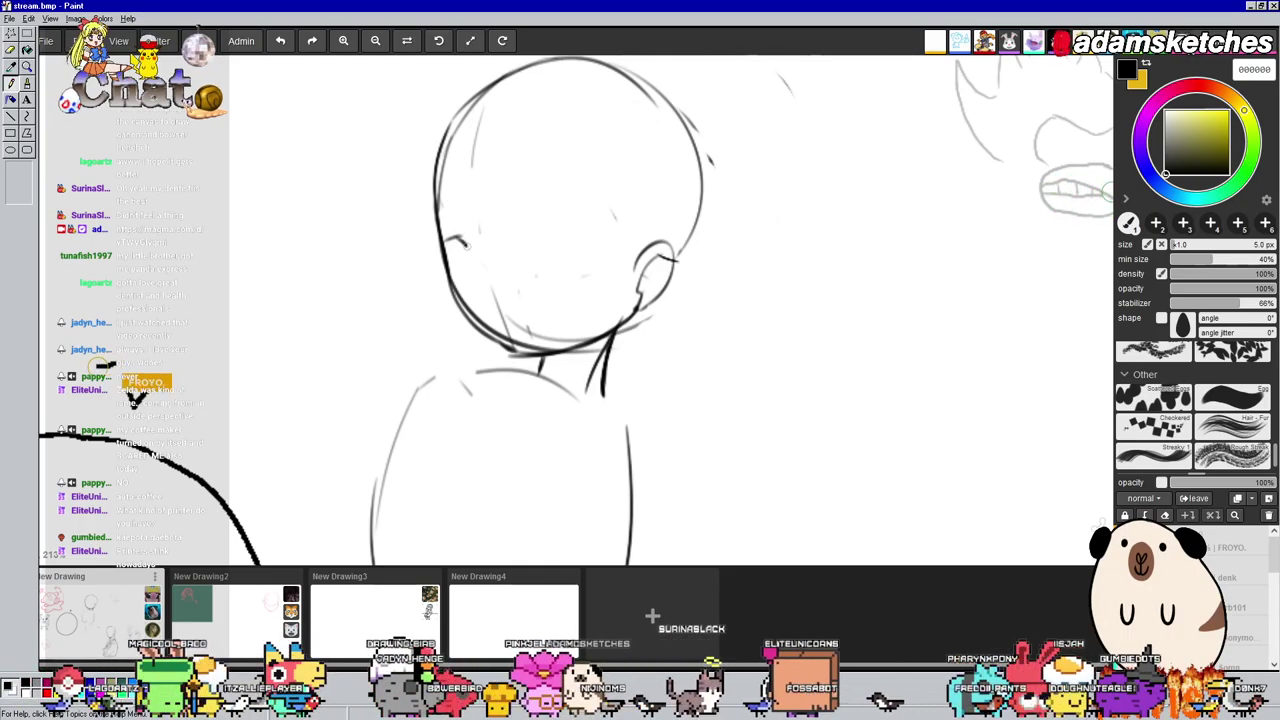
{"action": "left_click_drag", "start_coordinate": [449, 240], "coordinate": [468, 248]}
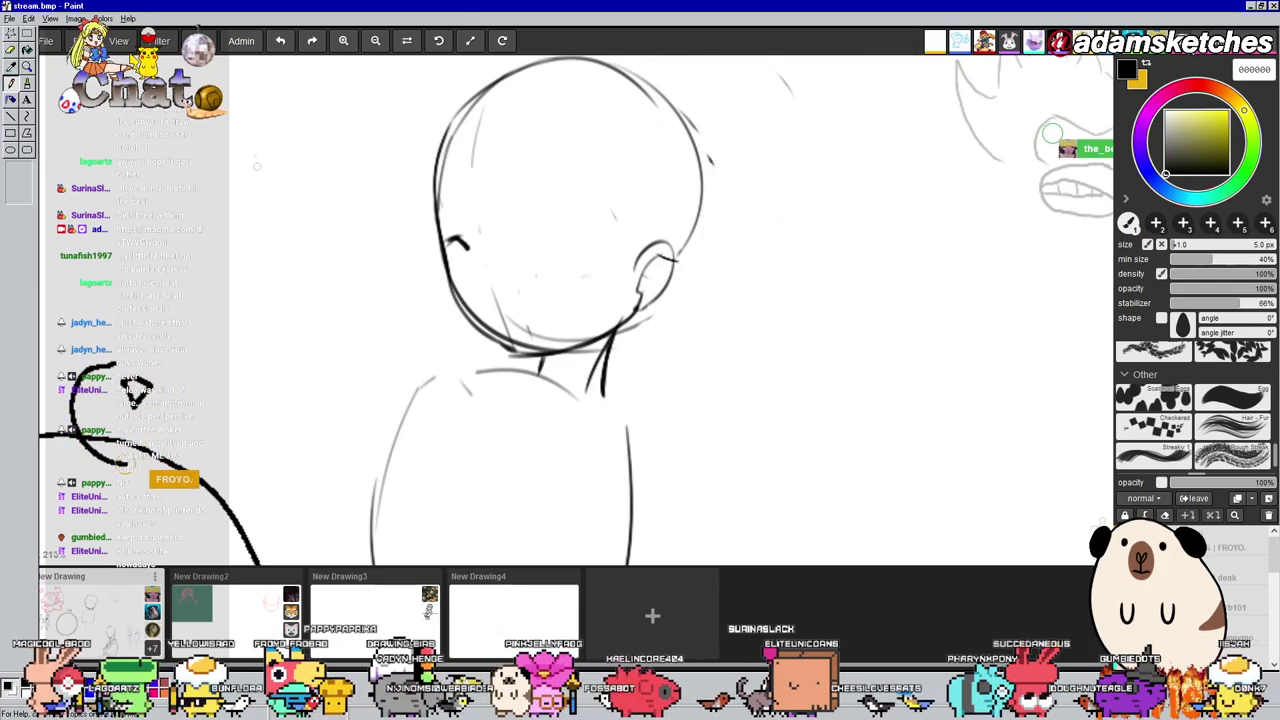
Draw two pairs of near-vertical parallel lines beside the head and add short dashes inside the pair nearest the face
{"action": "mouse_move", "coordinate": [256, 157]}
{"action": "left_mouse_down"}
{"action": "mouse_move", "coordinate": [271, 320]}
{"action": "mouse_move", "coordinate": [286, 314]}
{"action": "left_mouse_up"}
{"action": "mouse_move", "coordinate": [340, 150]}
{"action": "left_mouse_down"}
{"action": "mouse_move", "coordinate": [356, 292]}
{"action": "mouse_move", "coordinate": [370, 298]}
{"action": "left_mouse_up"}
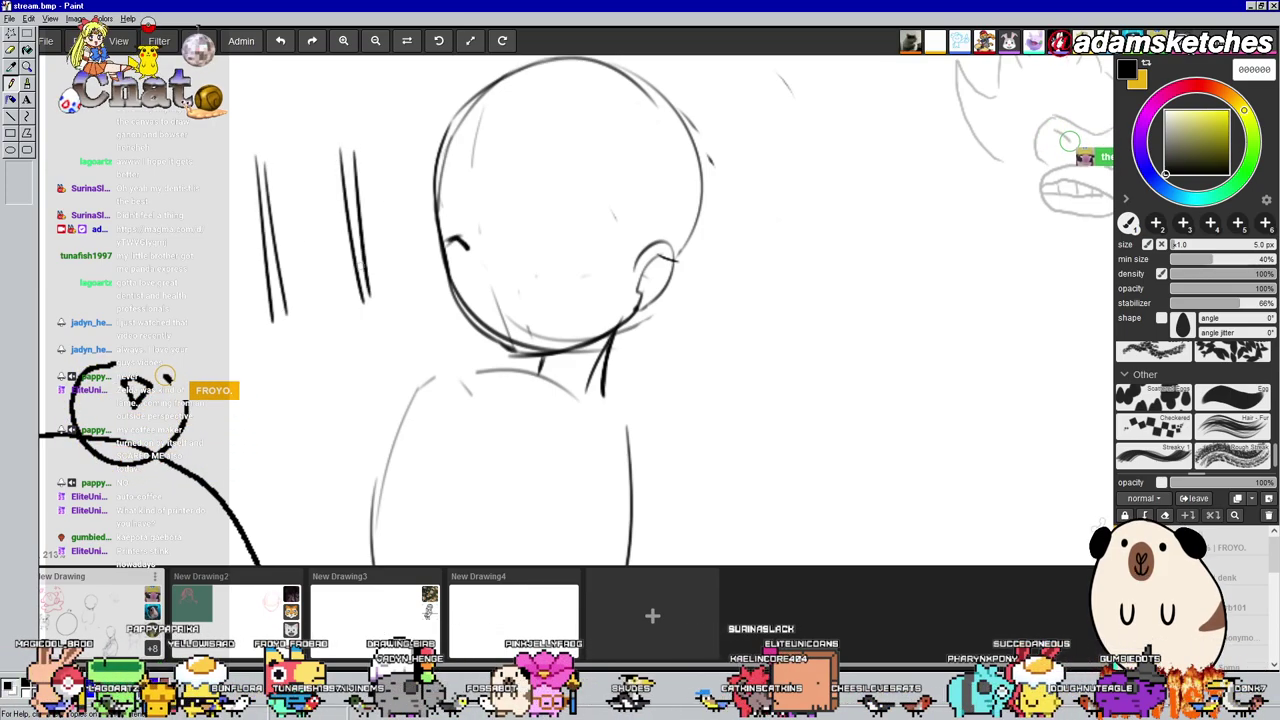
{"action": "left_click_drag", "start_coordinate": [349, 195], "coordinate": [350, 202]}
{"action": "left_click_drag", "start_coordinate": [352, 218], "coordinate": [357, 256]}
{"action": "left_click_drag", "start_coordinate": [359, 274], "coordinate": [361, 283]}
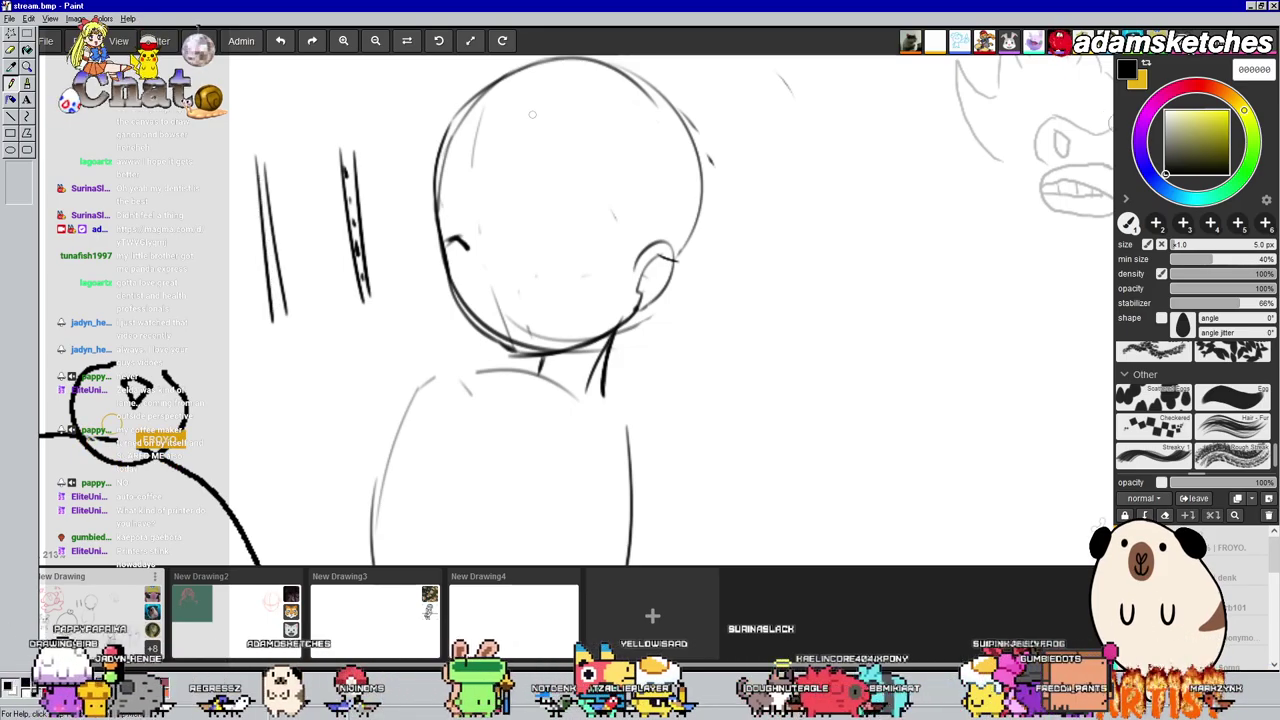
Undo the parallel lines and dashes beside the head
{"action": "key", "text": "ctrl+z"}
{"action": "key", "text": "ctrl+z"}
{"action": "key", "text": "ctrl+z"}
{"action": "key", "text": "ctrl+z"}
{"action": "key", "text": "ctrl+z"}
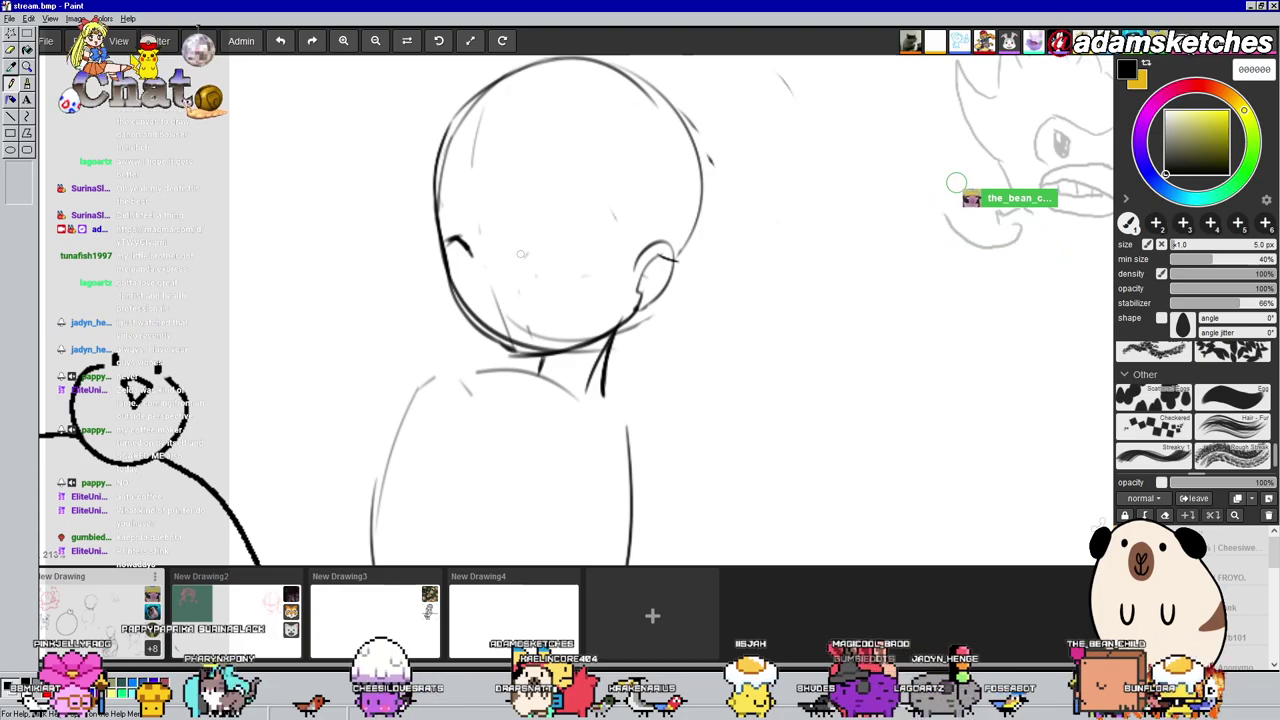
Draw the second arched eye in the middle of the face and a slanted eyebrow above it
{"action": "mouse_move", "coordinate": [520, 254]}
{"action": "left_mouse_down"}
{"action": "mouse_move", "coordinate": [563, 242]}
{"action": "mouse_move", "coordinate": [575, 257]}
{"action": "left_mouse_up"}
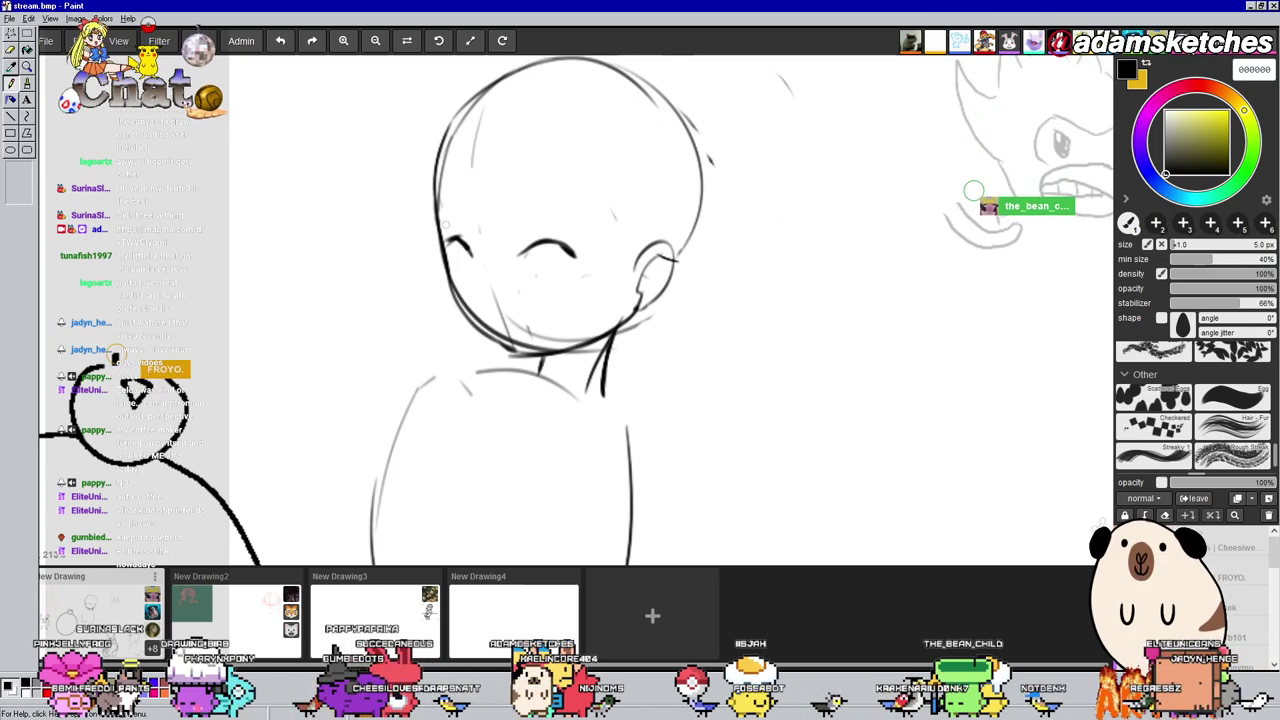
{"action": "left_click_drag", "start_coordinate": [507, 200], "coordinate": [562, 228]}
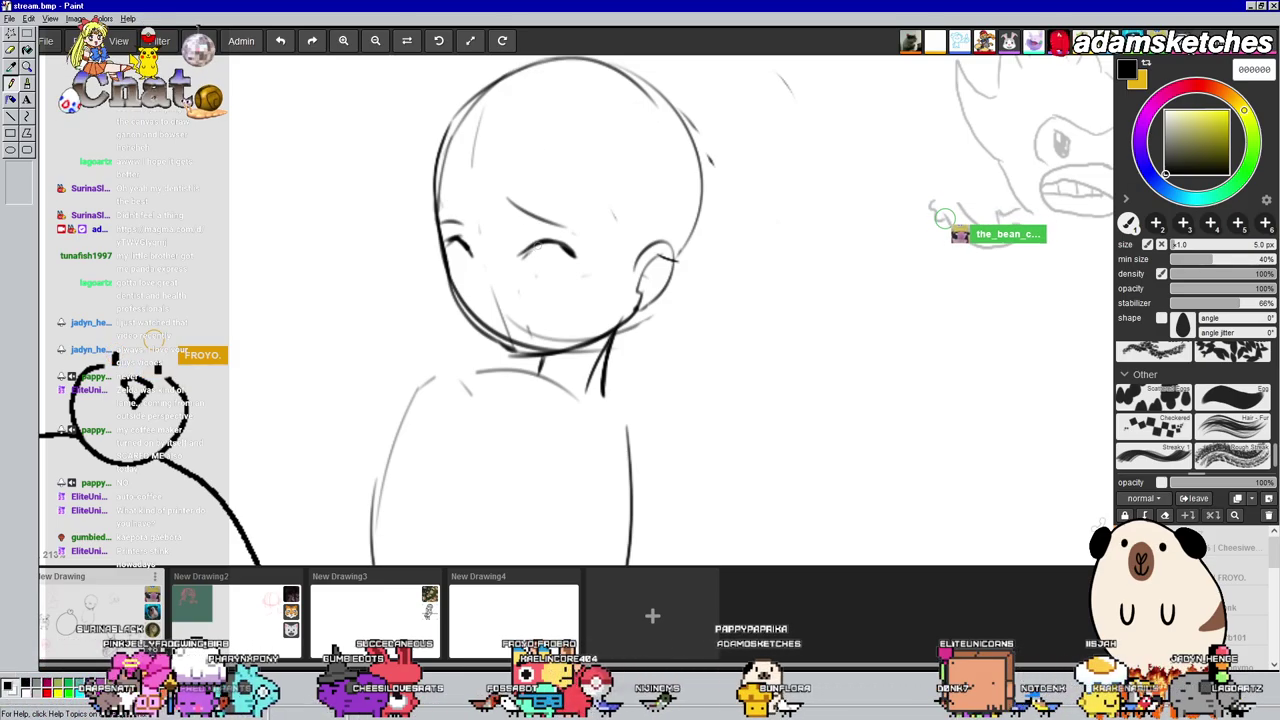
{"action": "mouse_move", "coordinate": [609, 396]}
{"action": "left_mouse_down"}
{"action": "mouse_move", "coordinate": [737, 280]}
{"action": "mouse_move", "coordinate": [923, 174]}
{"action": "left_mouse_up"}
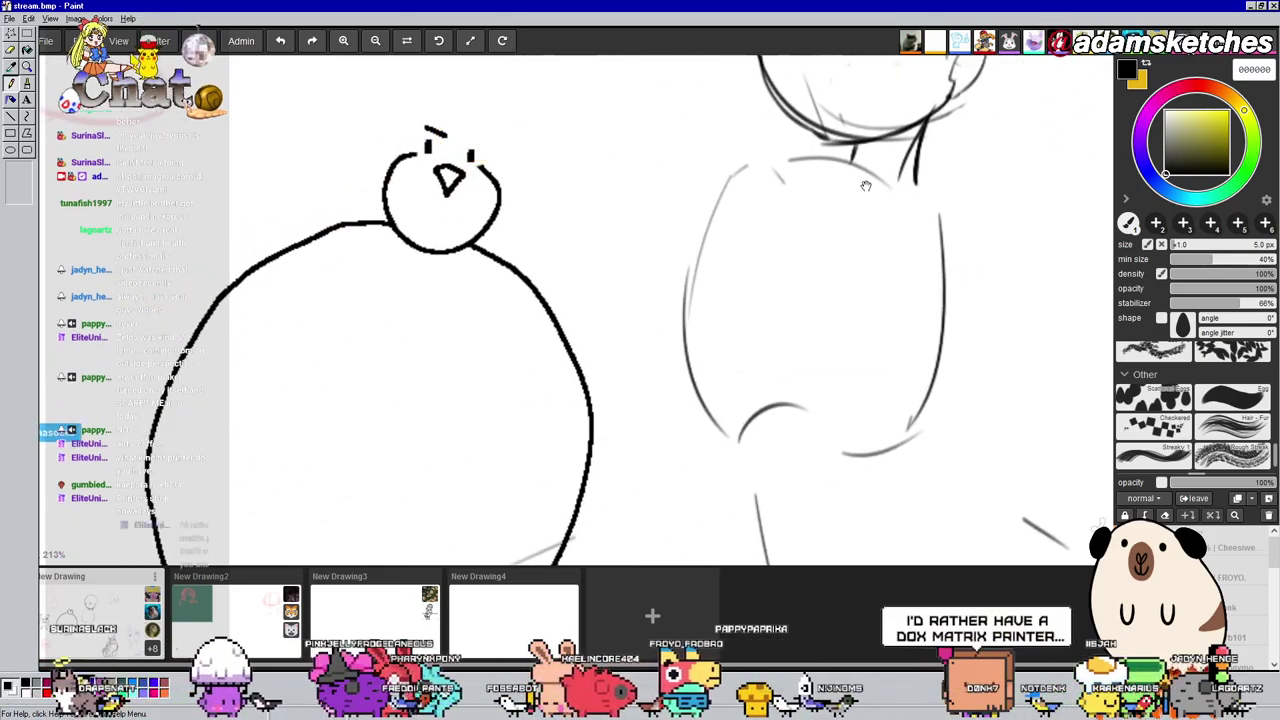
{"action": "mouse_move", "coordinate": [603, 251]}
{"action": "left_mouse_down"}
{"action": "mouse_move", "coordinate": [917, 458]}
{"action": "mouse_move", "coordinate": [1010, 202]}
{"action": "mouse_move", "coordinate": [1076, 141]}
{"action": "left_mouse_up"}
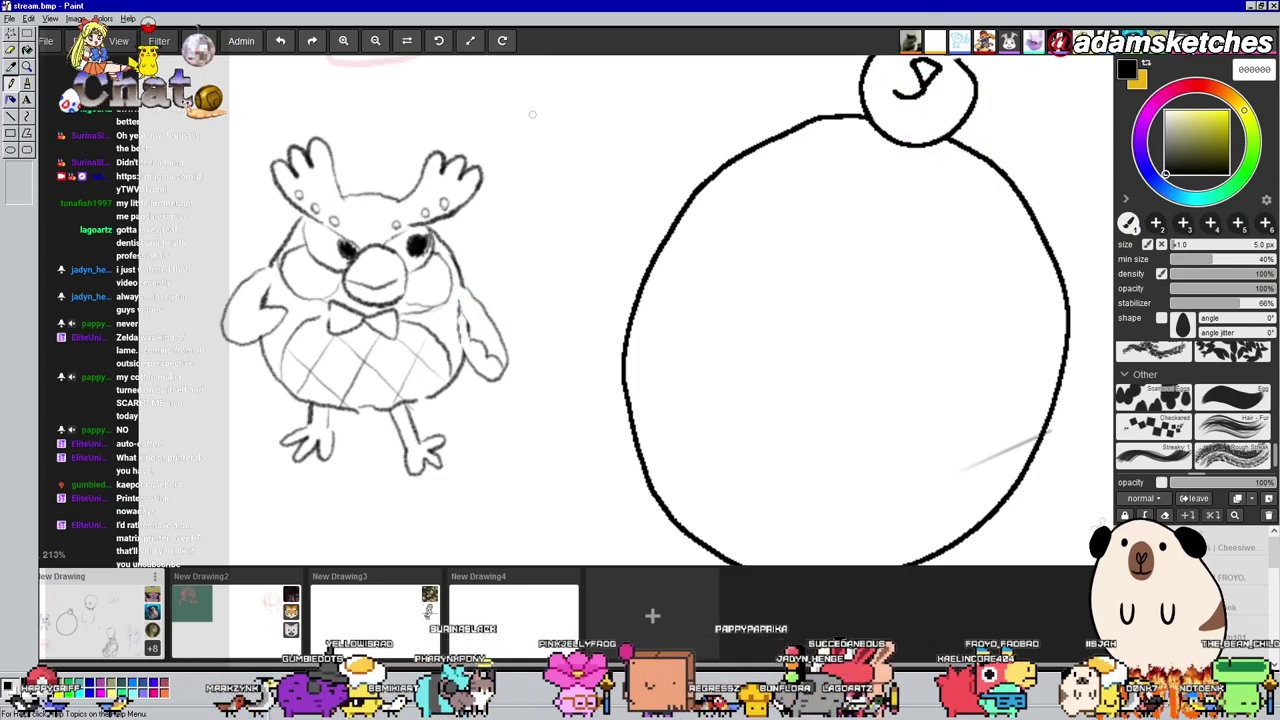
{"action": "mouse_move", "coordinate": [811, 332]}
{"action": "left_mouse_down"}
{"action": "mouse_move", "coordinate": [892, 337]}
{"action": "mouse_move", "coordinate": [396, 458]}
{"action": "left_mouse_up"}
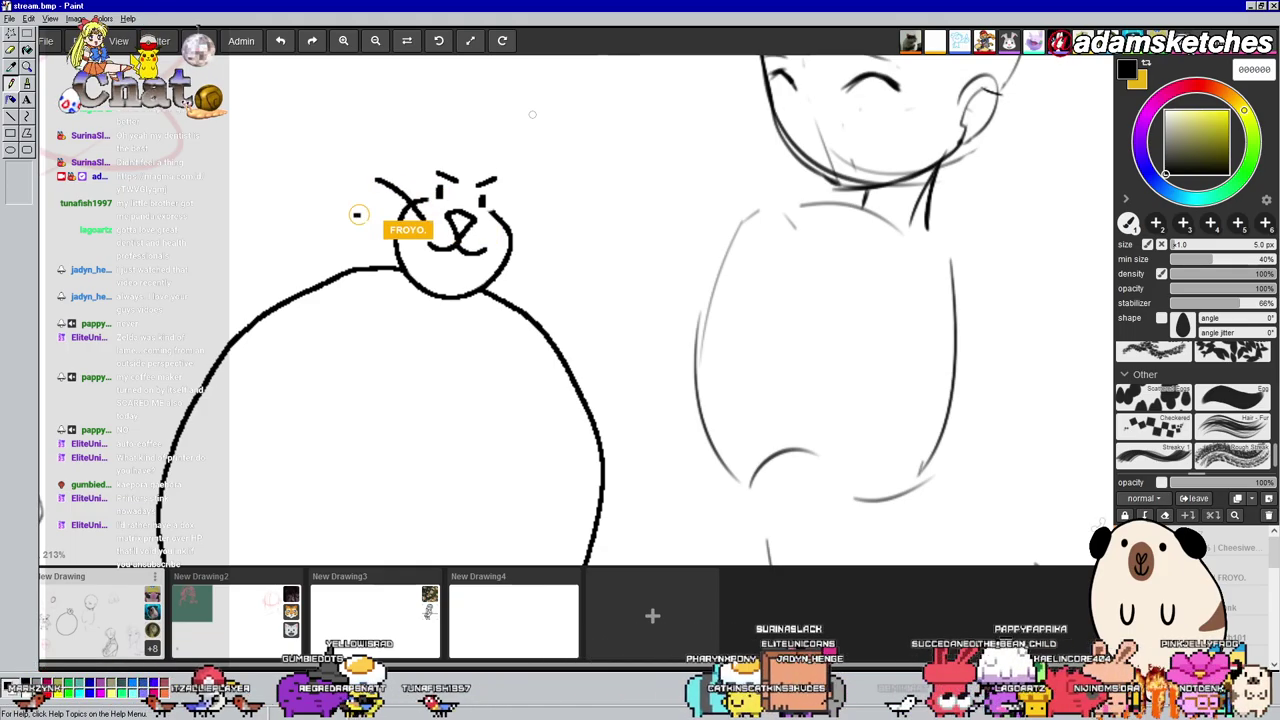
{"action": "mouse_move", "coordinate": [374, 403]}
{"action": "left_mouse_down"}
{"action": "mouse_move", "coordinate": [732, 266]}
{"action": "mouse_move", "coordinate": [903, 229]}
{"action": "left_mouse_up"}
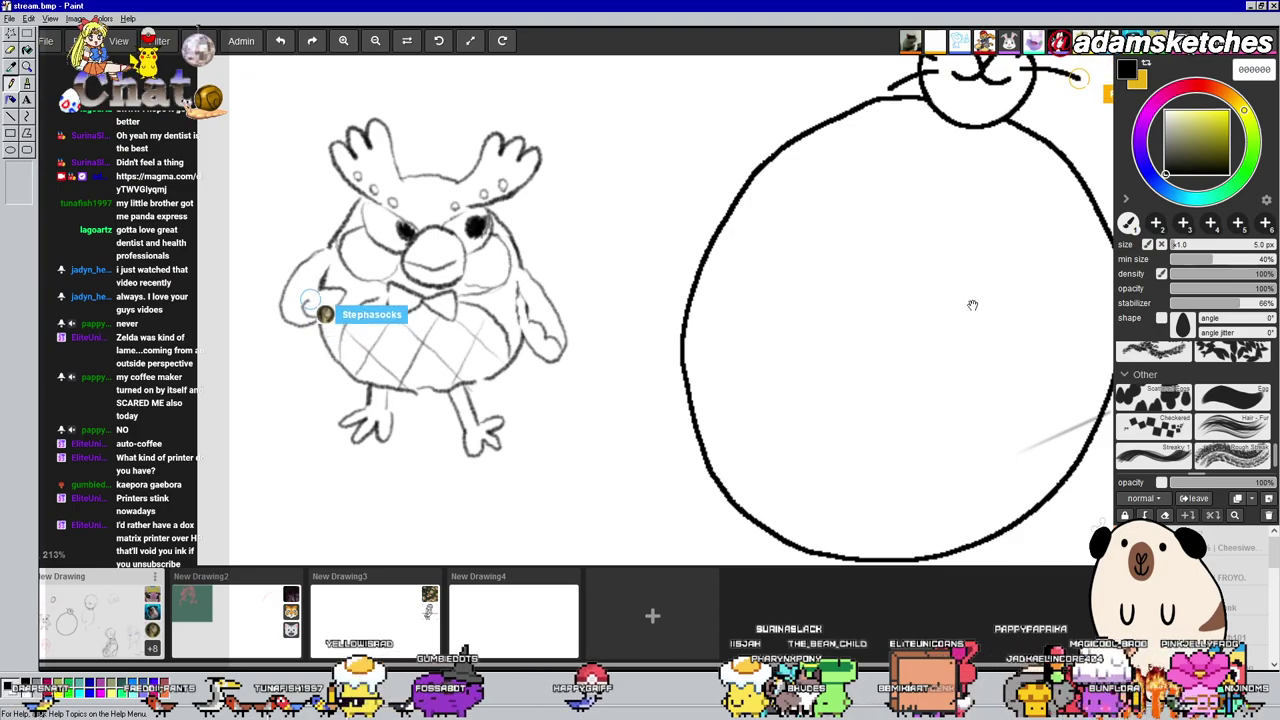
{"action": "left_click_drag", "start_coordinate": [920, 348], "coordinate": [394, 497]}
{"action": "left_click_drag", "start_coordinate": [909, 312], "coordinate": [709, 417]}
{"action": "left_click_drag", "start_coordinate": [821, 198], "coordinate": [716, 302]}
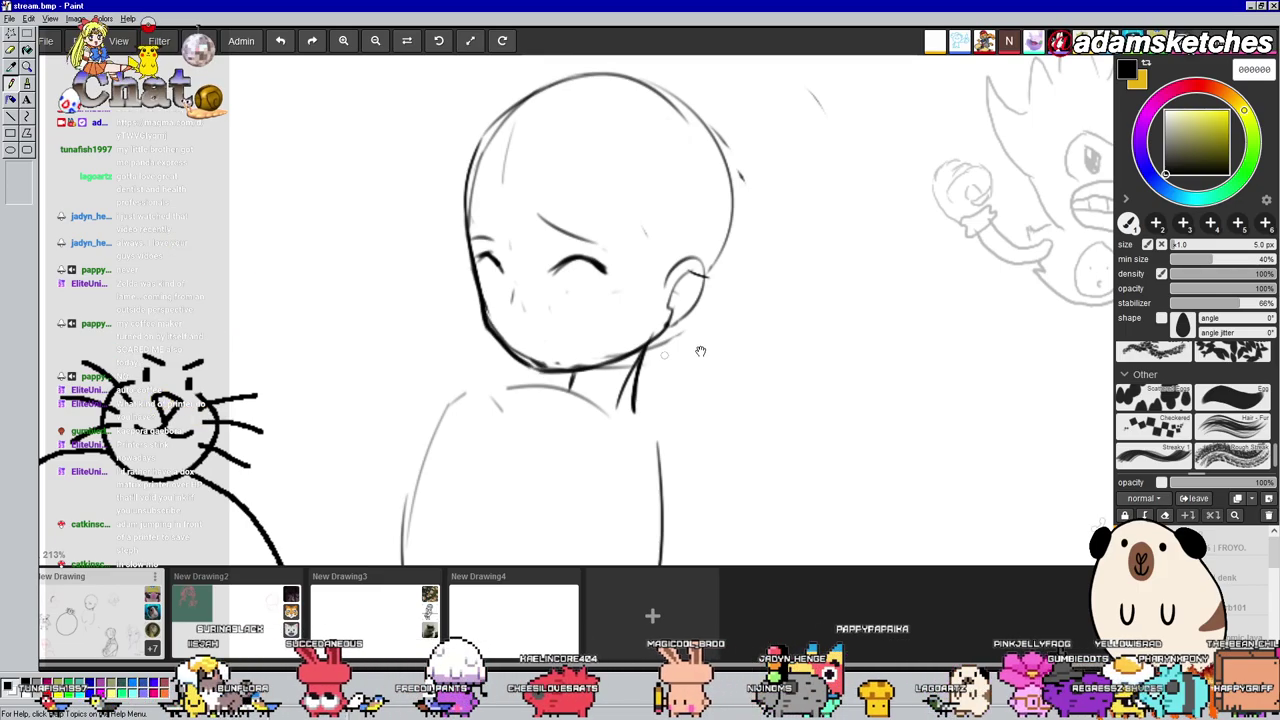
Sketch the neck base, shoulder line and both edges of the raised arm beside the ear with a 3 px brush
{"action": "scroll", "coordinate": [585, 208], "scroll_direction": "down", "scroll_amount": 4}
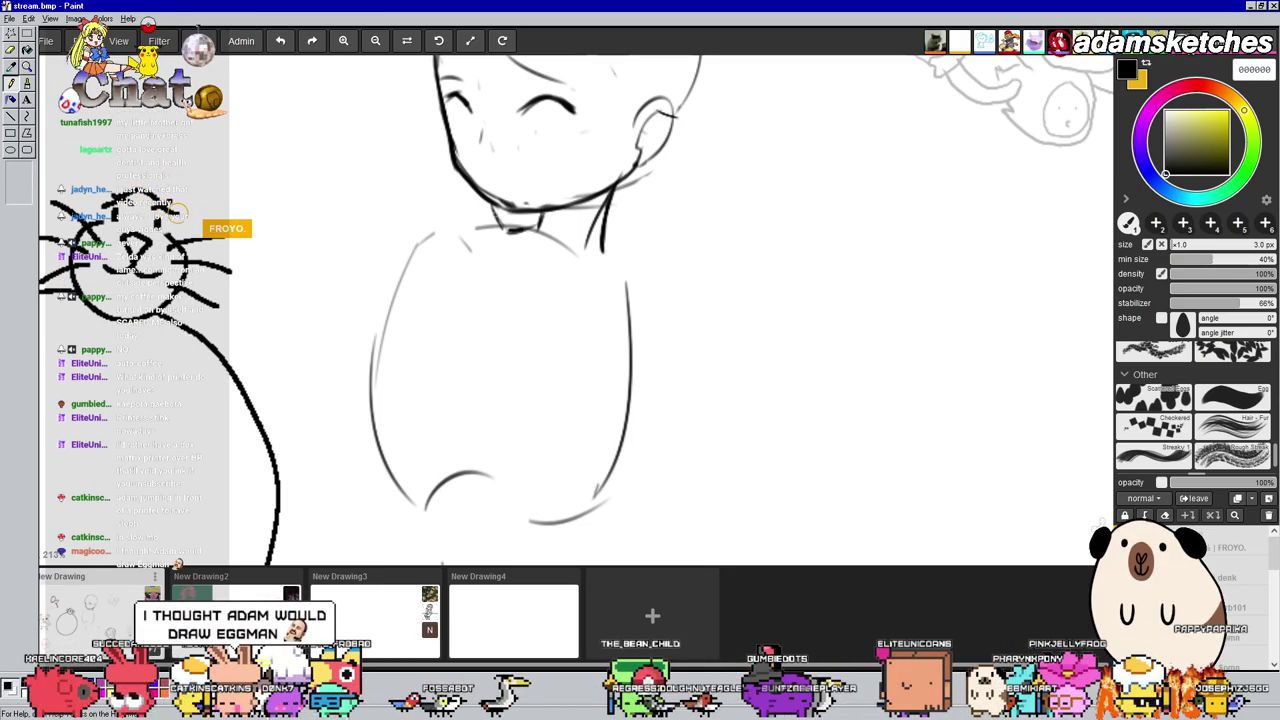
{"action": "left_click_drag", "start_coordinate": [726, 251], "coordinate": [649, 324]}
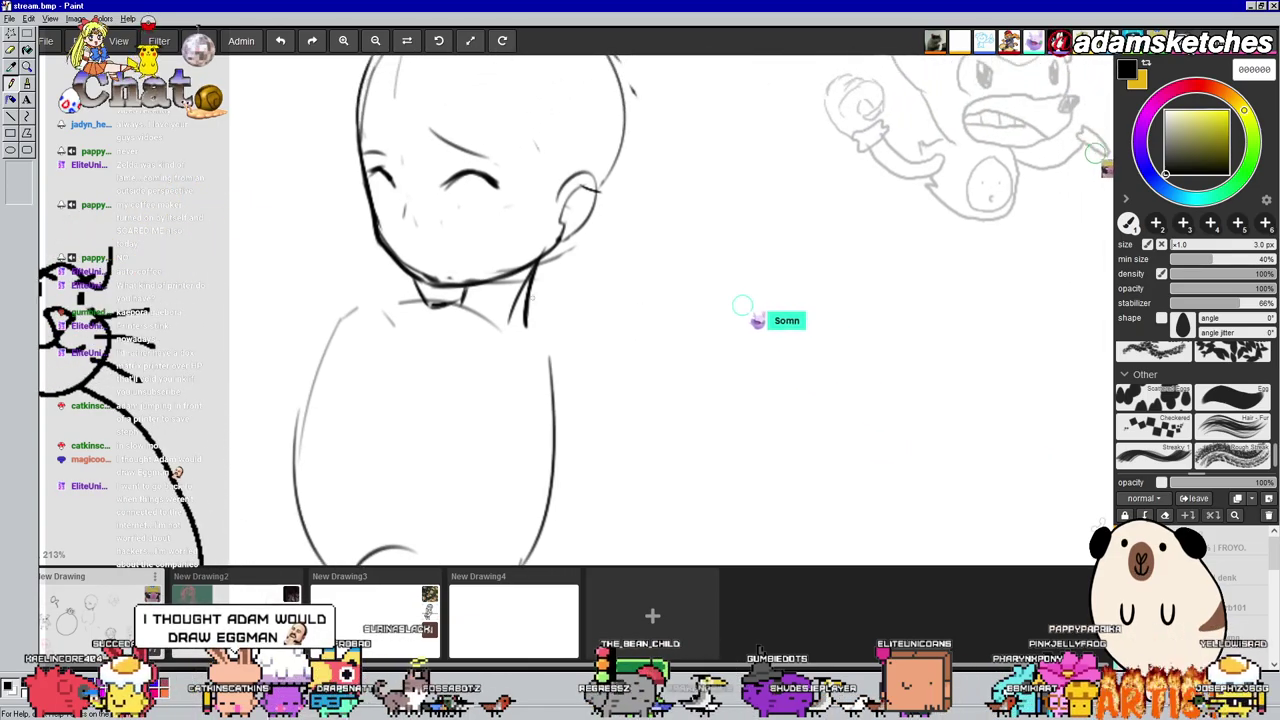
{"action": "left_click_drag", "start_coordinate": [529, 321], "coordinate": [571, 287]}
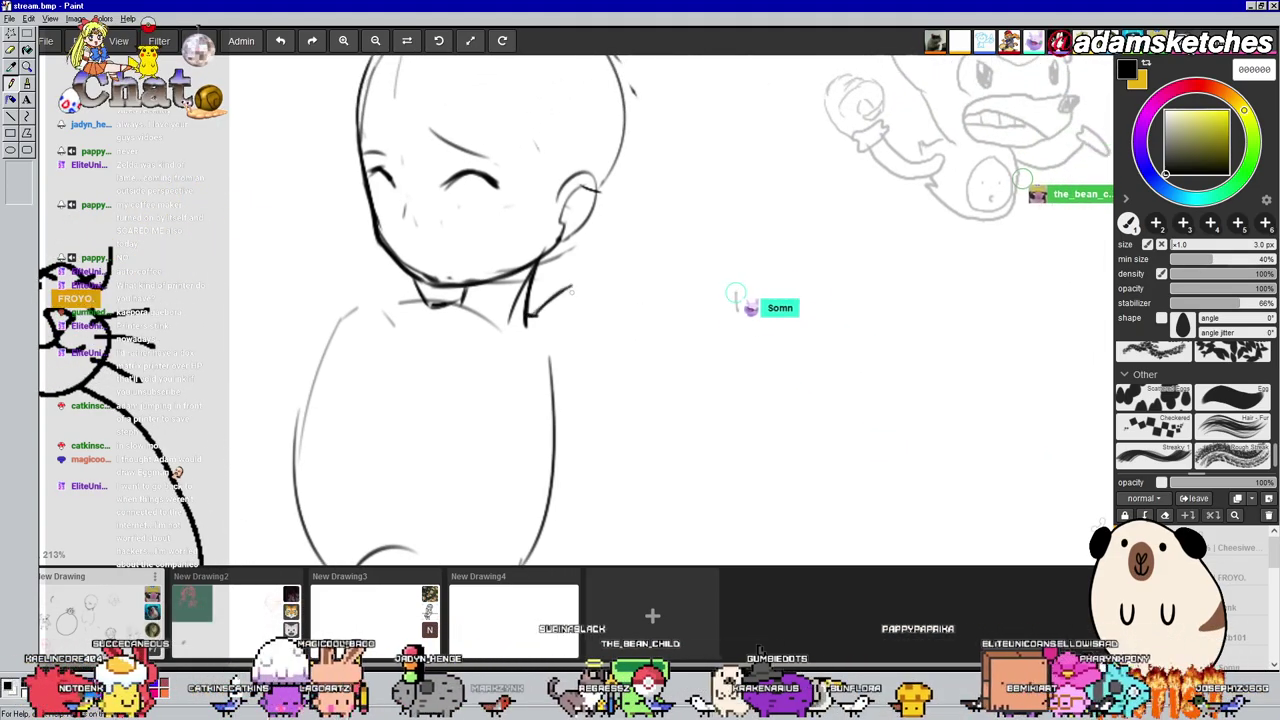
{"action": "mouse_move", "coordinate": [574, 337]}
{"action": "left_mouse_down"}
{"action": "mouse_move", "coordinate": [586, 275]}
{"action": "mouse_move", "coordinate": [568, 314]}
{"action": "left_mouse_up"}
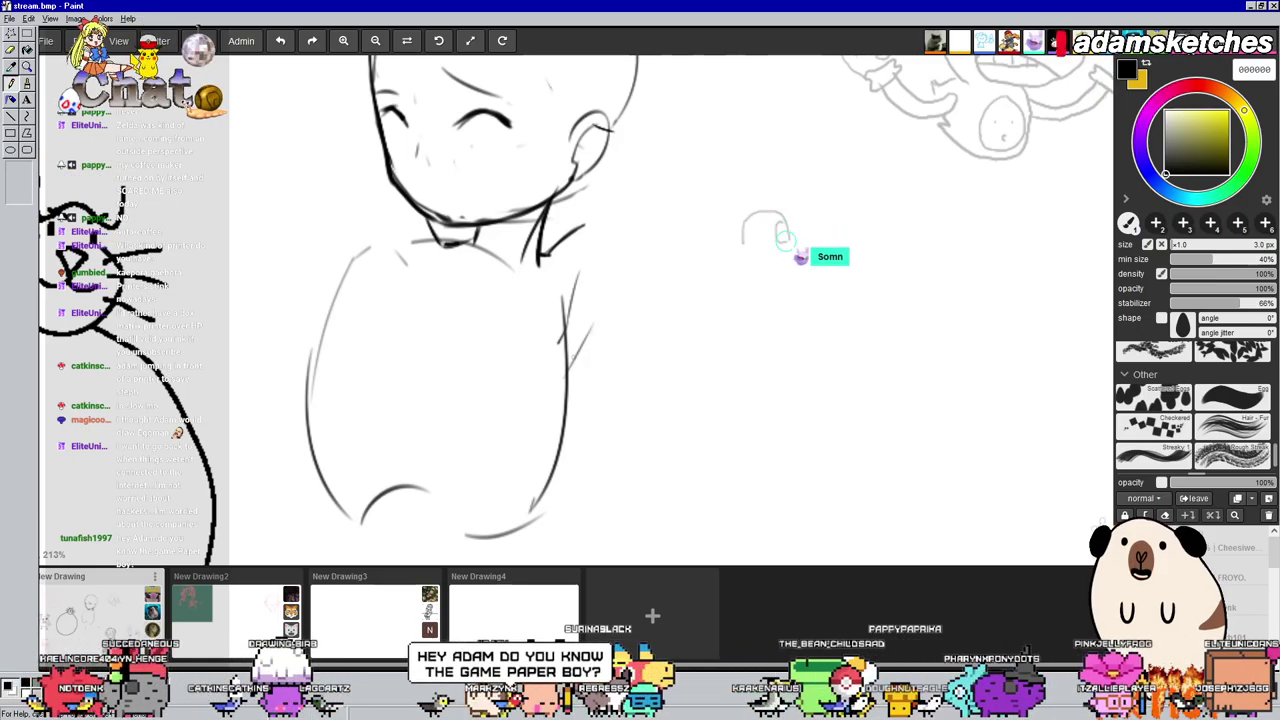
{"action": "left_click_drag", "start_coordinate": [573, 358], "coordinate": [621, 250]}
{"action": "left_click_drag", "start_coordinate": [572, 360], "coordinate": [628, 258]}
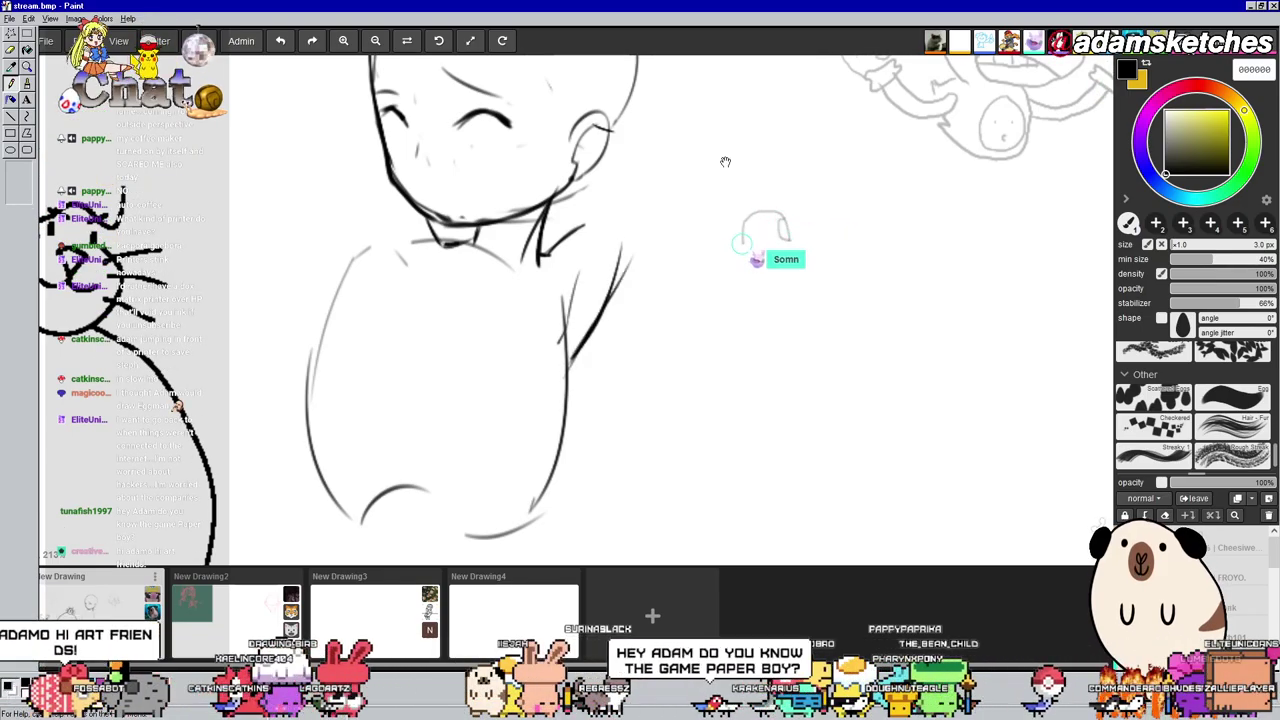
{"action": "left_click_drag", "start_coordinate": [725, 161], "coordinate": [655, 281]}
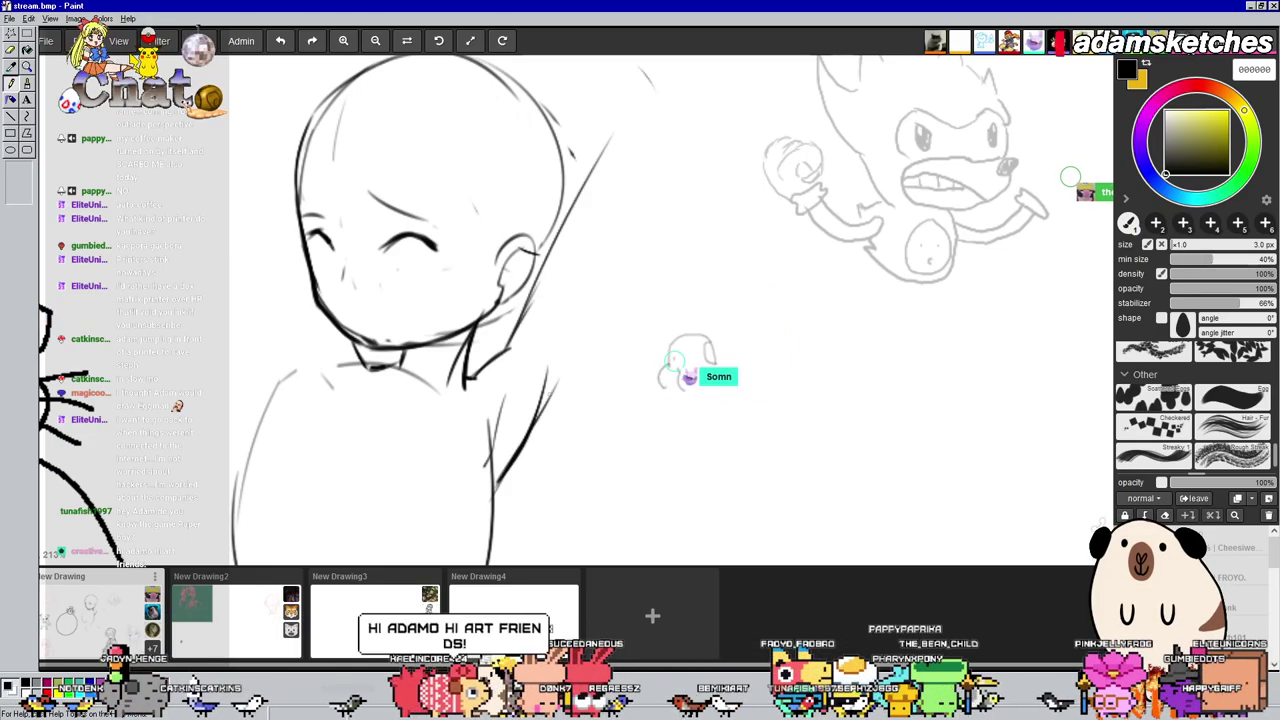
Draw a slanted line from the armpit below the ear down to the waist to narrow the torso
{"action": "scroll", "coordinate": [677, 372], "scroll_direction": "down", "scroll_amount": 2}
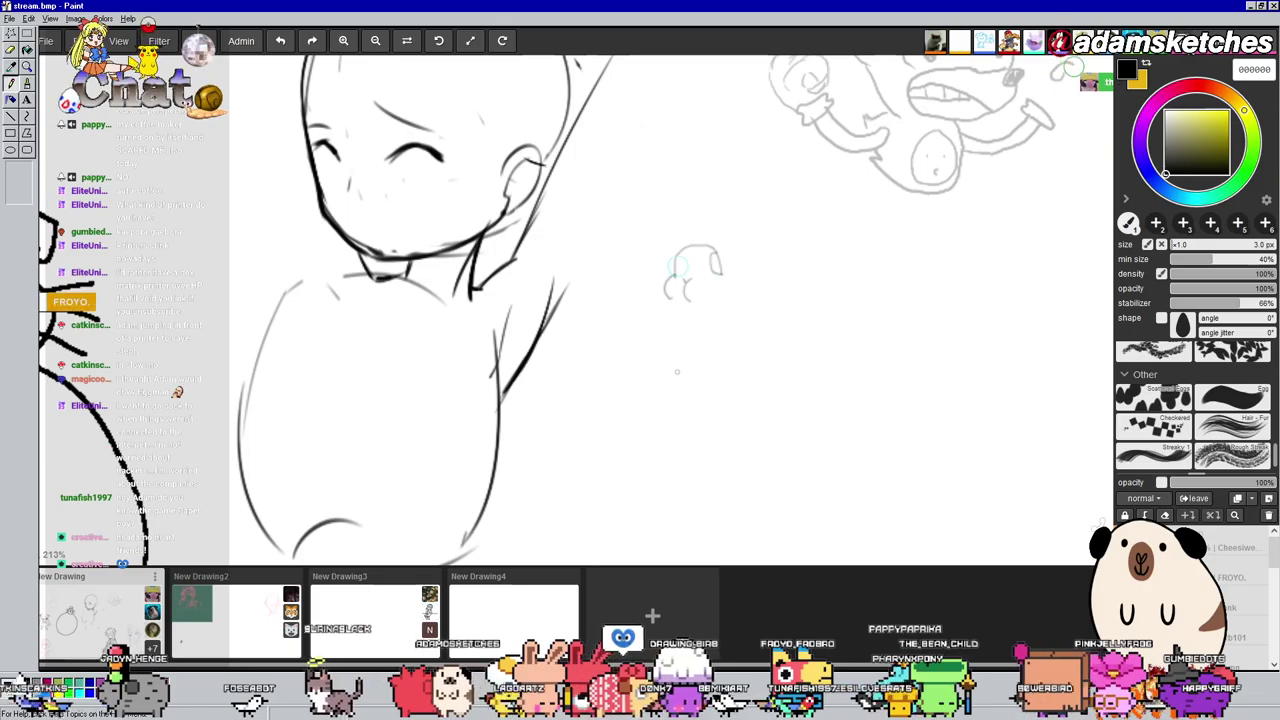
{"action": "scroll", "coordinate": [684, 400], "scroll_direction": "down", "scroll_amount": 1}
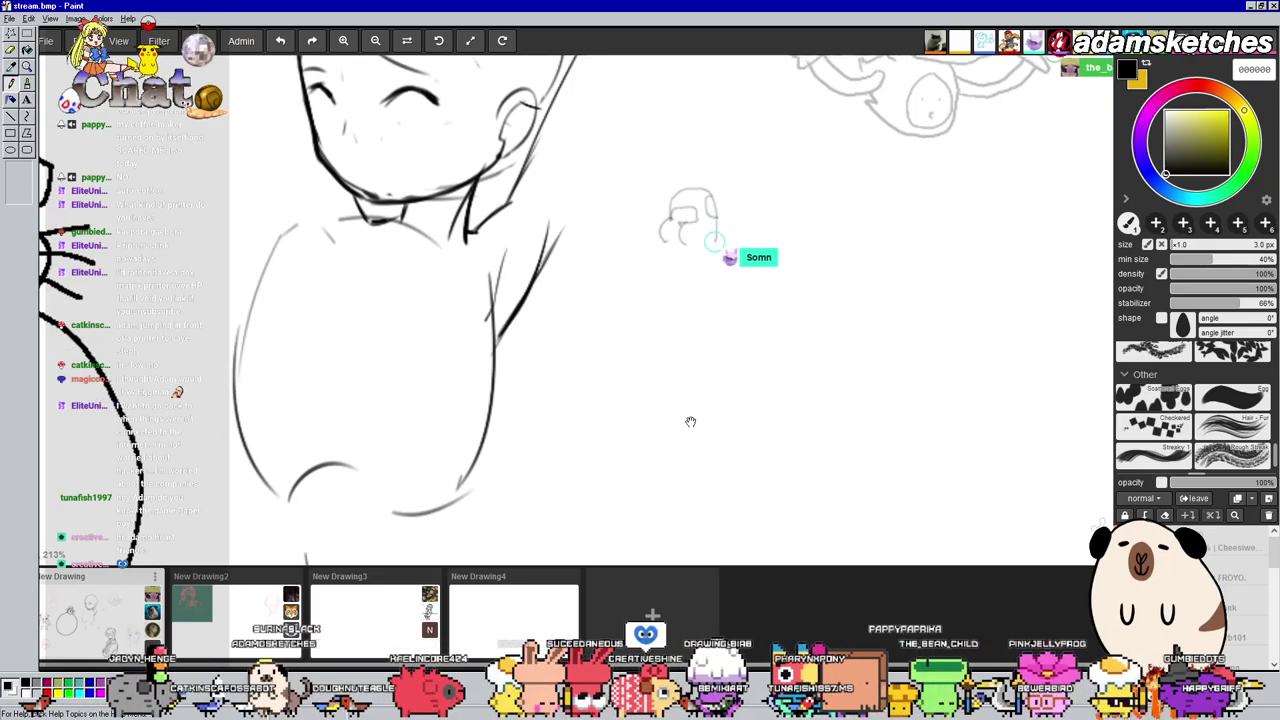
{"action": "left_click_drag", "start_coordinate": [691, 421], "coordinate": [709, 378]}
{"action": "left_click_drag", "start_coordinate": [514, 298], "coordinate": [492, 352]}
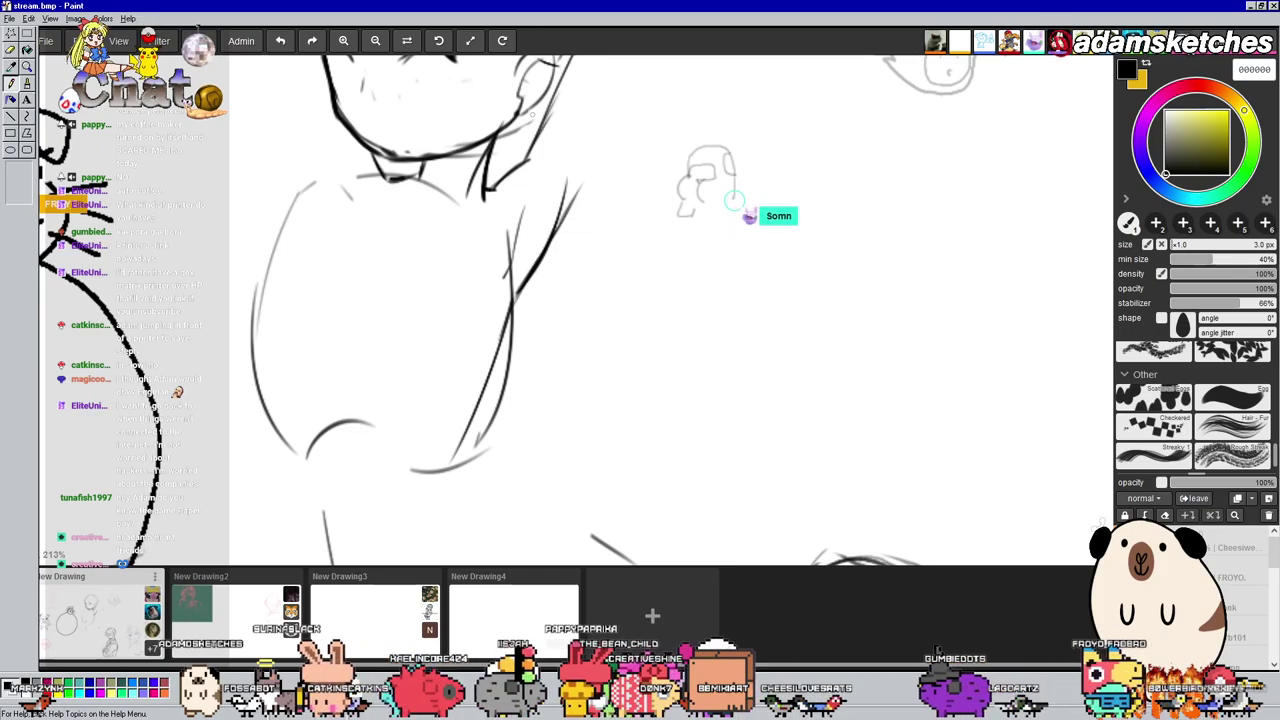
Sketch the other raised arm along the front of the face and redraw the torso's sides tapering to the waist
{"action": "scroll", "coordinate": [475, 198], "scroll_direction": "down", "scroll_amount": 3}
{"action": "left_click_drag", "start_coordinate": [469, 206], "coordinate": [465, 256]}
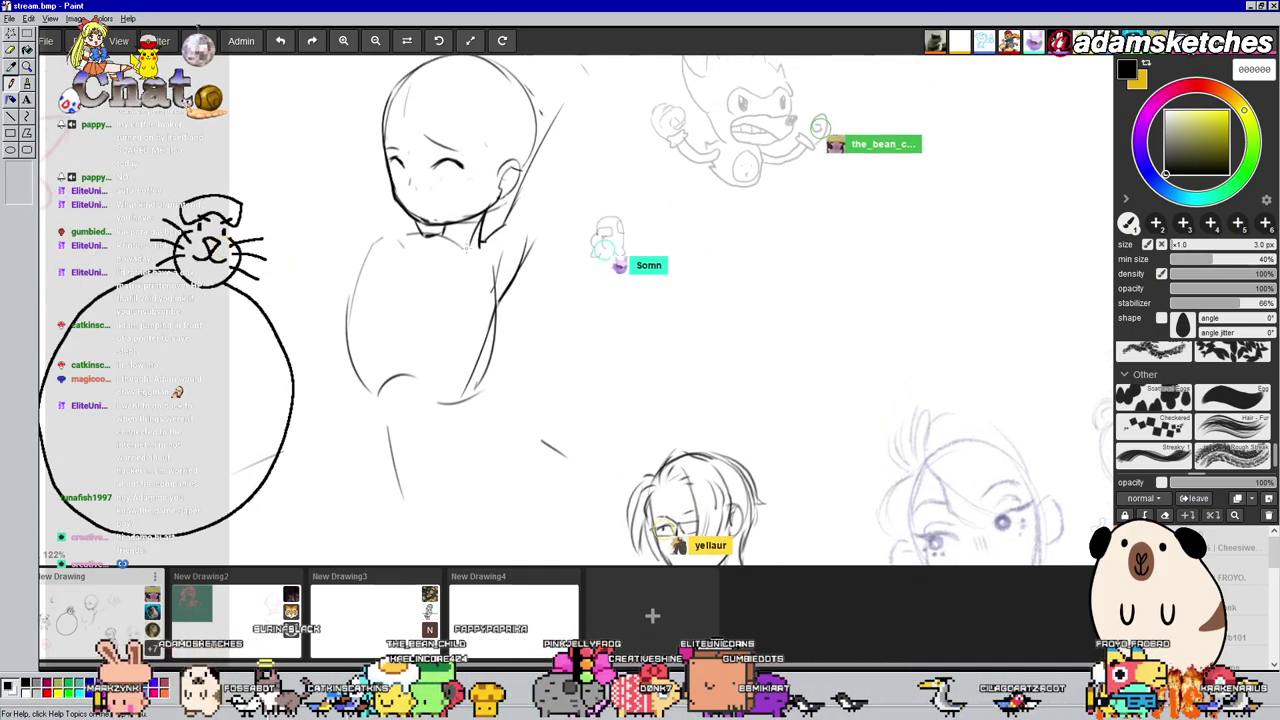
{"action": "scroll", "coordinate": [462, 245], "scroll_direction": "down", "scroll_amount": 2}
{"action": "mouse_move", "coordinate": [445, 201]}
{"action": "left_mouse_down"}
{"action": "mouse_move", "coordinate": [448, 228]}
{"action": "mouse_move", "coordinate": [452, 208]}
{"action": "left_mouse_up"}
{"action": "scroll", "coordinate": [446, 229], "scroll_direction": "up", "scroll_amount": 2}
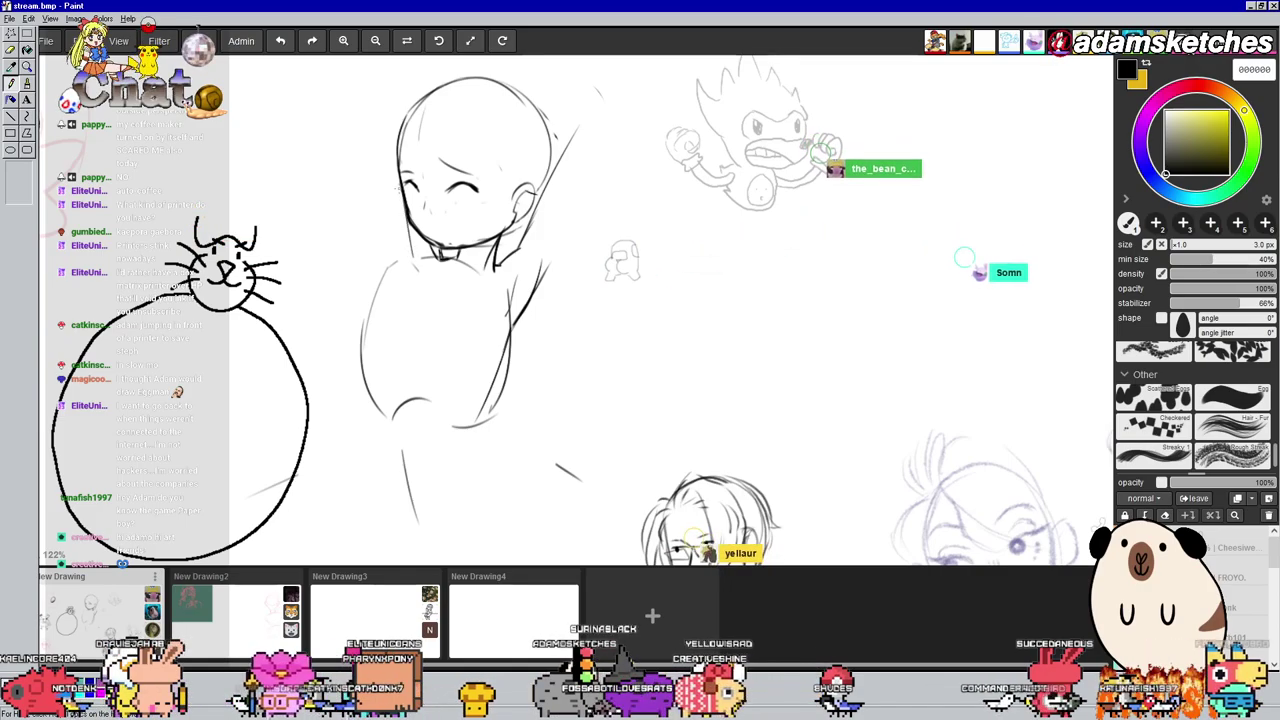
{"action": "left_click_drag", "start_coordinate": [404, 262], "coordinate": [435, 196]}
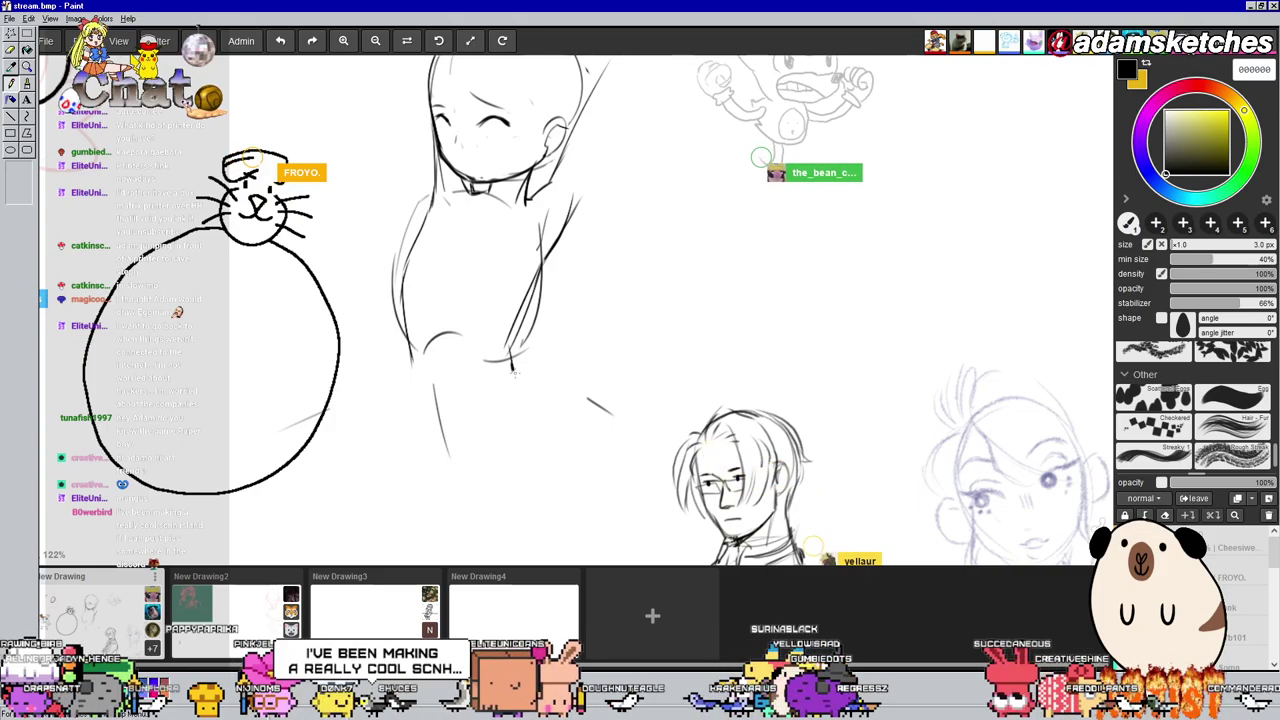
{"action": "left_click_drag", "start_coordinate": [590, 270], "coordinate": [556, 360]}
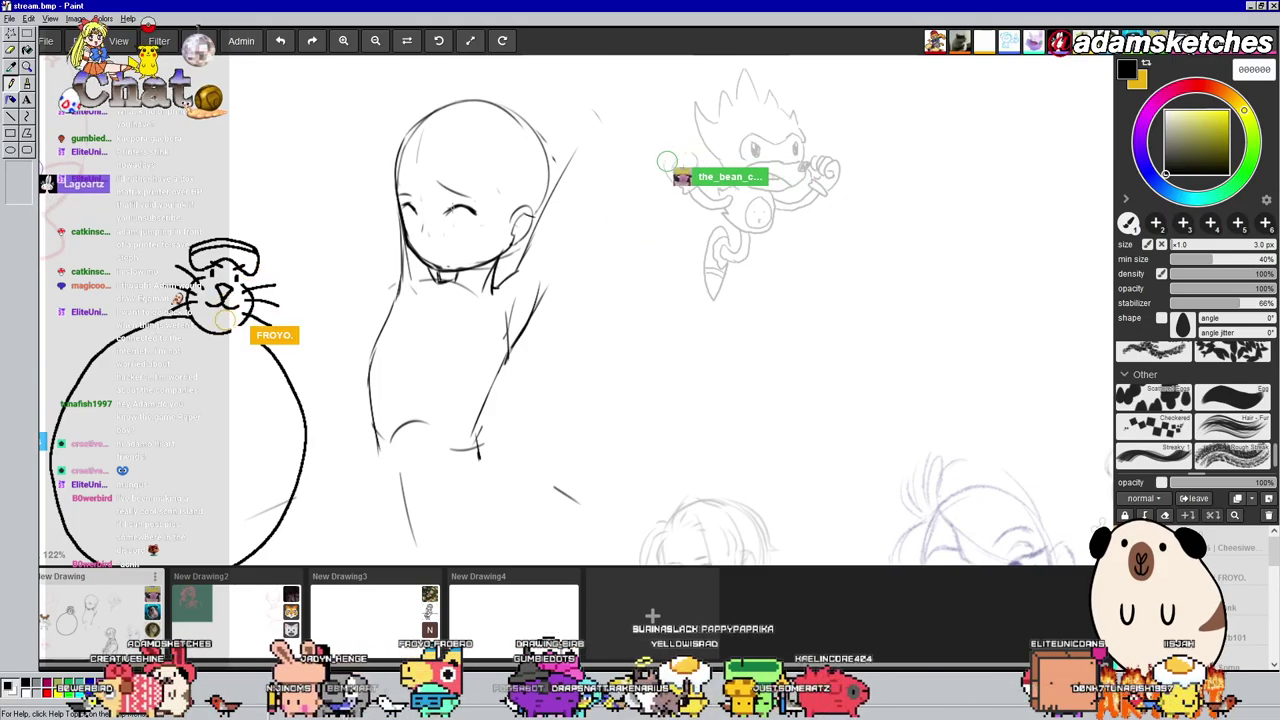
Sketch the hip and thigh lines below the waist and two curved clothing edges across the chest and midriff
{"action": "left_click_drag", "start_coordinate": [786, 332], "coordinate": [811, 217]}
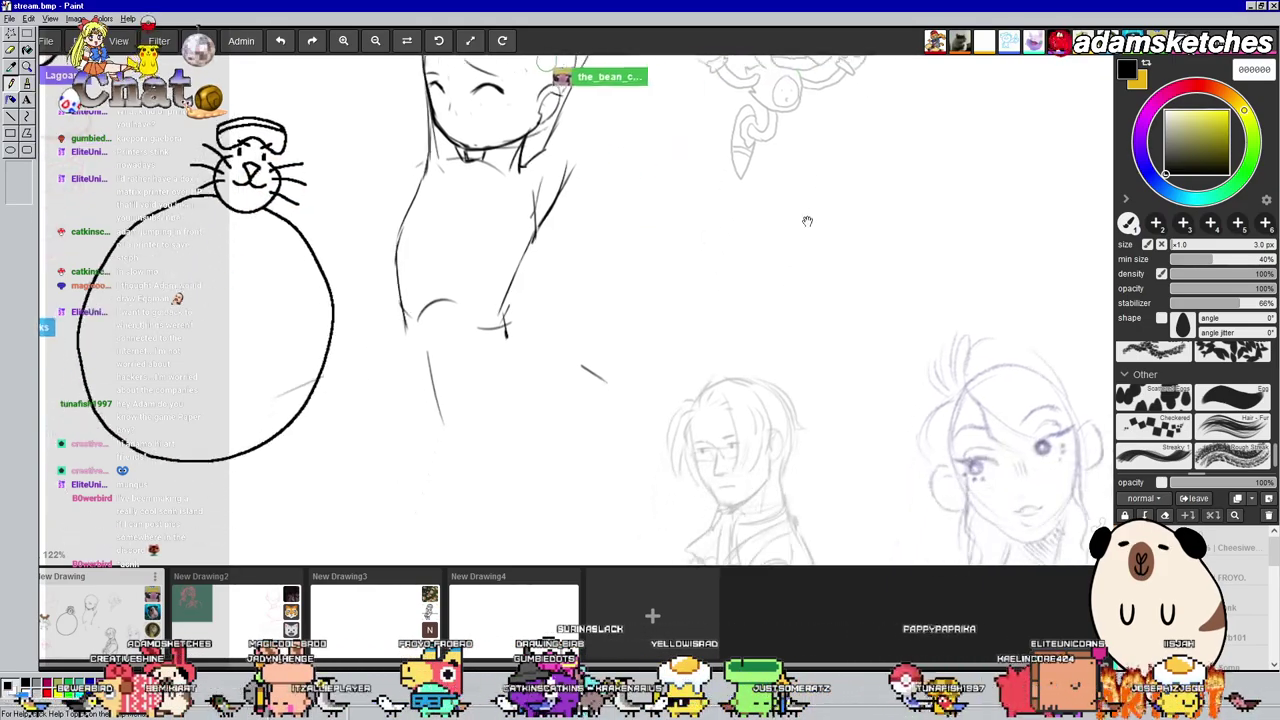
{"action": "left_click_drag", "start_coordinate": [582, 318], "coordinate": [600, 269]}
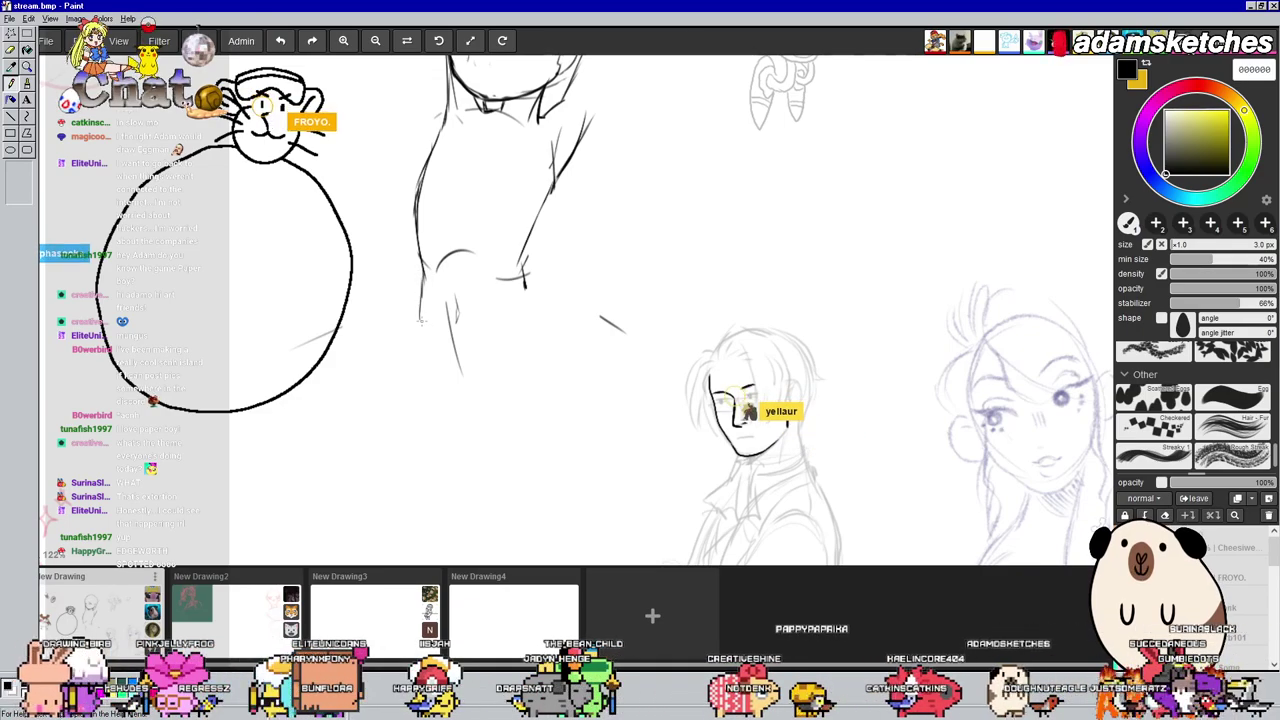
{"action": "left_click_drag", "start_coordinate": [422, 321], "coordinate": [440, 373]}
{"action": "left_click_drag", "start_coordinate": [698, 262], "coordinate": [686, 334]}
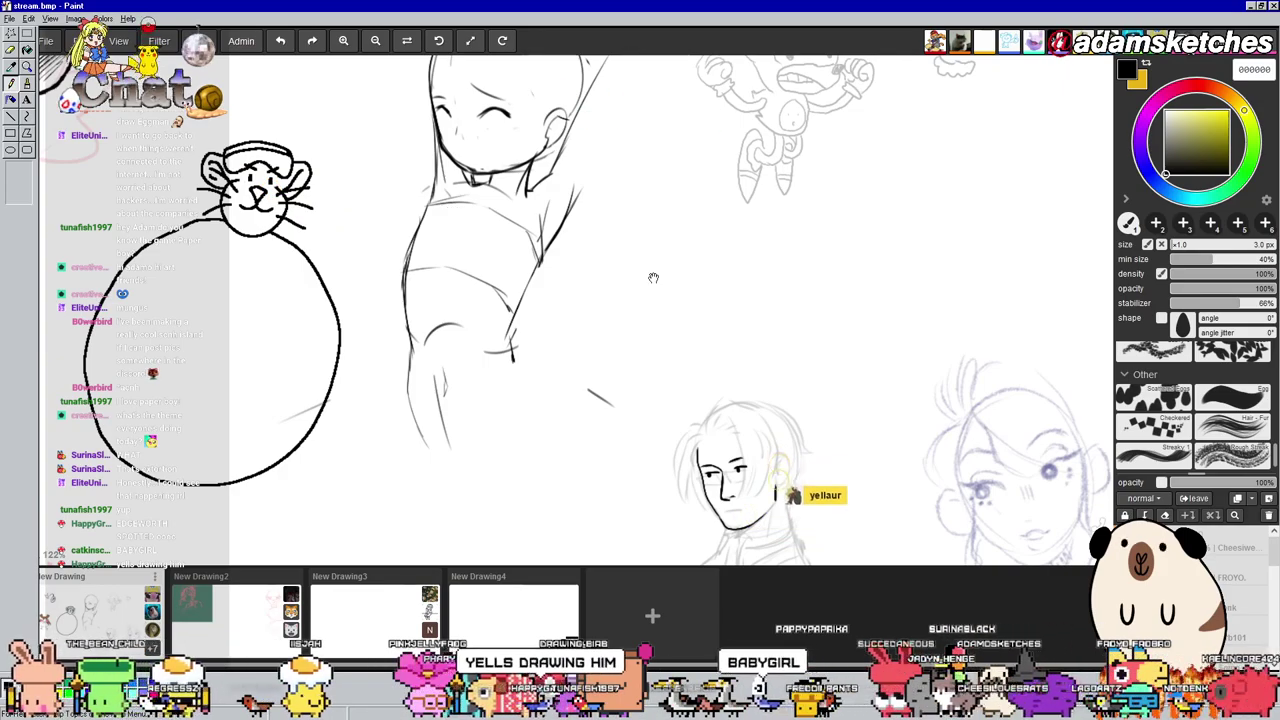
{"action": "left_click_drag", "start_coordinate": [801, 394], "coordinate": [725, 228]}
{"action": "left_click_drag", "start_coordinate": [765, 289], "coordinate": [699, 200]}
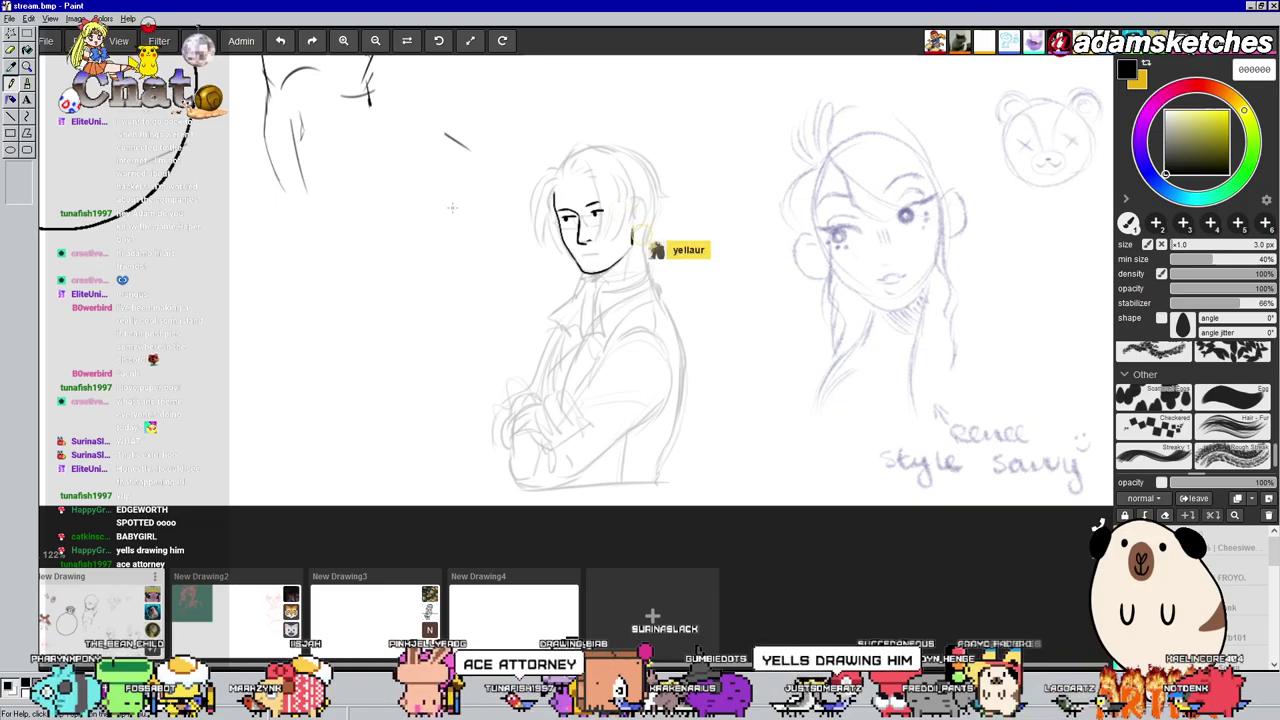
{"action": "scroll", "coordinate": [744, 313], "scroll_direction": "right", "scroll_amount": 5}
{"action": "scroll", "coordinate": [744, 313], "scroll_direction": "up", "scroll_amount": 1}
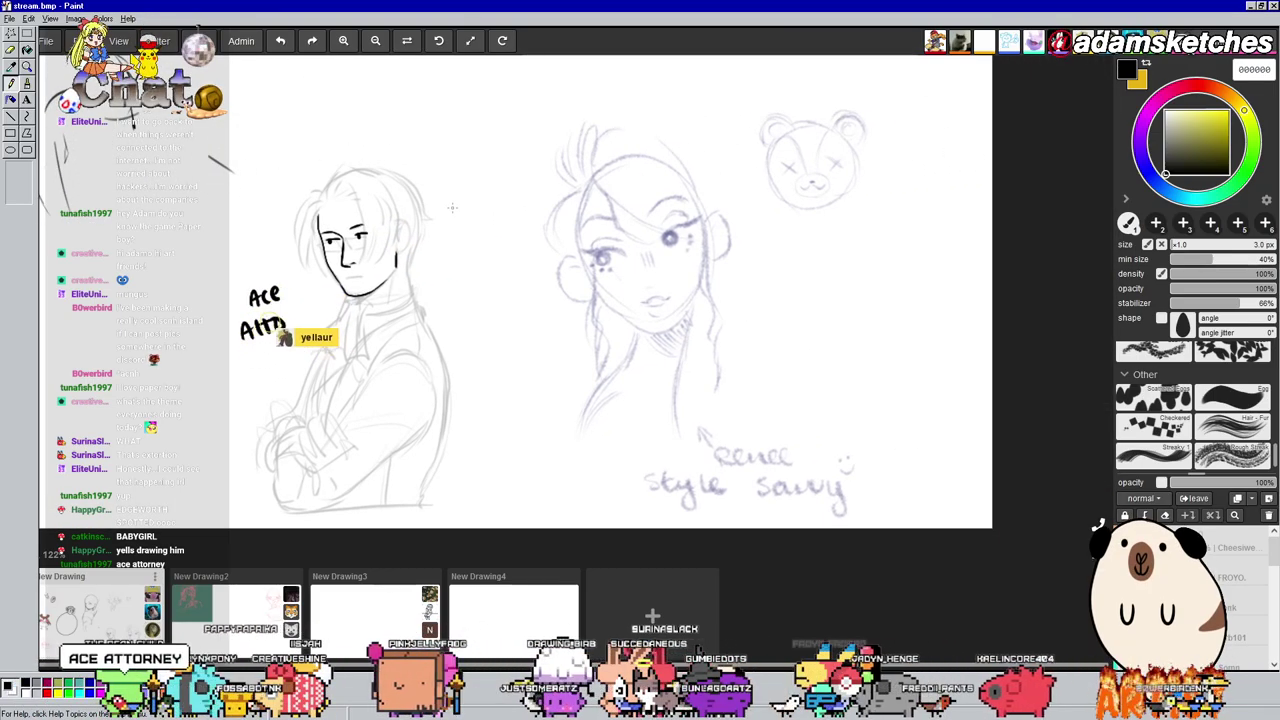
{"action": "left_click_drag", "start_coordinate": [585, 200], "coordinate": [856, 185]}
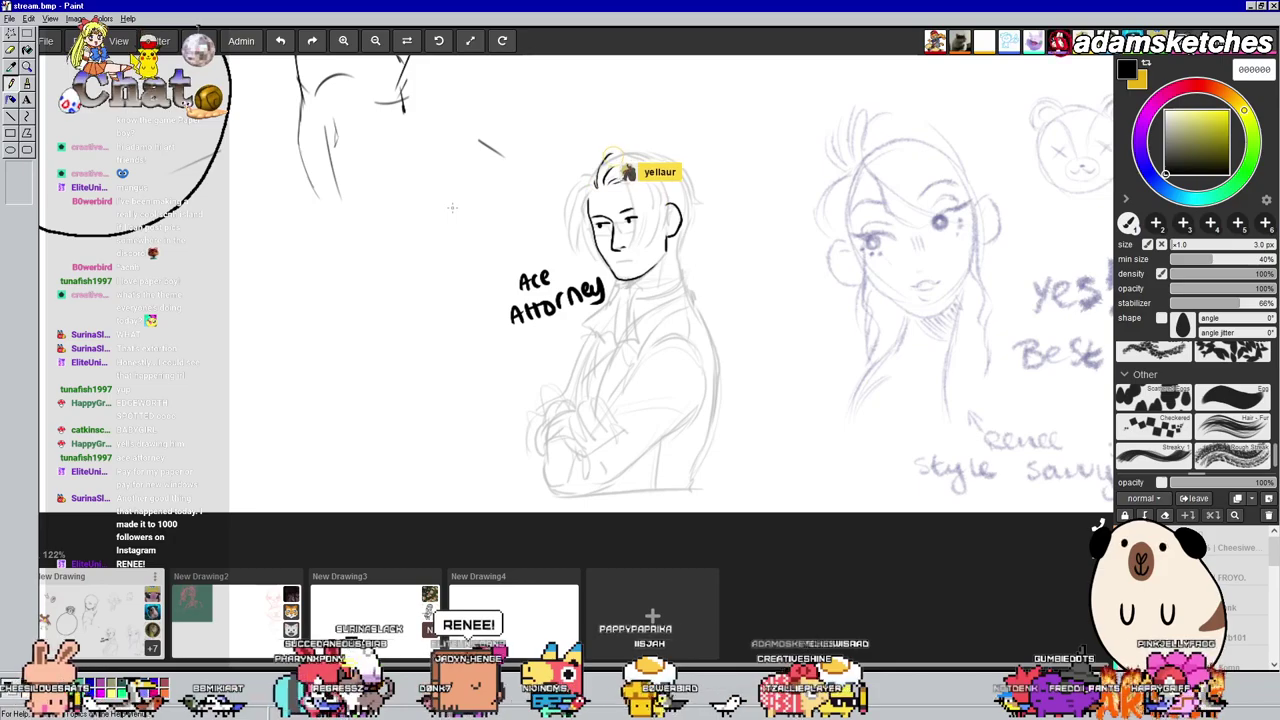
{"action": "mouse_move", "coordinate": [505, 68]}
{"action": "left_mouse_down"}
{"action": "mouse_move", "coordinate": [610, 333]}
{"action": "mouse_move", "coordinate": [628, 449]}
{"action": "left_mouse_up"}
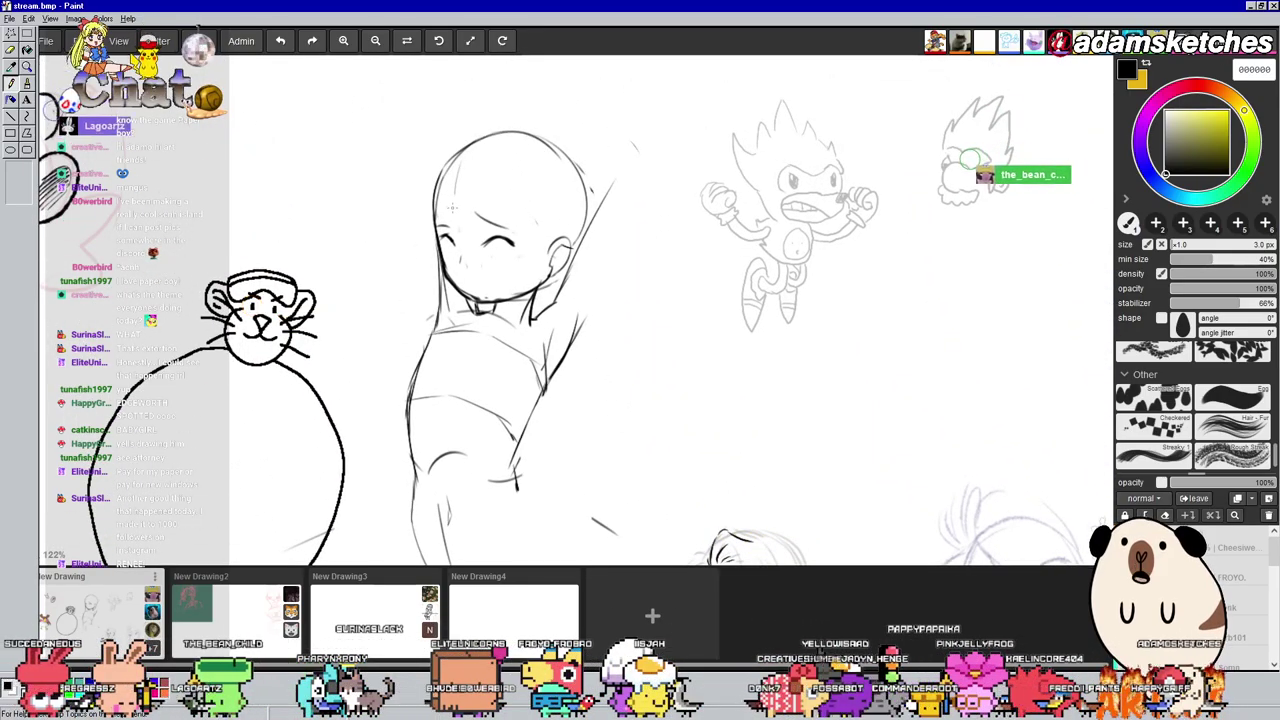
Sketch a small open mouth low on the front of the face, just above the jaw
{"action": "scroll", "coordinate": [452, 205], "scroll_direction": "up", "scroll_amount": 3}
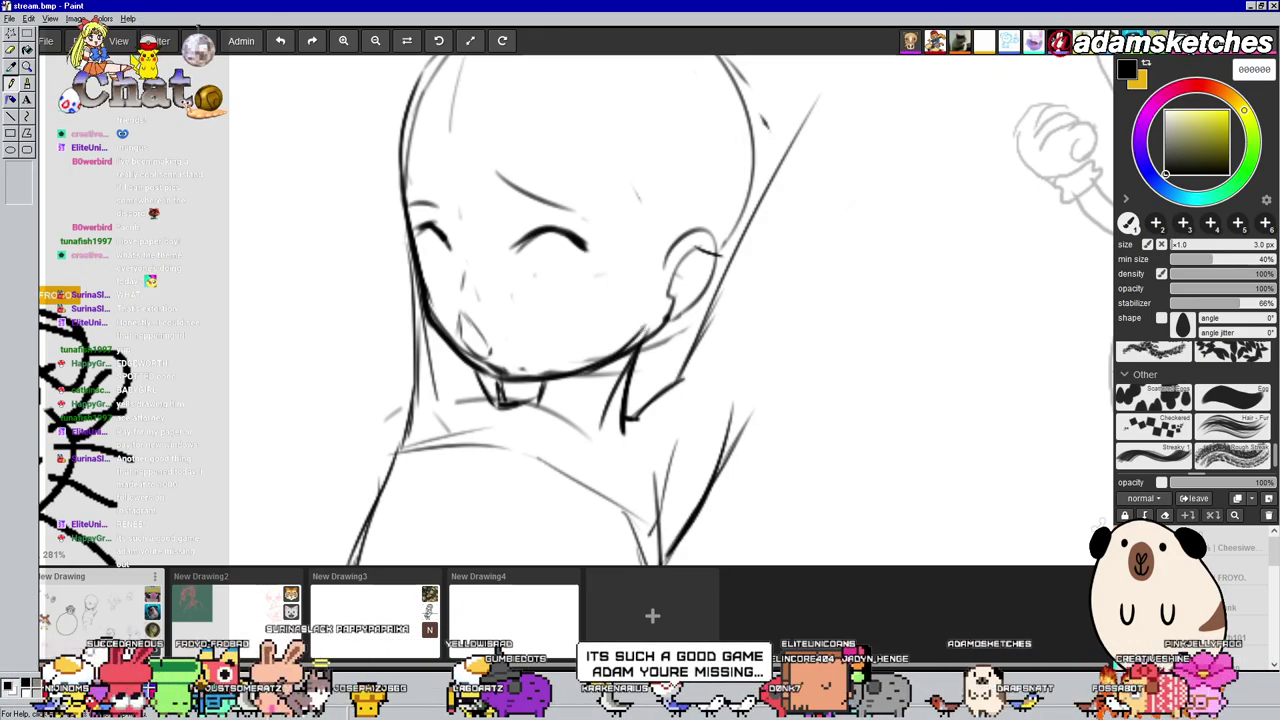
{"action": "left_click_drag", "start_coordinate": [823, 218], "coordinate": [768, 358]}
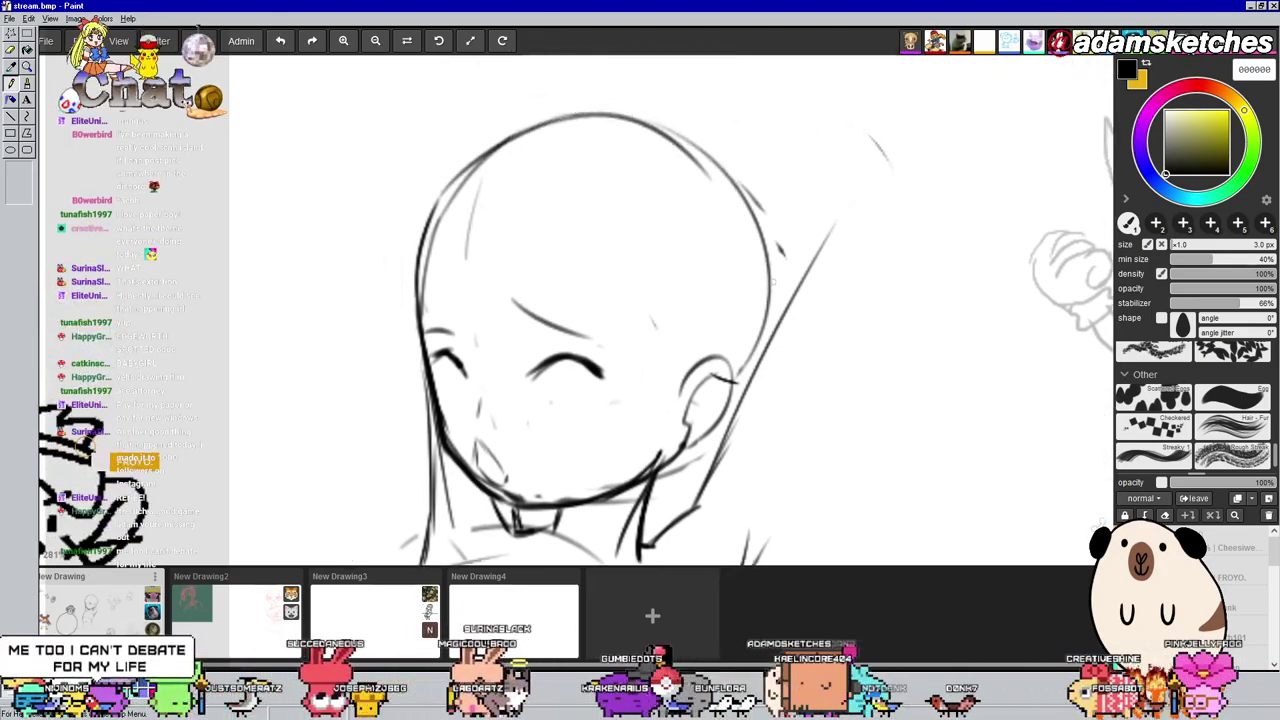
{"action": "scroll", "coordinate": [740, 293], "scroll_direction": "down", "scroll_amount": 3}
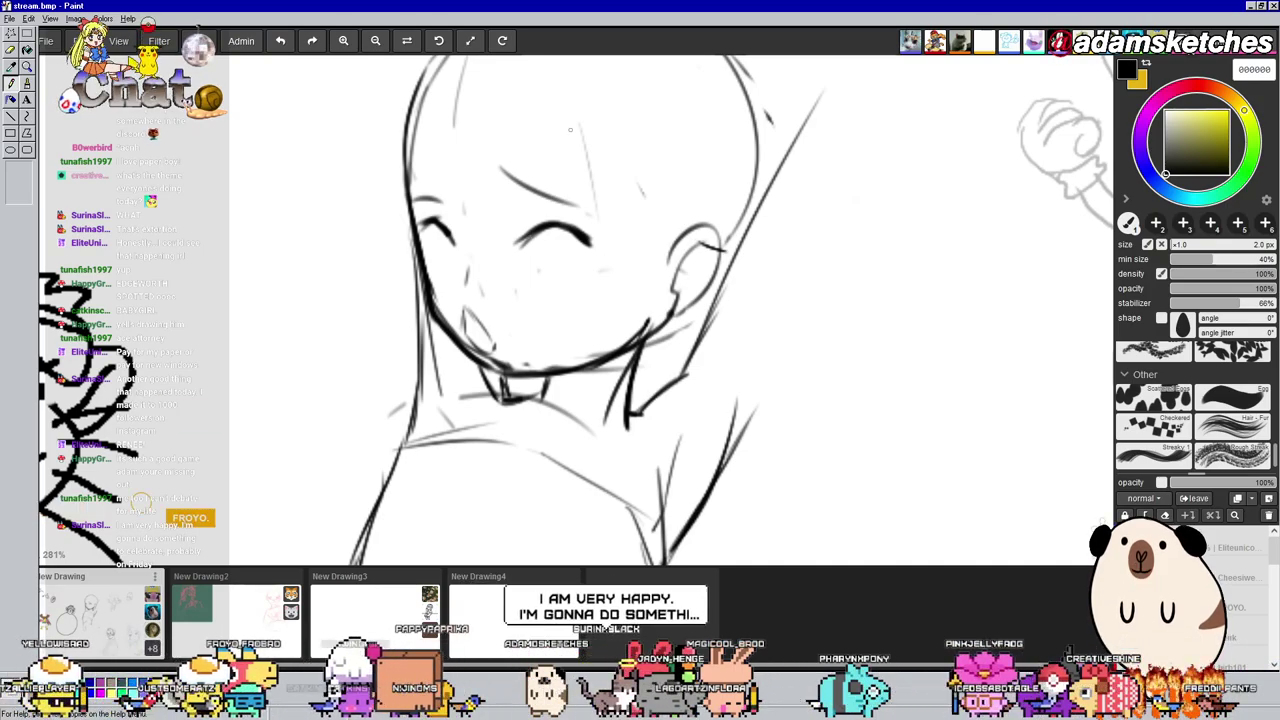
Draw long hair strands falling from the forehead past the eye and down beside the ear with a 2 px brush
{"action": "mouse_move", "coordinate": [562, 125]}
{"action": "left_mouse_down"}
{"action": "mouse_move", "coordinate": [596, 240]}
{"action": "mouse_move", "coordinate": [578, 158]}
{"action": "mouse_move", "coordinate": [597, 212]}
{"action": "mouse_move", "coordinate": [597, 255]}
{"action": "left_mouse_up"}
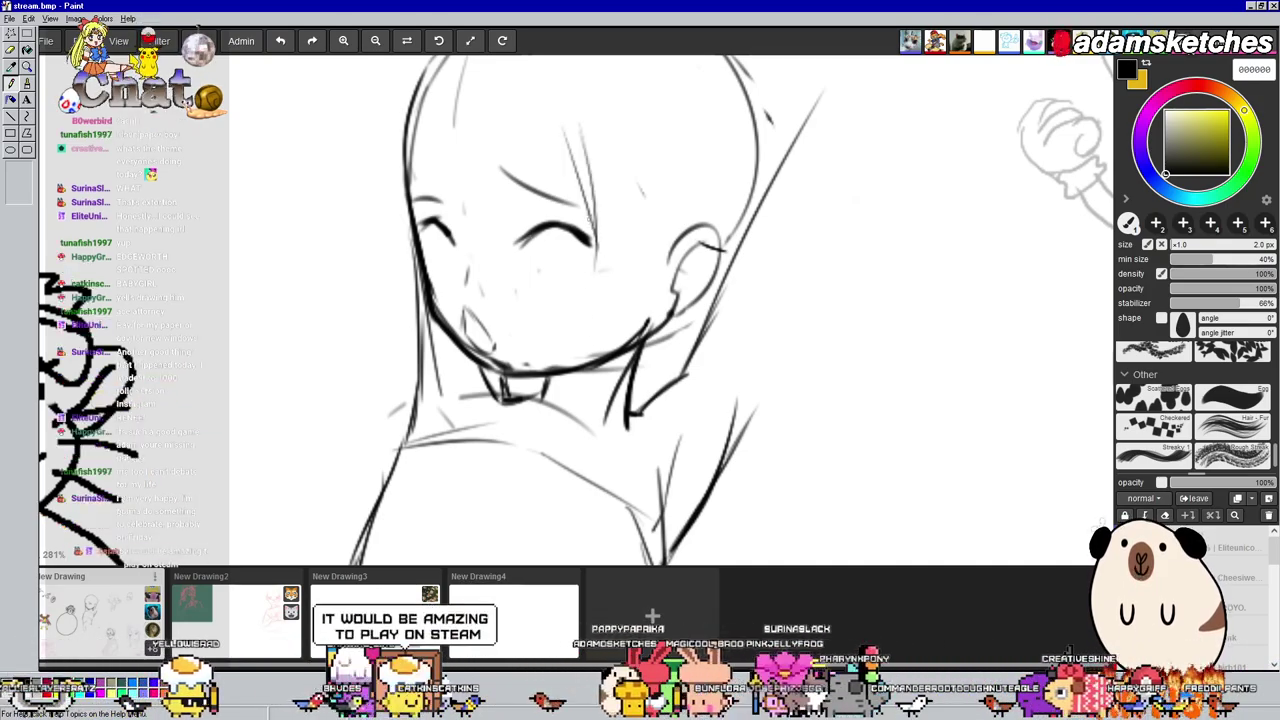
{"action": "left_click_drag", "start_coordinate": [652, 198], "coordinate": [643, 324]}
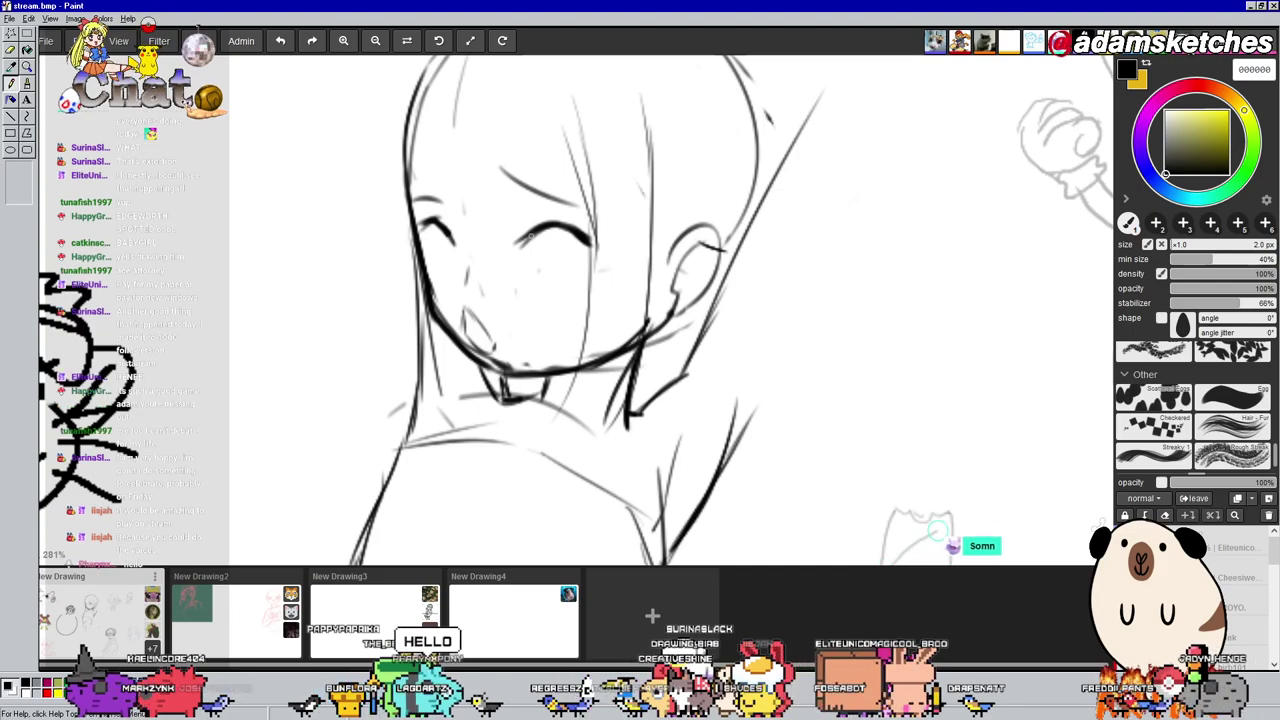
{"action": "left_click_drag", "start_coordinate": [594, 153], "coordinate": [631, 251]}
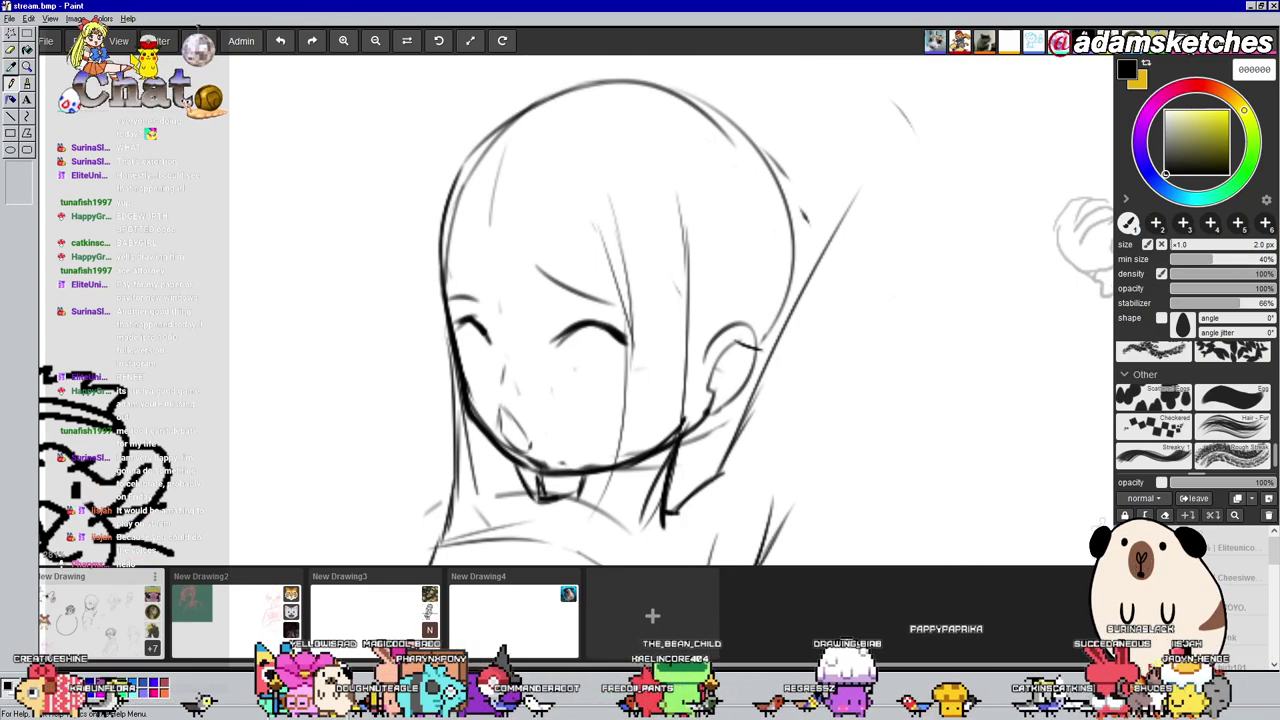
Add a light wavy line beneath the neck and a slanted line inside the raised arm above the armpit
{"action": "scroll", "coordinate": [667, 312], "scroll_direction": "down", "scroll_amount": 5}
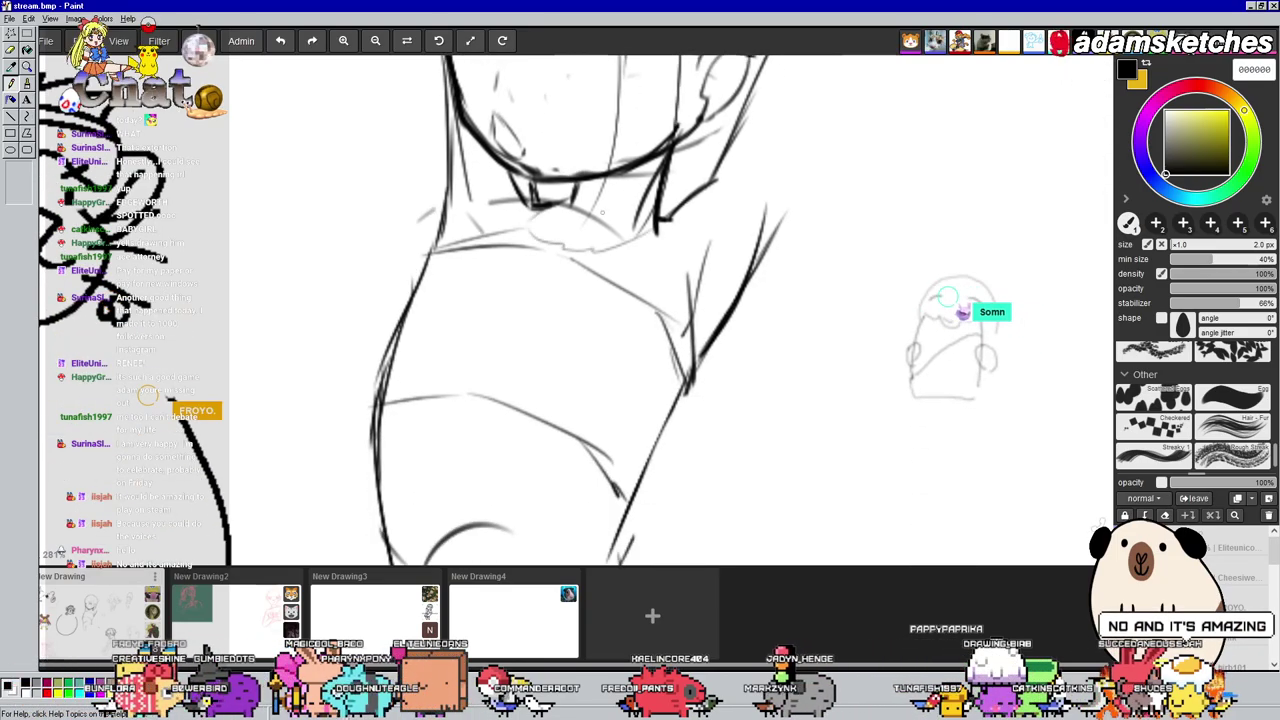
{"action": "left_click_drag", "start_coordinate": [697, 349], "coordinate": [740, 200]}
{"action": "mouse_move", "coordinate": [714, 378]}
{"action": "left_mouse_down"}
{"action": "mouse_move", "coordinate": [728, 287]}
{"action": "mouse_move", "coordinate": [712, 338]}
{"action": "left_mouse_up"}
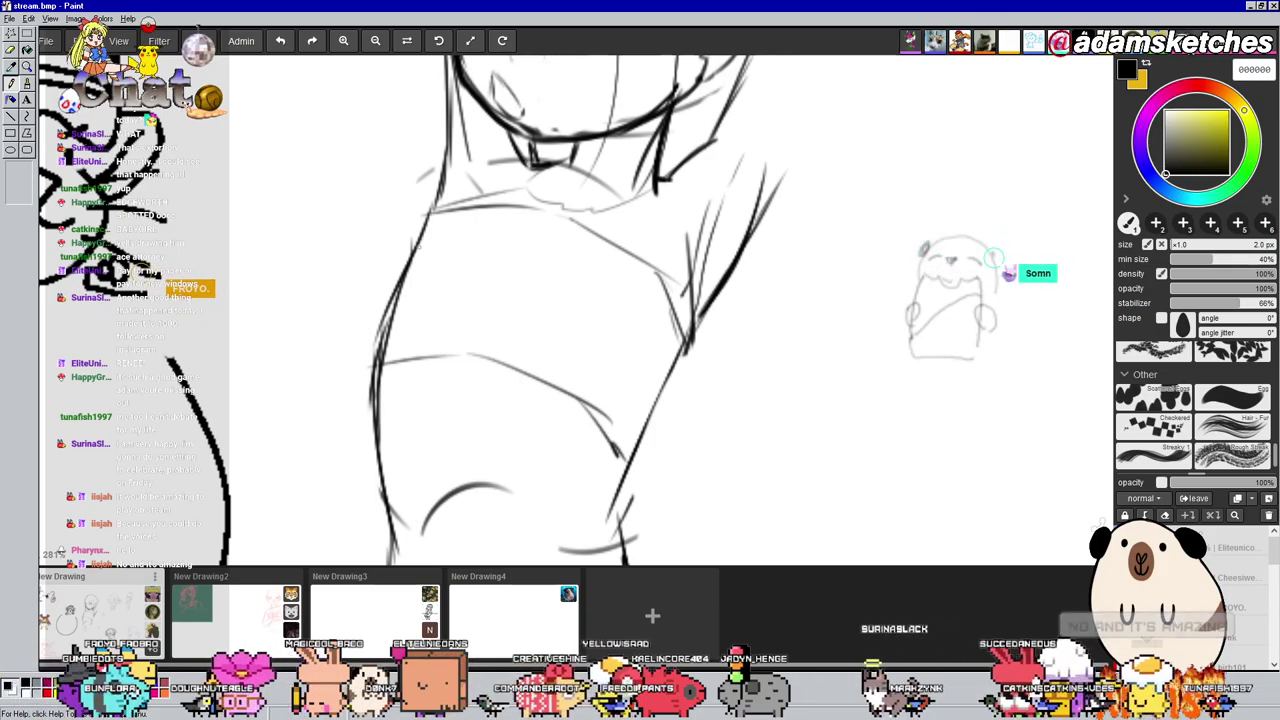
Redraw the curved upper edge and hem of the character's top, and add a light zigzag detail in the middle of the chest
{"action": "left_click_drag", "start_coordinate": [518, 211], "coordinate": [407, 256]}
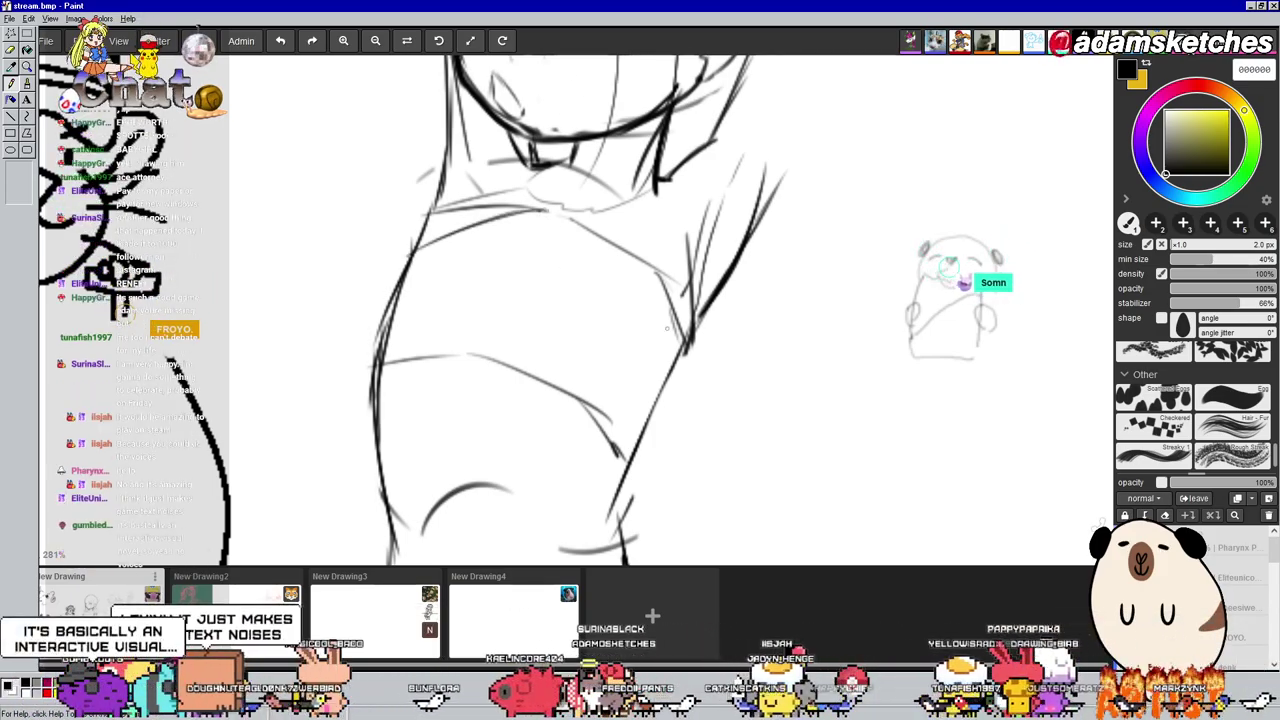
{"action": "left_click_drag", "start_coordinate": [543, 210], "coordinate": [676, 358]}
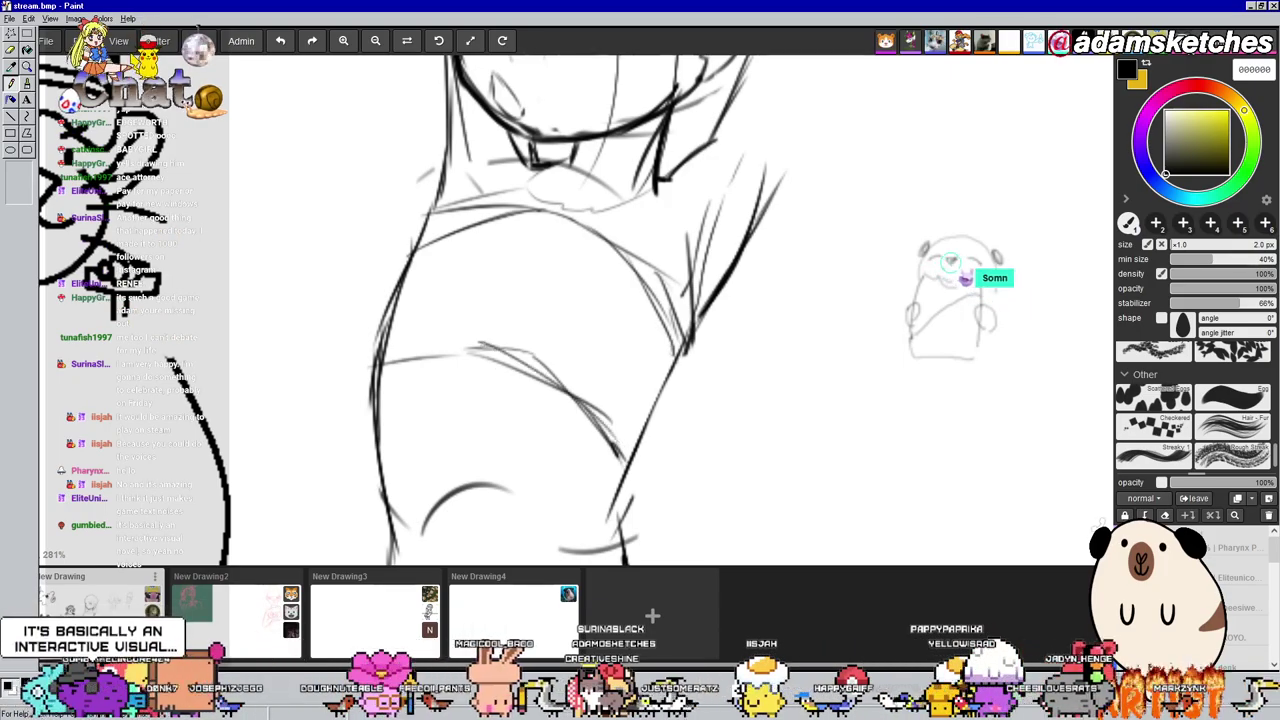
{"action": "left_click_drag", "start_coordinate": [512, 345], "coordinate": [378, 378]}
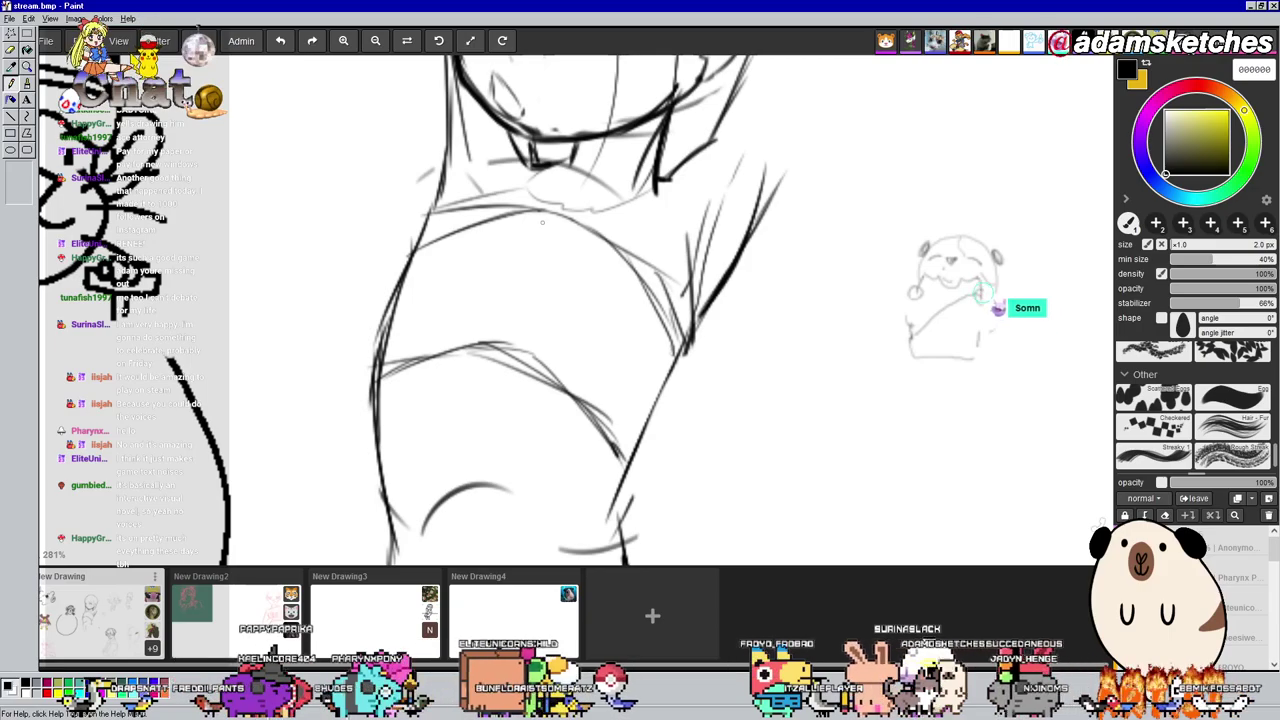
{"action": "mouse_move", "coordinate": [543, 223]}
{"action": "left_mouse_down"}
{"action": "mouse_move", "coordinate": [526, 246]}
{"action": "mouse_move", "coordinate": [543, 254]}
{"action": "left_mouse_up"}
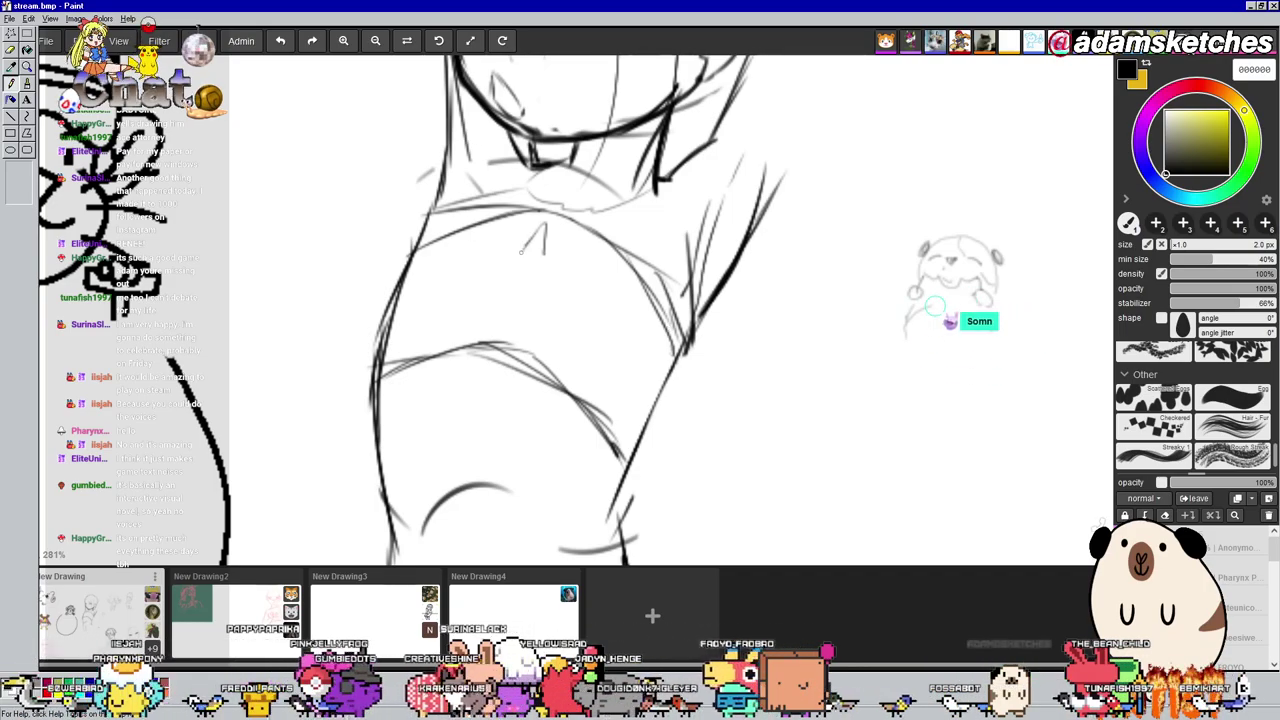
{"action": "mouse_move", "coordinate": [504, 234]}
{"action": "left_mouse_down"}
{"action": "mouse_move", "coordinate": [525, 250]}
{"action": "mouse_move", "coordinate": [481, 255]}
{"action": "mouse_move", "coordinate": [568, 256]}
{"action": "mouse_move", "coordinate": [582, 286]}
{"action": "left_mouse_up"}
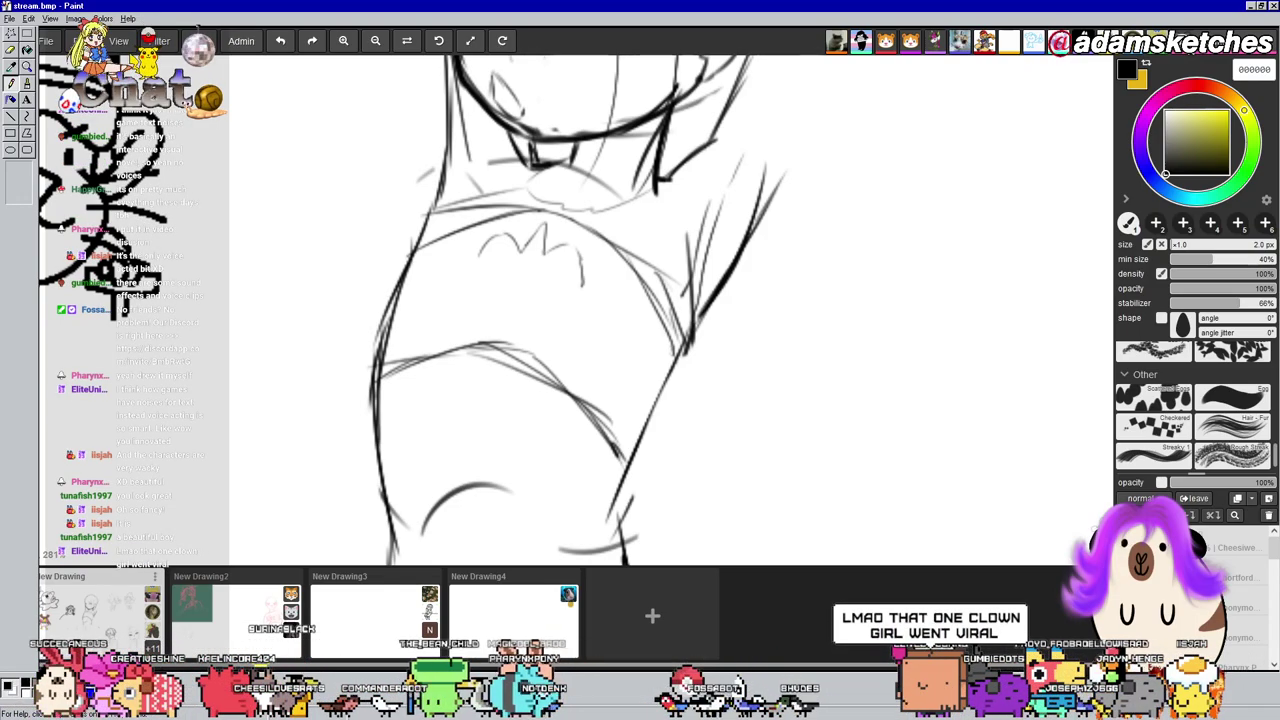
{"action": "mouse_move", "coordinate": [323, 566]}
{"action": "left_mouse_down"}
{"action": "mouse_move", "coordinate": [306, 455]}
{"action": "mouse_move", "coordinate": [244, 310]}
{"action": "mouse_move", "coordinate": [207, 289]}
{"action": "left_mouse_up"}
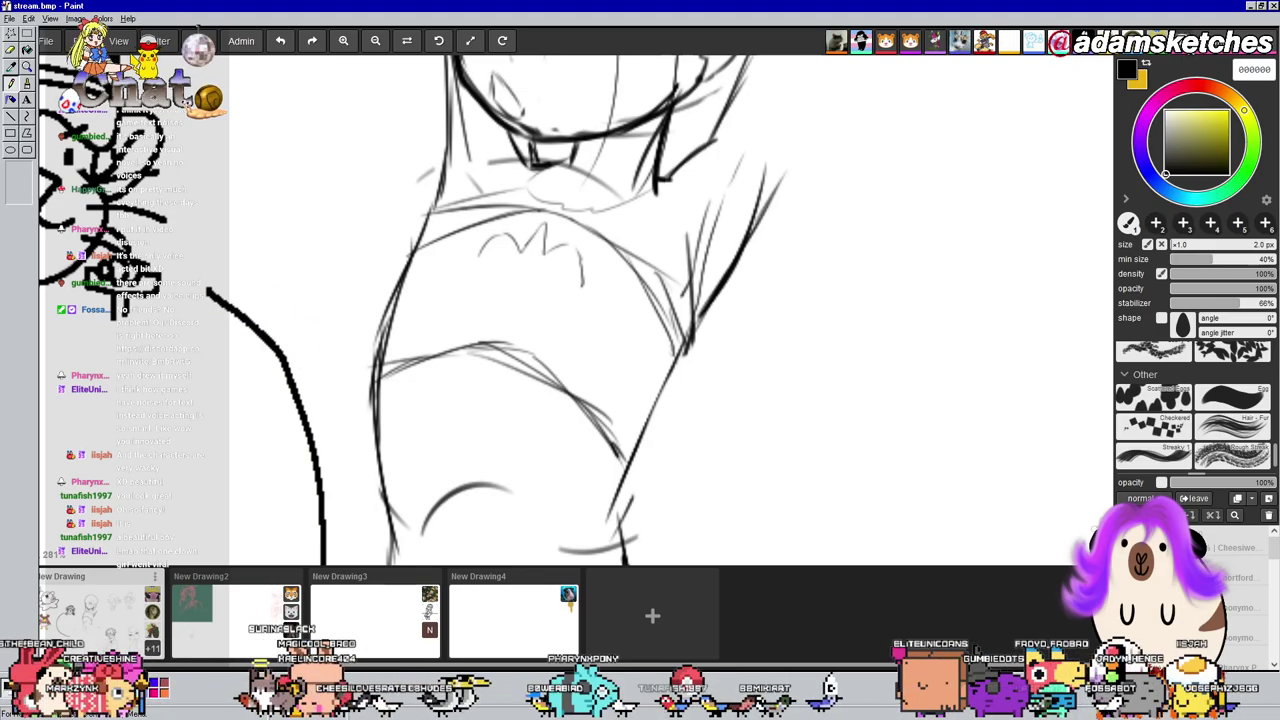
{"action": "key", "text": "ctrl+z"}
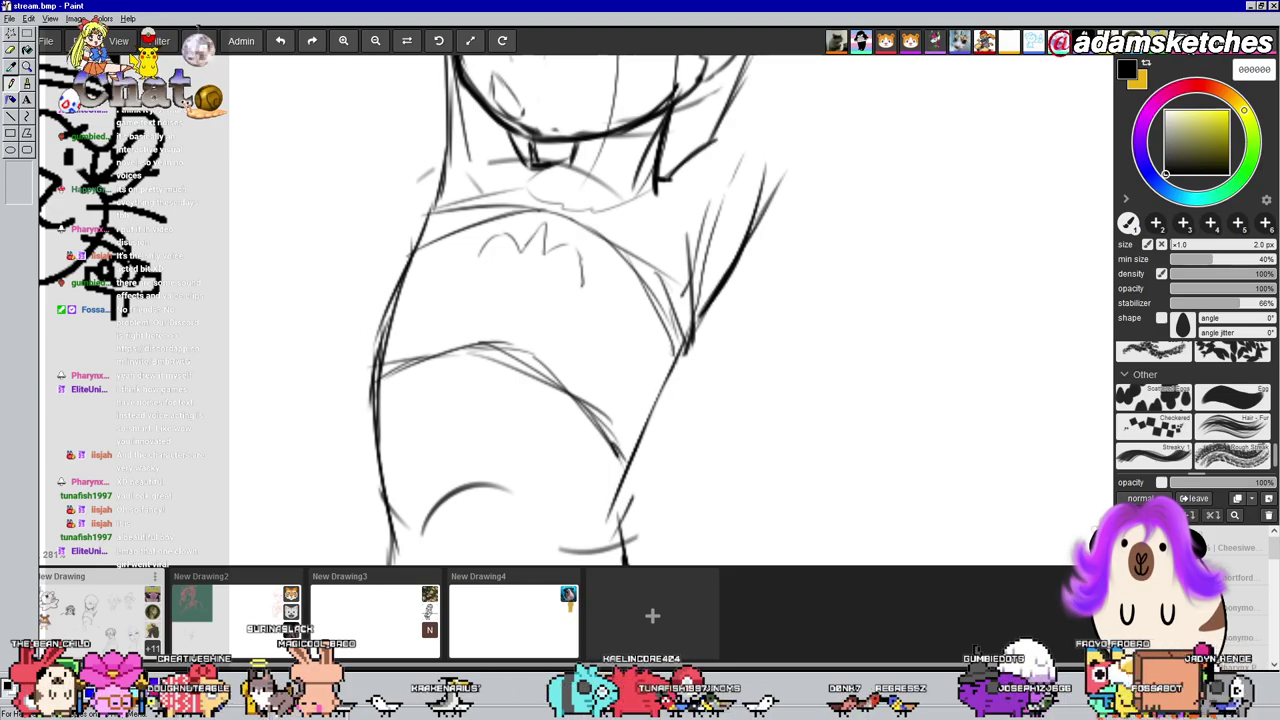
{"action": "mouse_move", "coordinate": [300, 566]}
{"action": "left_mouse_down"}
{"action": "mouse_move", "coordinate": [243, 334]}
{"action": "mouse_move", "coordinate": [192, 290]}
{"action": "left_mouse_up"}
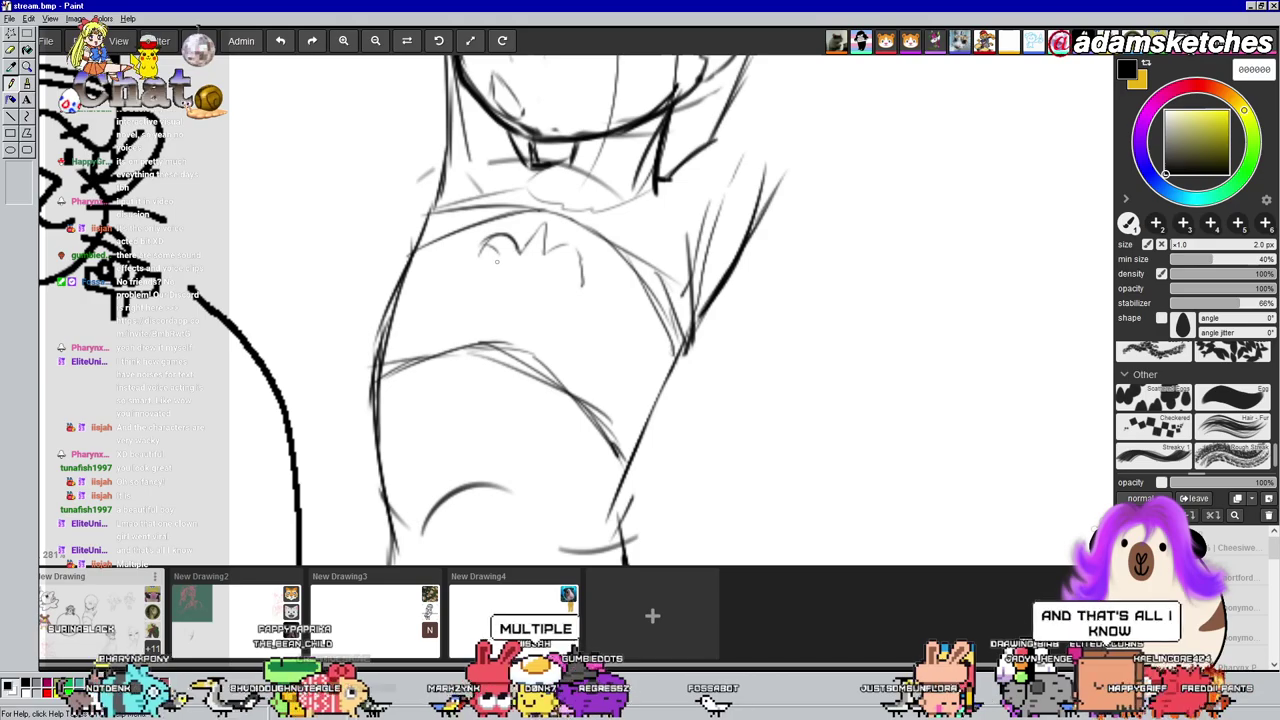
Add a jagged lower edge to the chest zigzag and draw a large spiral beside it with curved lines trailing to the top's side
{"action": "mouse_move", "coordinate": [497, 250]}
{"action": "left_mouse_down"}
{"action": "mouse_move", "coordinate": [535, 284]}
{"action": "mouse_move", "coordinate": [559, 264]}
{"action": "left_mouse_up"}
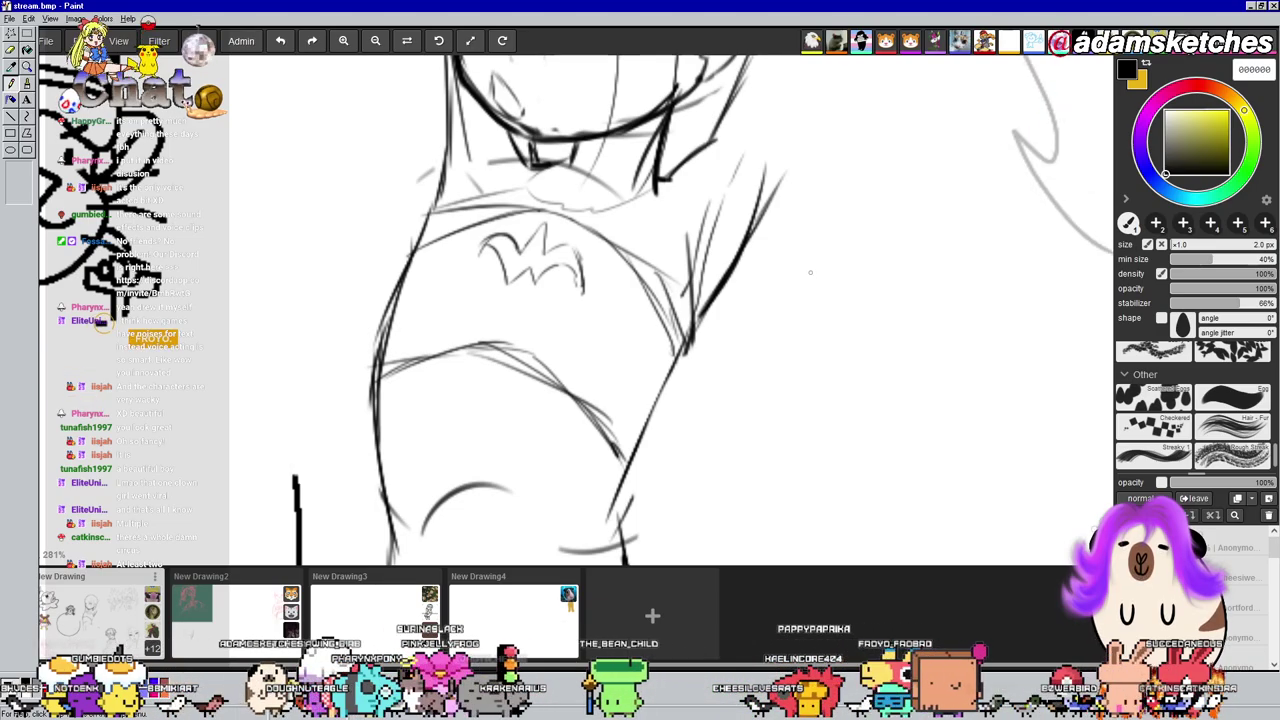
{"action": "left_click_drag", "start_coordinate": [727, 309], "coordinate": [772, 249]}
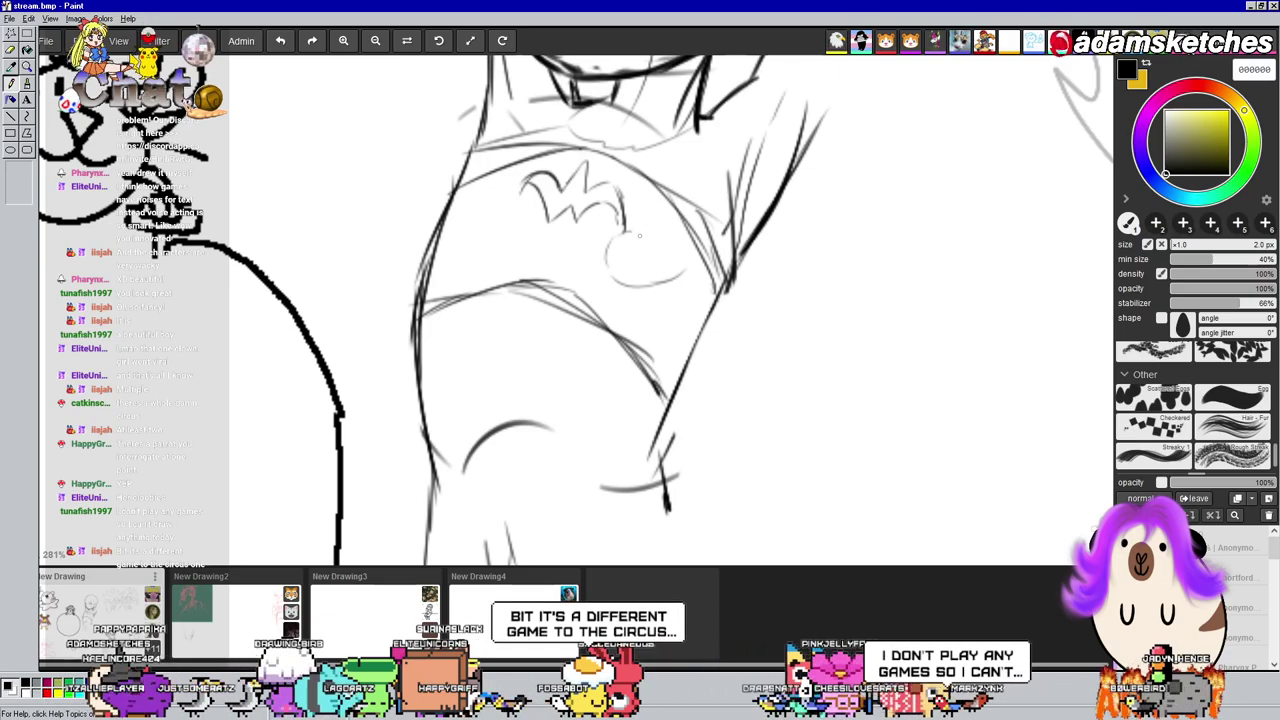
{"action": "left_click_drag", "start_coordinate": [630, 248], "coordinate": [645, 308]}
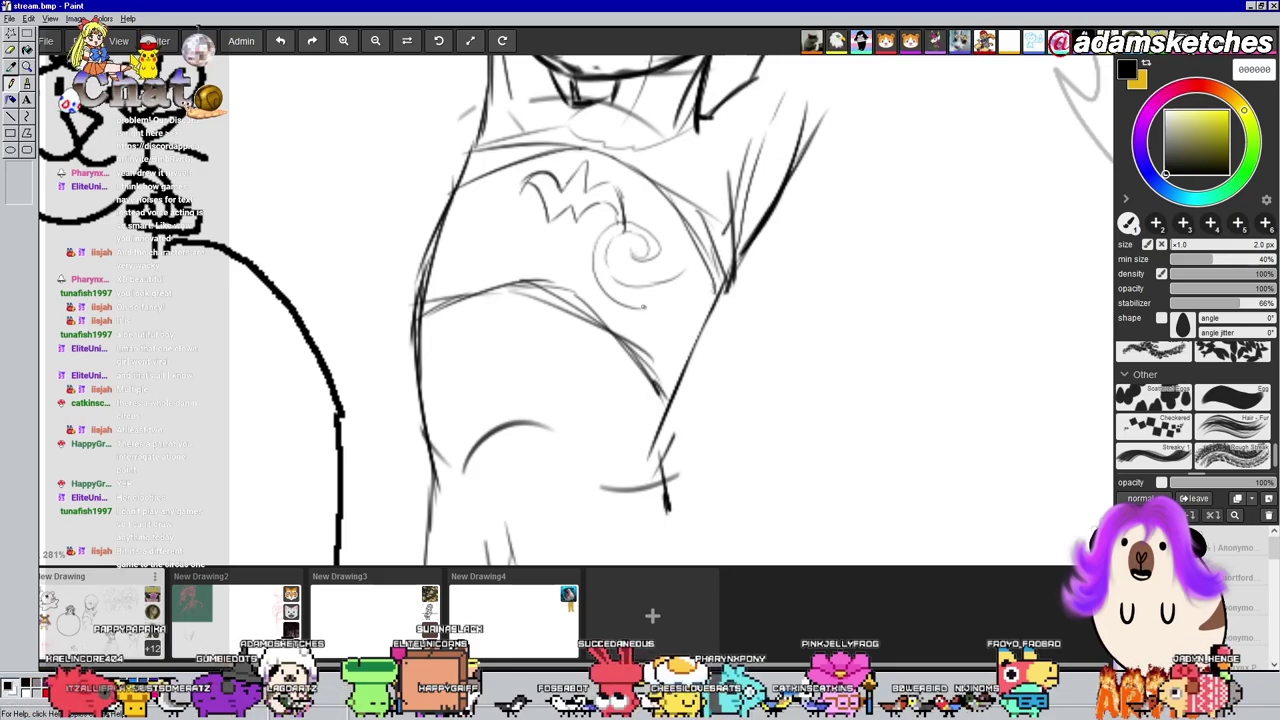
{"action": "mouse_move", "coordinate": [665, 304]}
{"action": "left_mouse_down"}
{"action": "mouse_move", "coordinate": [688, 290]}
{"action": "mouse_move", "coordinate": [683, 362]}
{"action": "left_mouse_up"}
{"action": "mouse_move", "coordinate": [672, 277]}
{"action": "left_mouse_down"}
{"action": "mouse_move", "coordinate": [704, 266]}
{"action": "mouse_move", "coordinate": [691, 350]}
{"action": "left_mouse_up"}
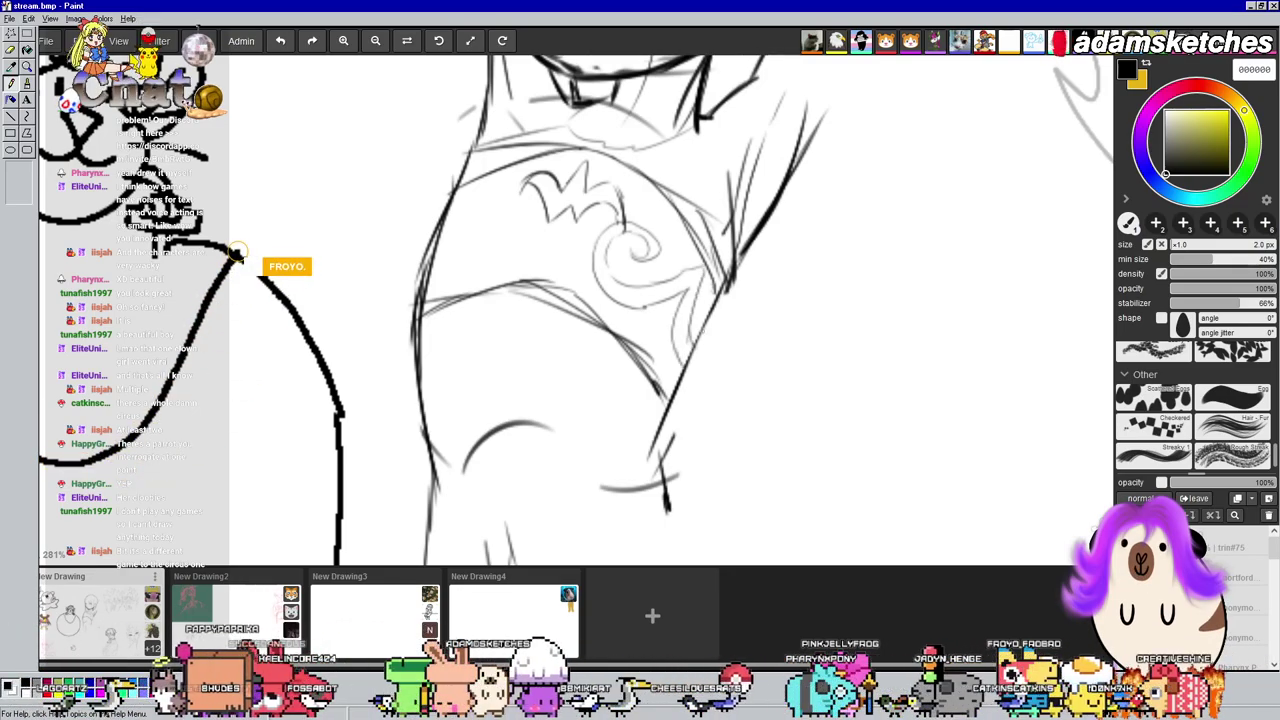
Draw a smaller mirrored spiral on the other side of the chest, and erase and redraw the larger spiral's center
{"action": "left_click_drag", "start_coordinate": [501, 203], "coordinate": [492, 258]}
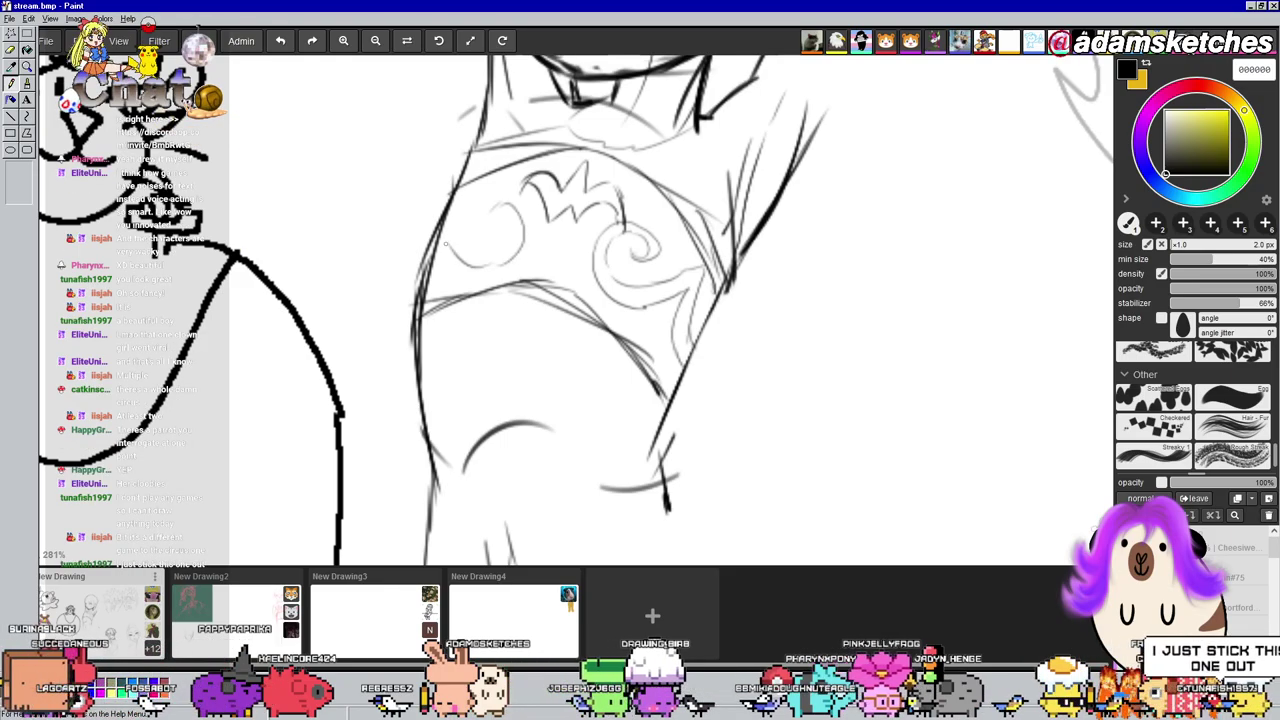
{"action": "left_click_drag", "start_coordinate": [495, 212], "coordinate": [480, 236]}
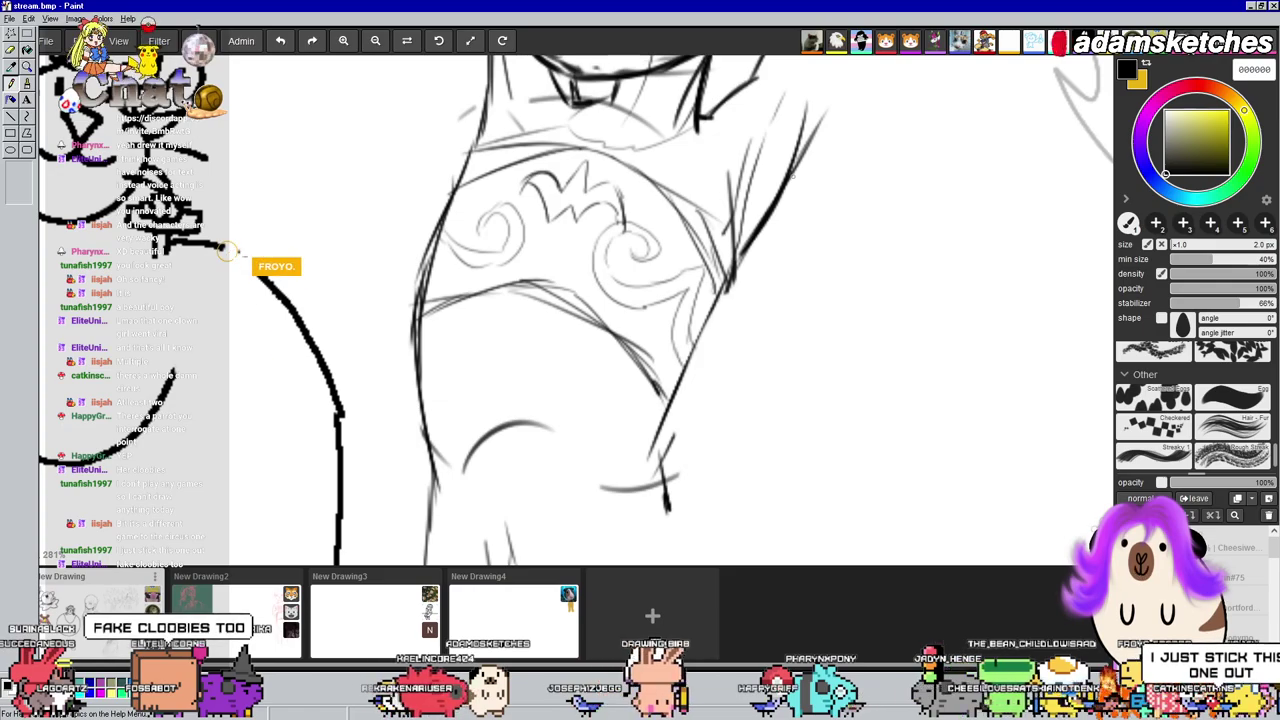
{"action": "key", "text": "e"}
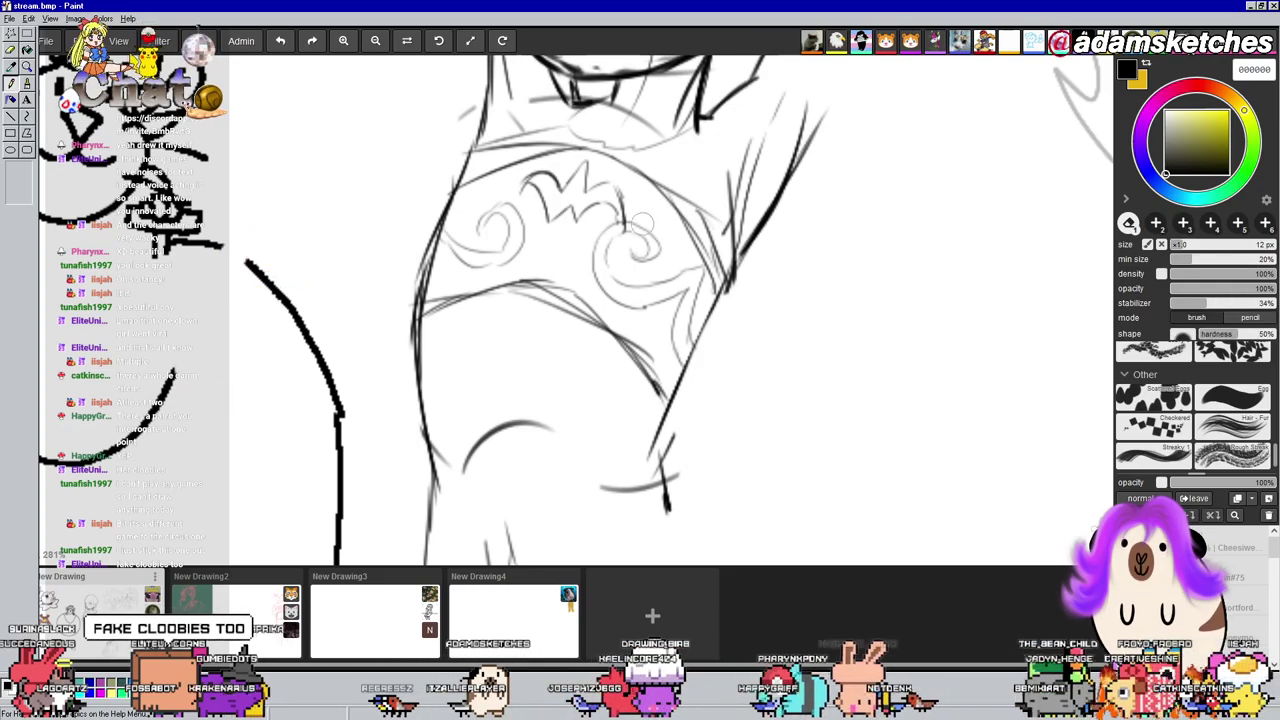
{"action": "mouse_move", "coordinate": [625, 225]}
{"action": "left_mouse_down"}
{"action": "mouse_move", "coordinate": [650, 250]}
{"action": "mouse_move", "coordinate": [623, 244]}
{"action": "mouse_move", "coordinate": [649, 254]}
{"action": "left_mouse_up"}
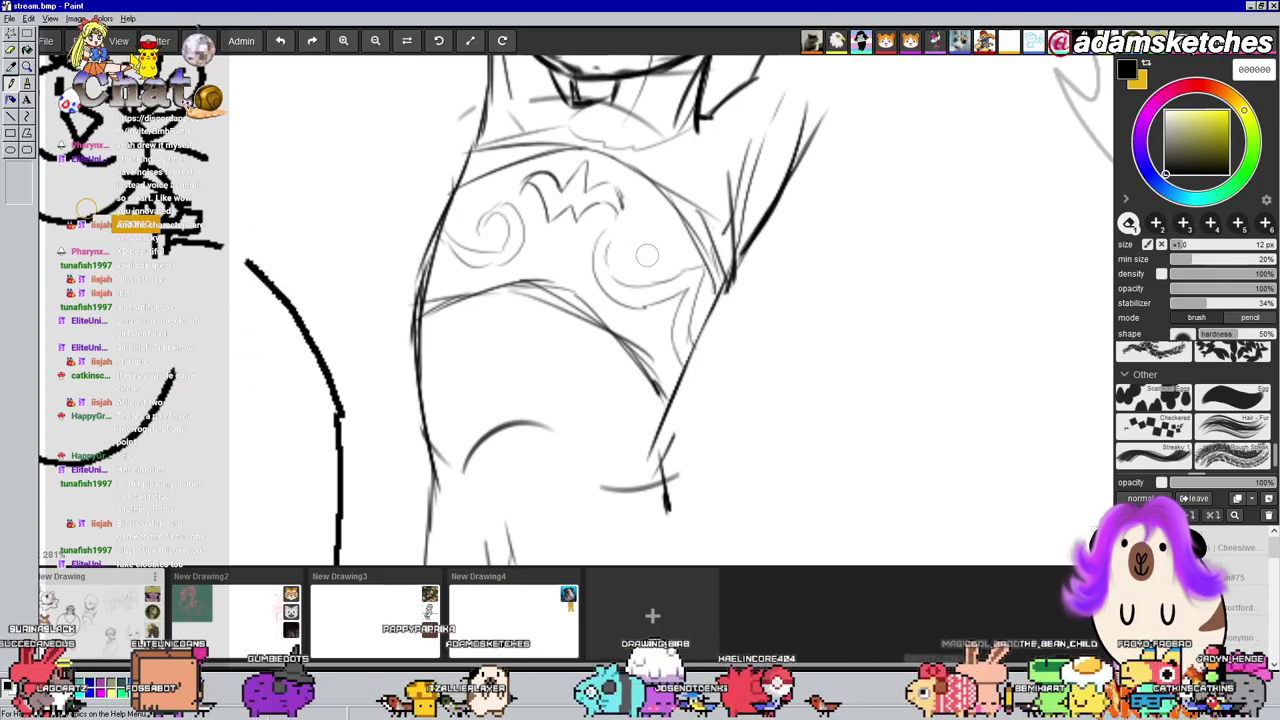
{"action": "key", "text": "b"}
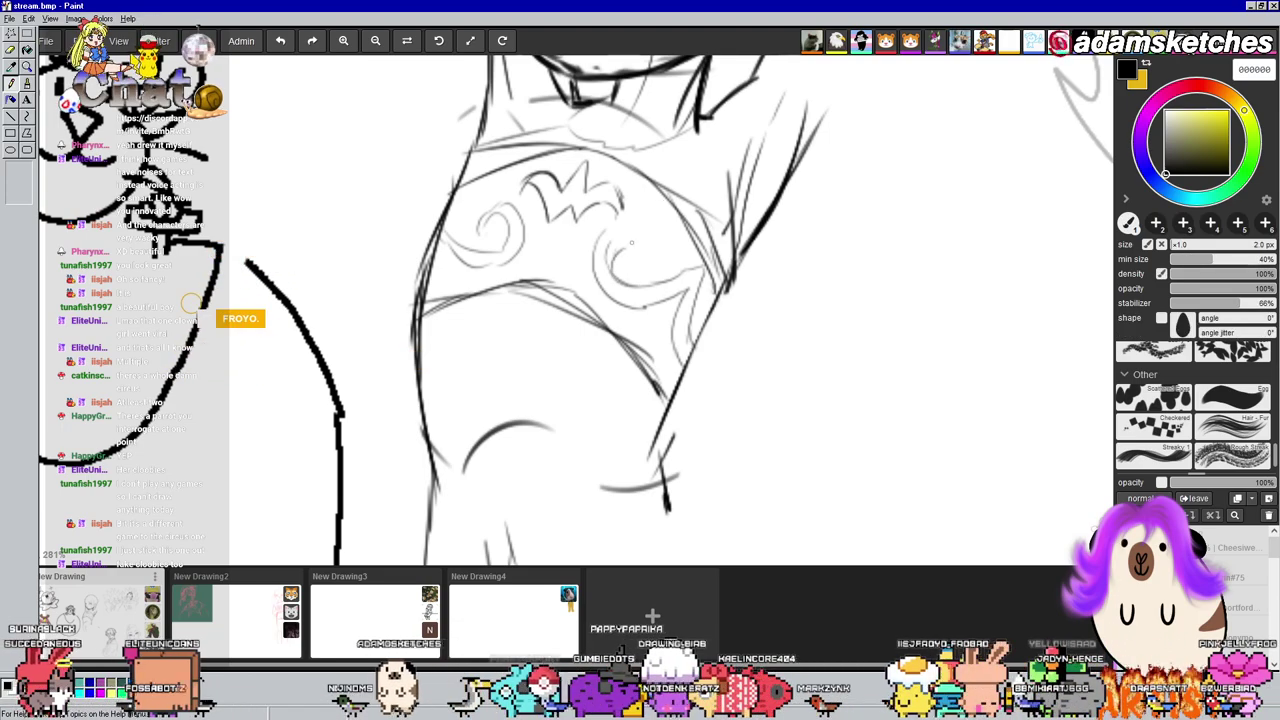
{"action": "left_click_drag", "start_coordinate": [600, 250], "coordinate": [649, 236]}
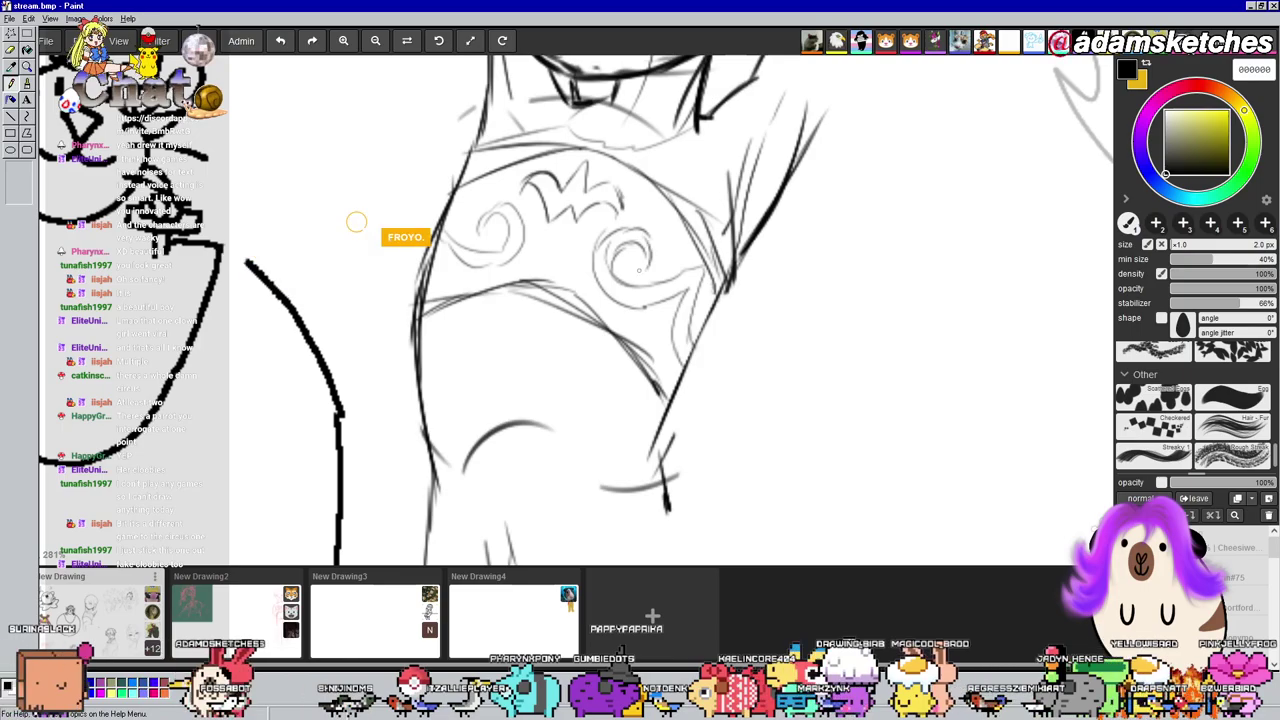
Erase the rough extra lines along the top's hem and the curved guide strokes across the stomach and hips with a 12 px eraser
{"action": "left_click_drag", "start_coordinate": [674, 269], "coordinate": [664, 246]}
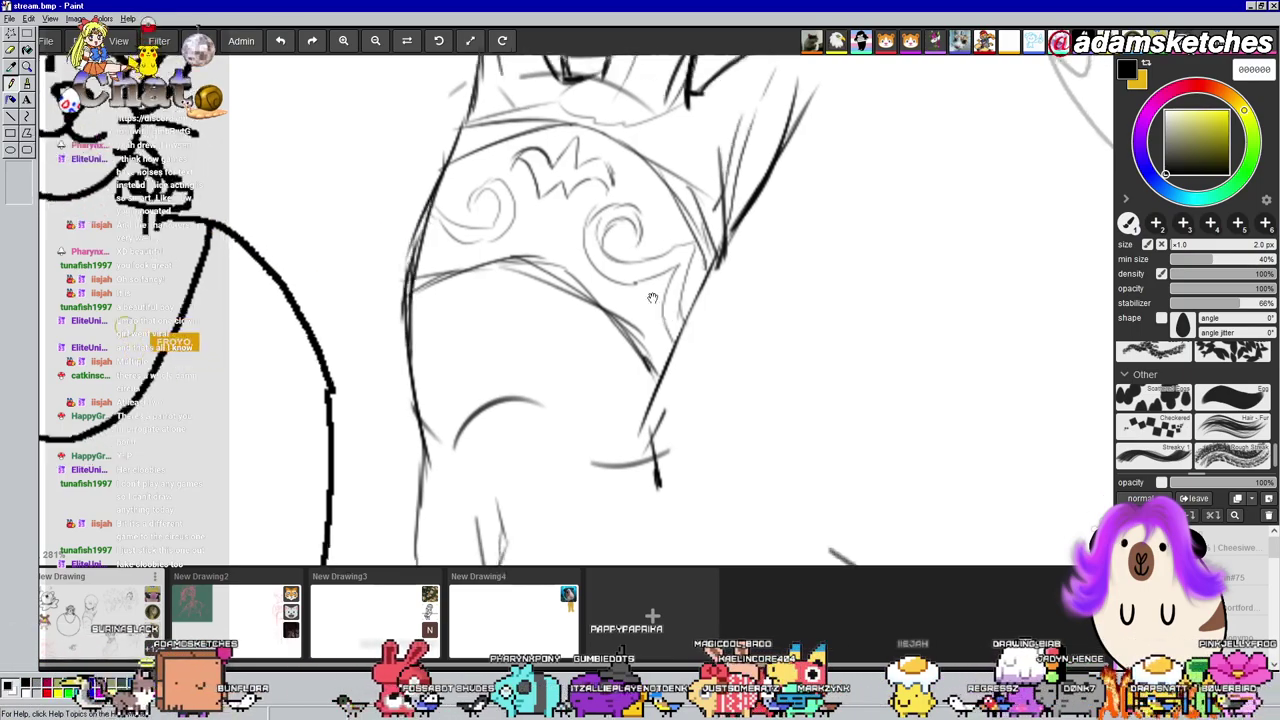
{"action": "key", "text": "e"}
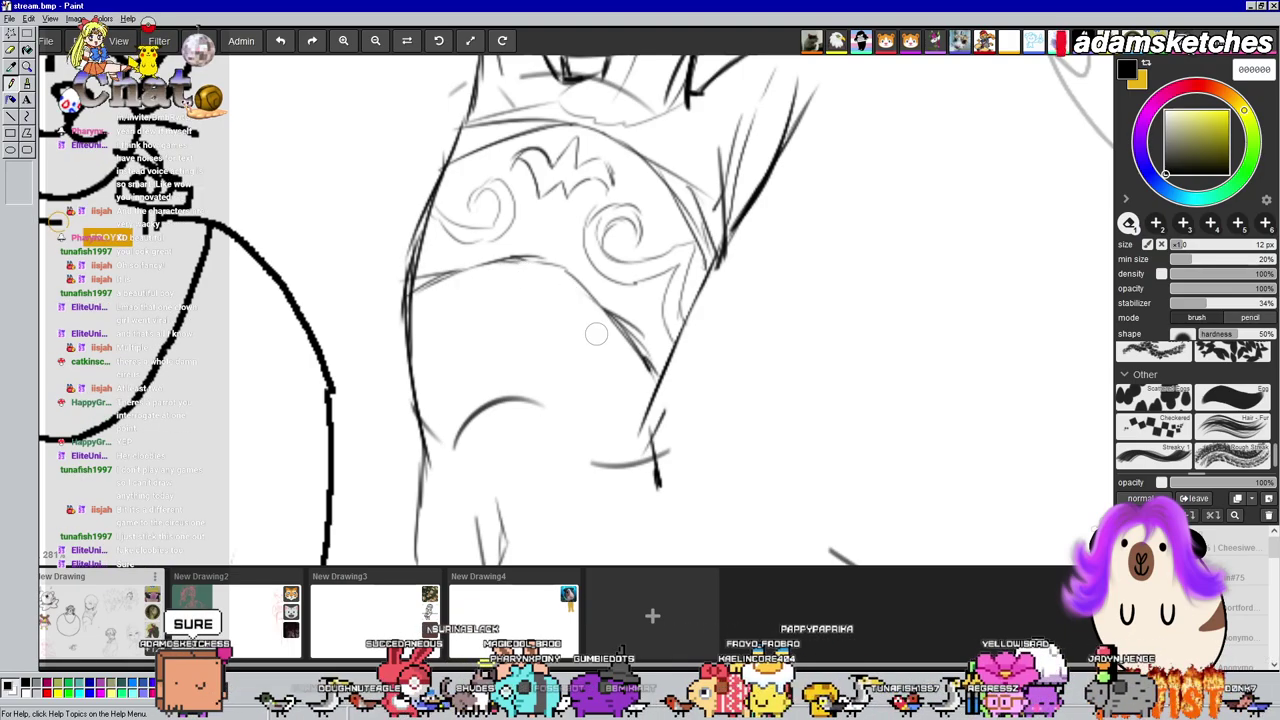
{"action": "mouse_move", "coordinate": [460, 440]}
{"action": "left_mouse_down"}
{"action": "mouse_move", "coordinate": [556, 384]}
{"action": "mouse_move", "coordinate": [589, 429]}
{"action": "mouse_move", "coordinate": [620, 217]}
{"action": "left_mouse_up"}
{"action": "mouse_move", "coordinate": [505, 305]}
{"action": "left_mouse_down"}
{"action": "mouse_move", "coordinate": [518, 375]}
{"action": "mouse_move", "coordinate": [508, 280]}
{"action": "left_mouse_up"}
{"action": "left_click_drag", "start_coordinate": [518, 410], "coordinate": [526, 460]}
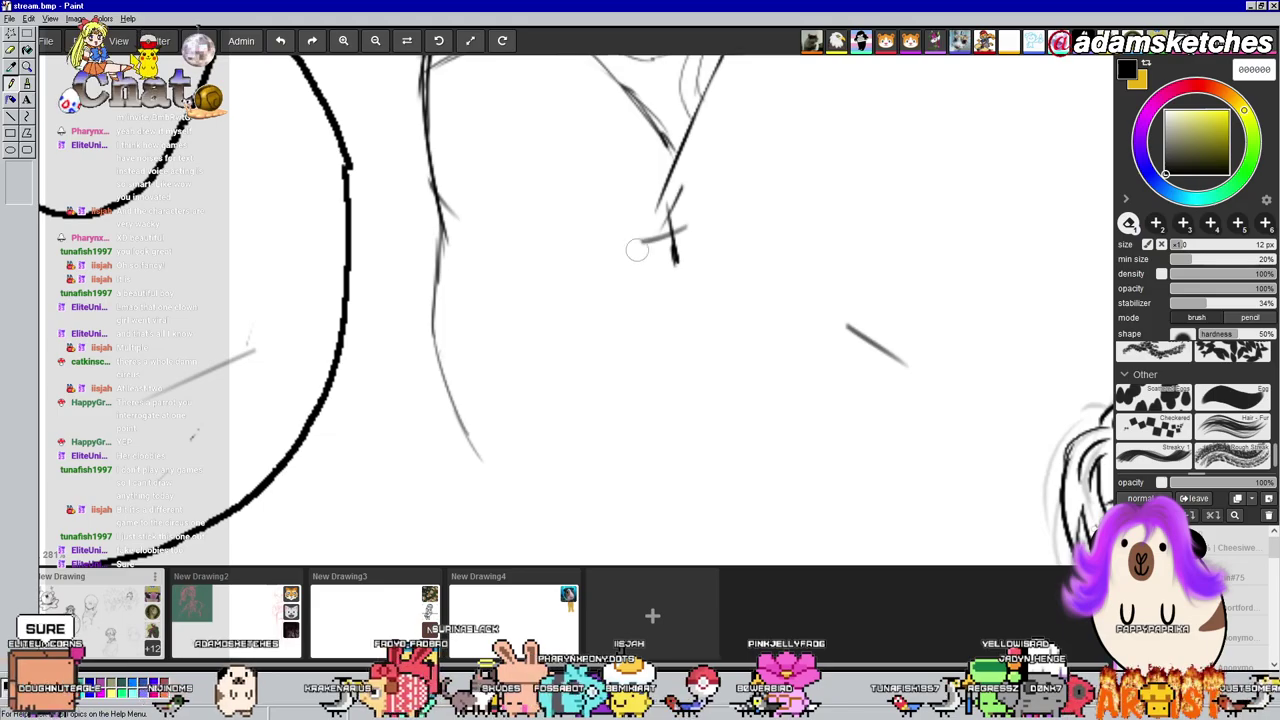
{"action": "left_click_drag", "start_coordinate": [640, 246], "coordinate": [686, 238]}
{"action": "left_click_drag", "start_coordinate": [640, 312], "coordinate": [585, 417]}
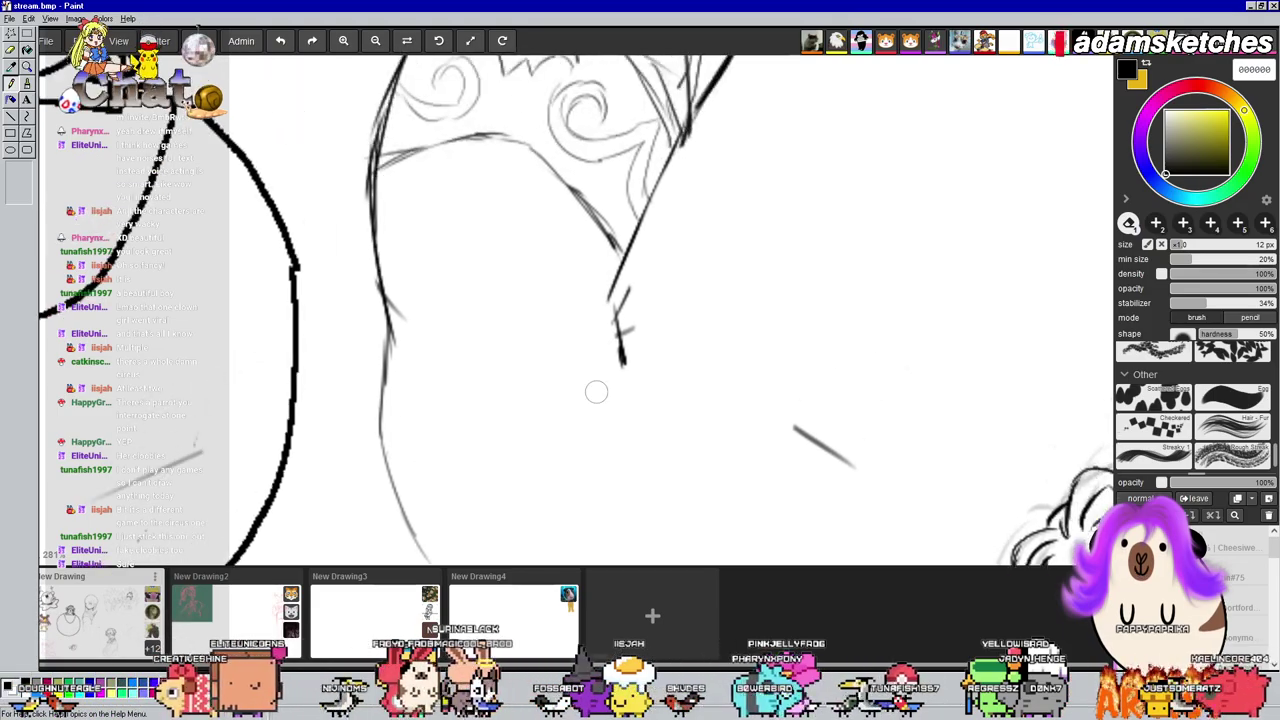
Sketch a short, slightly bent line down the middle of the bare stomach with the 2 px brush
{"action": "key", "text": "b"}
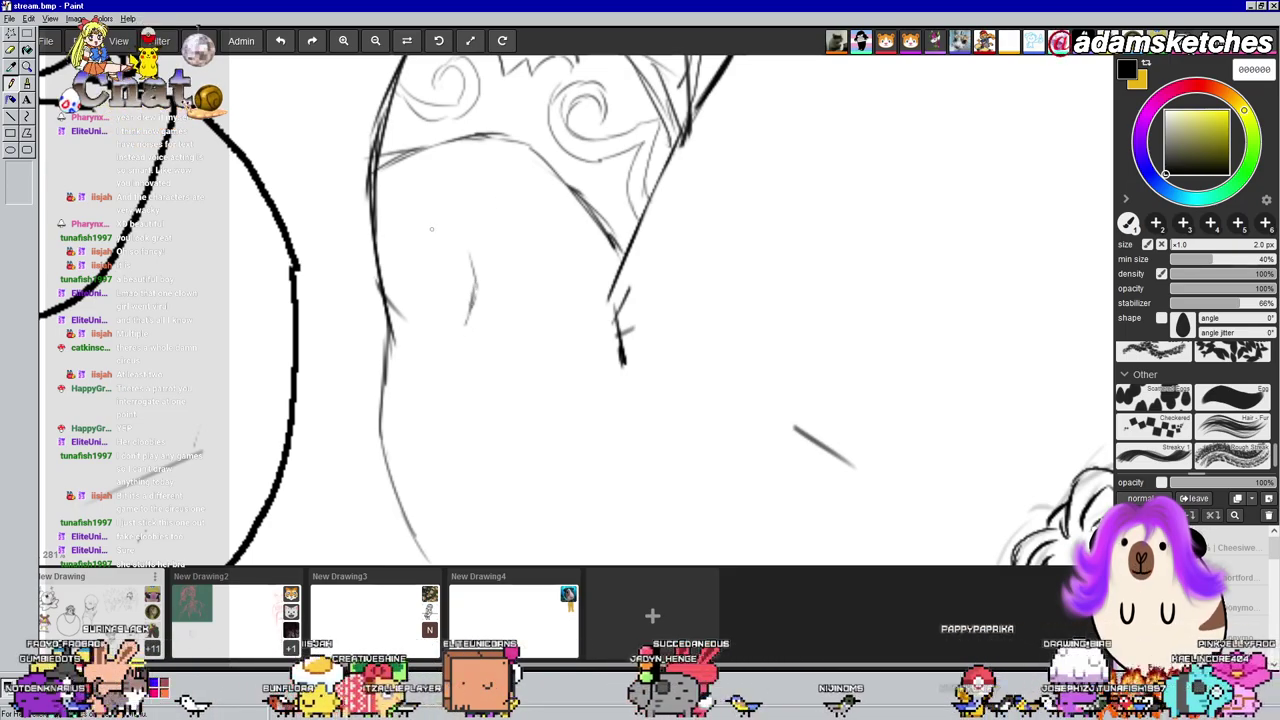
{"action": "scroll", "coordinate": [462, 218], "scroll_direction": "down", "scroll_amount": 6}
{"action": "left_click_drag", "start_coordinate": [462, 218], "coordinate": [472, 283]}
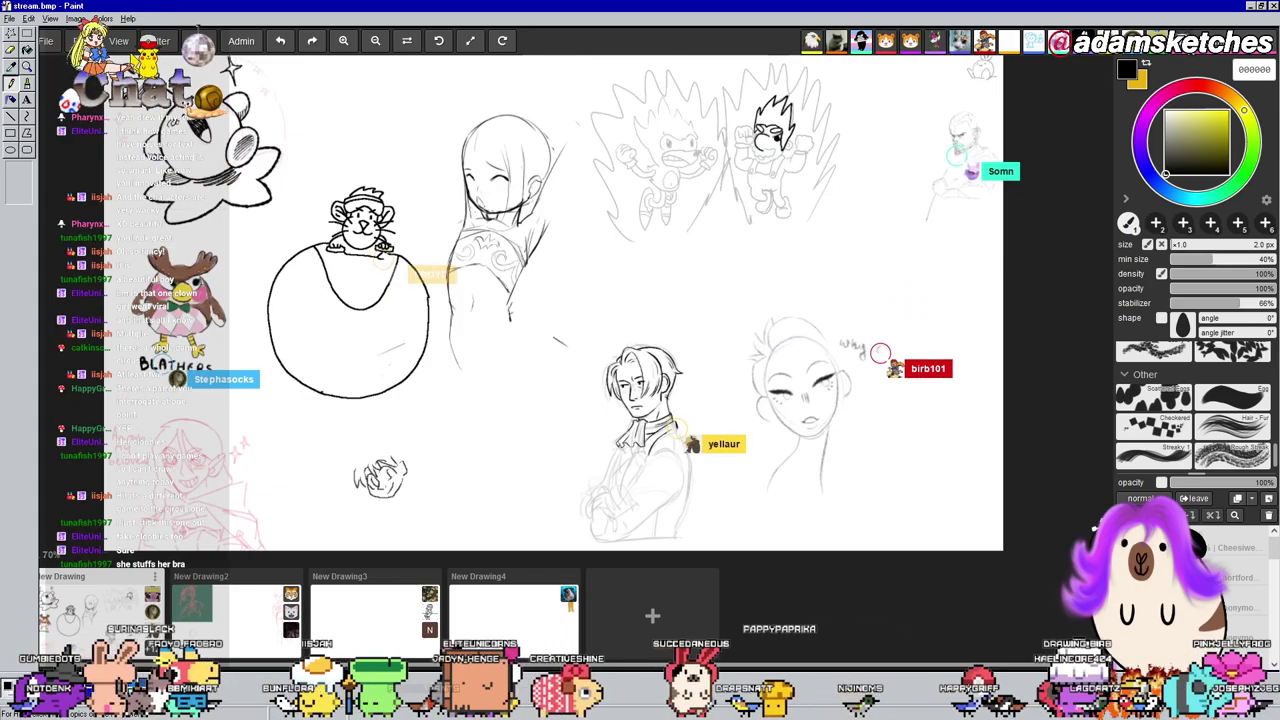
Erase the closed eyes, brow and mouth from the character's face, keeping the hair strands
{"action": "scroll", "coordinate": [500, 153], "scroll_direction": "up", "scroll_amount": 5}
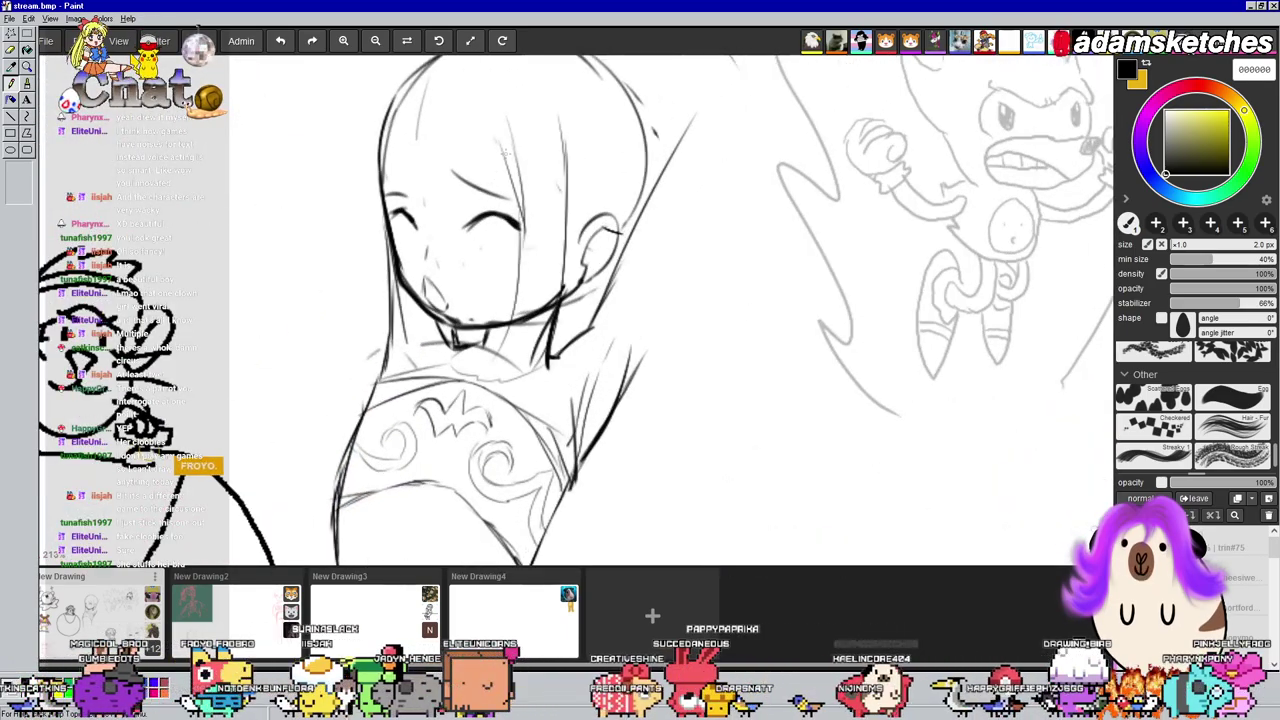
{"action": "key", "text": "e"}
{"action": "mouse_move", "coordinate": [428, 280]}
{"action": "left_mouse_down"}
{"action": "mouse_move", "coordinate": [422, 238]}
{"action": "mouse_move", "coordinate": [444, 253]}
{"action": "mouse_move", "coordinate": [471, 208]}
{"action": "mouse_move", "coordinate": [488, 245]}
{"action": "mouse_move", "coordinate": [516, 232]}
{"action": "left_mouse_up"}
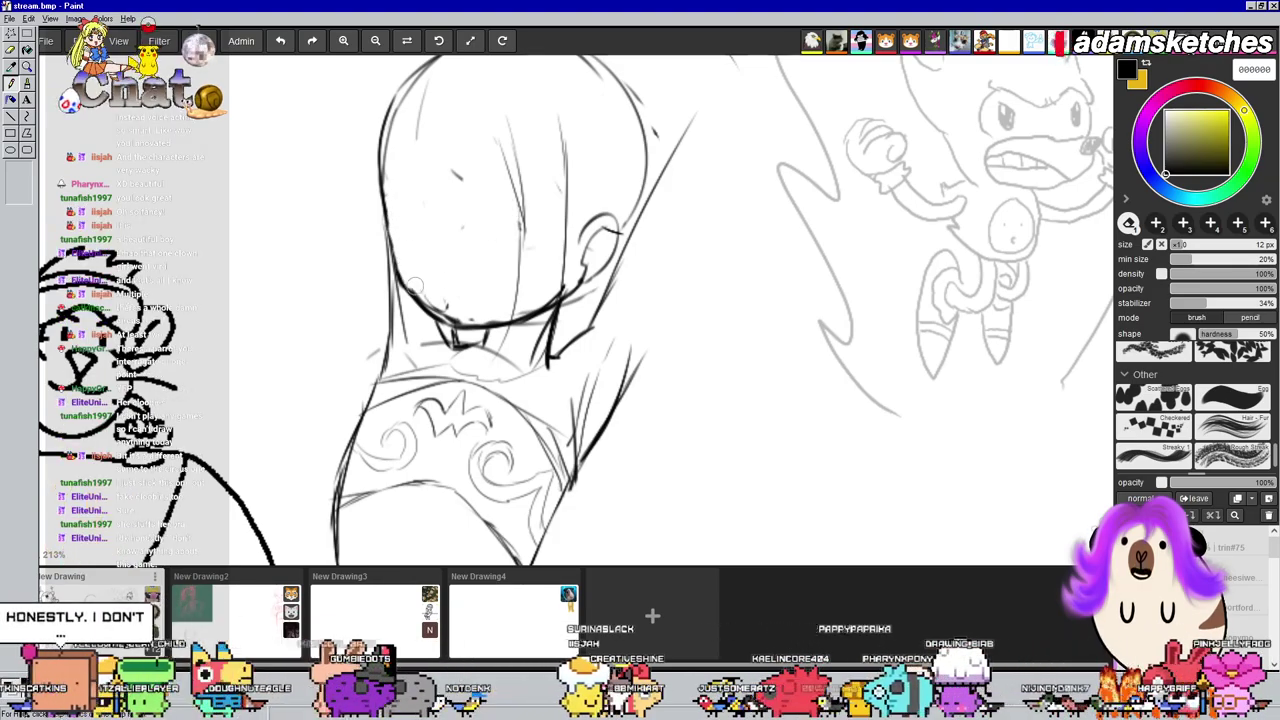
{"action": "left_click_drag", "start_coordinate": [455, 174], "coordinate": [463, 243]}
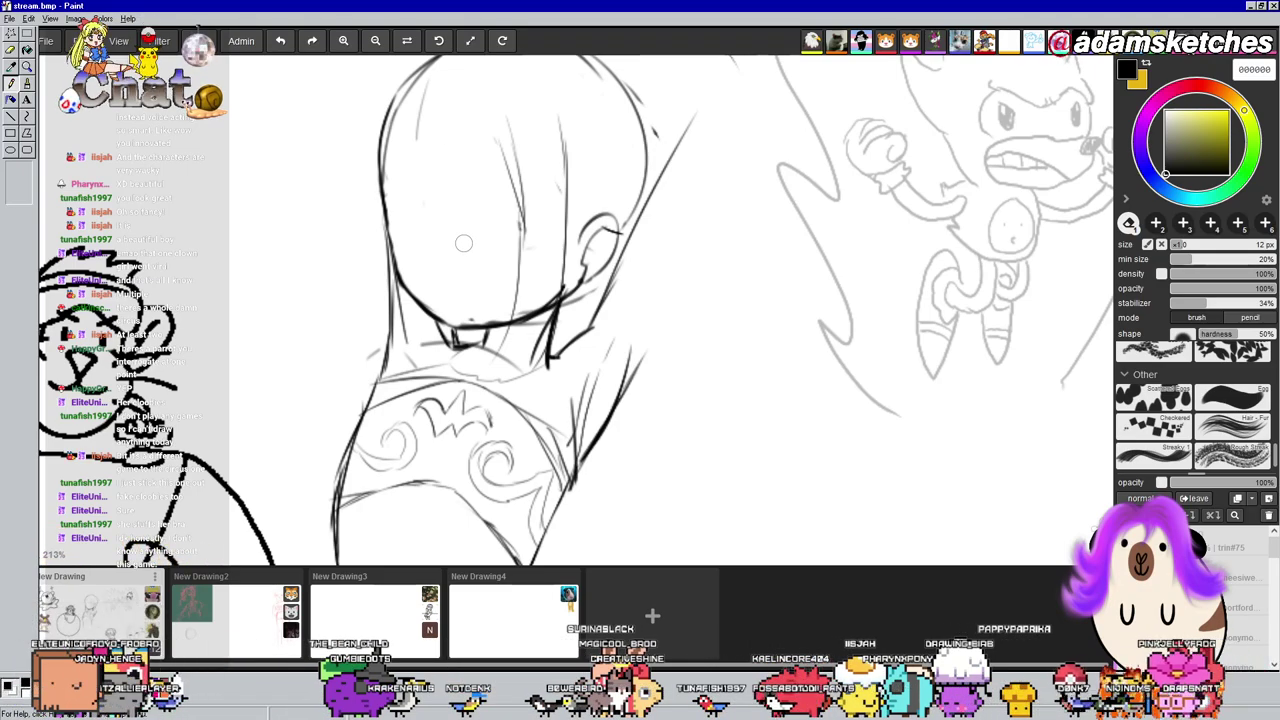
Draw a light curved line from forehead to chin and two open eyes with arched lids and oval irises
{"action": "key", "text": "b"}
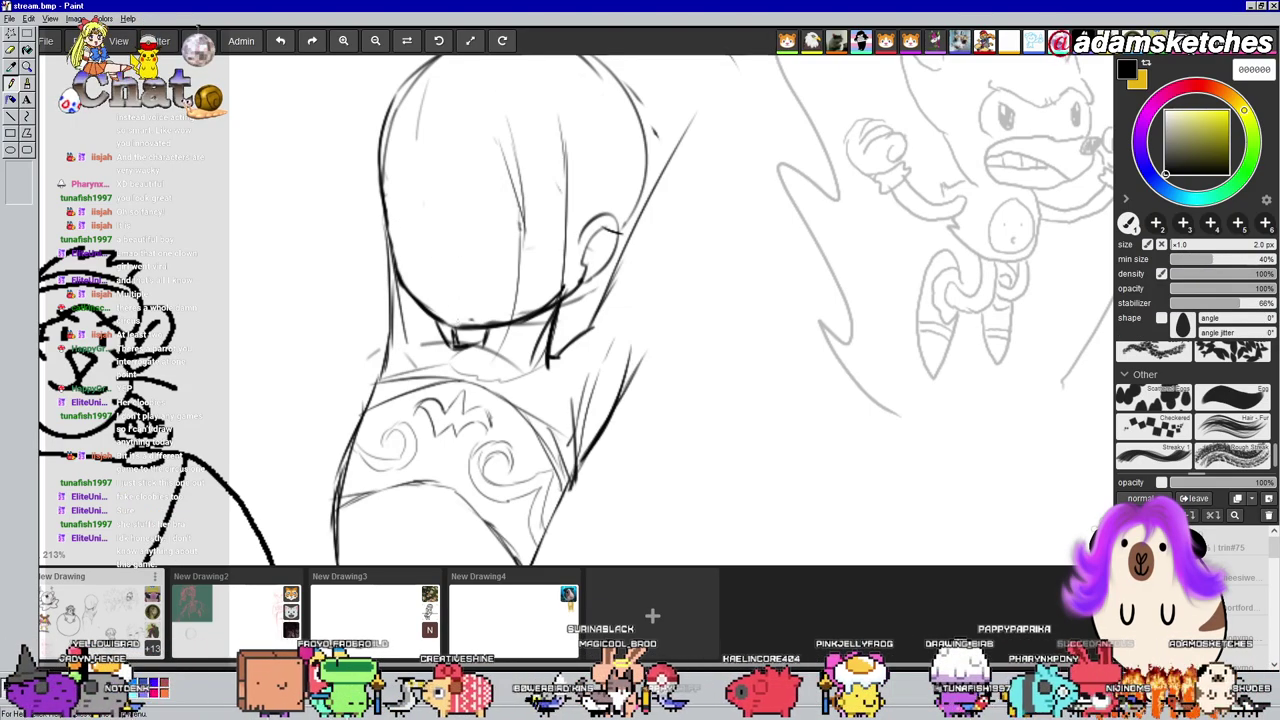
{"action": "left_click_drag", "start_coordinate": [453, 320], "coordinate": [437, 67]}
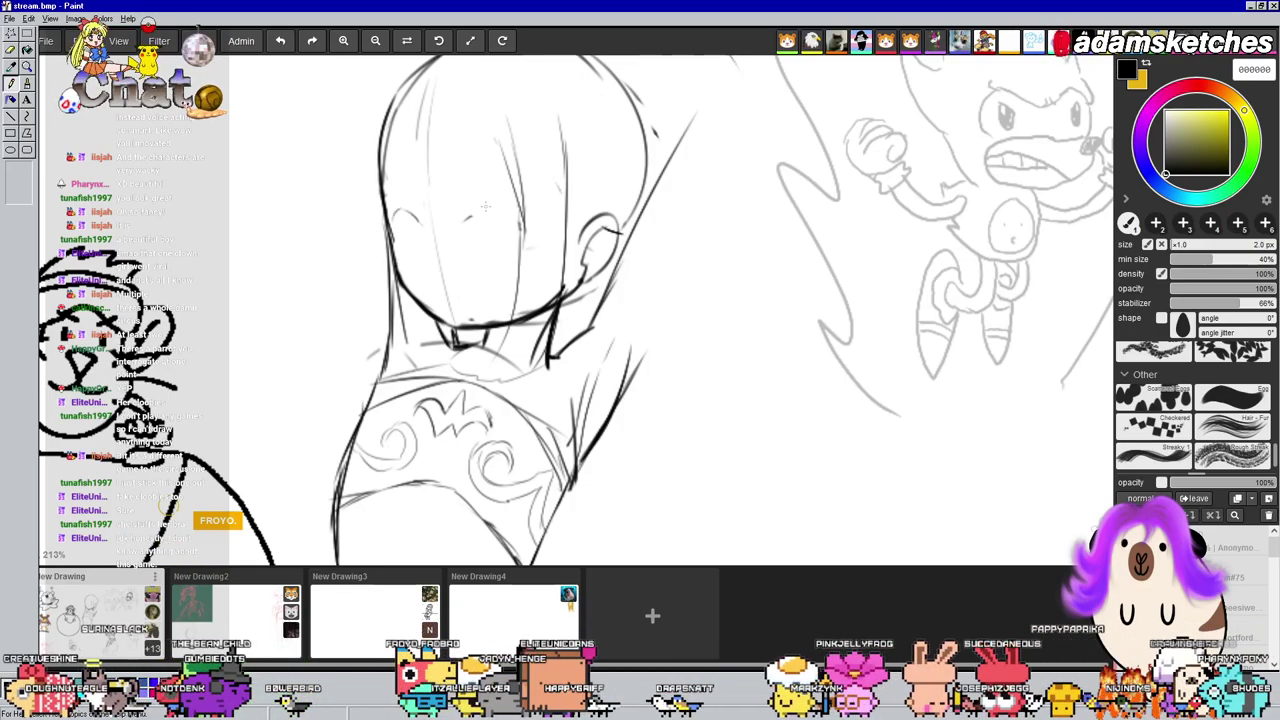
{"action": "left_click_drag", "start_coordinate": [463, 217], "coordinate": [491, 205]}
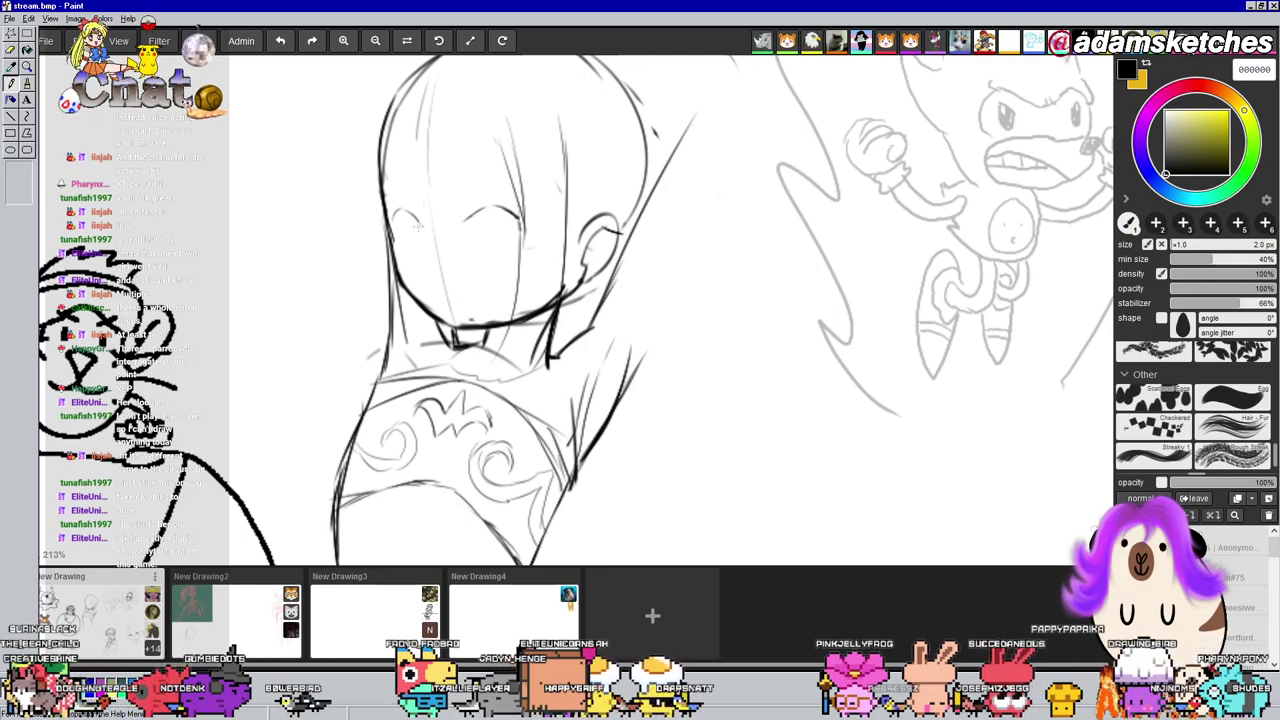
{"action": "left_click_drag", "start_coordinate": [414, 220], "coordinate": [424, 255]}
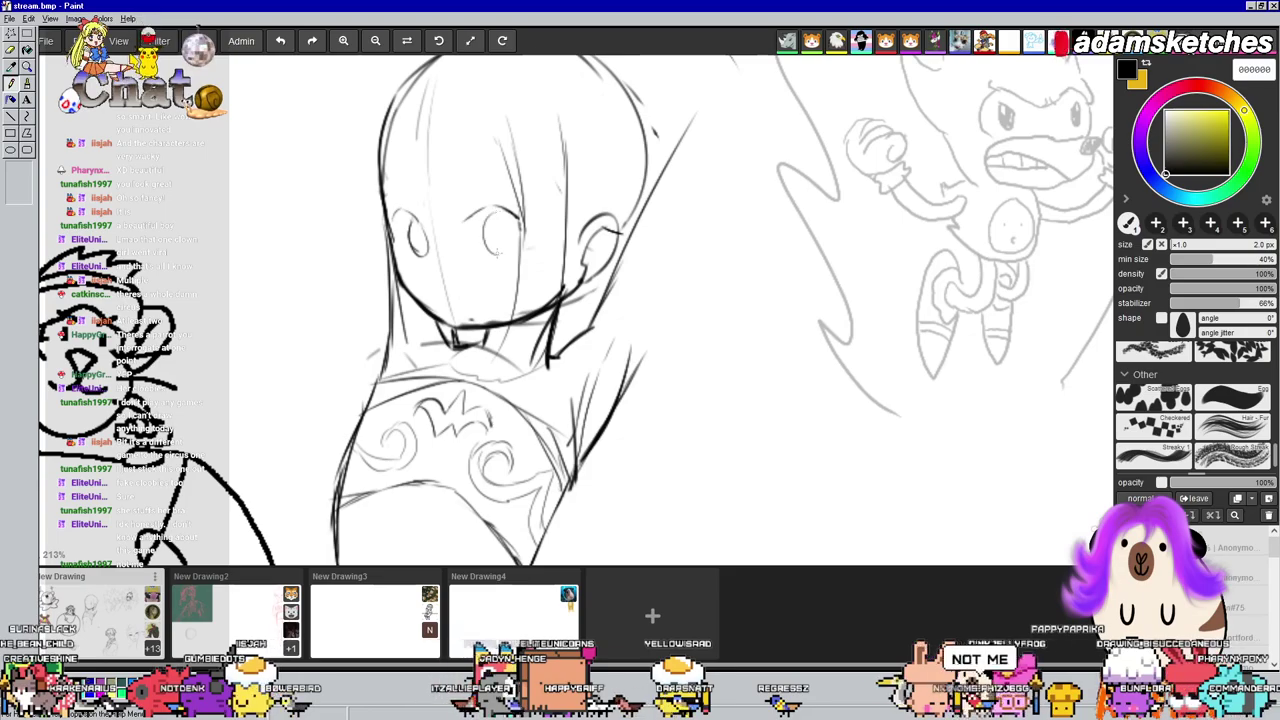
{"action": "left_click_drag", "start_coordinate": [515, 218], "coordinate": [512, 256]}
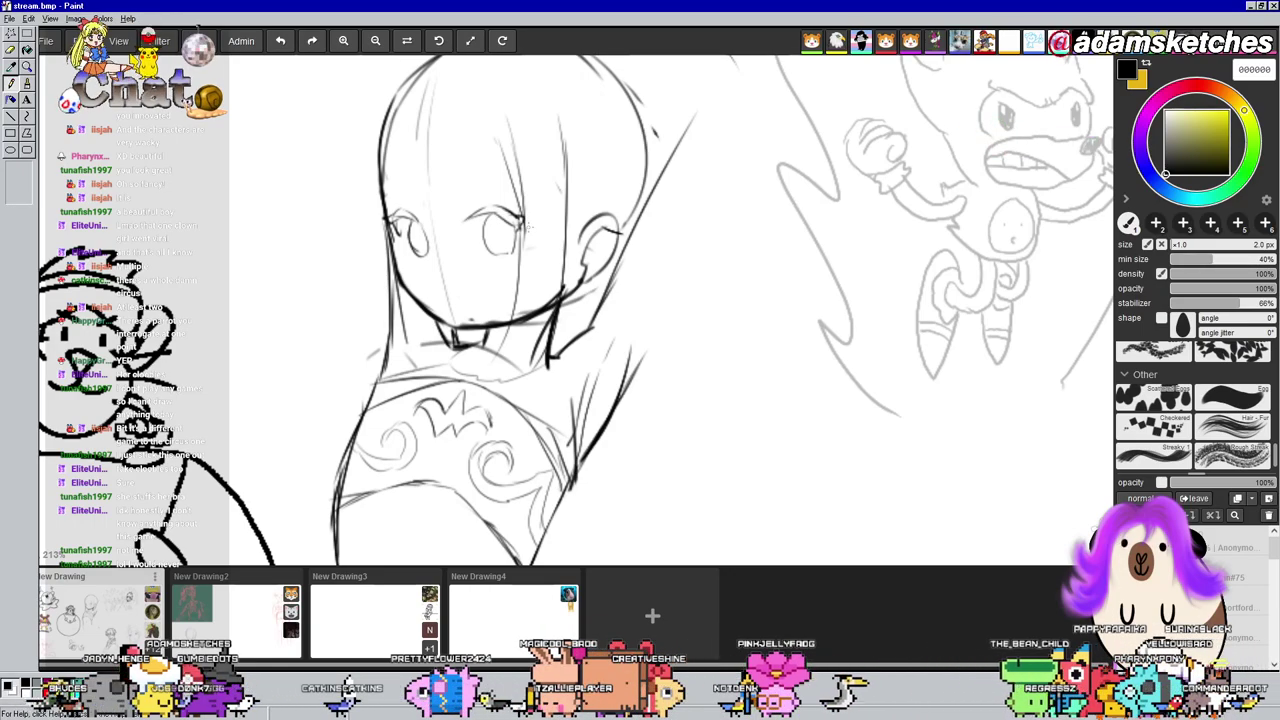
Add a short slanted line at the waist, just below the end of the top's hem
{"action": "left_click_drag", "start_coordinate": [492, 459], "coordinate": [860, 262]}
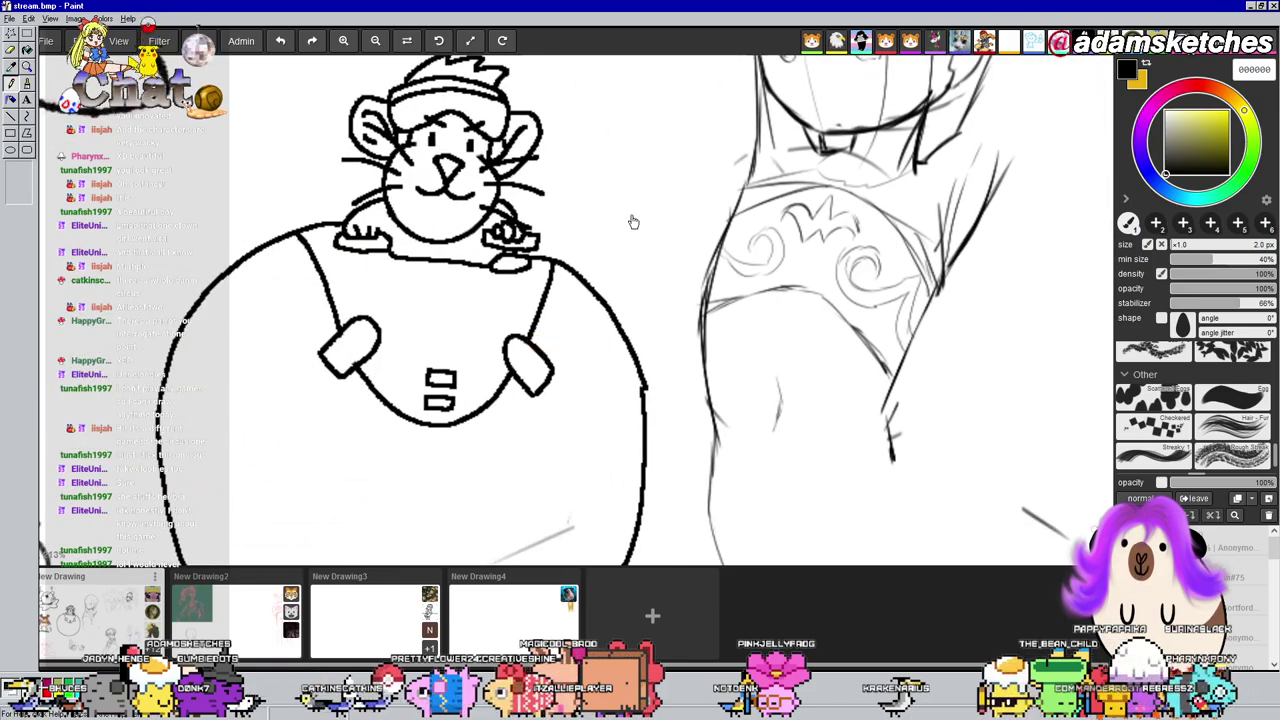
{"action": "left_click_drag", "start_coordinate": [633, 221], "coordinate": [903, 500]}
{"action": "mouse_move", "coordinate": [729, 243]}
{"action": "left_mouse_down"}
{"action": "mouse_move", "coordinate": [957, 414]}
{"action": "mouse_move", "coordinate": [934, 314]}
{"action": "mouse_move", "coordinate": [1040, 314]}
{"action": "mouse_move", "coordinate": [1053, 337]}
{"action": "left_mouse_up"}
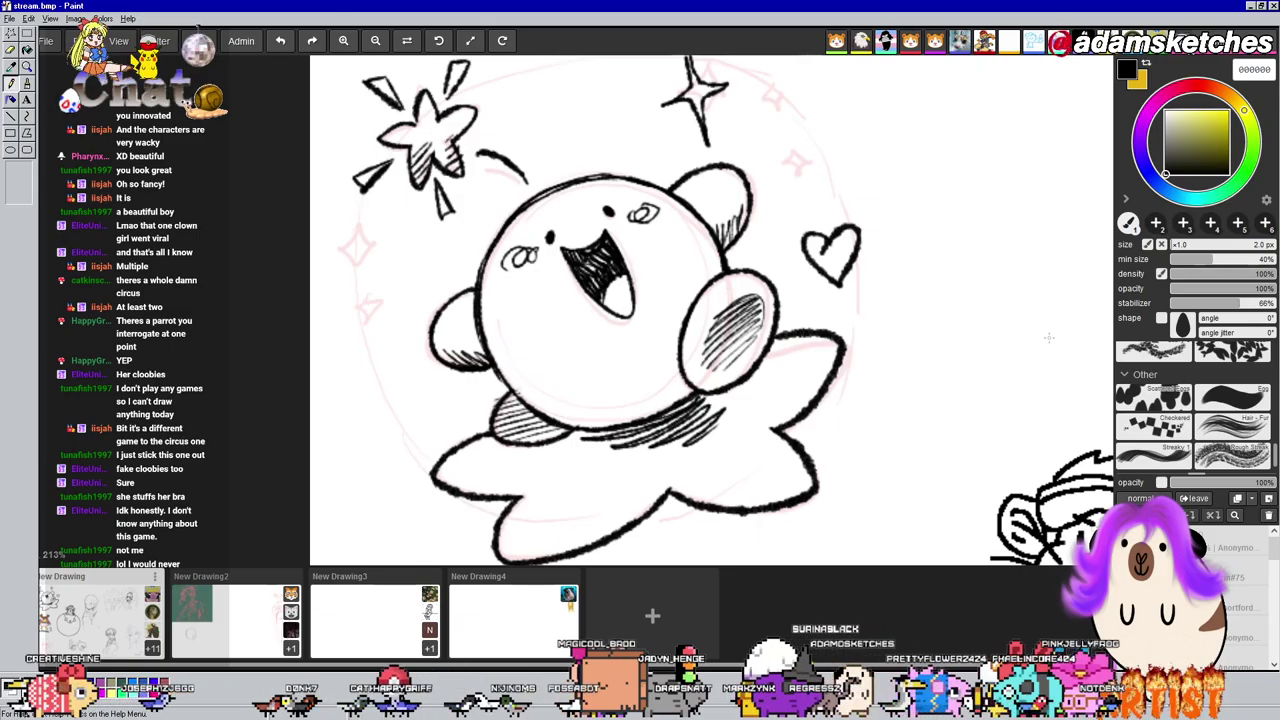
{"action": "left_click_drag", "start_coordinate": [993, 465], "coordinate": [578, 235]}
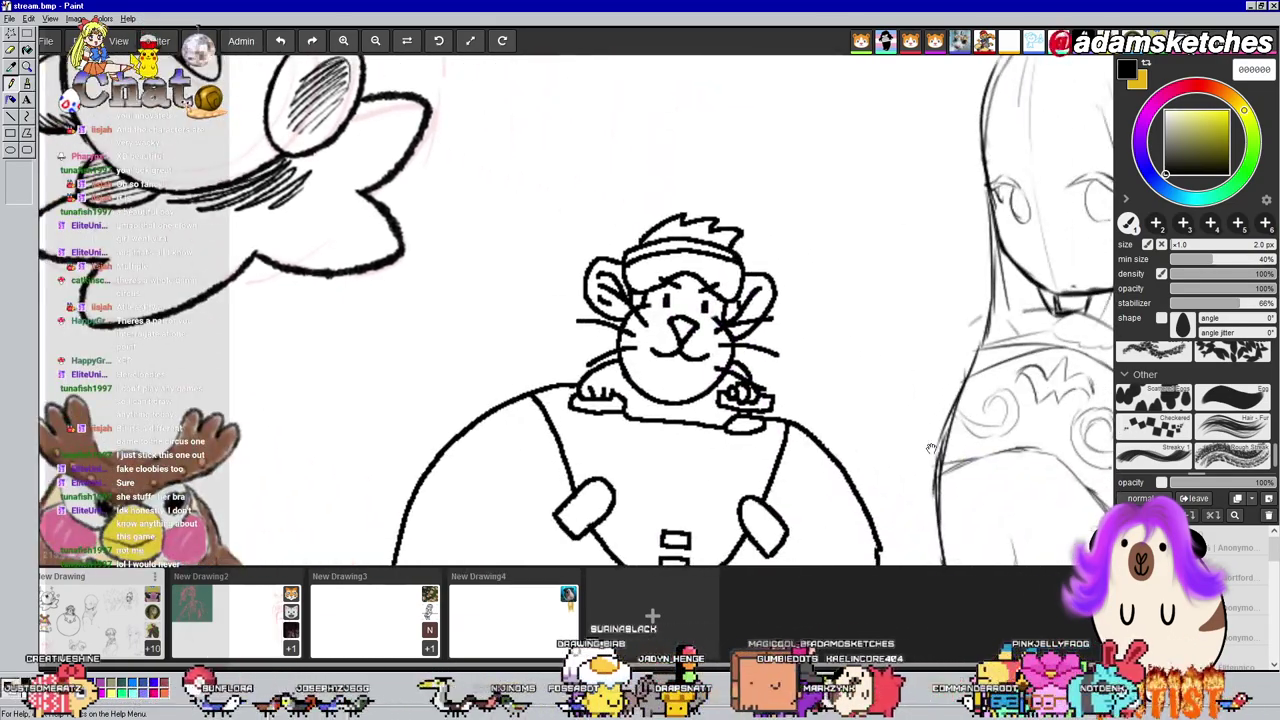
{"action": "left_click_drag", "start_coordinate": [931, 449], "coordinate": [543, 209]}
{"action": "mouse_move", "coordinate": [940, 129]}
{"action": "left_mouse_down"}
{"action": "mouse_move", "coordinate": [637, 354]}
{"action": "mouse_move", "coordinate": [799, 102]}
{"action": "left_mouse_up"}
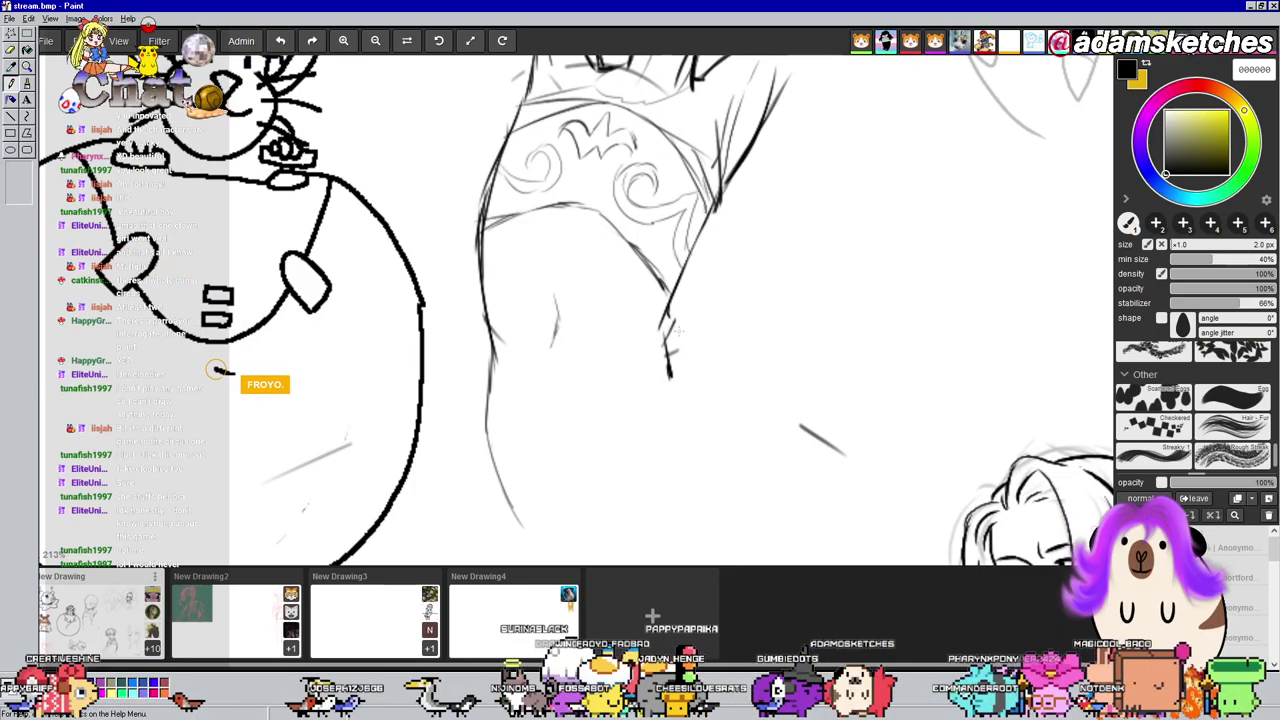
{"action": "left_click_drag", "start_coordinate": [670, 320], "coordinate": [696, 354]}
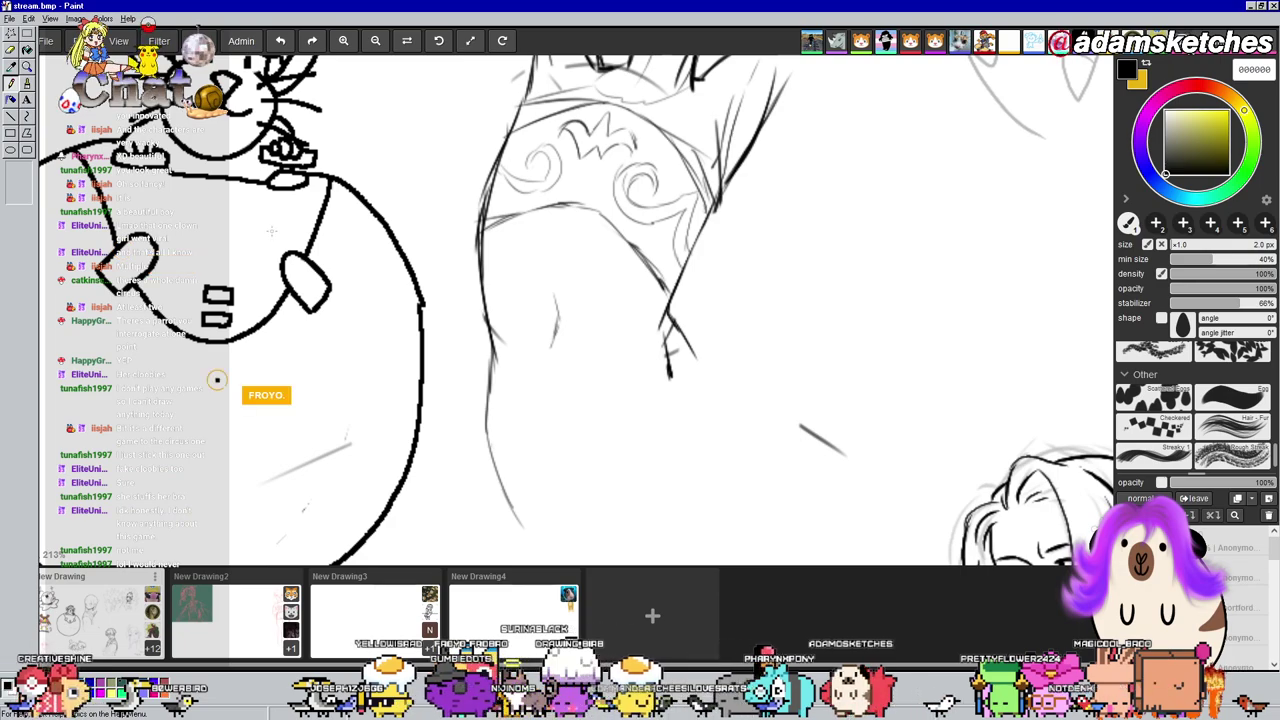
{"action": "mouse_move", "coordinate": [217, 379]}
{"action": "left_mouse_down"}
{"action": "mouse_move", "coordinate": [149, 405]}
{"action": "mouse_move", "coordinate": [139, 451]}
{"action": "mouse_move", "coordinate": [151, 486]}
{"action": "mouse_move", "coordinate": [200, 518]}
{"action": "mouse_move", "coordinate": [240, 504]}
{"action": "mouse_move", "coordinate": [263, 465]}
{"action": "mouse_move", "coordinate": [258, 413]}
{"action": "mouse_move", "coordinate": [205, 377]}
{"action": "left_mouse_up"}
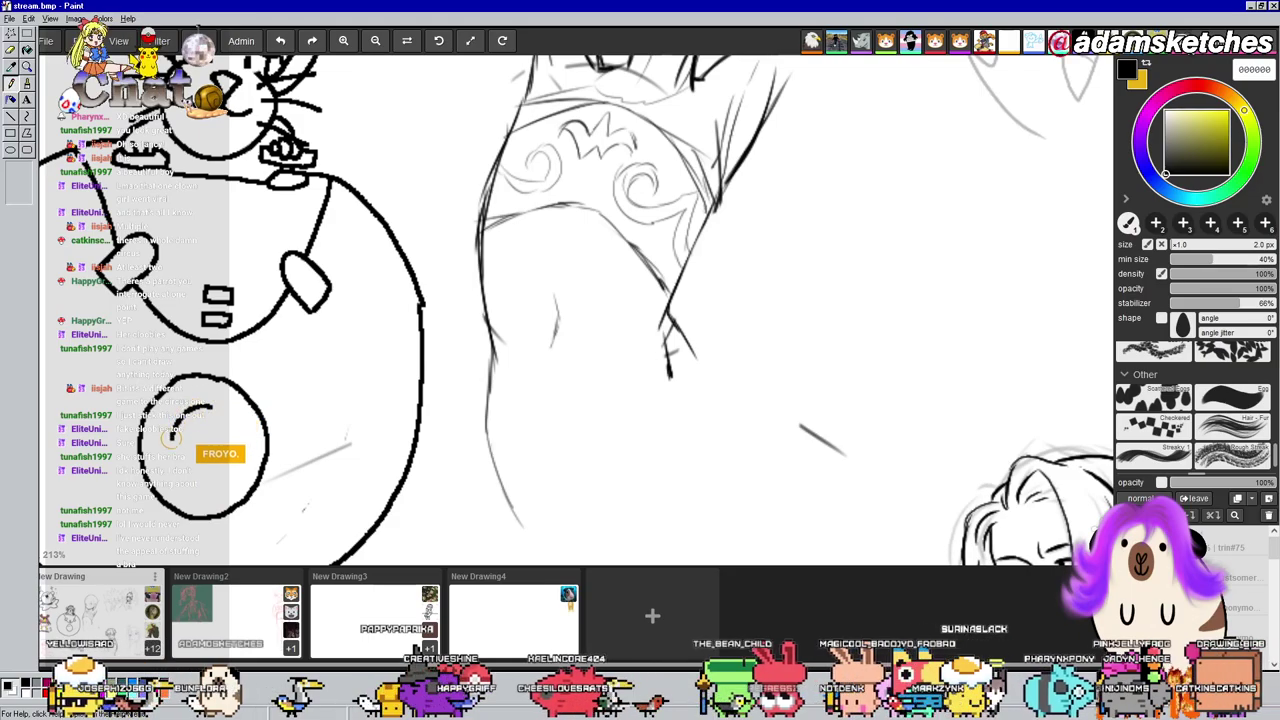
{"action": "scroll", "coordinate": [520, 122], "scroll_direction": "down", "scroll_amount": 2}
{"action": "scroll", "coordinate": [465, 134], "scroll_direction": "down", "scroll_amount": 5}
{"action": "scroll", "coordinate": [416, 150], "scroll_direction": "up", "scroll_amount": 1}
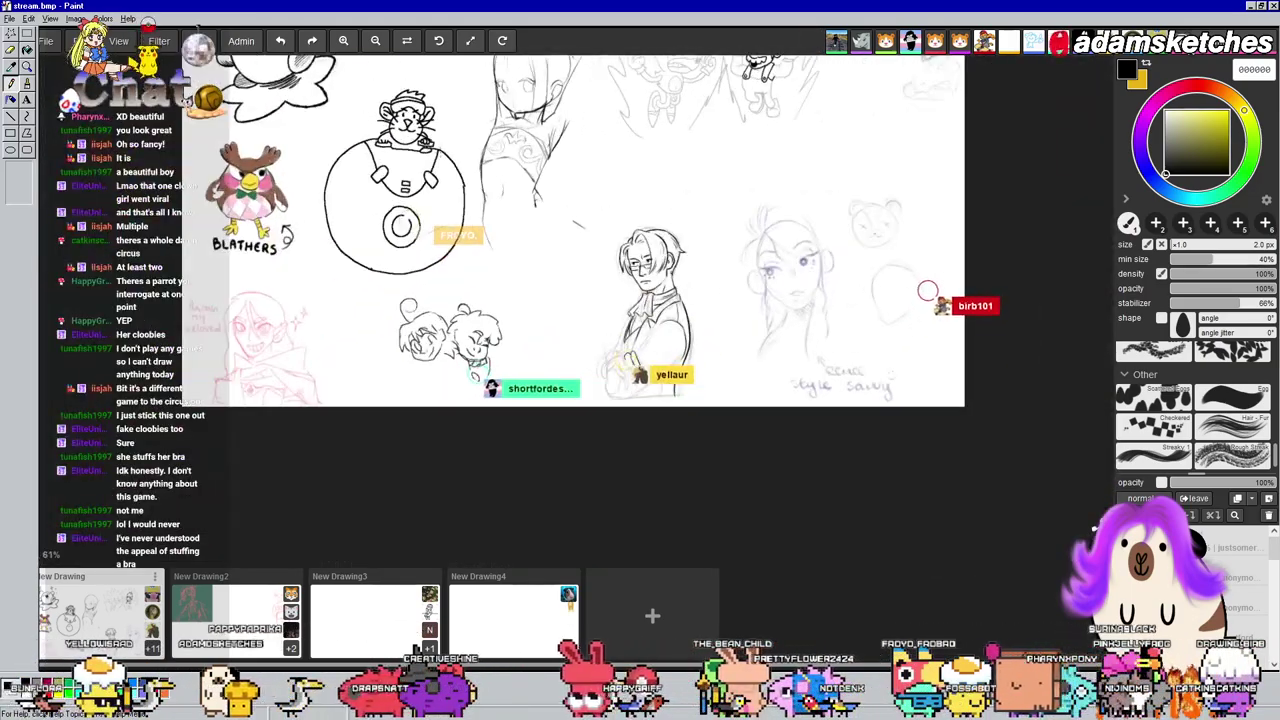
{"action": "scroll", "coordinate": [409, 167], "scroll_direction": "up", "scroll_amount": 1}
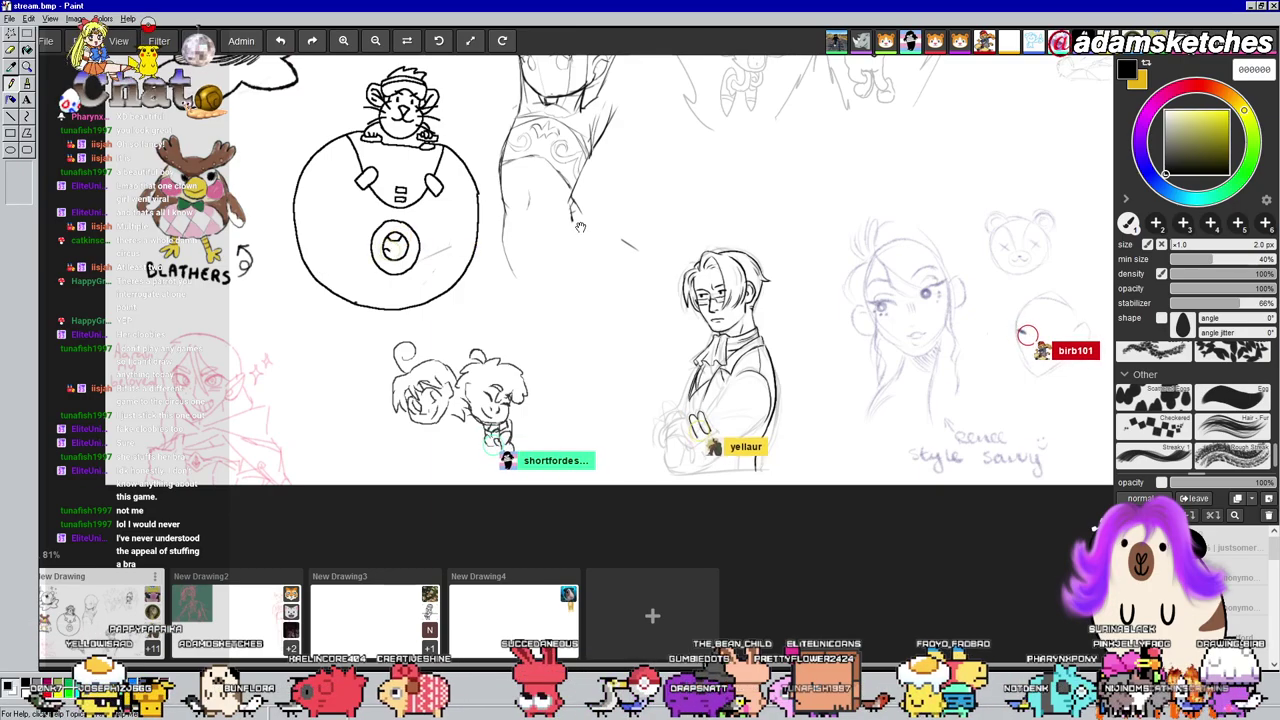
Draw thin arched brows above the character's open eyes and extend the round ear into a long pointed tip
{"action": "left_click_drag", "start_coordinate": [577, 227], "coordinate": [263, 206]}
{"action": "left_click_drag", "start_coordinate": [242, 282], "coordinate": [252, 246]}
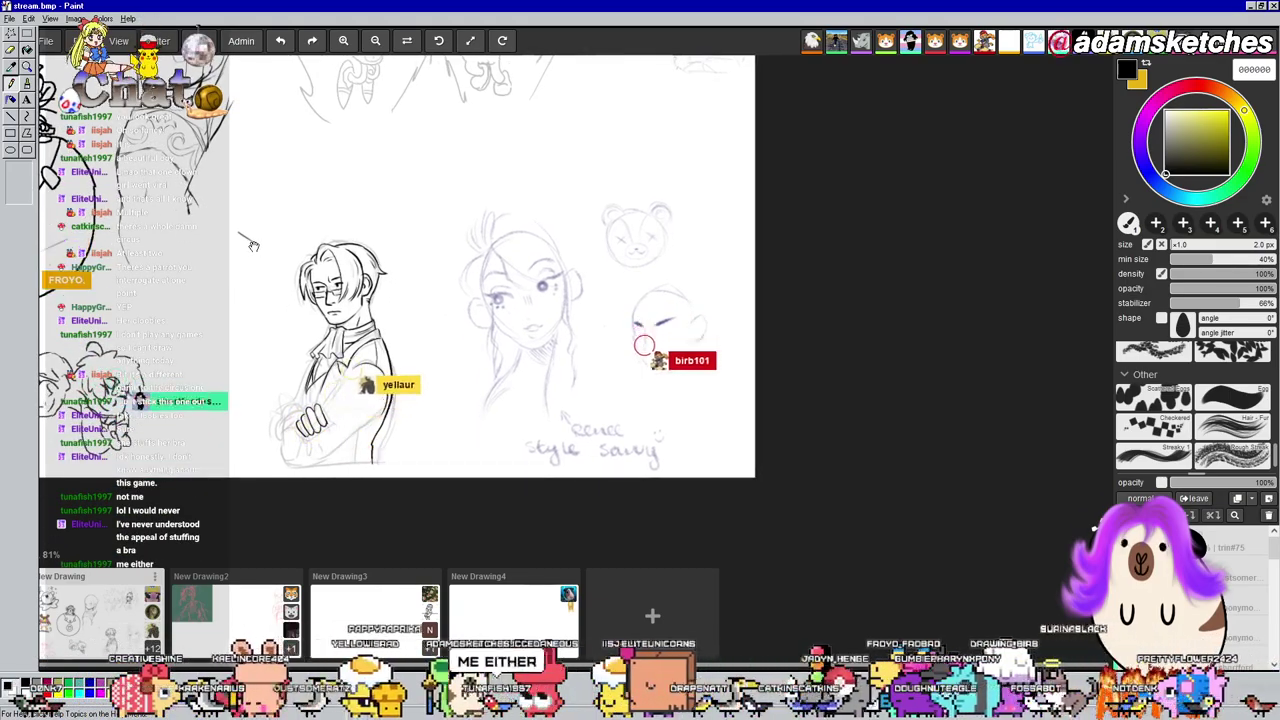
{"action": "left_click_drag", "start_coordinate": [254, 245], "coordinate": [649, 265]}
{"action": "left_click_drag", "start_coordinate": [596, 139], "coordinate": [600, 219]}
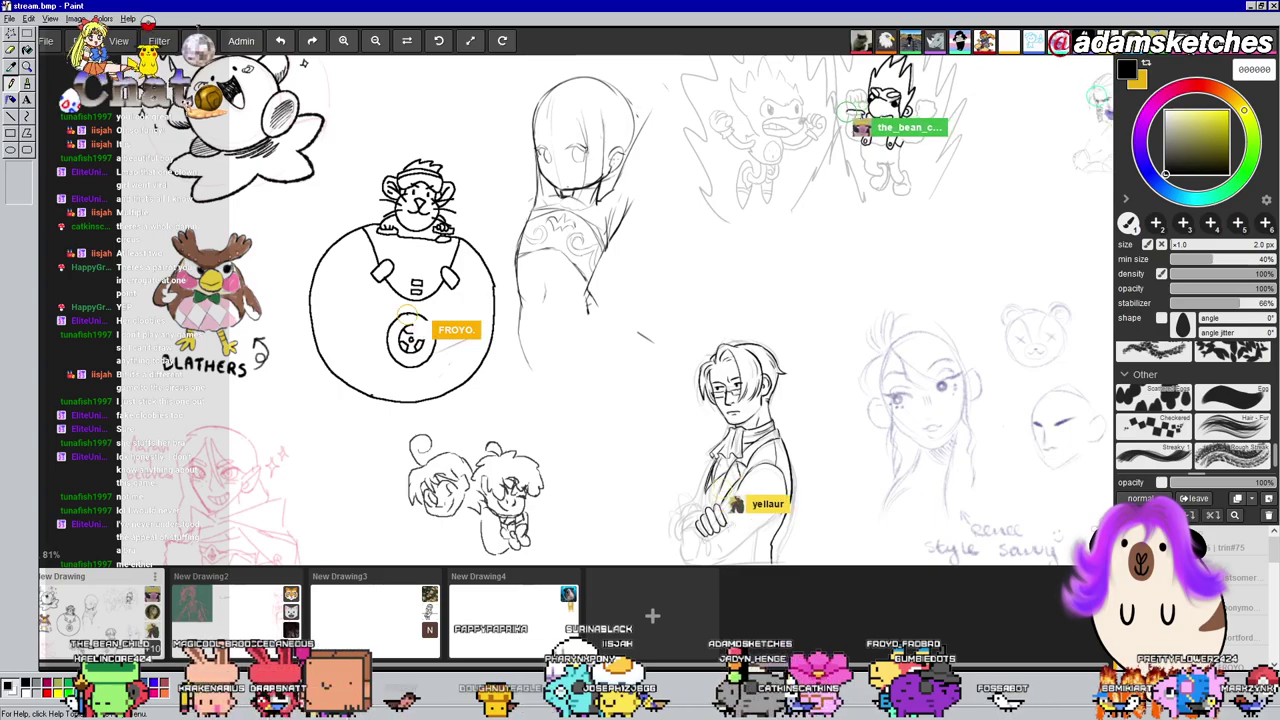
{"action": "scroll", "coordinate": [603, 202], "scroll_direction": "up", "scroll_amount": 5}
{"action": "left_click_drag", "start_coordinate": [603, 202], "coordinate": [604, 257]}
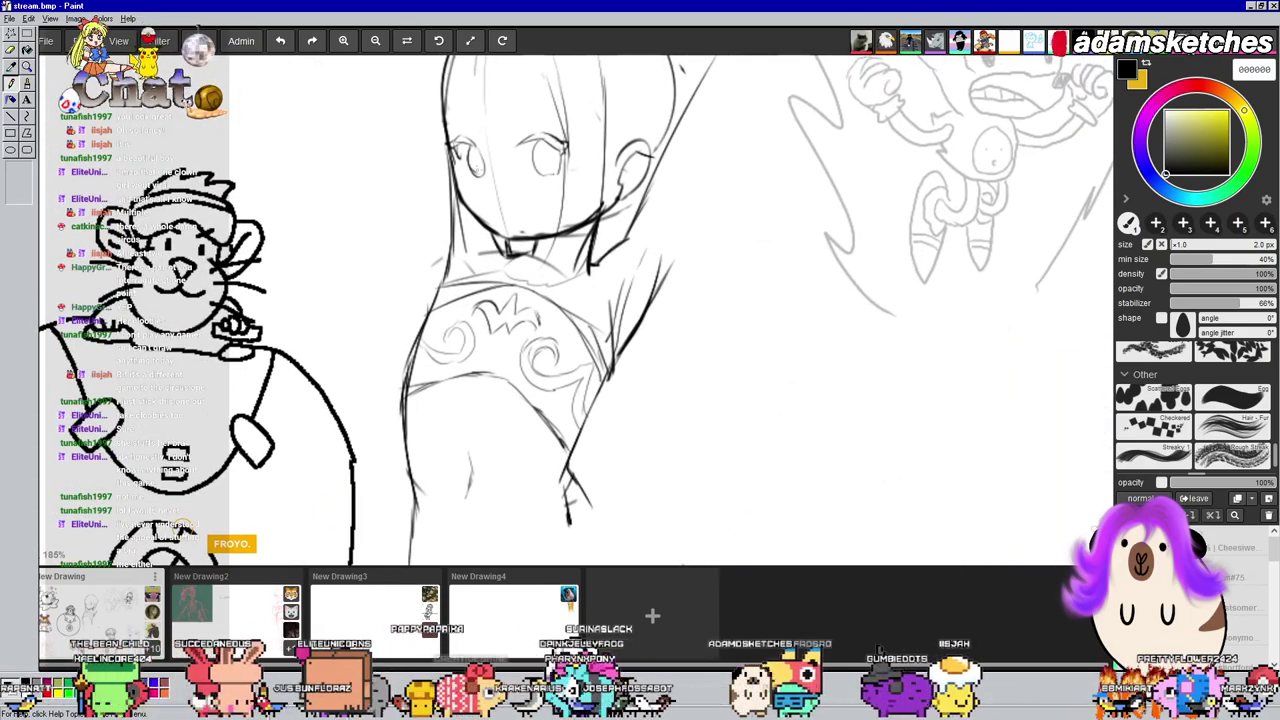
{"action": "left_click_drag", "start_coordinate": [532, 122], "coordinate": [528, 197]}
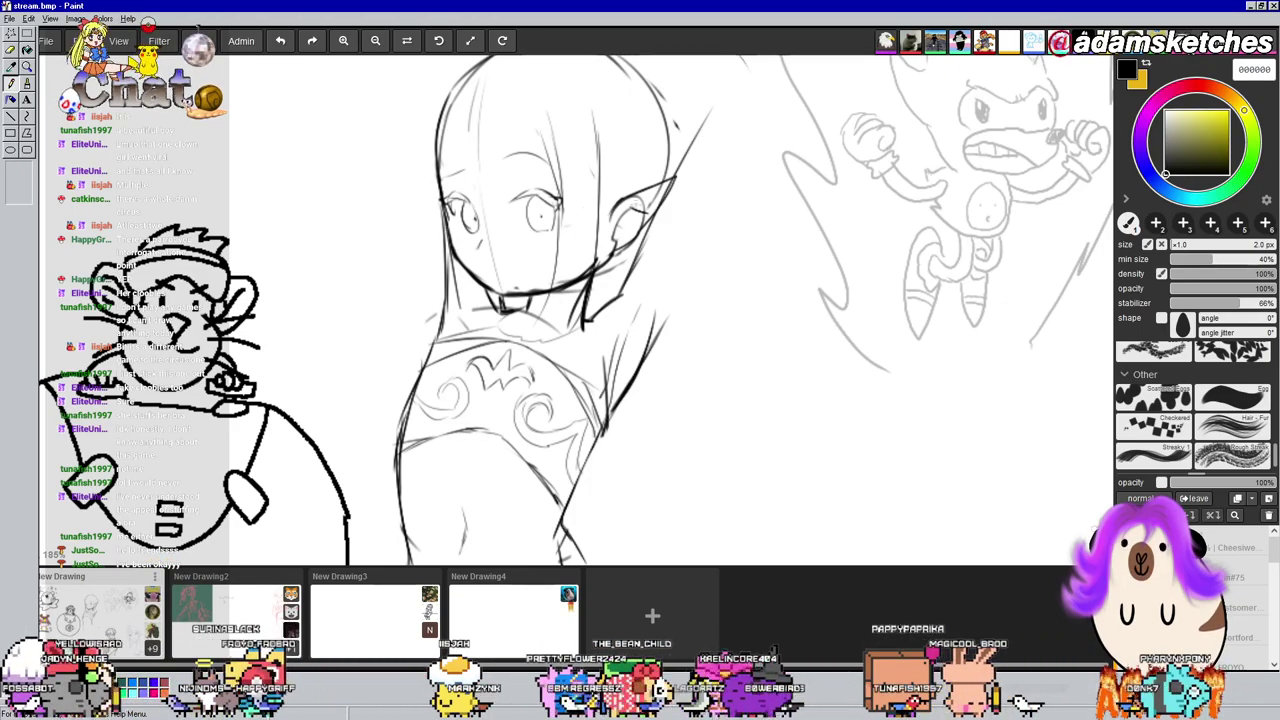
Sketch a face mask edge across the nose and cheek, then add crossing collar lines and longer hair strands around the neck
{"action": "mouse_move", "coordinate": [631, 251]}
{"action": "left_mouse_down"}
{"action": "mouse_move", "coordinate": [626, 214]}
{"action": "mouse_move", "coordinate": [571, 219]}
{"action": "left_mouse_up"}
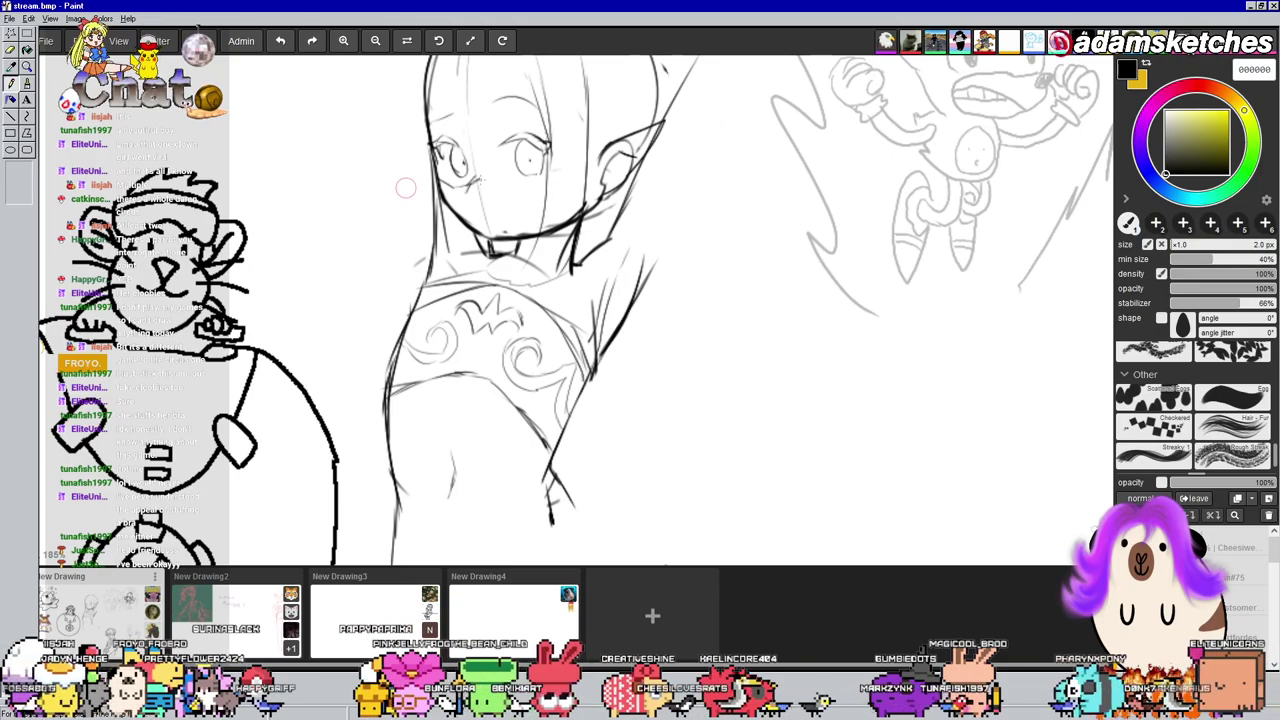
{"action": "left_click_drag", "start_coordinate": [481, 180], "coordinate": [538, 197]}
{"action": "left_click_drag", "start_coordinate": [789, 175], "coordinate": [803, 149]}
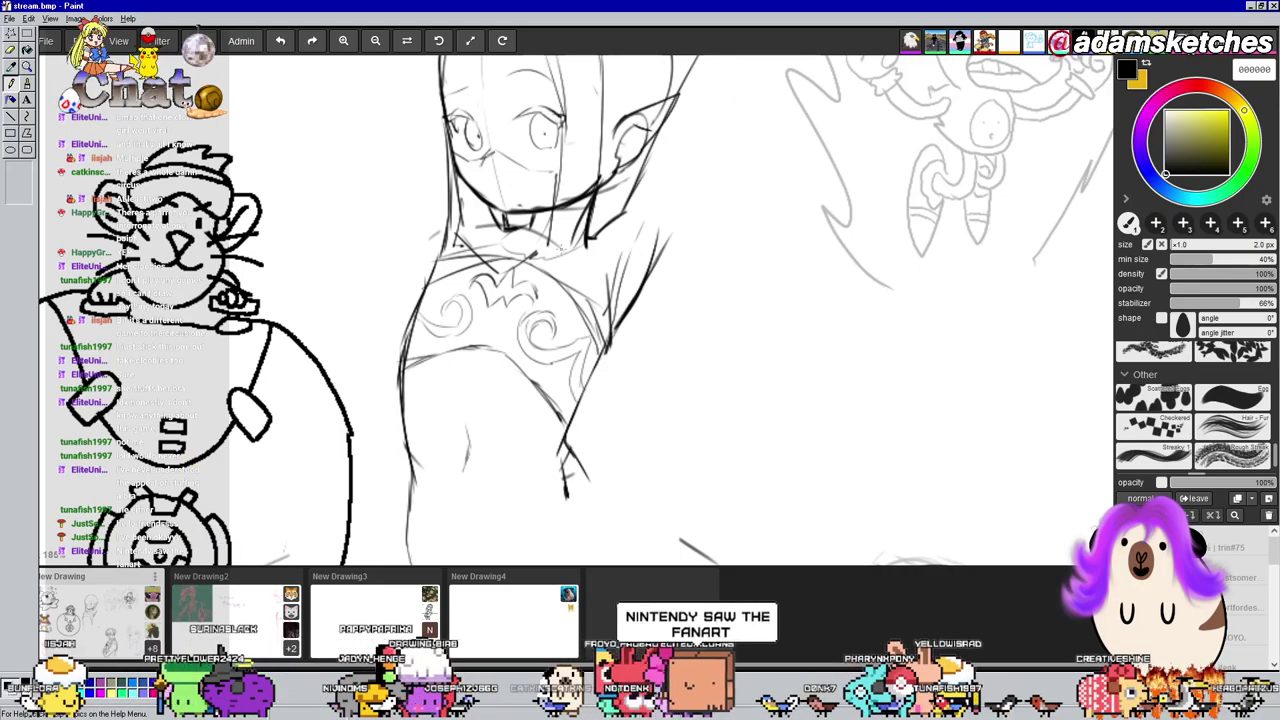
Add faint side marks on the stomach and erase the lower waist and hip lines with the 12 px eraser
{"action": "left_click_drag", "start_coordinate": [752, 346], "coordinate": [766, 289]}
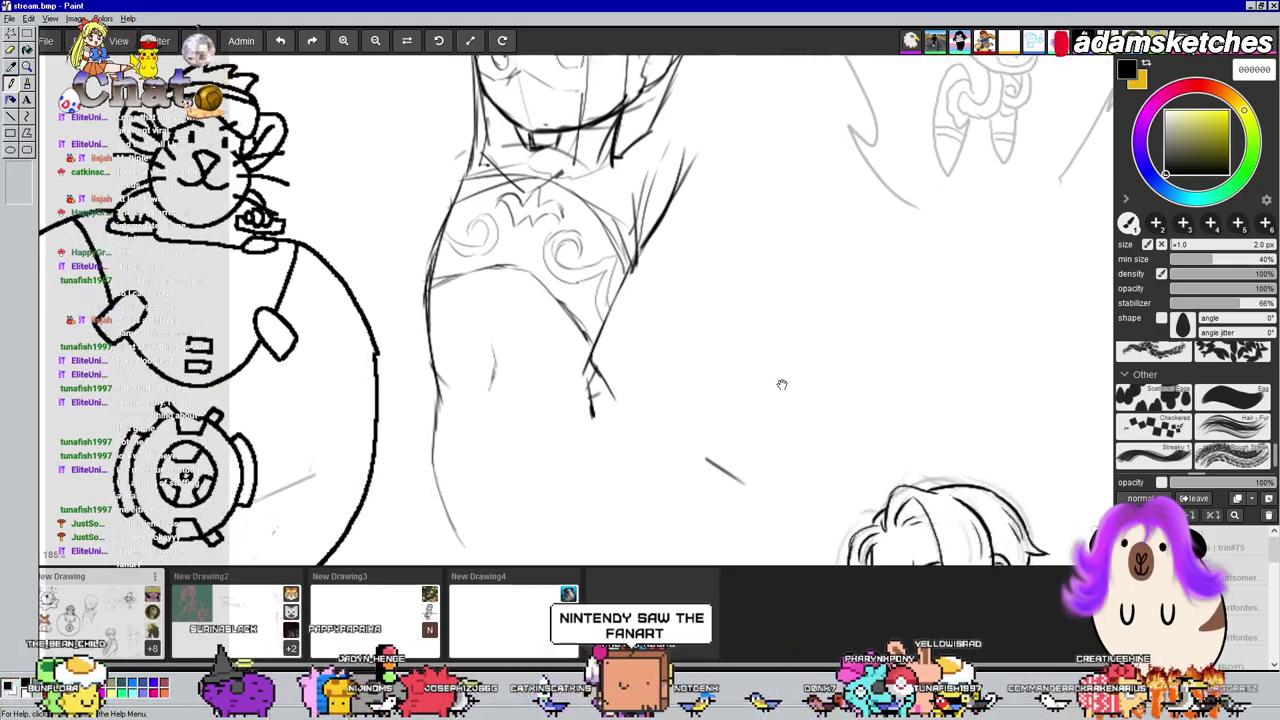
{"action": "left_click_drag", "start_coordinate": [703, 383], "coordinate": [785, 298]}
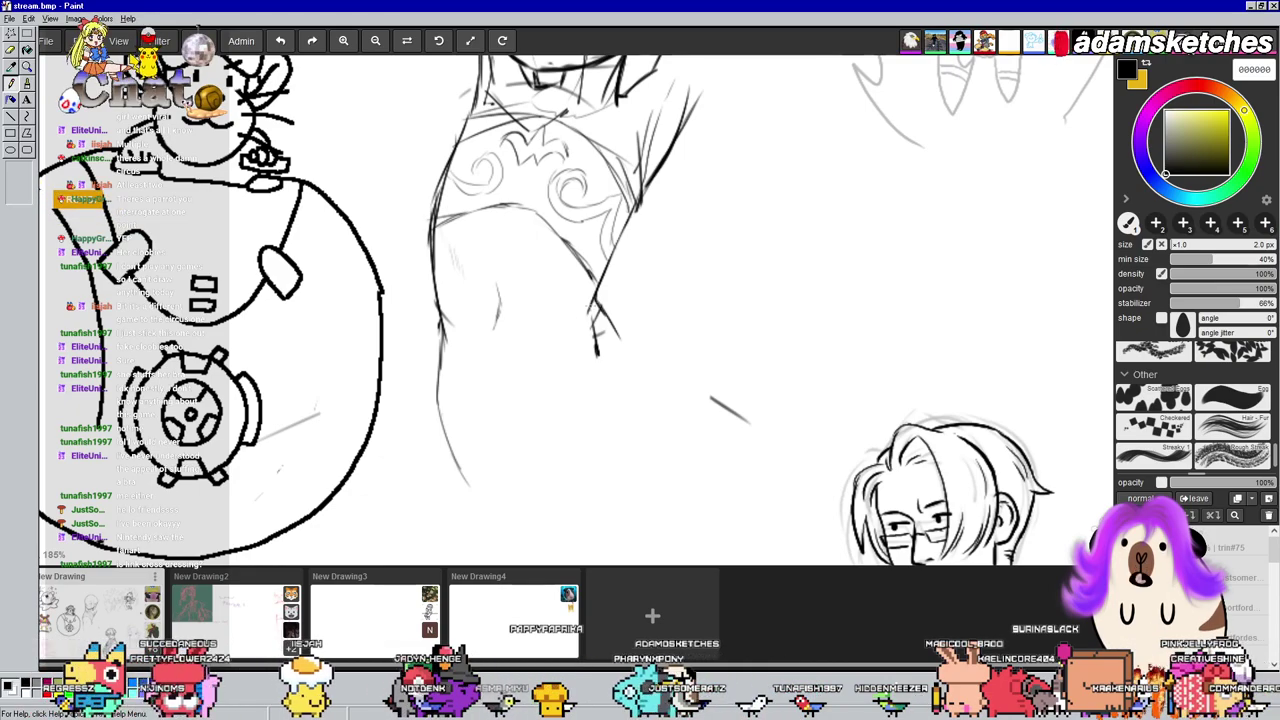
{"action": "key", "text": "e"}
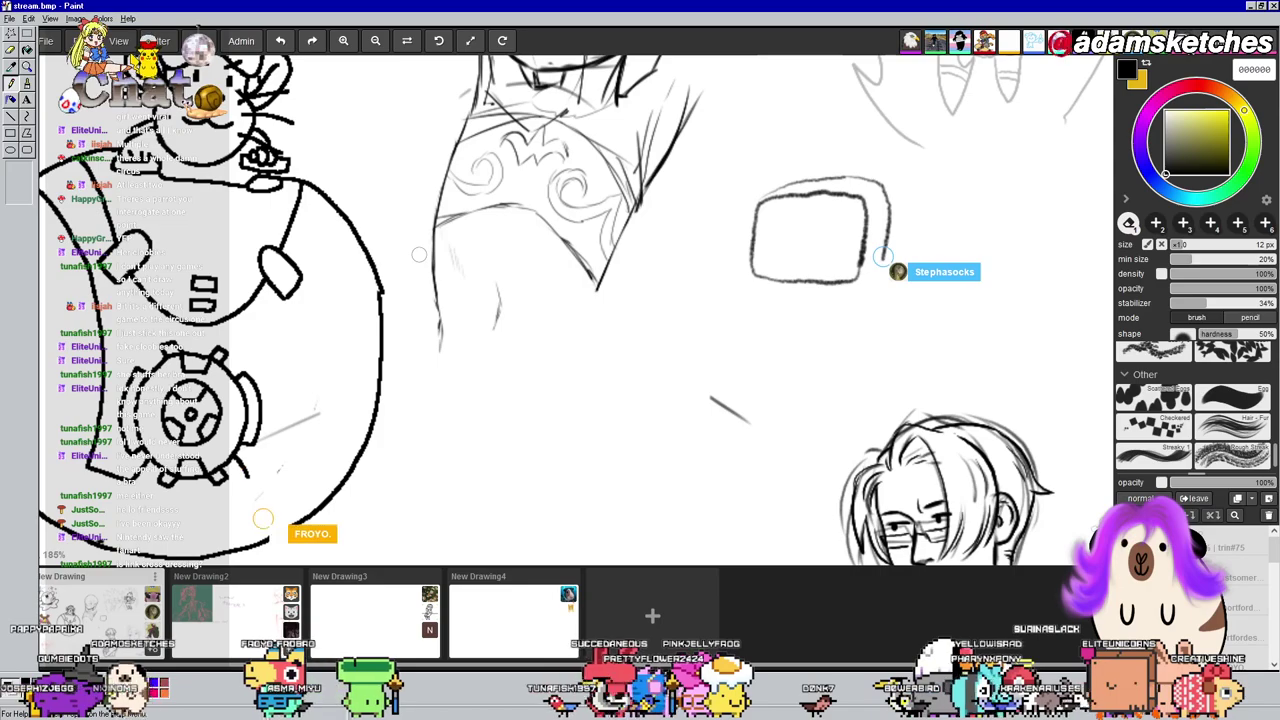
{"action": "left_click_drag", "start_coordinate": [641, 298], "coordinate": [609, 281]}
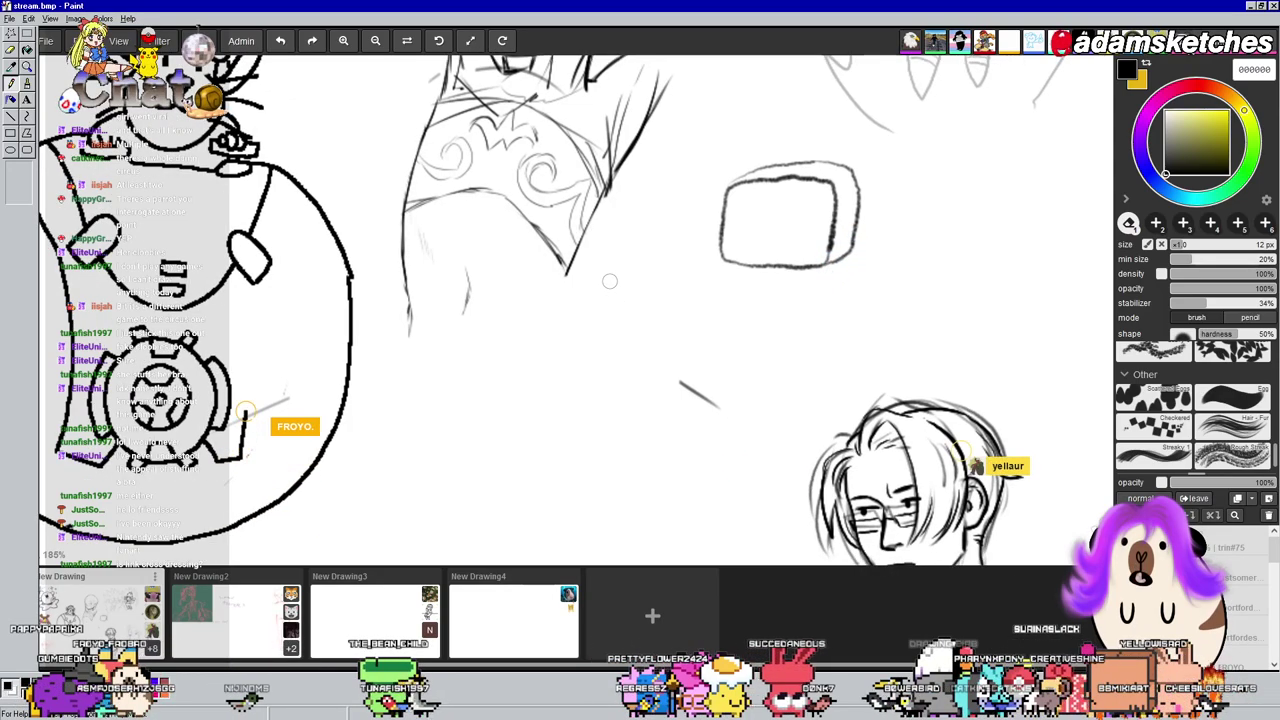
Sketch a parted fringe falling from the top of the forehead around both eyes with the 2 px brush
{"action": "key", "text": "b"}
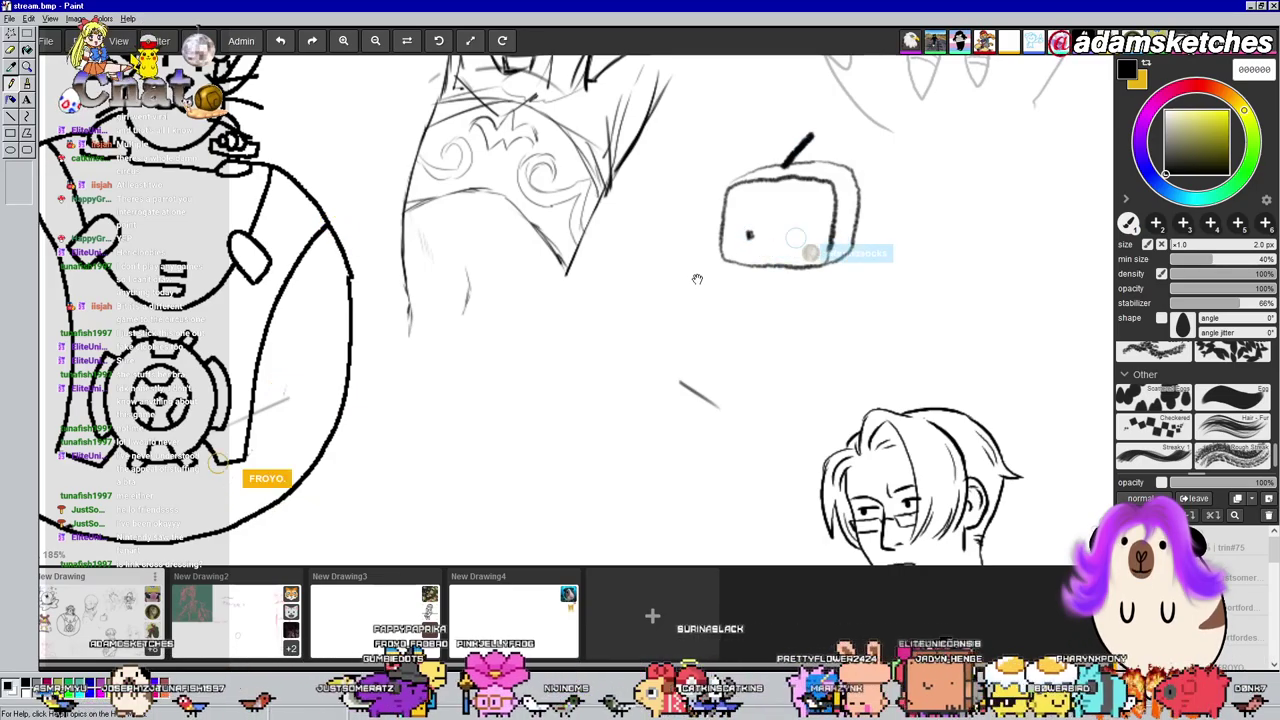
{"action": "left_click_drag", "start_coordinate": [700, 273], "coordinate": [711, 254]}
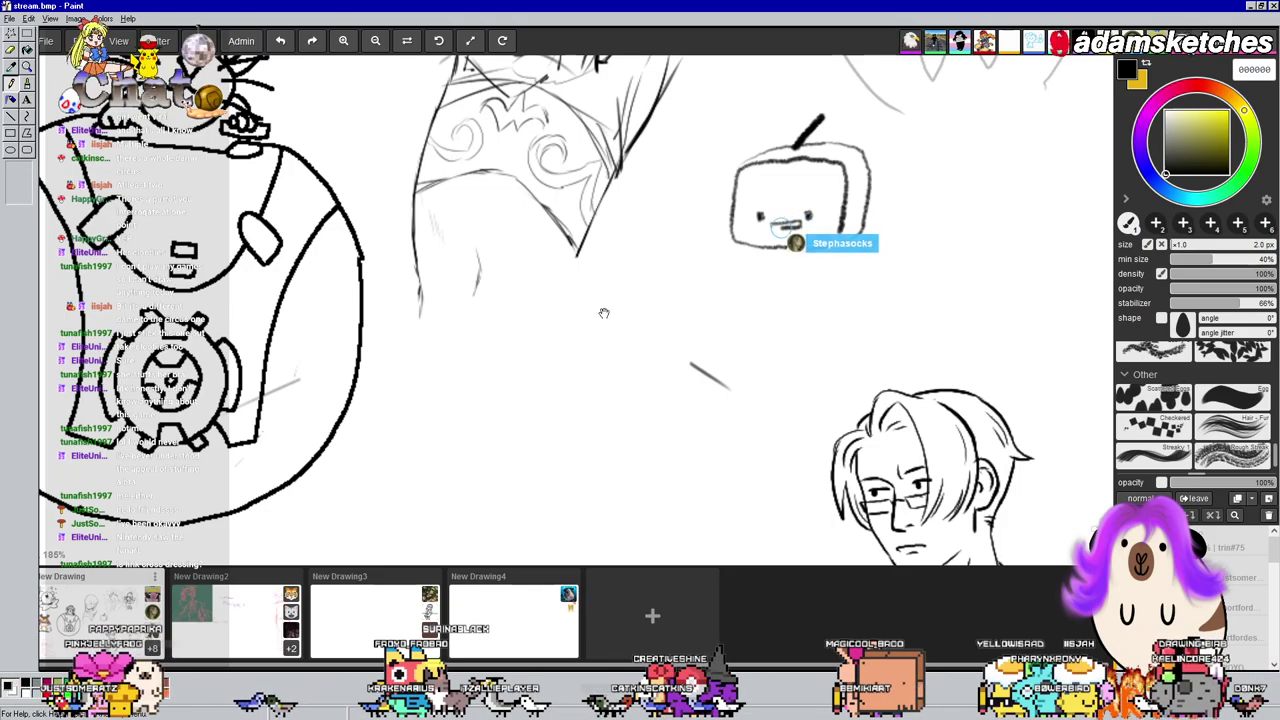
{"action": "left_click_drag", "start_coordinate": [824, 295], "coordinate": [828, 404]}
{"action": "scroll", "coordinate": [827, 403], "scroll_direction": "up", "scroll_amount": 6}
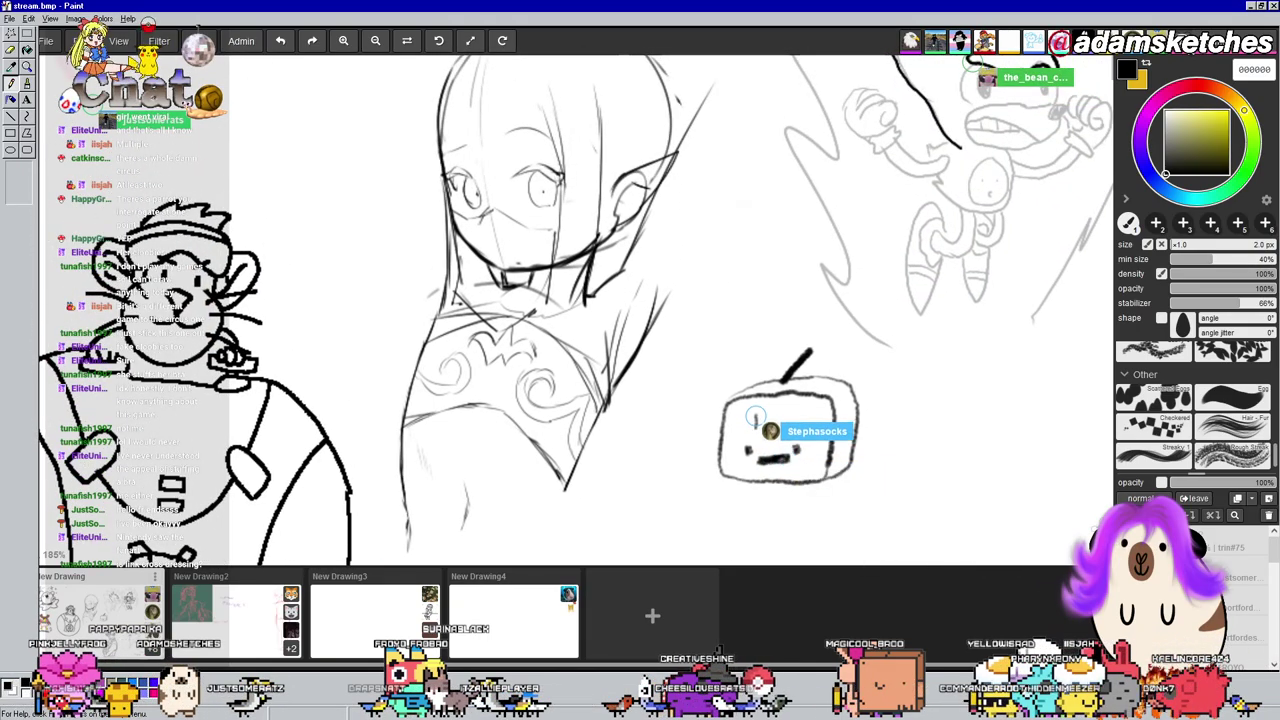
{"action": "scroll", "coordinate": [743, 206], "scroll_direction": "up", "scroll_amount": 2}
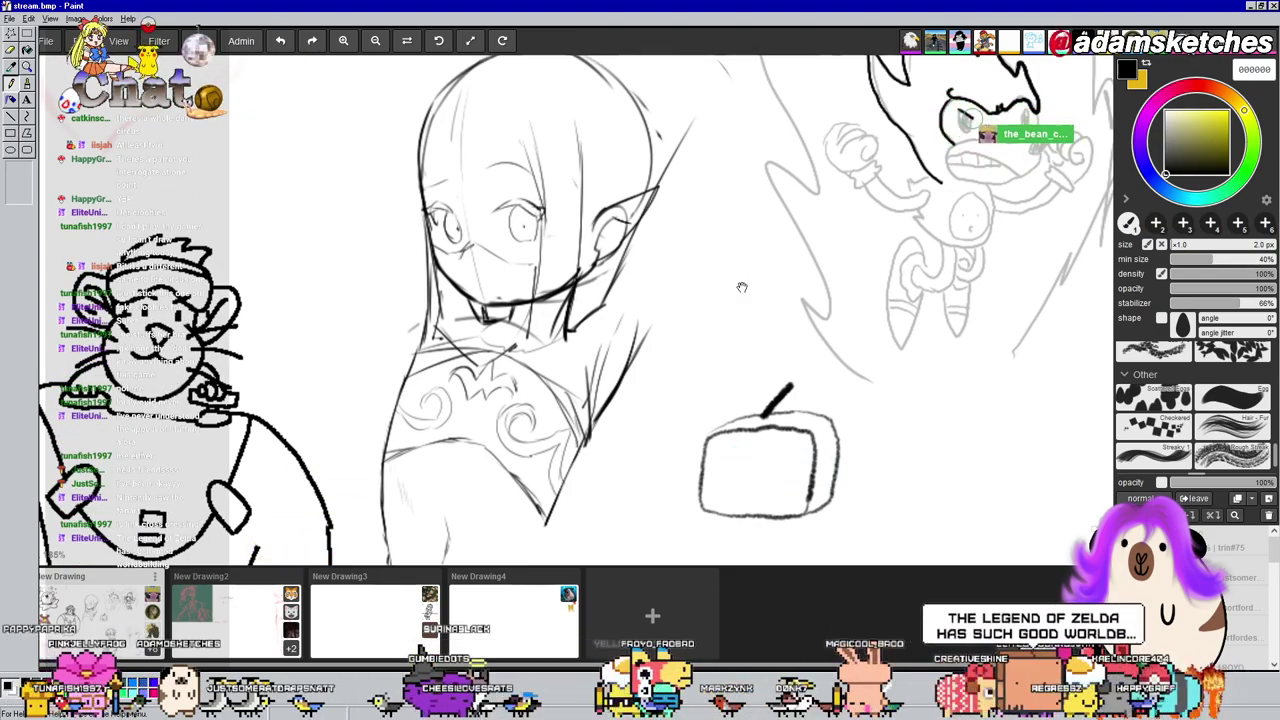
{"action": "scroll", "coordinate": [742, 287], "scroll_direction": "up", "scroll_amount": 2}
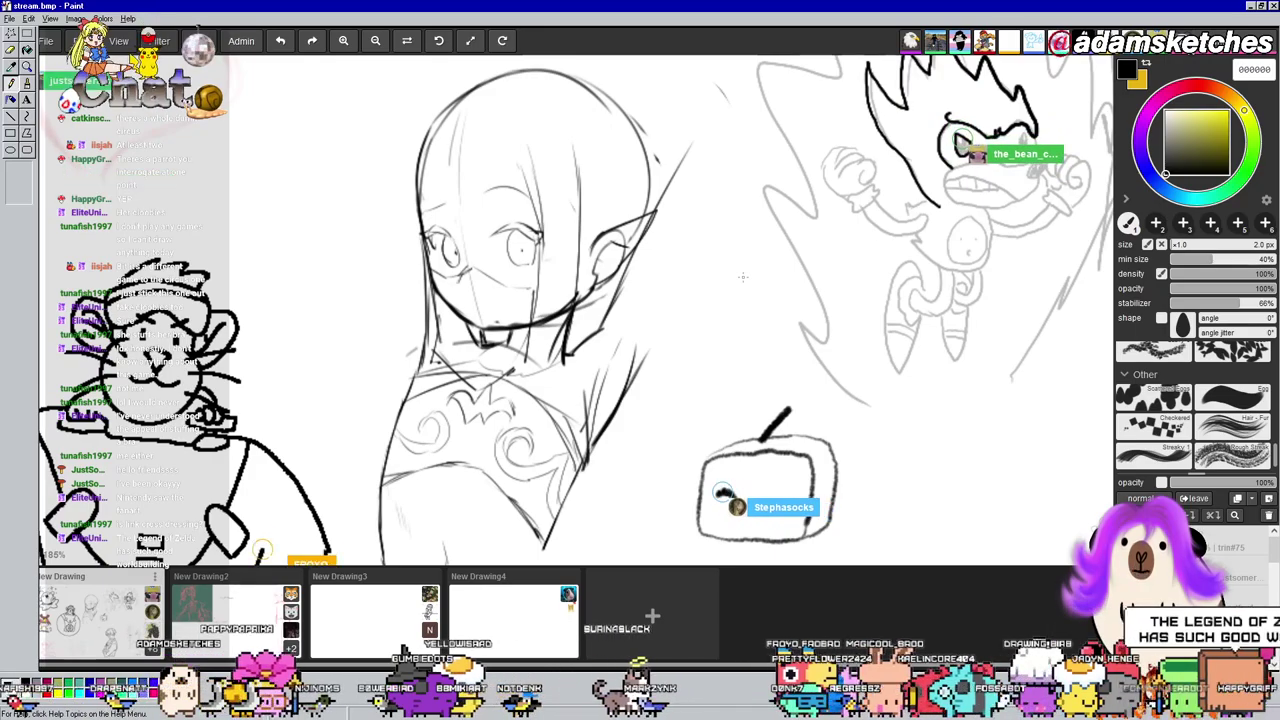
{"action": "scroll", "coordinate": [760, 283], "scroll_direction": "up", "scroll_amount": 3}
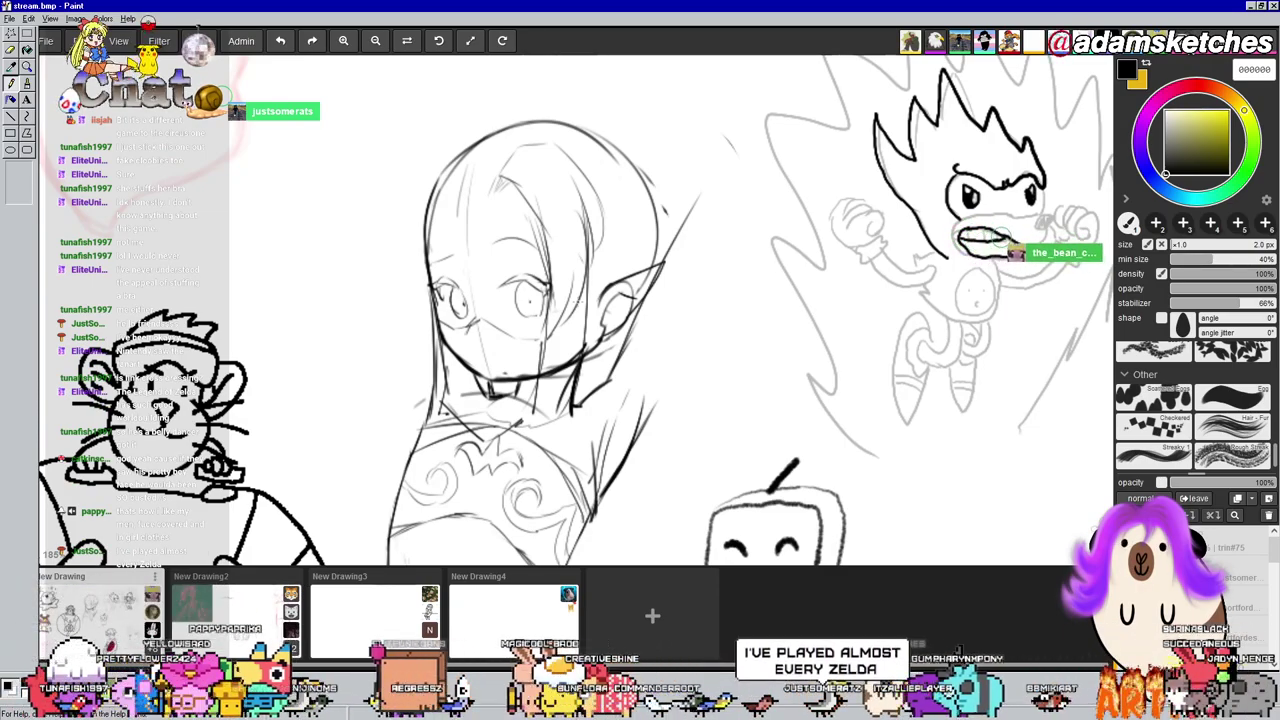
Draw long loose locks framing the face, a thicker hair outline over the crown, and a flyaway strand curving outward
{"action": "left_click_drag", "start_coordinate": [763, 210], "coordinate": [829, 154]}
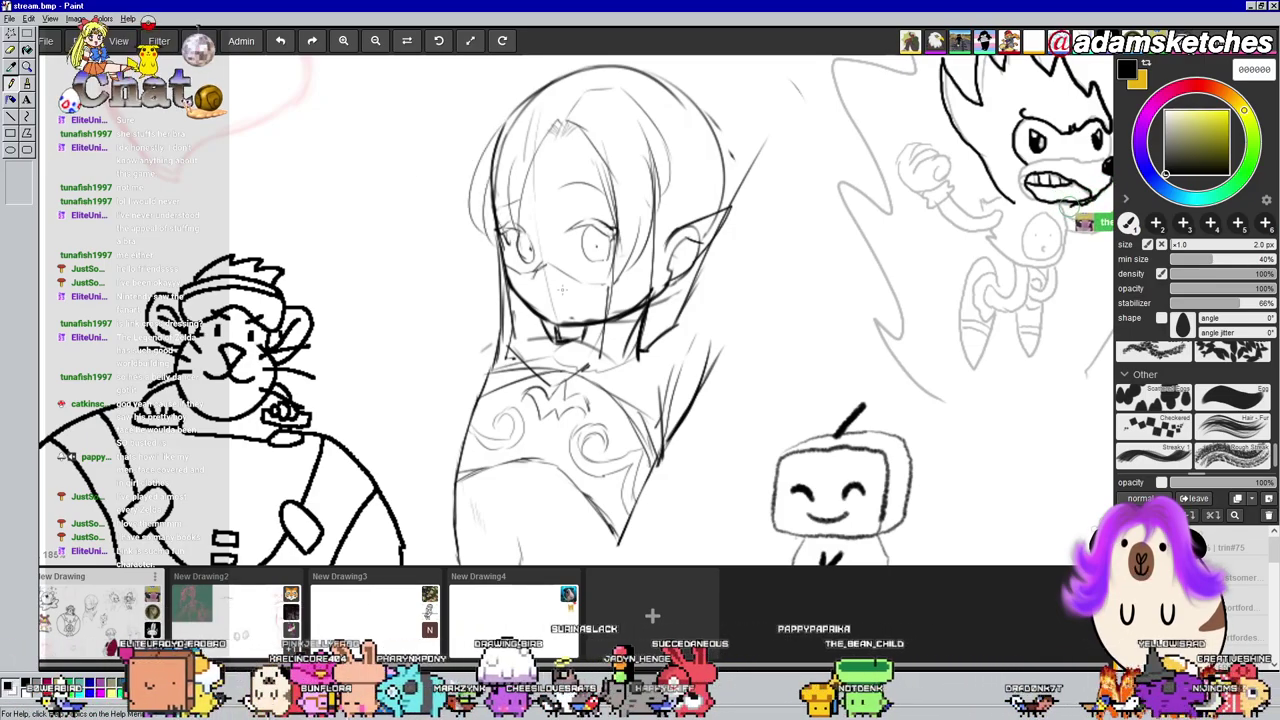
{"action": "left_click_drag", "start_coordinate": [597, 147], "coordinate": [601, 181]}
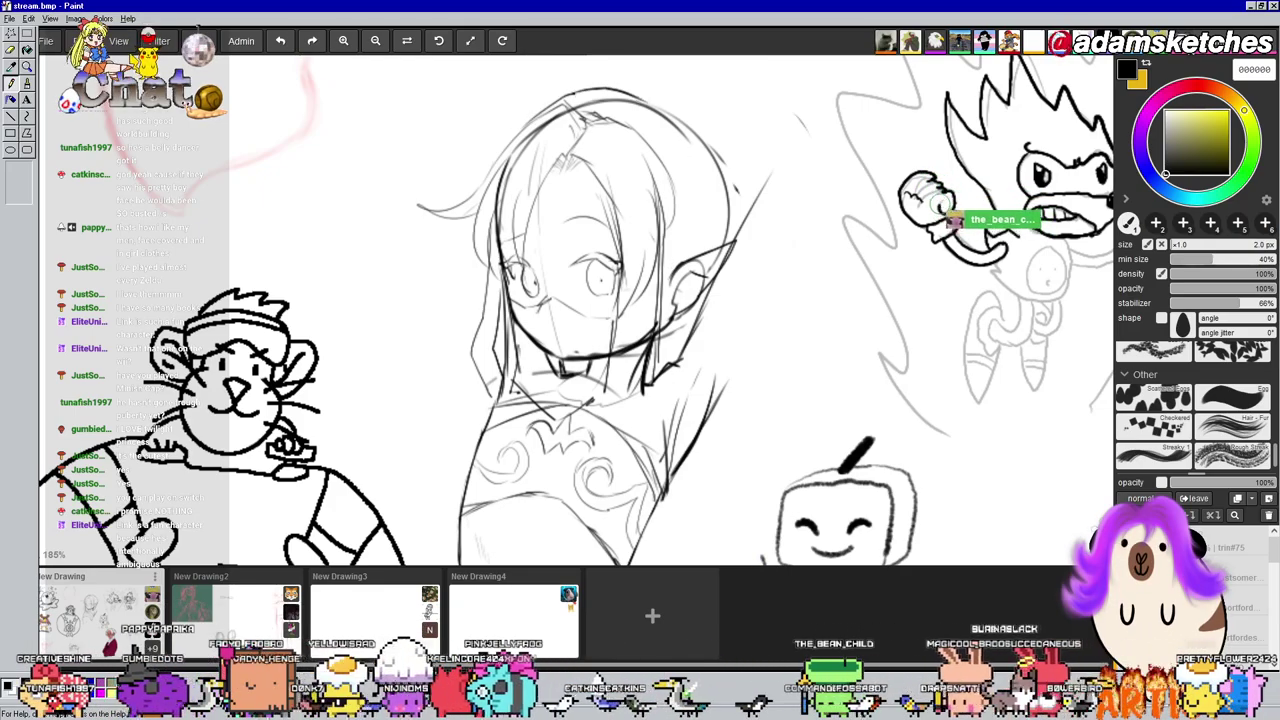
Fade the chin and neck lines beneath the face mask using the soft eraser preset at 30 px and 50% opacity
{"action": "left_click_drag", "start_coordinate": [764, 443], "coordinate": [714, 383]}
{"action": "key", "text": "e"}
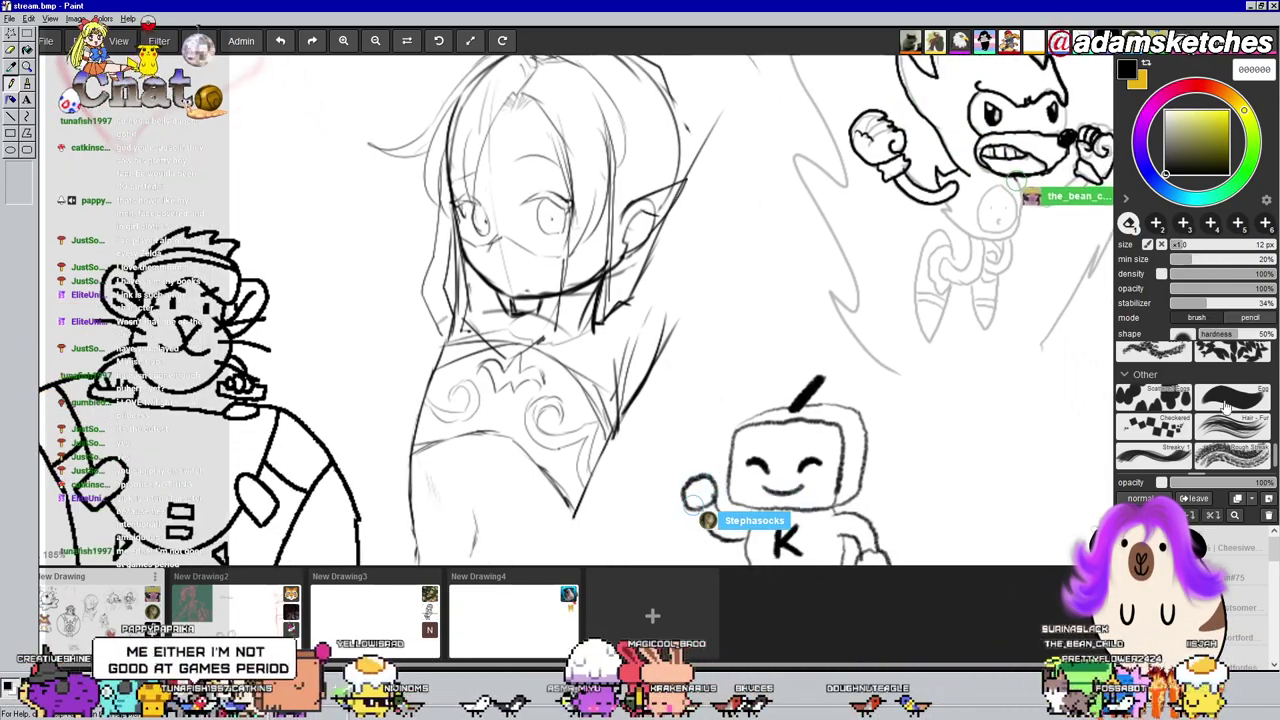
{"action": "scroll", "coordinate": [1233, 390], "scroll_direction": "up", "scroll_amount": 5}
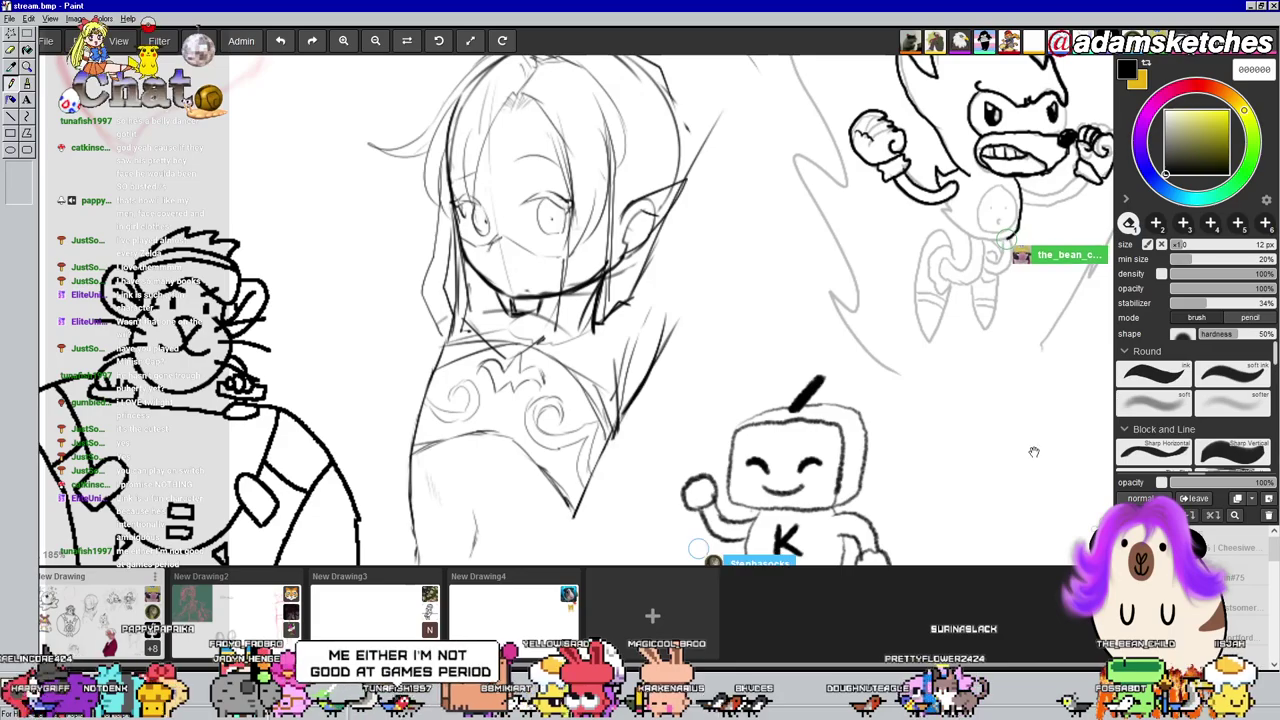
{"action": "mouse_move", "coordinate": [1034, 449]}
{"action": "left_mouse_down"}
{"action": "mouse_move", "coordinate": [991, 289]}
{"action": "mouse_move", "coordinate": [1015, 347]}
{"action": "left_mouse_up"}
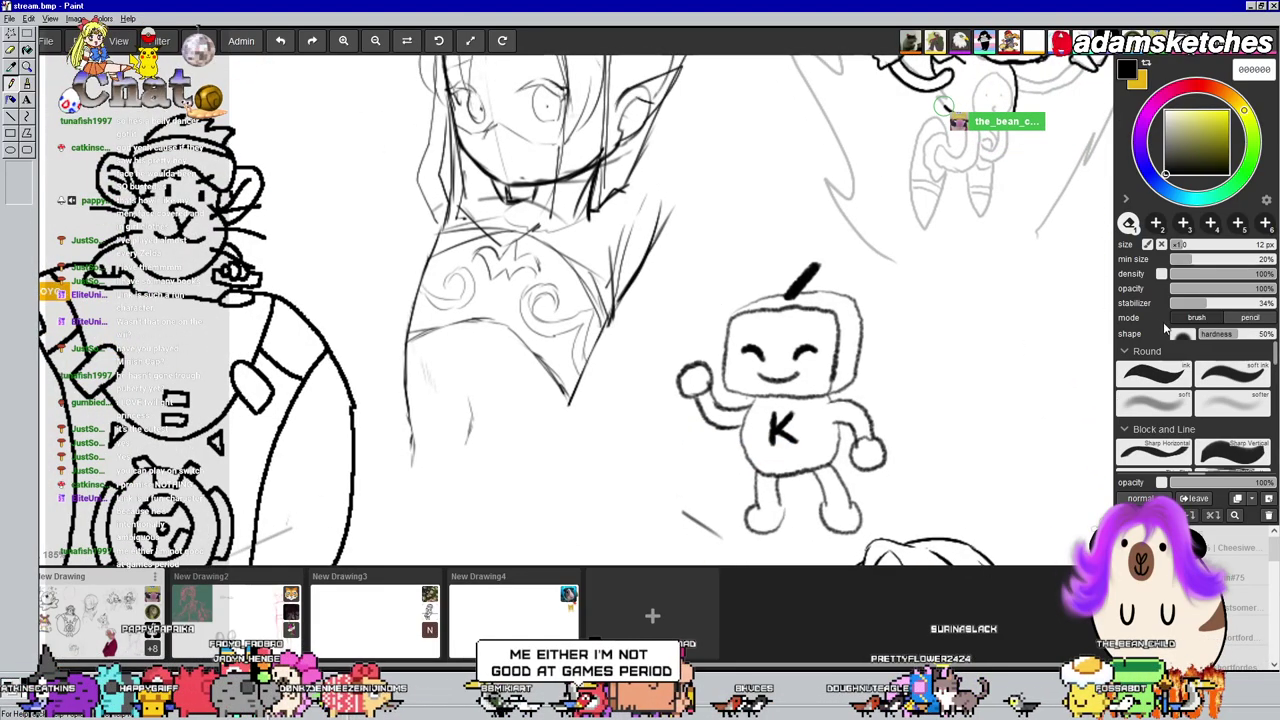
{"action": "left_click", "coordinate": [1169, 410]}
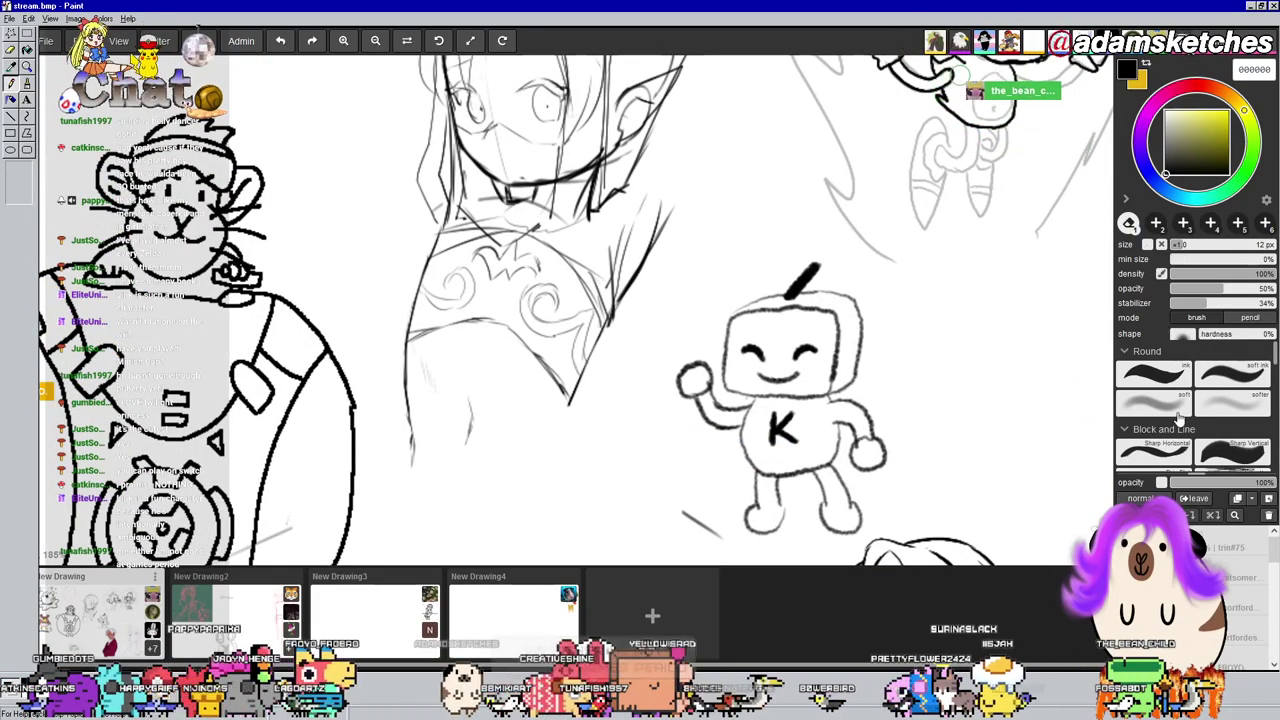
{"action": "left_click_drag", "start_coordinate": [808, 240], "coordinate": [893, 270]}
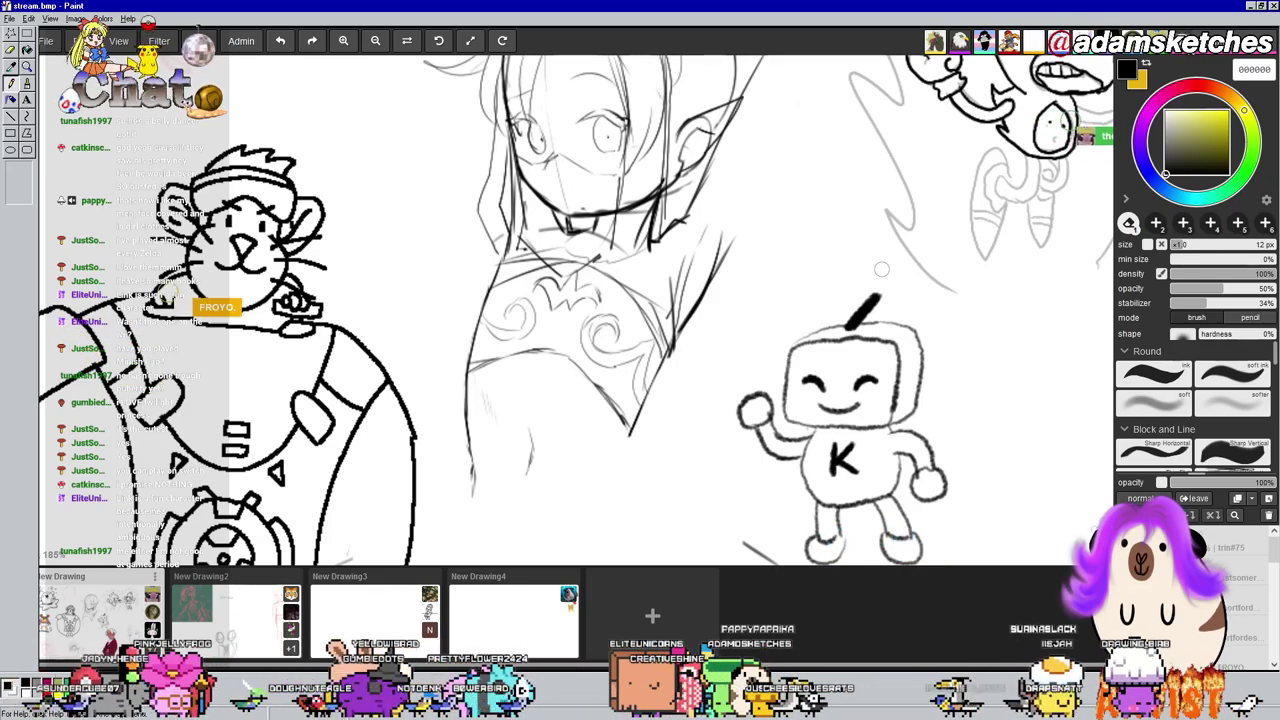
{"action": "left_click_drag", "start_coordinate": [772, 133], "coordinate": [806, 216]}
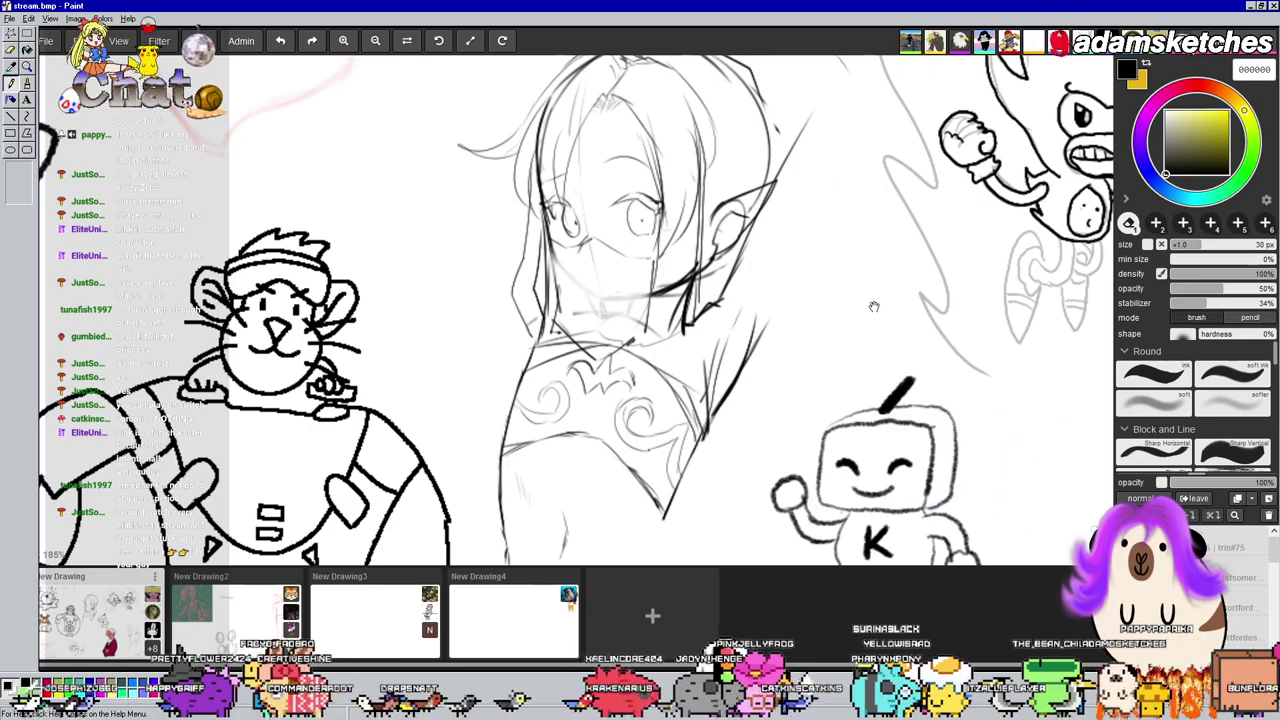
Redraw the waist with flaring hip lines, darken the stomach's center line, and add faint abdomen contours with the 2 px brush
{"action": "mouse_move", "coordinate": [873, 306]}
{"action": "left_mouse_down"}
{"action": "mouse_move", "coordinate": [743, 296]}
{"action": "mouse_move", "coordinate": [538, 186]}
{"action": "left_mouse_up"}
{"action": "key", "text": "b"}
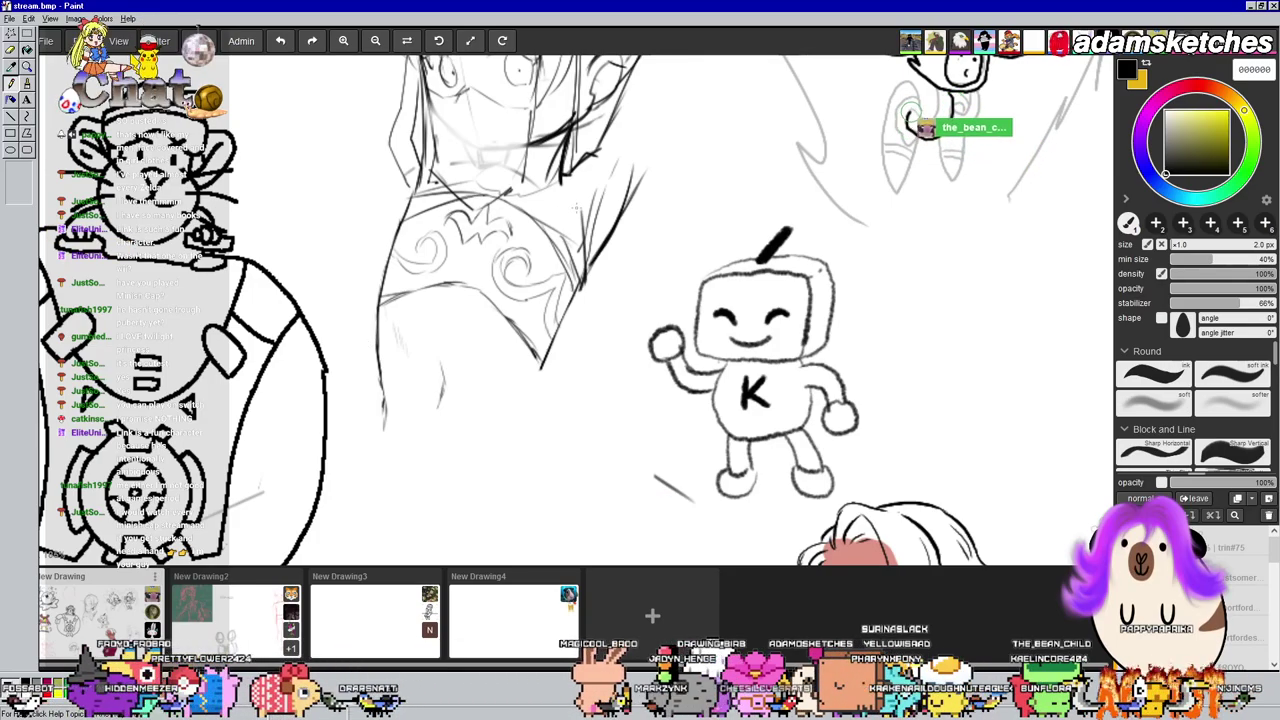
{"action": "scroll", "coordinate": [600, 240], "scroll_direction": "down", "scroll_amount": 2}
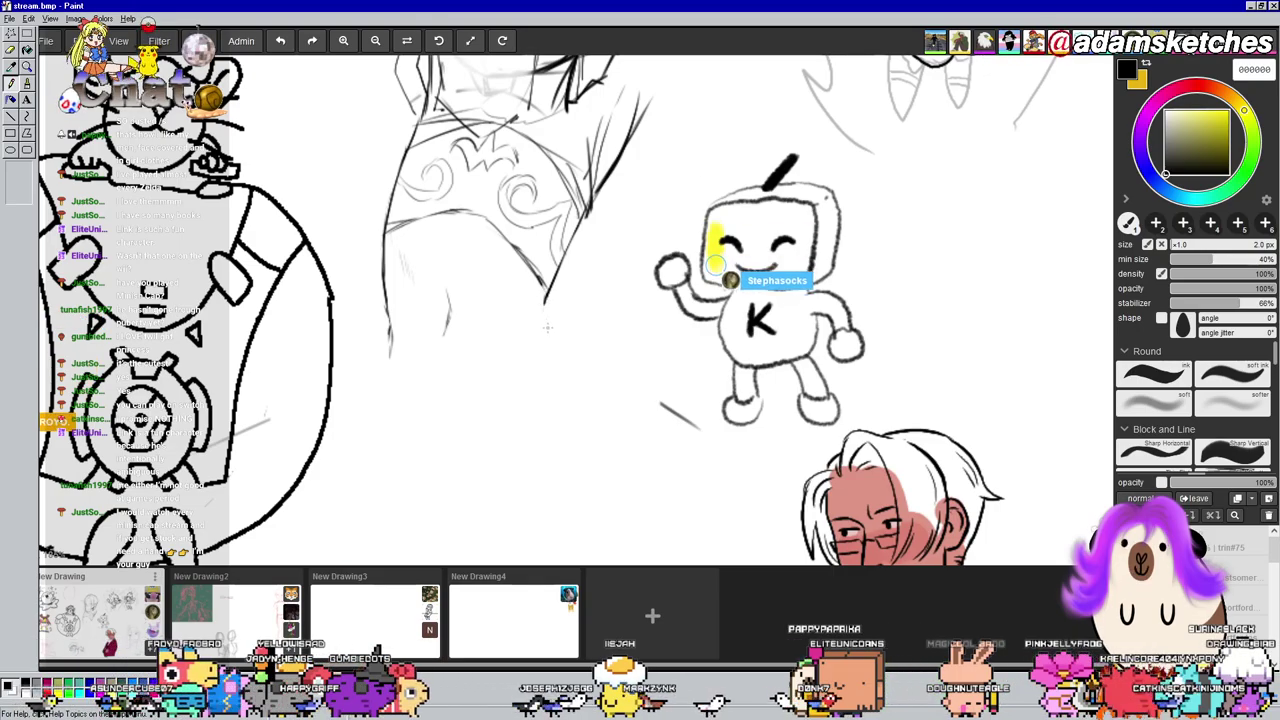
{"action": "left_click_drag", "start_coordinate": [779, 346], "coordinate": [802, 324]}
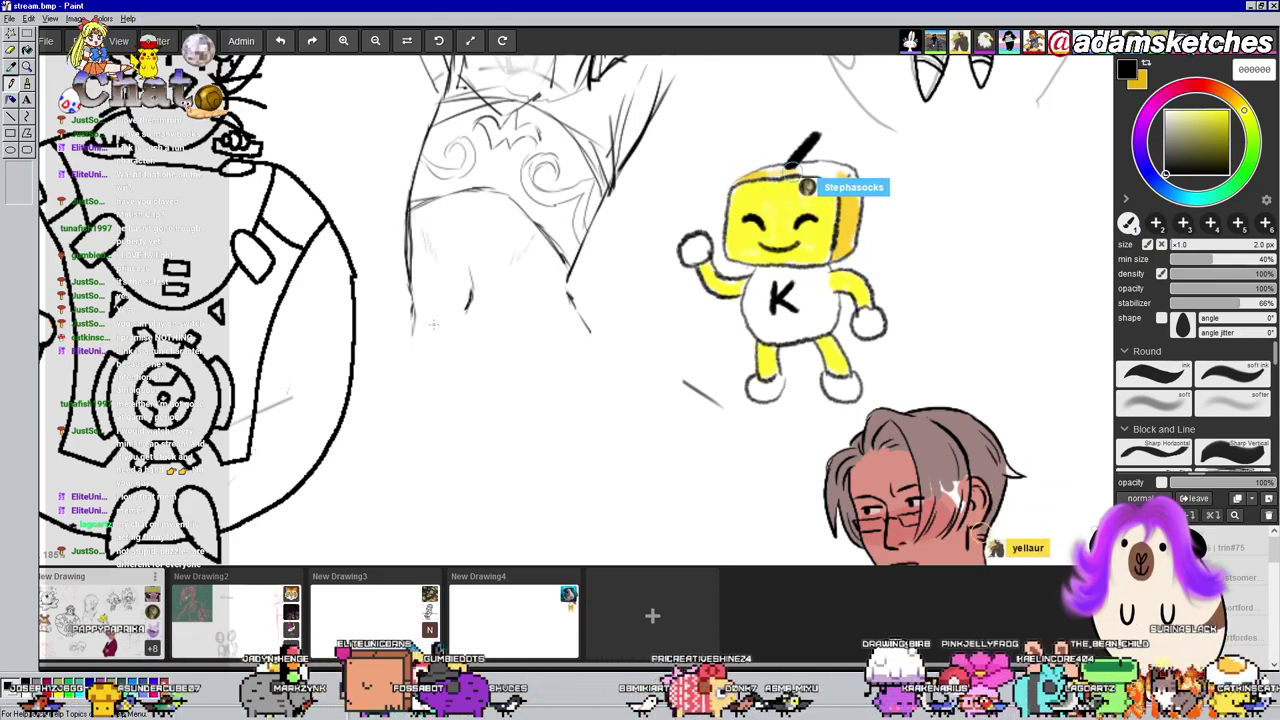
{"action": "mouse_move", "coordinate": [489, 272]}
{"action": "left_mouse_down"}
{"action": "mouse_move", "coordinate": [513, 228]}
{"action": "mouse_move", "coordinate": [489, 234]}
{"action": "left_mouse_up"}
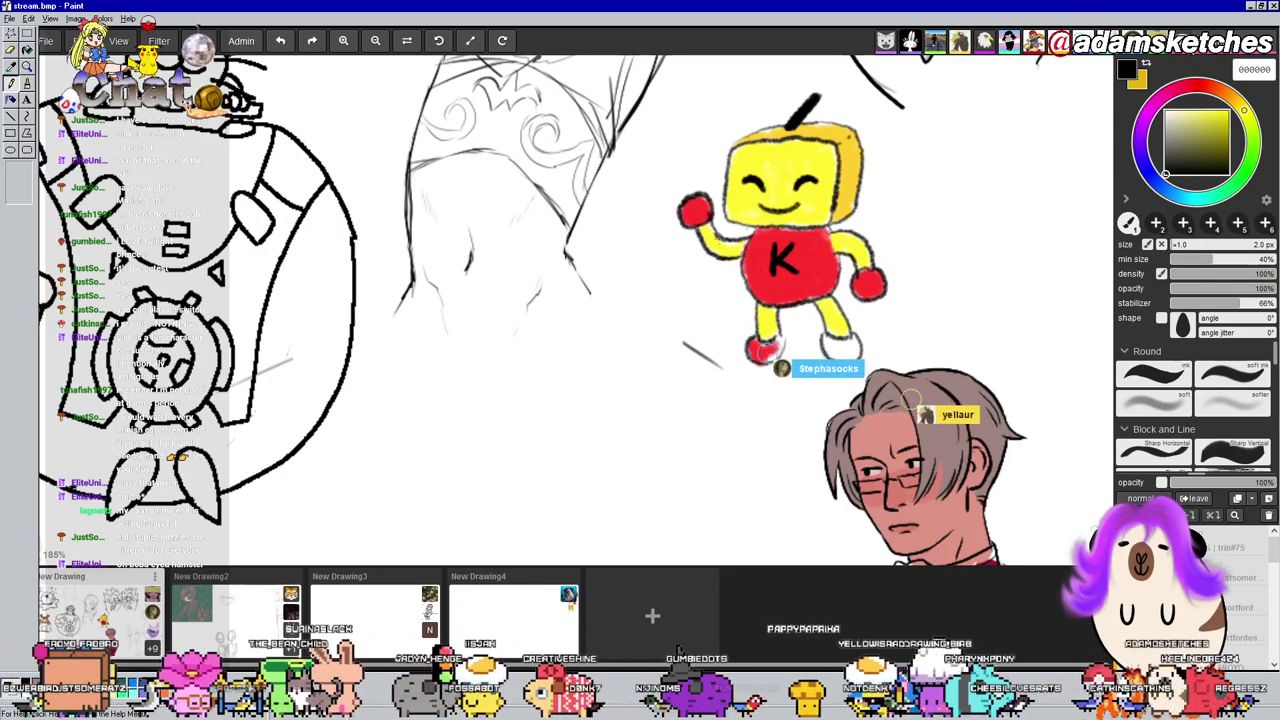
Review the whole shared canvas and examine the green machine-like sketch beside the pink portrait up close
{"action": "left_click_drag", "start_coordinate": [922, 255], "coordinate": [664, 295]}
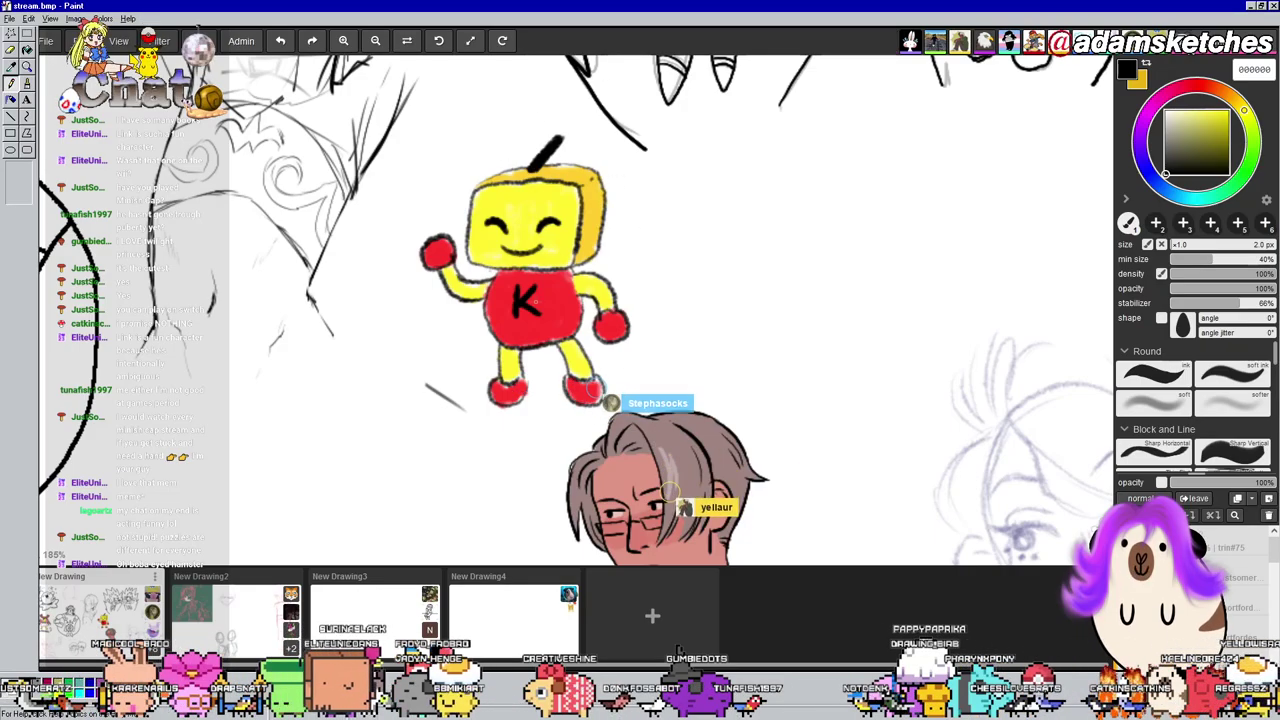
{"action": "left_click_drag", "start_coordinate": [599, 323], "coordinate": [771, 280]}
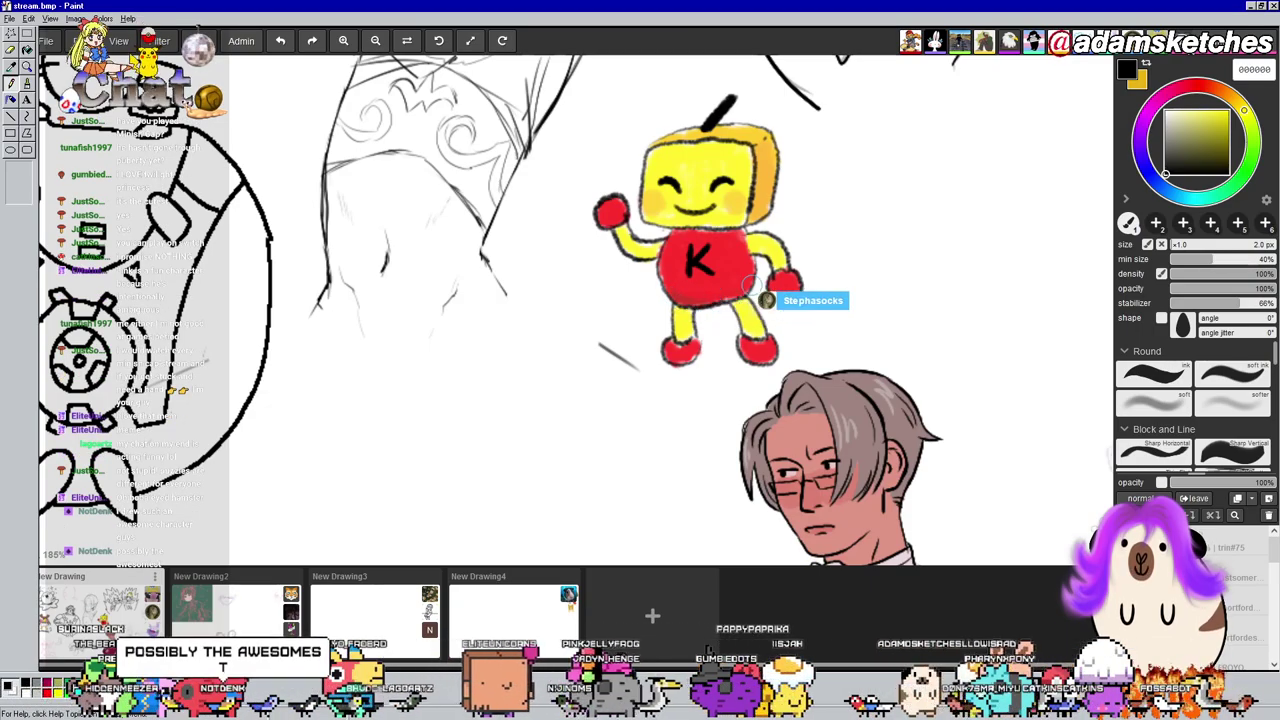
{"action": "scroll", "coordinate": [294, 244], "scroll_direction": "down", "scroll_amount": 5}
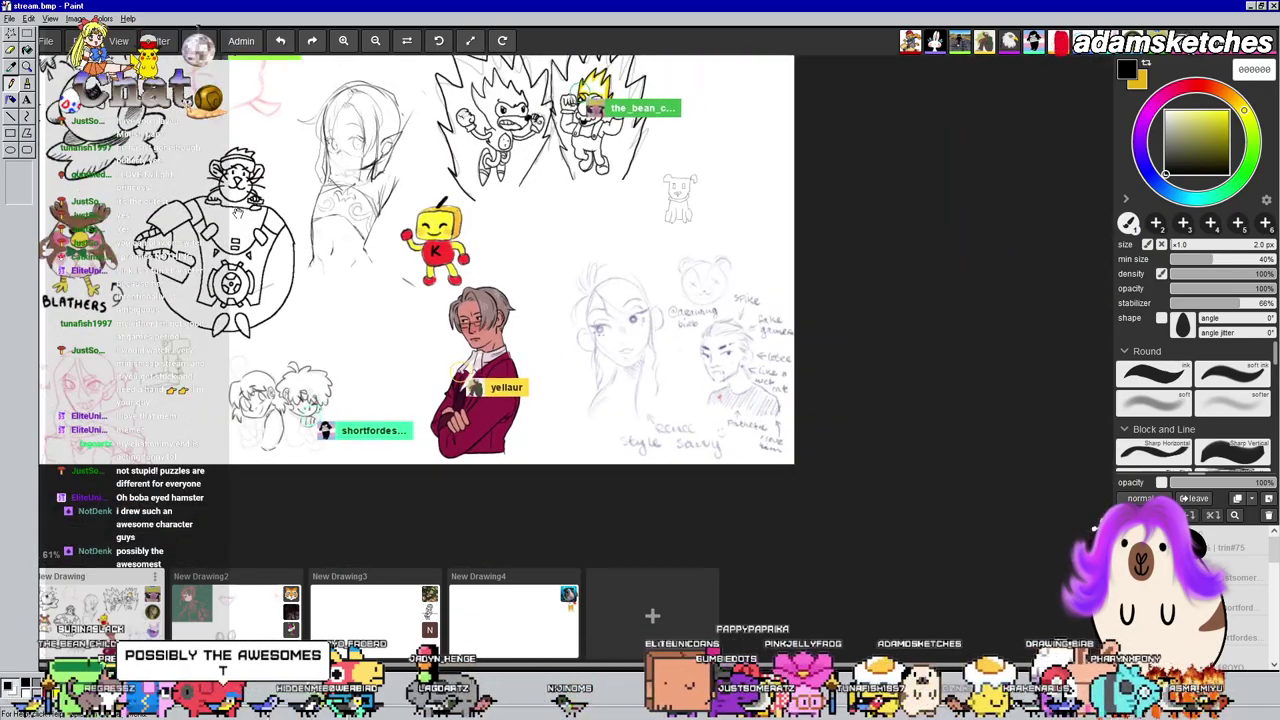
{"action": "left_click_drag", "start_coordinate": [306, 234], "coordinate": [432, 302]}
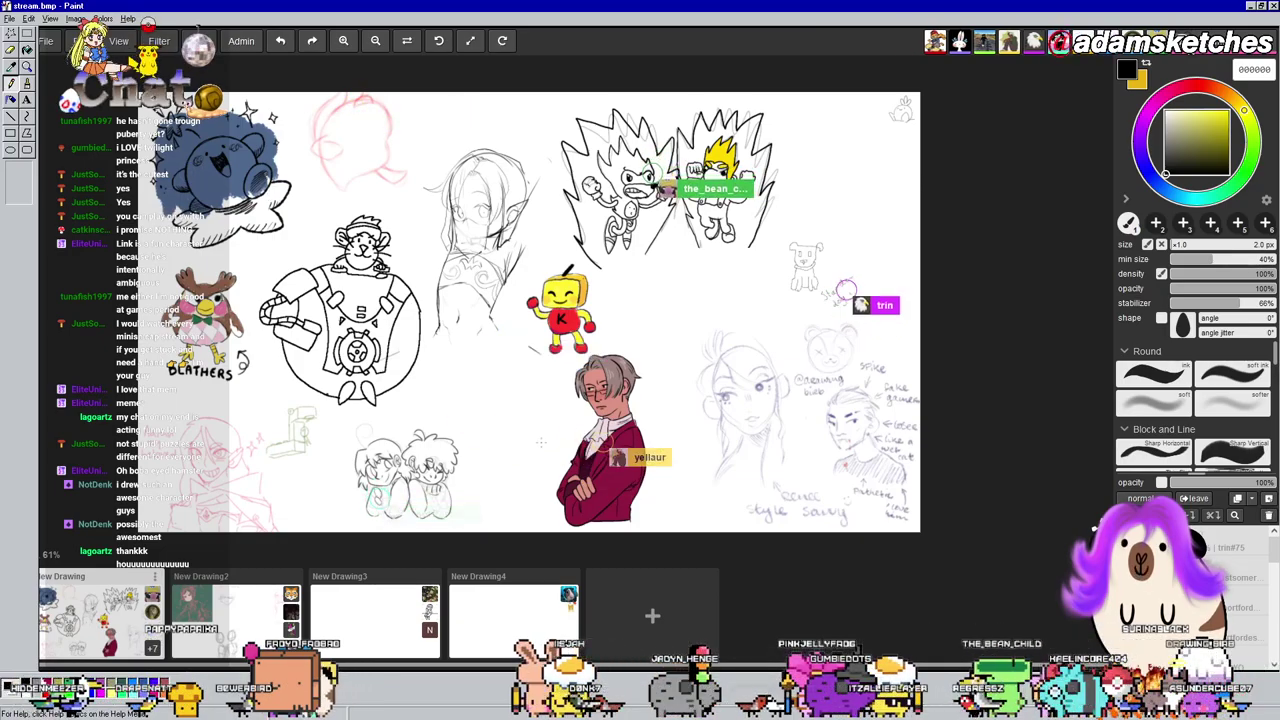
{"action": "scroll", "coordinate": [301, 461], "scroll_direction": "up", "scroll_amount": 8}
{"action": "mouse_move", "coordinate": [280, 429]}
{"action": "left_mouse_down"}
{"action": "mouse_move", "coordinate": [400, 397]}
{"action": "mouse_move", "coordinate": [429, 367]}
{"action": "mouse_move", "coordinate": [394, 417]}
{"action": "mouse_move", "coordinate": [439, 434]}
{"action": "left_mouse_up"}
{"action": "scroll", "coordinate": [368, 387], "scroll_direction": "up", "scroll_amount": 1}
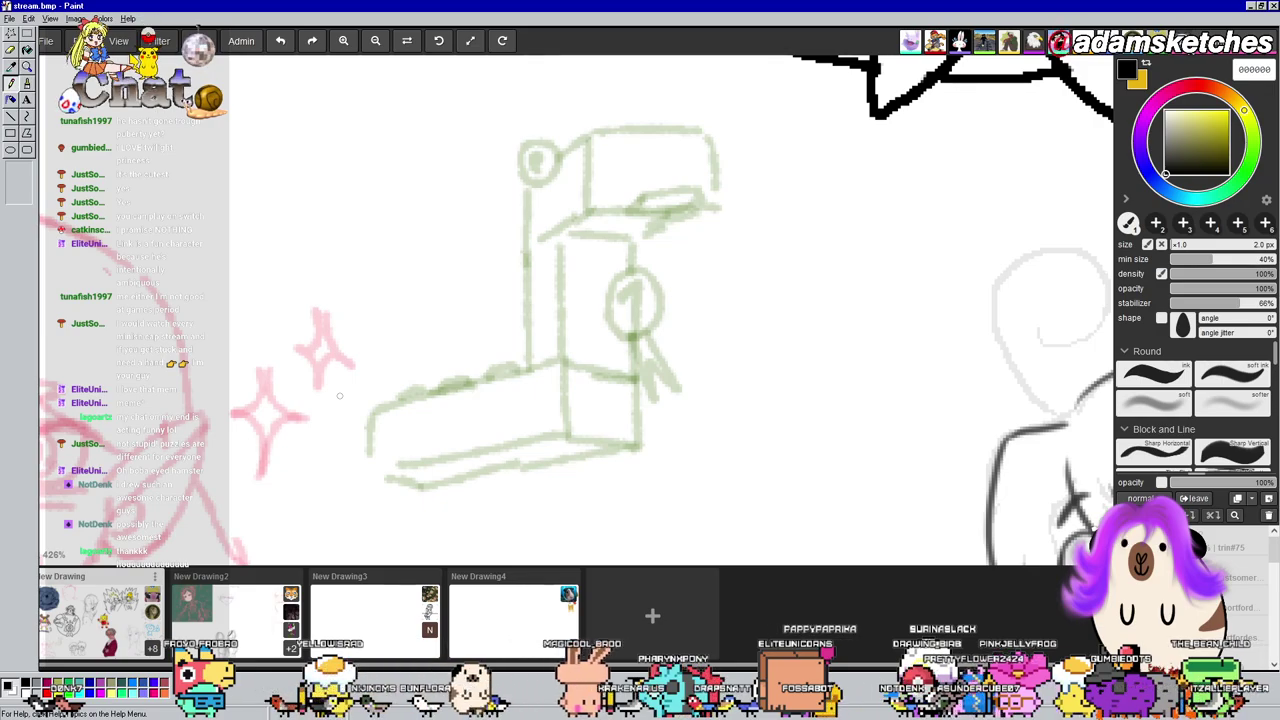
{"action": "scroll", "coordinate": [414, 222], "scroll_direction": "down", "scroll_amount": 6}
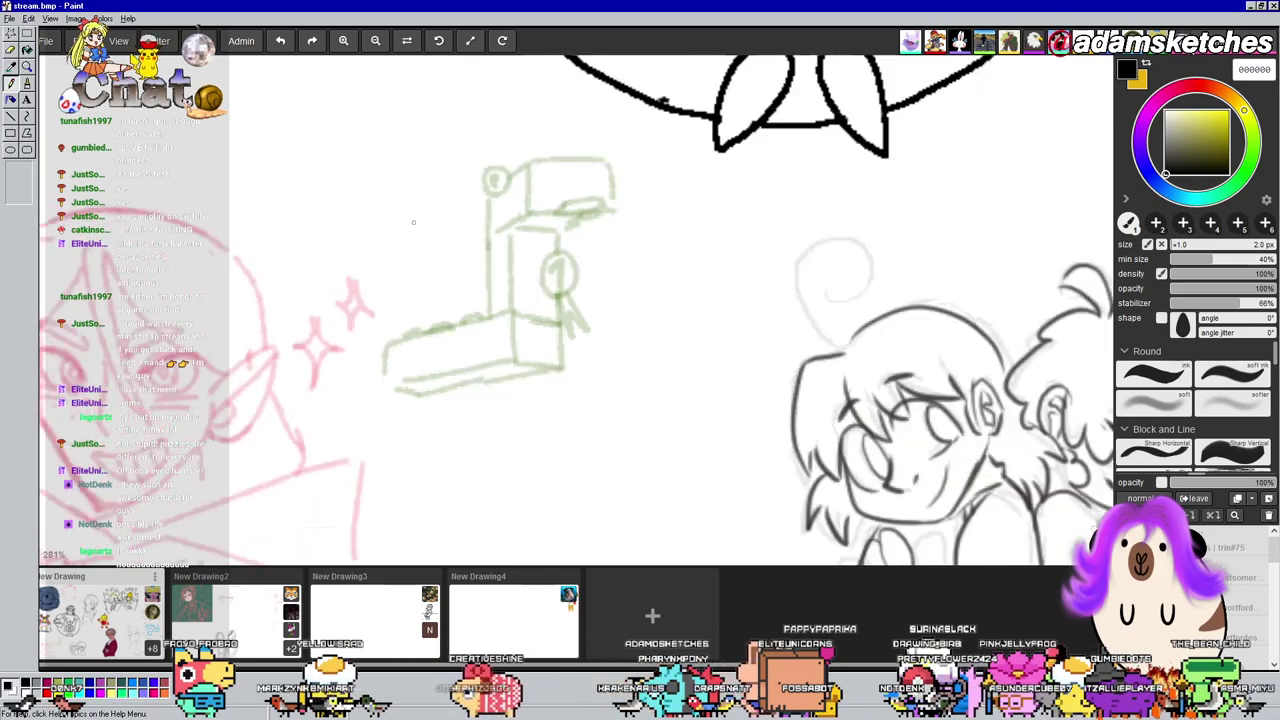
{"action": "left_click_drag", "start_coordinate": [498, 186], "coordinate": [411, 309]}
{"action": "scroll", "coordinate": [411, 309], "scroll_direction": "down", "scroll_amount": 3}
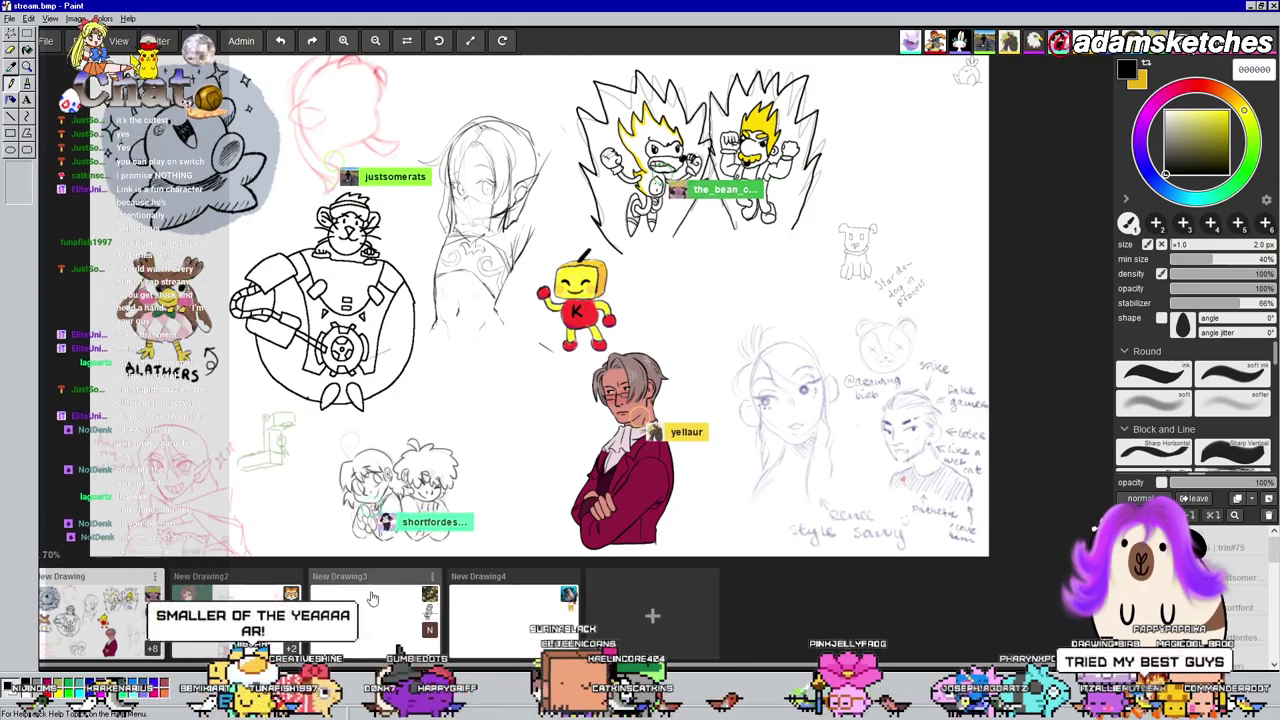
Review New Drawing2 and New Drawing3, examining the BRB dog character and the pink and orange princess portraits up close
{"action": "left_click", "coordinate": [236, 600]}
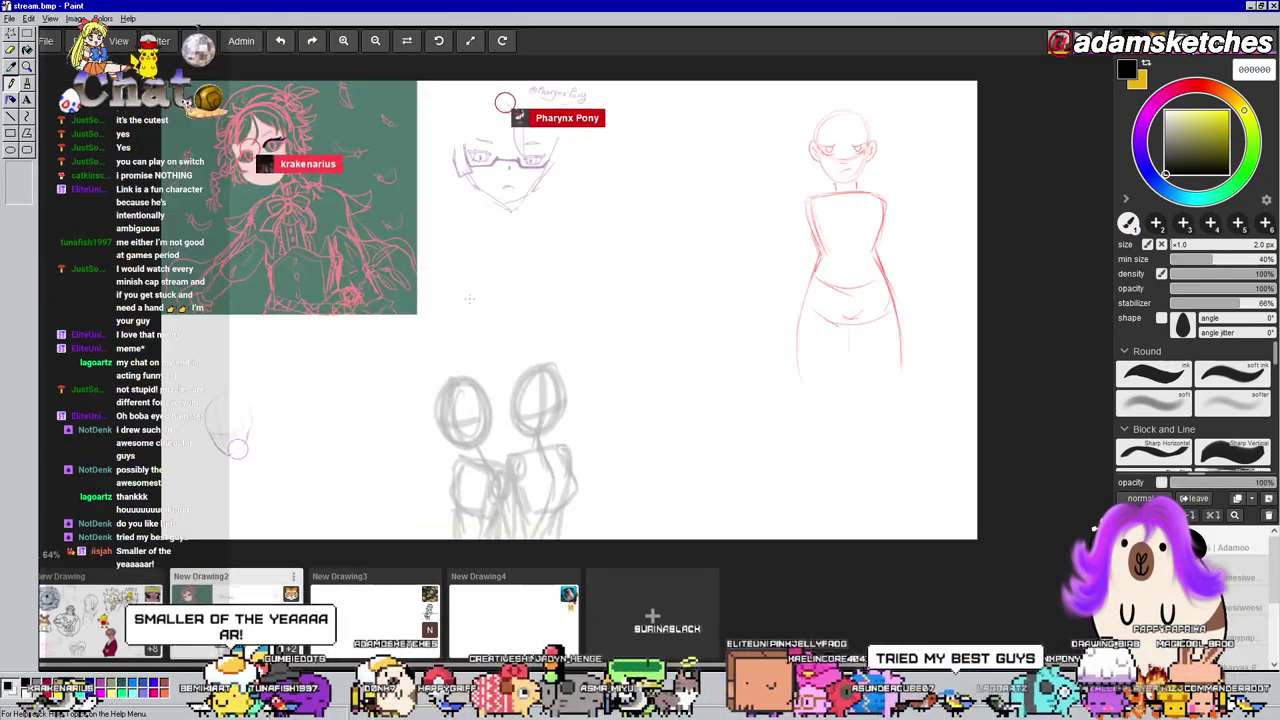
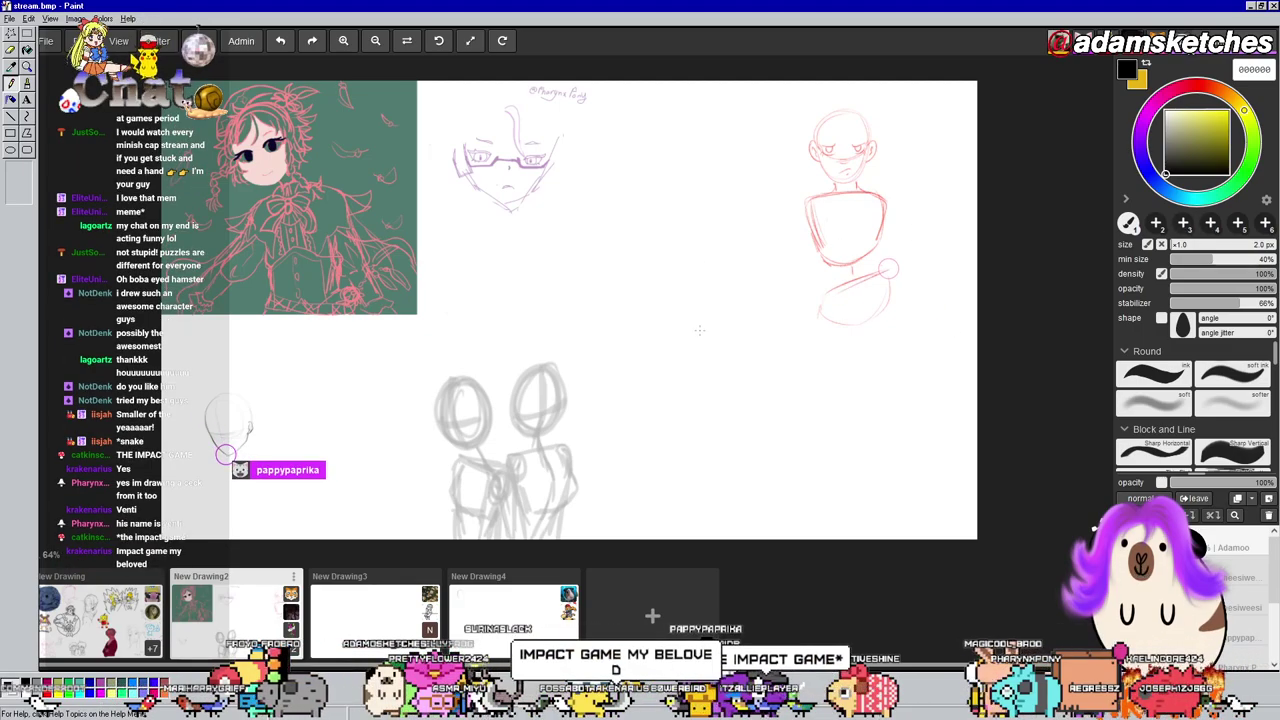
{"action": "left_click", "coordinate": [386, 608]}
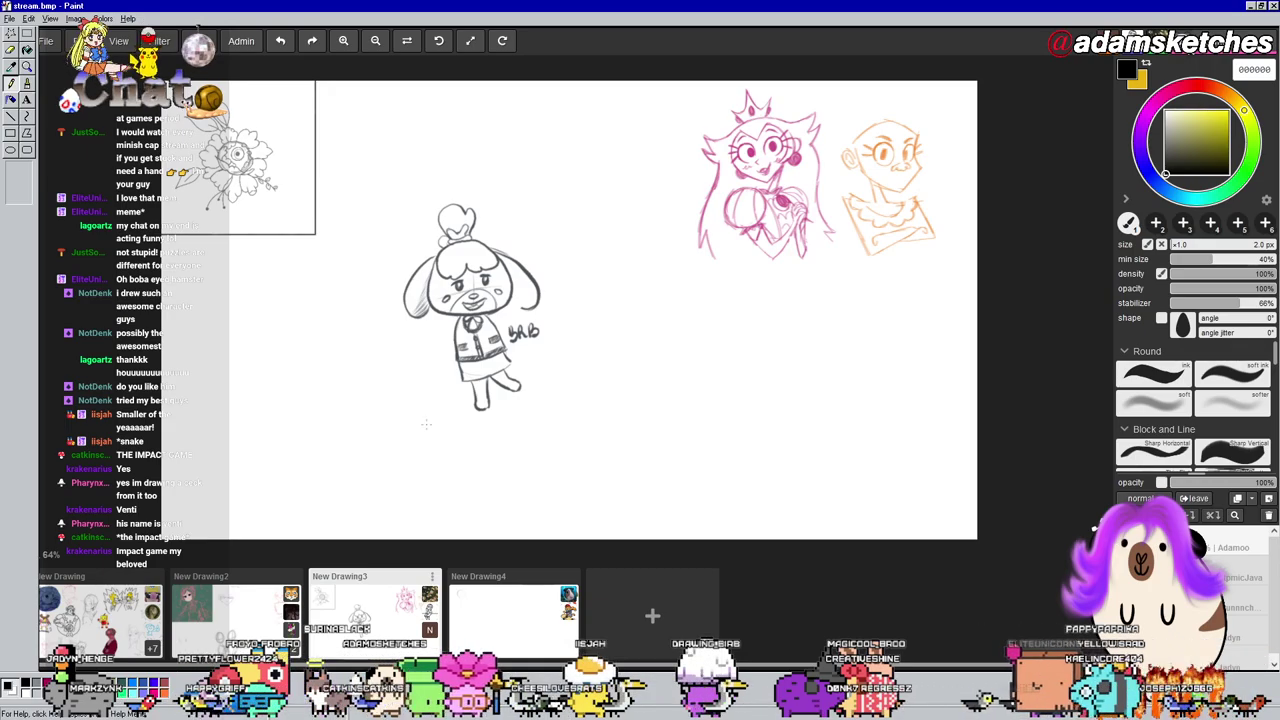
{"action": "scroll", "coordinate": [495, 330], "scroll_direction": "up", "scroll_amount": 2}
{"action": "scroll", "coordinate": [508, 330], "scroll_direction": "up", "scroll_amount": 1}
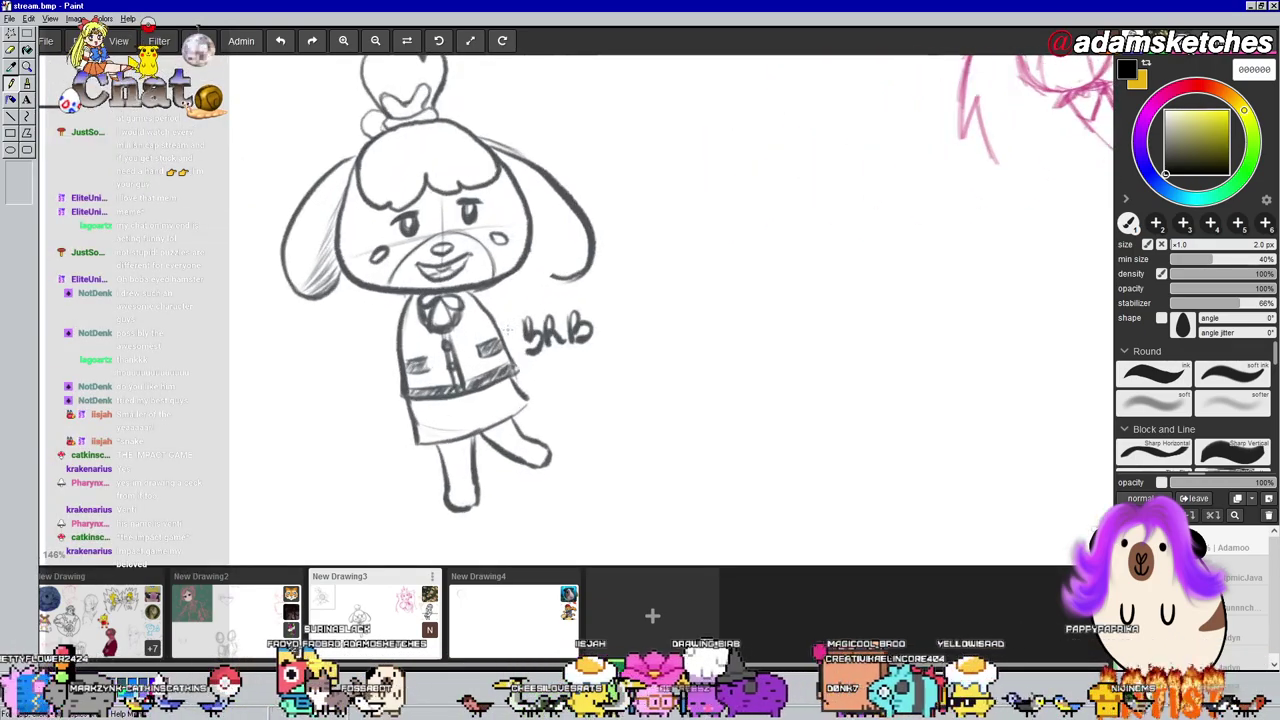
{"action": "scroll", "coordinate": [508, 330], "scroll_direction": "down", "scroll_amount": 2}
{"action": "left_click_drag", "start_coordinate": [625, 313], "coordinate": [408, 403]}
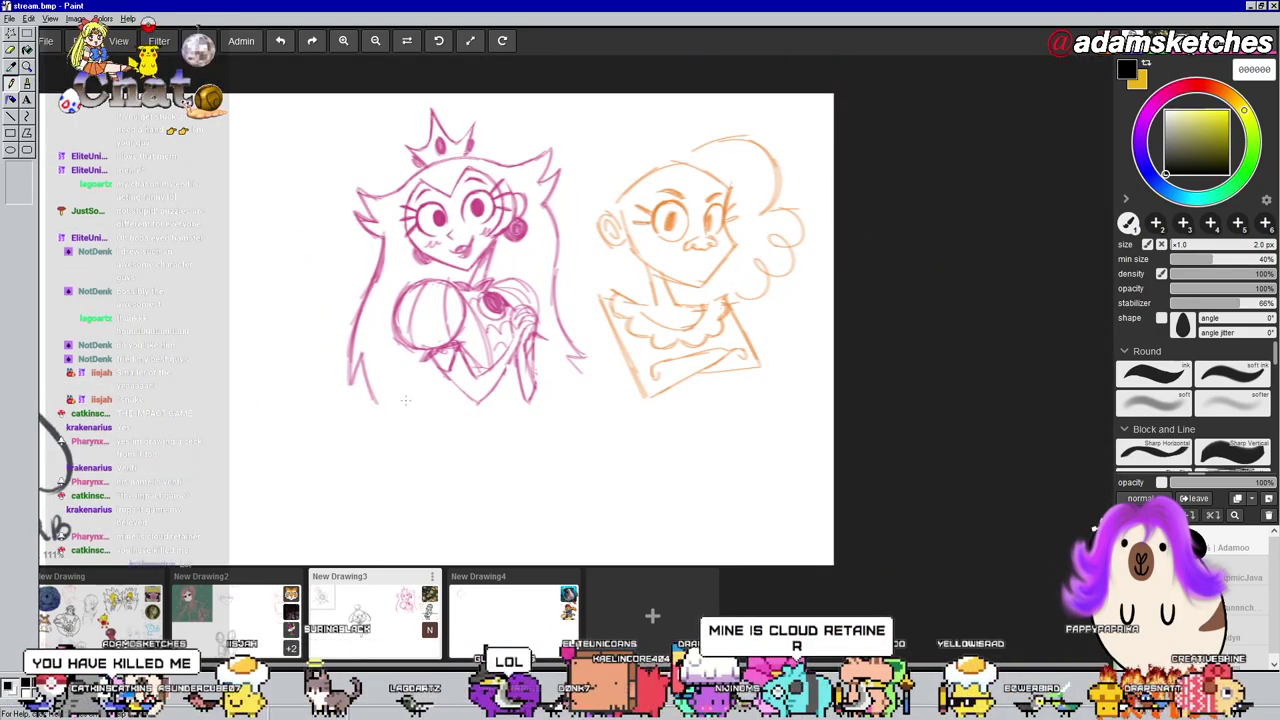
{"action": "key", "text": "ctrl+z"}
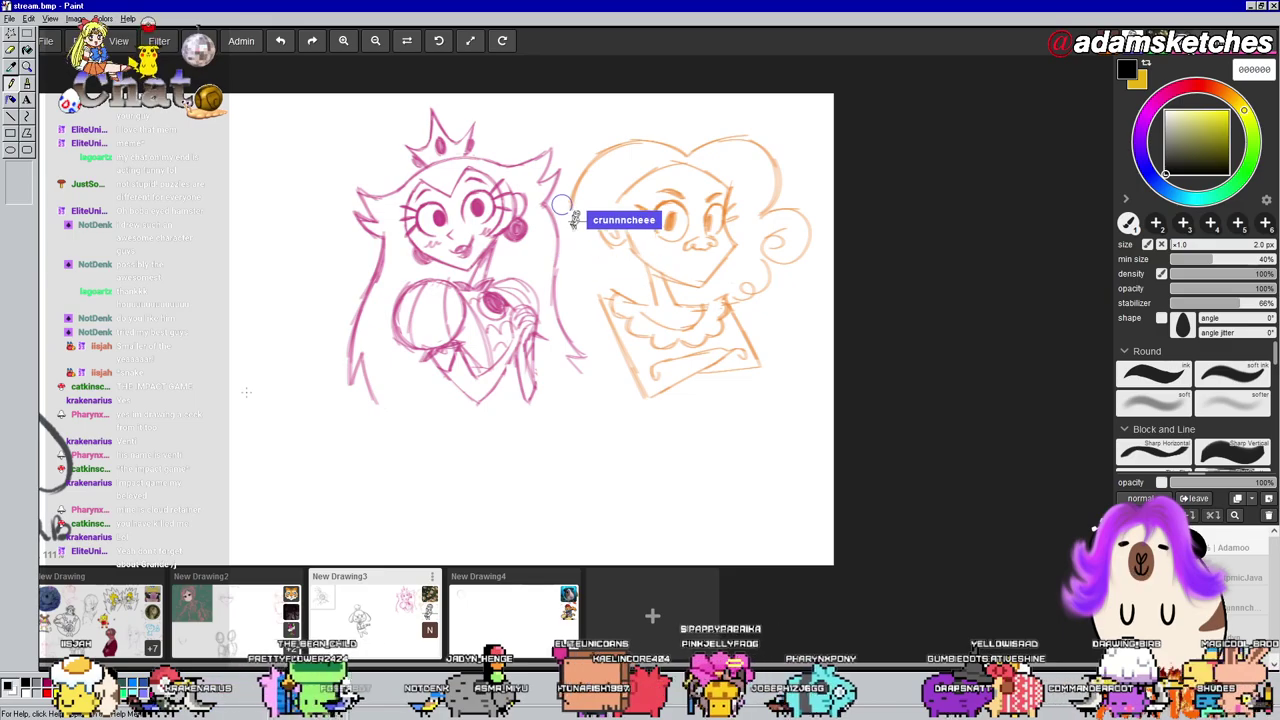
{"action": "scroll", "coordinate": [255, 379], "scroll_direction": "down", "scroll_amount": 4}
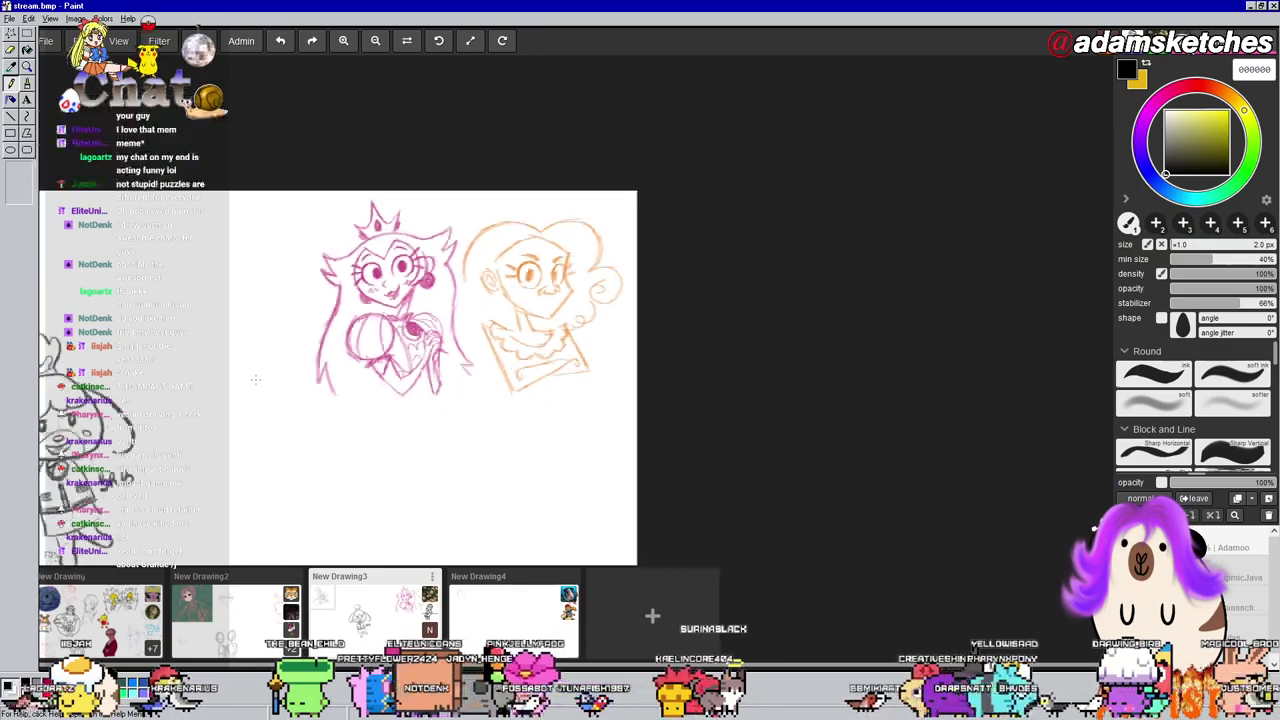
{"action": "left_click_drag", "start_coordinate": [209, 392], "coordinate": [481, 292]}
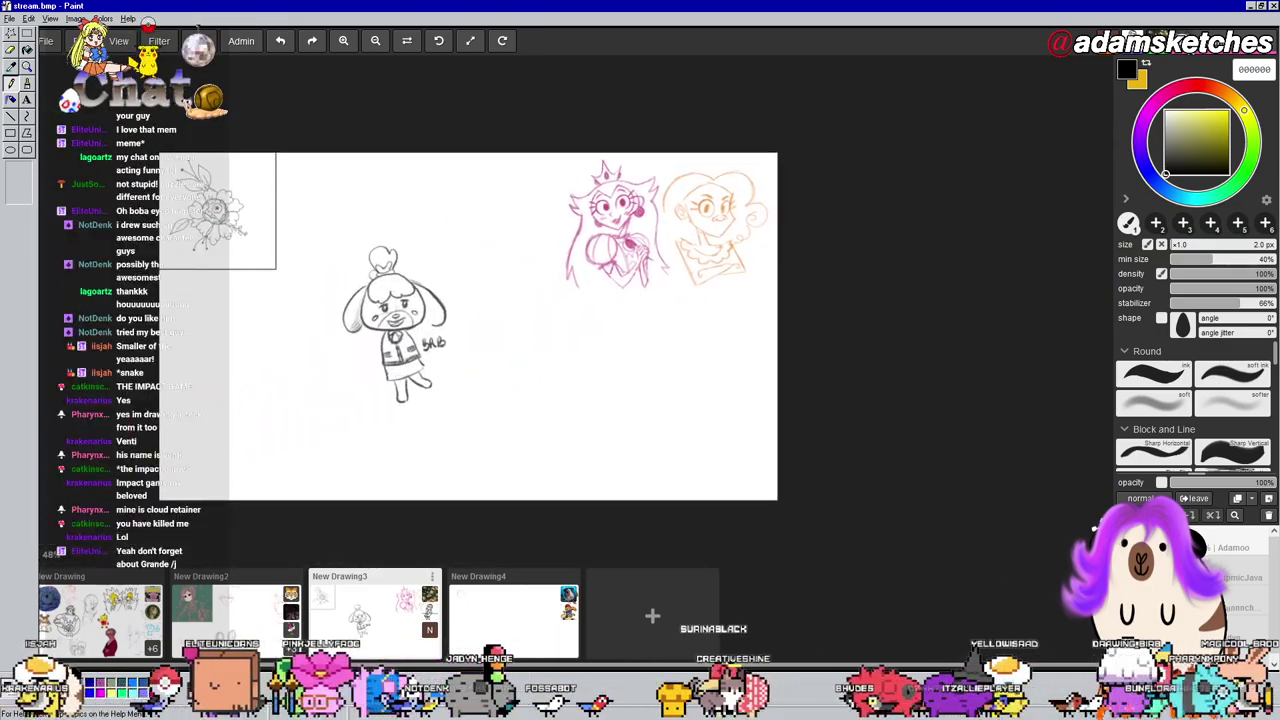
Review New Drawing4 and examine the brown dog character in the red-and-white shirt up close
{"action": "left_click", "coordinate": [478, 600]}
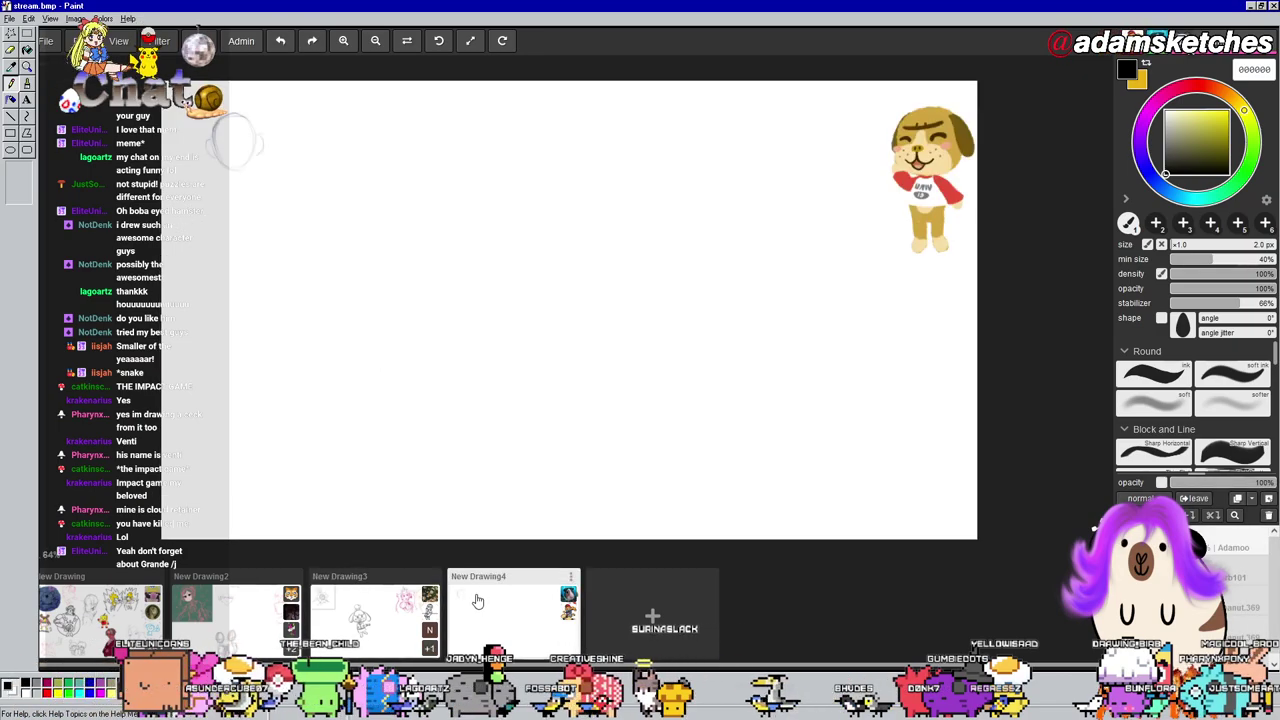
{"action": "left_click_drag", "start_coordinate": [563, 411], "coordinate": [206, 478]}
{"action": "scroll", "coordinate": [600, 270], "scroll_direction": "up", "scroll_amount": 5}
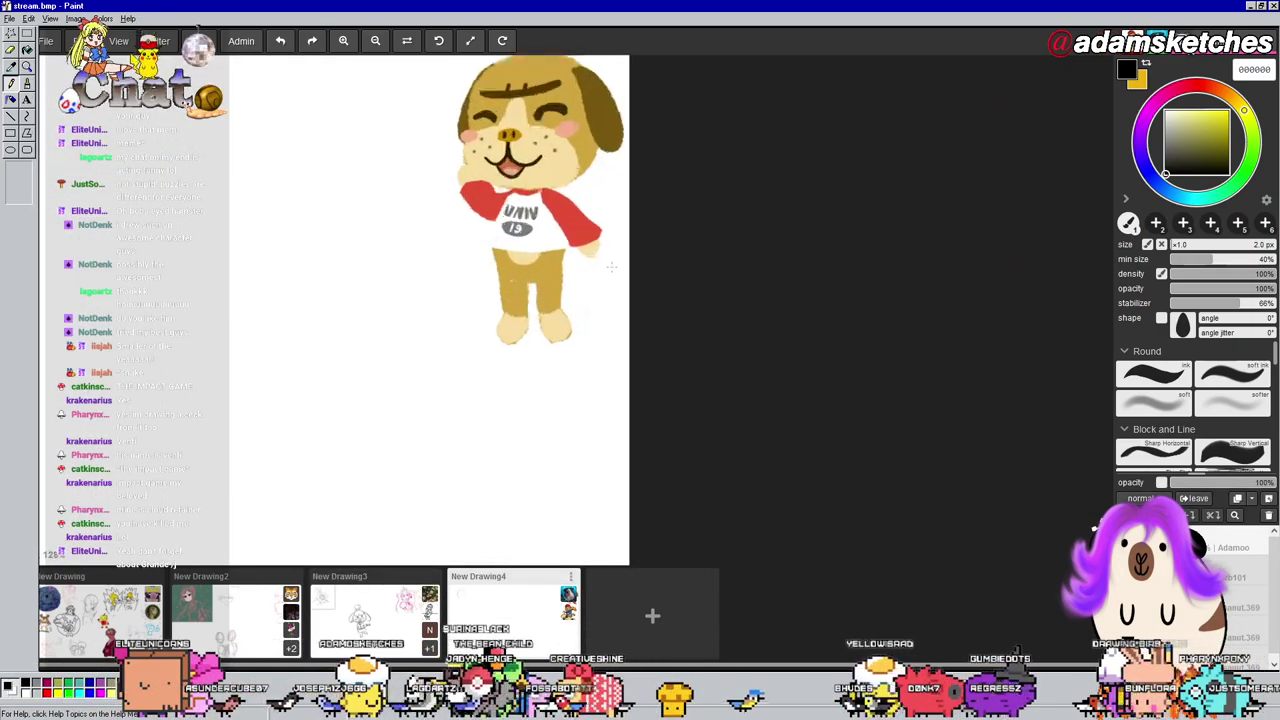
{"action": "left_click_drag", "start_coordinate": [600, 268], "coordinate": [566, 391]}
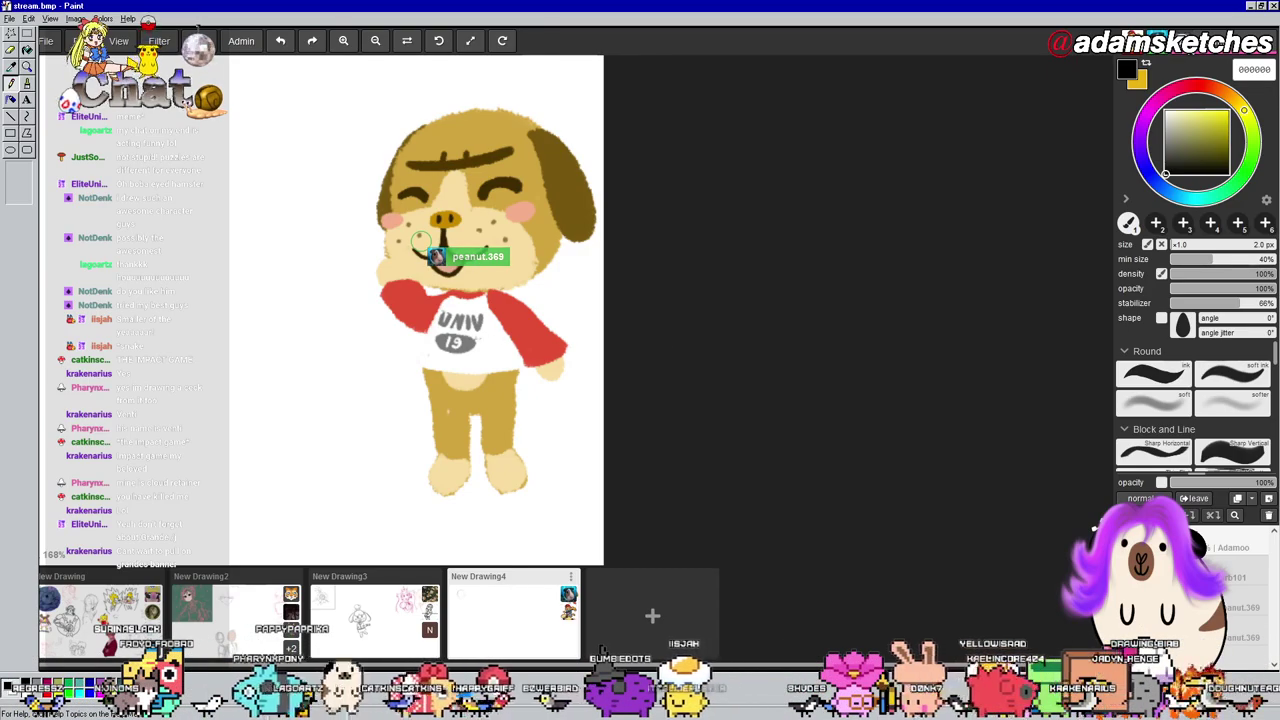
{"action": "scroll", "coordinate": [419, 326], "scroll_direction": "down", "scroll_amount": 6}
{"action": "left_click_drag", "start_coordinate": [309, 368], "coordinate": [623, 320]}
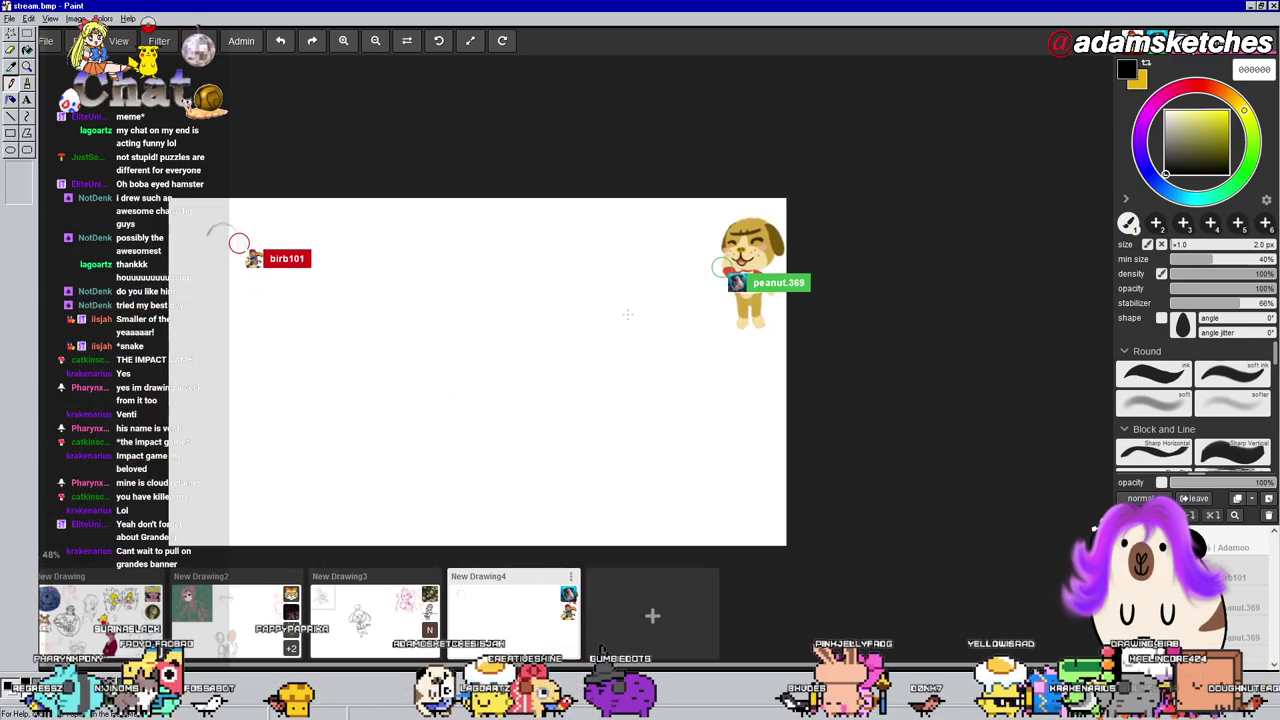
{"action": "scroll", "coordinate": [627, 314], "scroll_direction": "up", "scroll_amount": 3}
{"action": "scroll", "coordinate": [583, 301], "scroll_direction": "down", "scroll_amount": 4}
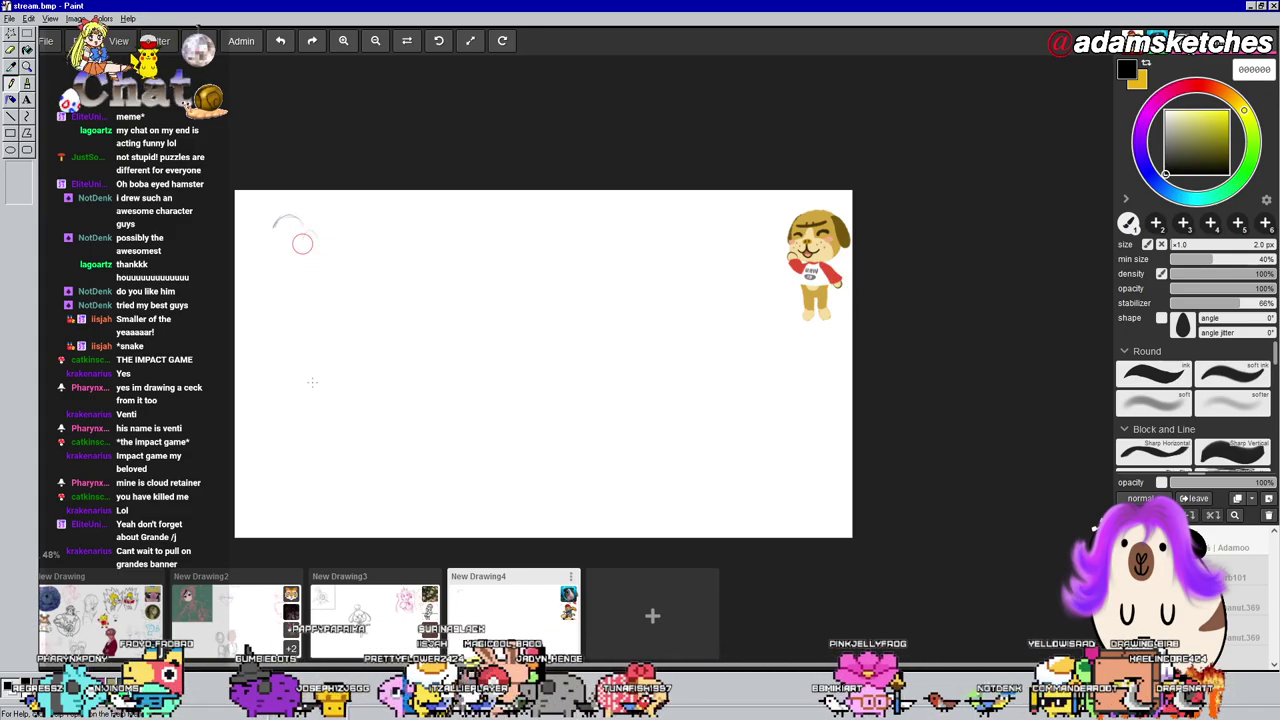
Return to the first drawing, rework the character's stomach center line, and darken the flaring hip line with the 2 px brush
{"action": "left_click", "coordinate": [100, 606]}
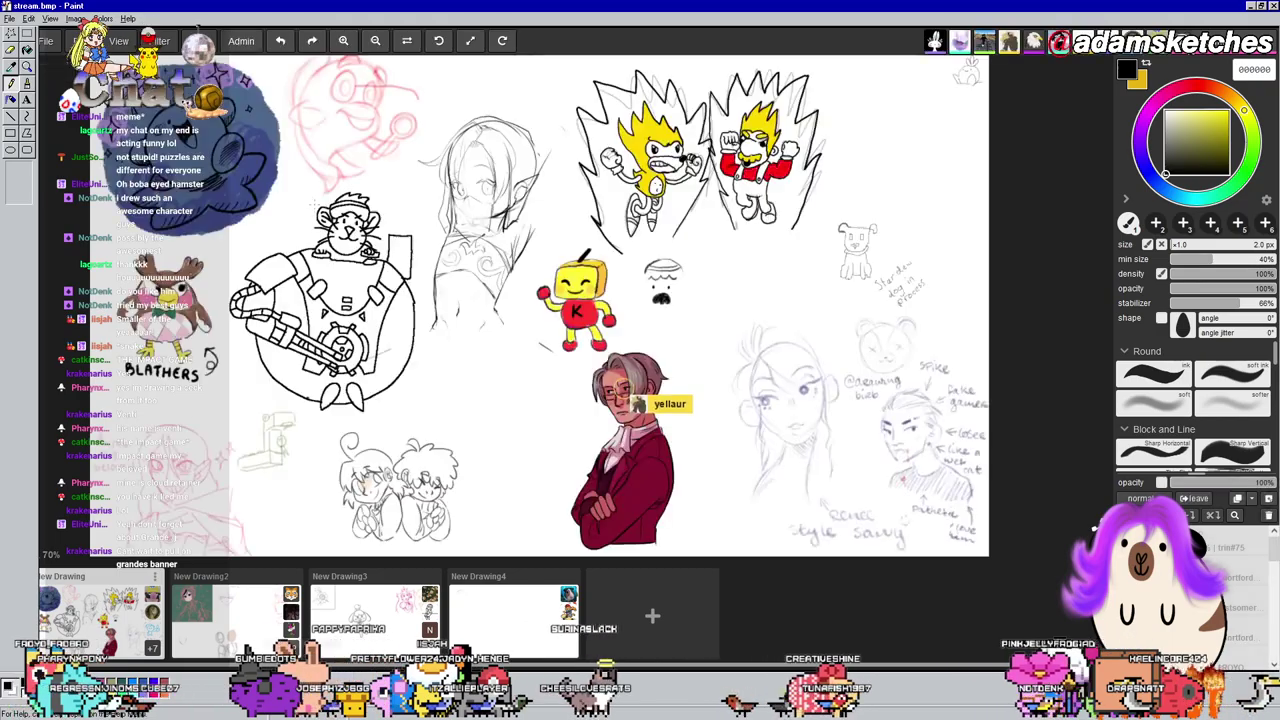
{"action": "scroll", "coordinate": [333, 218], "scroll_direction": "up", "scroll_amount": 3}
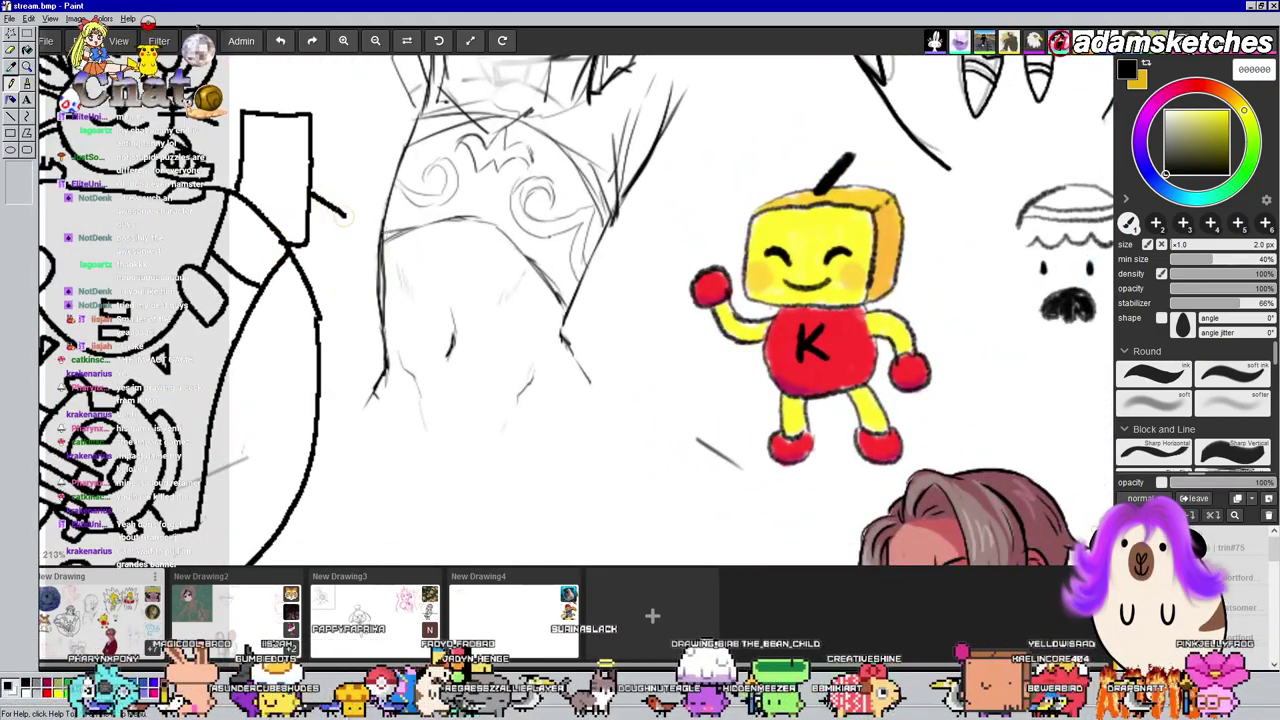
{"action": "key", "text": "e"}
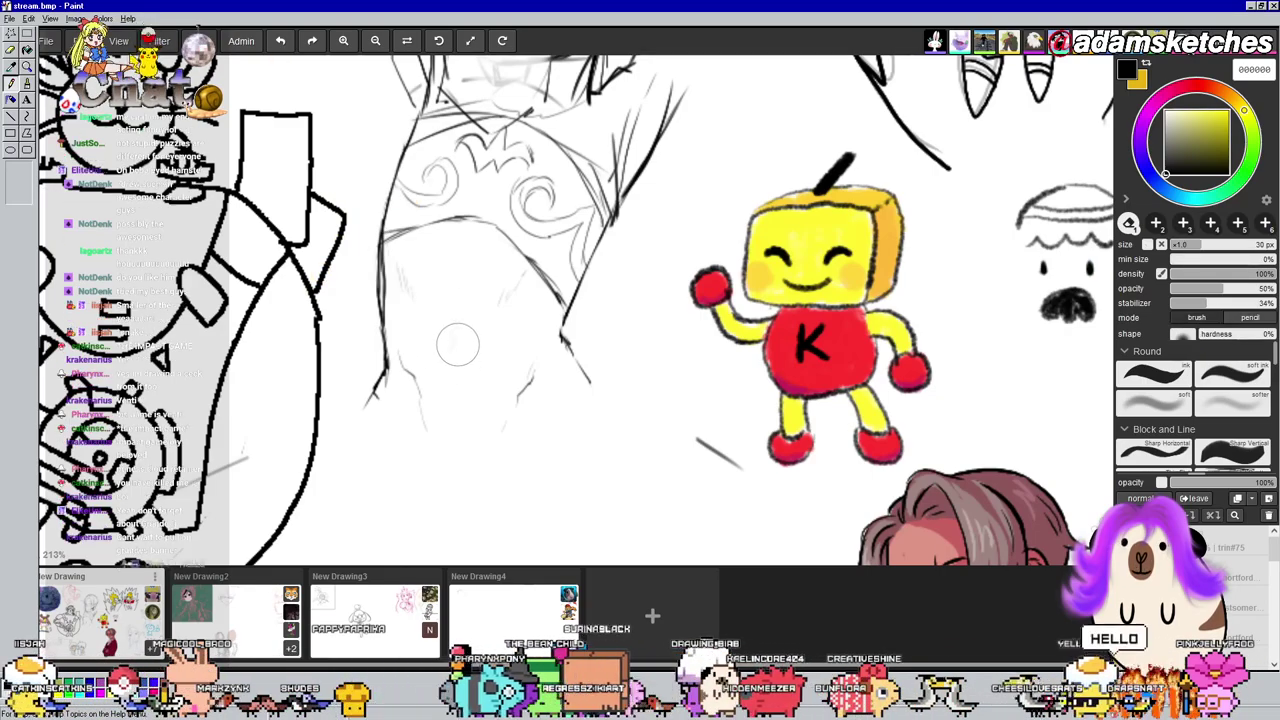
{"action": "key", "text": "b"}
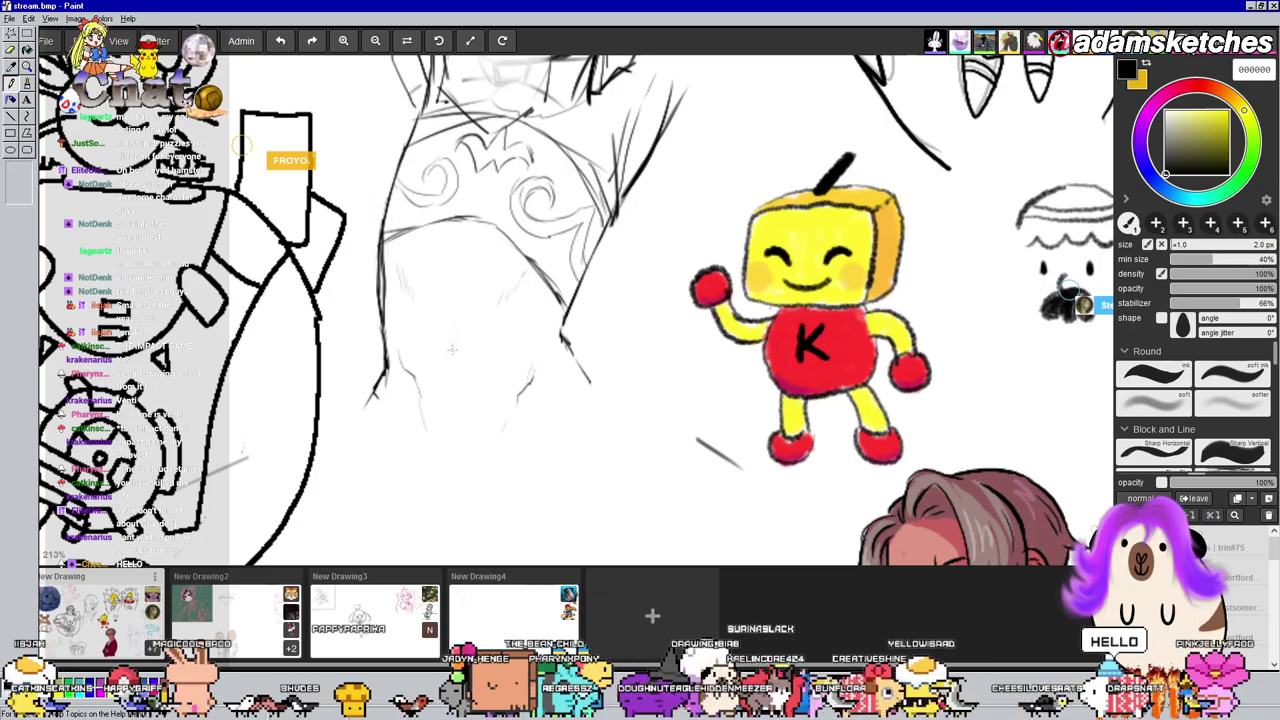
{"action": "left_click_drag", "start_coordinate": [1068, 290], "coordinate": [1088, 305]}
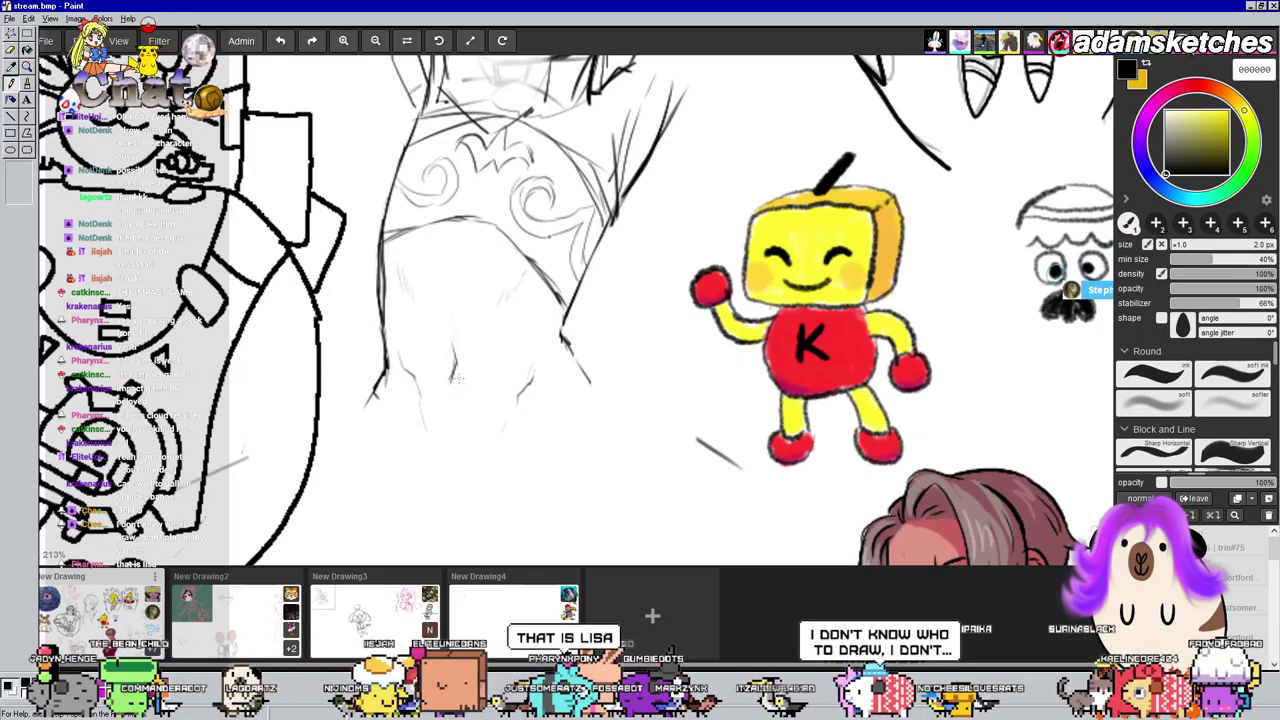
{"action": "left_click_drag", "start_coordinate": [635, 345], "coordinate": [675, 320]}
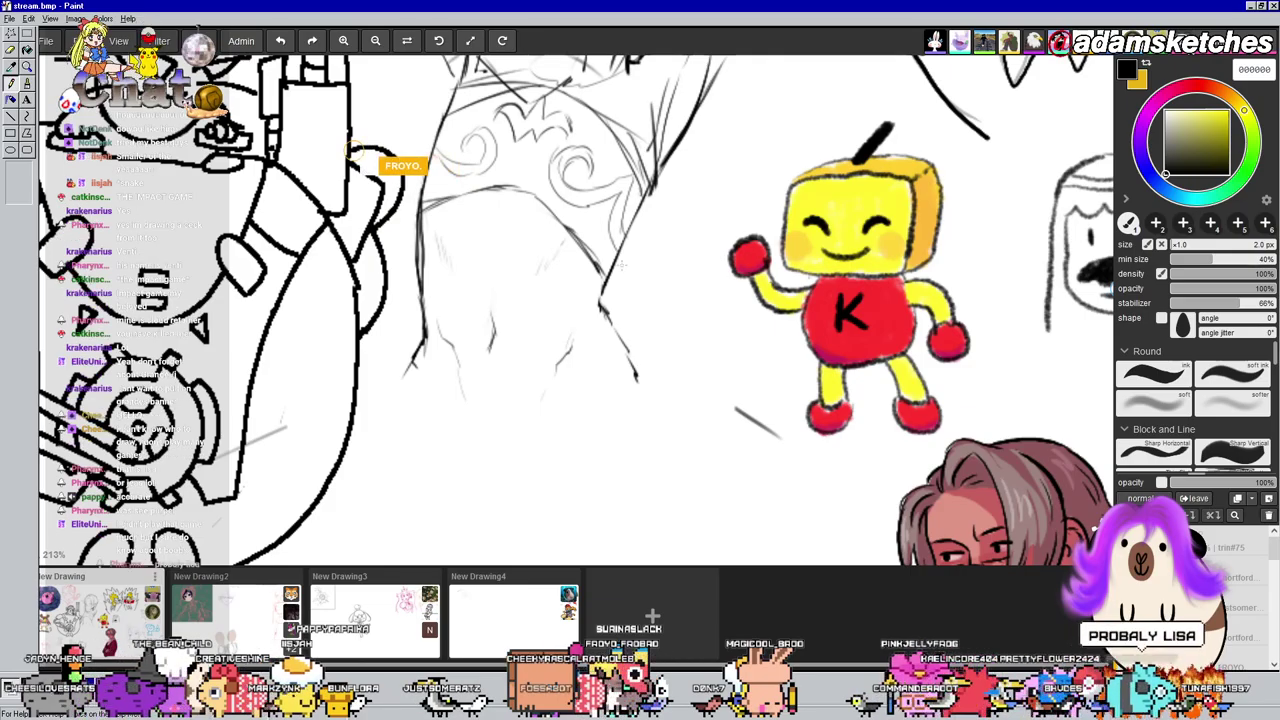
{"action": "left_click_drag", "start_coordinate": [625, 280], "coordinate": [814, 358]}
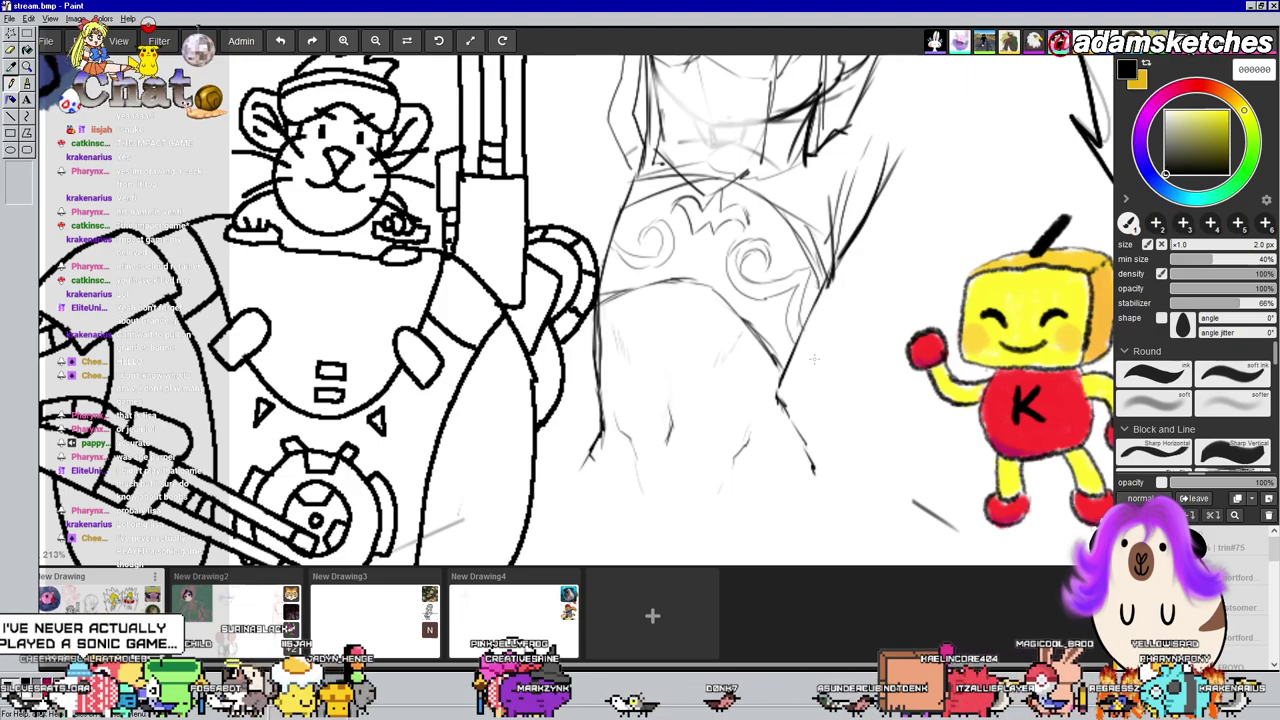
{"action": "mouse_move", "coordinate": [865, 367]}
{"action": "left_mouse_down"}
{"action": "mouse_move", "coordinate": [849, 323]}
{"action": "mouse_move", "coordinate": [856, 279]}
{"action": "mouse_move", "coordinate": [762, 254]}
{"action": "left_mouse_up"}
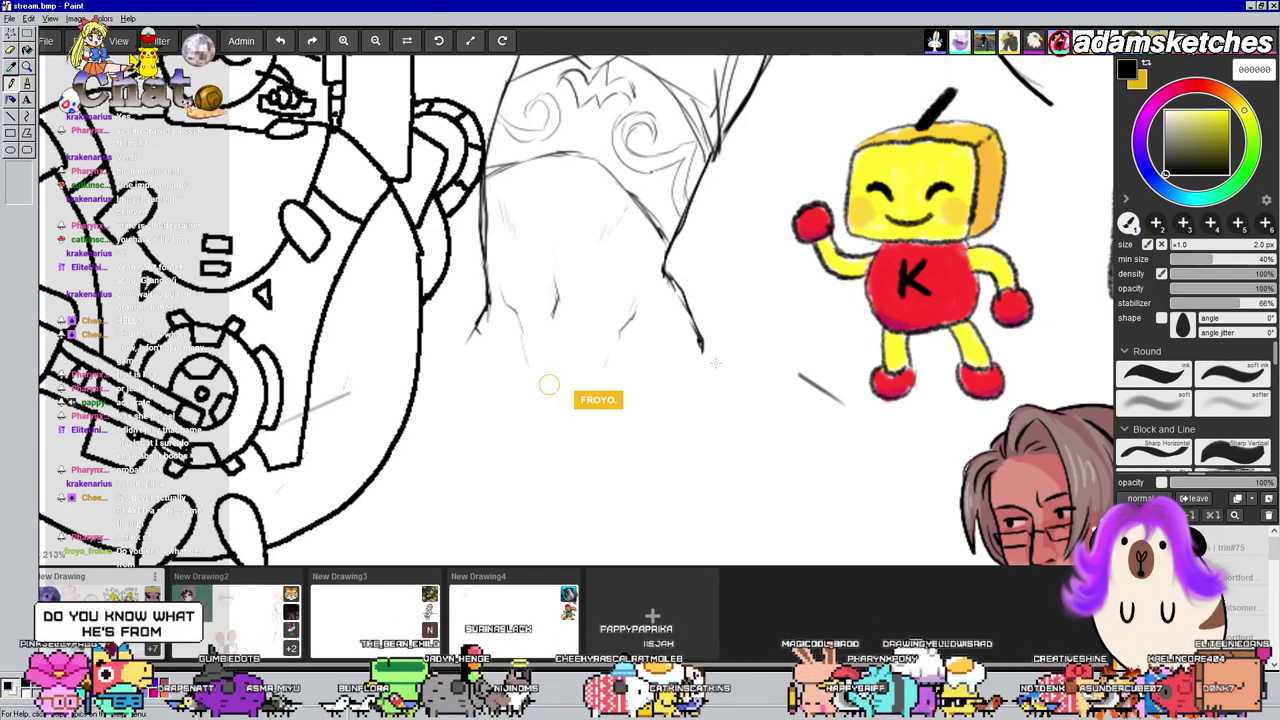
Survey the neighboring sketches on the shared canvas and examine the mustached KING figure in the headscarf up close
{"action": "scroll", "coordinate": [320, 241], "scroll_direction": "down", "scroll_amount": 3}
{"action": "left_click_drag", "start_coordinate": [280, 200], "coordinate": [364, 234]}
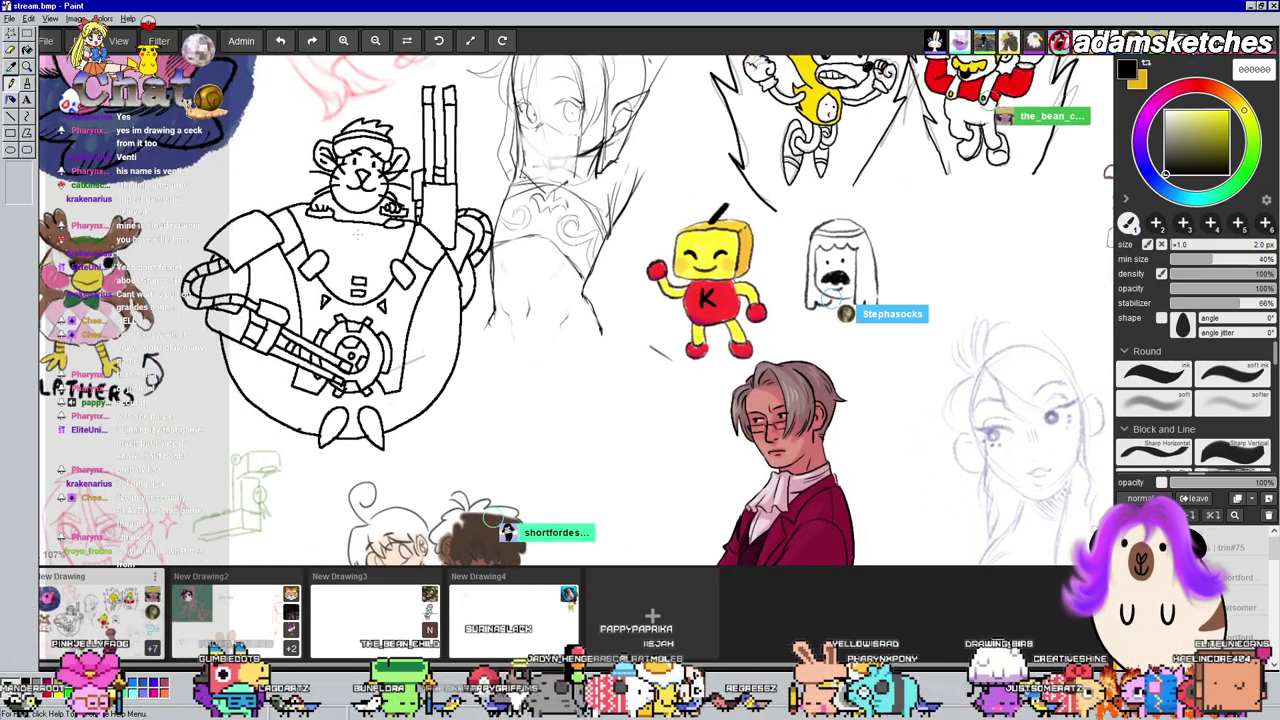
{"action": "scroll", "coordinate": [364, 235], "scroll_direction": "down", "scroll_amount": 2}
{"action": "left_click_drag", "start_coordinate": [364, 235], "coordinate": [405, 245]}
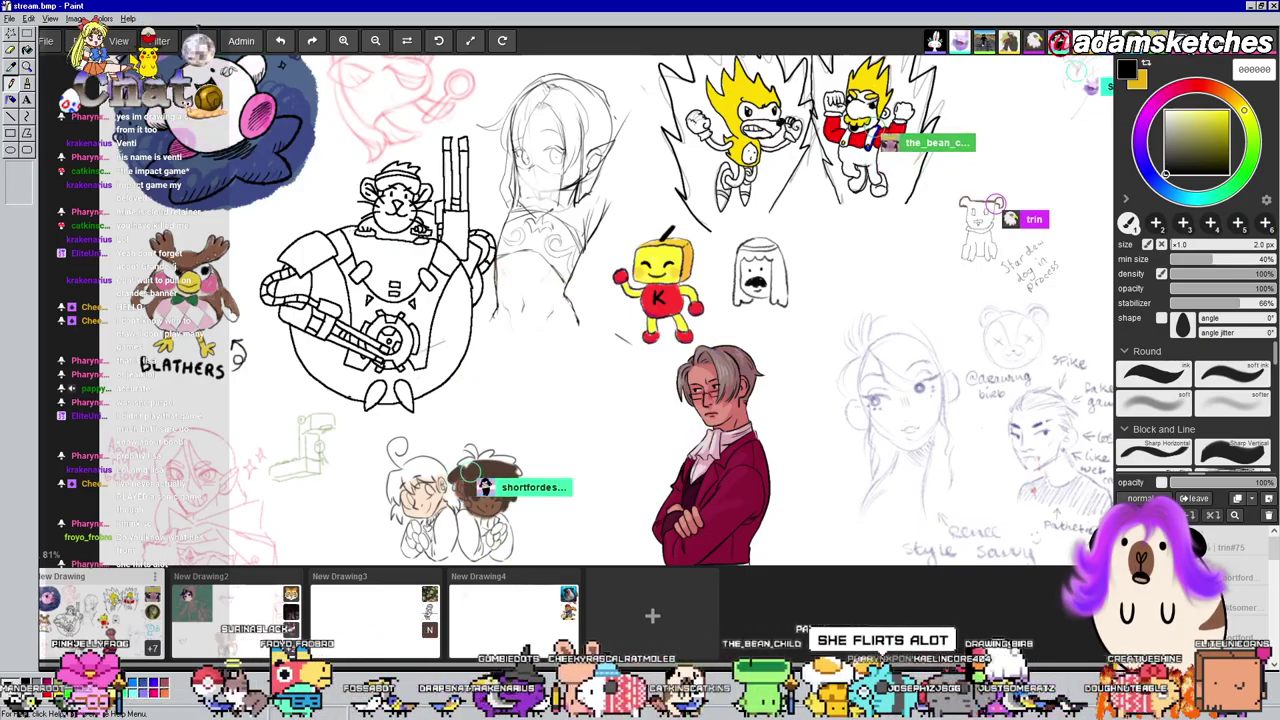
{"action": "scroll", "coordinate": [390, 265], "scroll_direction": "down", "scroll_amount": 1}
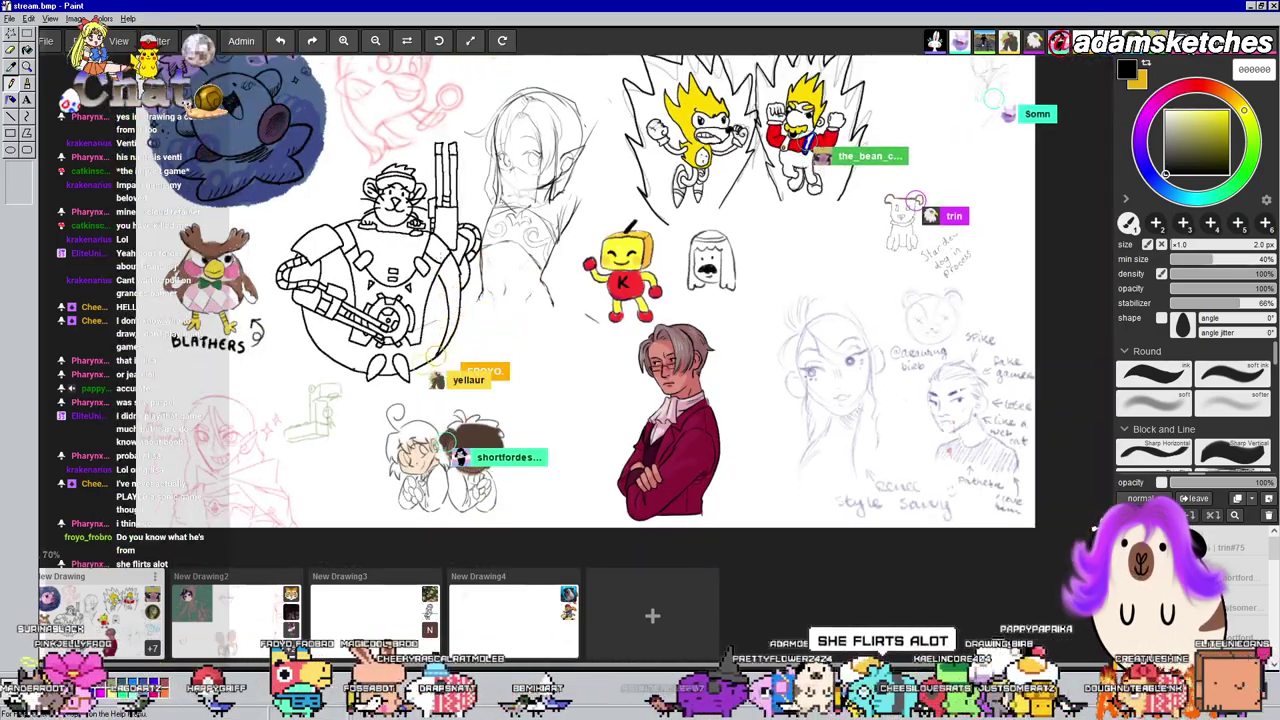
{"action": "scroll", "coordinate": [542, 170], "scroll_direction": "up", "scroll_amount": 3}
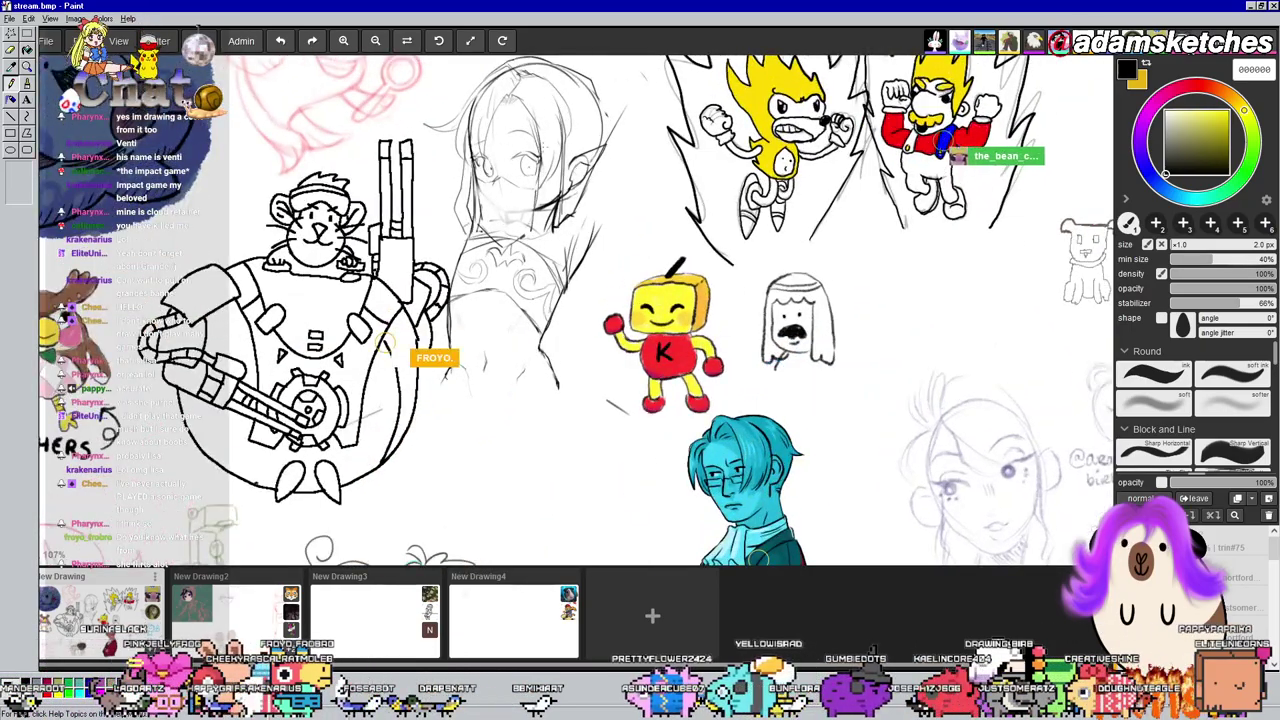
{"action": "scroll", "coordinate": [556, 228], "scroll_direction": "down", "scroll_amount": 2}
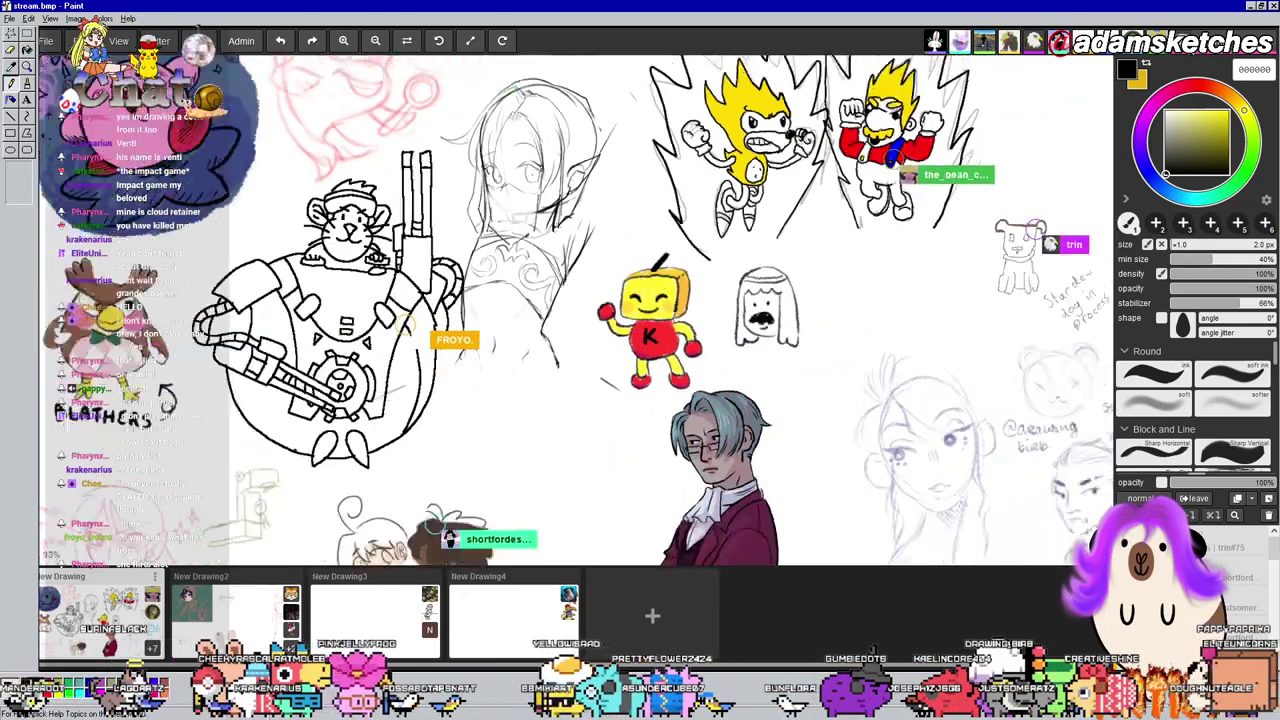
{"action": "scroll", "coordinate": [660, 295], "scroll_direction": "up", "scroll_amount": 8}
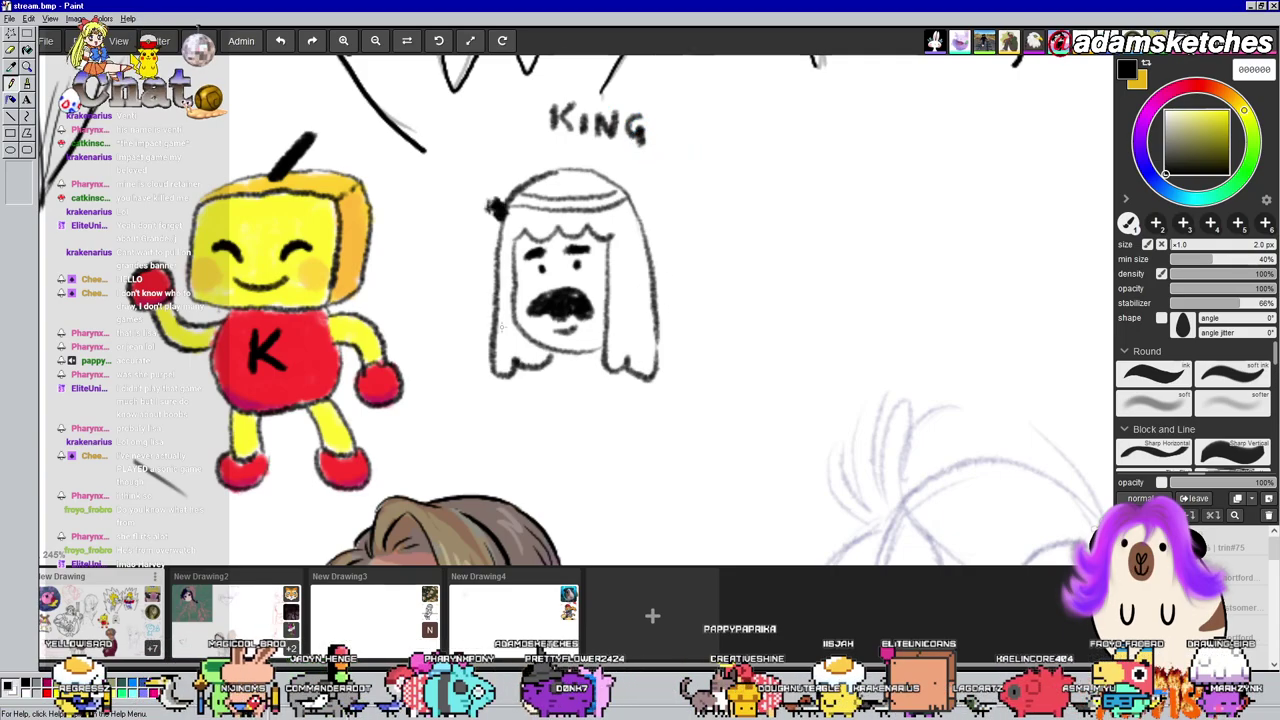
{"action": "scroll", "coordinate": [502, 326], "scroll_direction": "down", "scroll_amount": 5}
{"action": "left_click_drag", "start_coordinate": [502, 326], "coordinate": [865, 306]}
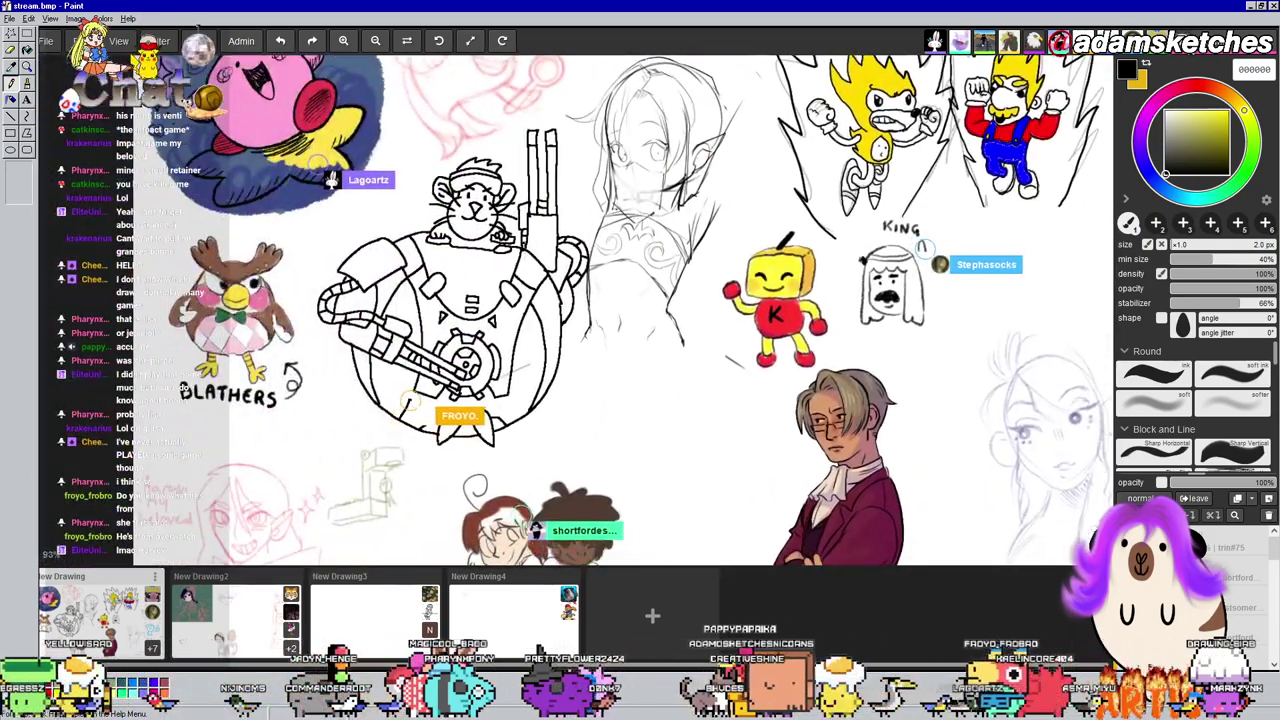
Extend the character's raised arm with a long forearm outline and start sketching the hand near its upper end
{"action": "scroll", "coordinate": [457, 290], "scroll_direction": "up", "scroll_amount": 1}
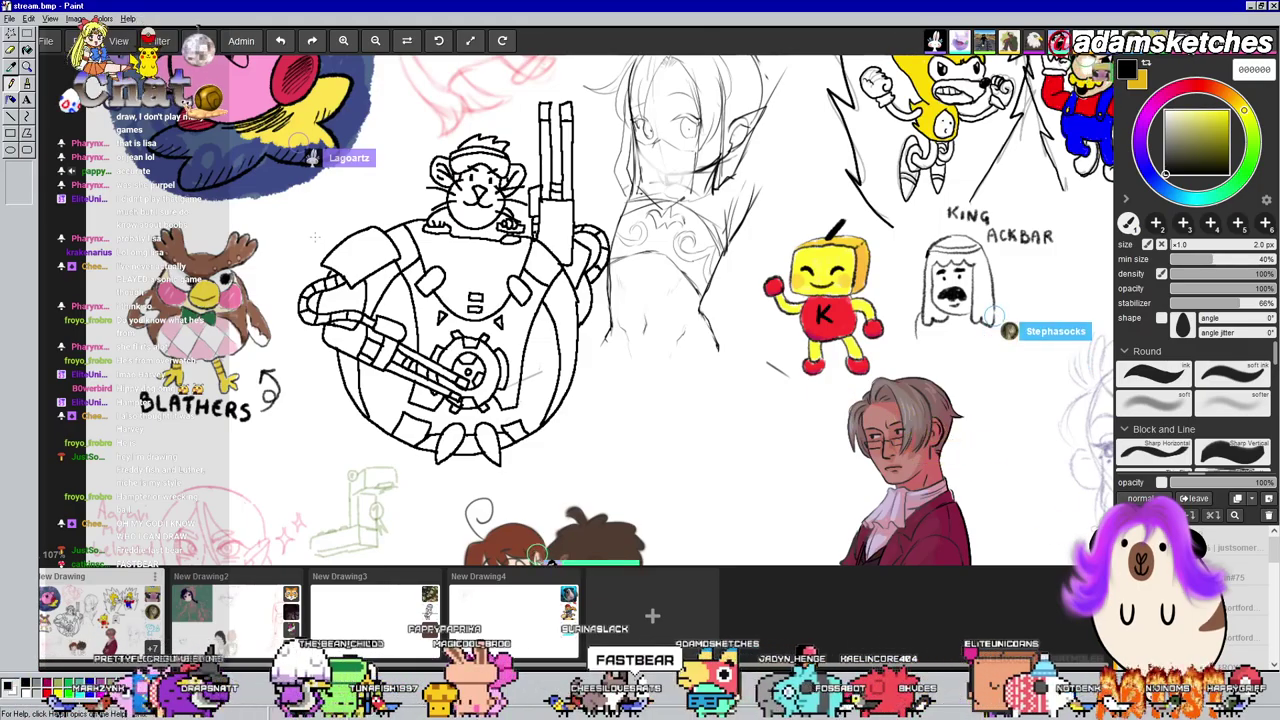
{"action": "left_click_drag", "start_coordinate": [720, 329], "coordinate": [663, 409]}
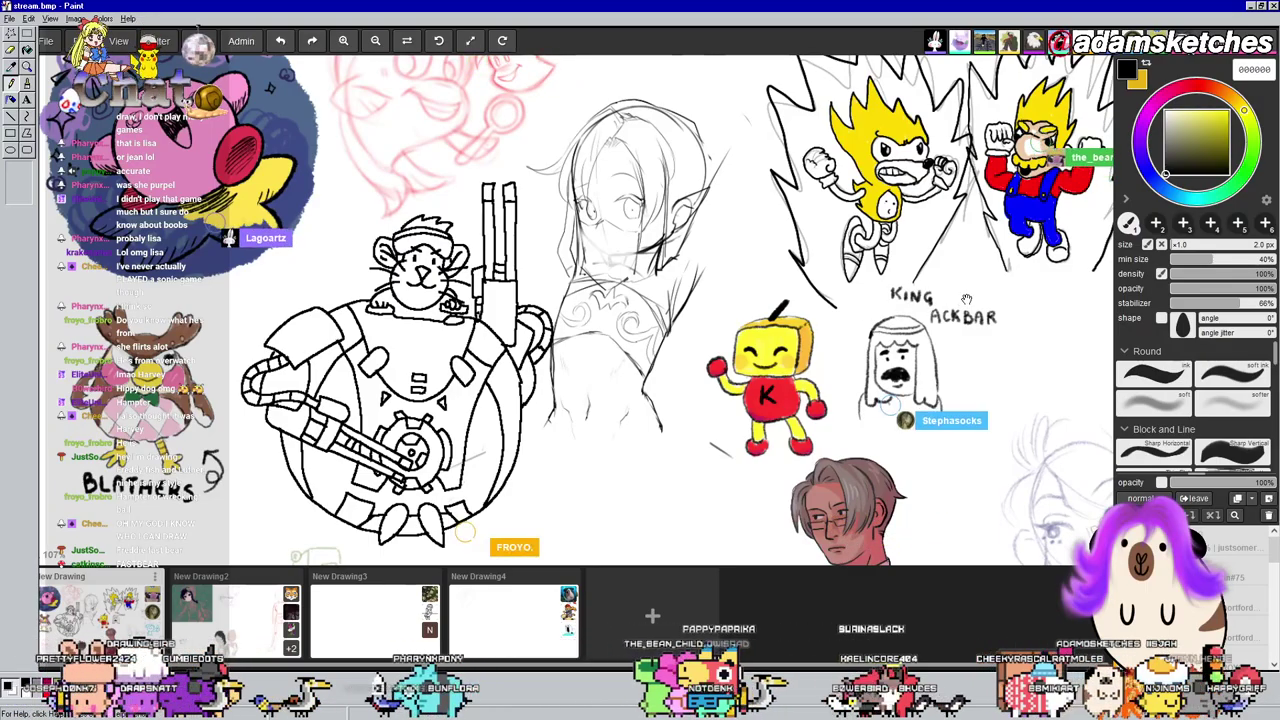
{"action": "left_click_drag", "start_coordinate": [966, 299], "coordinate": [916, 337]}
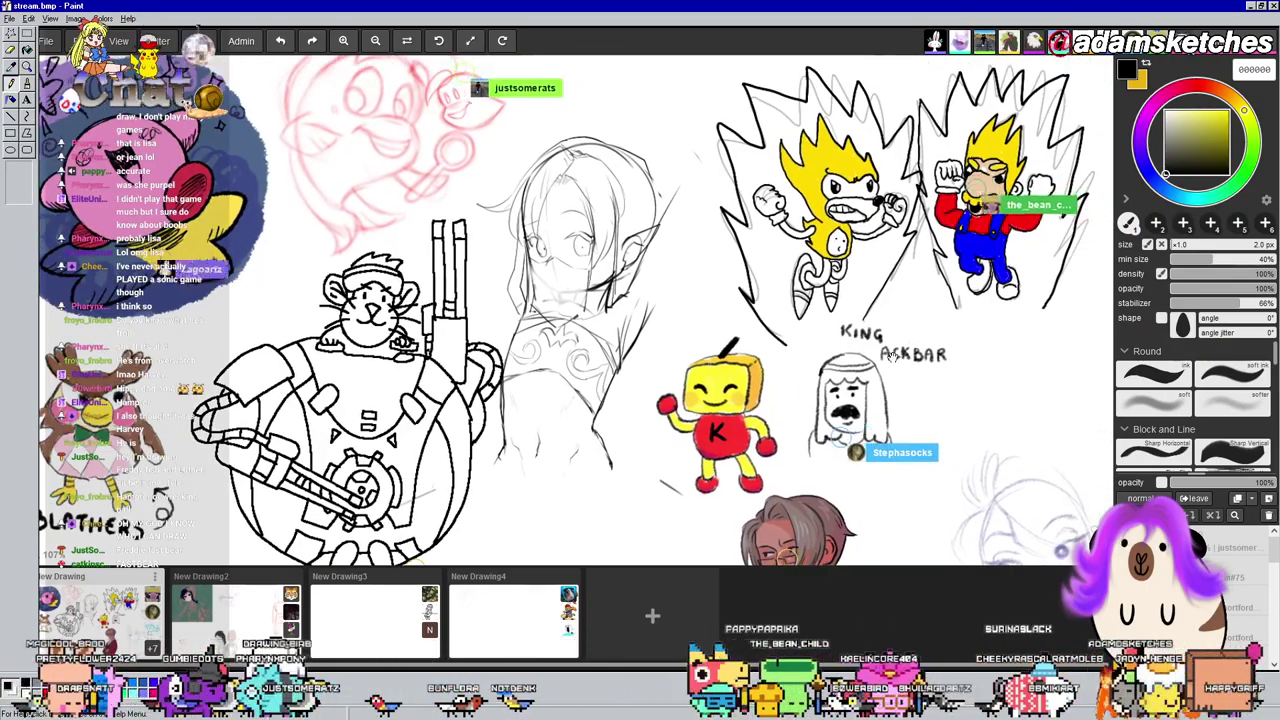
{"action": "left_click_drag", "start_coordinate": [644, 224], "coordinate": [640, 282]}
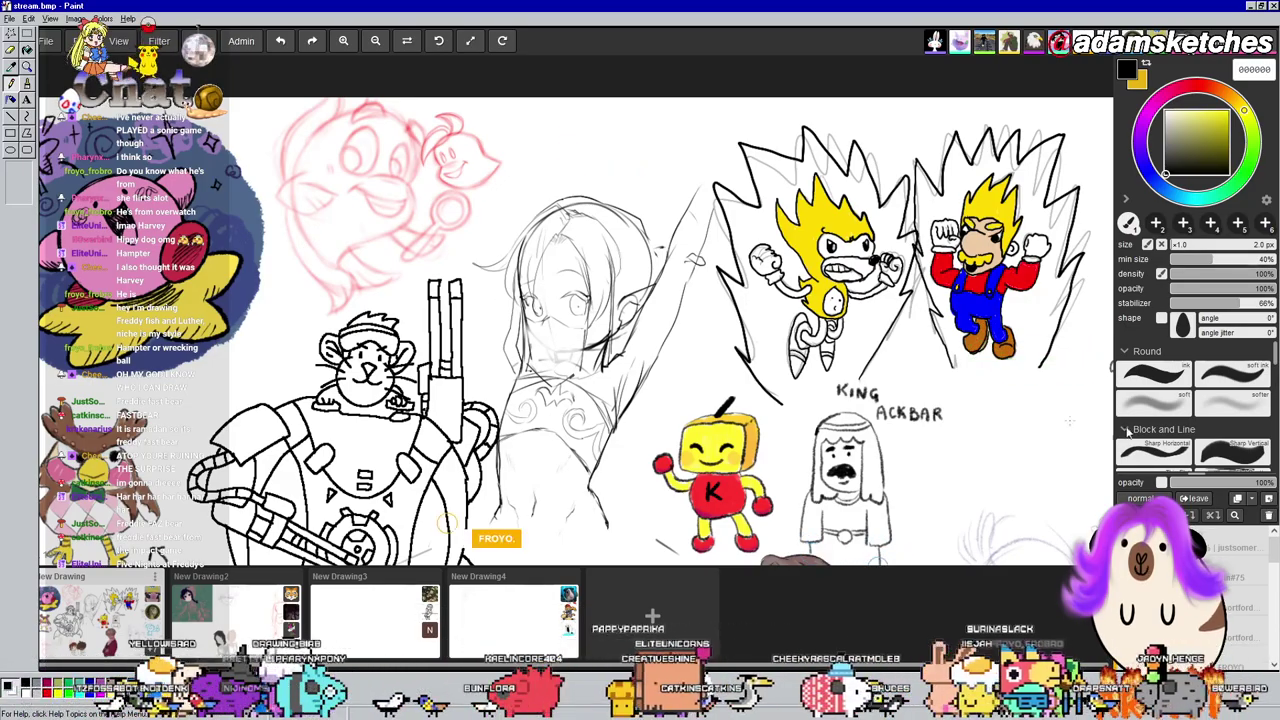
Sketch the curled fingers and elongated fingertip gripping the raised forearm with the 2 px brush
{"action": "scroll", "coordinate": [726, 267], "scroll_direction": "up", "scroll_amount": 5}
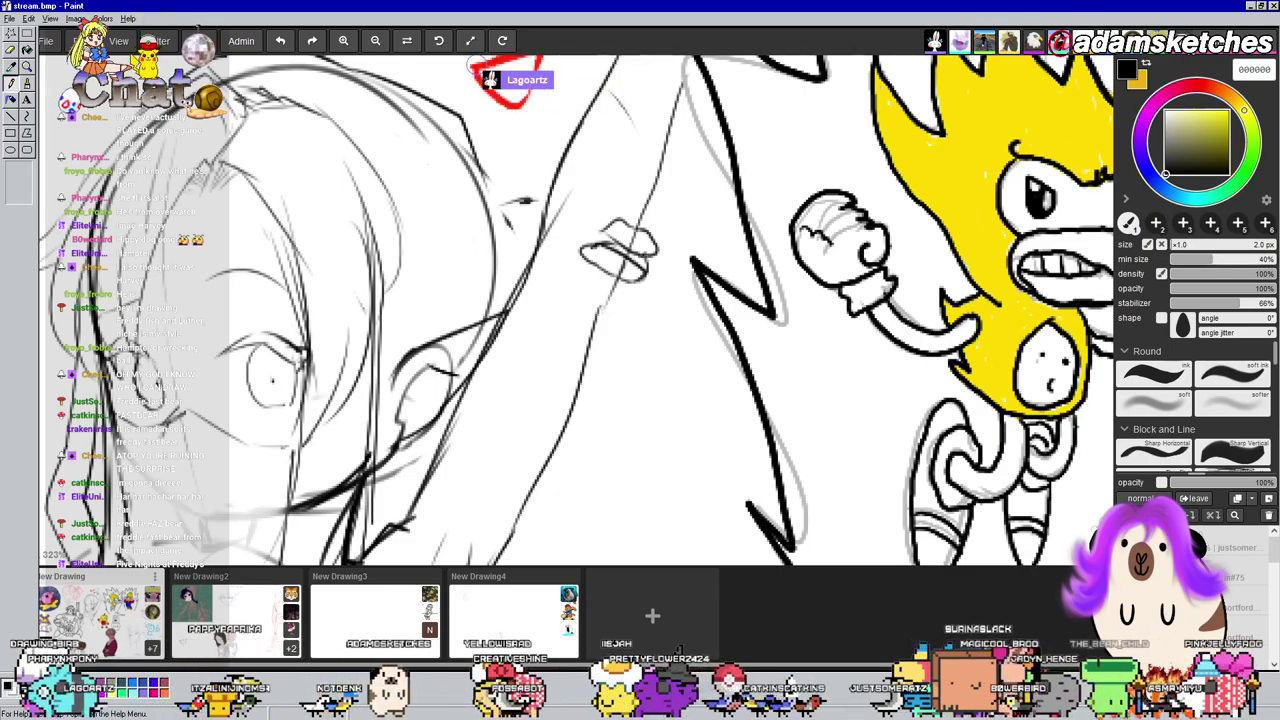
{"action": "left_click_drag", "start_coordinate": [642, 272], "coordinate": [685, 266]}
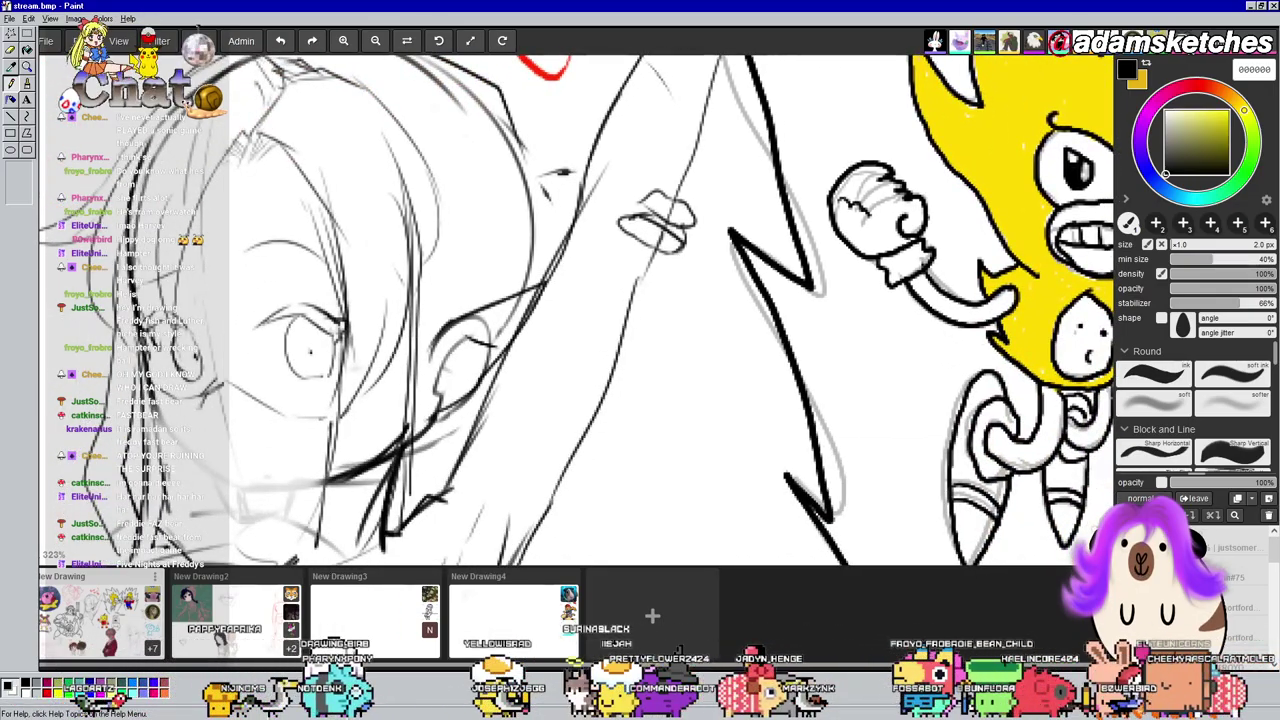
{"action": "left_click_drag", "start_coordinate": [566, 388], "coordinate": [617, 334]}
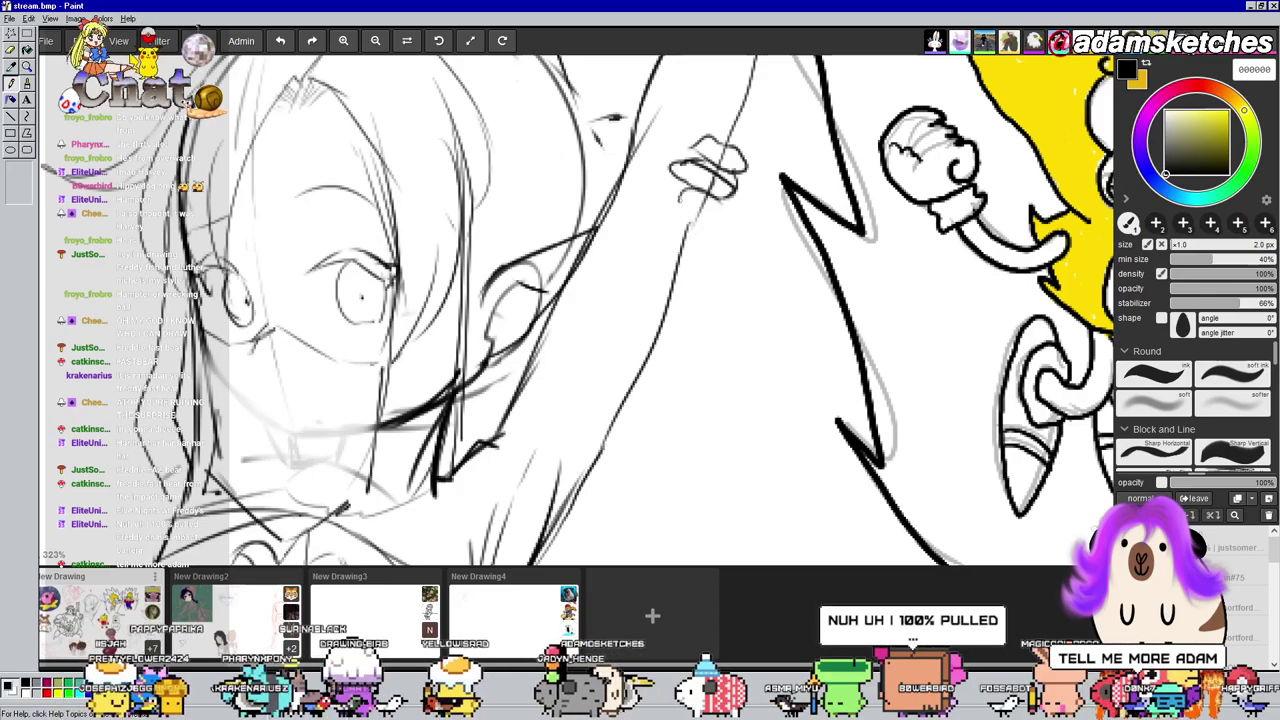
{"action": "left_click_drag", "start_coordinate": [700, 192], "coordinate": [734, 236]}
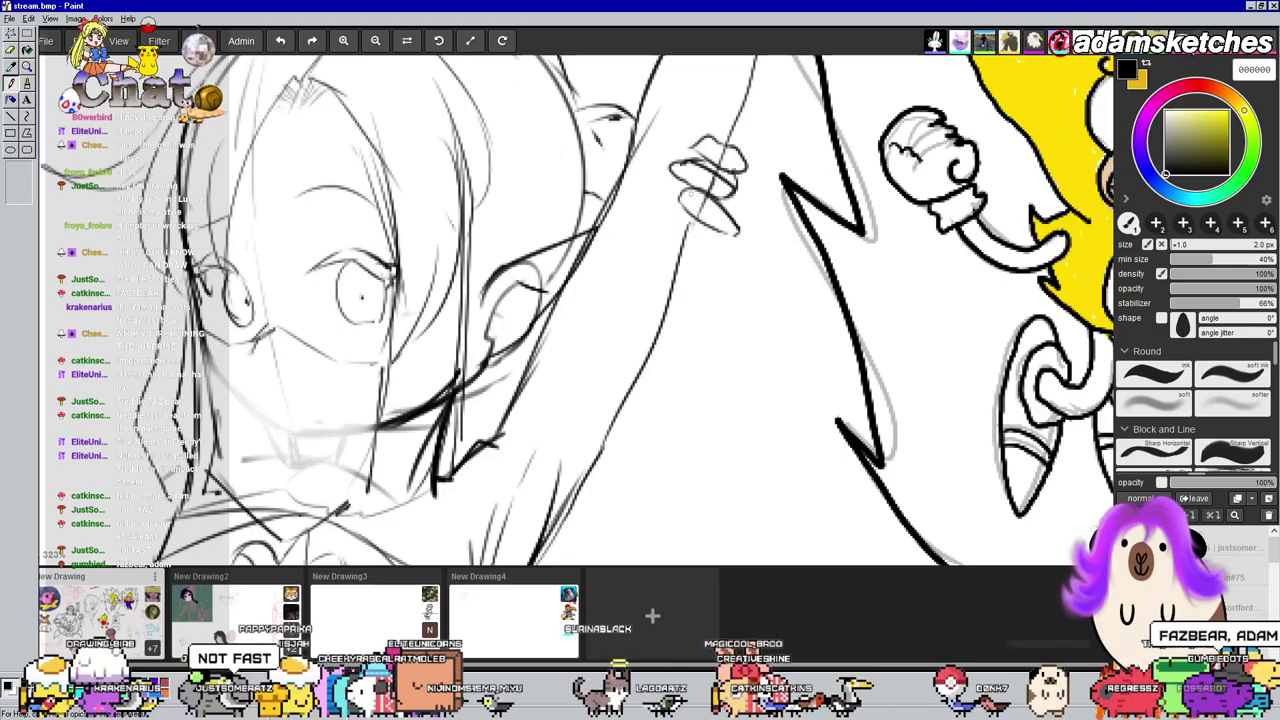
{"action": "mouse_move", "coordinate": [684, 220]}
{"action": "left_mouse_down"}
{"action": "mouse_move", "coordinate": [743, 286]}
{"action": "mouse_move", "coordinate": [779, 238]}
{"action": "mouse_move", "coordinate": [678, 230]}
{"action": "mouse_move", "coordinate": [745, 302]}
{"action": "left_mouse_up"}
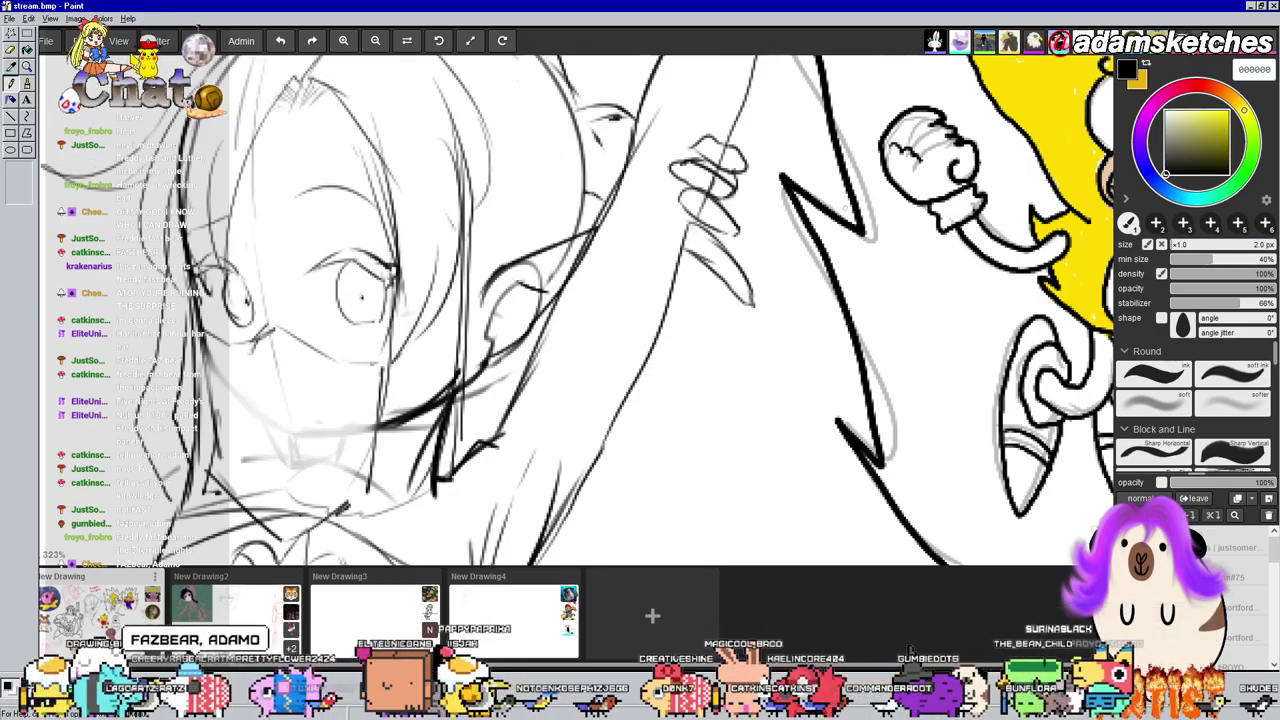
Examine the red handwritten Freddy FazBear note above the character's head and the surrounding sketches on the shared canvas
{"action": "scroll", "coordinate": [697, 223], "scroll_direction": "down", "scroll_amount": 5}
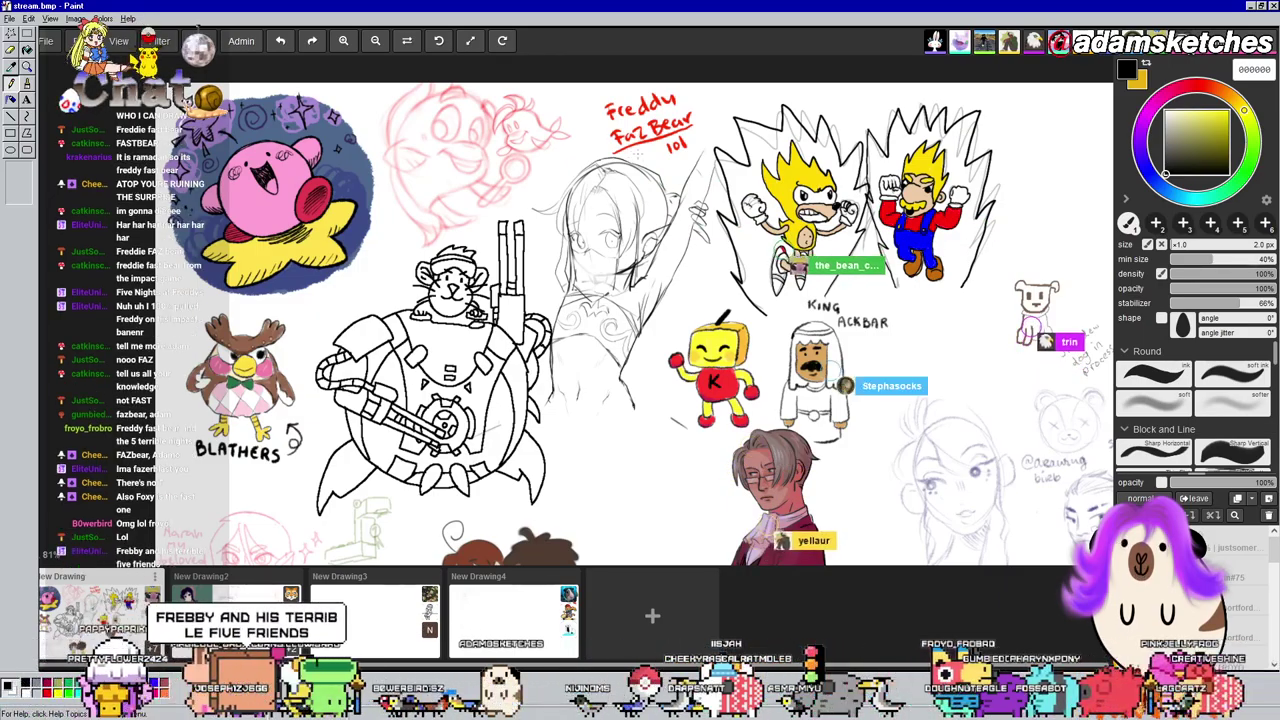
{"action": "scroll", "coordinate": [695, 88], "scroll_direction": "up", "scroll_amount": 3}
{"action": "scroll", "coordinate": [695, 88], "scroll_direction": "up", "scroll_amount": 2}
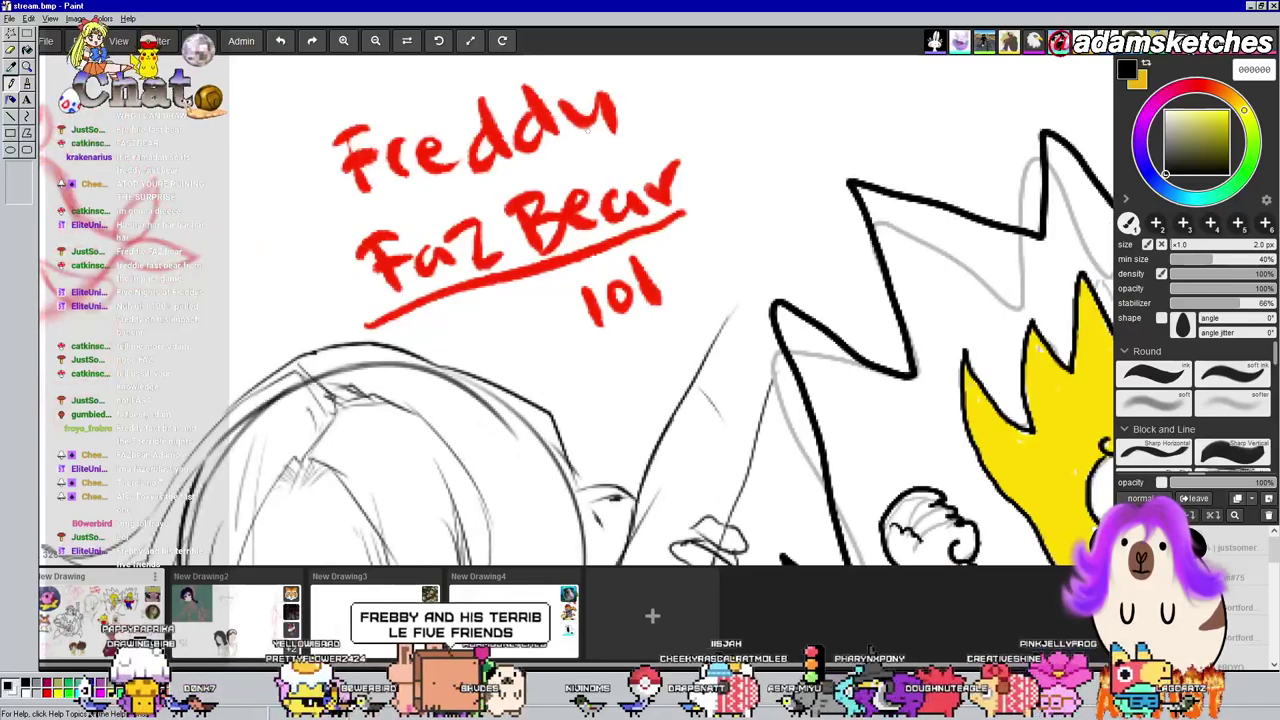
{"action": "scroll", "coordinate": [583, 120], "scroll_direction": "down", "scroll_amount": 1}
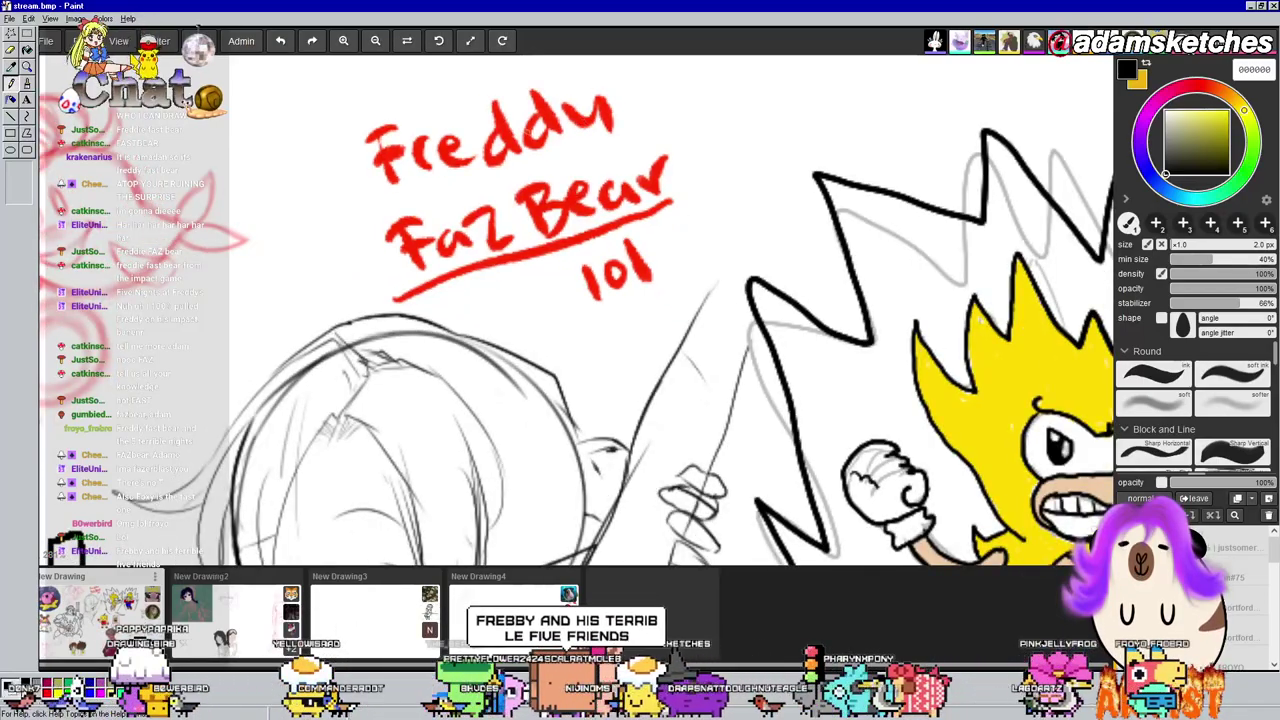
{"action": "scroll", "coordinate": [525, 131], "scroll_direction": "down", "scroll_amount": 1}
{"action": "scroll", "coordinate": [555, 192], "scroll_direction": "down", "scroll_amount": 1}
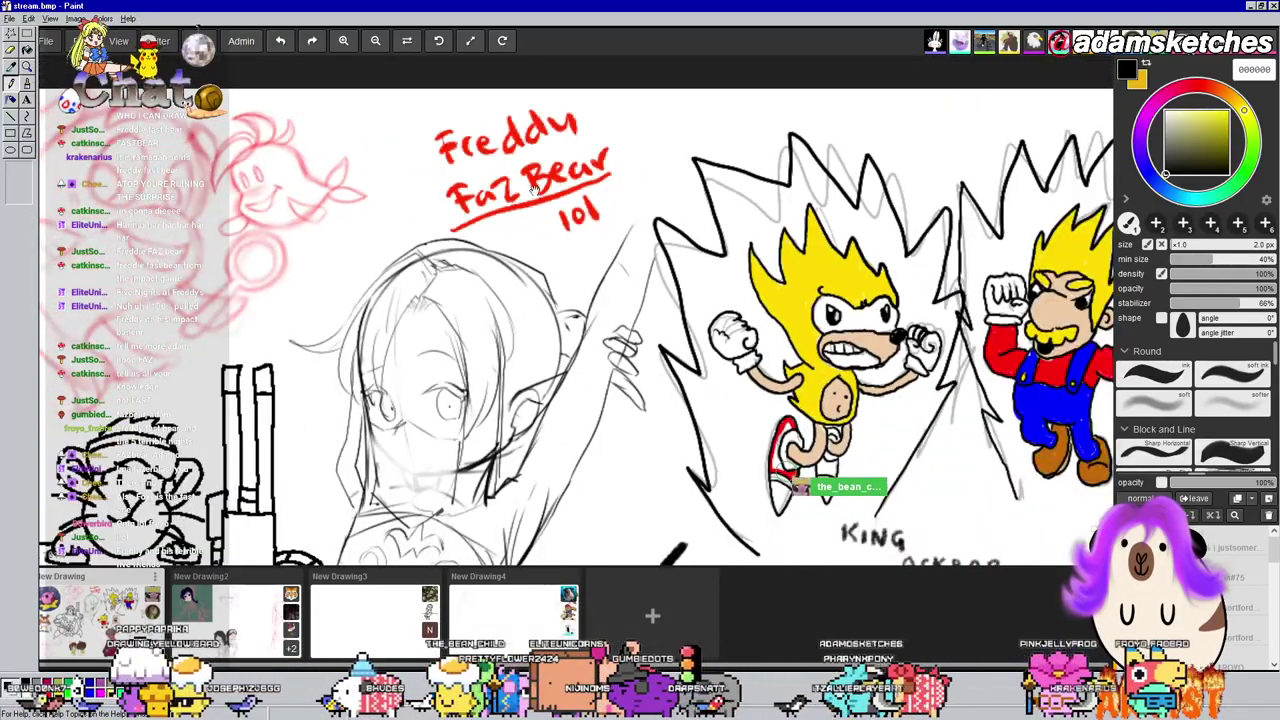
{"action": "scroll", "coordinate": [555, 192], "scroll_direction": "up", "scroll_amount": 1}
{"action": "scroll", "coordinate": [555, 192], "scroll_direction": "down", "scroll_amount": 1}
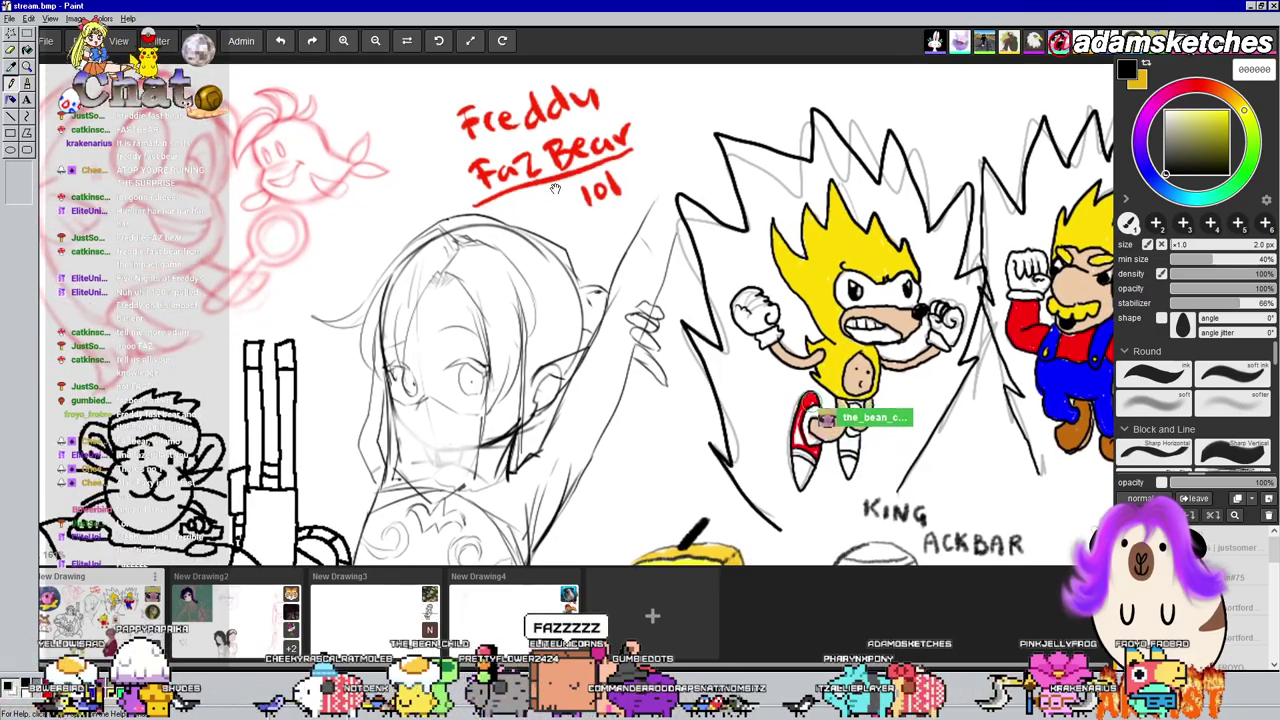
Return to the masked character's face and darken the upper lash lines of the eyes
{"action": "scroll", "coordinate": [555, 190], "scroll_direction": "up", "scroll_amount": 1}
{"action": "left_click_drag", "start_coordinate": [555, 189], "coordinate": [611, 31]}
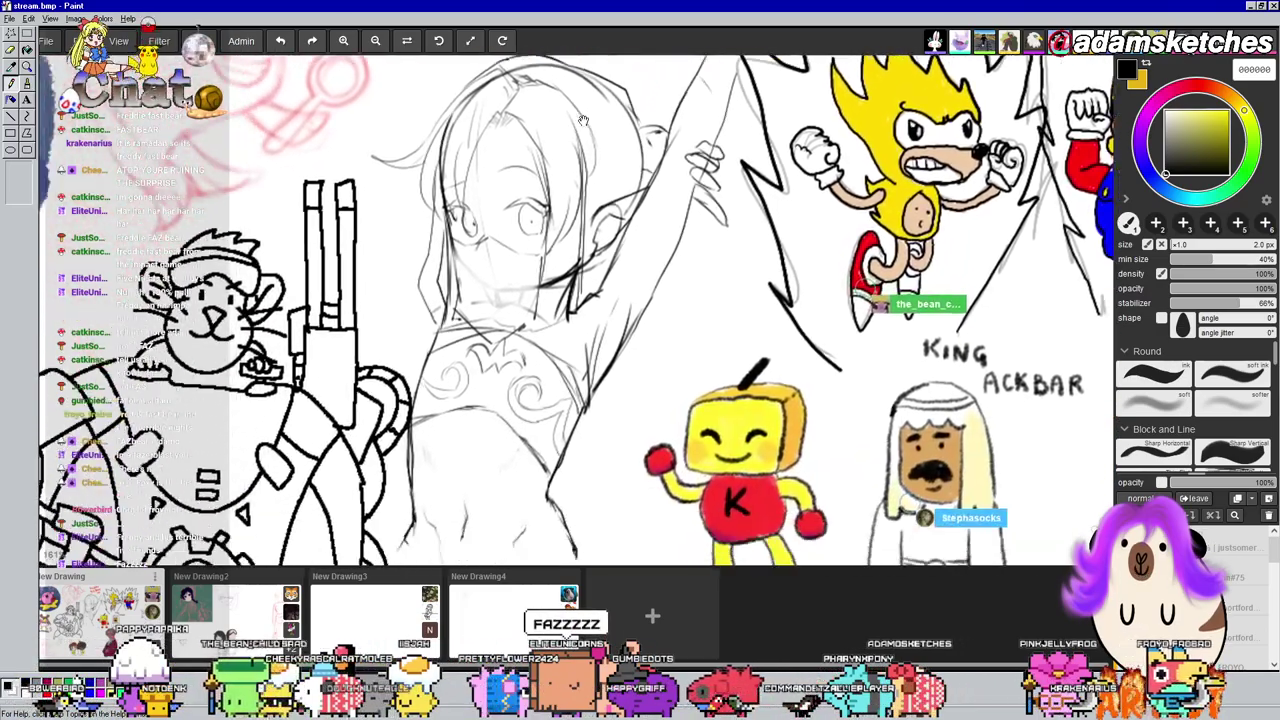
{"action": "scroll", "coordinate": [486, 236], "scroll_direction": "up", "scroll_amount": 3}
{"action": "scroll", "coordinate": [558, 207], "scroll_direction": "down", "scroll_amount": 1}
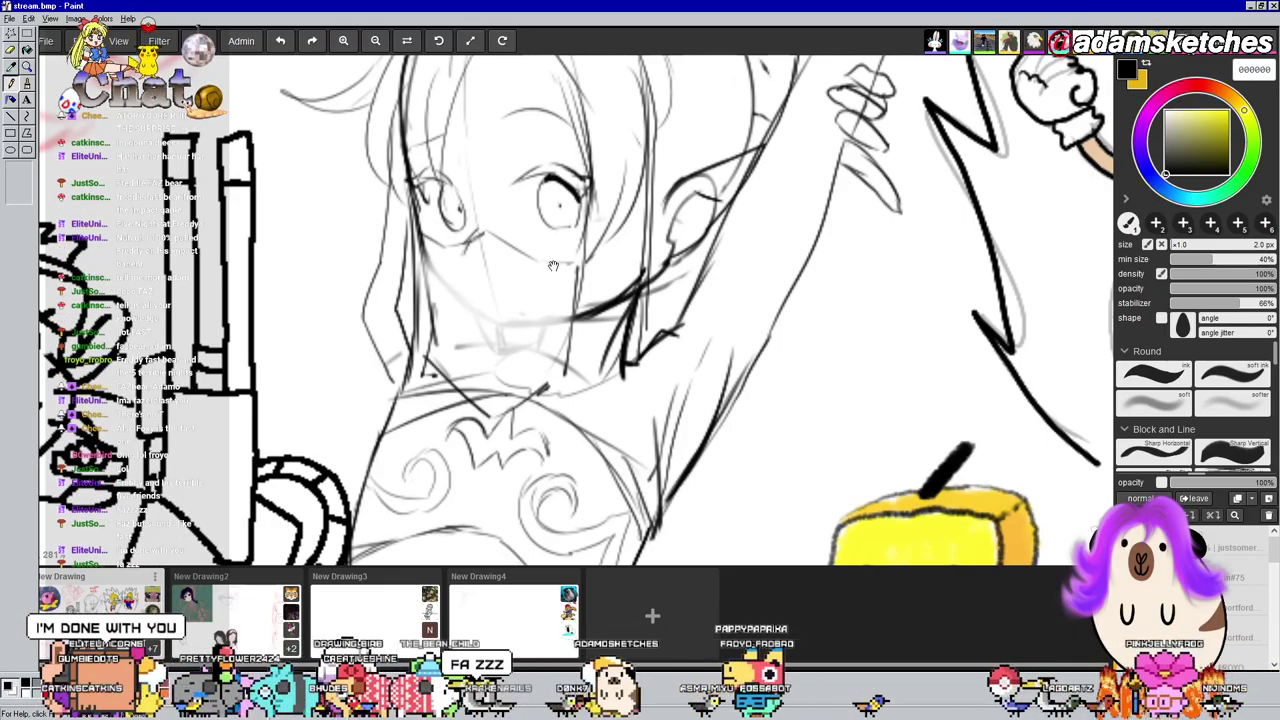
{"action": "left_click_drag", "start_coordinate": [441, 289], "coordinate": [504, 289]}
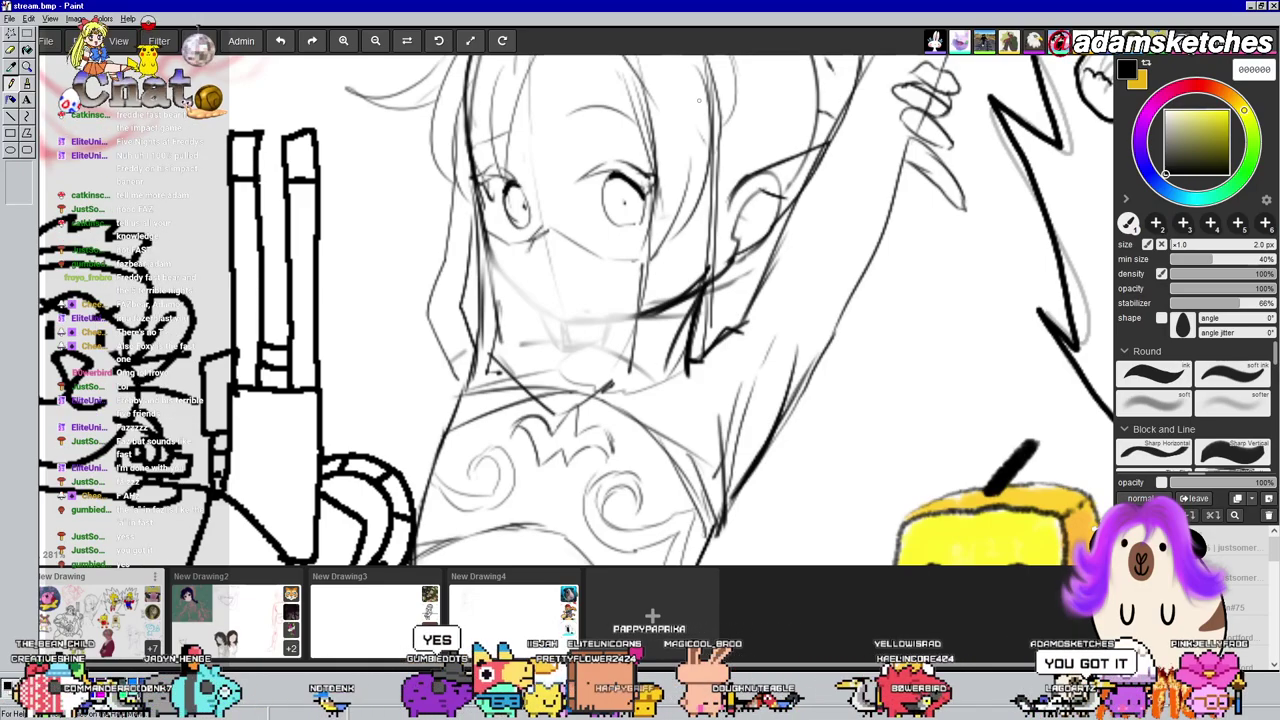
{"action": "left_click_drag", "start_coordinate": [647, 248], "coordinate": [675, 191]}
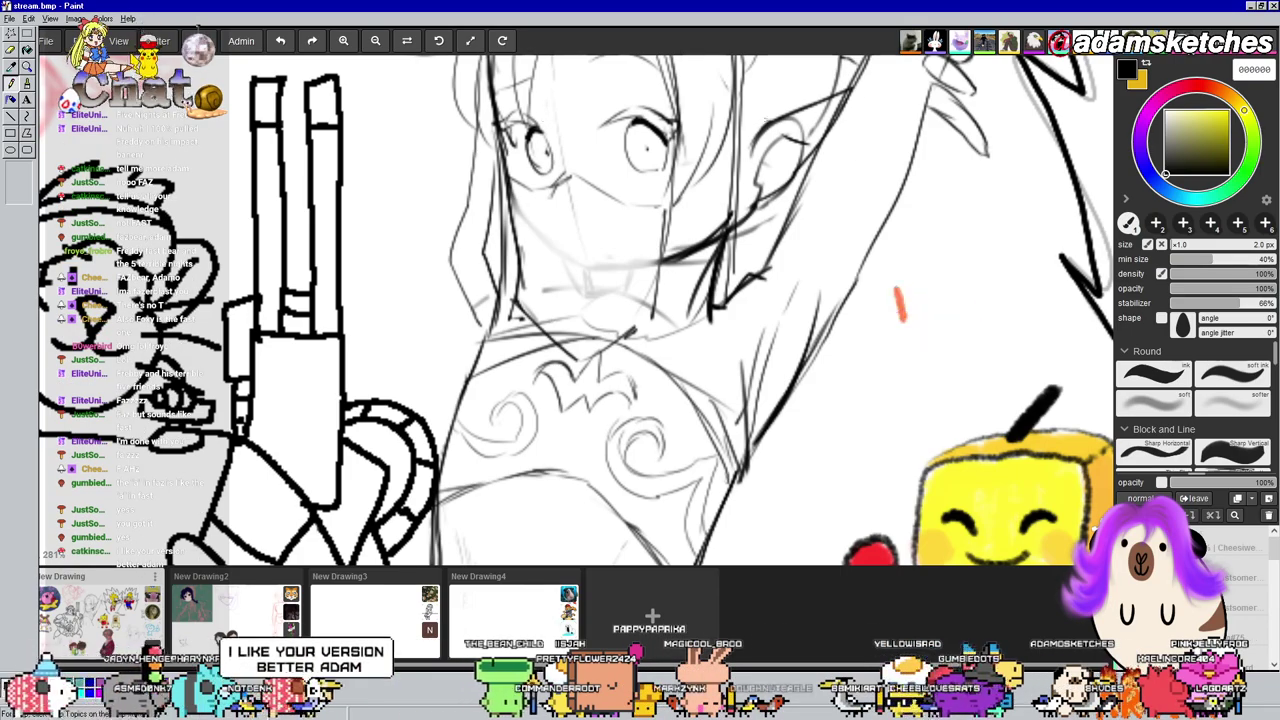
{"action": "mouse_move", "coordinate": [910, 281]}
{"action": "left_mouse_down"}
{"action": "mouse_move", "coordinate": [907, 293]}
{"action": "mouse_move", "coordinate": [955, 312]}
{"action": "left_mouse_up"}
{"action": "mouse_move", "coordinate": [878, 357]}
{"action": "left_mouse_down"}
{"action": "mouse_move", "coordinate": [860, 381]}
{"action": "mouse_move", "coordinate": [892, 364]}
{"action": "left_mouse_up"}
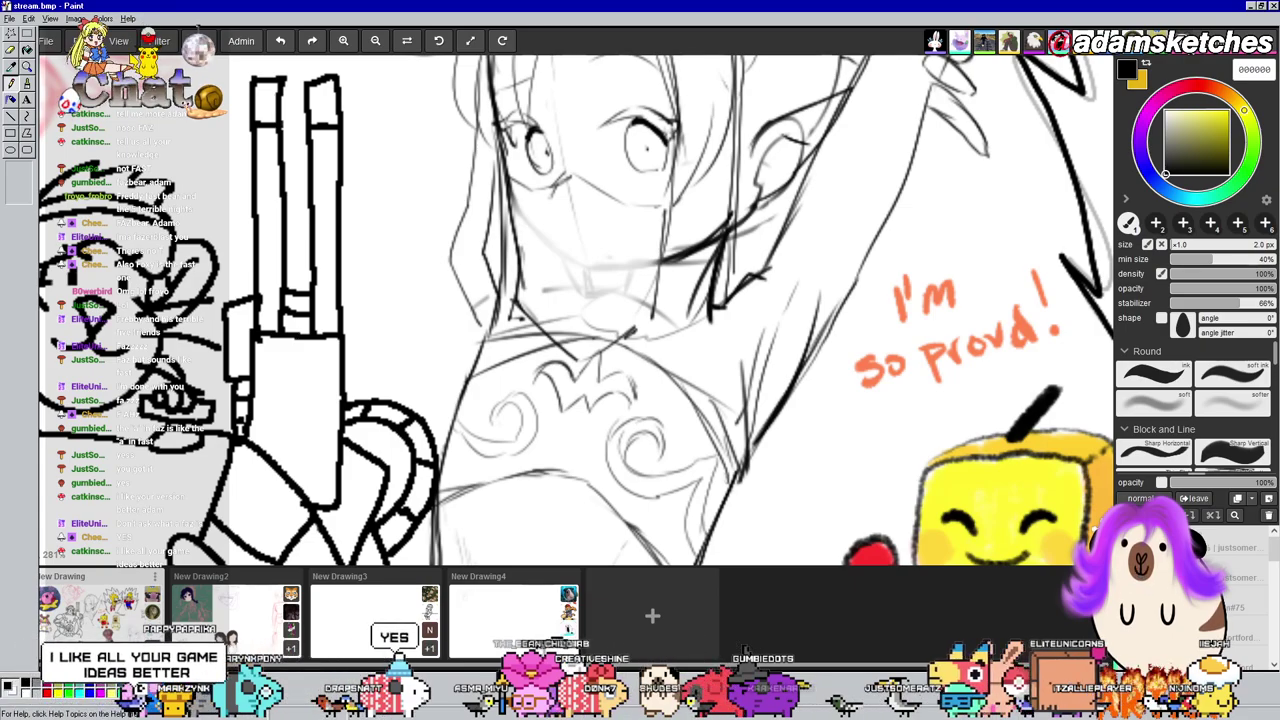
{"action": "key", "text": "ctrl+z"}
{"action": "key", "text": "ctrl+z"}
{"action": "key", "text": "ctrl+z"}
{"action": "key", "text": "ctrl+z"}
{"action": "key", "text": "ctrl+z"}
{"action": "key", "text": "ctrl+z"}
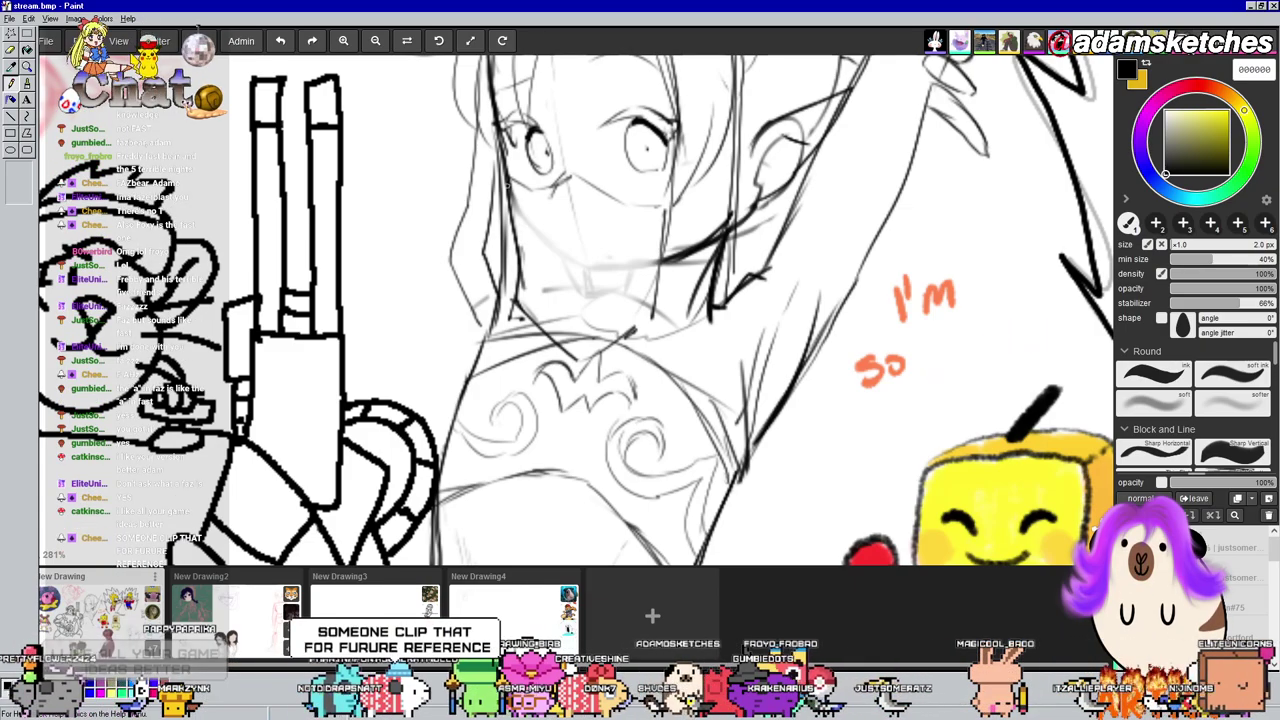
{"action": "key", "text": "ctrl+z"}
{"action": "key", "text": "ctrl+z"}
{"action": "key", "text": "ctrl+z"}
{"action": "key", "text": "ctrl+z"}
{"action": "key", "text": "ctrl+z"}
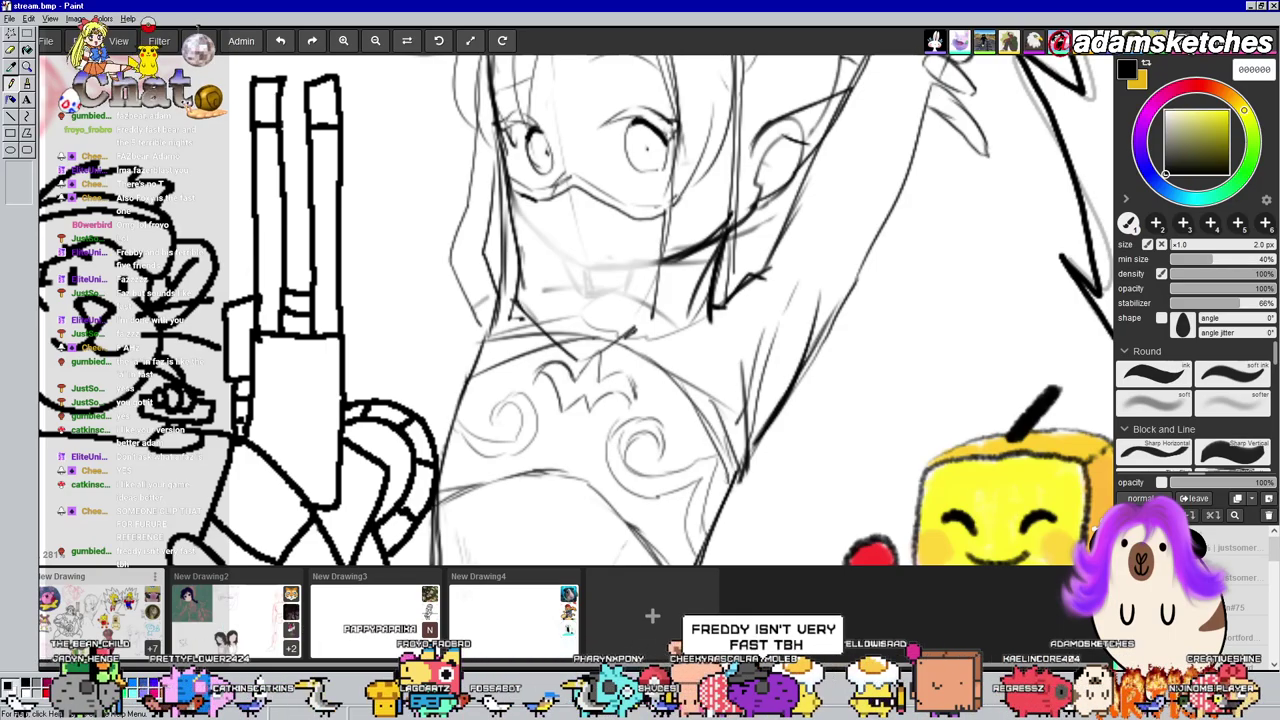
Decorate the face mask with a row of teardrops under its upper edge, a central diamond and oval ornaments below
{"action": "left_click_drag", "start_coordinate": [777, 236], "coordinate": [815, 180]}
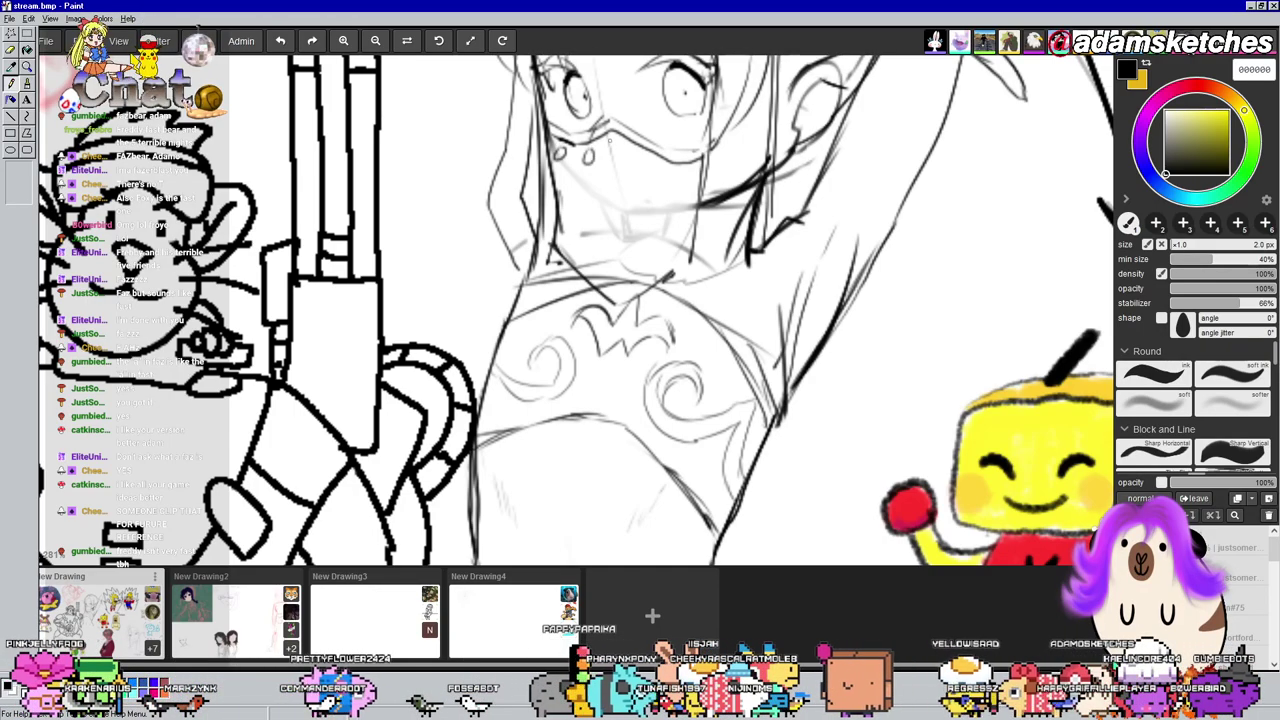
{"action": "left_click_drag", "start_coordinate": [636, 153], "coordinate": [686, 168]}
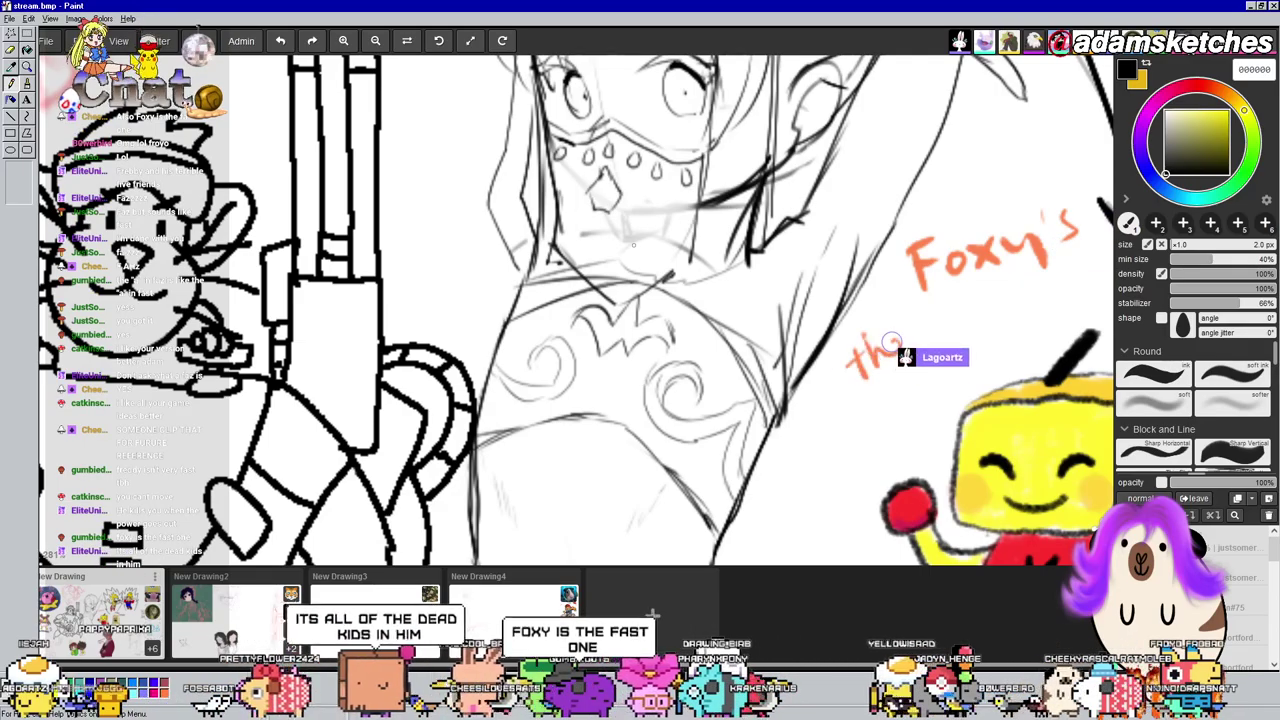
{"action": "left_click_drag", "start_coordinate": [1002, 369], "coordinate": [574, 168]}
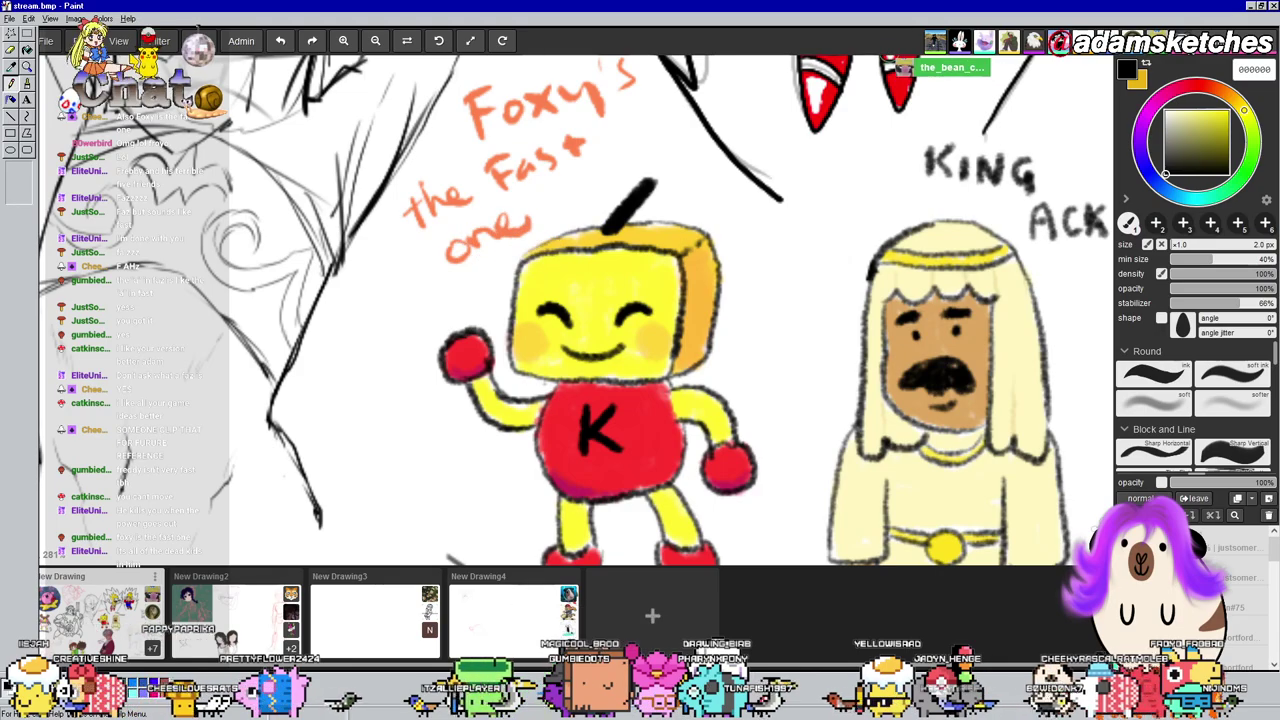
{"action": "left_click_drag", "start_coordinate": [820, 309], "coordinate": [837, 394]}
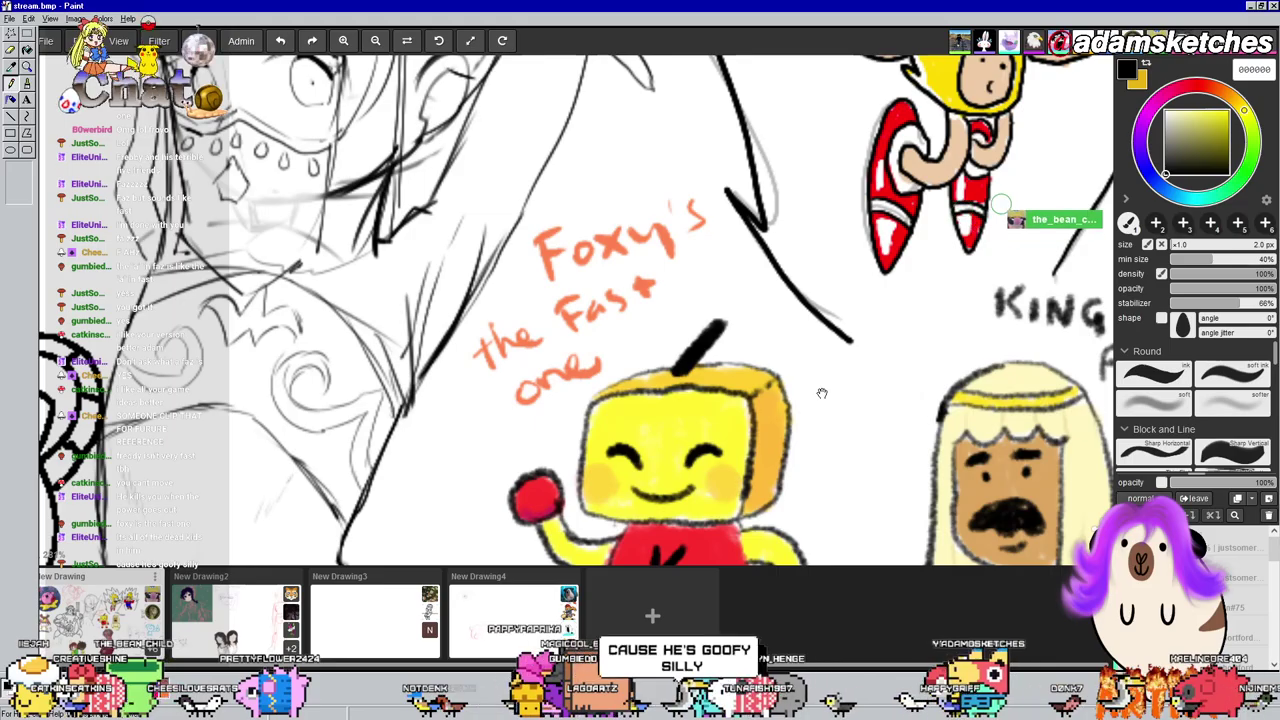
{"action": "left_click_drag", "start_coordinate": [490, 284], "coordinate": [820, 338]}
{"action": "left_click_drag", "start_coordinate": [573, 326], "coordinate": [597, 300]}
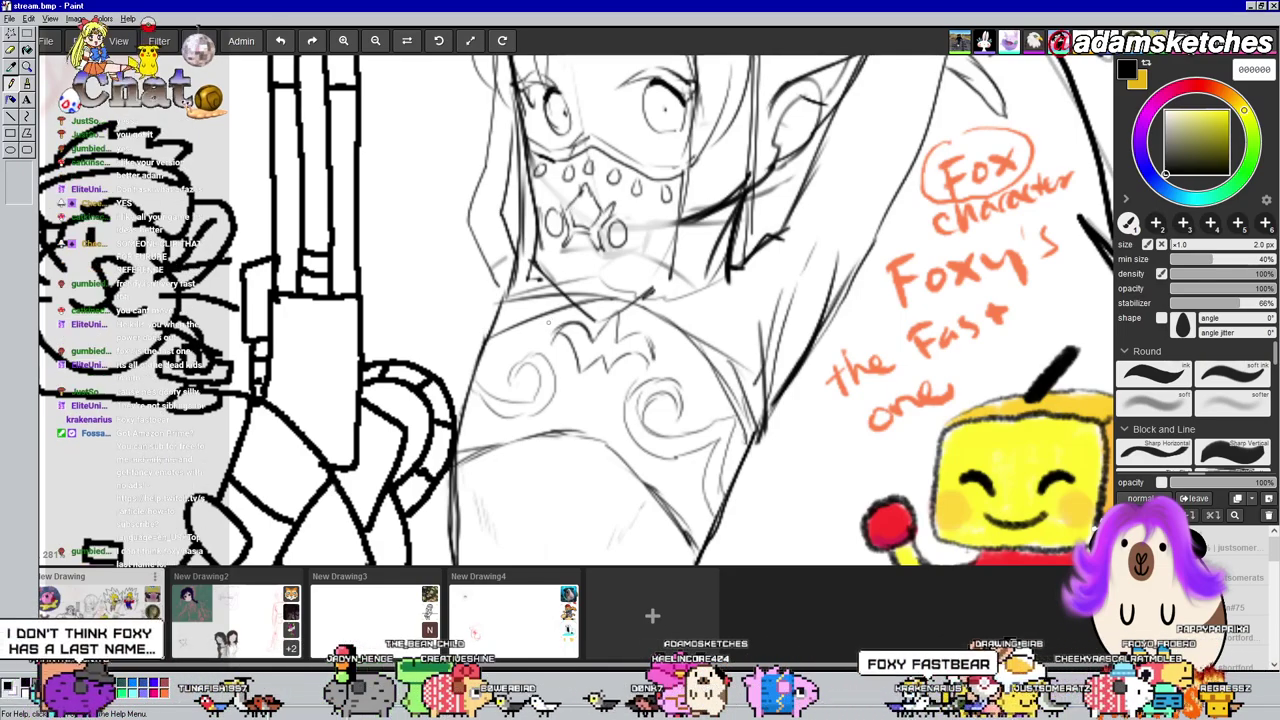
{"action": "key", "text": "ctrl+z"}
{"action": "key", "text": "ctrl+z"}
{"action": "key", "text": "ctrl+z"}
{"action": "key", "text": "ctrl+z"}
{"action": "key", "text": "ctrl+z"}
{"action": "key", "text": "ctrl+z"}
{"action": "key", "text": "ctrl+z"}
{"action": "key", "text": "ctrl+z"}
{"action": "key", "text": "ctrl+z"}
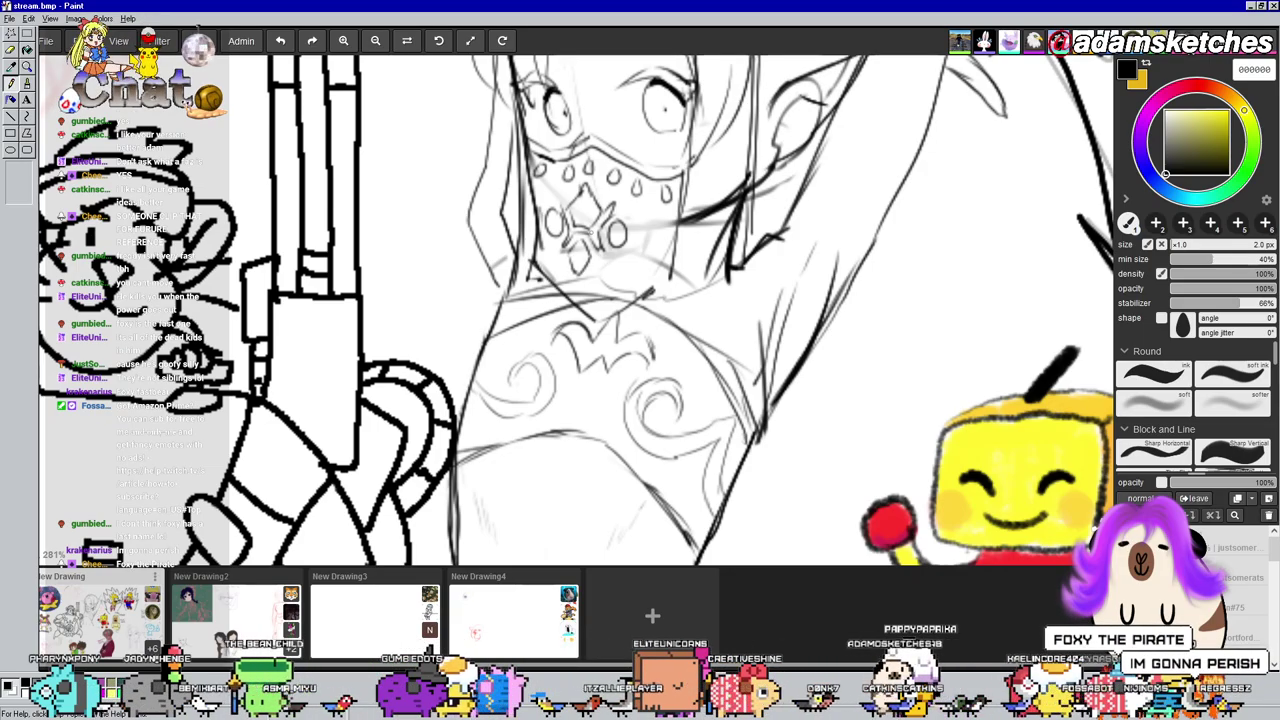
Erase the old inner lines of the character's pointed ear and redraw it with long inner fold strokes
{"action": "scroll", "coordinate": [621, 260], "scroll_direction": "down", "scroll_amount": 6}
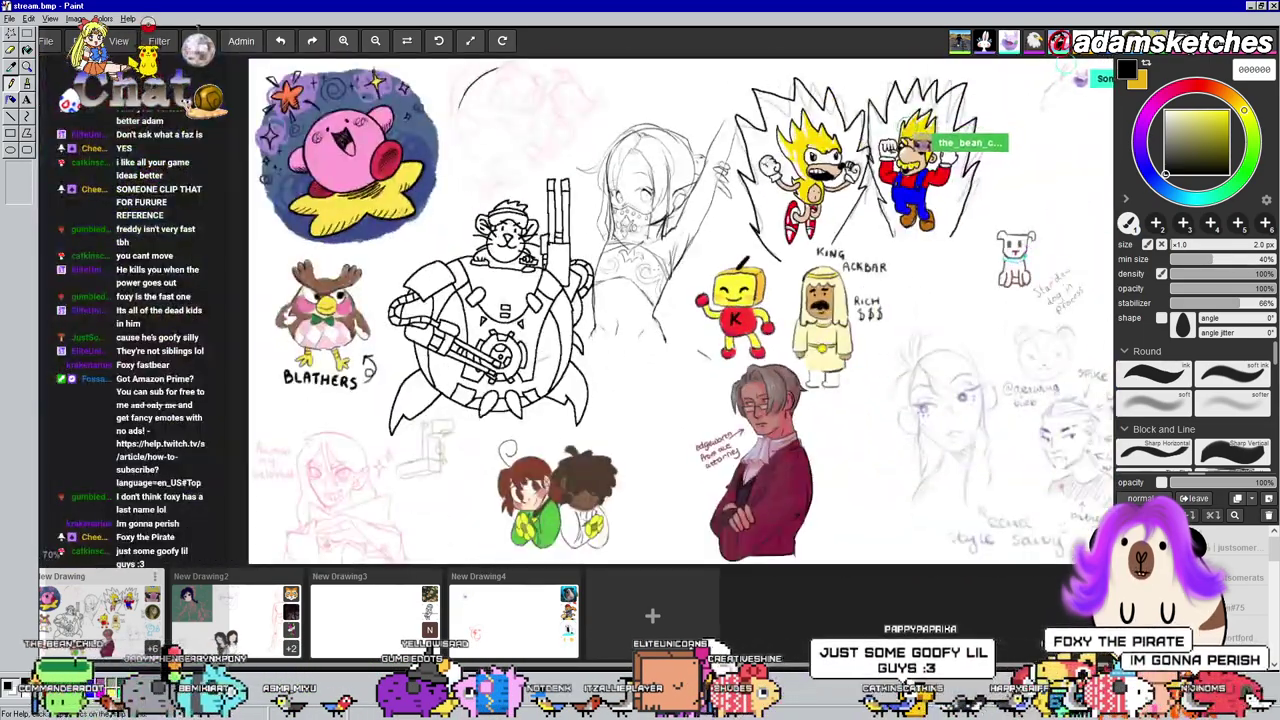
{"action": "scroll", "coordinate": [621, 260], "scroll_direction": "up", "scroll_amount": 2}
{"action": "scroll", "coordinate": [739, 183], "scroll_direction": "up", "scroll_amount": 1}
{"action": "scroll", "coordinate": [711, 300], "scroll_direction": "down", "scroll_amount": 4}
{"action": "scroll", "coordinate": [682, 184], "scroll_direction": "up", "scroll_amount": 8}
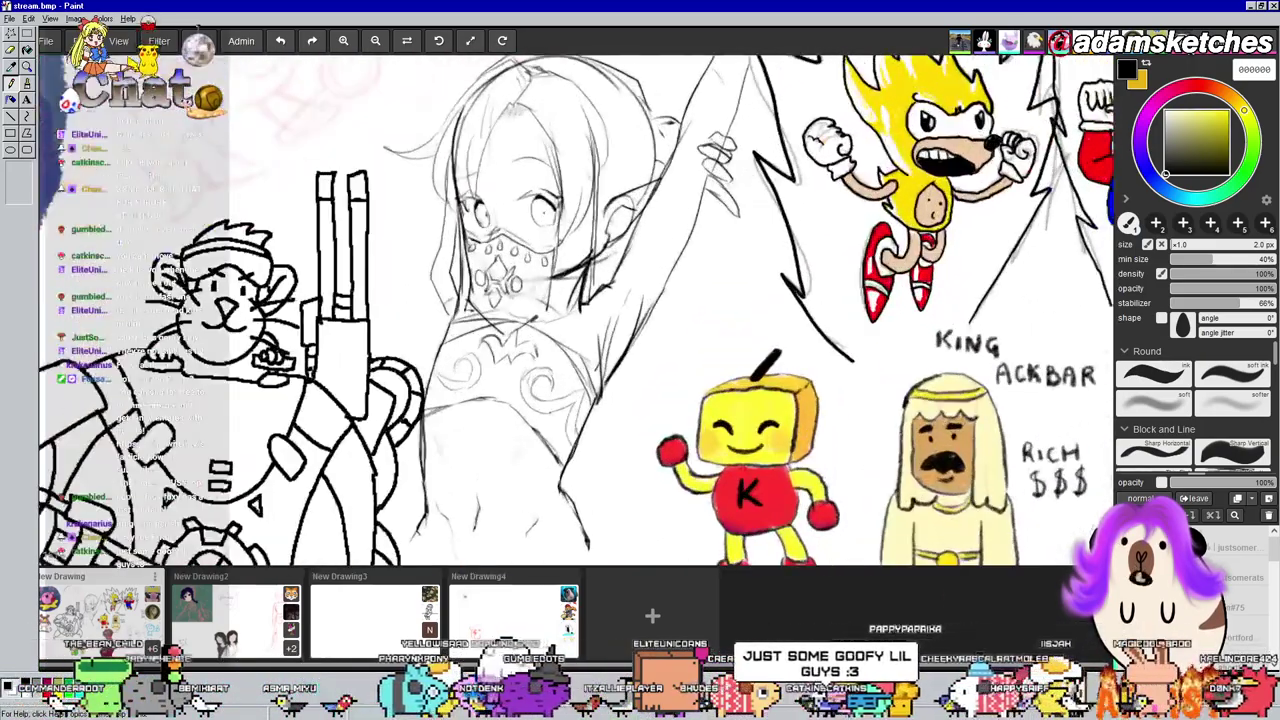
{"action": "scroll", "coordinate": [681, 184], "scroll_direction": "up", "scroll_amount": 2}
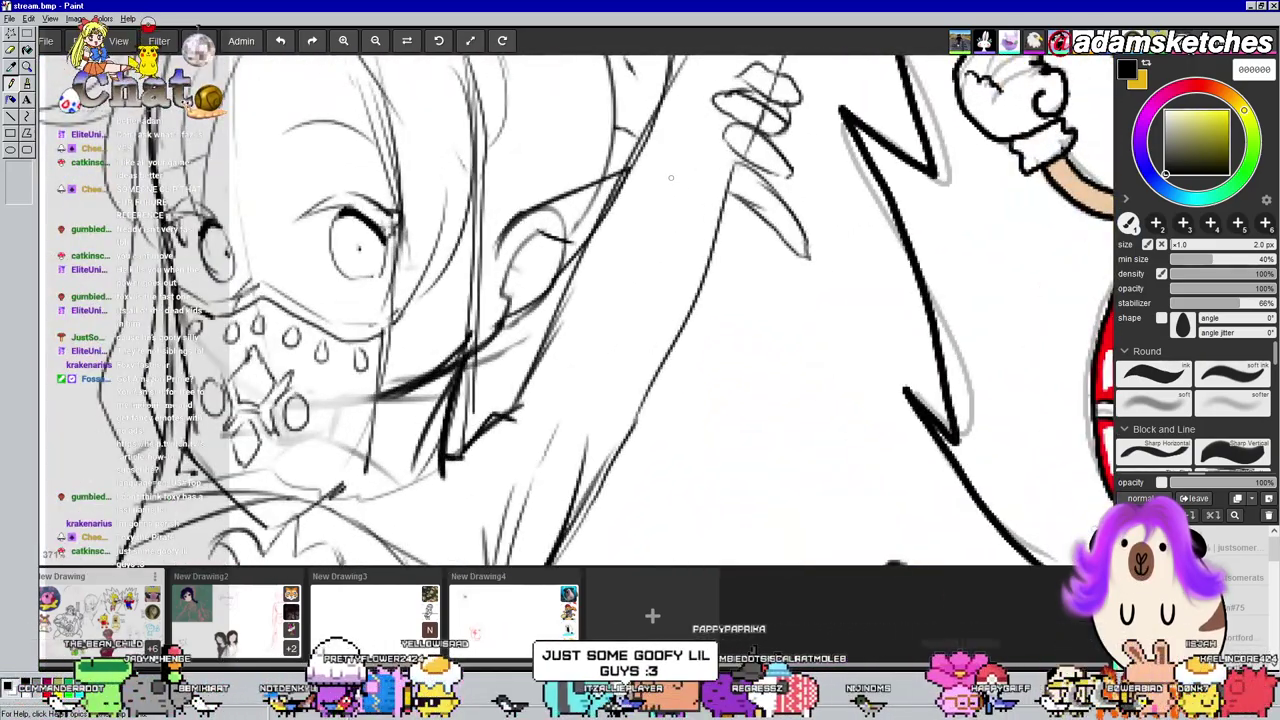
{"action": "key", "text": "e"}
{"action": "mouse_move", "coordinate": [550, 240]}
{"action": "left_mouse_down"}
{"action": "mouse_move", "coordinate": [545, 256]}
{"action": "mouse_move", "coordinate": [530, 250]}
{"action": "mouse_move", "coordinate": [555, 235]}
{"action": "mouse_move", "coordinate": [535, 240]}
{"action": "mouse_move", "coordinate": [510, 283]}
{"action": "left_mouse_up"}
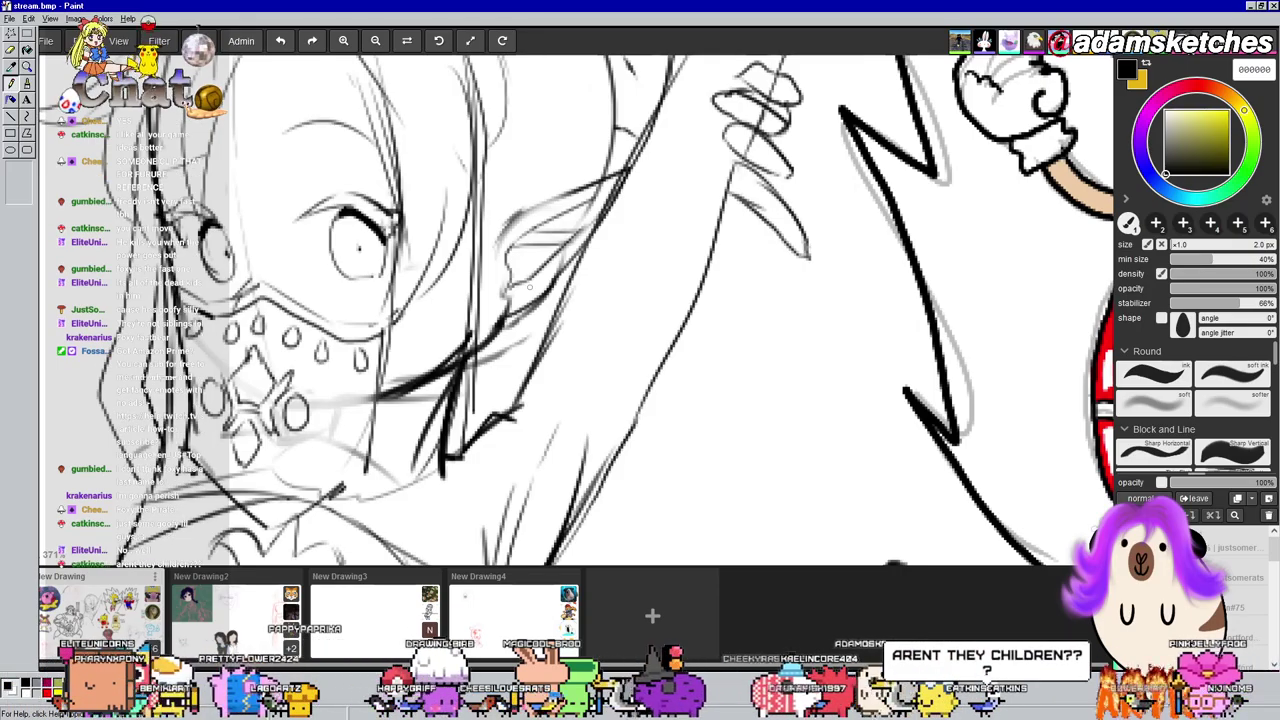
Clean up the heavy strokes around the jaw and neck below the ear, alternating the 30 px eraser with the 2 px brush
{"action": "scroll", "coordinate": [710, 232], "scroll_direction": "down", "scroll_amount": 8}
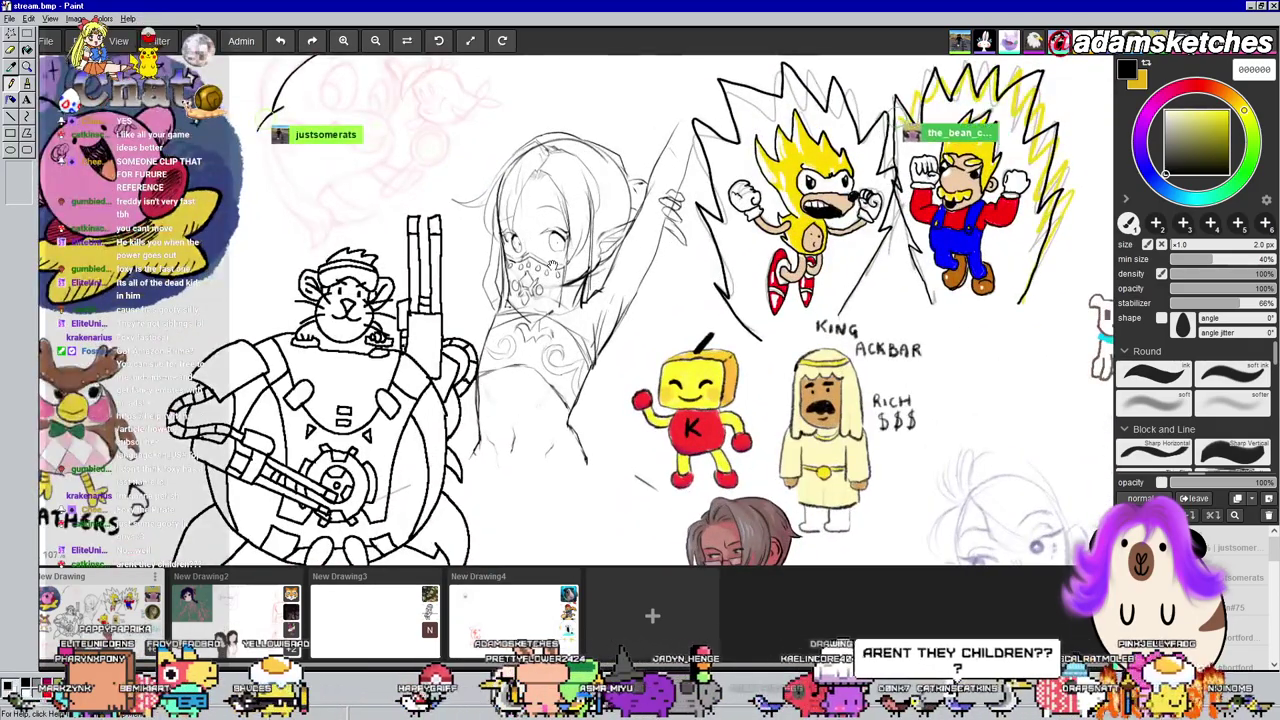
{"action": "scroll", "coordinate": [664, 300], "scroll_direction": "up", "scroll_amount": 3}
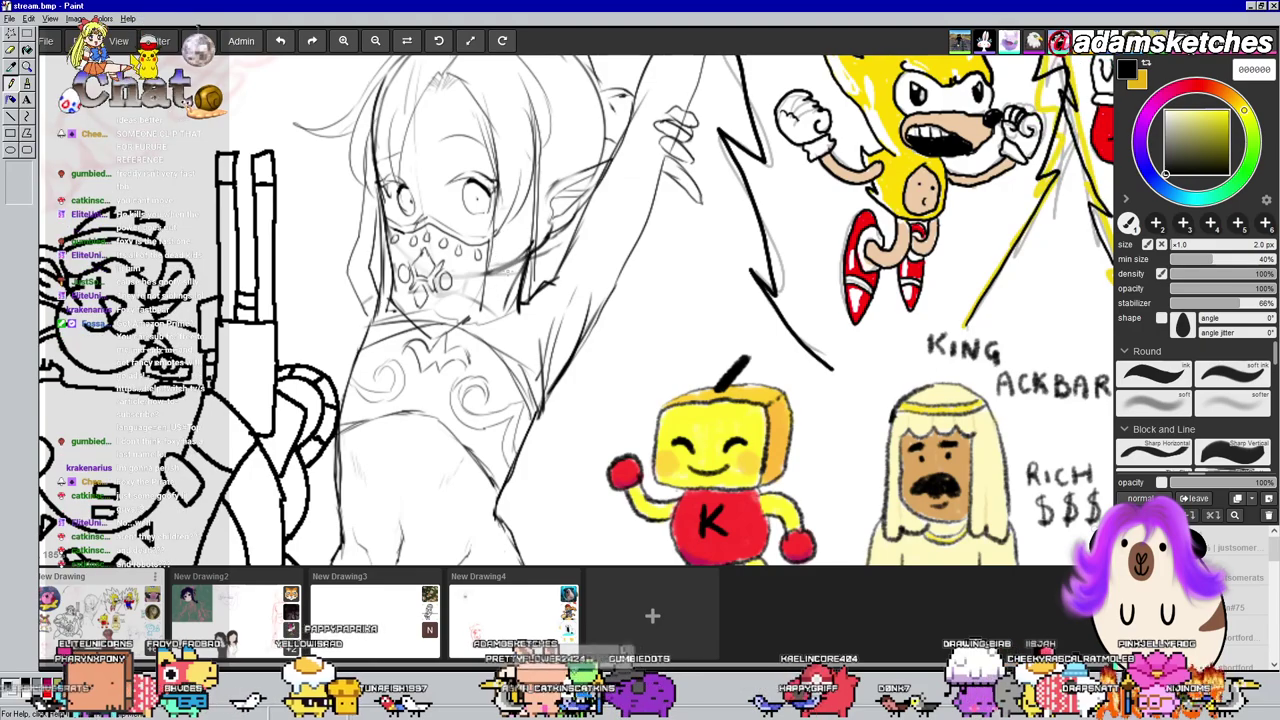
{"action": "key", "text": "e"}
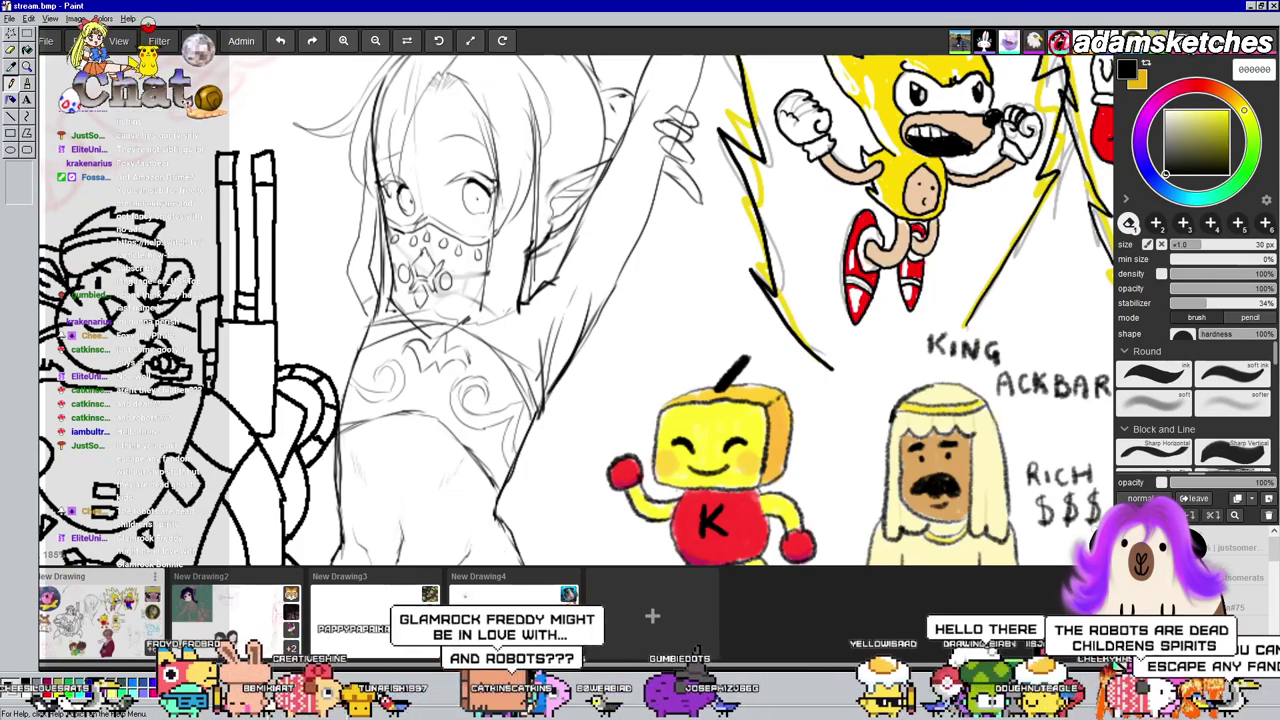
{"action": "key", "text": "b"}
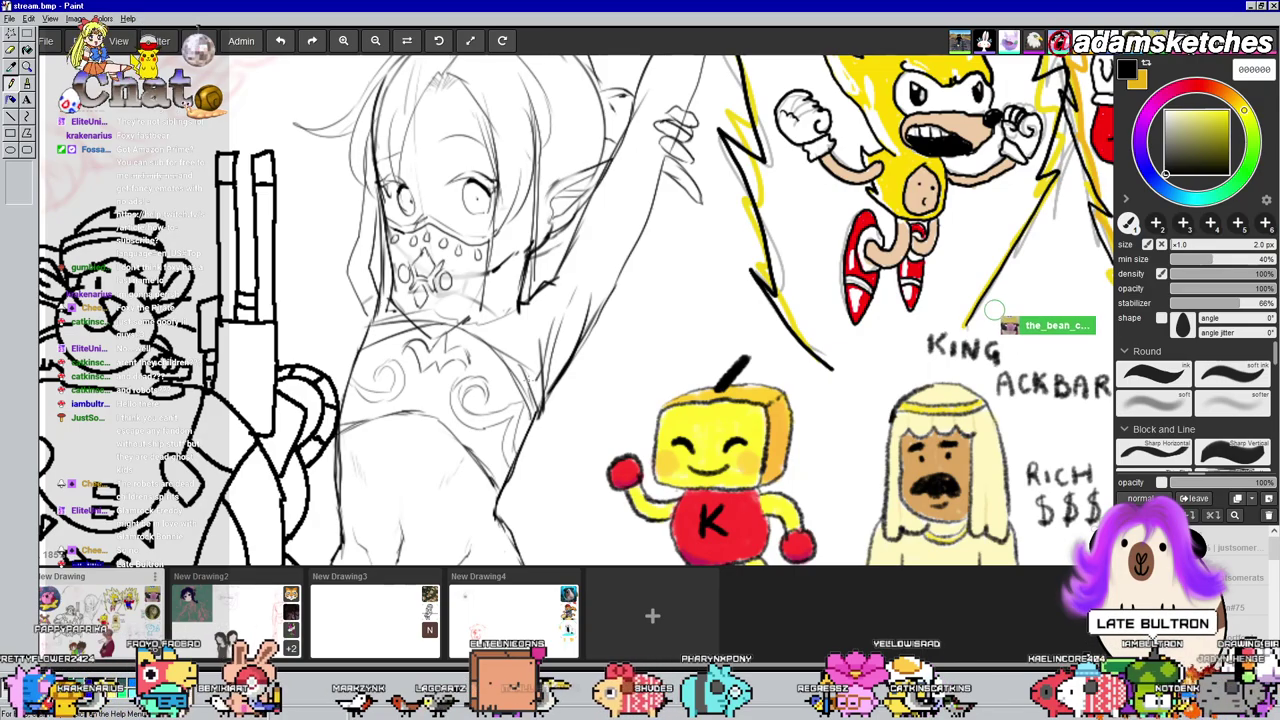
Erase the loose outer outlines along the top and sides of the character's hair with the 30 px eraser
{"action": "left_click_drag", "start_coordinate": [564, 144], "coordinate": [618, 90]}
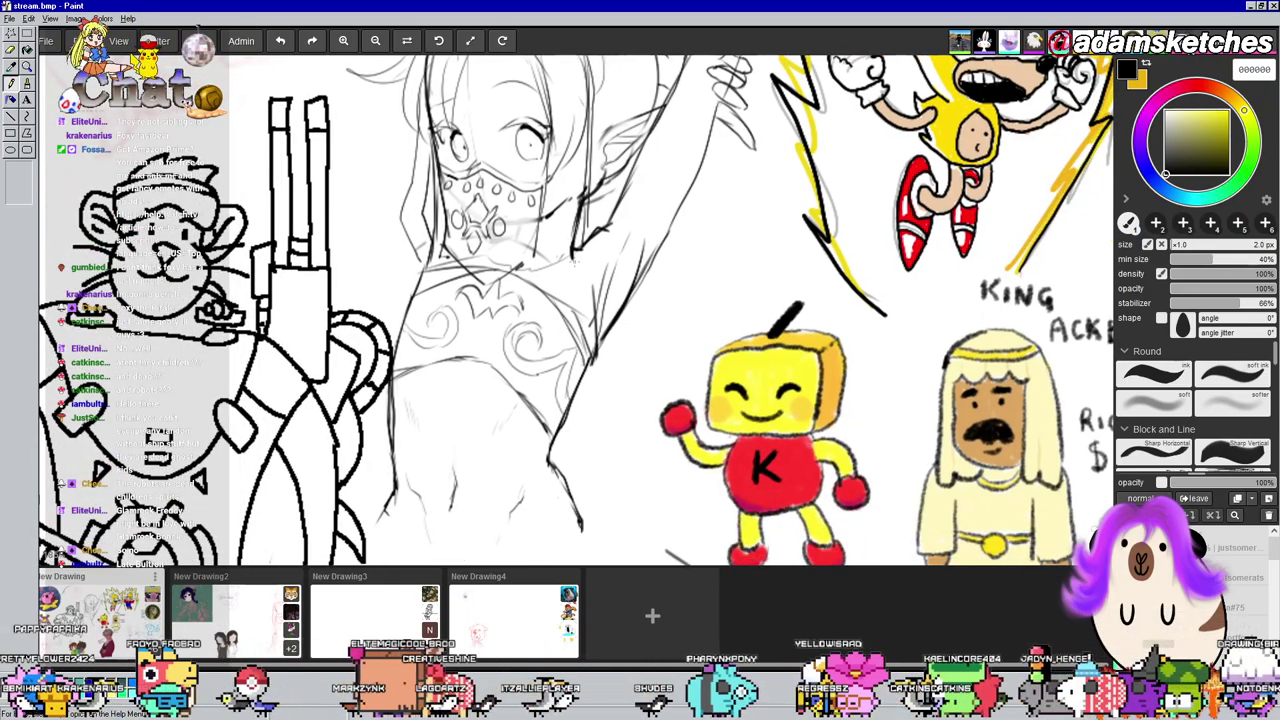
{"action": "left_click_drag", "start_coordinate": [575, 350], "coordinate": [563, 463]}
{"action": "key", "text": "e"}
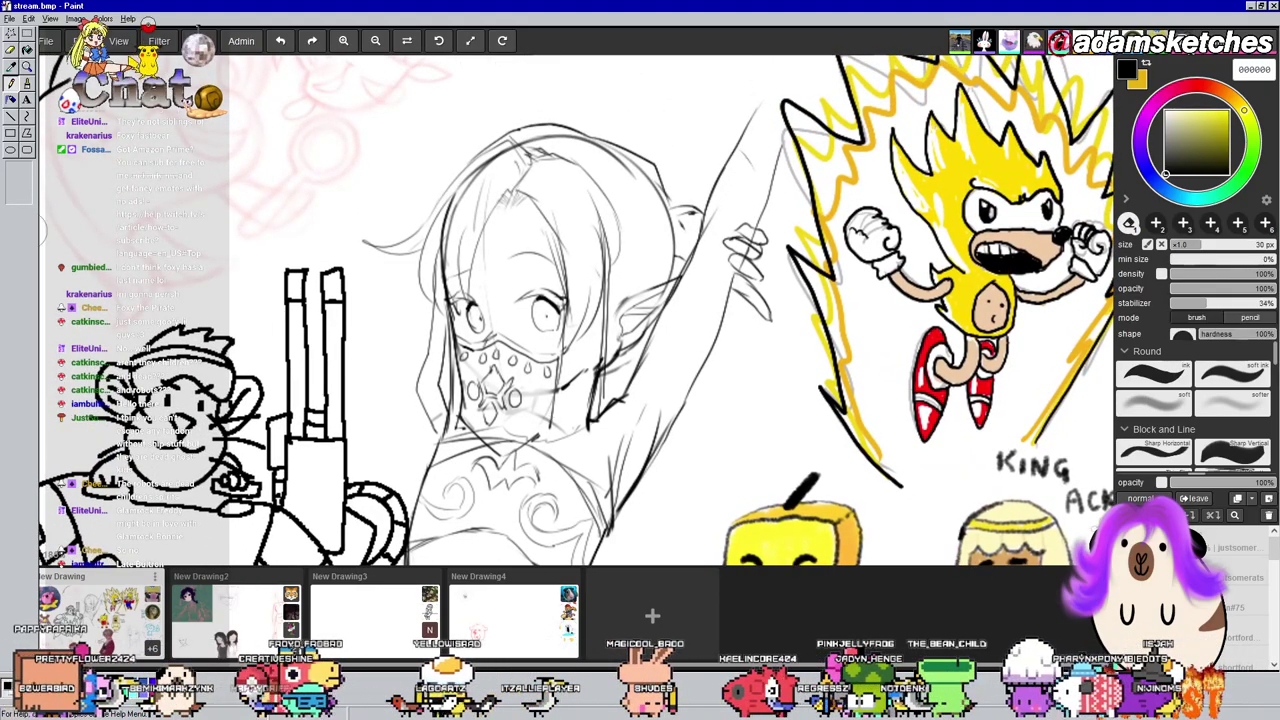
{"action": "mouse_move", "coordinate": [561, 138]}
{"action": "left_mouse_down"}
{"action": "mouse_move", "coordinate": [646, 185]}
{"action": "mouse_move", "coordinate": [634, 175]}
{"action": "mouse_move", "coordinate": [661, 220]}
{"action": "mouse_move", "coordinate": [662, 258]}
{"action": "left_mouse_up"}
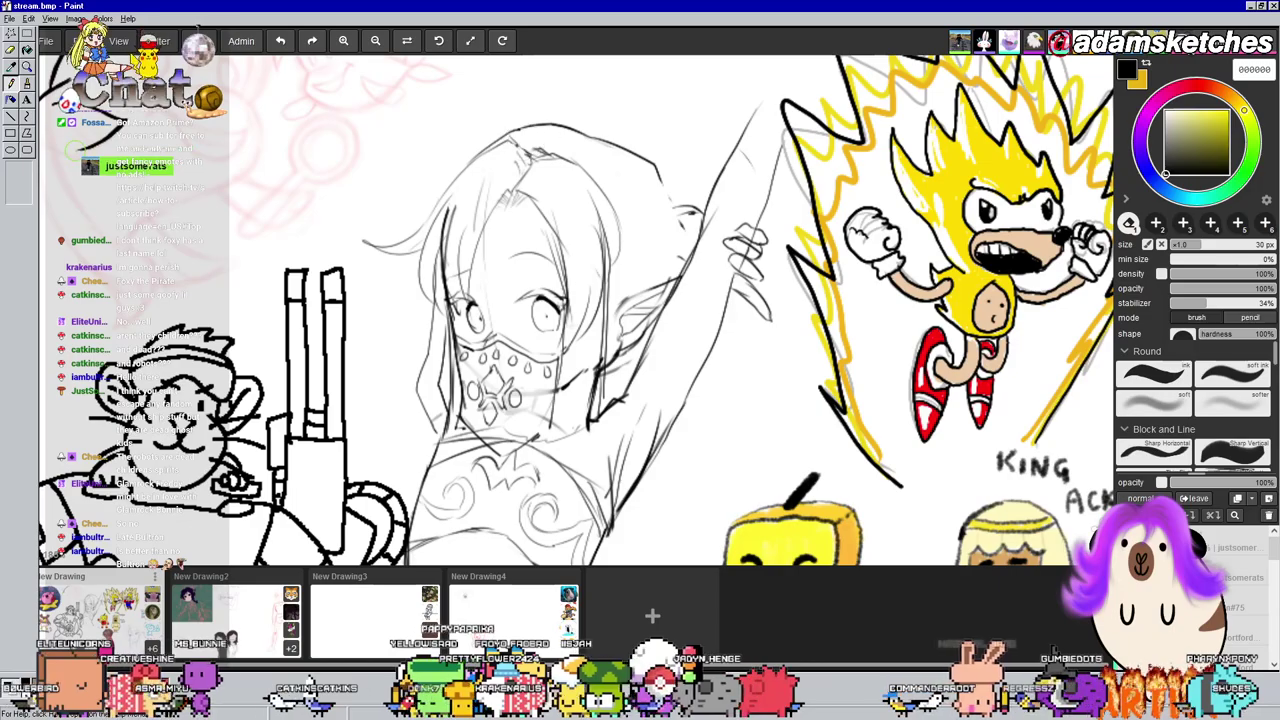
{"action": "left_click_drag", "start_coordinate": [447, 211], "coordinate": [464, 106]}
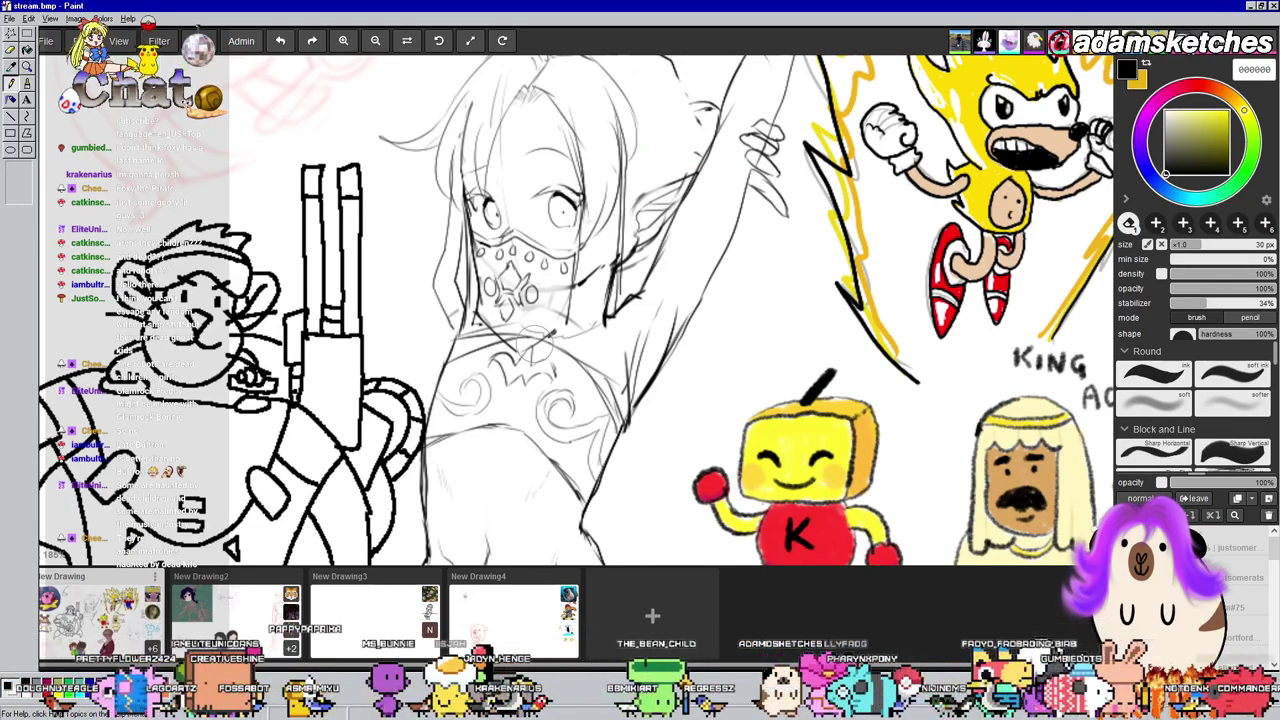
{"action": "left_click_drag", "start_coordinate": [778, 152], "coordinate": [750, 261]}
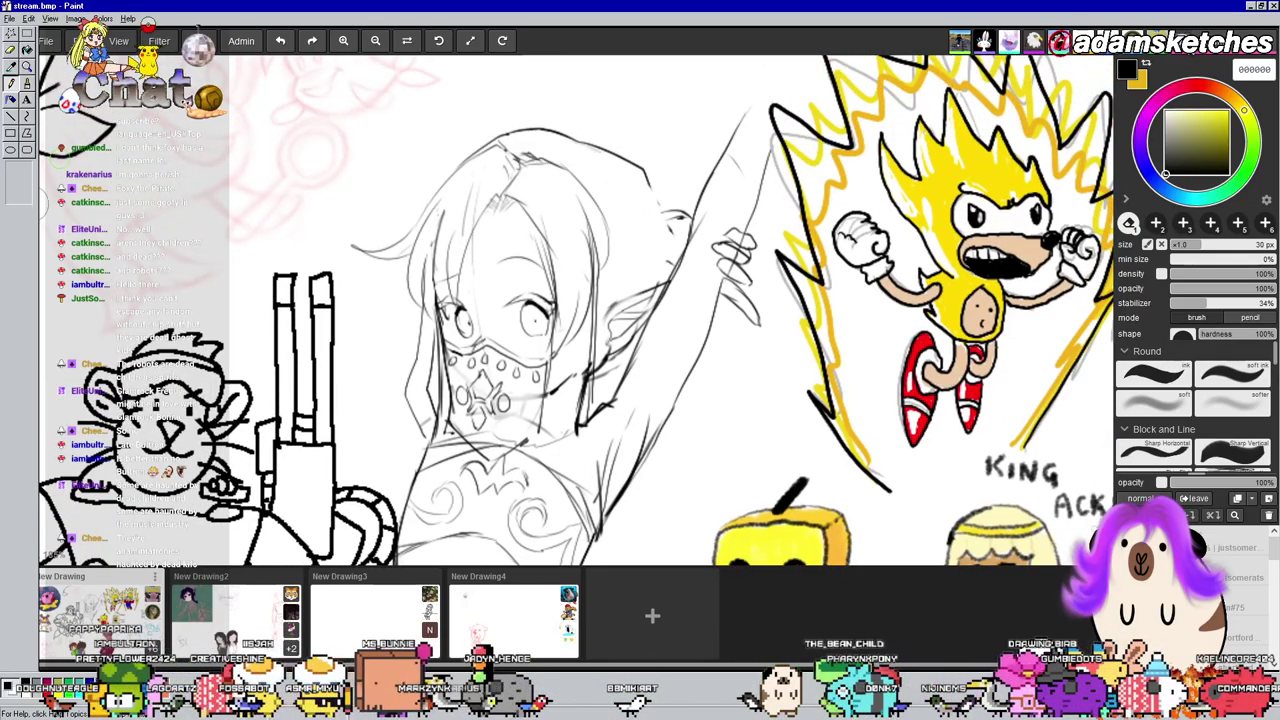
Redraw the back contour of the hair down to the raised arm and touch up the strands near the ear with the 2 px brush
{"action": "key", "text": "b"}
{"action": "left_click_drag", "start_coordinate": [646, 178], "coordinate": [670, 252]}
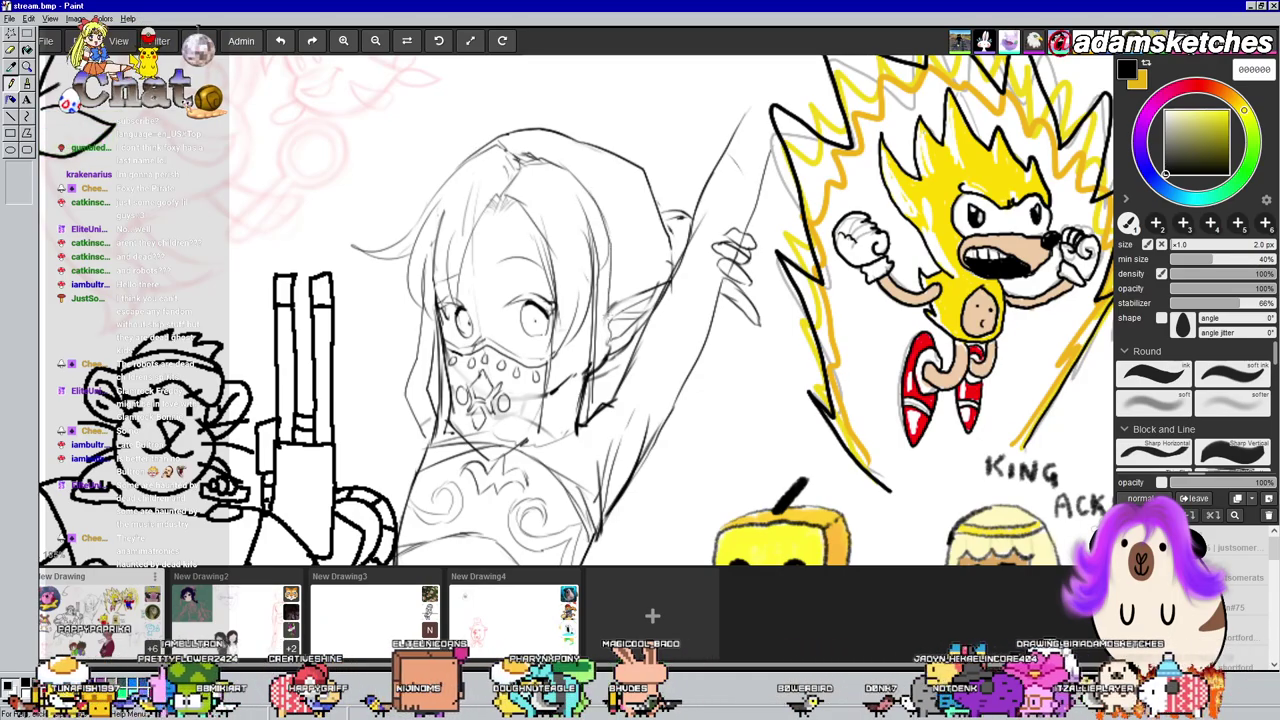
{"action": "left_click_drag", "start_coordinate": [618, 359], "coordinate": [609, 399]}
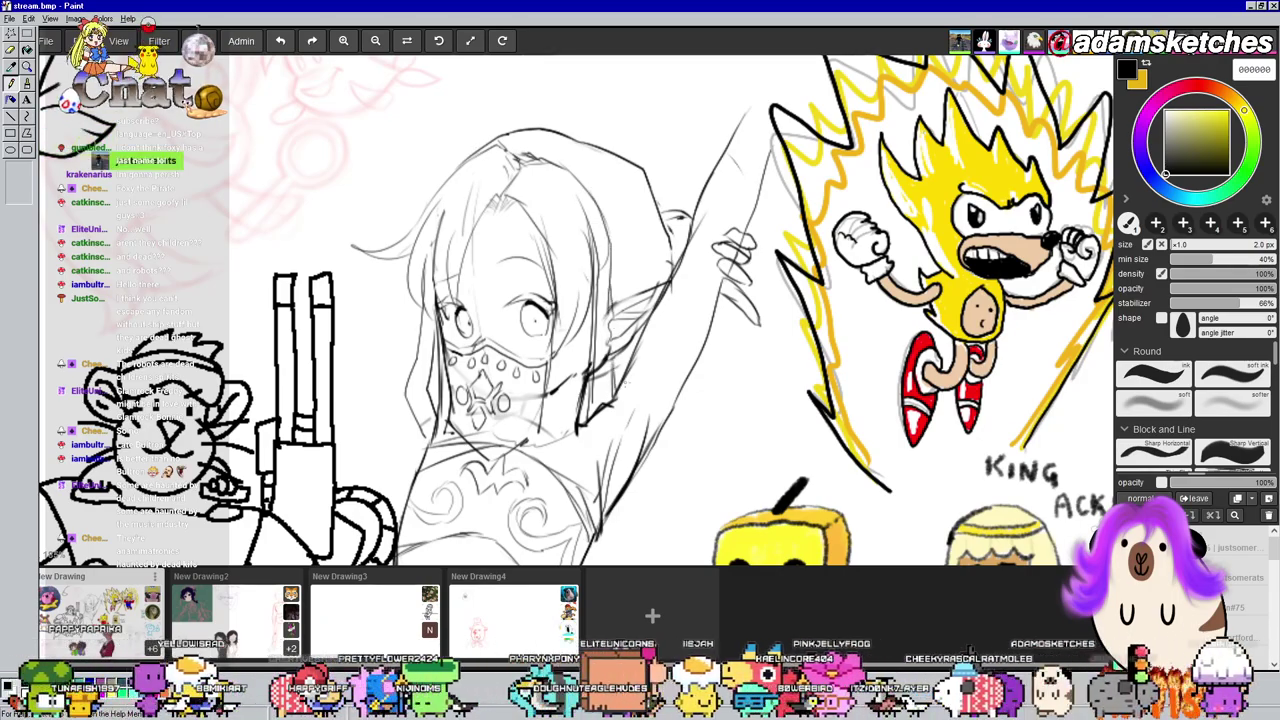
Sketch a downward-curving waistline across the hips below the character's bare midriff
{"action": "mouse_move", "coordinate": [762, 409]}
{"action": "left_mouse_down"}
{"action": "mouse_move", "coordinate": [822, 126]}
{"action": "mouse_move", "coordinate": [810, 90]}
{"action": "left_mouse_up"}
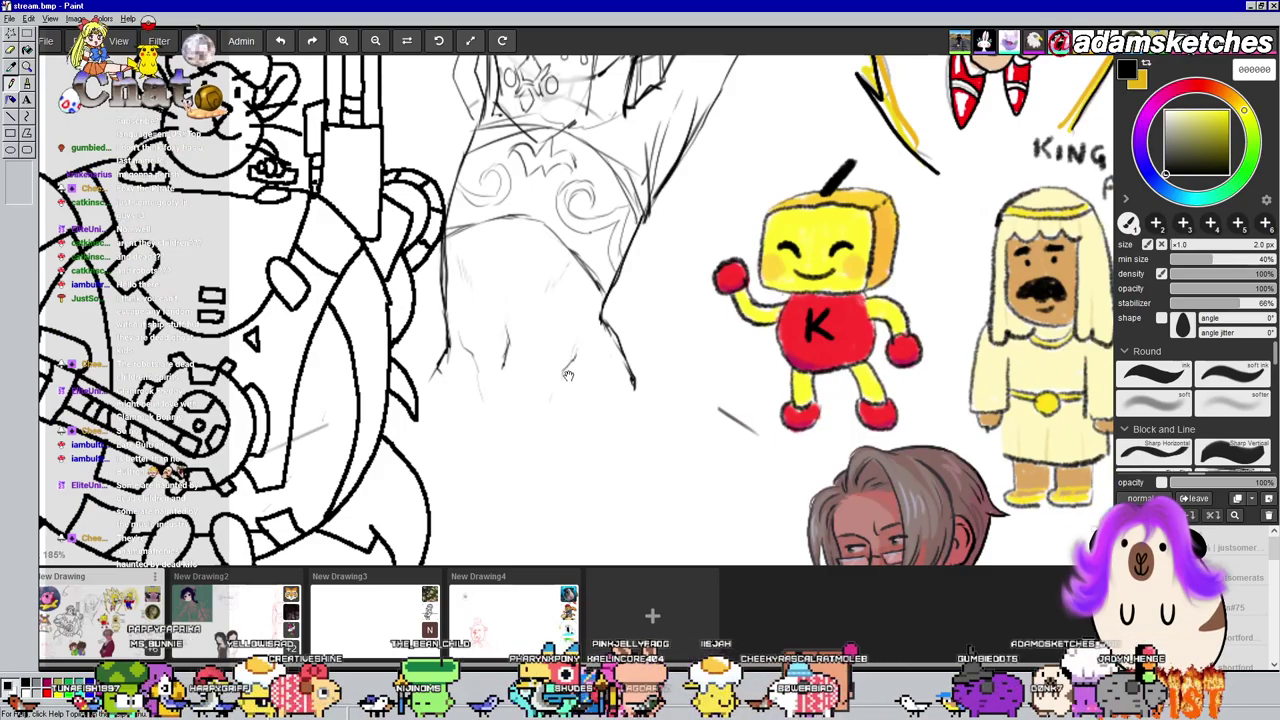
{"action": "left_click_drag", "start_coordinate": [573, 398], "coordinate": [555, 346]}
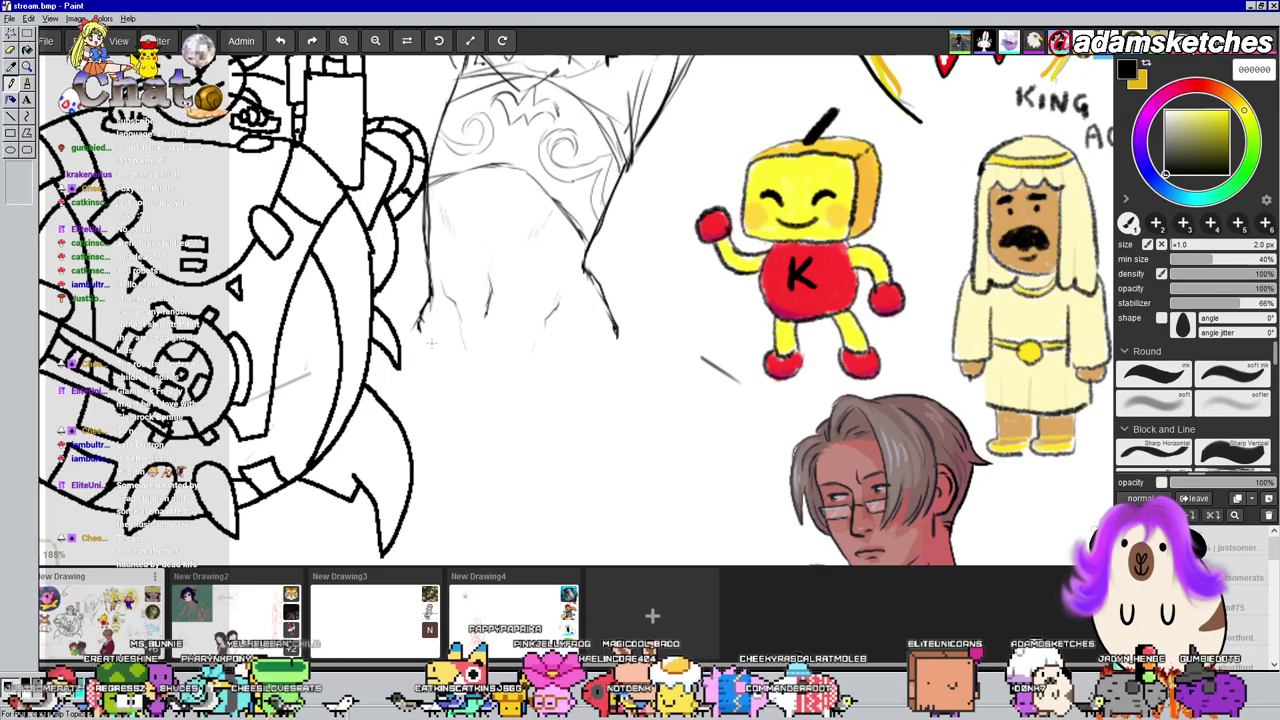
{"action": "left_click_drag", "start_coordinate": [470, 360], "coordinate": [589, 352]}
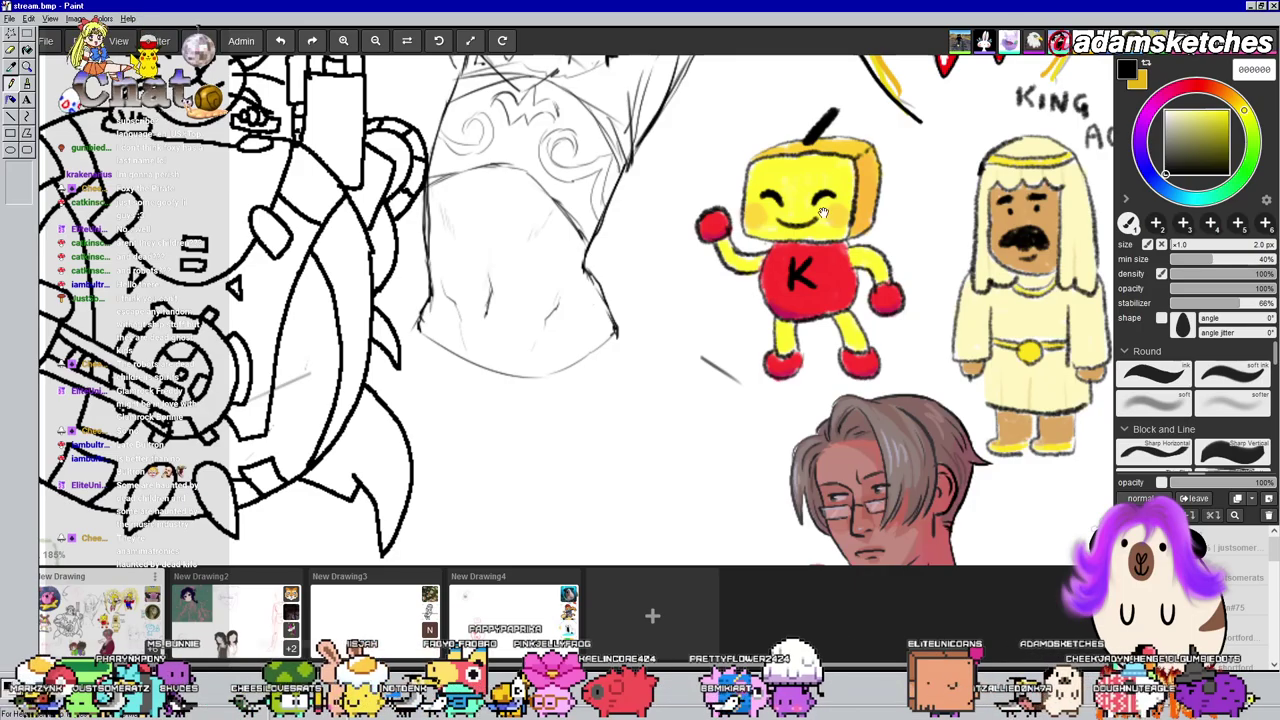
Draw a spiked band around the character's raised arm near the elbow and rework the forearm contours leading to the hand
{"action": "left_click_drag", "start_coordinate": [822, 212], "coordinate": [745, 315]}
{"action": "left_click_drag", "start_coordinate": [600, 143], "coordinate": [606, 268]}
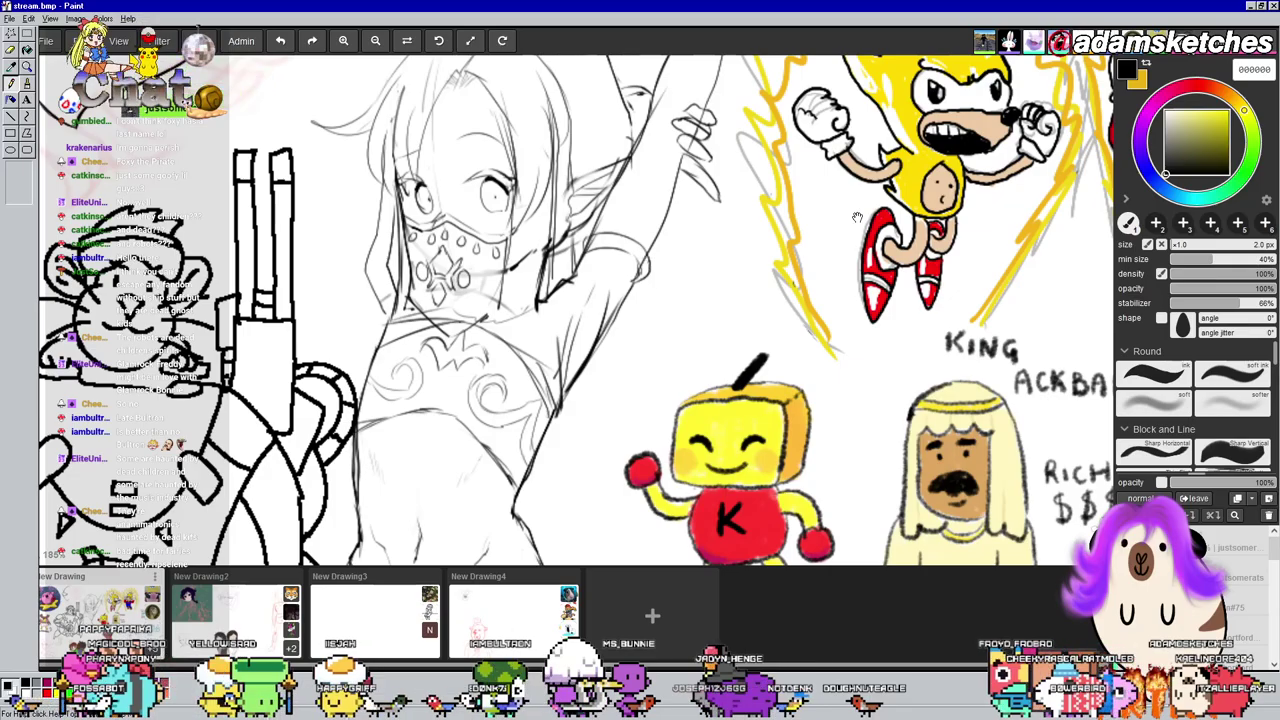
{"action": "scroll", "coordinate": [855, 218], "scroll_direction": "up", "scroll_amount": 3}
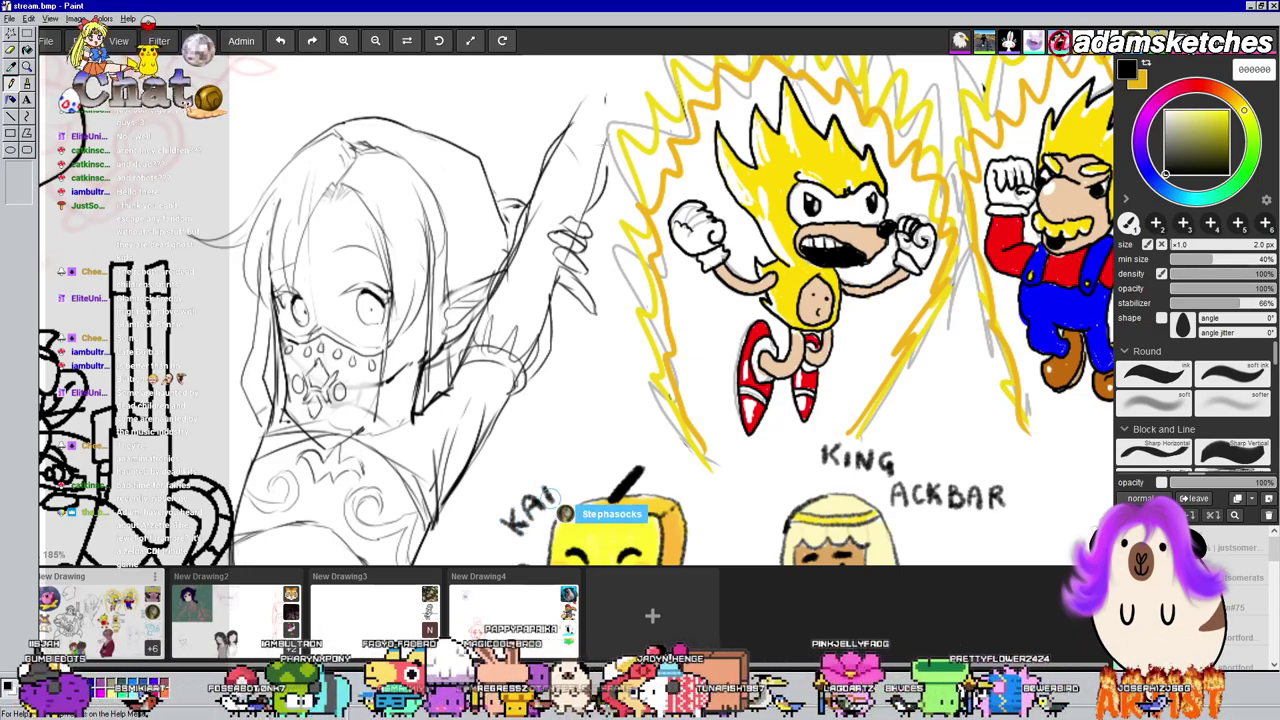
{"action": "mouse_move", "coordinate": [550, 303]}
{"action": "left_mouse_down"}
{"action": "mouse_move", "coordinate": [554, 263]}
{"action": "mouse_move", "coordinate": [596, 229]}
{"action": "left_mouse_up"}
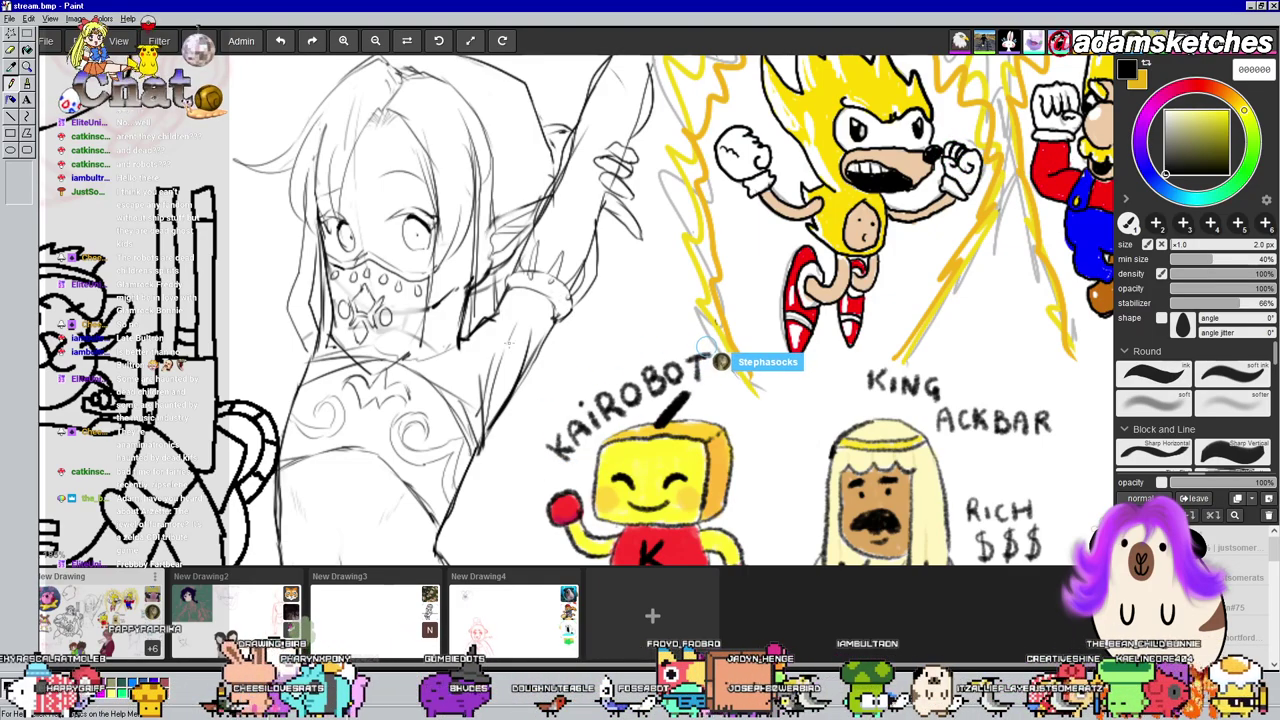
Draw an oval highlight in the upper part of the eye nearest the ear and clean it with the 5 px eraser
{"action": "left_click_drag", "start_coordinate": [869, 404], "coordinate": [774, 232]}
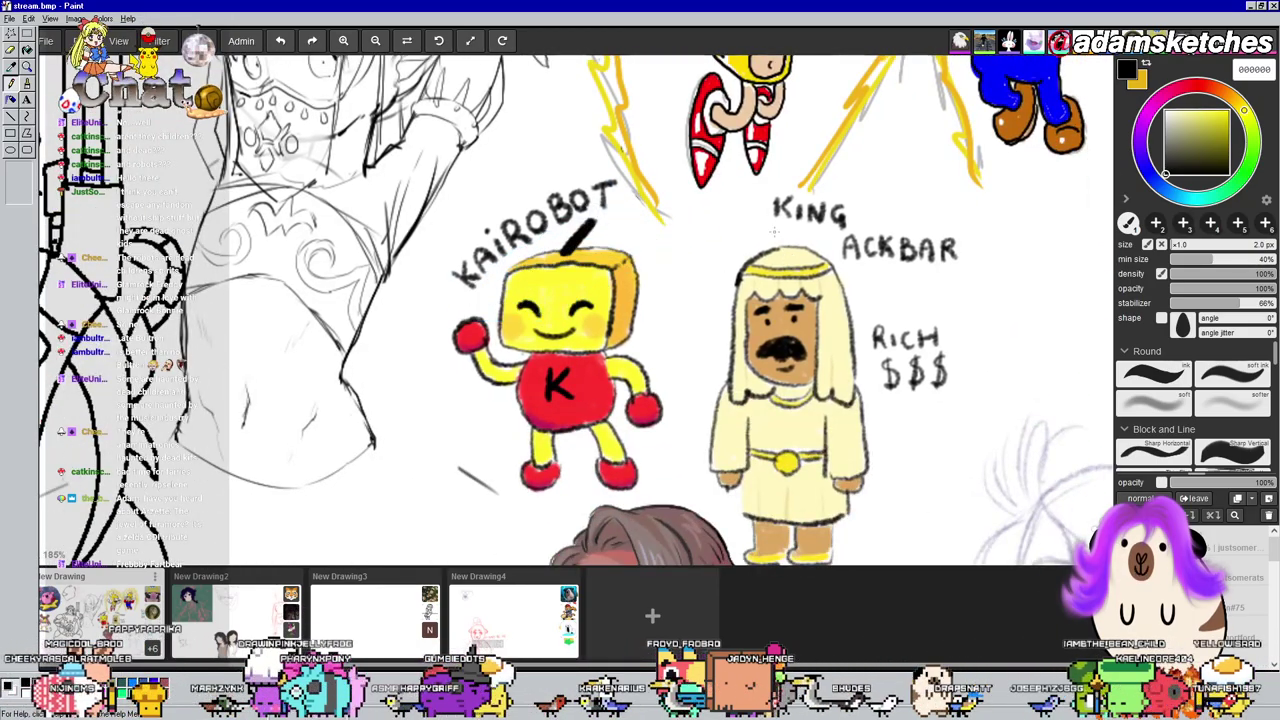
{"action": "scroll", "coordinate": [886, 396], "scroll_direction": "down", "scroll_amount": 1}
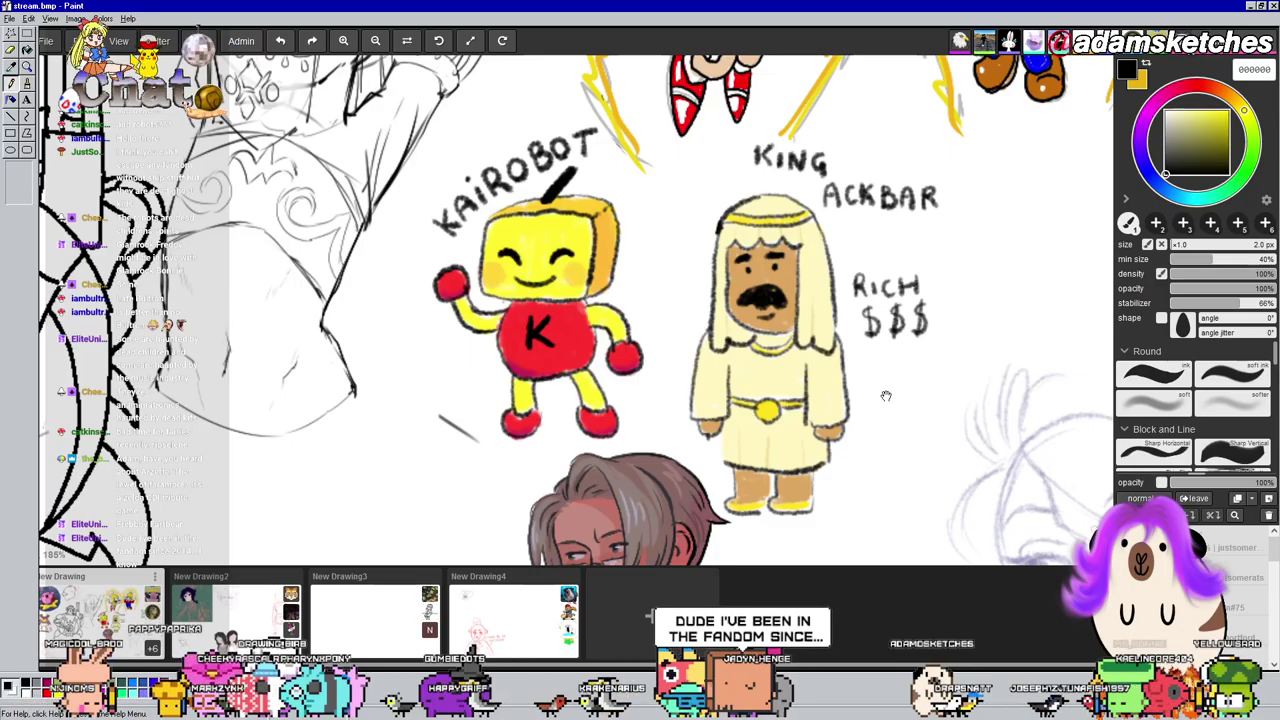
{"action": "left_click_drag", "start_coordinate": [886, 396], "coordinate": [1160, 614]}
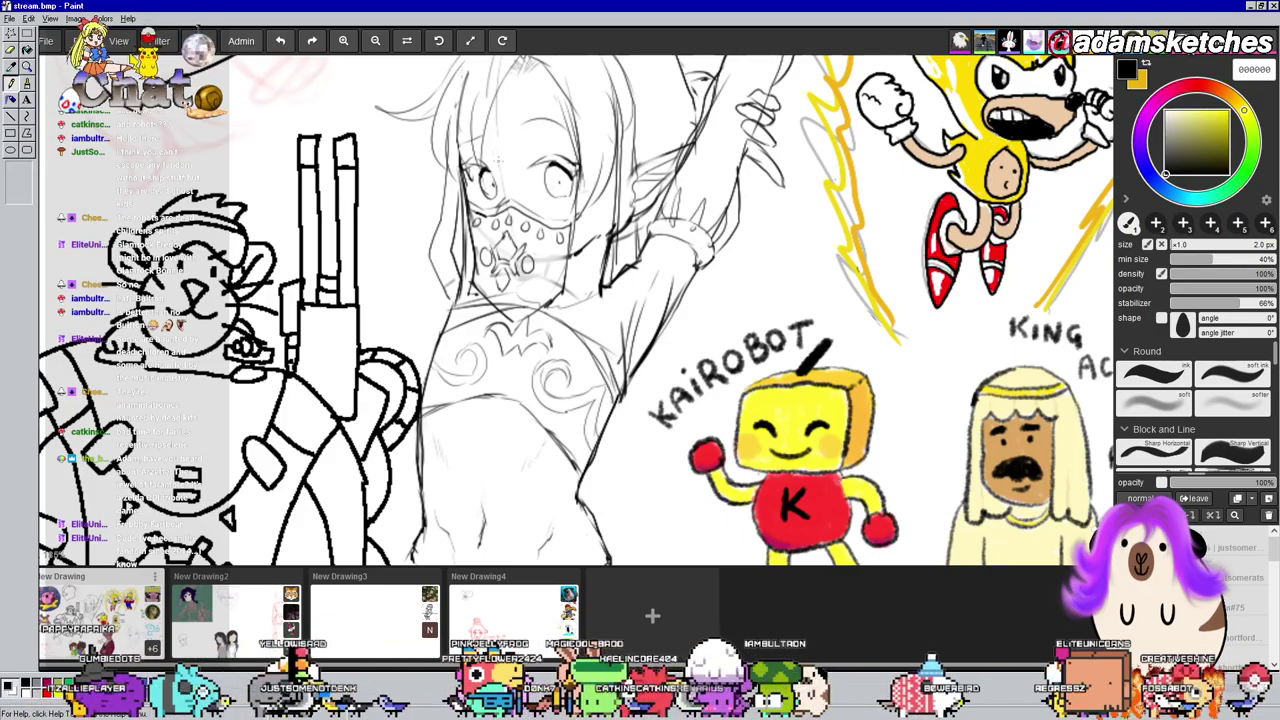
{"action": "scroll", "coordinate": [499, 163], "scroll_direction": "up", "scroll_amount": 5}
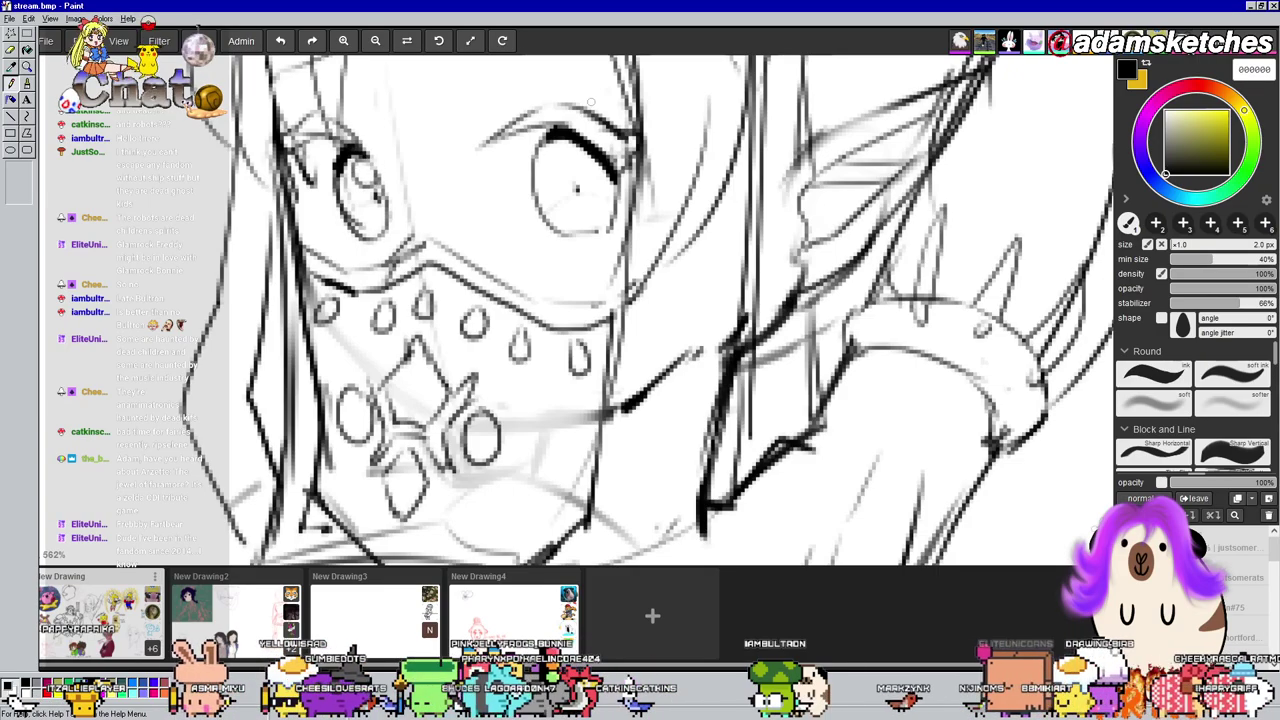
{"action": "left_click_drag", "start_coordinate": [586, 173], "coordinate": [618, 188]}
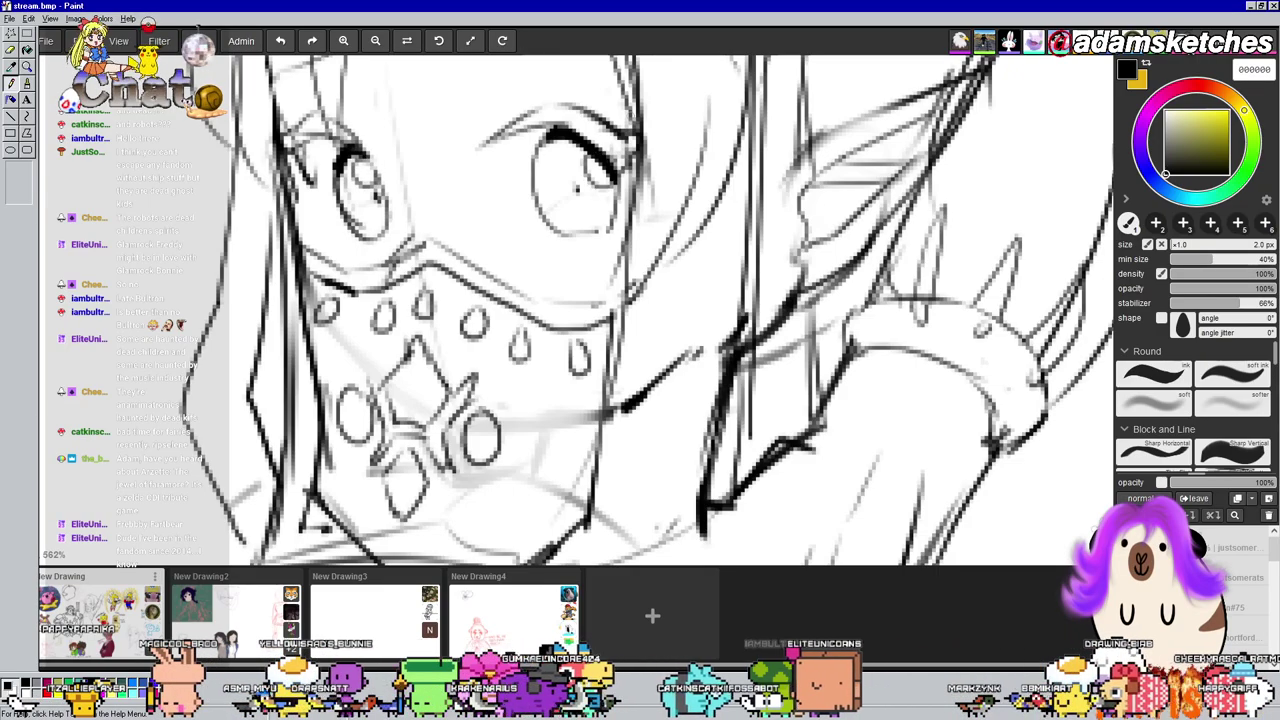
{"action": "key", "text": "e"}
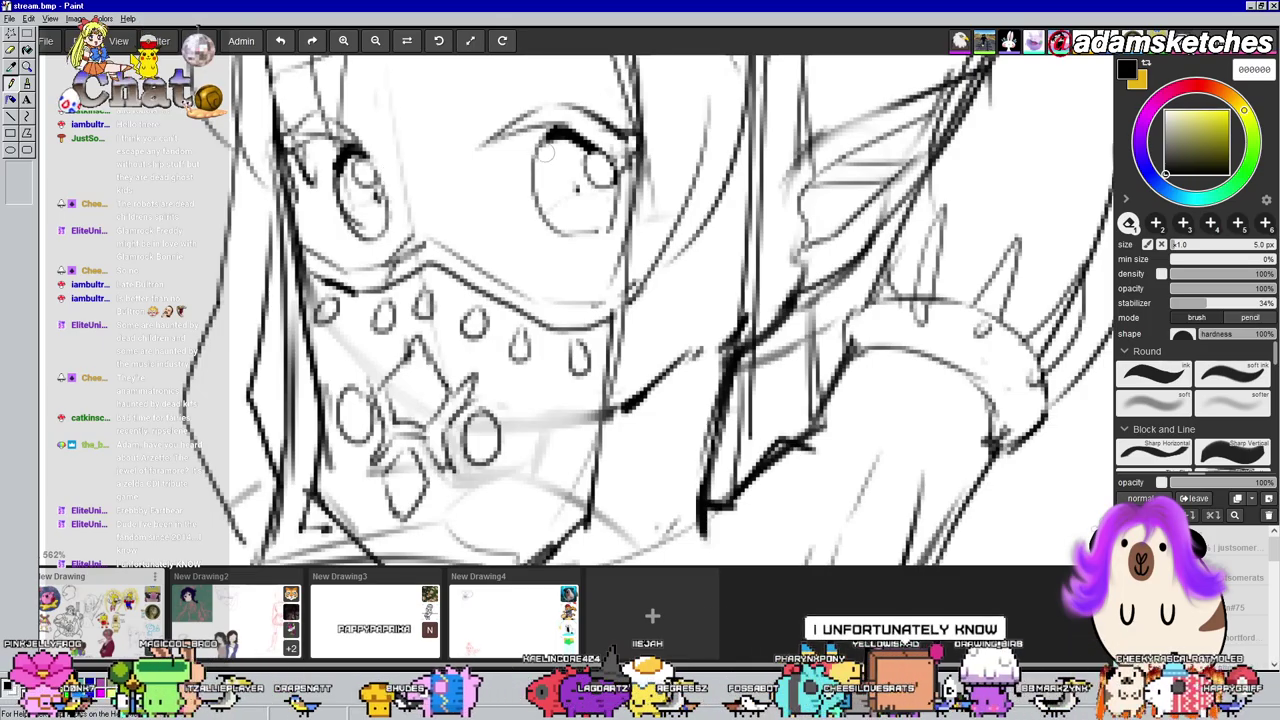
Sketch a second waistband curve across the hips and extend the outer thigh line downward with the 2 px brush
{"action": "scroll", "coordinate": [710, 145], "scroll_direction": "down", "scroll_amount": 10}
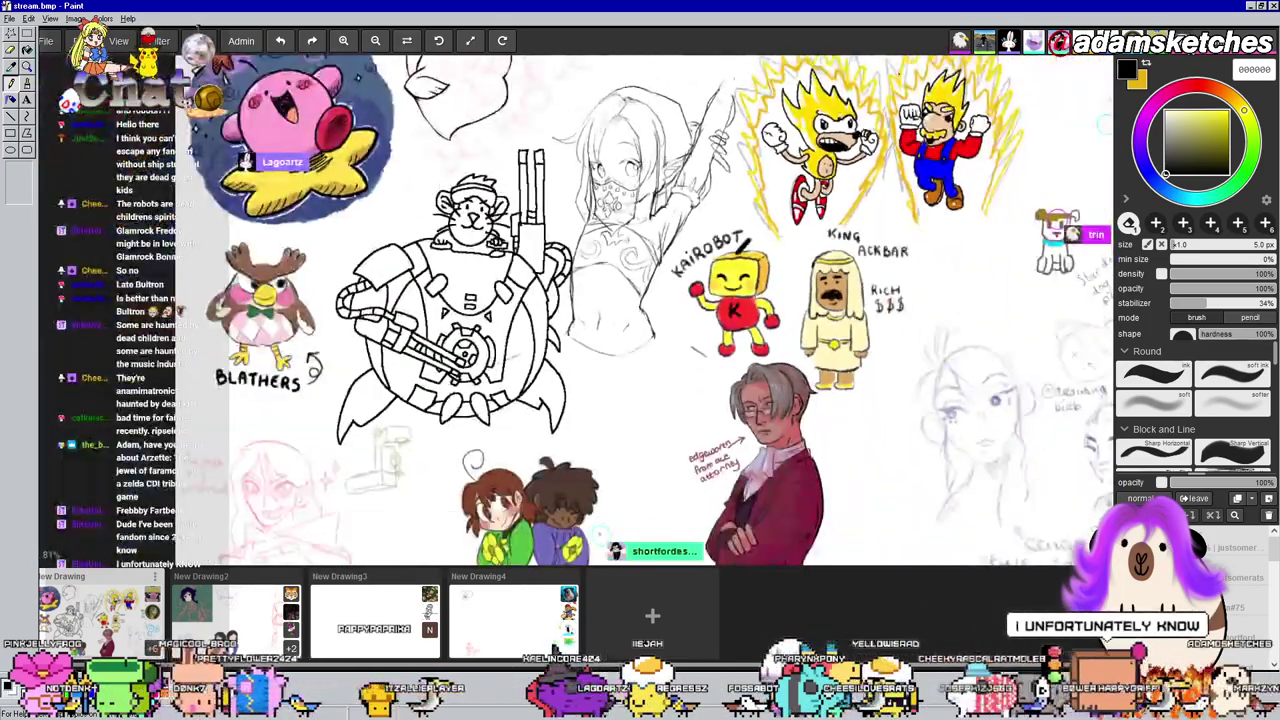
{"action": "scroll", "coordinate": [680, 150], "scroll_direction": "up", "scroll_amount": 2}
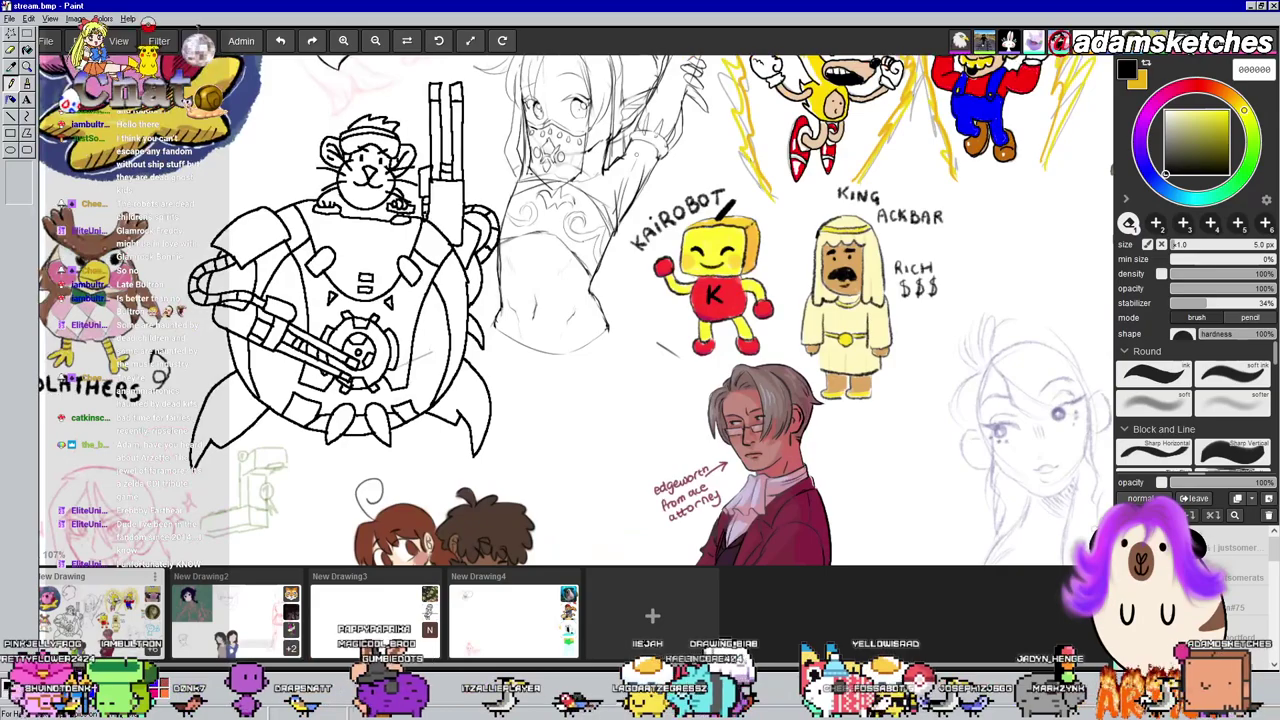
{"action": "left_click_drag", "start_coordinate": [636, 179], "coordinate": [608, 146]}
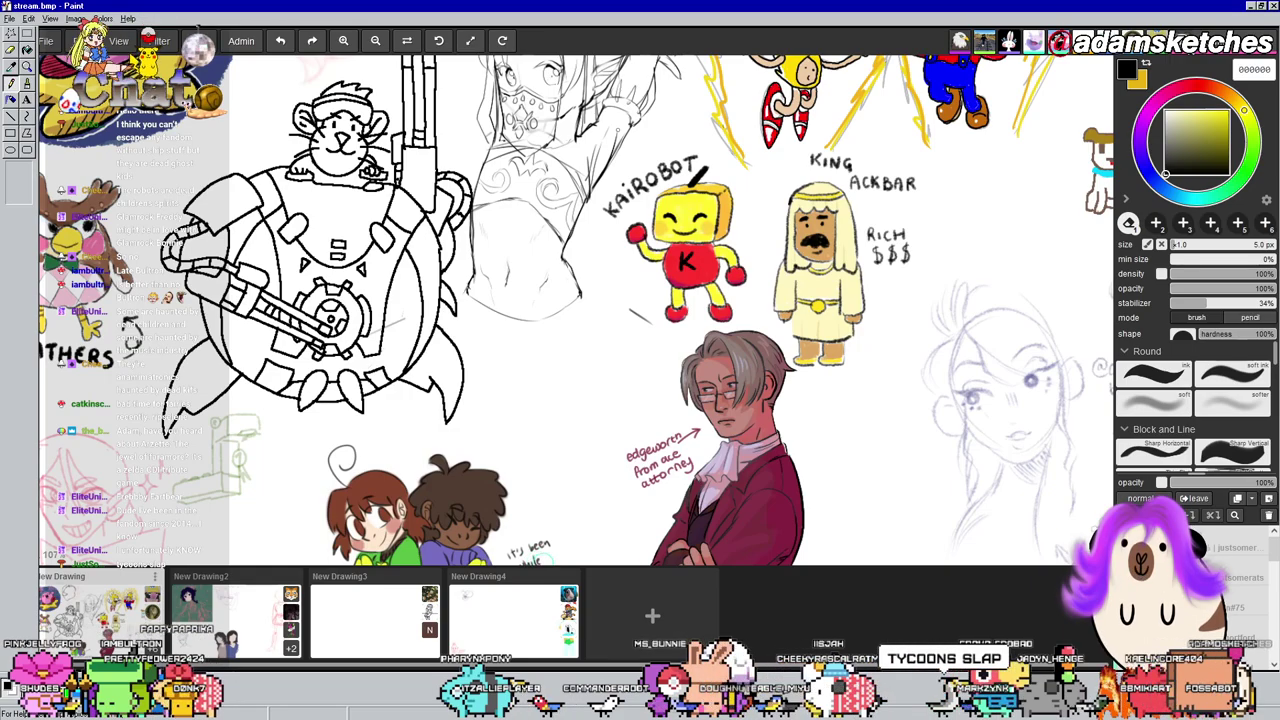
{"action": "key", "text": "b"}
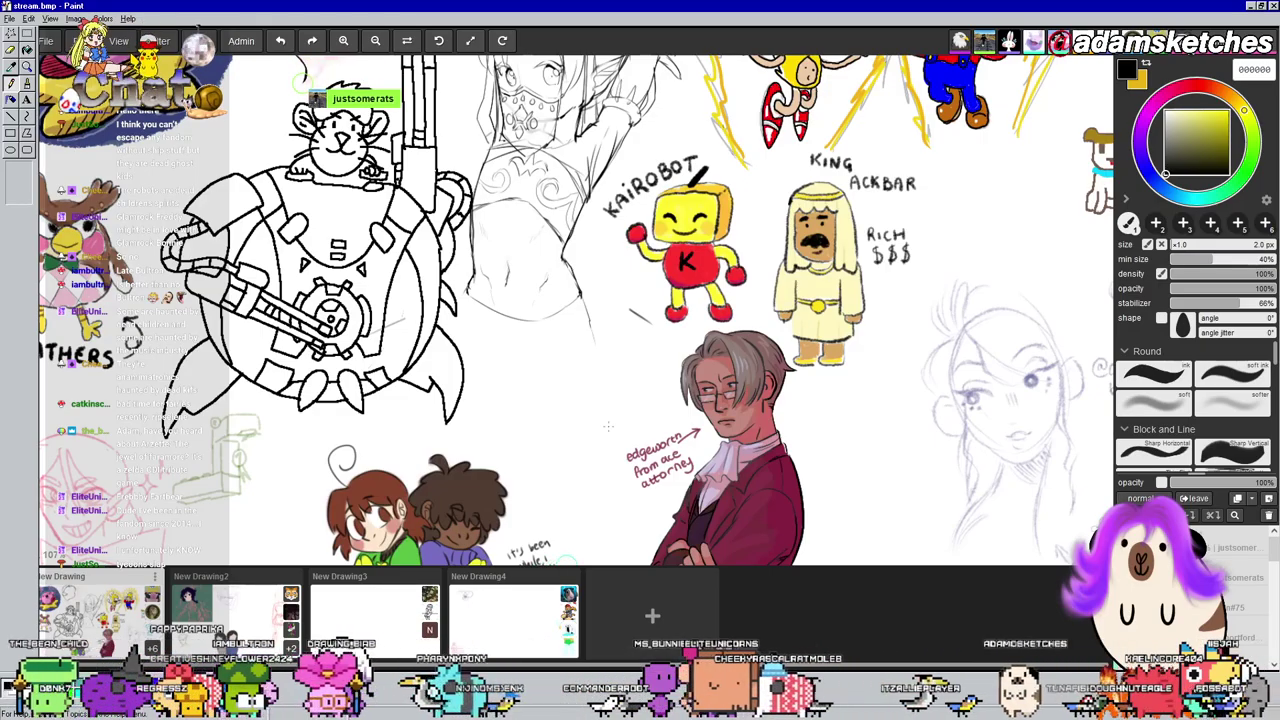
{"action": "left_click_drag", "start_coordinate": [607, 272], "coordinate": [648, 214]}
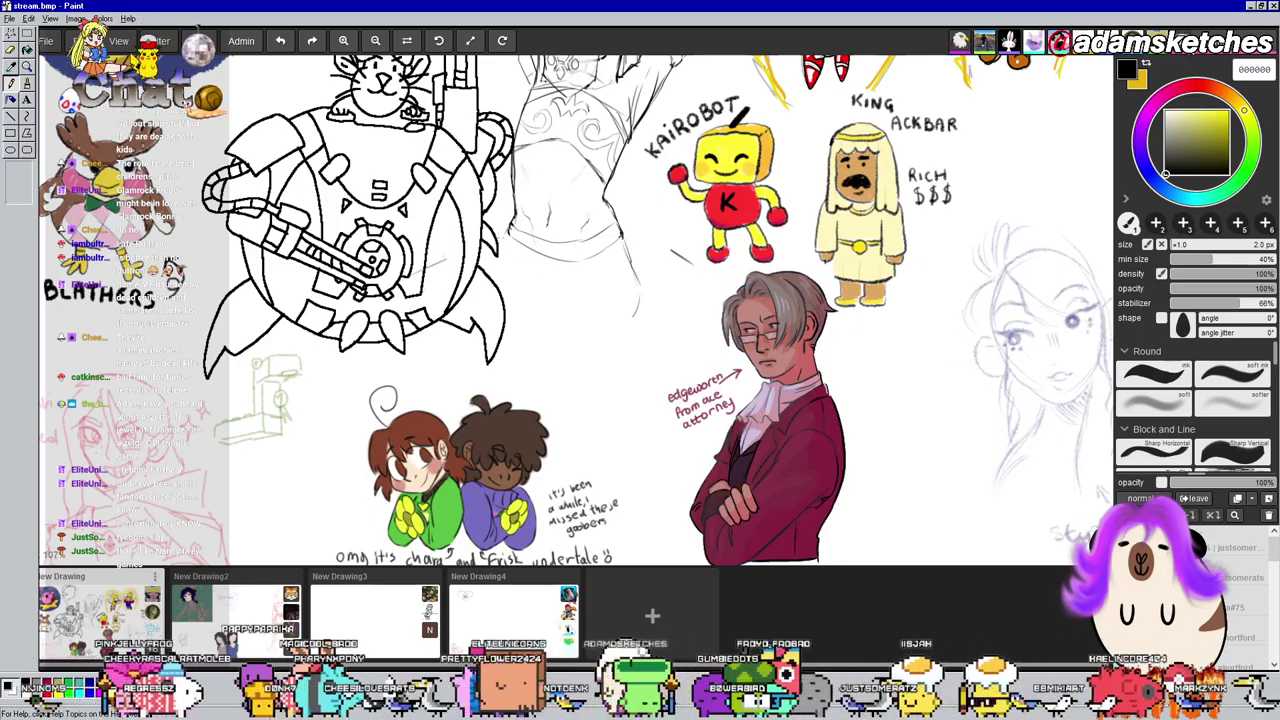
{"action": "left_click_drag", "start_coordinate": [581, 215], "coordinate": [582, 418]}
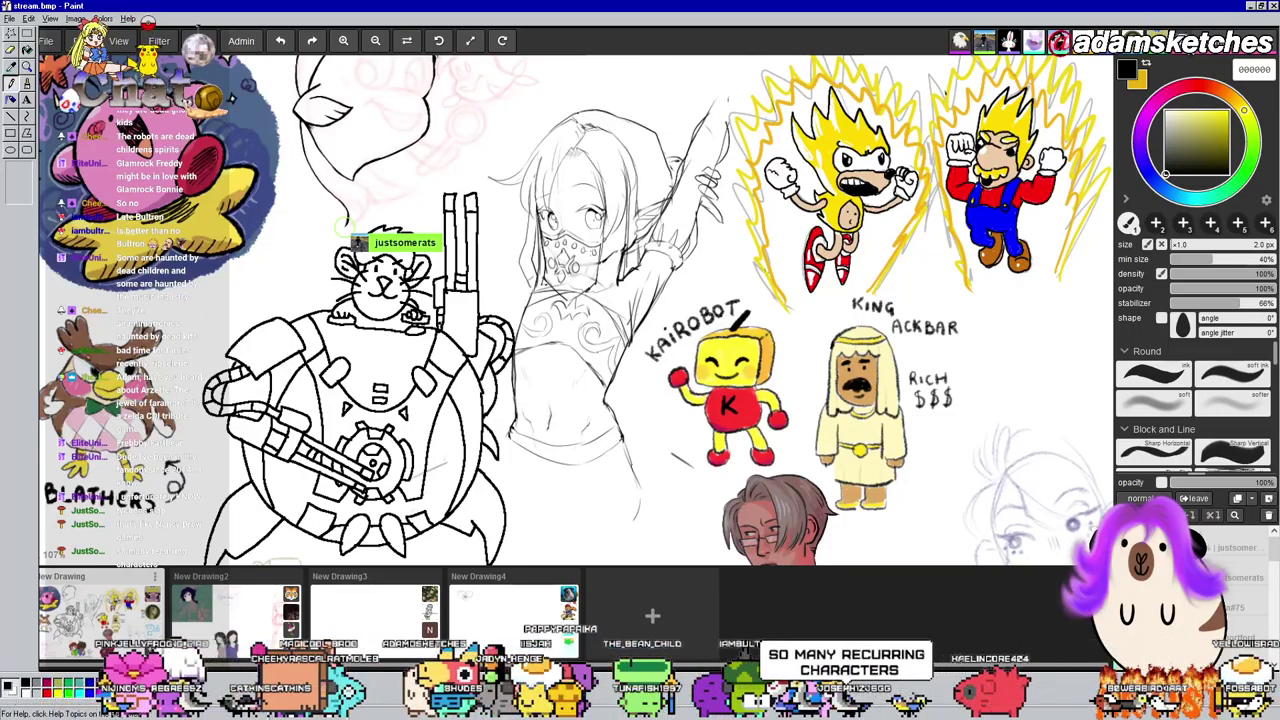
Draw a round speech bubble above the character's head with a circle-and-cross symbol inside
{"action": "scroll", "coordinate": [564, 123], "scroll_direction": "up", "scroll_amount": 4}
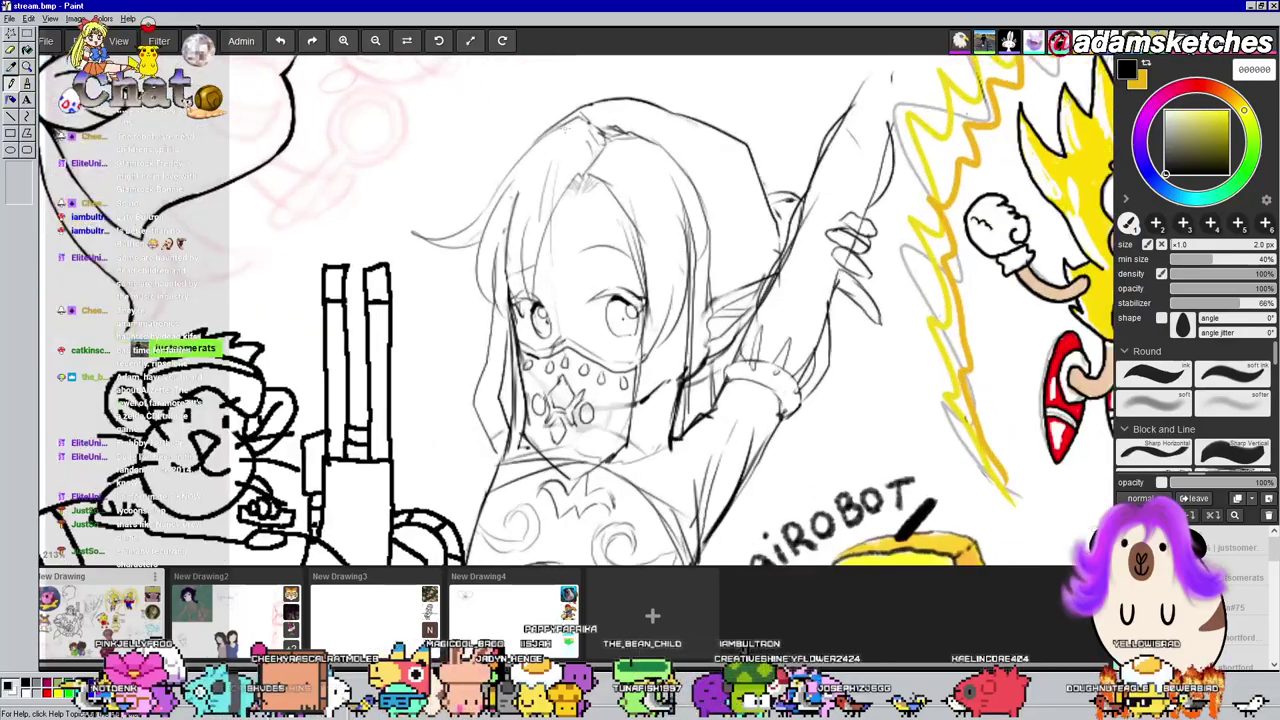
{"action": "mouse_move", "coordinate": [565, 128]}
{"action": "left_mouse_down"}
{"action": "mouse_move", "coordinate": [582, 210]}
{"action": "mouse_move", "coordinate": [620, 242]}
{"action": "mouse_move", "coordinate": [424, 246]}
{"action": "left_mouse_up"}
{"action": "mouse_move", "coordinate": [571, 220]}
{"action": "left_mouse_down"}
{"action": "mouse_move", "coordinate": [578, 142]}
{"action": "mouse_move", "coordinate": [678, 203]}
{"action": "mouse_move", "coordinate": [603, 218]}
{"action": "left_mouse_up"}
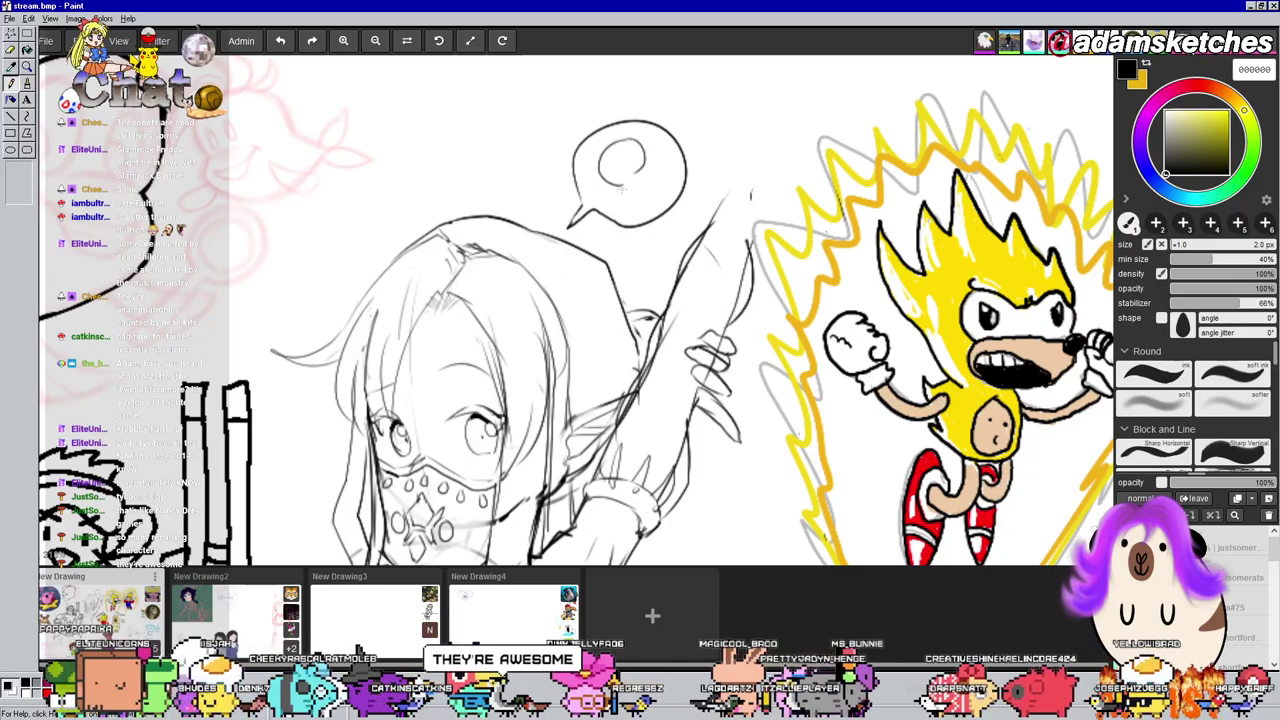
{"action": "mouse_move", "coordinate": [628, 152]}
{"action": "left_mouse_down"}
{"action": "mouse_move", "coordinate": [616, 195]}
{"action": "mouse_move", "coordinate": [640, 208]}
{"action": "mouse_move", "coordinate": [628, 160]}
{"action": "left_mouse_up"}
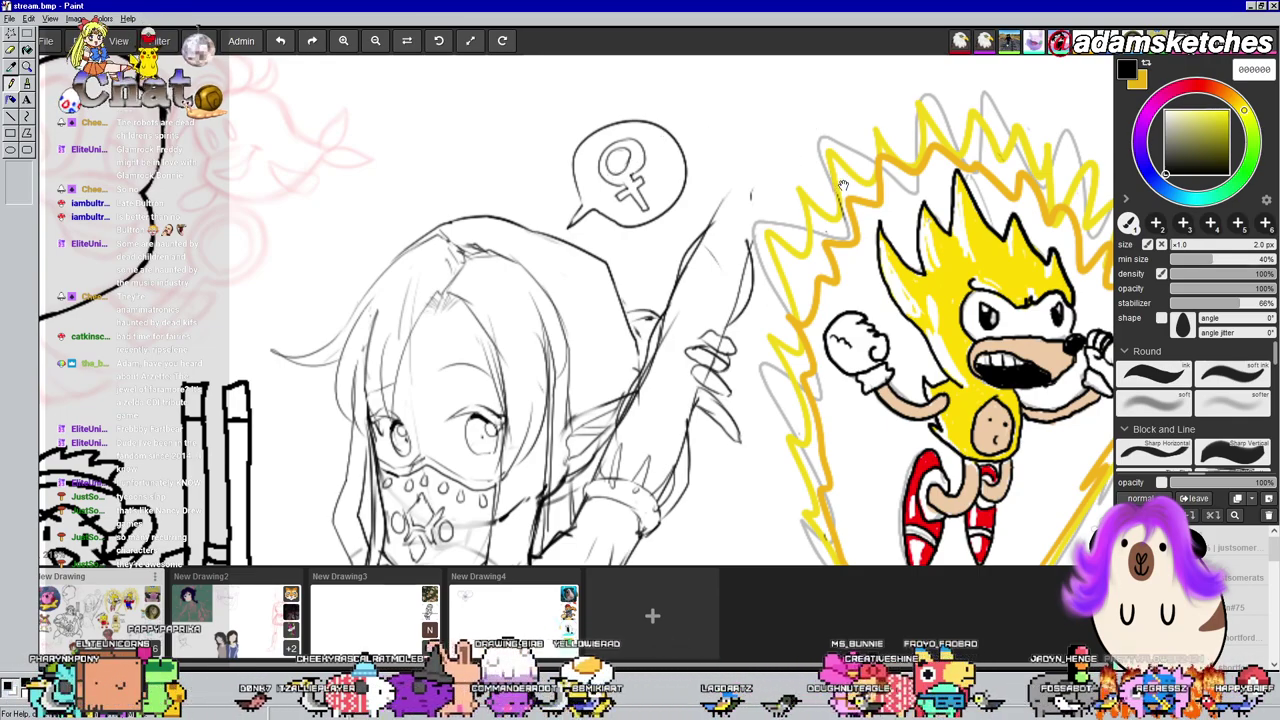
Darken the small navel line at the centre of the character's midriff with the 2 px brush
{"action": "left_click_drag", "start_coordinate": [748, 396], "coordinate": [840, 182]}
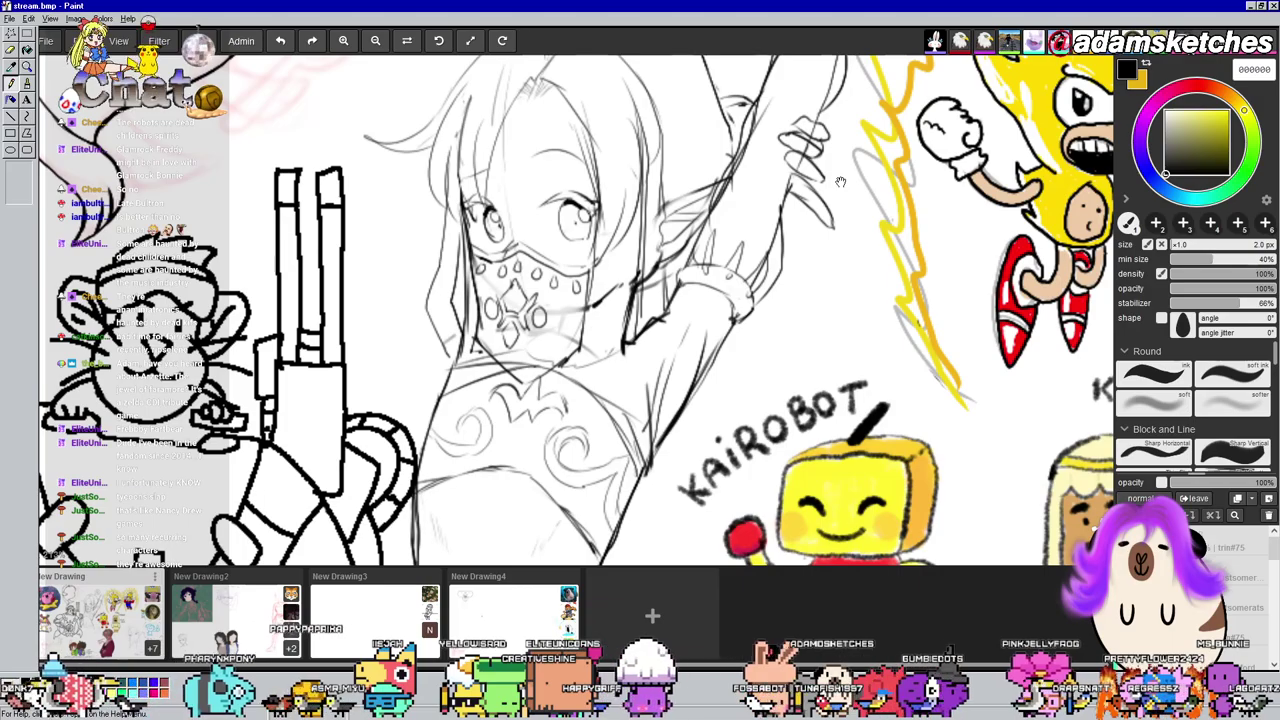
{"action": "left_click_drag", "start_coordinate": [770, 400], "coordinate": [830, 142]}
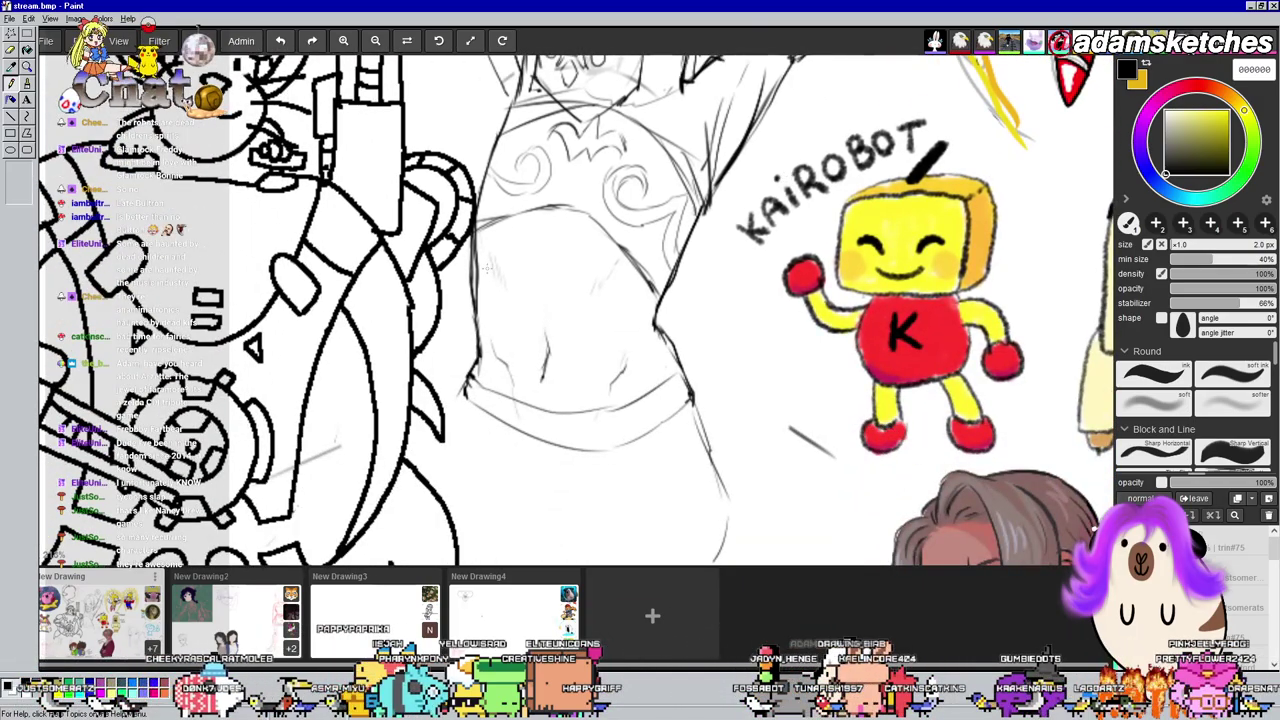
{"action": "key", "text": "e"}
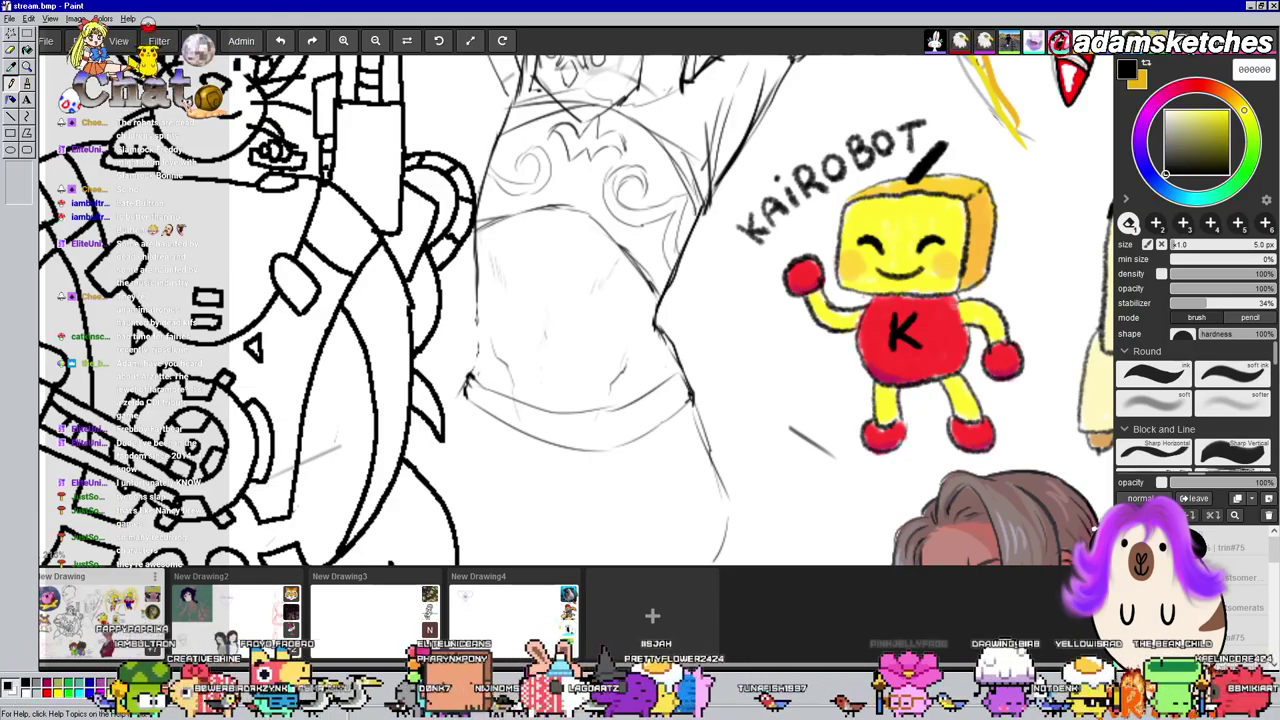
{"action": "key", "text": "b"}
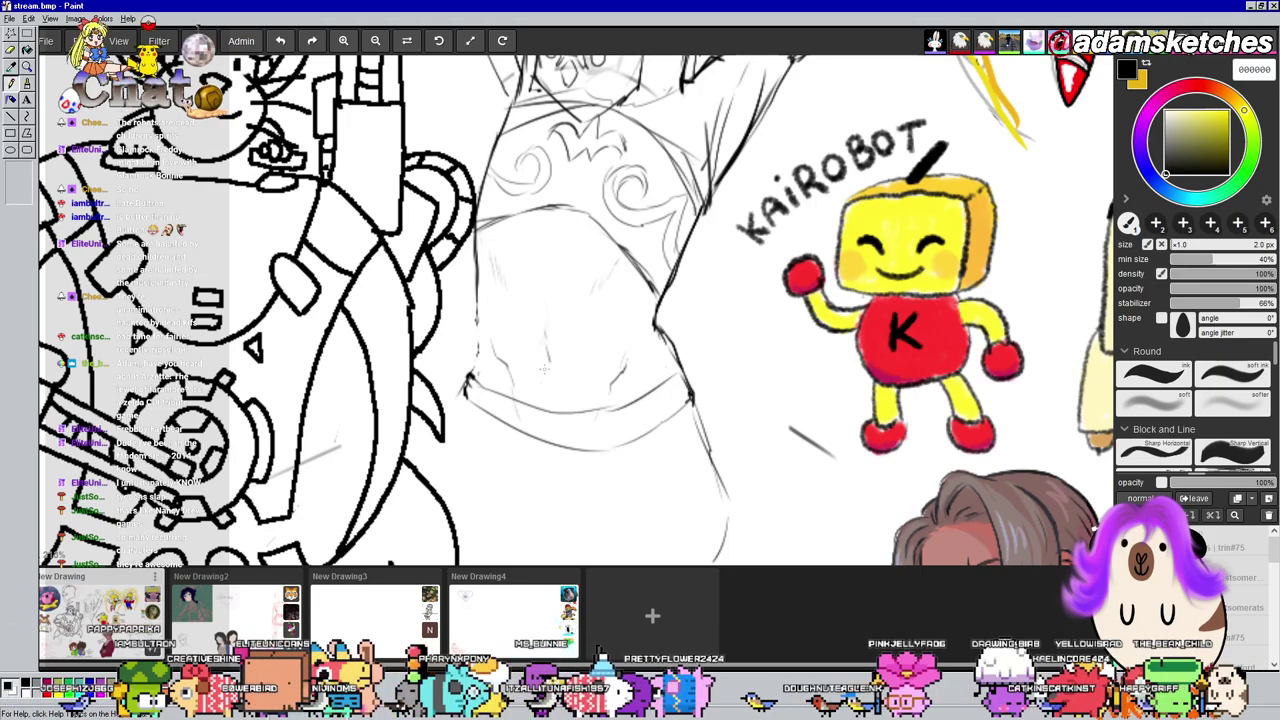
{"action": "left_click_drag", "start_coordinate": [548, 350], "coordinate": [546, 365]}
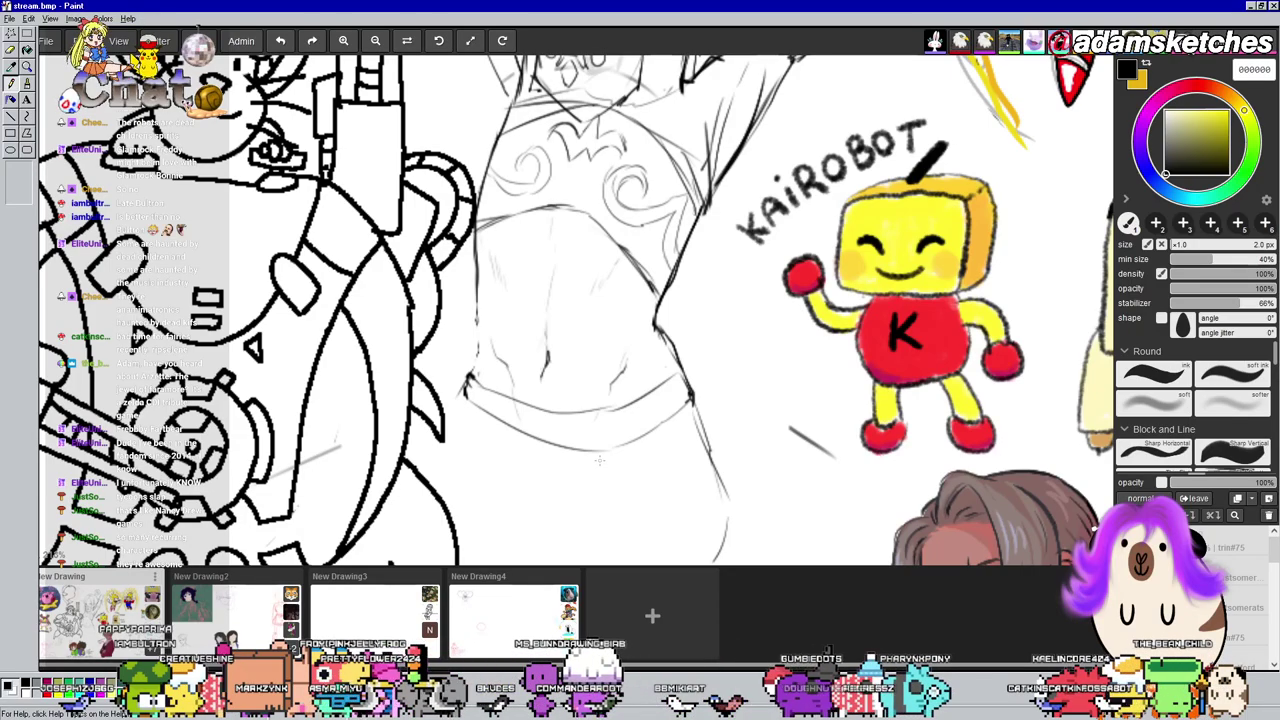
Sketch a jagged zigzag trim along the lower hem of the cropped top with the 2 px brush
{"action": "left_click_drag", "start_coordinate": [711, 250], "coordinate": [669, 440]}
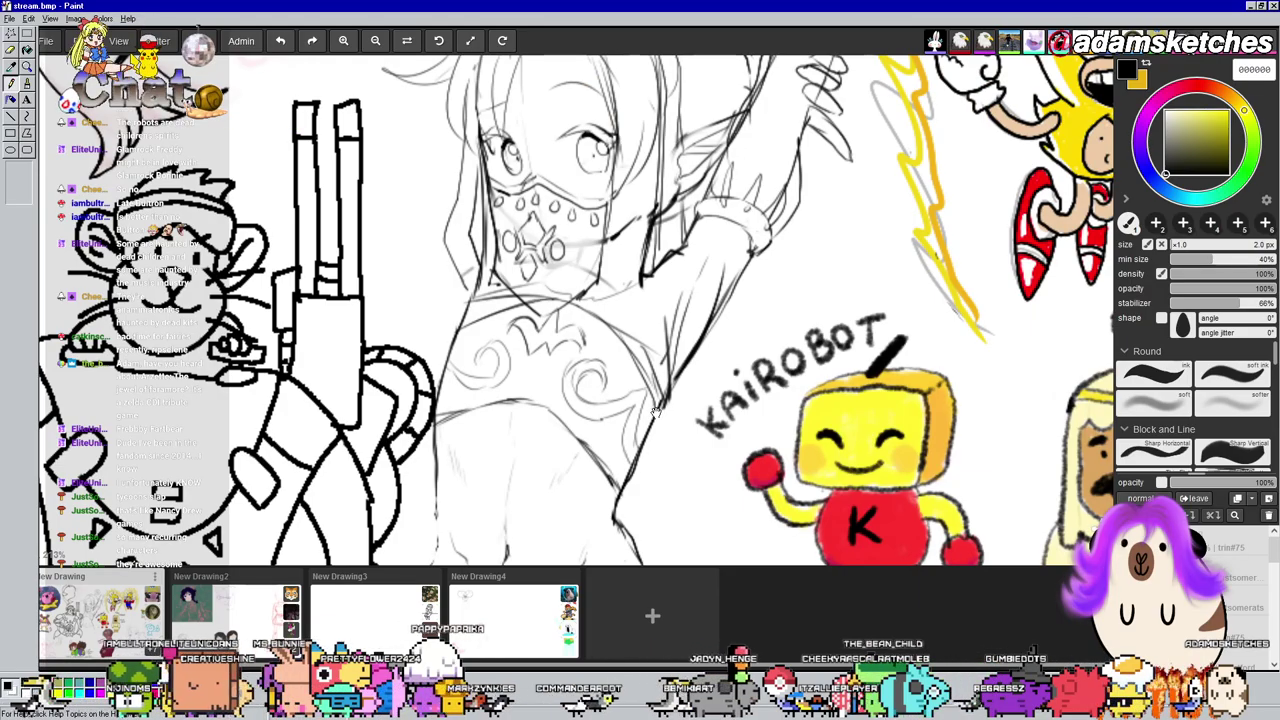
{"action": "left_click_drag", "start_coordinate": [654, 412], "coordinate": [764, 244]}
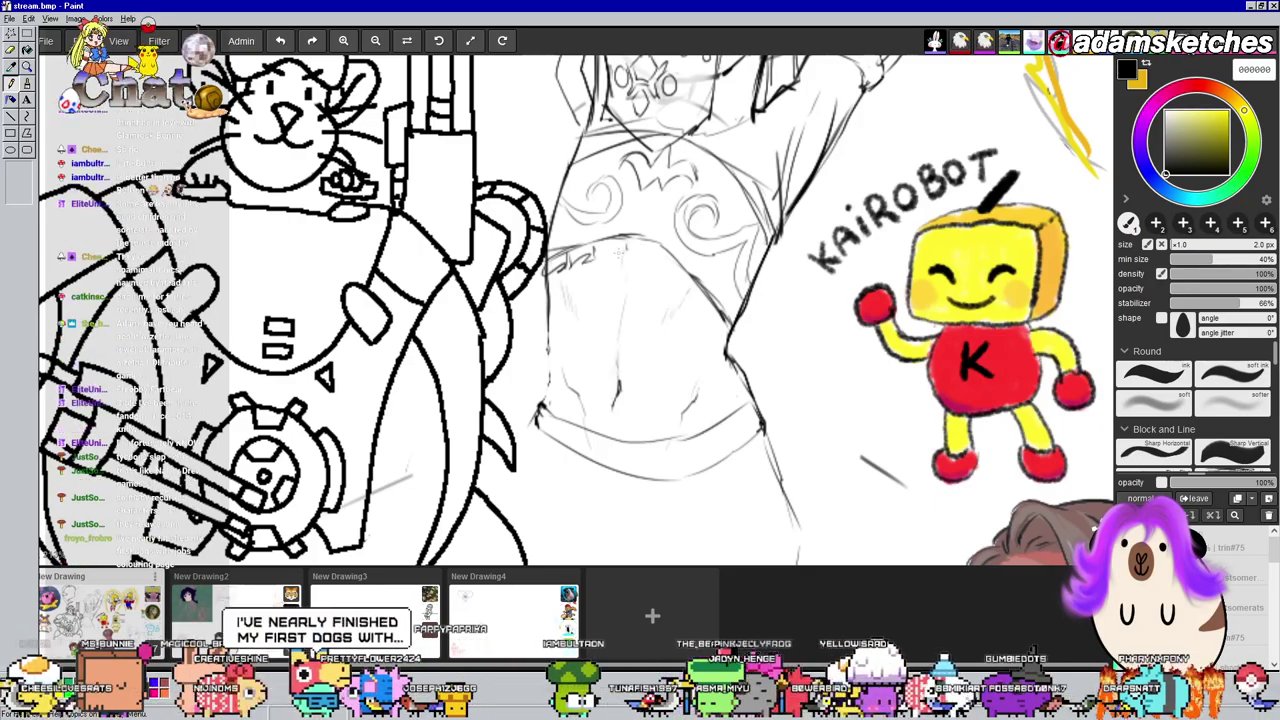
{"action": "left_click_drag", "start_coordinate": [603, 256], "coordinate": [656, 267]}
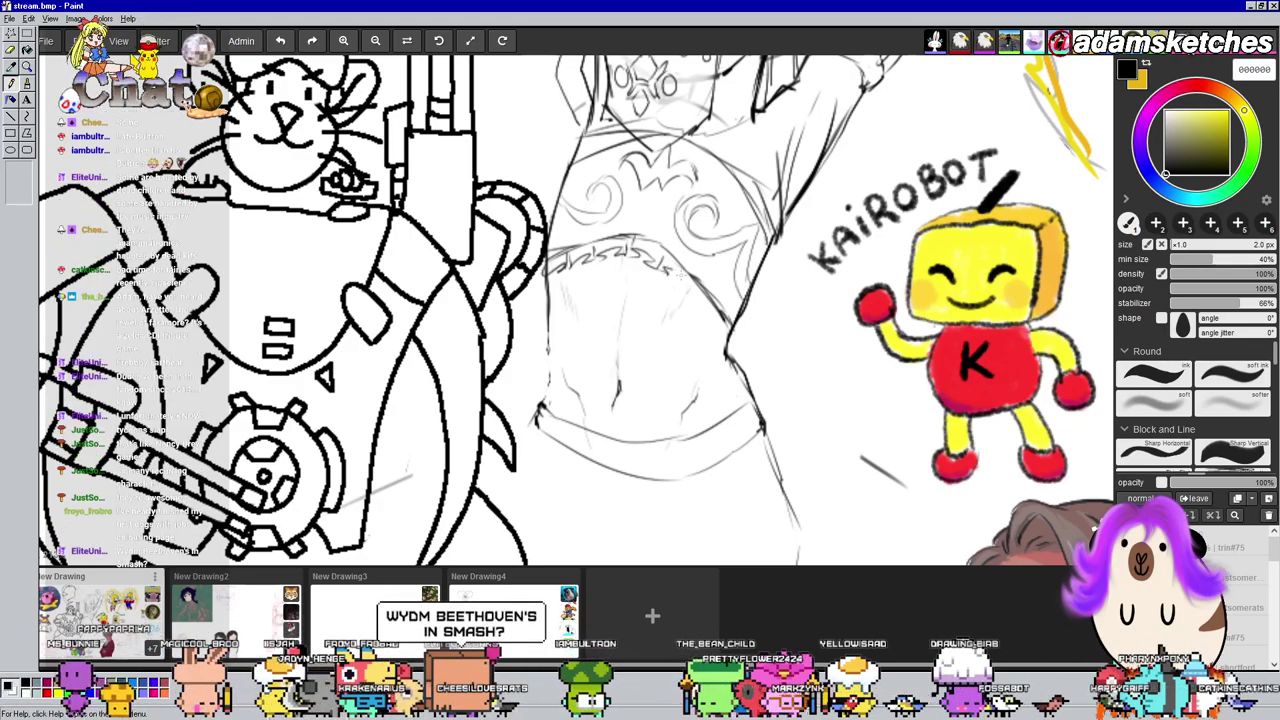
{"action": "left_click_drag", "start_coordinate": [547, 269], "coordinate": [534, 279]}
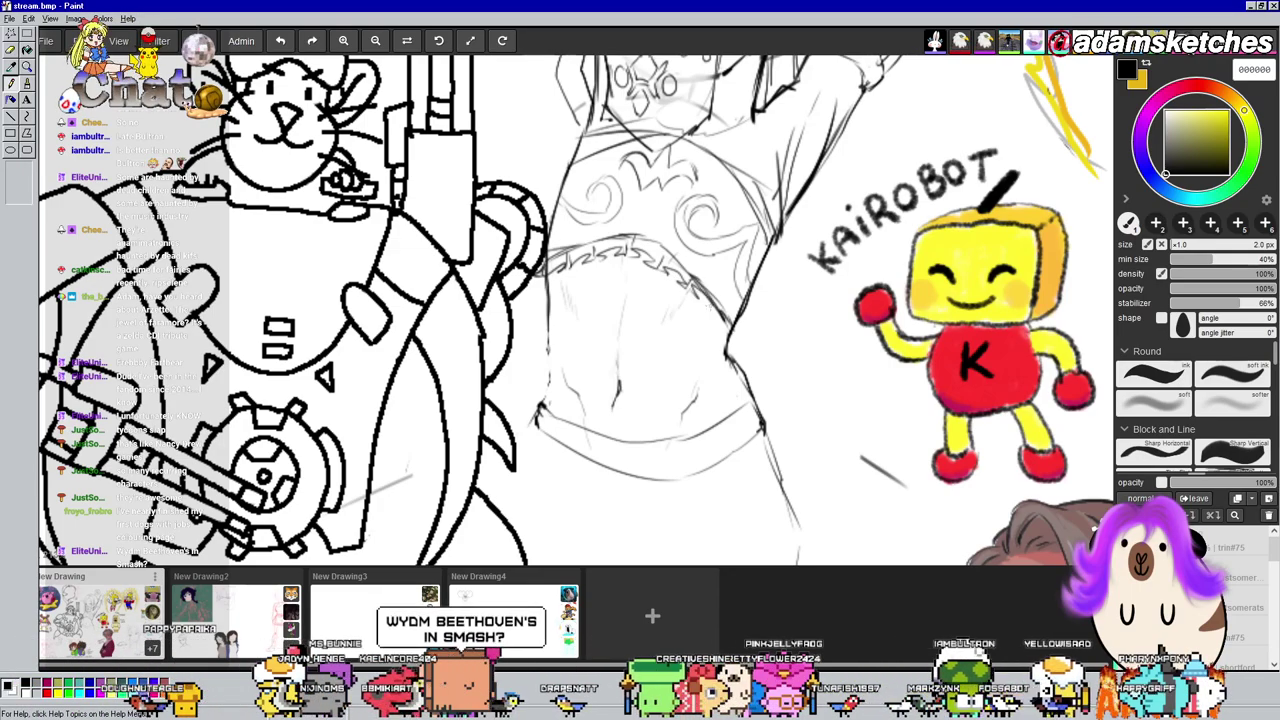
{"action": "mouse_move", "coordinate": [712, 304]}
{"action": "left_mouse_down"}
{"action": "mouse_move", "coordinate": [700, 322]}
{"action": "mouse_move", "coordinate": [720, 320]}
{"action": "left_mouse_up"}
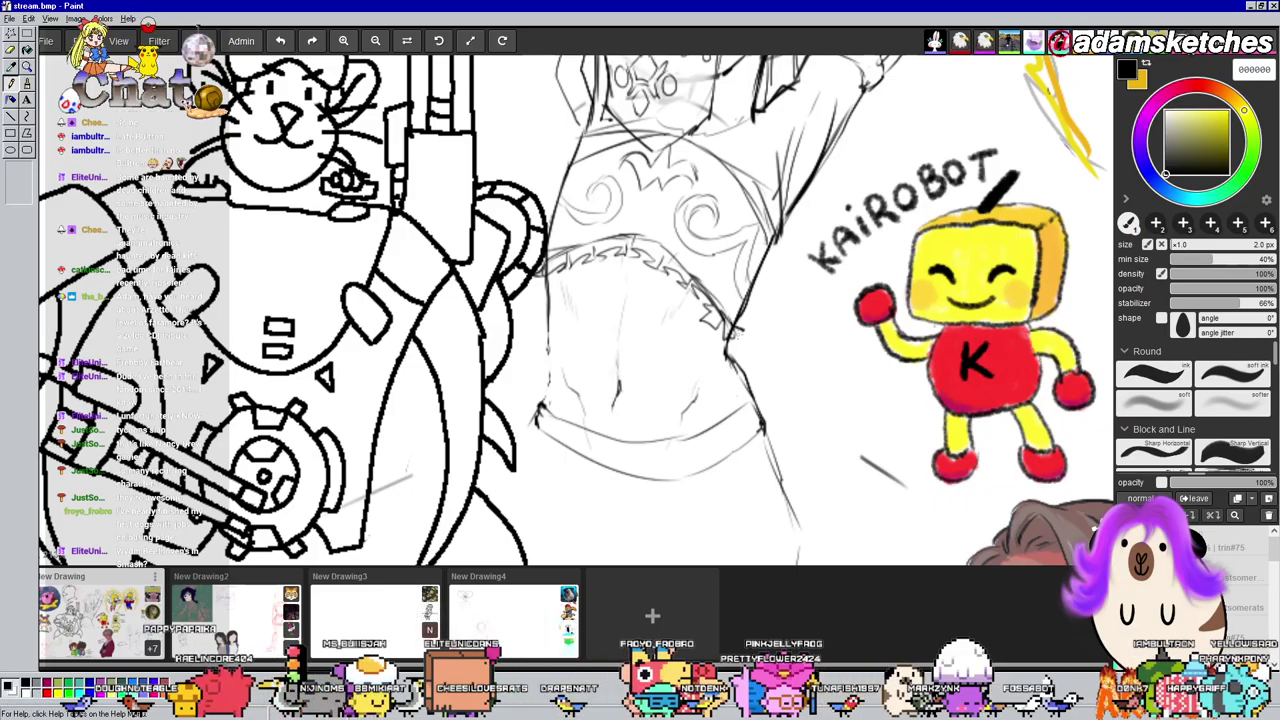
{"action": "mouse_move", "coordinate": [956, 271]}
{"action": "left_mouse_down"}
{"action": "mouse_move", "coordinate": [936, 421]}
{"action": "mouse_move", "coordinate": [896, 322]}
{"action": "left_mouse_up"}
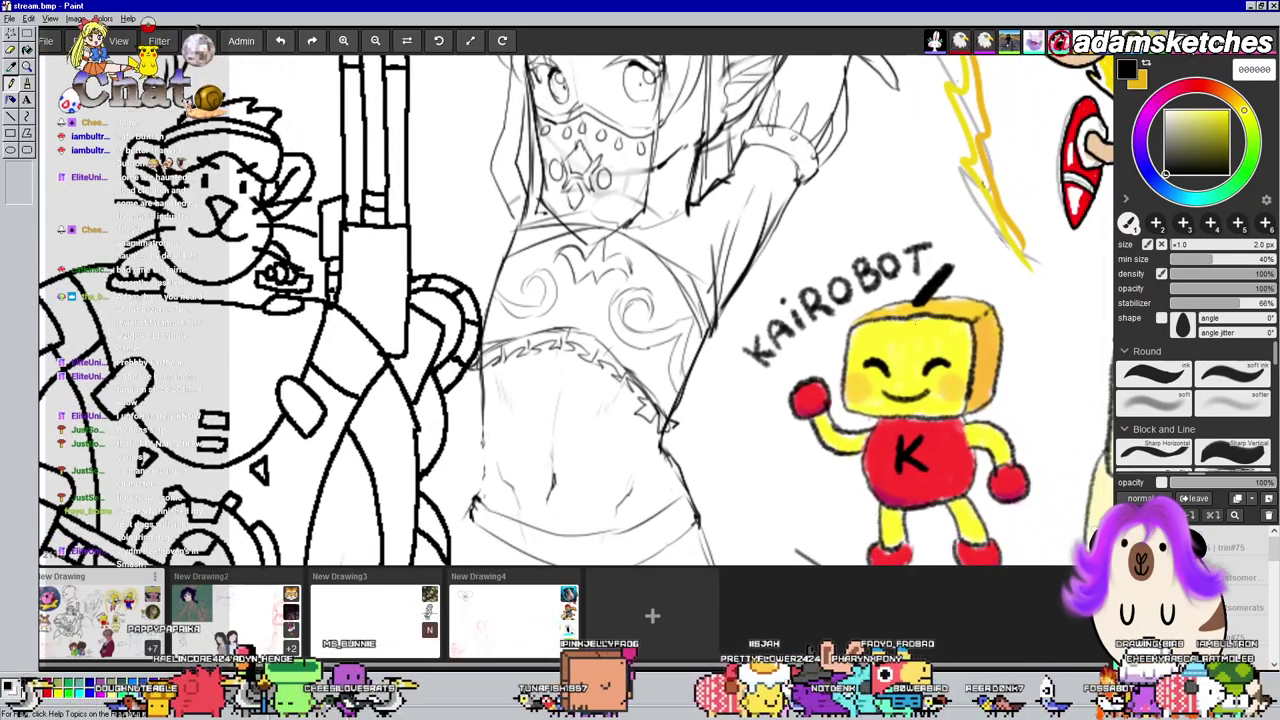
Clean the upper arm's stray lines with the 5 px eraser, then sketch hip and thigh lines with the 2 px brush
{"action": "key", "text": "e"}
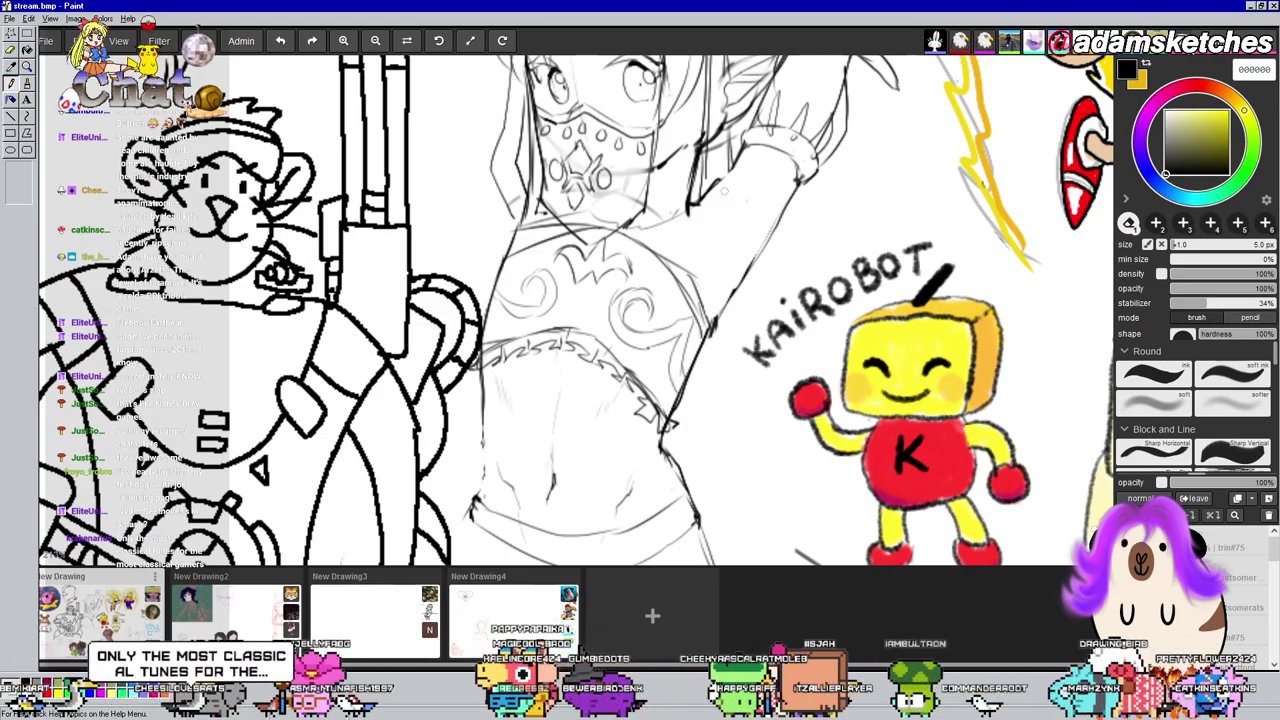
{"action": "key", "text": "b"}
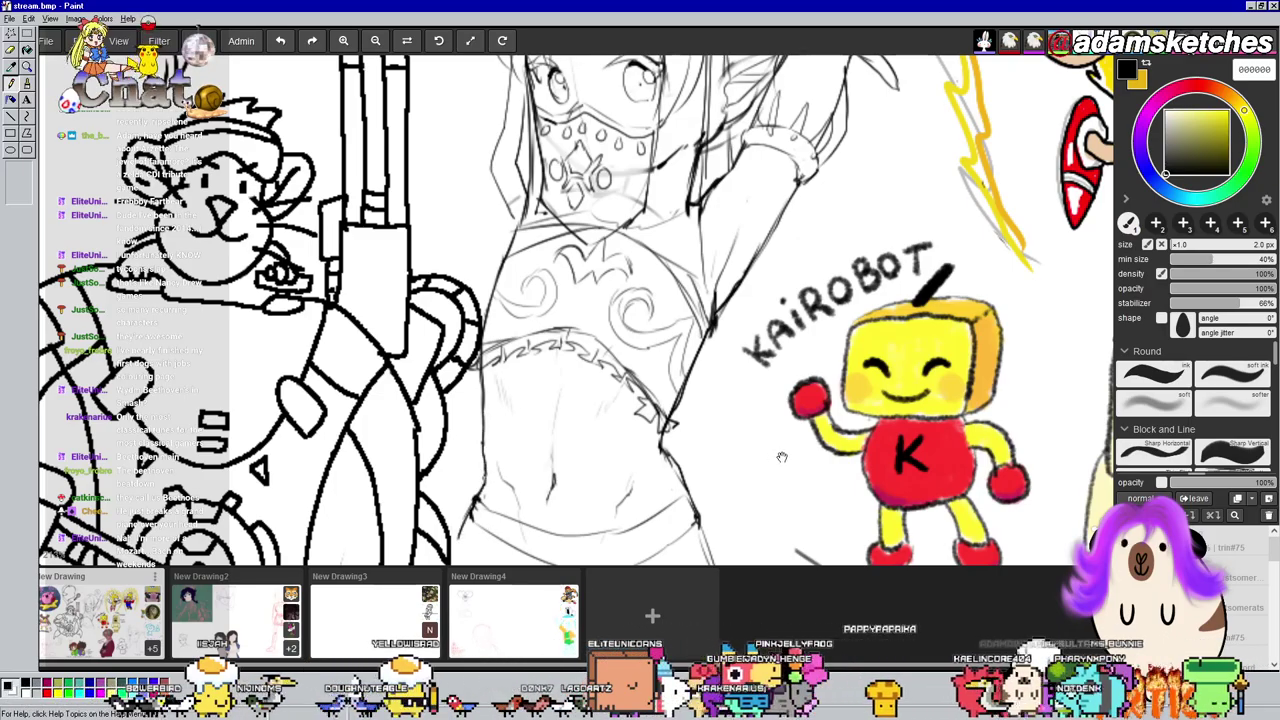
{"action": "left_click_drag", "start_coordinate": [782, 457], "coordinate": [800, 257]}
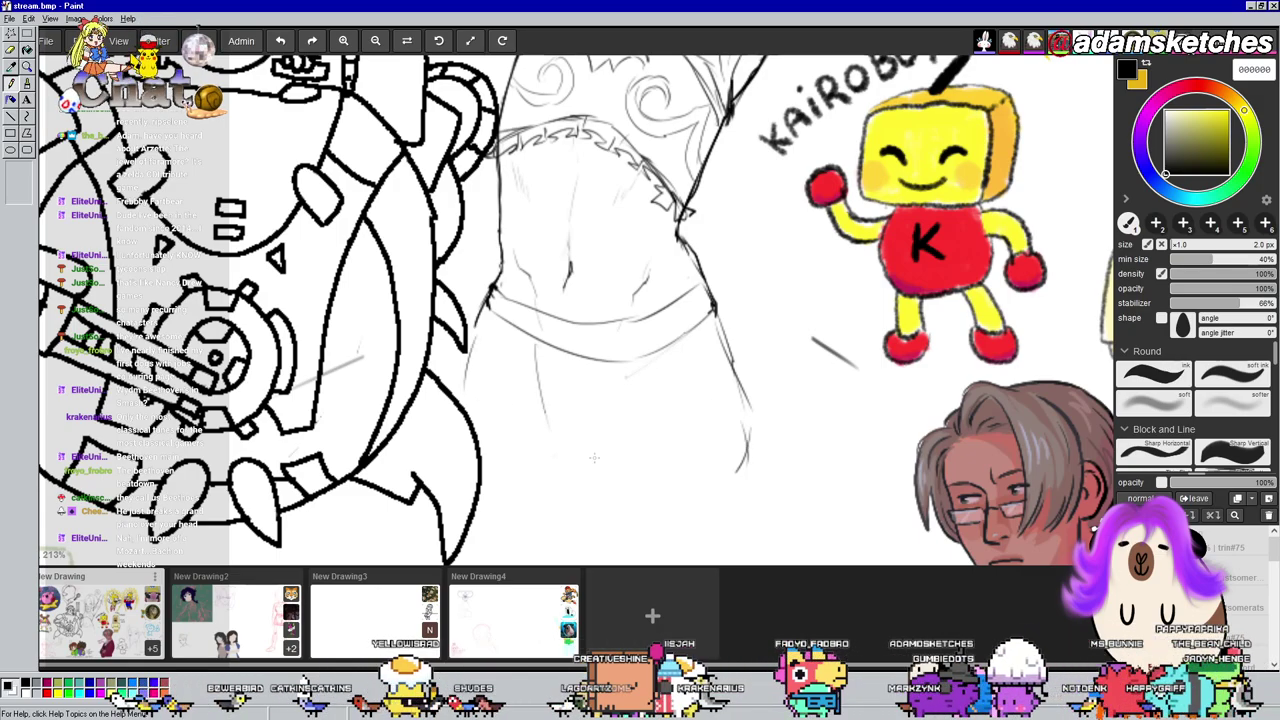
{"action": "left_click_drag", "start_coordinate": [925, 323], "coordinate": [894, 514]}
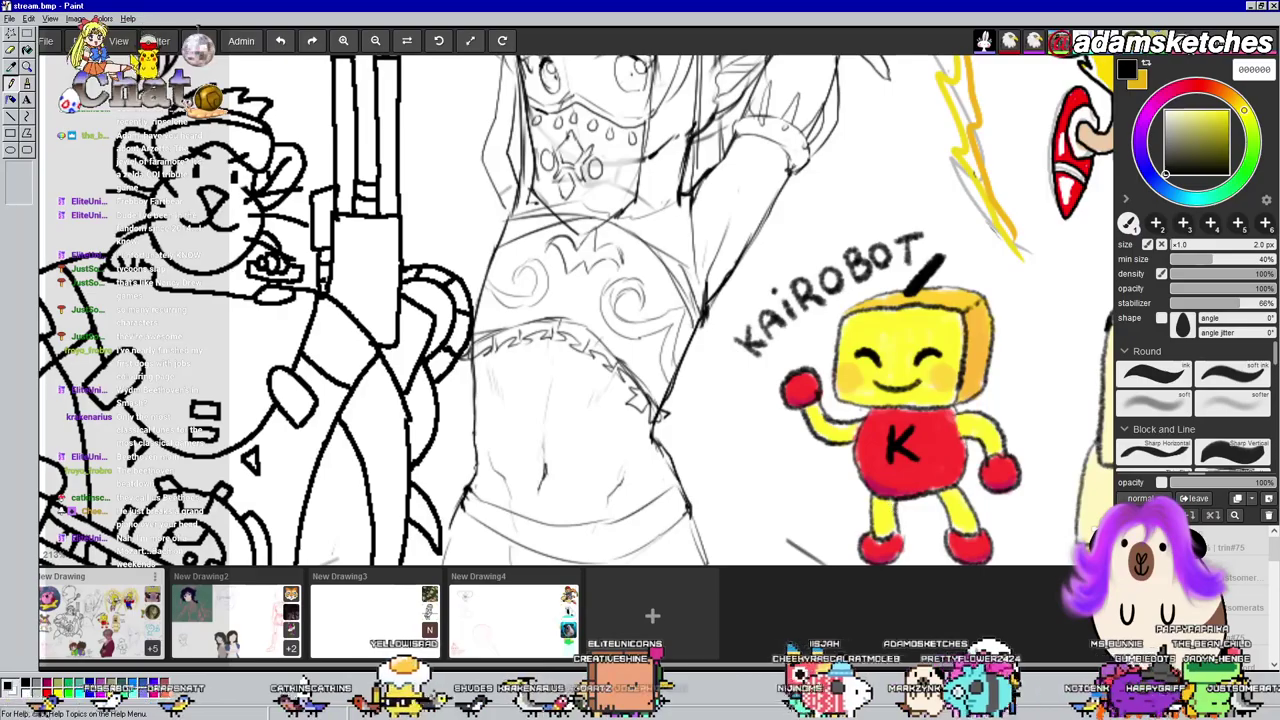
{"action": "left_click_drag", "start_coordinate": [849, 269], "coordinate": [838, 438]}
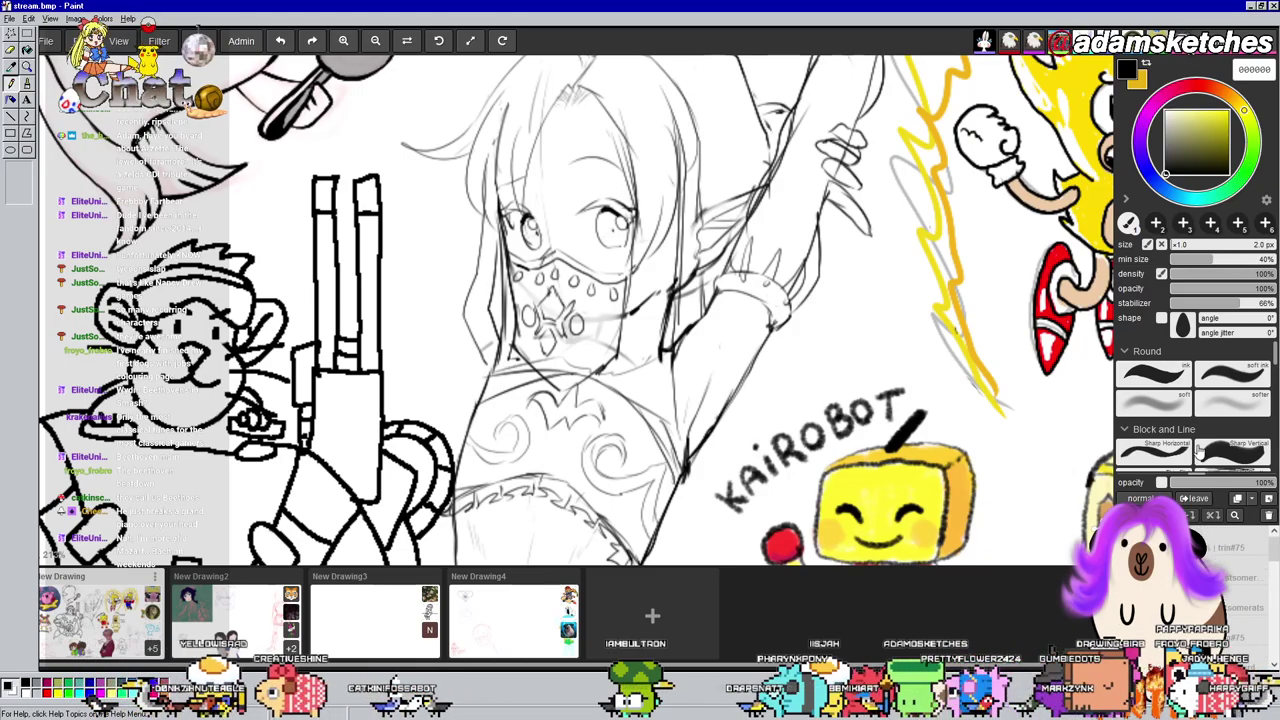
Clean up the sketch lines around the raised forearm with the 5 px eraser
{"action": "left_click_drag", "start_coordinate": [774, 231], "coordinate": [510, 348]}
{"action": "key", "text": "e"}
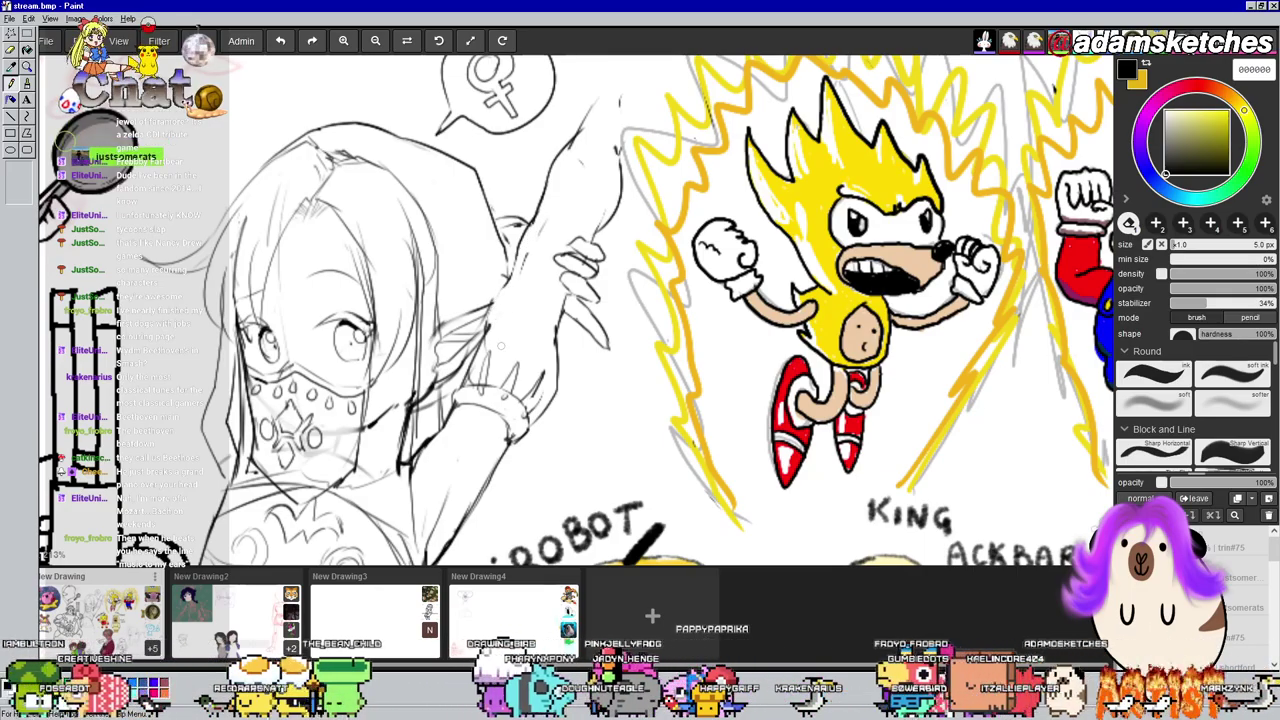
{"action": "left_click_drag", "start_coordinate": [849, 392], "coordinate": [975, 300]}
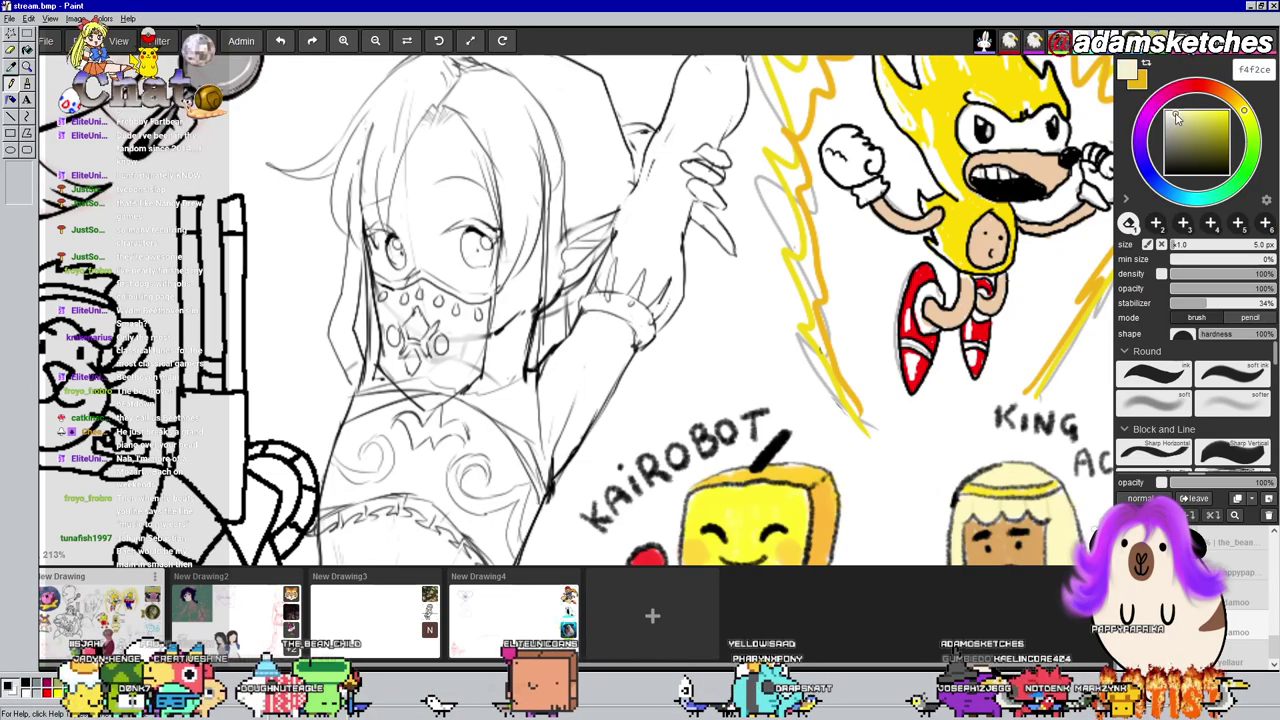
Paint the character's face between the hair and mask in pale peach fff4e7 with a 40 px brush
{"action": "mouse_move", "coordinate": [1240, 110]}
{"action": "left_mouse_down"}
{"action": "mouse_move", "coordinate": [1206, 88]}
{"action": "mouse_move", "coordinate": [1230, 96]}
{"action": "mouse_move", "coordinate": [1168, 110]}
{"action": "left_mouse_up"}
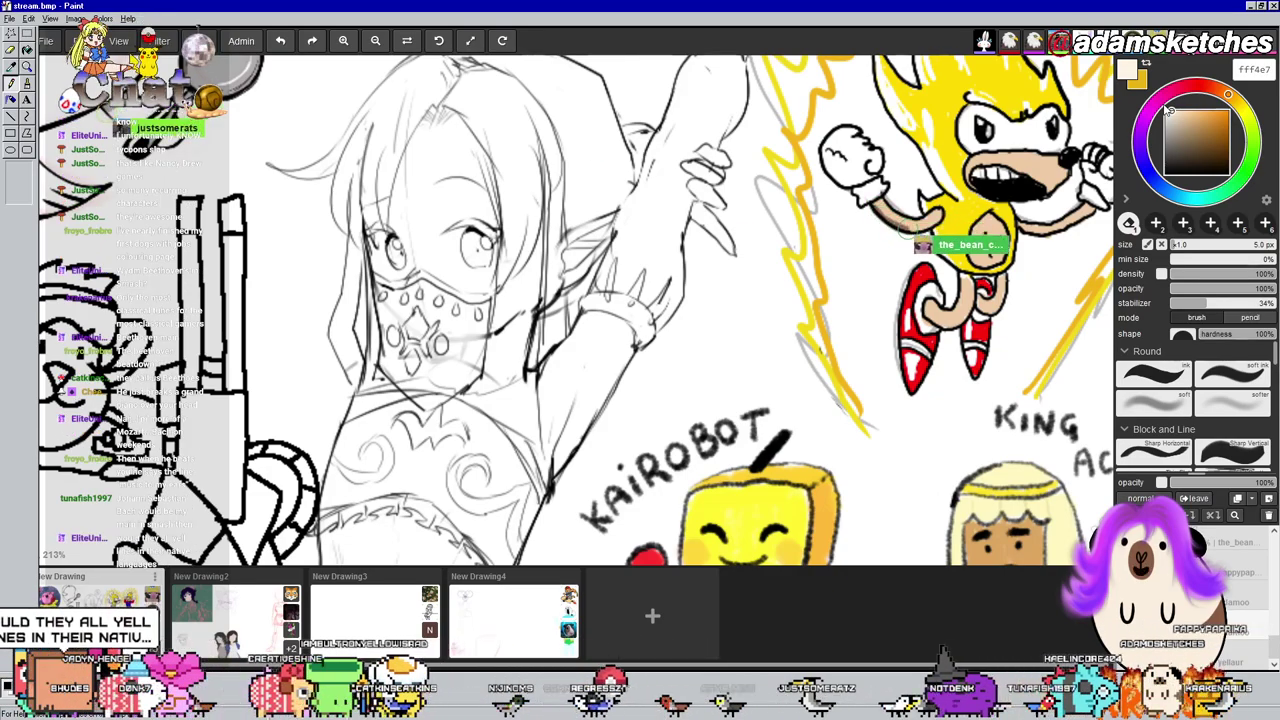
{"action": "key", "text": "b"}
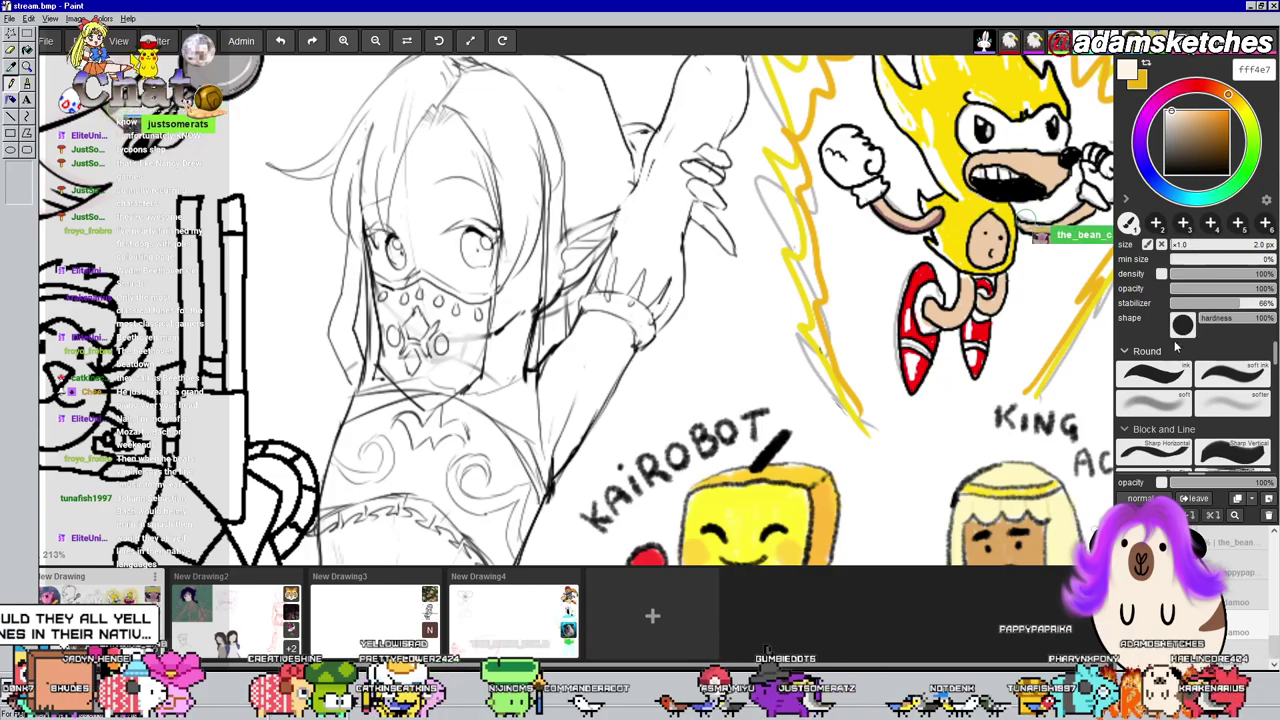
{"action": "left_click", "coordinate": [1211, 245]}
{"action": "mouse_move", "coordinate": [434, 178]}
{"action": "left_mouse_down"}
{"action": "mouse_move", "coordinate": [431, 243]}
{"action": "mouse_move", "coordinate": [445, 185]}
{"action": "mouse_move", "coordinate": [471, 262]}
{"action": "mouse_move", "coordinate": [443, 152]}
{"action": "left_mouse_up"}
{"action": "left_click_drag", "start_coordinate": [445, 208], "coordinate": [473, 204]}
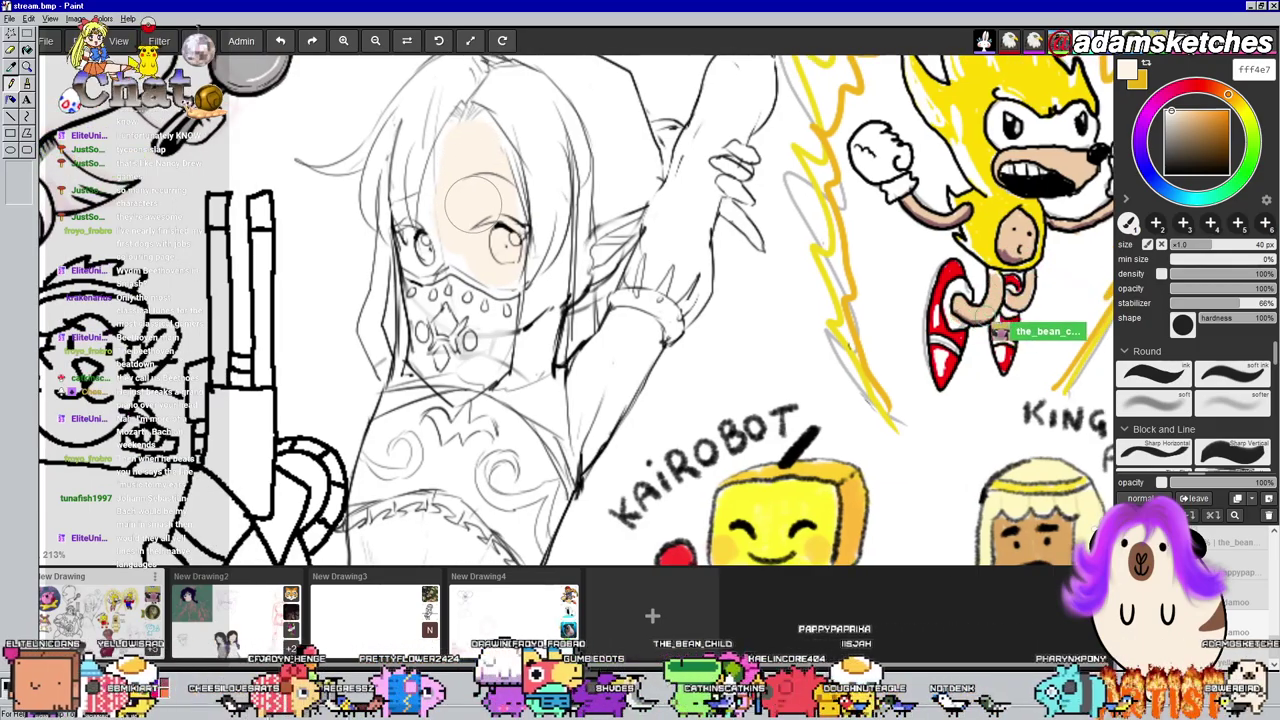
Reduce the brush to 18 px and paint the neck, shoulder, upper arm and pointed ear in pale peach
{"action": "left_click_drag", "start_coordinate": [1205, 244], "coordinate": [1187, 244]}
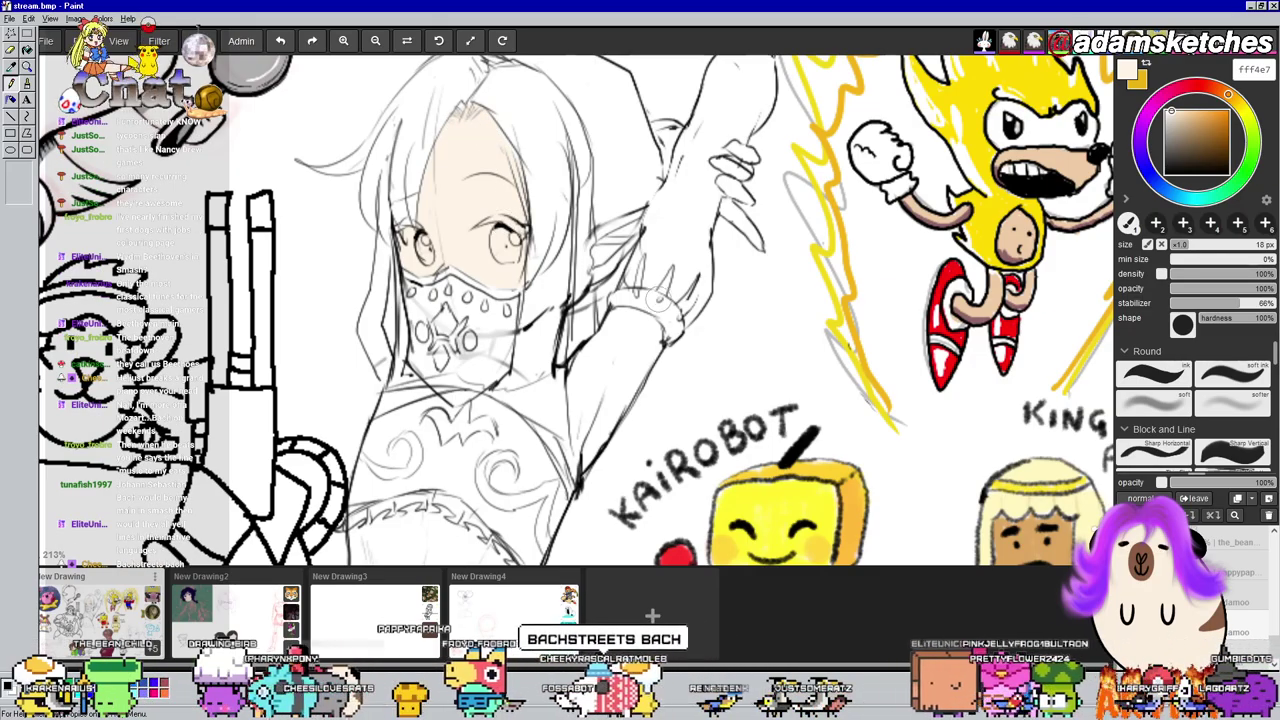
{"action": "left_click_drag", "start_coordinate": [558, 278], "coordinate": [568, 240]}
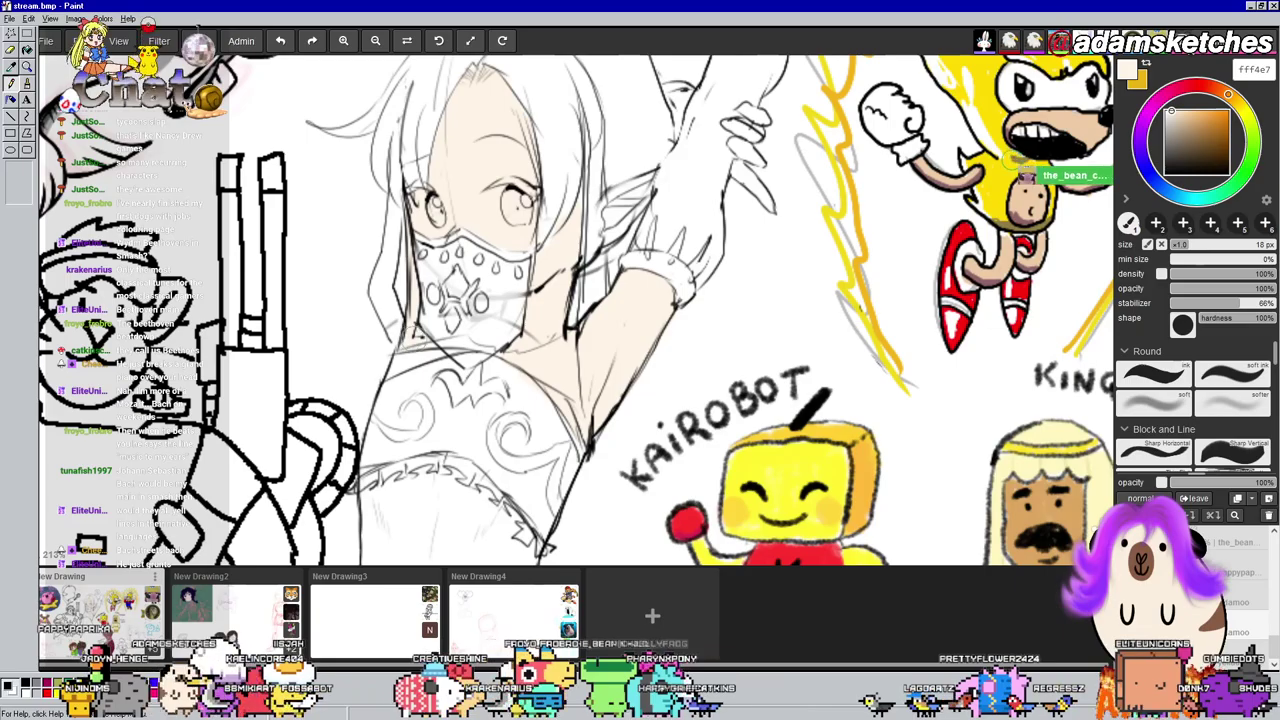
{"action": "left_click_drag", "start_coordinate": [812, 291], "coordinate": [746, 447]}
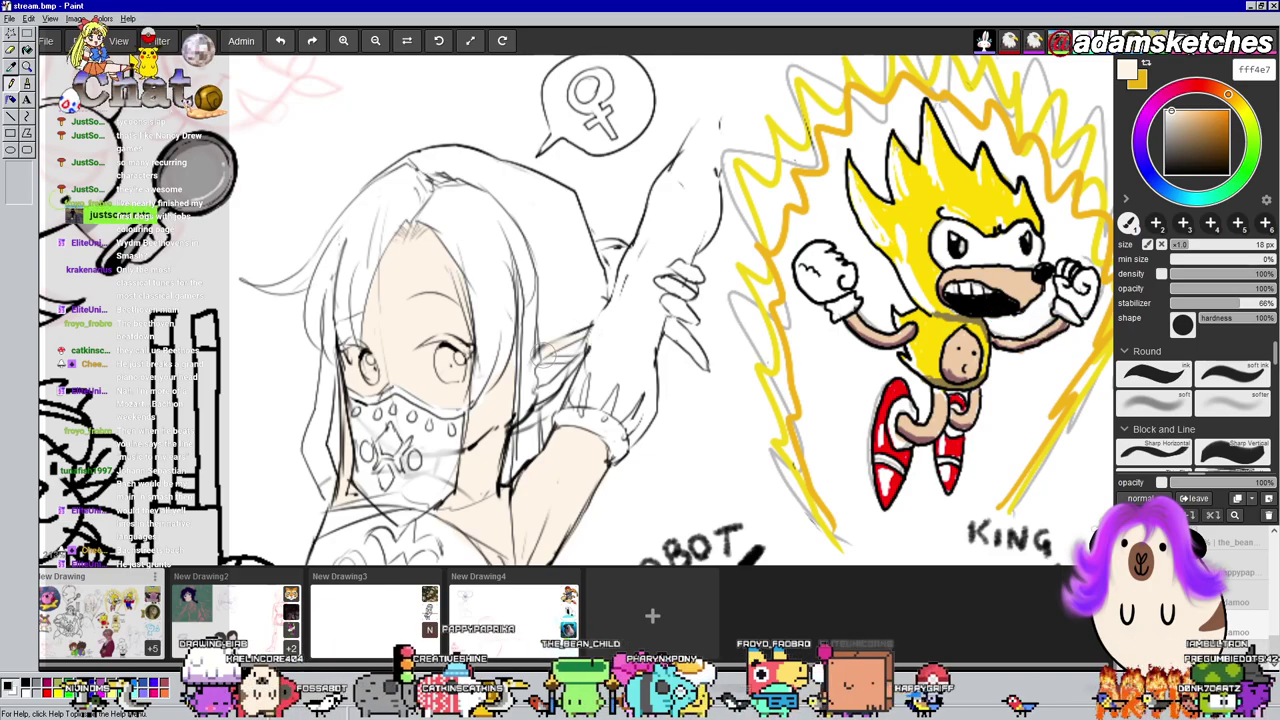
{"action": "left_click_drag", "start_coordinate": [546, 356], "coordinate": [540, 392]}
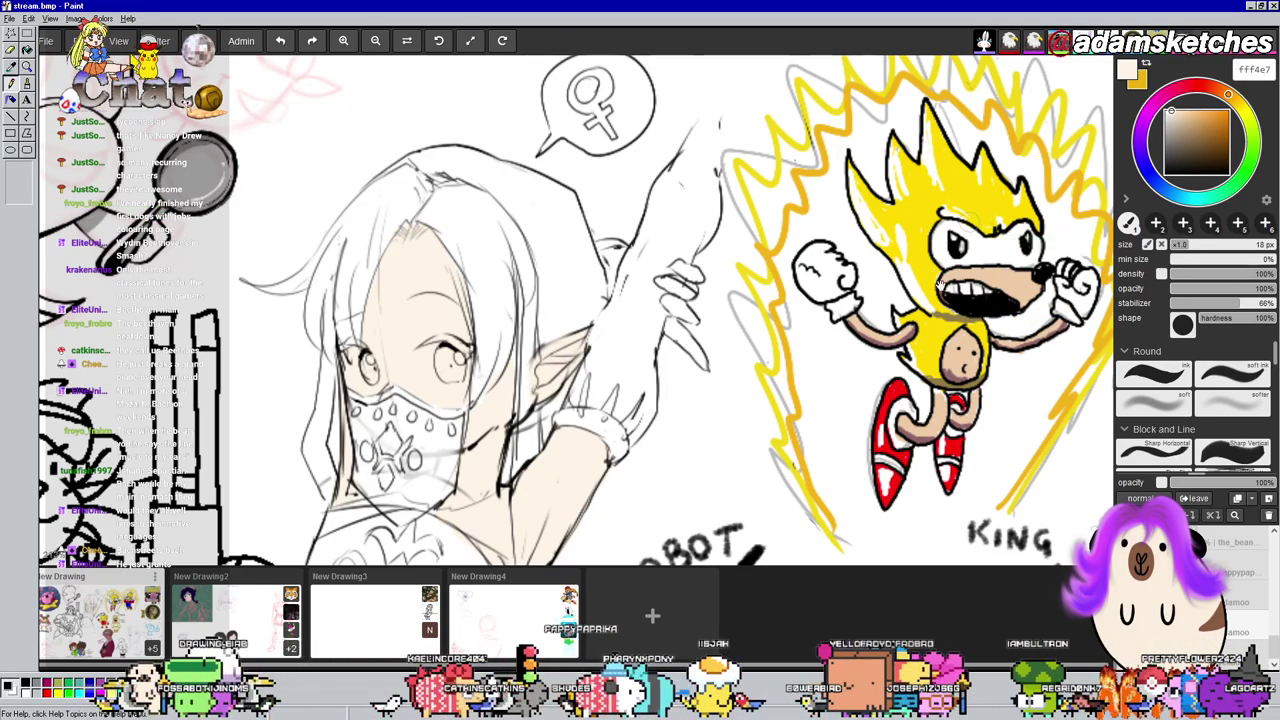
Tidy the skin colour with the 5 px eraser and fill the hands' fingers with the 18 px peach brush
{"action": "left_click_drag", "start_coordinate": [920, 298], "coordinate": [905, 211]}
{"action": "key", "text": "e"}
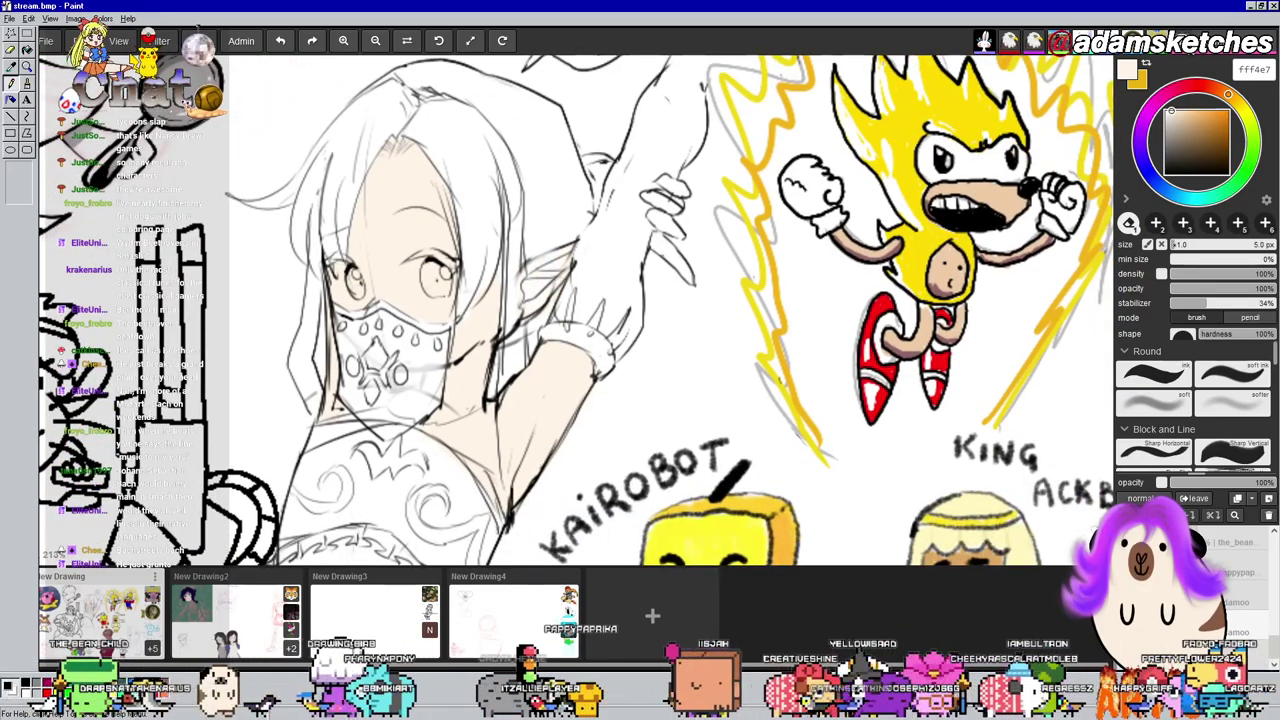
{"action": "key", "text": "b"}
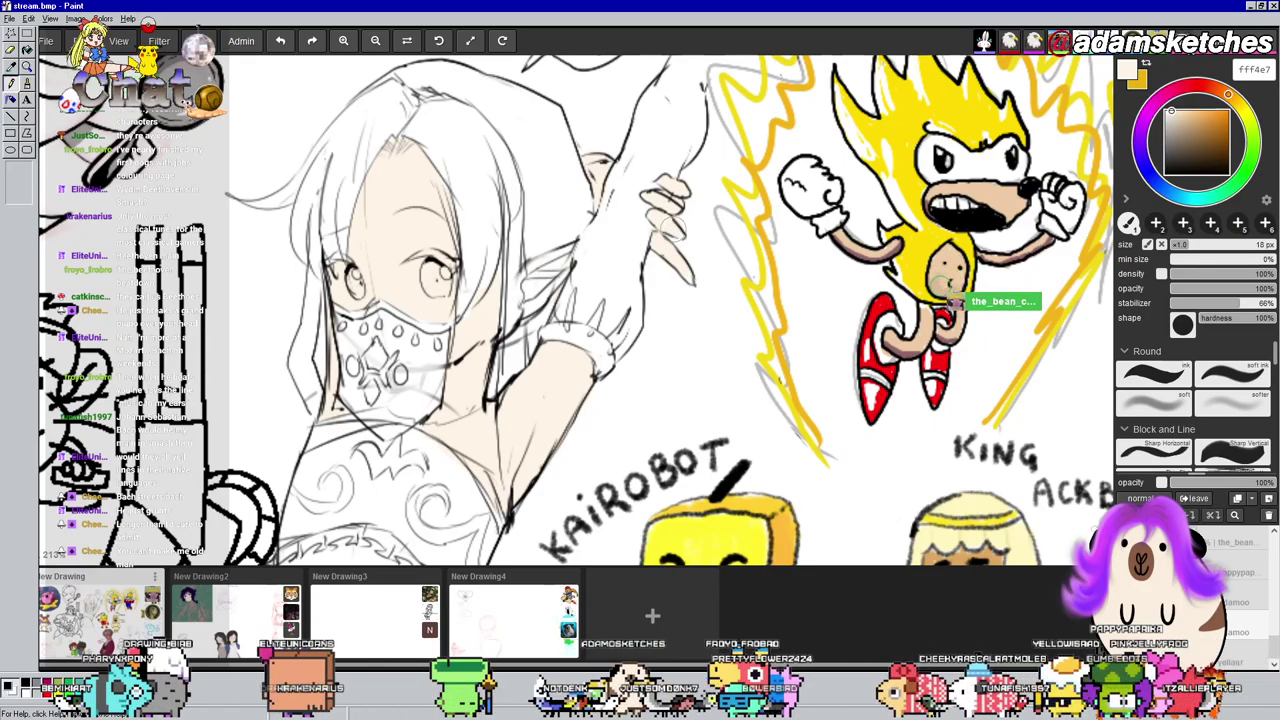
Shade the neck beneath the jaw and the forehead along the hair edge in darker beige c1b5a5
{"action": "scroll", "coordinate": [687, 282], "scroll_direction": "down", "scroll_amount": 3}
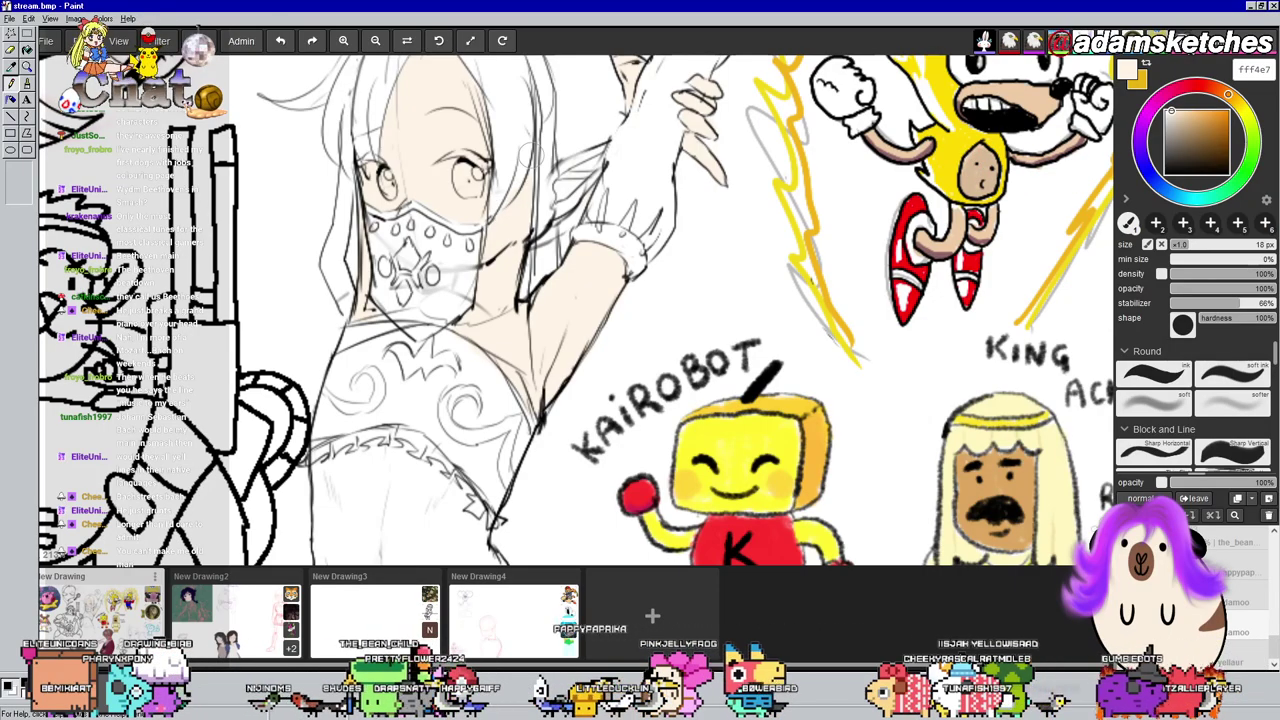
{"action": "left_click_drag", "start_coordinate": [504, 238], "coordinate": [526, 294]}
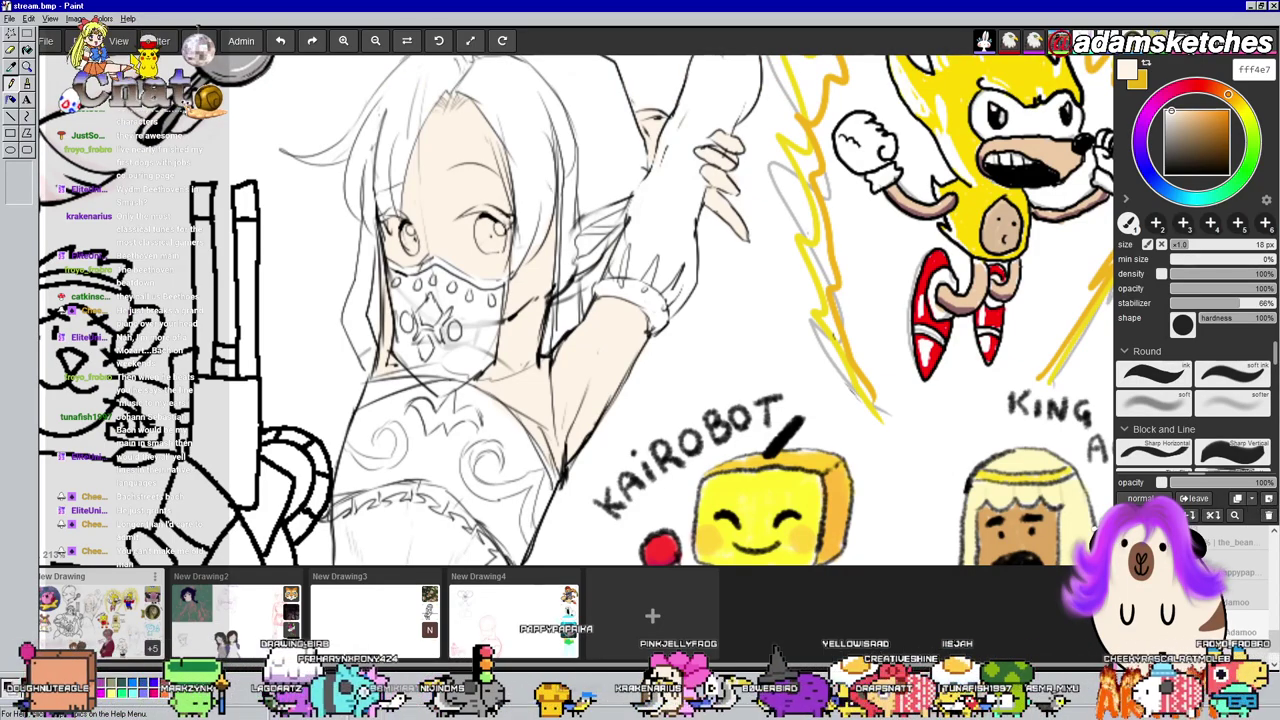
{"action": "left_click", "coordinate": [1176, 122]}
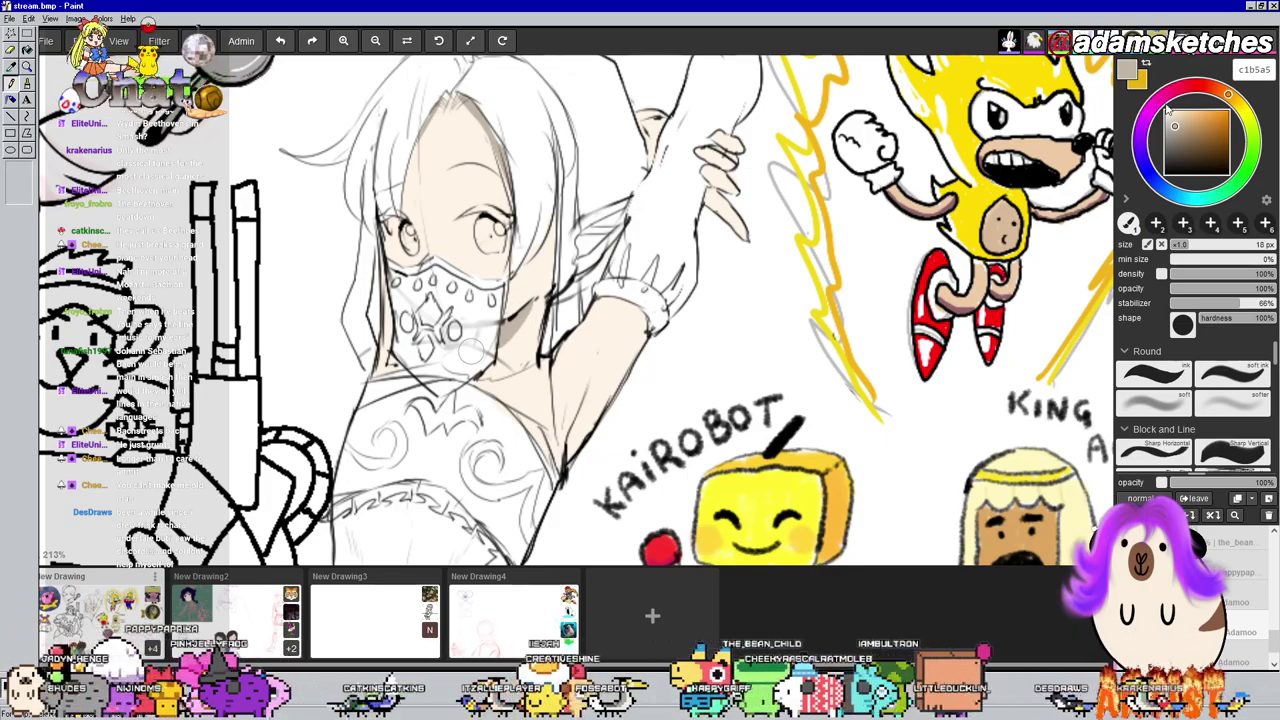
Look over the other artists' drawings on the shared canvas, including the fish with the frying pan and the Undertale pair
{"action": "scroll", "coordinate": [560, 215], "scroll_direction": "down", "scroll_amount": 3}
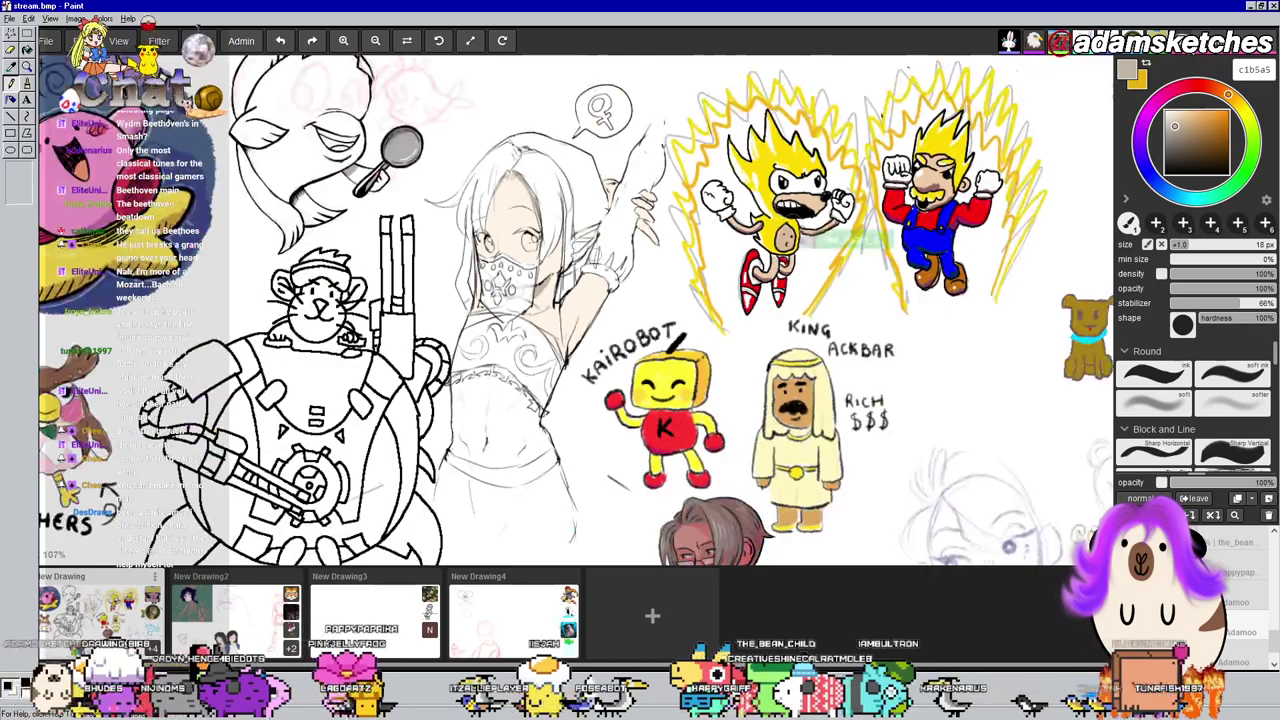
{"action": "scroll", "coordinate": [380, 165], "scroll_direction": "down", "scroll_amount": 2}
{"action": "left_click_drag", "start_coordinate": [380, 165], "coordinate": [420, 231]}
{"action": "scroll", "coordinate": [343, 138], "scroll_direction": "up", "scroll_amount": 3}
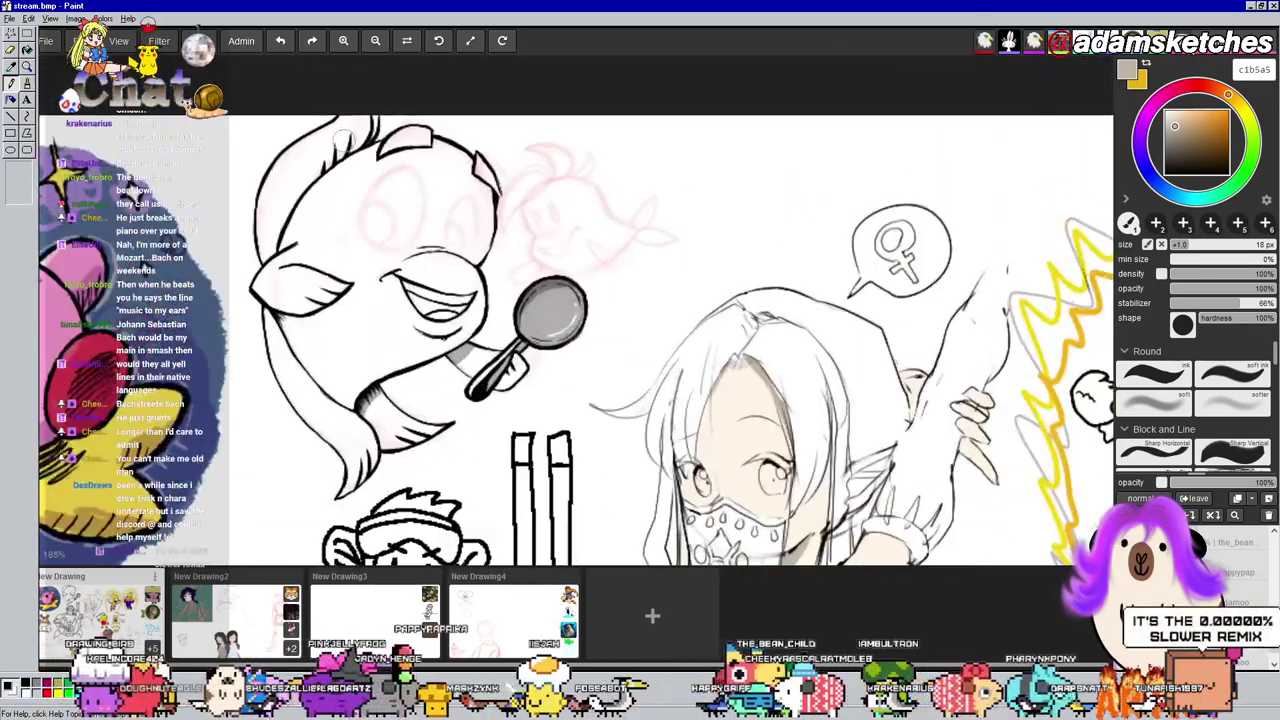
{"action": "left_click_drag", "start_coordinate": [344, 140], "coordinate": [387, 113]}
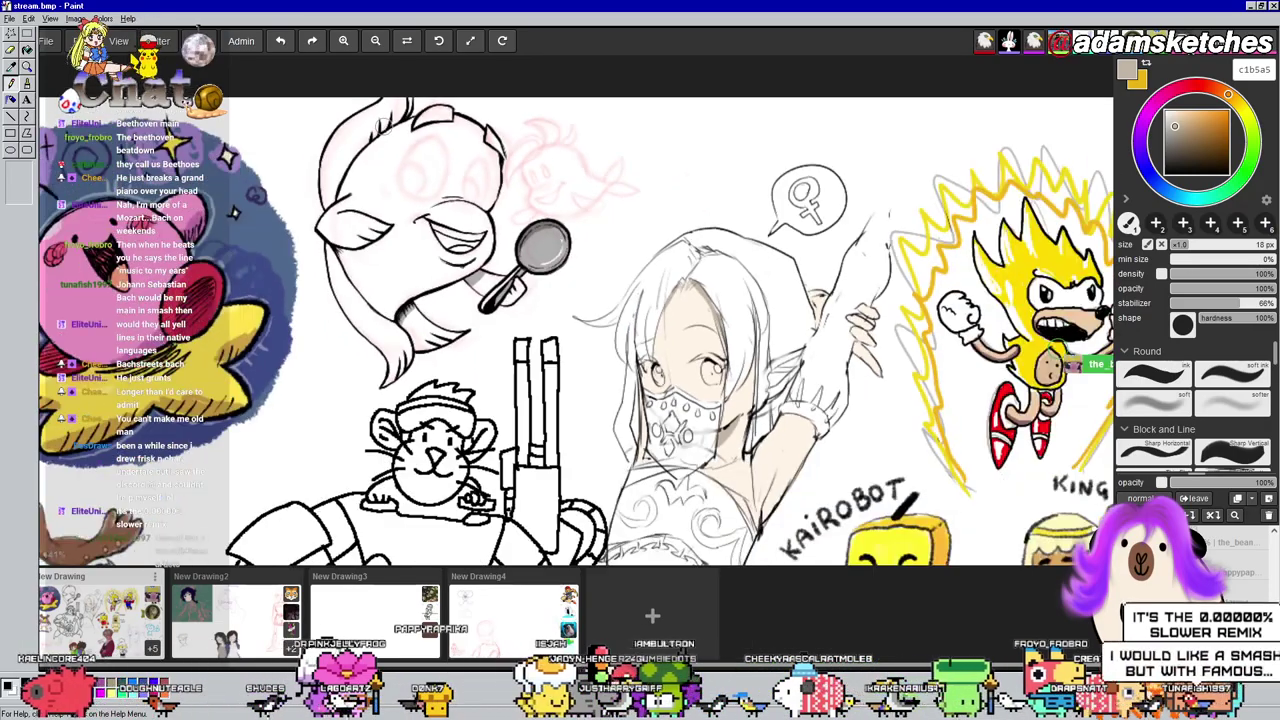
{"action": "scroll", "coordinate": [383, 125], "scroll_direction": "down", "scroll_amount": 1}
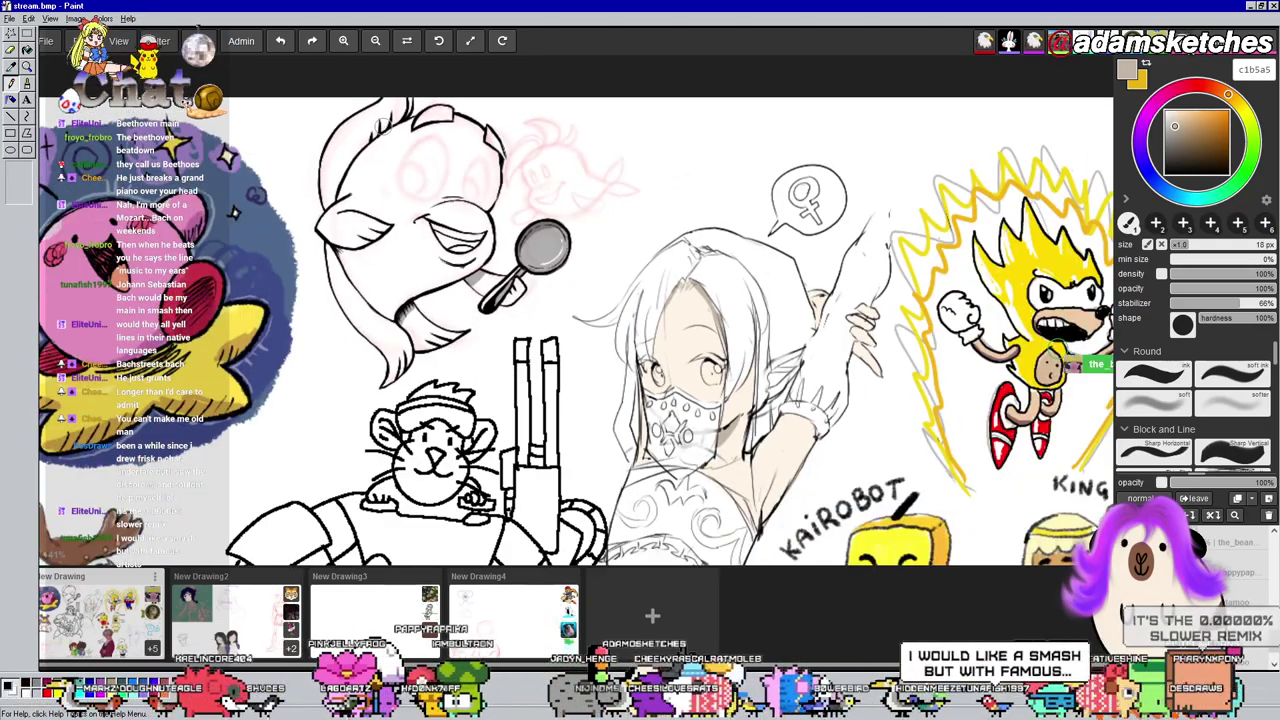
{"action": "scroll", "coordinate": [383, 125], "scroll_direction": "down", "scroll_amount": 2}
{"action": "left_click_drag", "start_coordinate": [386, 153], "coordinate": [349, 98]}
{"action": "left_click_drag", "start_coordinate": [518, 230], "coordinate": [365, 137]}
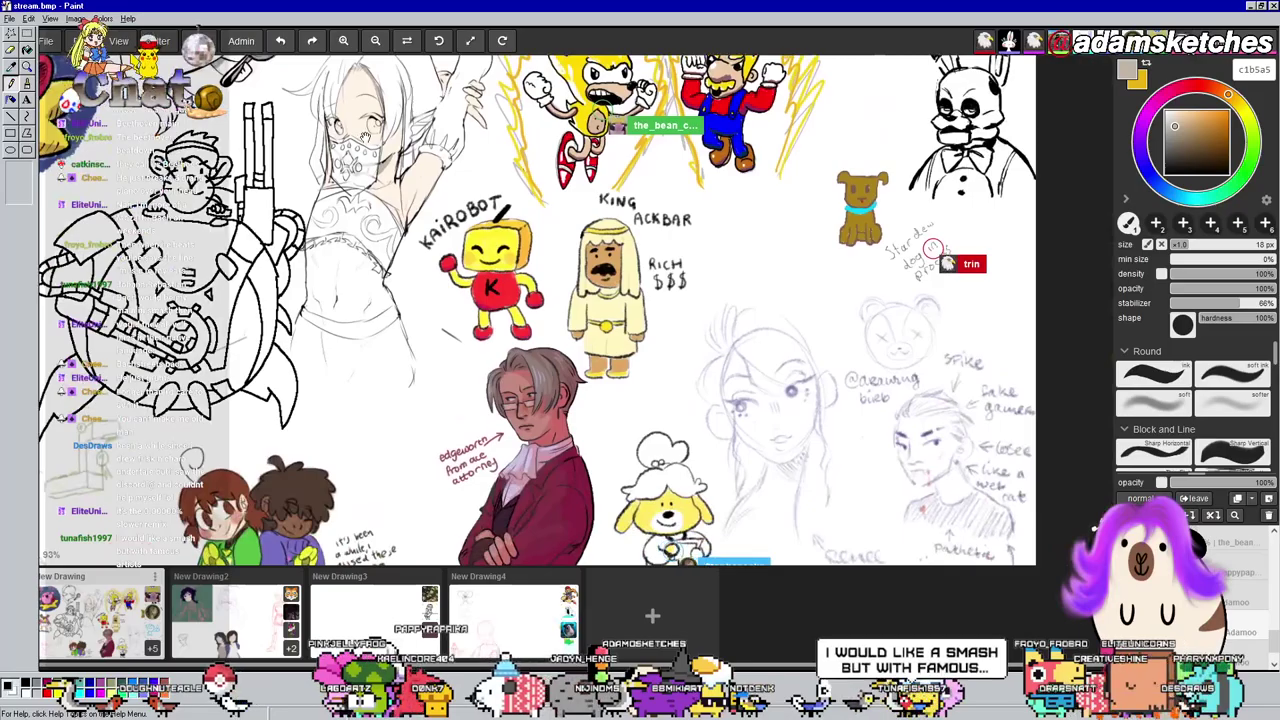
{"action": "scroll", "coordinate": [366, 139], "scroll_direction": "down", "scroll_amount": 2}
{"action": "scroll", "coordinate": [366, 139], "scroll_direction": "right", "scroll_amount": 3}
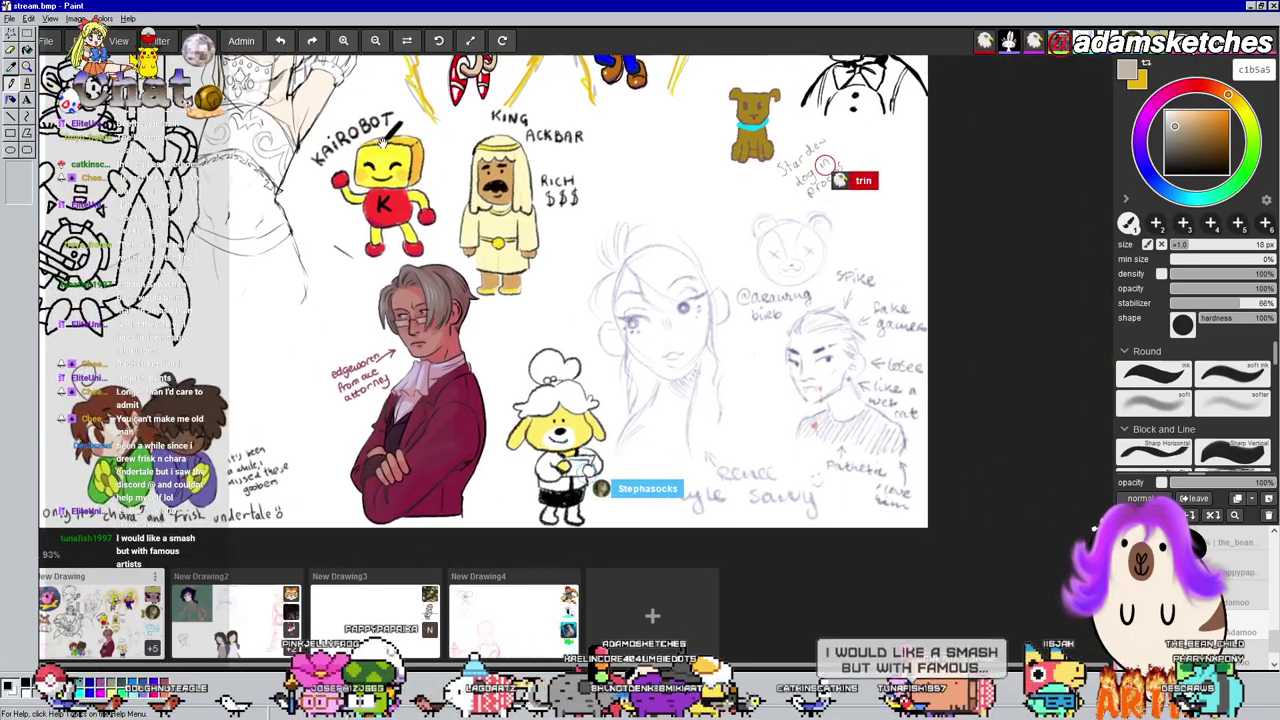
{"action": "scroll", "coordinate": [380, 142], "scroll_direction": "left", "scroll_amount": 7}
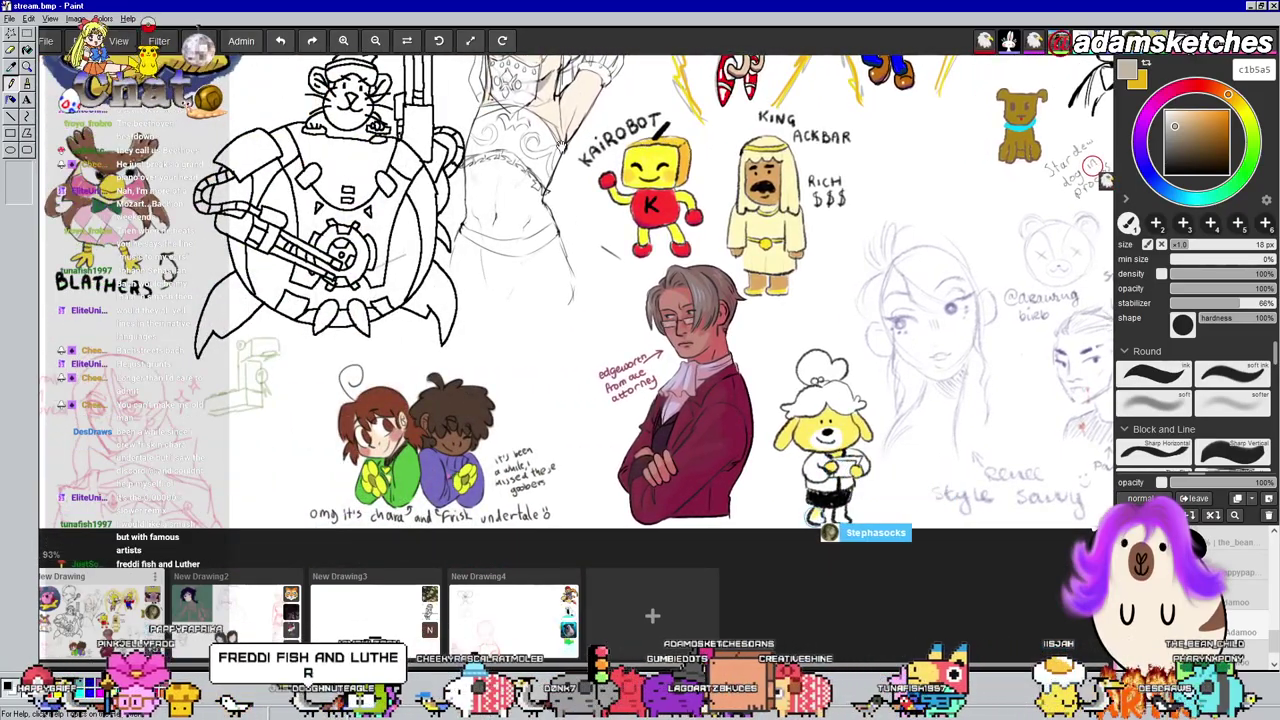
{"action": "scroll", "coordinate": [452, 460], "scroll_direction": "up", "scroll_amount": 3}
{"action": "mouse_move", "coordinate": [452, 460]}
{"action": "left_mouse_down"}
{"action": "mouse_move", "coordinate": [483, 309]}
{"action": "mouse_move", "coordinate": [495, 312]}
{"action": "left_mouse_up"}
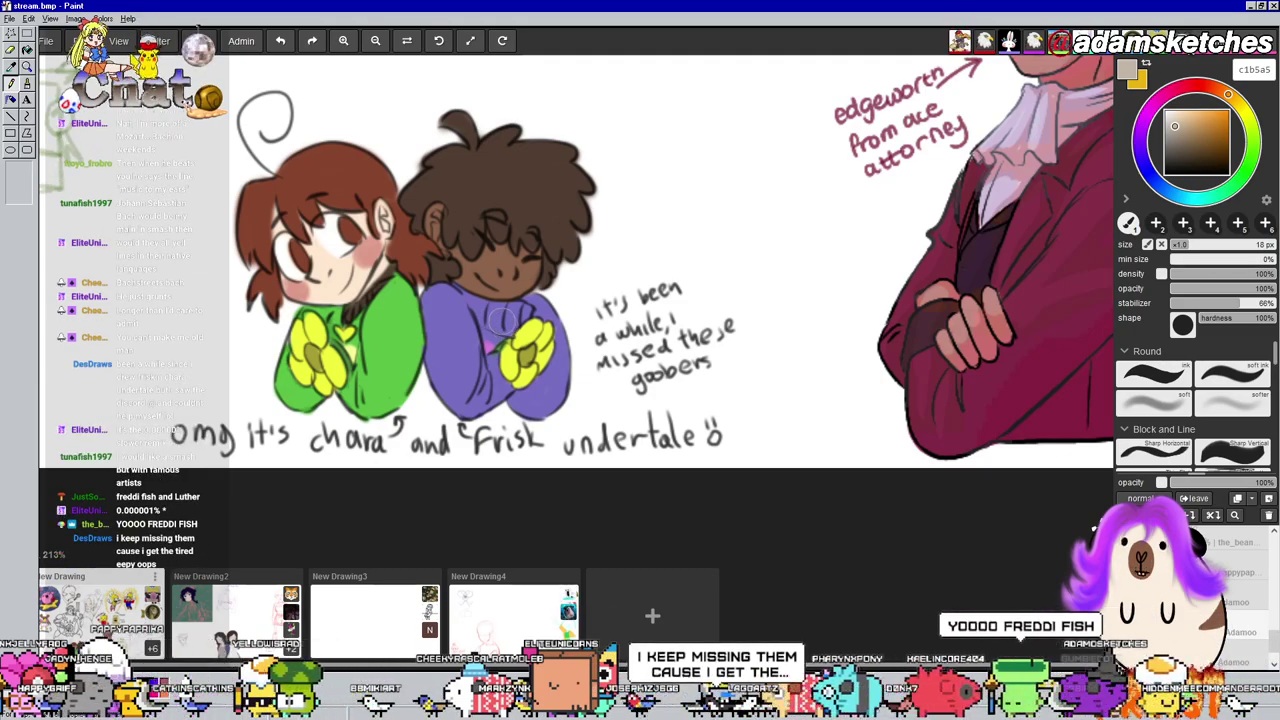
{"action": "scroll", "coordinate": [501, 314], "scroll_direction": "down", "scroll_amount": 2}
{"action": "left_click_drag", "start_coordinate": [486, 265], "coordinate": [525, 540]}
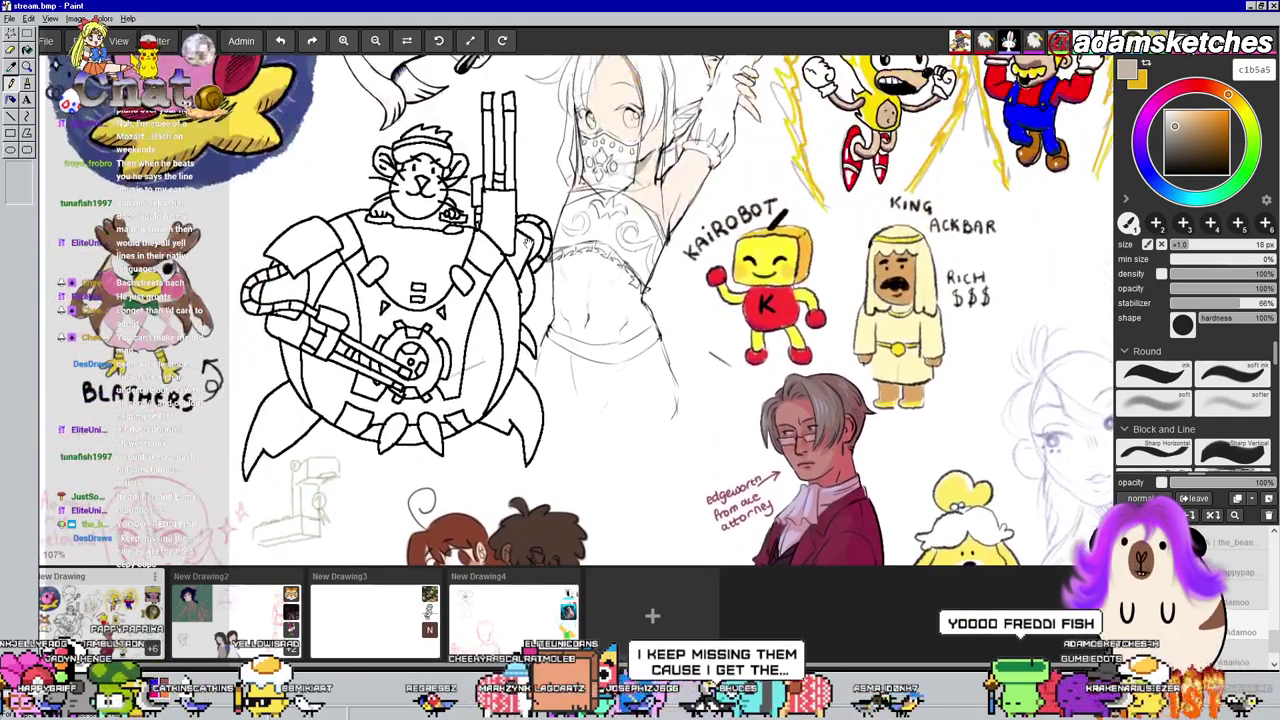
{"action": "left_click_drag", "start_coordinate": [523, 250], "coordinate": [515, 410]}
{"action": "scroll", "coordinate": [485, 309], "scroll_direction": "up", "scroll_amount": 4}
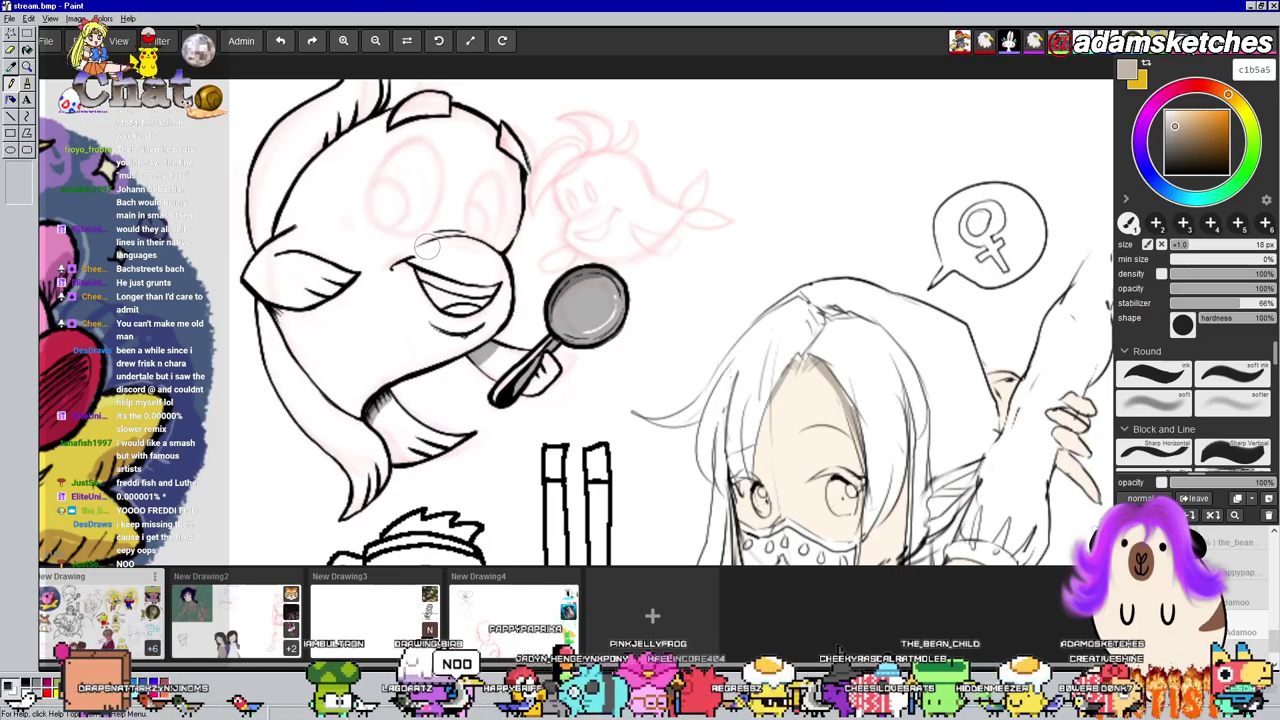
Set the brush to 11 px and paint the masked character's two irises in sky blue 78b5e4
{"action": "scroll", "coordinate": [430, 245], "scroll_direction": "down", "scroll_amount": 4}
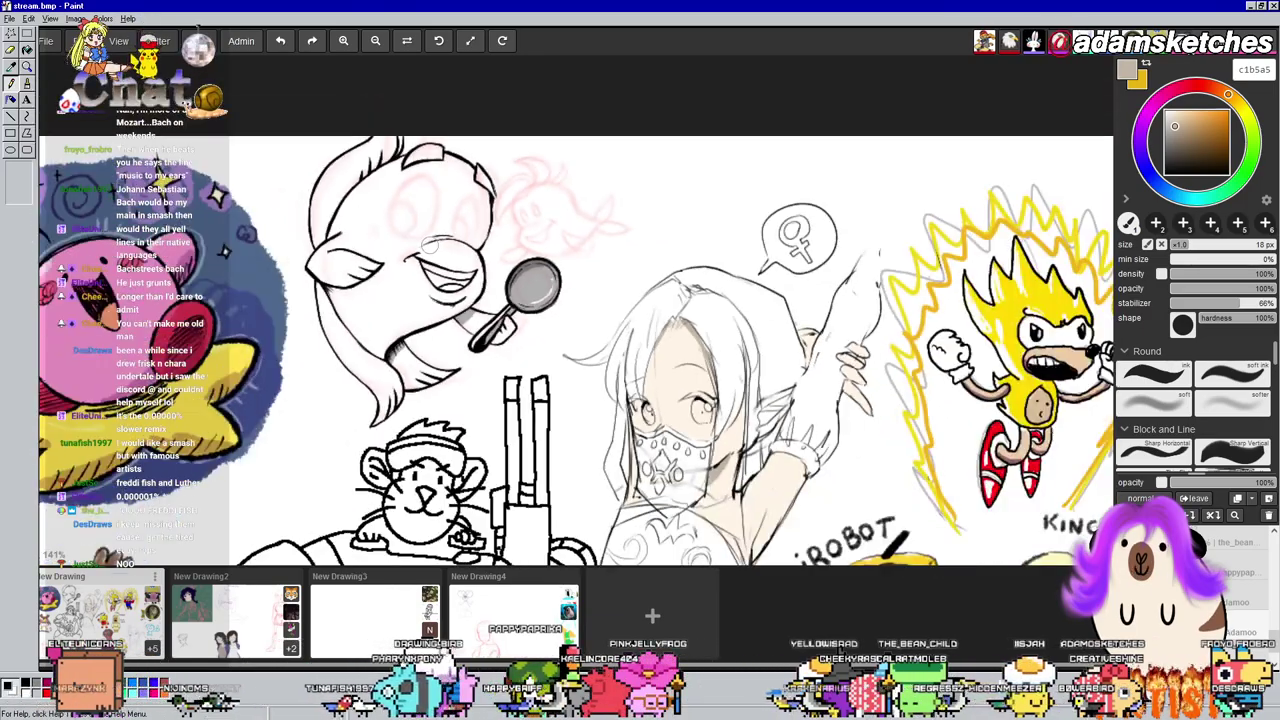
{"action": "scroll", "coordinate": [565, 312], "scroll_direction": "up", "scroll_amount": 5}
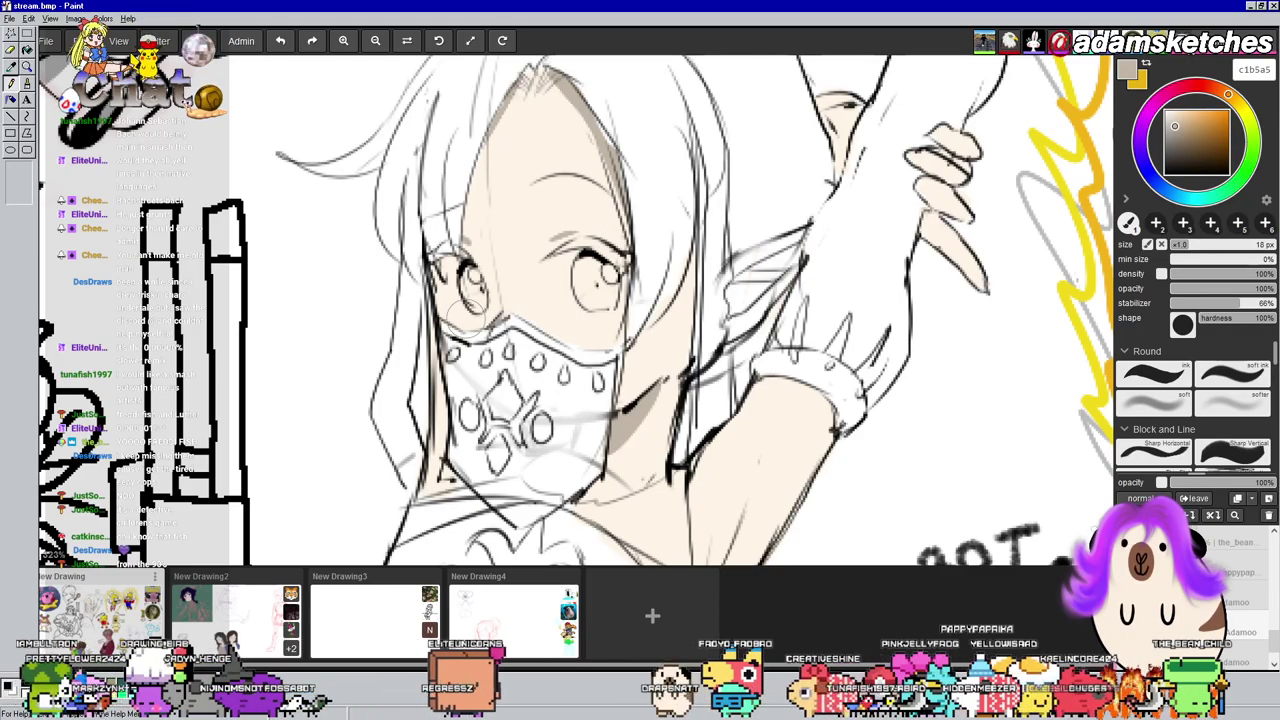
{"action": "left_click", "coordinate": [1237, 130]}
{"action": "left_click", "coordinate": [1185, 120]}
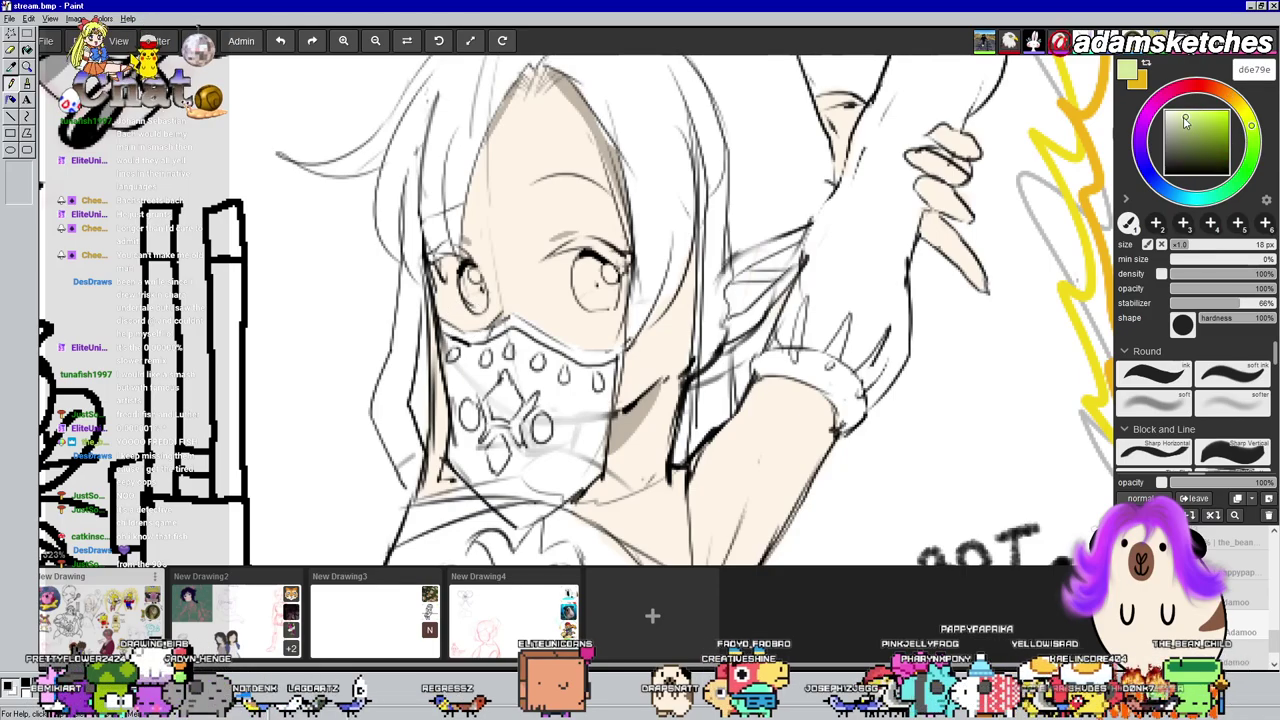
{"action": "left_click_drag", "start_coordinate": [1185, 120], "coordinate": [1187, 128]}
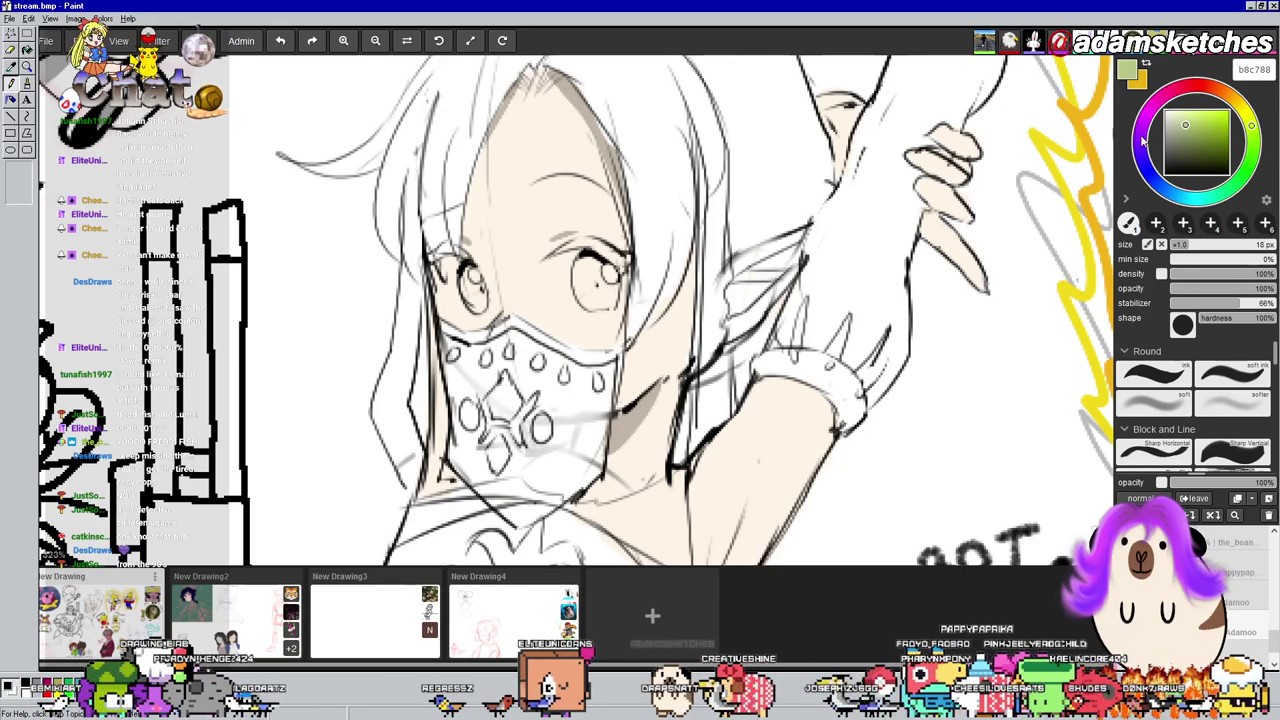
{"action": "left_click", "coordinate": [1171, 193]}
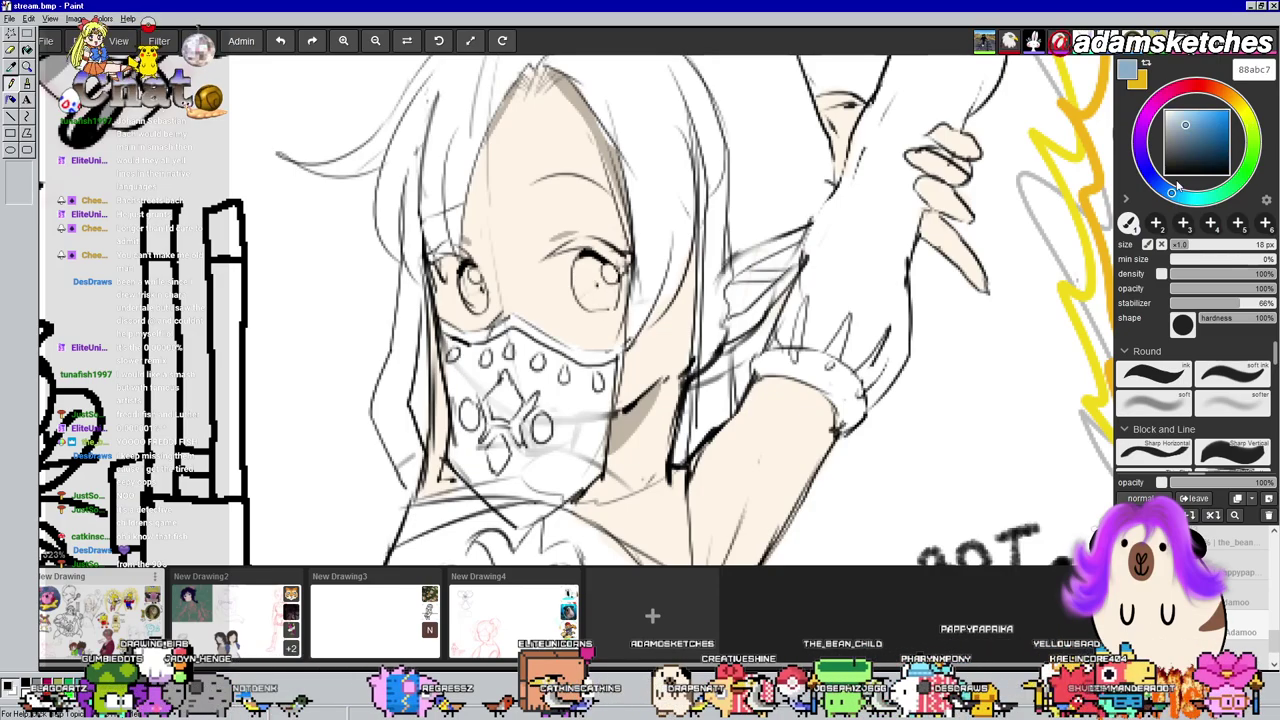
{"action": "left_click", "coordinate": [1195, 118]}
{"action": "mouse_move", "coordinate": [580, 265]}
{"action": "left_mouse_down"}
{"action": "mouse_move", "coordinate": [600, 295]}
{"action": "mouse_move", "coordinate": [606, 270]}
{"action": "mouse_move", "coordinate": [606, 298]}
{"action": "left_mouse_up"}
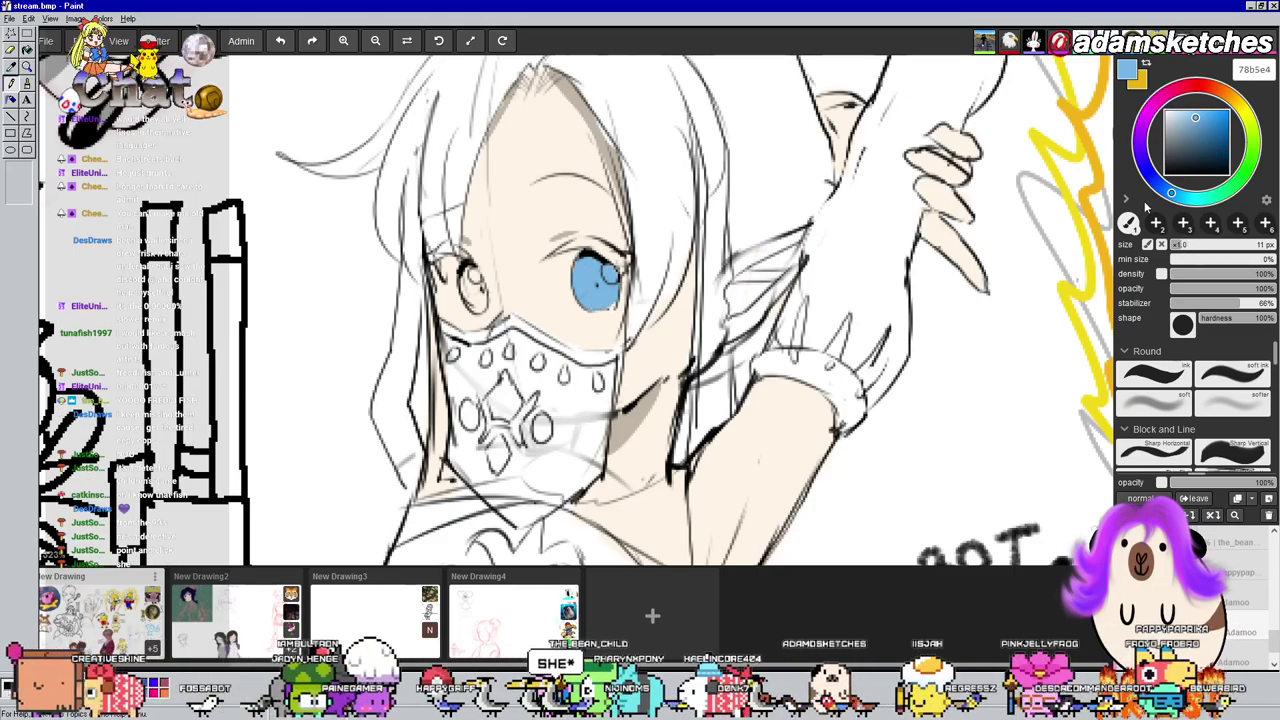
{"action": "mouse_move", "coordinate": [452, 262]}
{"action": "left_mouse_down"}
{"action": "mouse_move", "coordinate": [476, 278]}
{"action": "mouse_move", "coordinate": [478, 302]}
{"action": "left_mouse_up"}
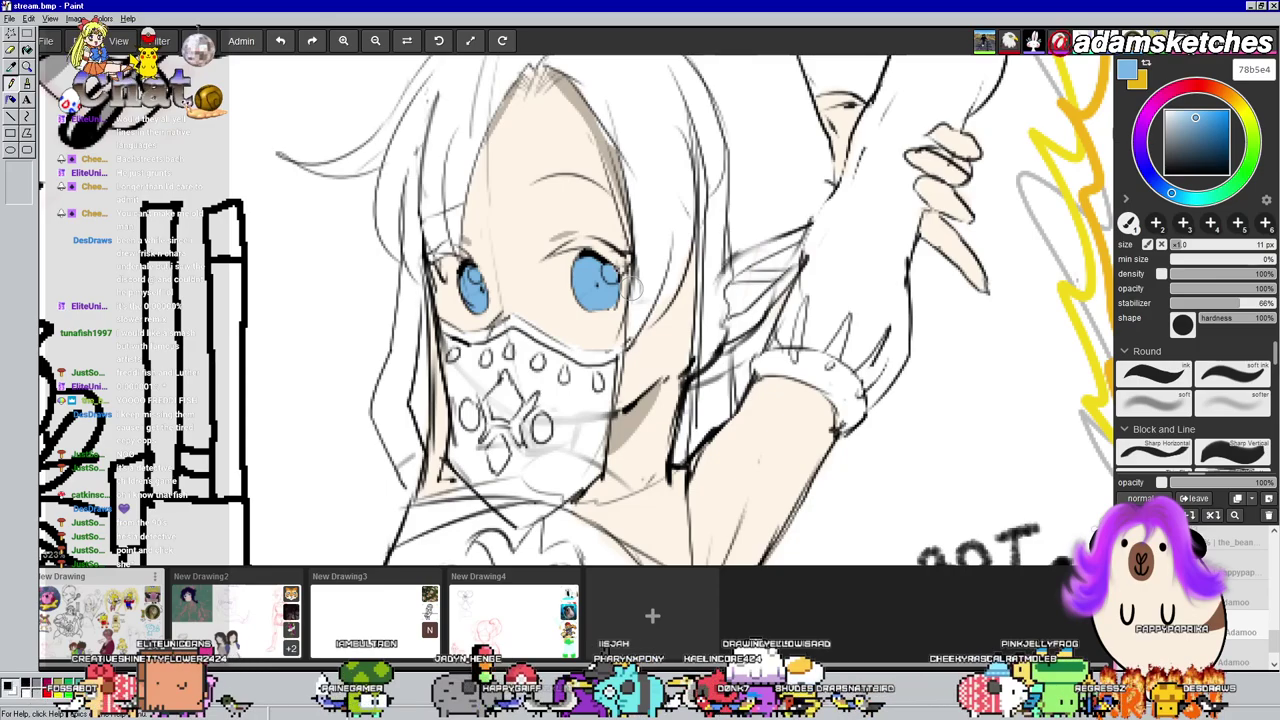
Paint light blue c4e5ff highlights in the lower part of both irises with the 11 px brush
{"action": "left_click", "coordinate": [1185, 114]}
{"action": "left_click", "coordinate": [1180, 111]}
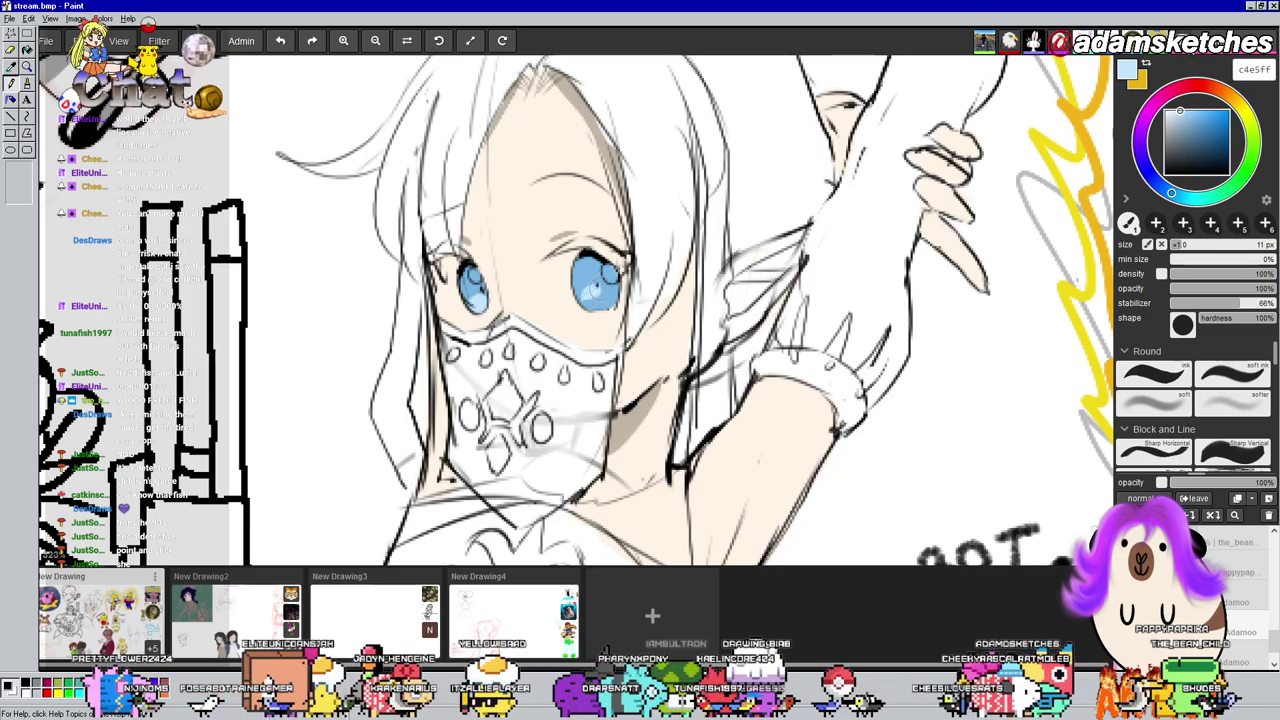
{"action": "left_click_drag", "start_coordinate": [596, 290], "coordinate": [607, 297]}
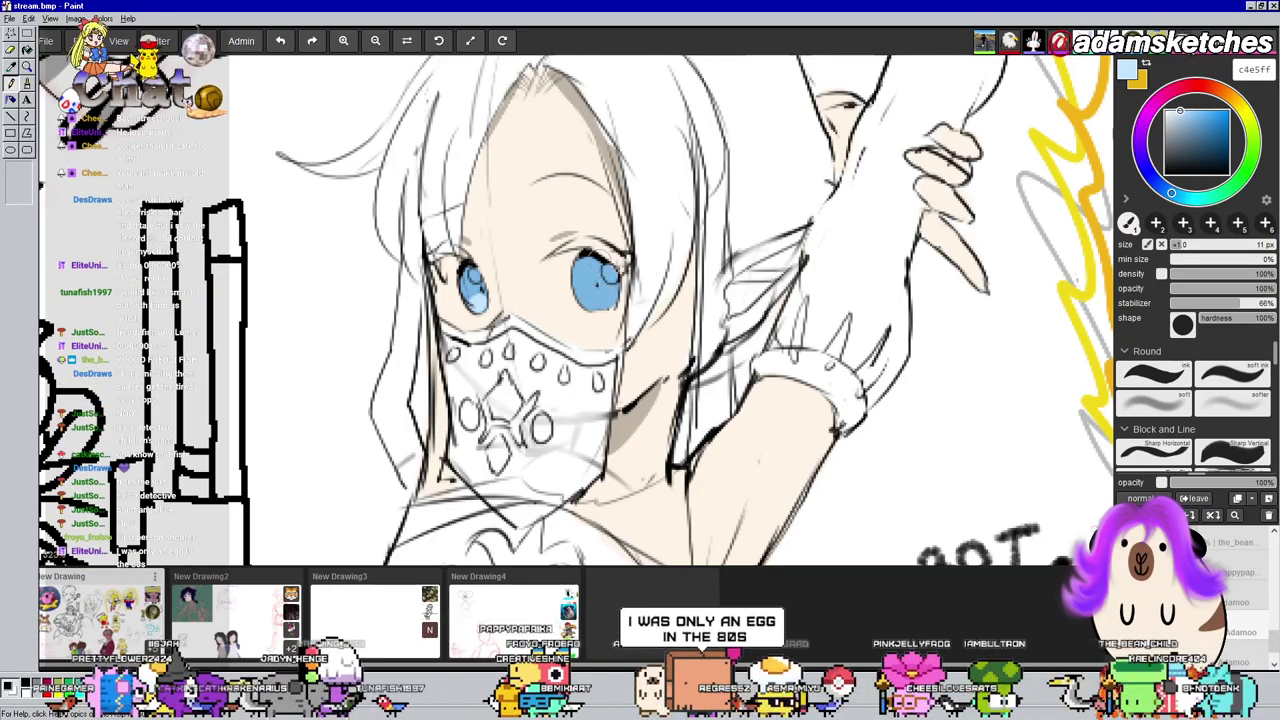
{"action": "mouse_move", "coordinate": [578, 306]}
{"action": "left_mouse_down"}
{"action": "mouse_move", "coordinate": [606, 304]}
{"action": "mouse_move", "coordinate": [600, 292]}
{"action": "left_mouse_up"}
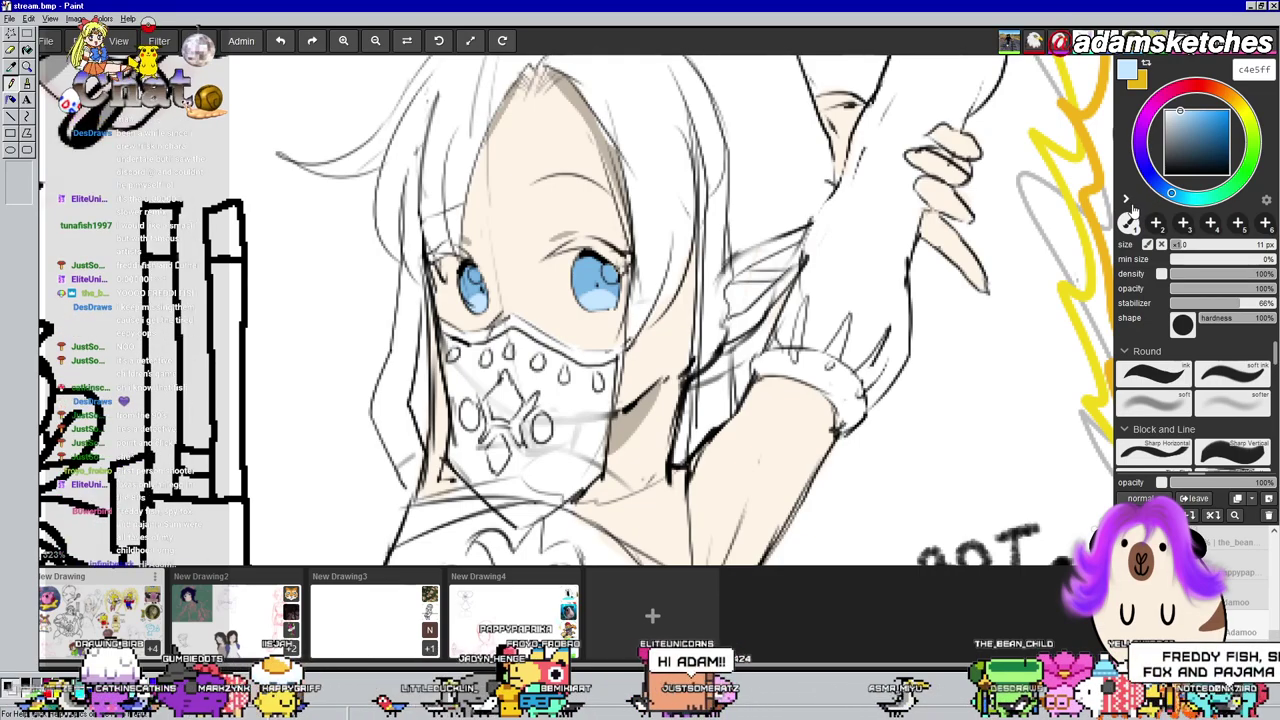
{"action": "left_click_drag", "start_coordinate": [1204, 144], "coordinate": [1188, 138]}
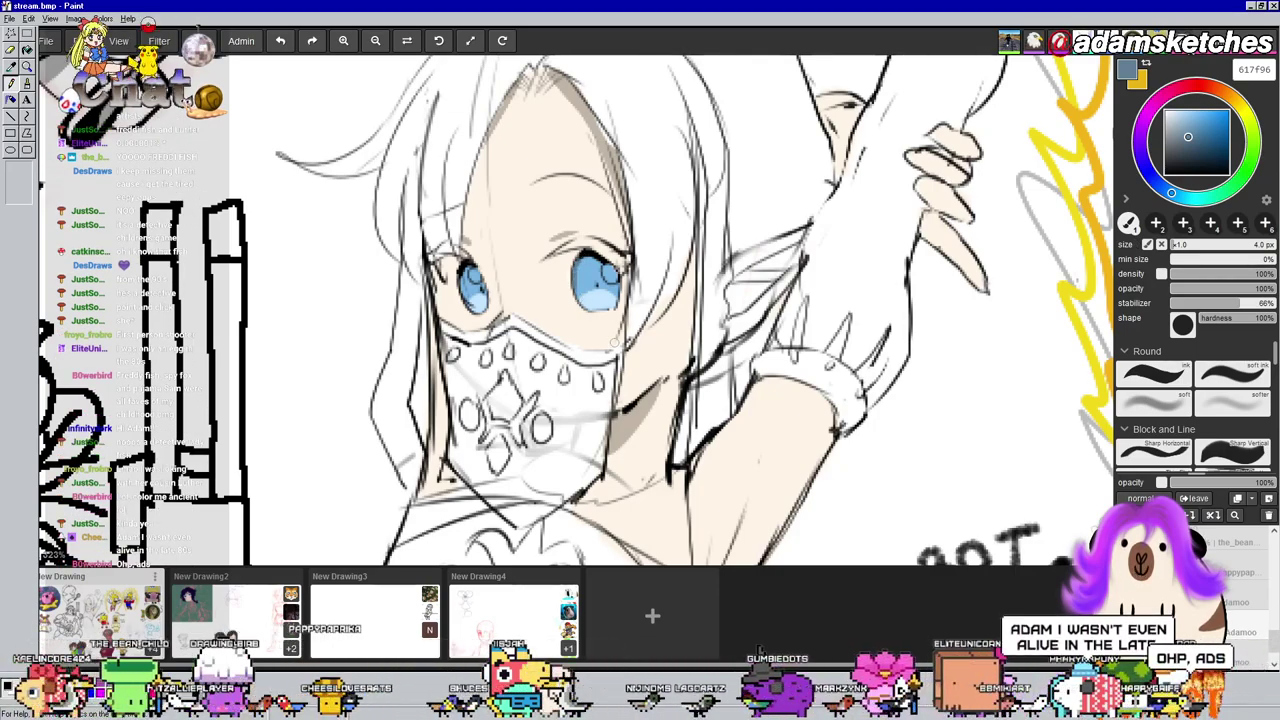
{"action": "key", "text": "z"}
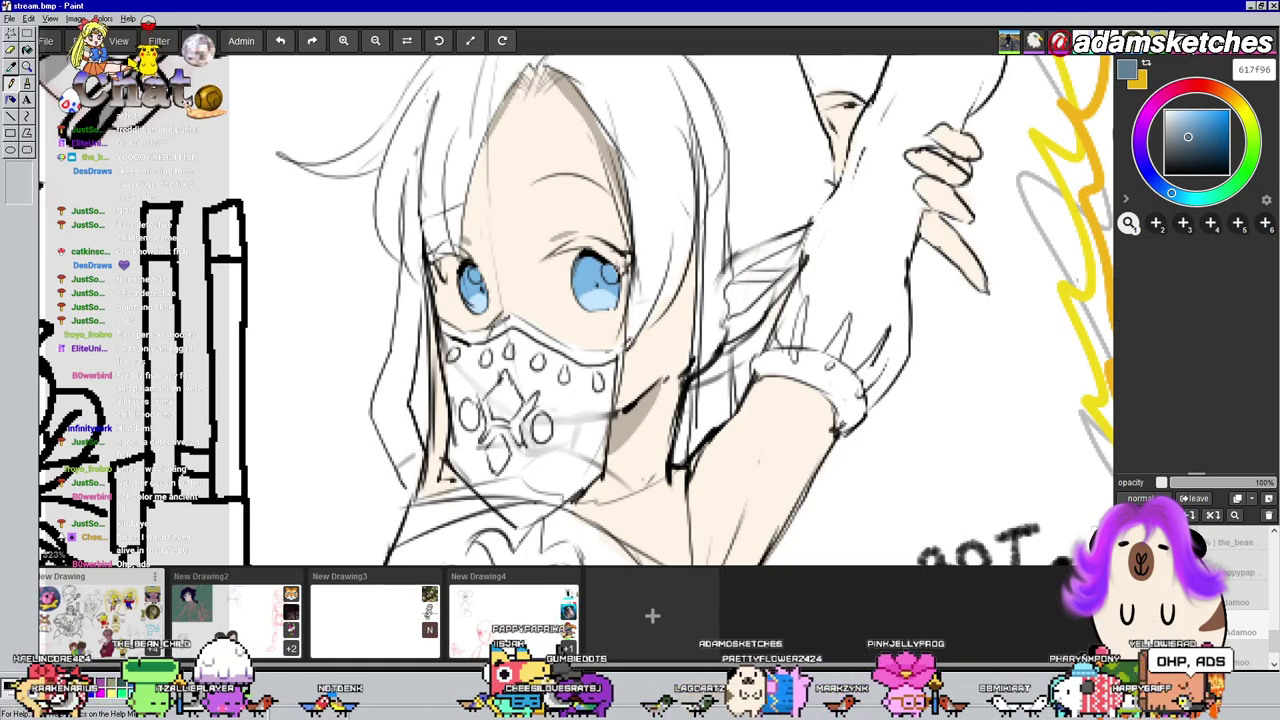
{"action": "left_click", "coordinate": [1188, 153]}
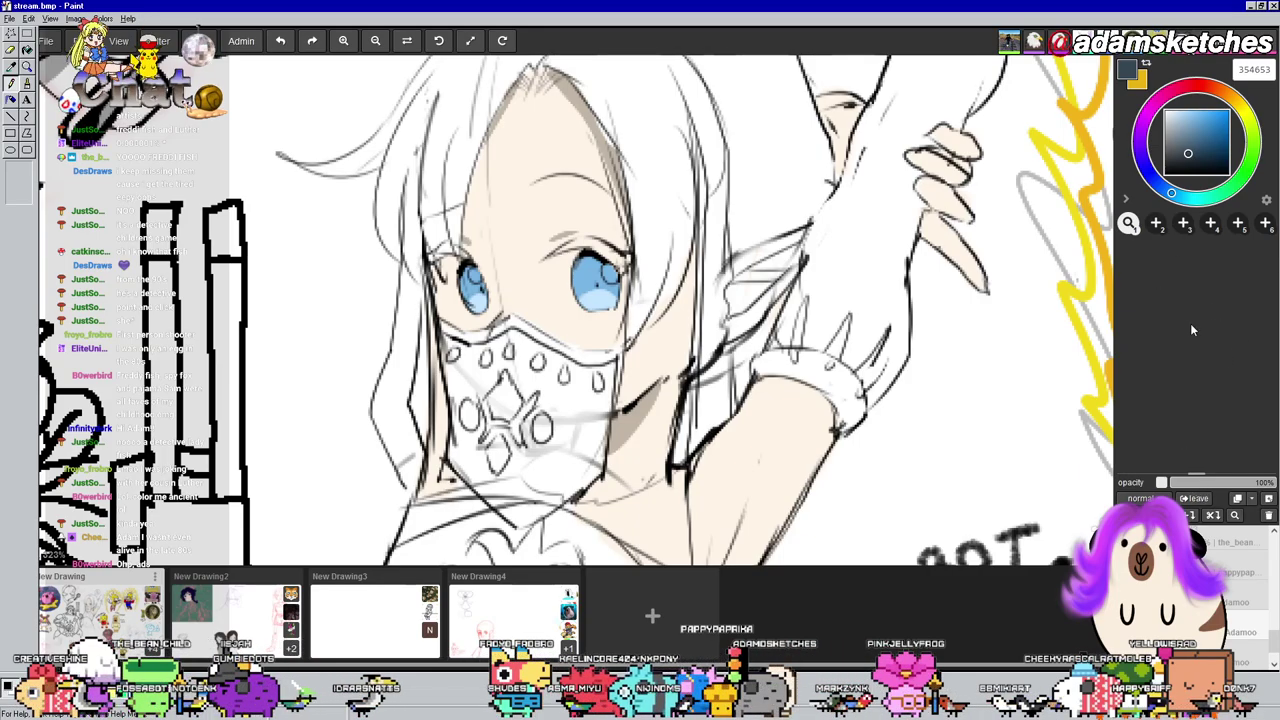
{"action": "left_click", "coordinate": [1125, 197]}
{"action": "left_click", "coordinate": [1255, 198]}
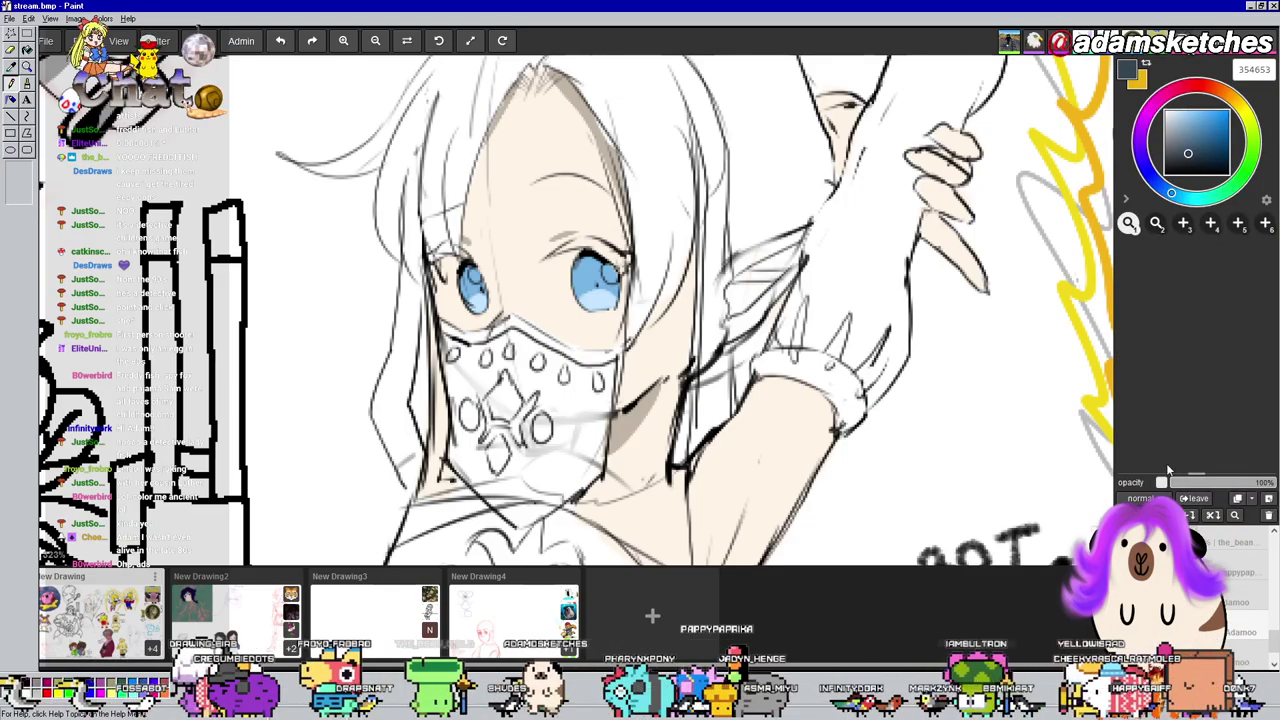
Examine the Edgeworth portrait and the yellow dog character near the lower edge of the shared canvas
{"action": "scroll", "coordinate": [428, 247], "scroll_direction": "down", "scroll_amount": 1}
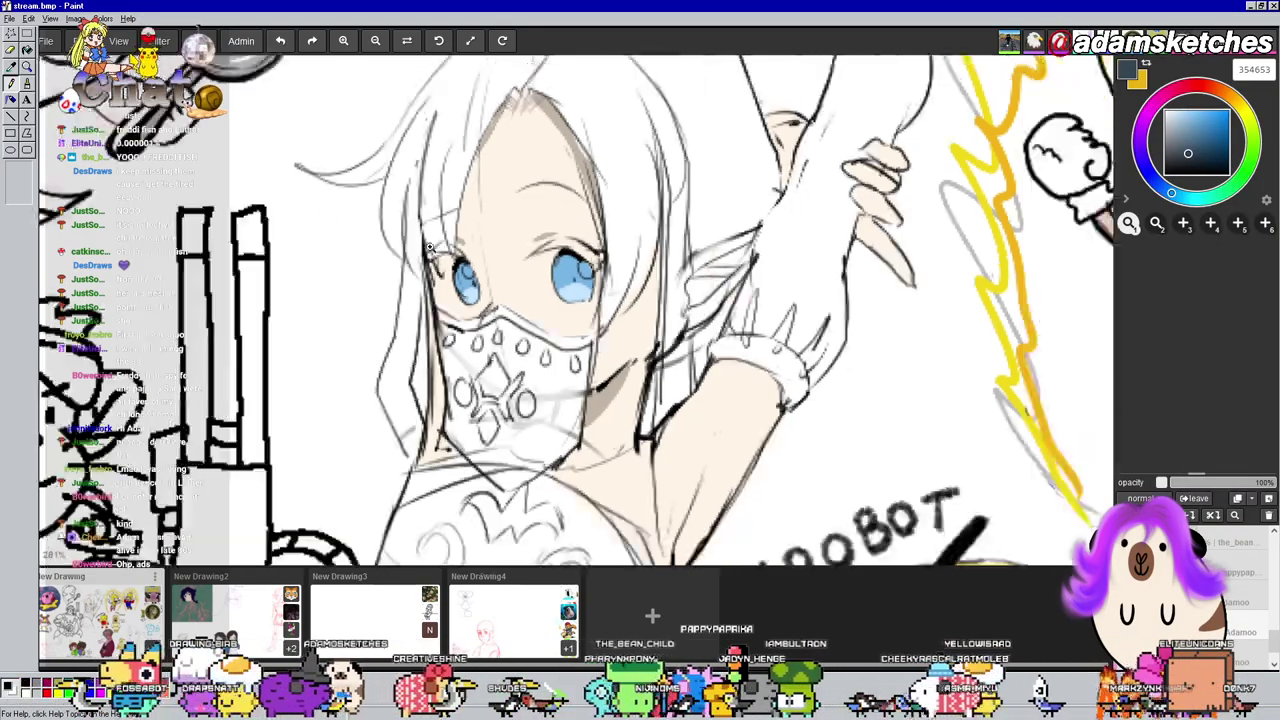
{"action": "scroll", "coordinate": [512, 276], "scroll_direction": "down", "scroll_amount": 6}
{"action": "left_click_drag", "start_coordinate": [786, 562], "coordinate": [727, 371]}
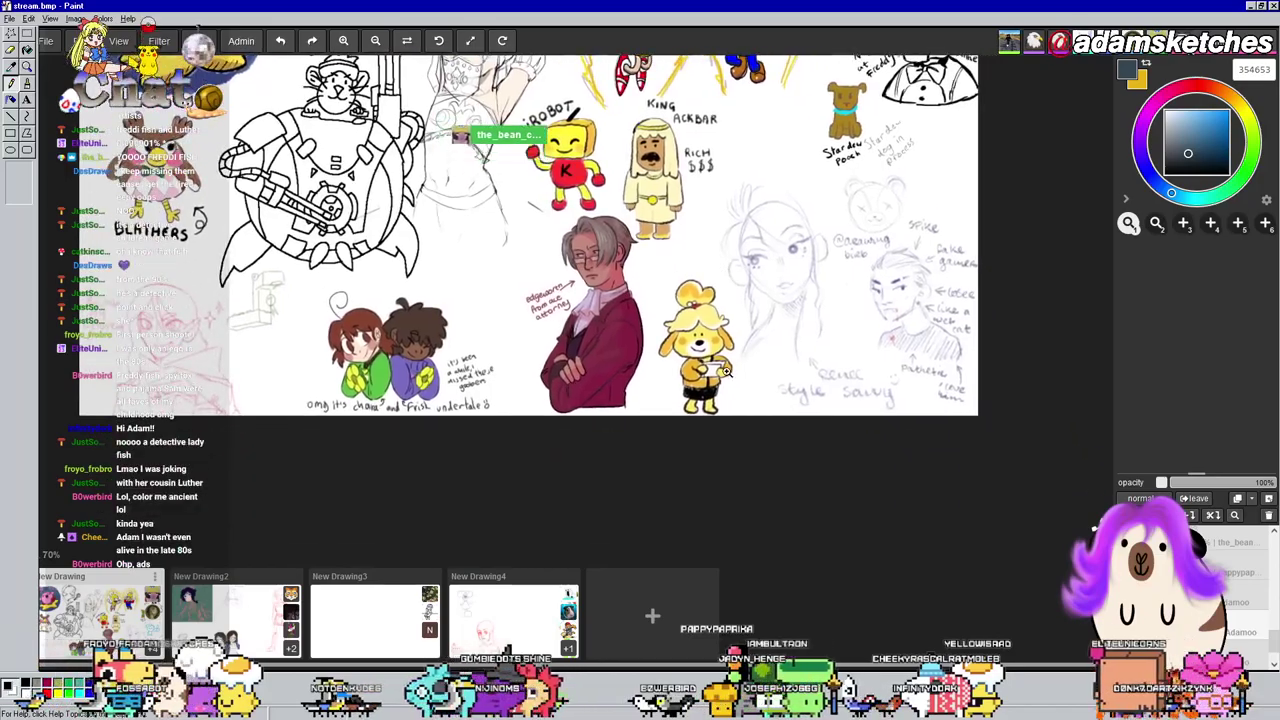
{"action": "scroll", "coordinate": [727, 372], "scroll_direction": "up", "scroll_amount": 3}
{"action": "scroll", "coordinate": [730, 320], "scroll_direction": "up", "scroll_amount": 2}
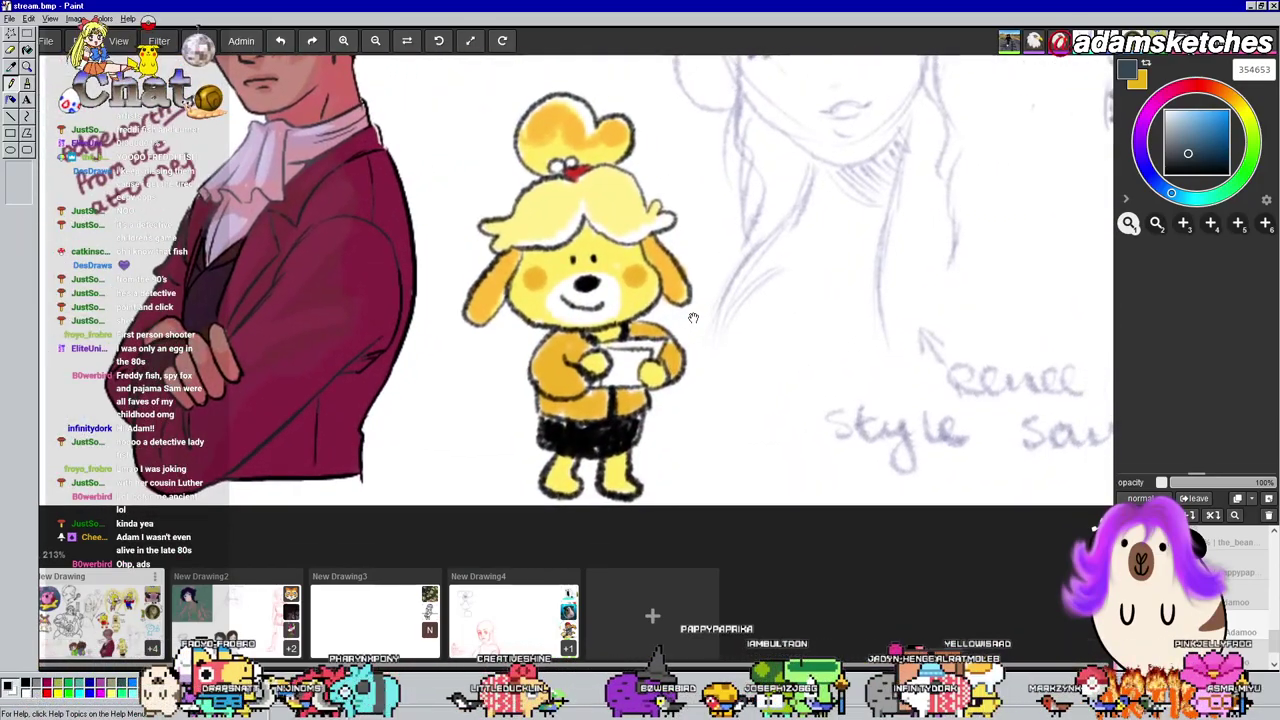
{"action": "left_click_drag", "start_coordinate": [693, 317], "coordinate": [686, 307]}
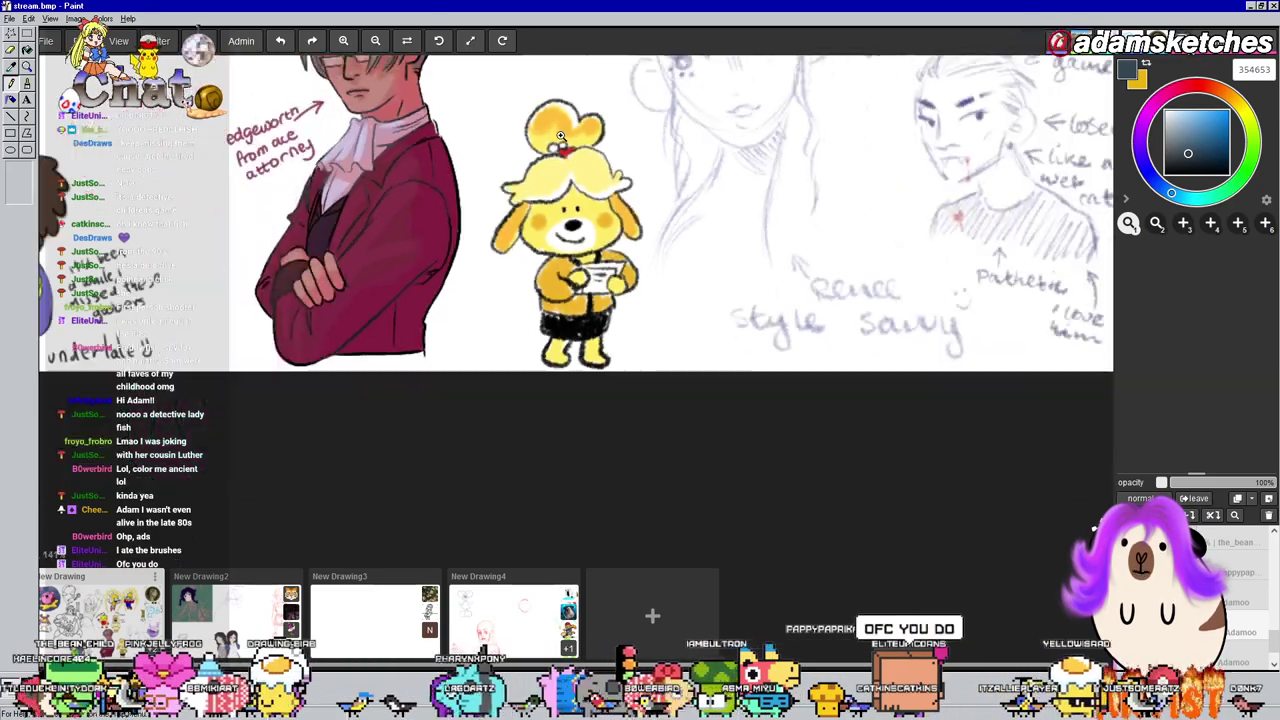
{"action": "scroll", "coordinate": [575, 119], "scroll_direction": "down", "scroll_amount": 2}
{"action": "left_click_drag", "start_coordinate": [575, 120], "coordinate": [625, 198]}
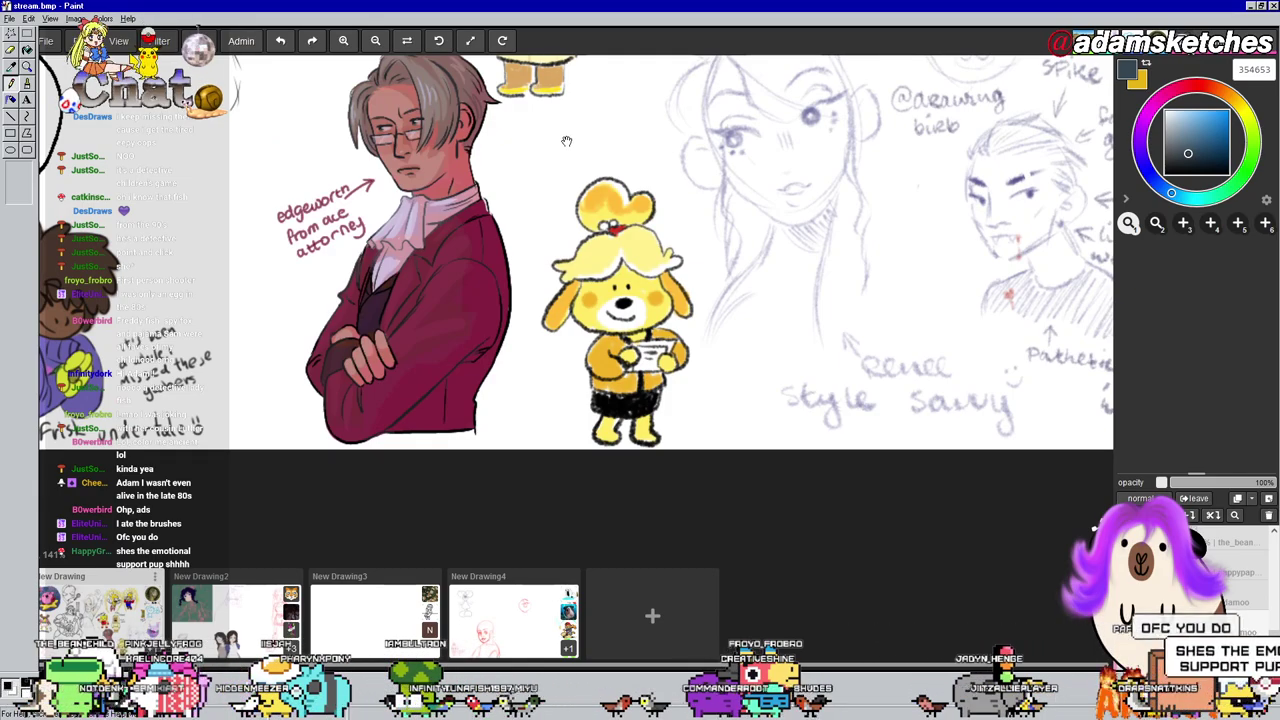
Sample the pale peach skin colour fff4e7 from the masked character's arm and fill the bare midriff with a 29 px brush
{"action": "scroll", "coordinate": [554, 131], "scroll_direction": "down", "scroll_amount": 3}
{"action": "left_click_drag", "start_coordinate": [480, 71], "coordinate": [736, 269]}
{"action": "scroll", "coordinate": [674, 236], "scroll_direction": "up", "scroll_amount": 5}
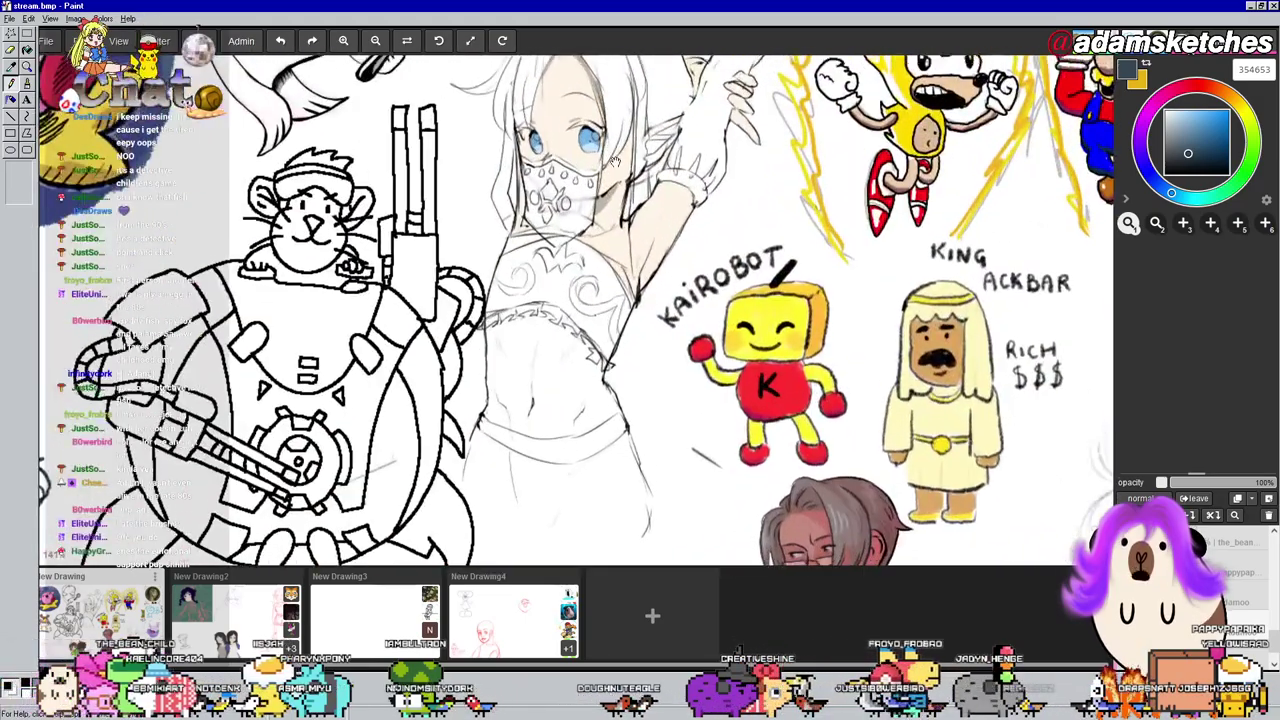
{"action": "scroll", "coordinate": [625, 266], "scroll_direction": "up", "scroll_amount": 5}
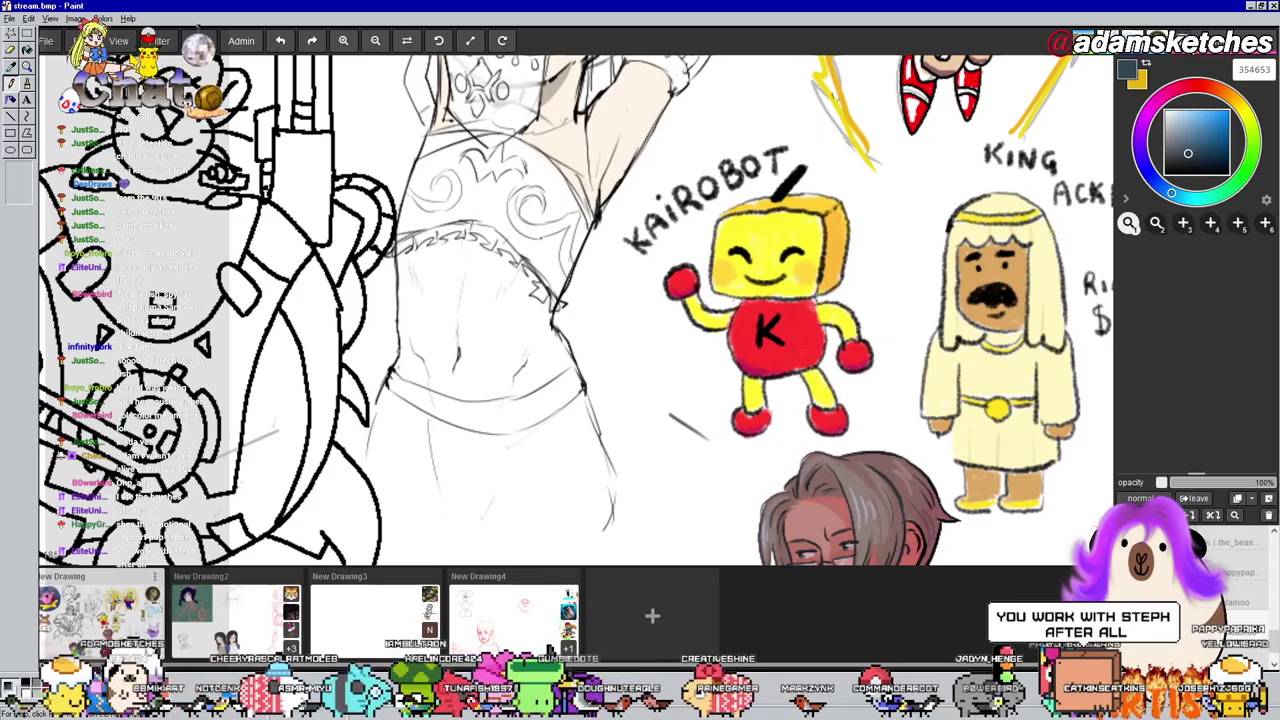
{"action": "key", "text": "i"}
{"action": "left_click", "coordinate": [622, 140]}
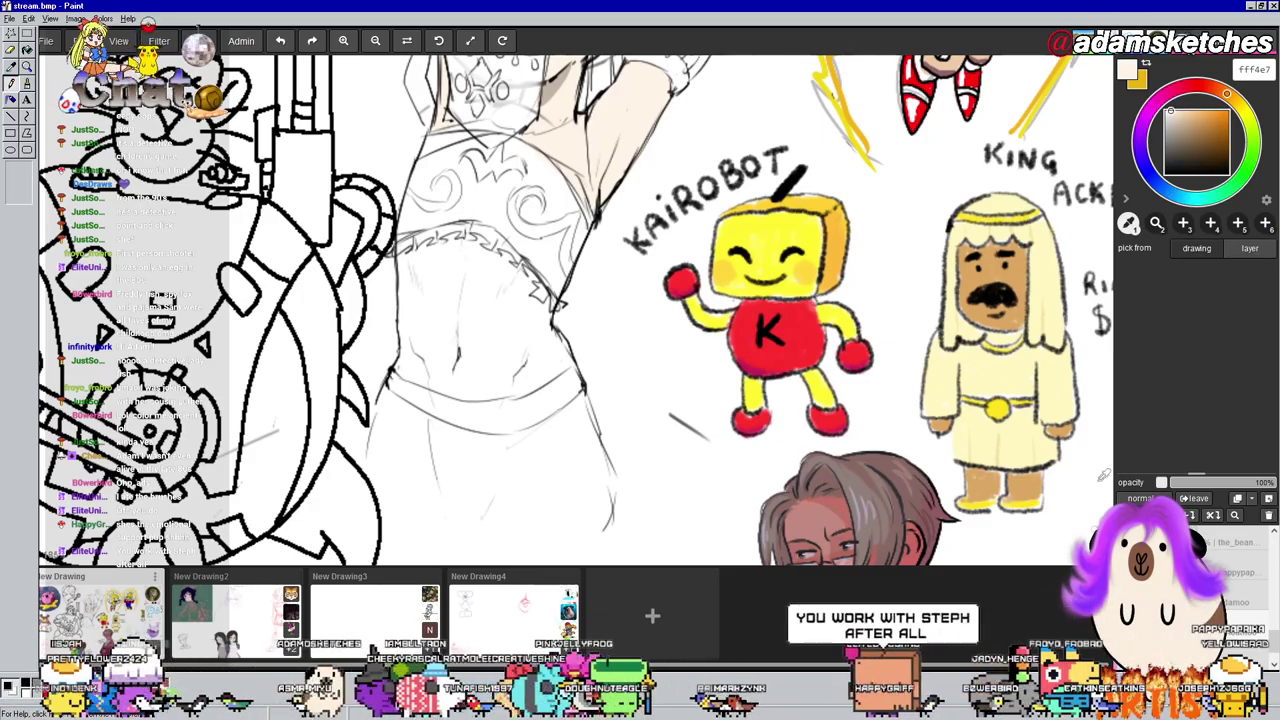
{"action": "scroll", "coordinate": [695, 374], "scroll_direction": "up", "scroll_amount": 1}
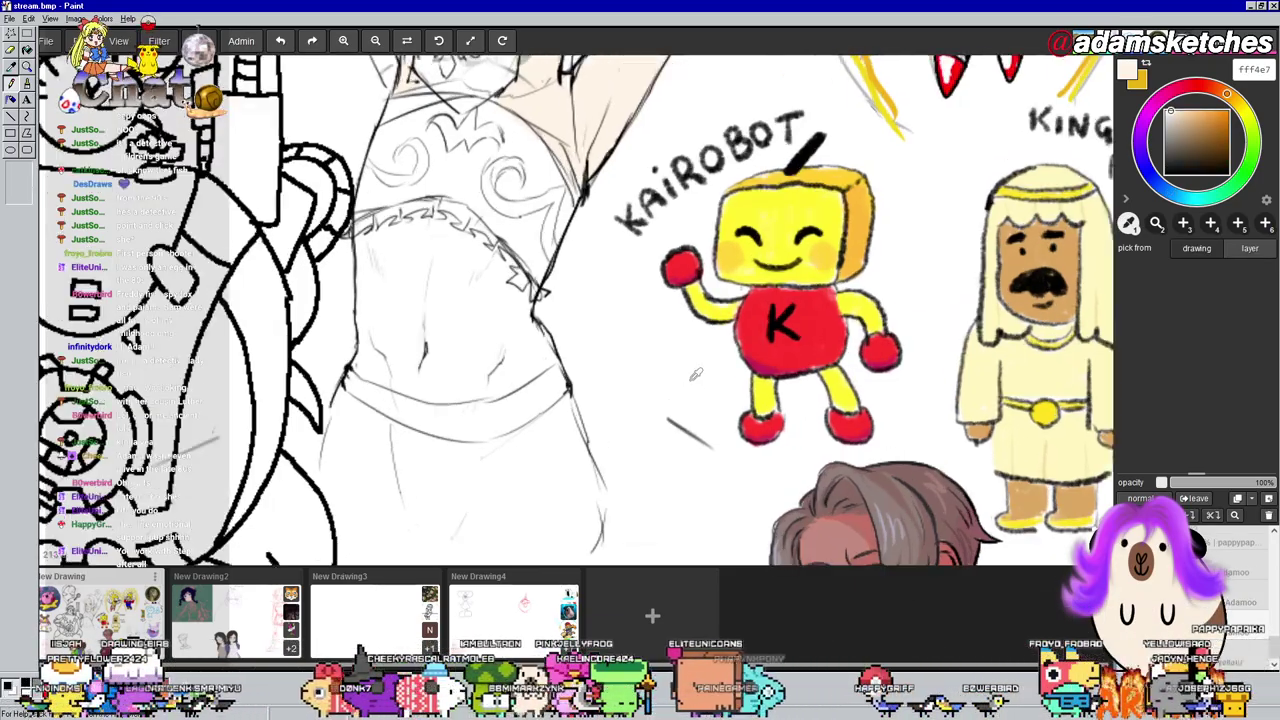
{"action": "key", "text": "b"}
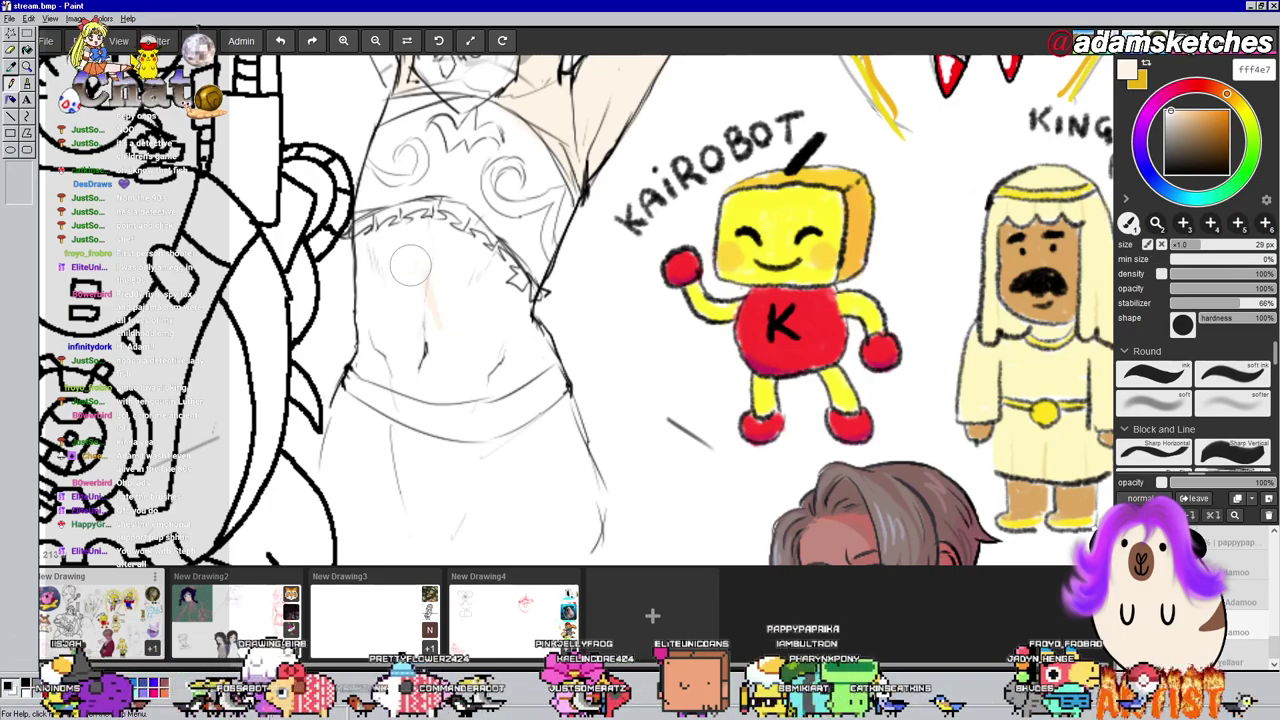
{"action": "mouse_move", "coordinate": [410, 265]}
{"action": "left_mouse_down"}
{"action": "mouse_move", "coordinate": [436, 337]}
{"action": "mouse_move", "coordinate": [383, 256]}
{"action": "mouse_move", "coordinate": [379, 353]}
{"action": "mouse_move", "coordinate": [445, 368]}
{"action": "mouse_move", "coordinate": [356, 358]}
{"action": "mouse_move", "coordinate": [432, 378]}
{"action": "mouse_move", "coordinate": [369, 372]}
{"action": "mouse_move", "coordinate": [470, 399]}
{"action": "mouse_move", "coordinate": [435, 391]}
{"action": "mouse_move", "coordinate": [508, 374]}
{"action": "mouse_move", "coordinate": [436, 382]}
{"action": "mouse_move", "coordinate": [484, 387]}
{"action": "mouse_move", "coordinate": [428, 381]}
{"action": "mouse_move", "coordinate": [530, 361]}
{"action": "mouse_move", "coordinate": [491, 385]}
{"action": "mouse_move", "coordinate": [537, 359]}
{"action": "mouse_move", "coordinate": [525, 333]}
{"action": "mouse_move", "coordinate": [472, 309]}
{"action": "mouse_move", "coordinate": [421, 258]}
{"action": "mouse_move", "coordinate": [463, 342]}
{"action": "mouse_move", "coordinate": [497, 355]}
{"action": "mouse_move", "coordinate": [470, 269]}
{"action": "mouse_move", "coordinate": [433, 243]}
{"action": "mouse_move", "coordinate": [376, 252]}
{"action": "mouse_move", "coordinate": [466, 250]}
{"action": "mouse_move", "coordinate": [505, 320]}
{"action": "left_mouse_up"}
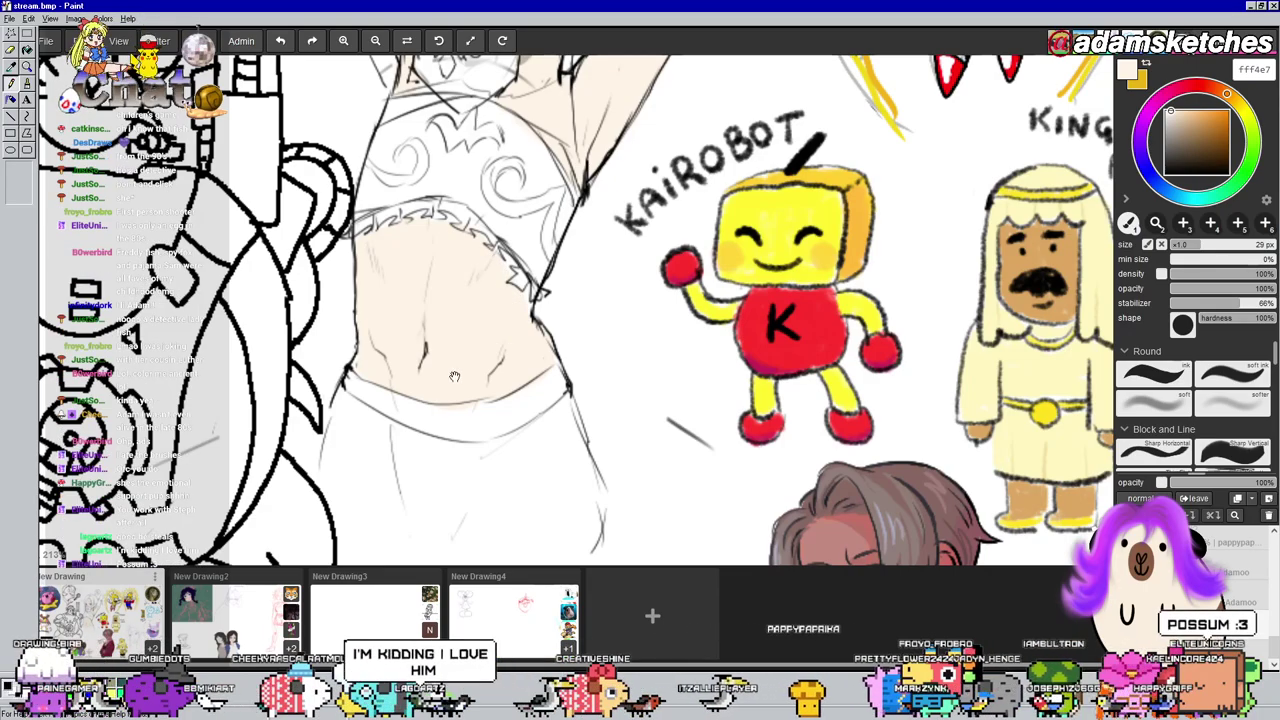
{"action": "left_click_drag", "start_coordinate": [454, 376], "coordinate": [498, 380]}
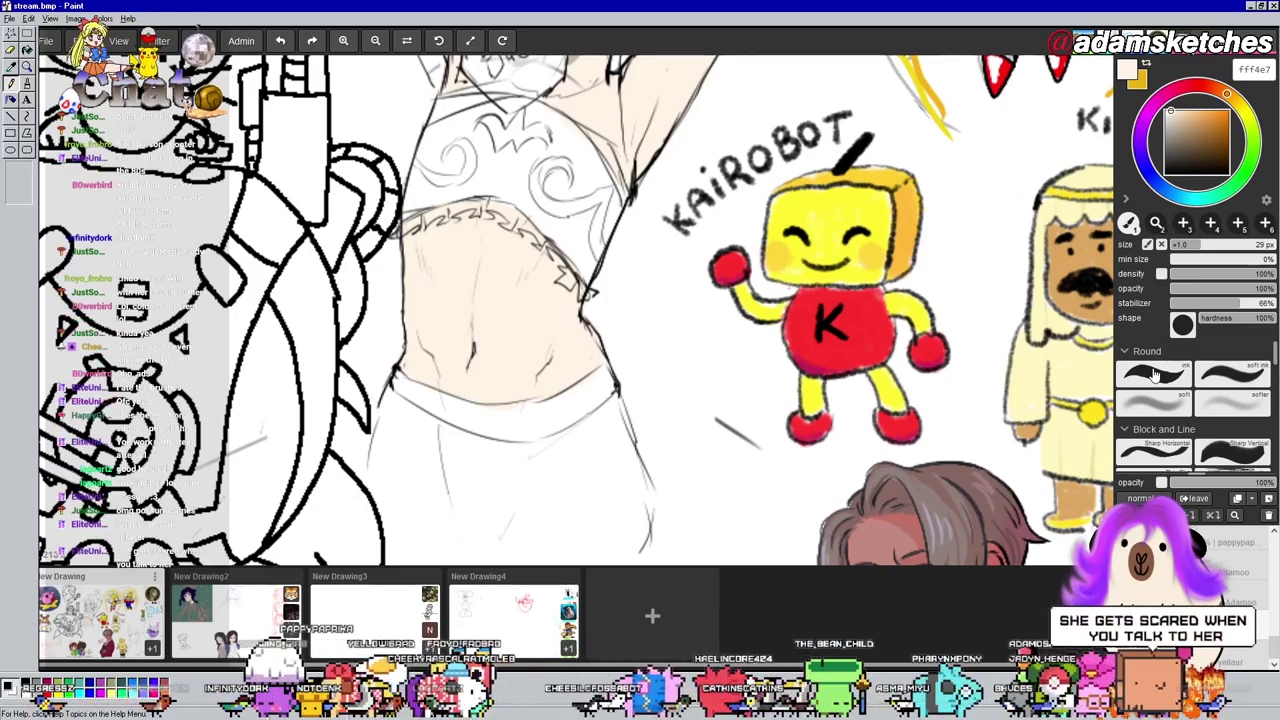
Sample the beige shading colour c1b5a5 from the shadow on the masked character's neck for the midriff
{"action": "left_click_drag", "start_coordinate": [649, 198], "coordinate": [602, 443]}
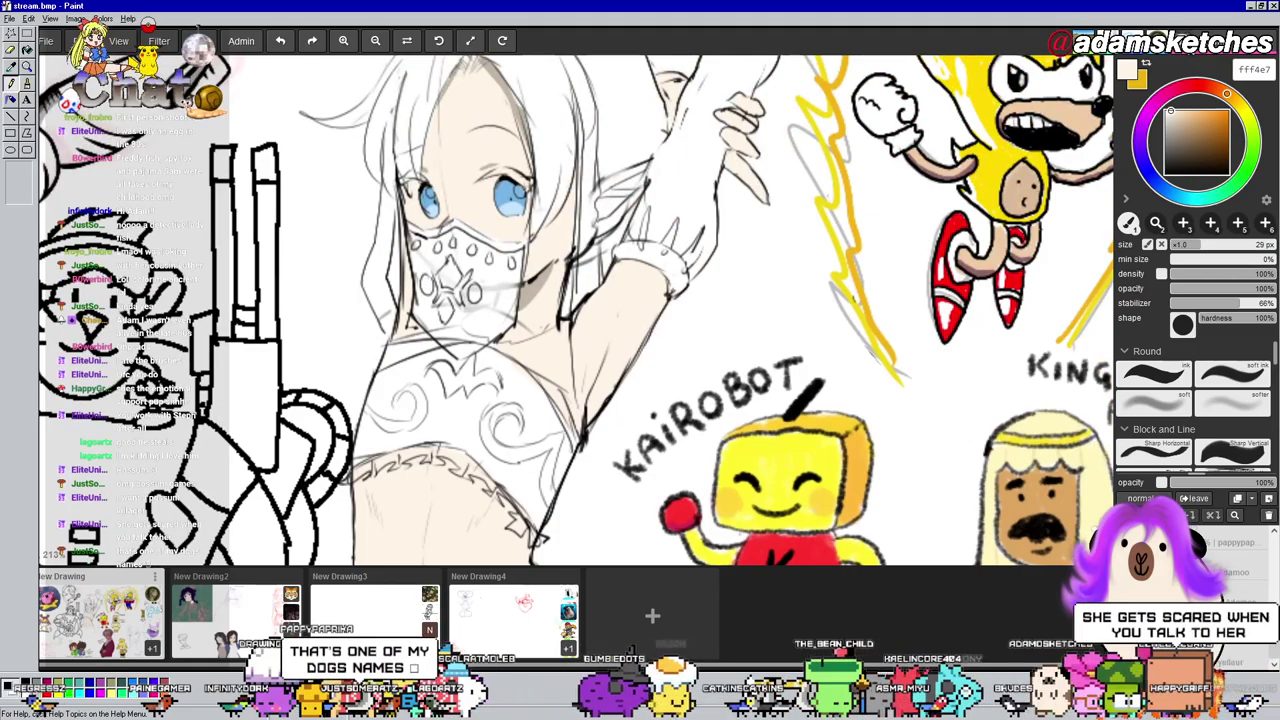
{"action": "key", "text": "alt"}
{"action": "left_click", "coordinate": [535, 268], "text": "alt"}
{"action": "left_click_drag", "start_coordinate": [535, 300], "coordinate": [495, 80]}
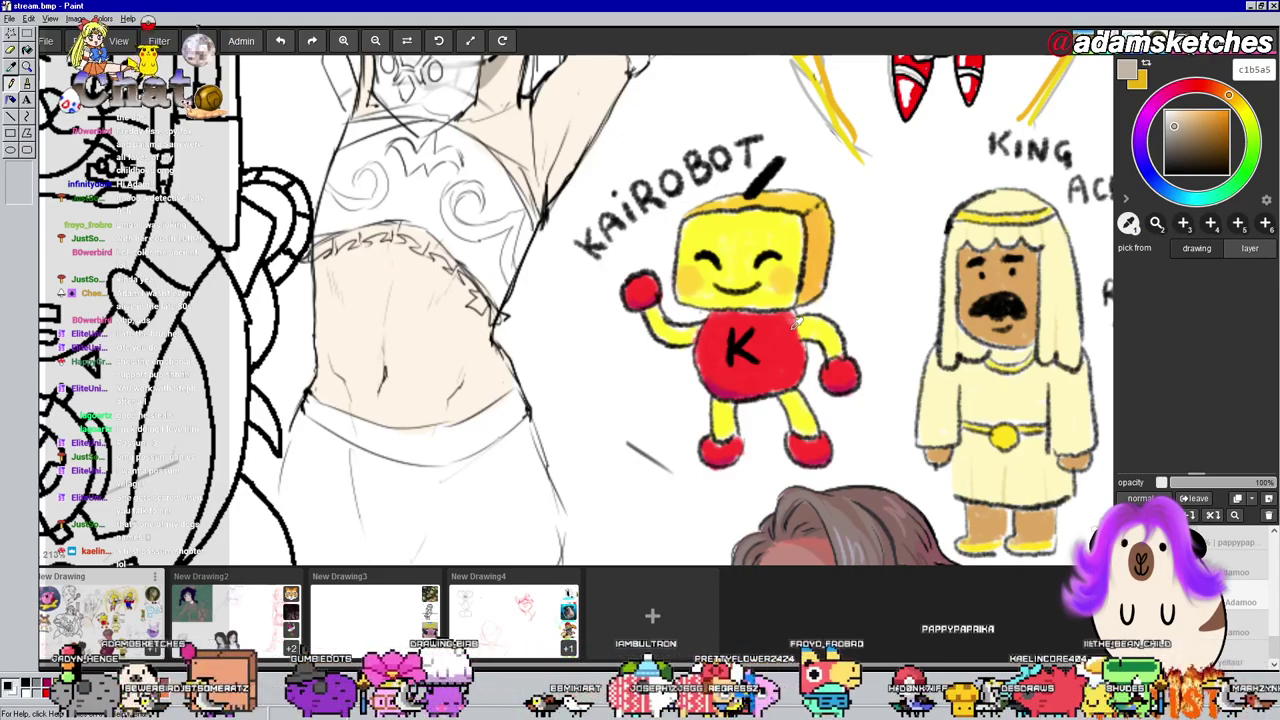
Look over the other drawings on the shared canvas, from the fish with the frying pan and Kirby to the blazing yellow-haired pair
{"action": "scroll", "coordinate": [740, 264], "scroll_direction": "down", "scroll_amount": 3}
{"action": "left_click_drag", "start_coordinate": [600, 65], "coordinate": [716, 330]}
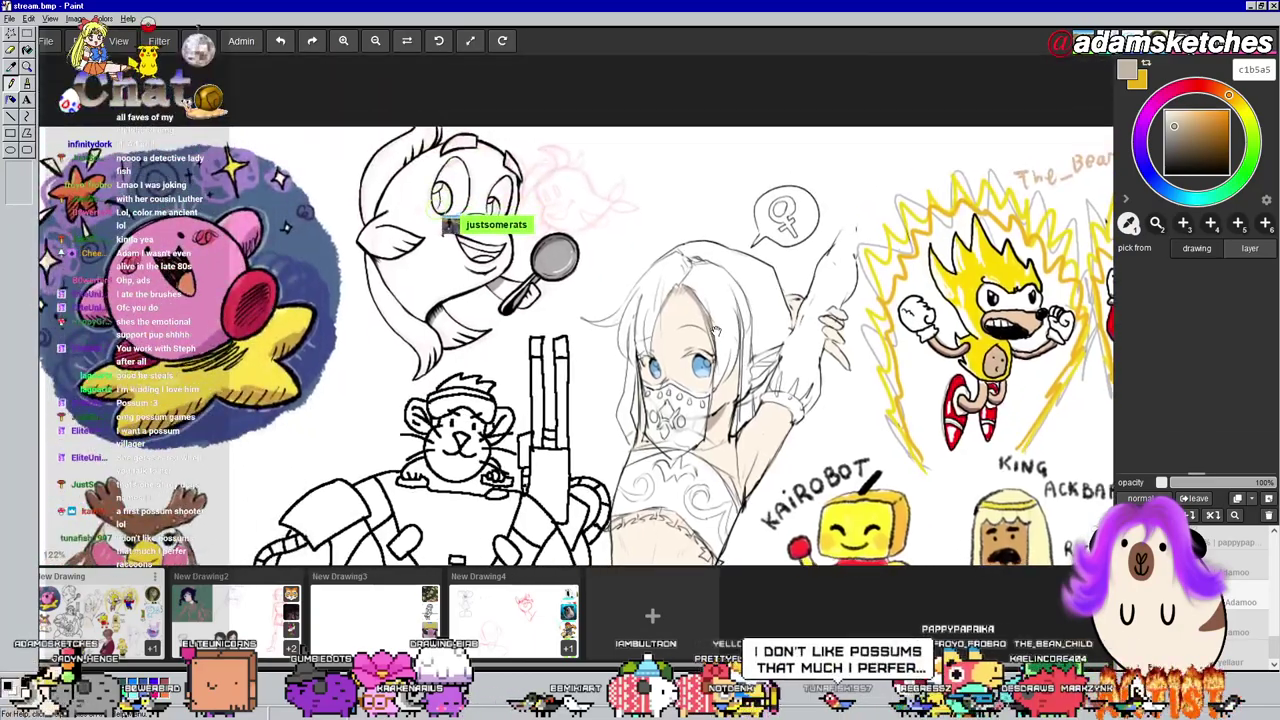
{"action": "scroll", "coordinate": [640, 260], "scroll_direction": "up", "scroll_amount": 1}
{"action": "scroll", "coordinate": [578, 208], "scroll_direction": "up", "scroll_amount": 1}
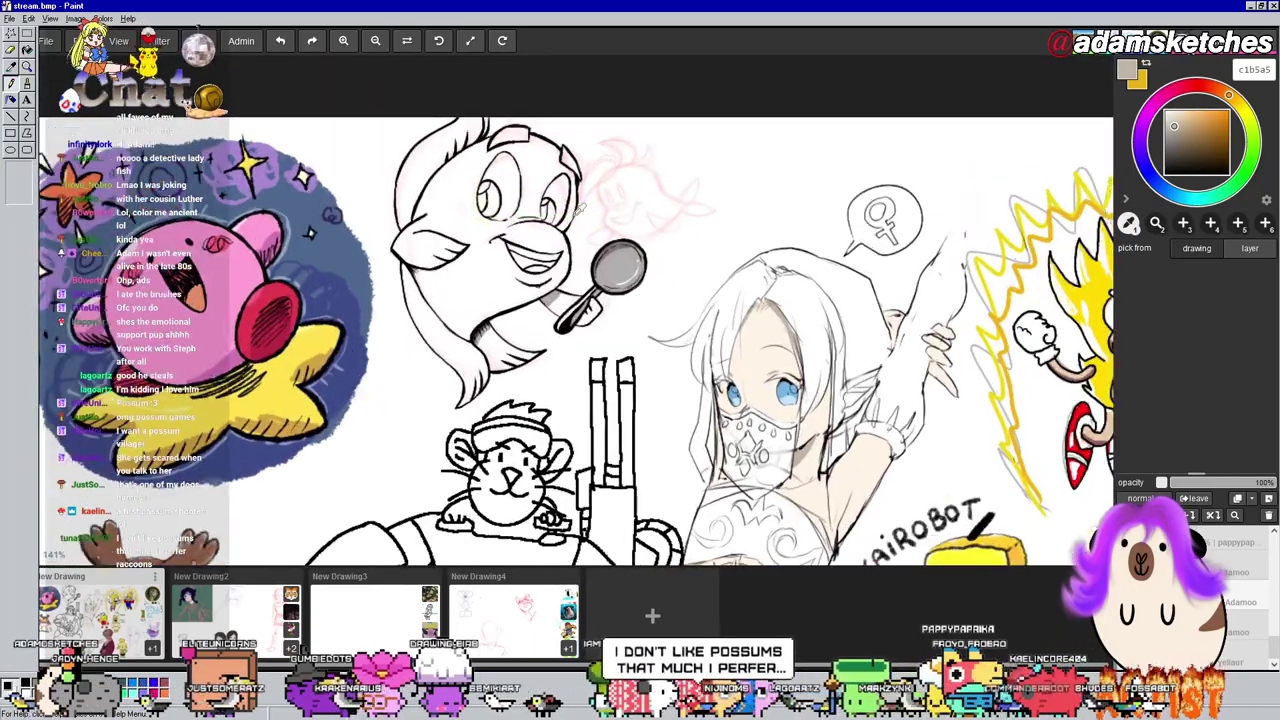
{"action": "scroll", "coordinate": [579, 207], "scroll_direction": "up", "scroll_amount": 1}
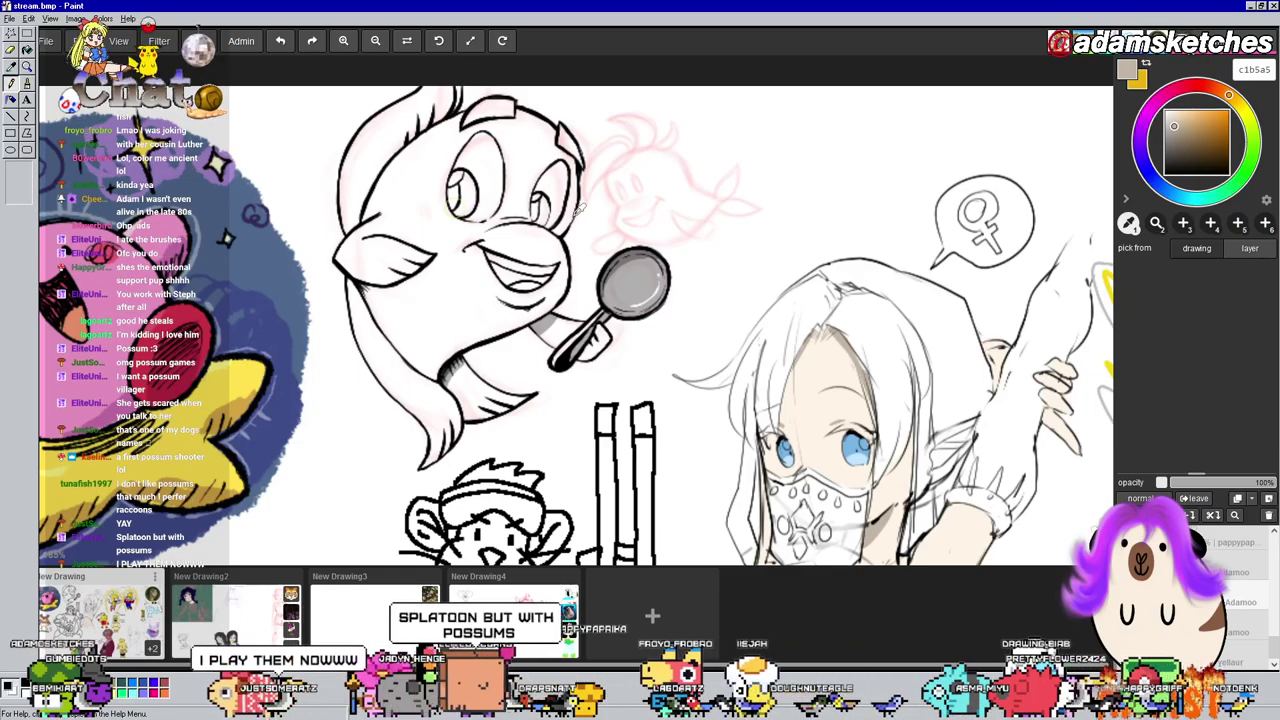
{"action": "scroll", "coordinate": [579, 209], "scroll_direction": "down", "scroll_amount": 2}
{"action": "scroll", "coordinate": [577, 206], "scroll_direction": "down", "scroll_amount": 3}
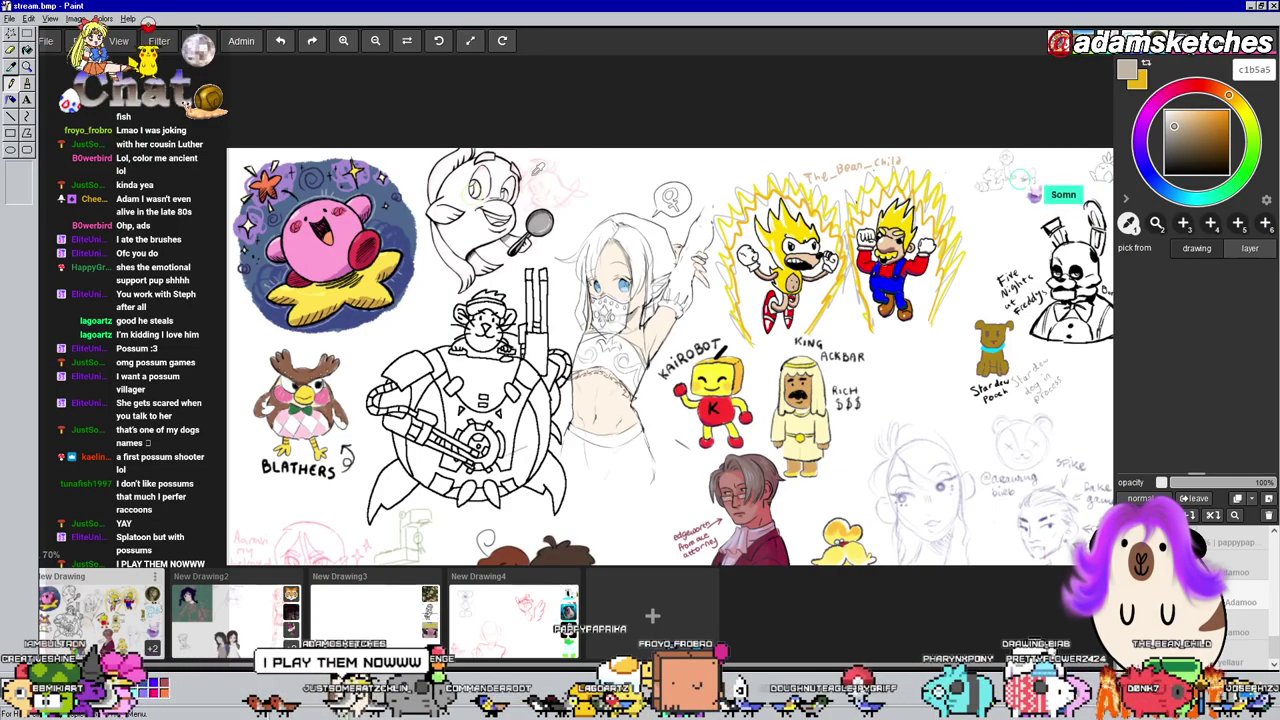
{"action": "scroll", "coordinate": [532, 168], "scroll_direction": "up", "scroll_amount": 2}
{"action": "scroll", "coordinate": [465, 170], "scroll_direction": "up", "scroll_amount": 1}
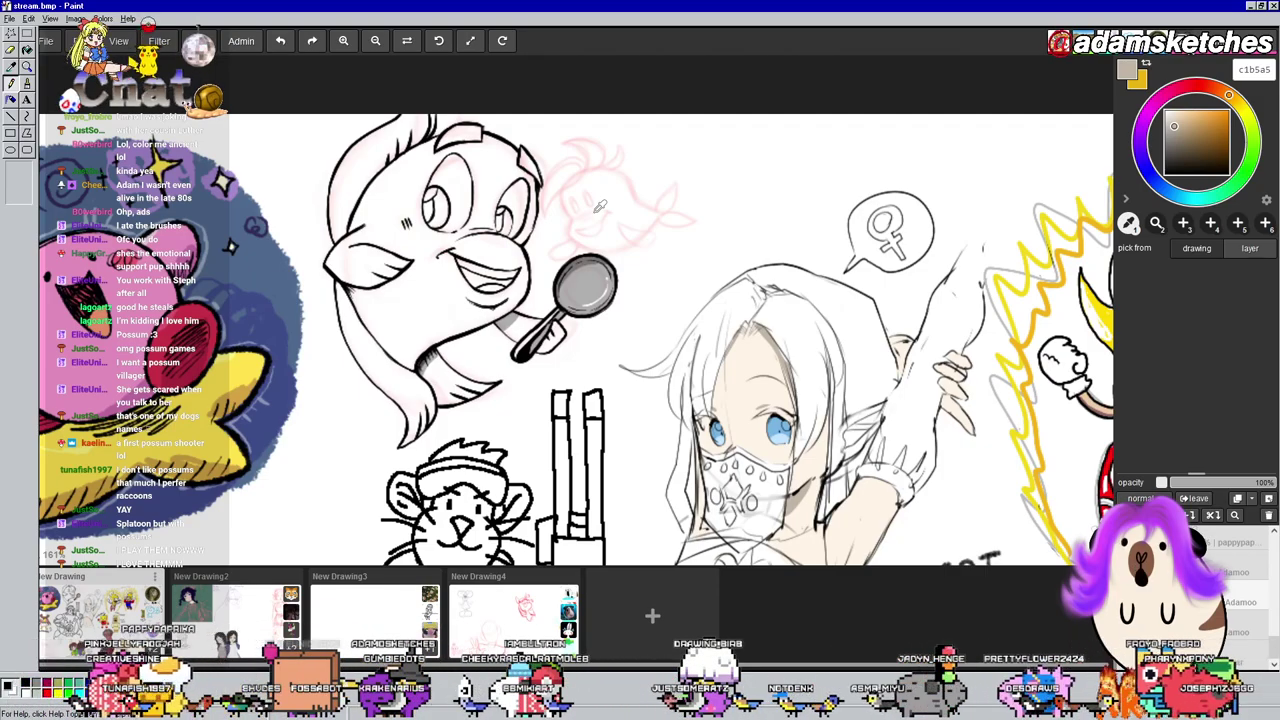
{"action": "scroll", "coordinate": [594, 210], "scroll_direction": "down", "scroll_amount": 2}
{"action": "left_click_drag", "start_coordinate": [402, 230], "coordinate": [628, 208]}
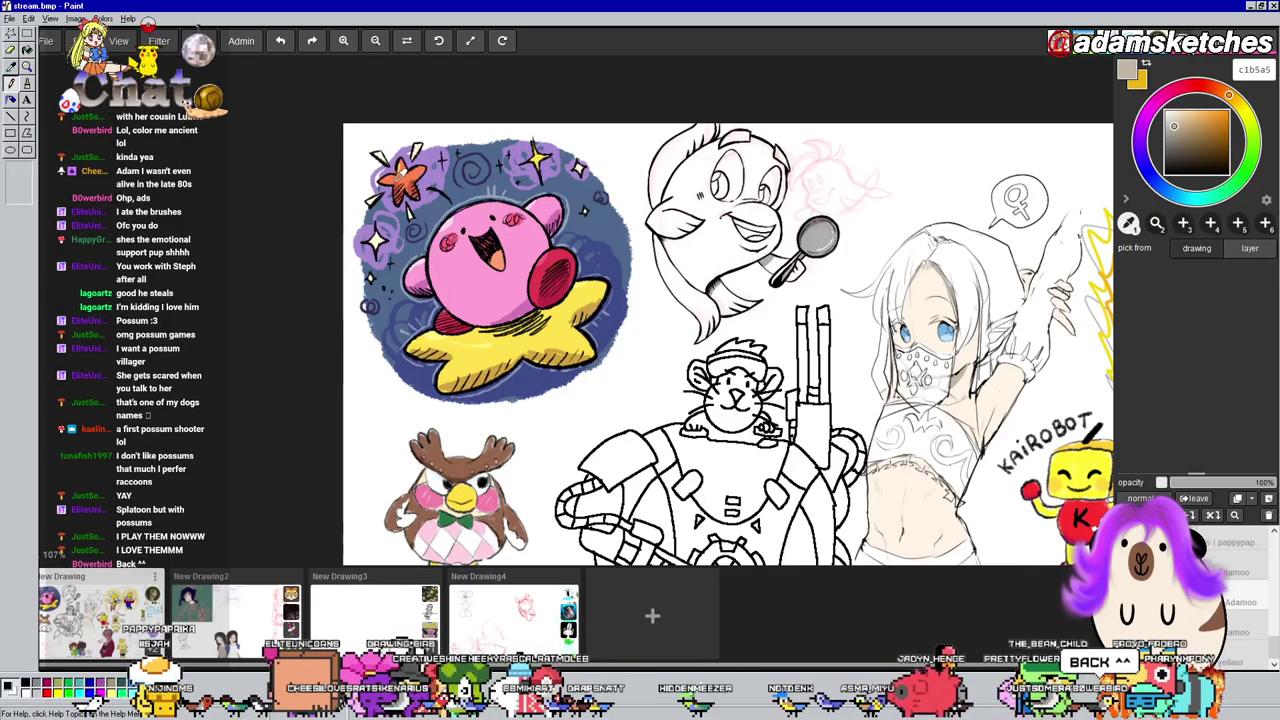
{"action": "scroll", "coordinate": [402, 176], "scroll_direction": "down", "scroll_amount": 1}
{"action": "mouse_move", "coordinate": [752, 355]}
{"action": "left_mouse_down"}
{"action": "mouse_move", "coordinate": [600, 286]}
{"action": "mouse_move", "coordinate": [465, 182]}
{"action": "mouse_move", "coordinate": [392, 145]}
{"action": "mouse_move", "coordinate": [673, 214]}
{"action": "left_mouse_up"}
{"action": "scroll", "coordinate": [627, 187], "scroll_direction": "down", "scroll_amount": 2}
{"action": "mouse_move", "coordinate": [645, 122]}
{"action": "left_mouse_down"}
{"action": "mouse_move", "coordinate": [581, 231]}
{"action": "mouse_move", "coordinate": [668, 259]}
{"action": "mouse_move", "coordinate": [541, 249]}
{"action": "left_mouse_up"}
{"action": "scroll", "coordinate": [579, 230], "scroll_direction": "up", "scroll_amount": 3}
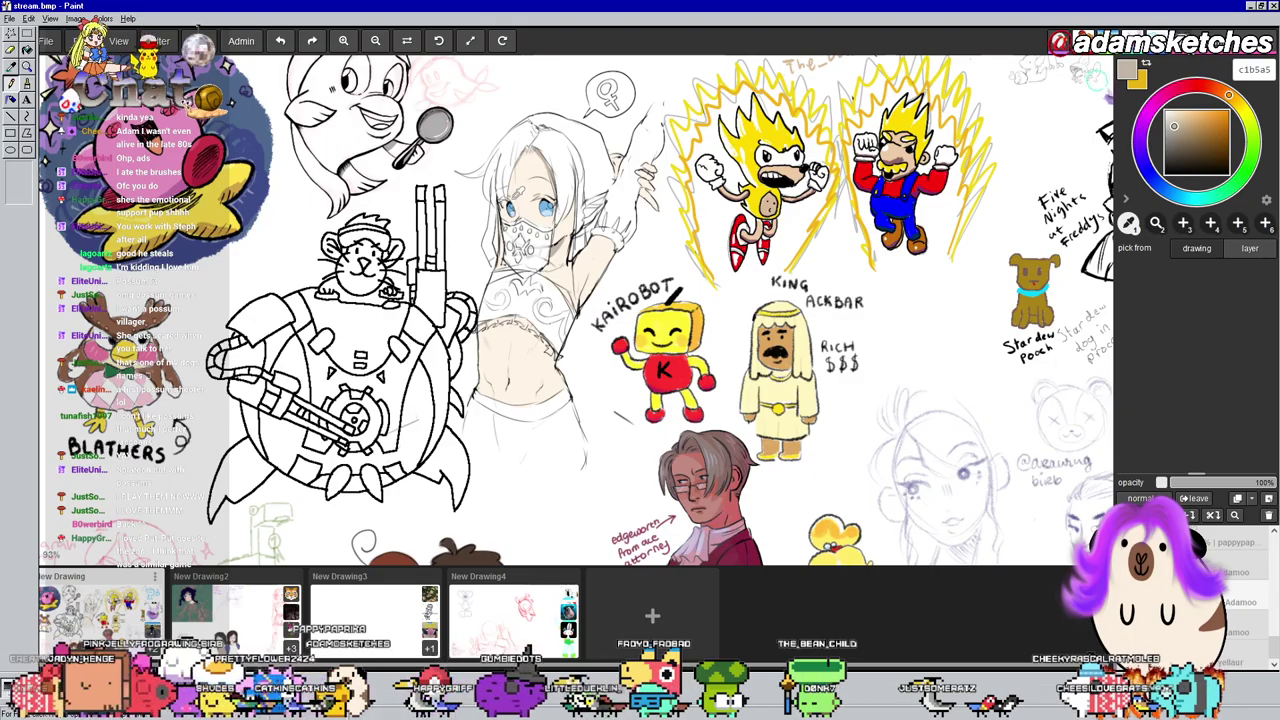
Examine the Five Nights at Freddy's bunny, the Stardew dog and the small pencil creatures along the canvas's upper edge
{"action": "scroll", "coordinate": [743, 220], "scroll_direction": "down", "scroll_amount": 2}
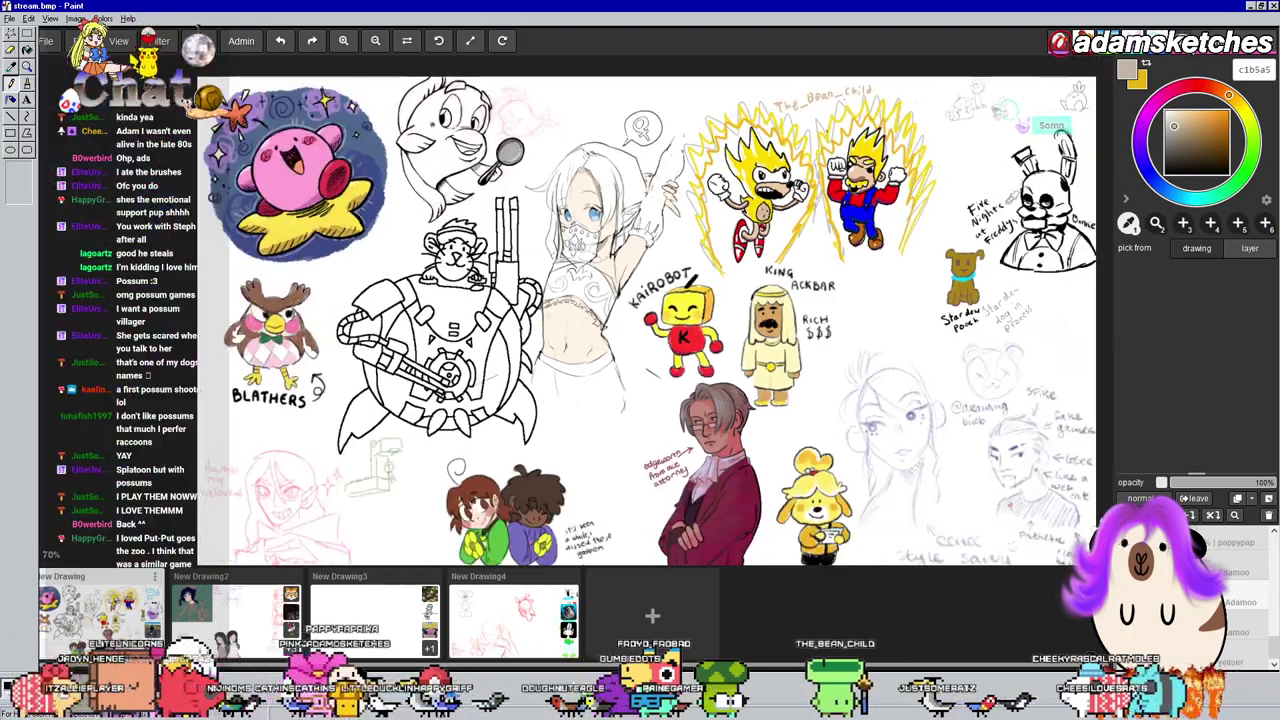
{"action": "scroll", "coordinate": [1100, 203], "scroll_direction": "up", "scroll_amount": 6}
{"action": "mouse_move", "coordinate": [1100, 203]}
{"action": "left_mouse_down"}
{"action": "mouse_move", "coordinate": [800, 160]}
{"action": "mouse_move", "coordinate": [768, 208]}
{"action": "mouse_move", "coordinate": [728, 217]}
{"action": "mouse_move", "coordinate": [650, 170]}
{"action": "mouse_move", "coordinate": [733, 57]}
{"action": "left_mouse_up"}
{"action": "scroll", "coordinate": [766, 189], "scroll_direction": "up", "scroll_amount": 1}
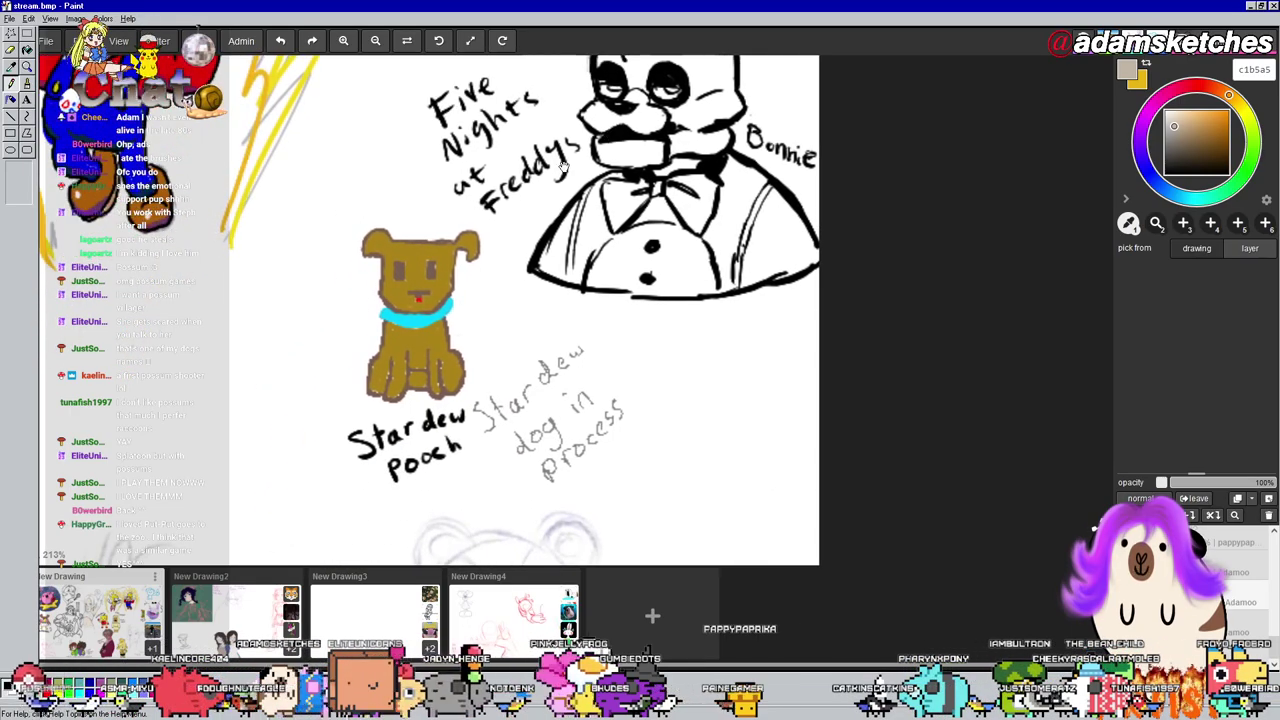
{"action": "mouse_move", "coordinate": [572, 150]}
{"action": "left_mouse_down"}
{"action": "mouse_move", "coordinate": [570, 96]}
{"action": "mouse_move", "coordinate": [362, 270]}
{"action": "mouse_move", "coordinate": [899, 410]}
{"action": "left_mouse_up"}
{"action": "scroll", "coordinate": [638, 352], "scroll_direction": "down", "scroll_amount": 3}
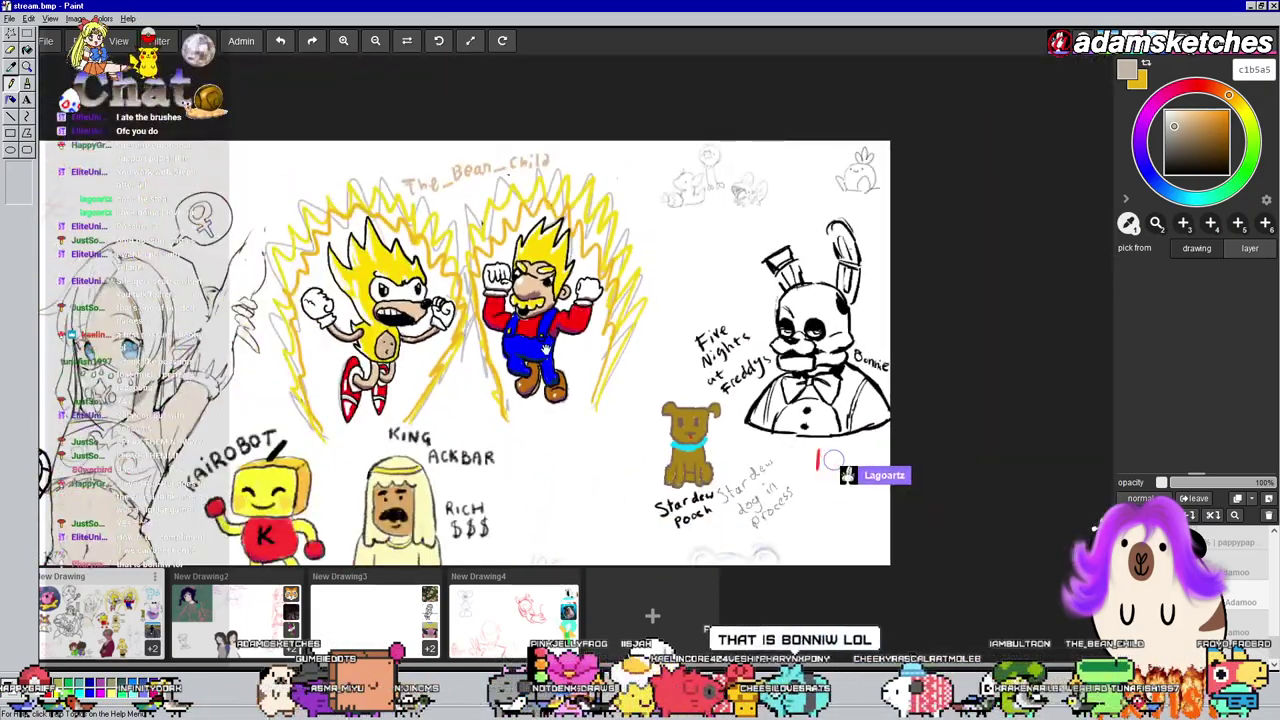
{"action": "scroll", "coordinate": [735, 205], "scroll_direction": "up", "scroll_amount": 3}
{"action": "scroll", "coordinate": [735, 199], "scroll_direction": "up", "scroll_amount": 3}
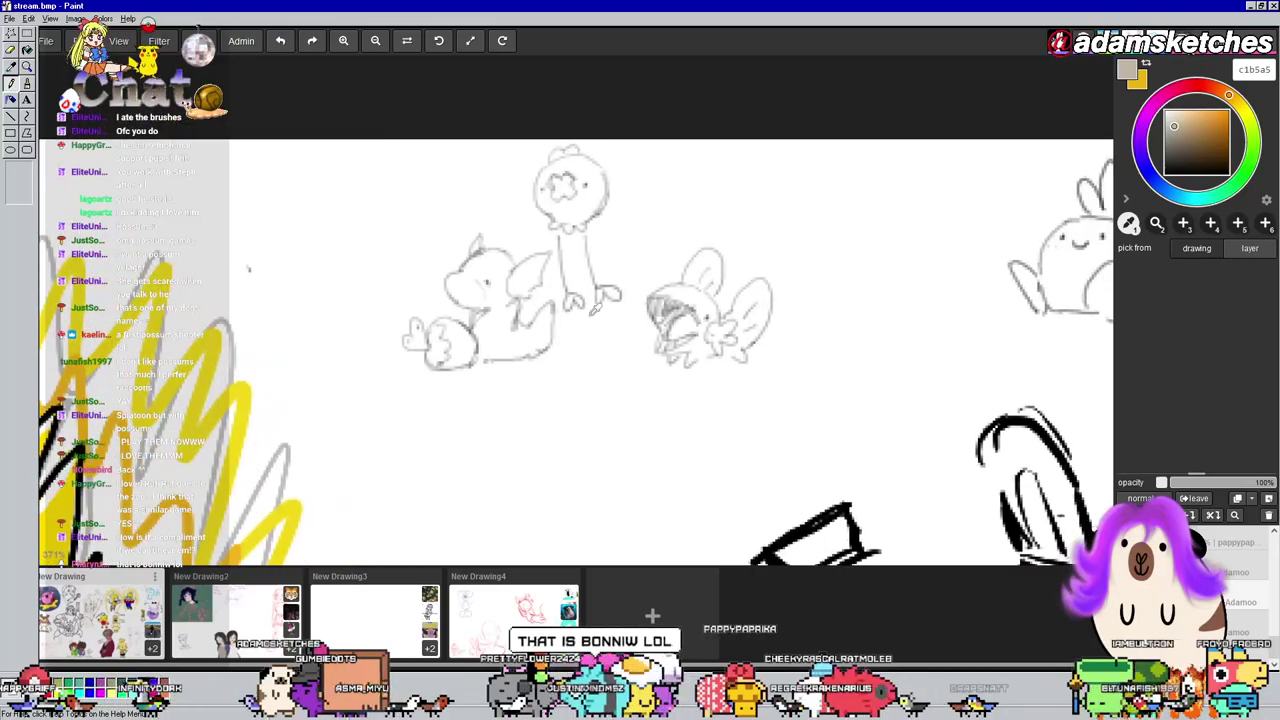
{"action": "scroll", "coordinate": [434, 246], "scroll_direction": "down", "scroll_amount": 3}
{"action": "scroll", "coordinate": [557, 243], "scroll_direction": "up", "scroll_amount": 3}
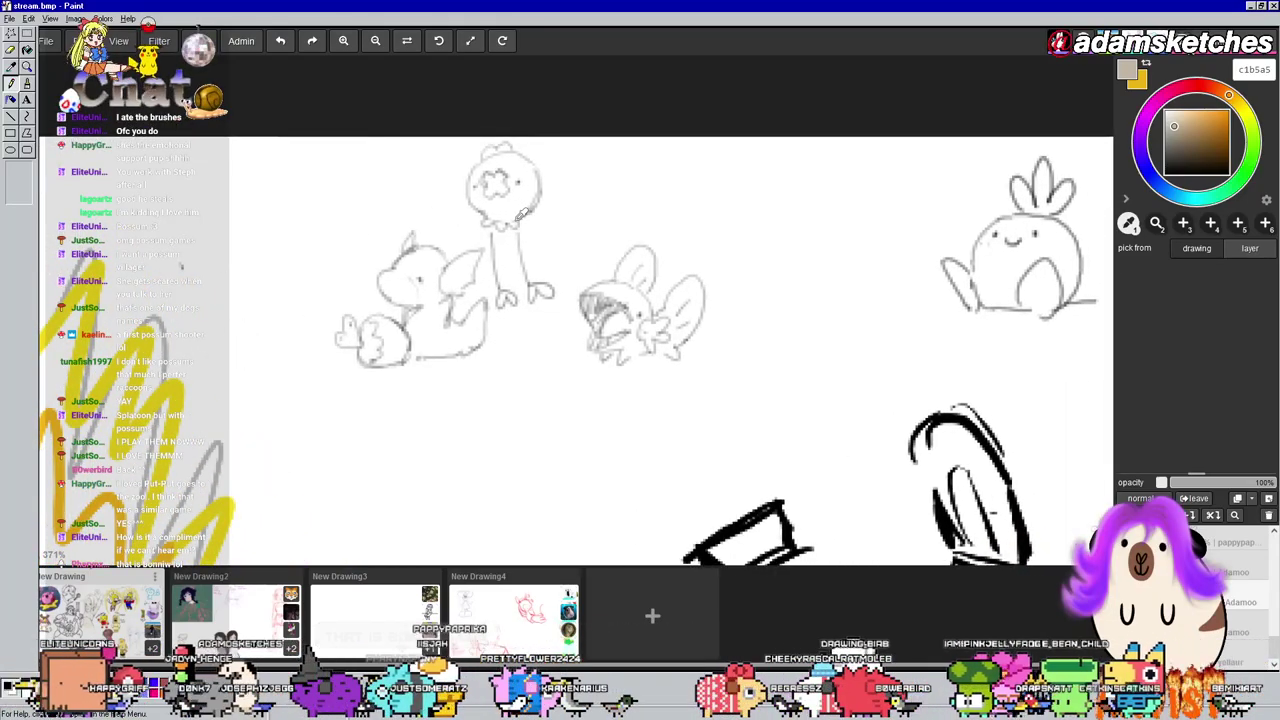
{"action": "scroll", "coordinate": [521, 212], "scroll_direction": "down", "scroll_amount": 10}
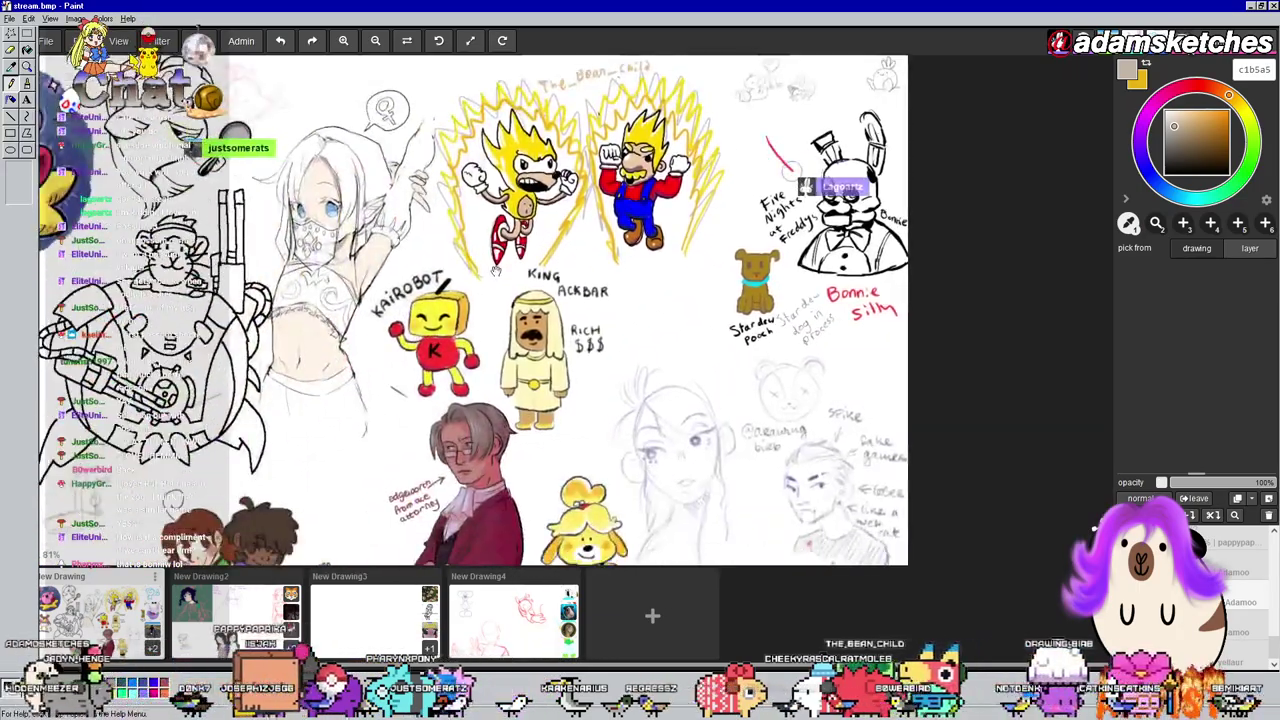
{"action": "scroll", "coordinate": [618, 144], "scroll_direction": "up", "scroll_amount": 3}
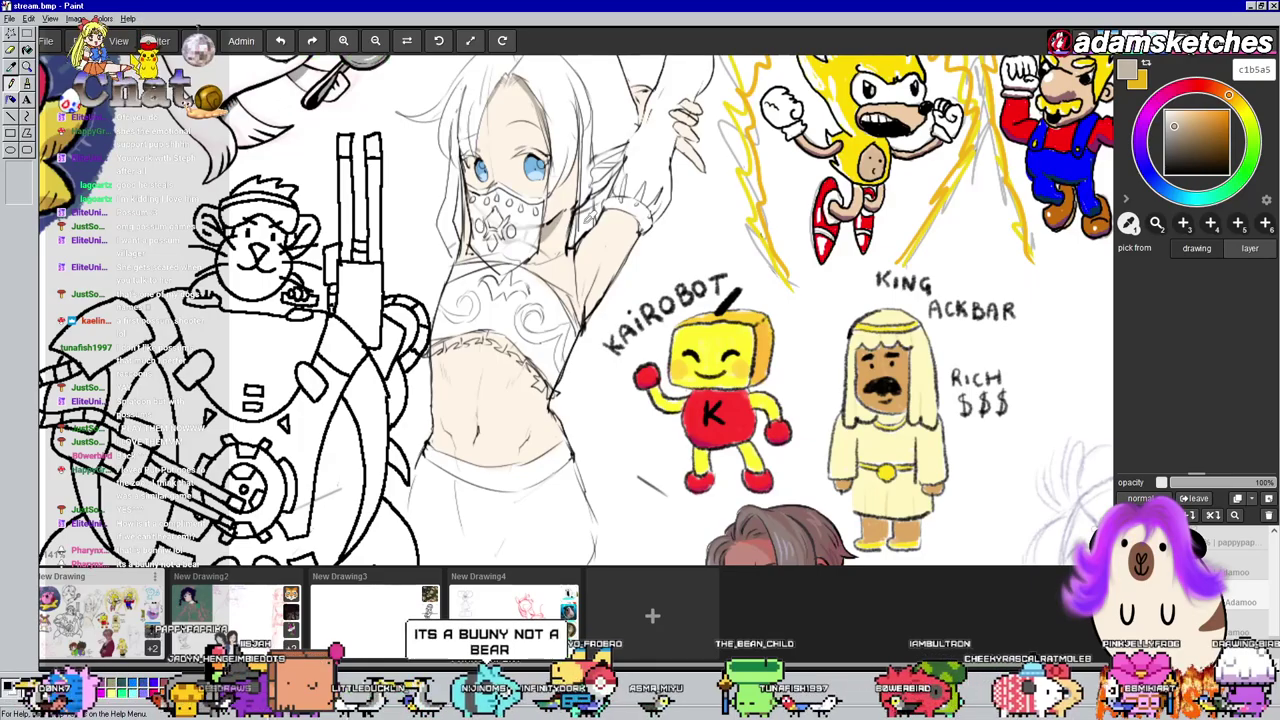
{"action": "scroll", "coordinate": [590, 216], "scroll_direction": "down", "scroll_amount": 2}
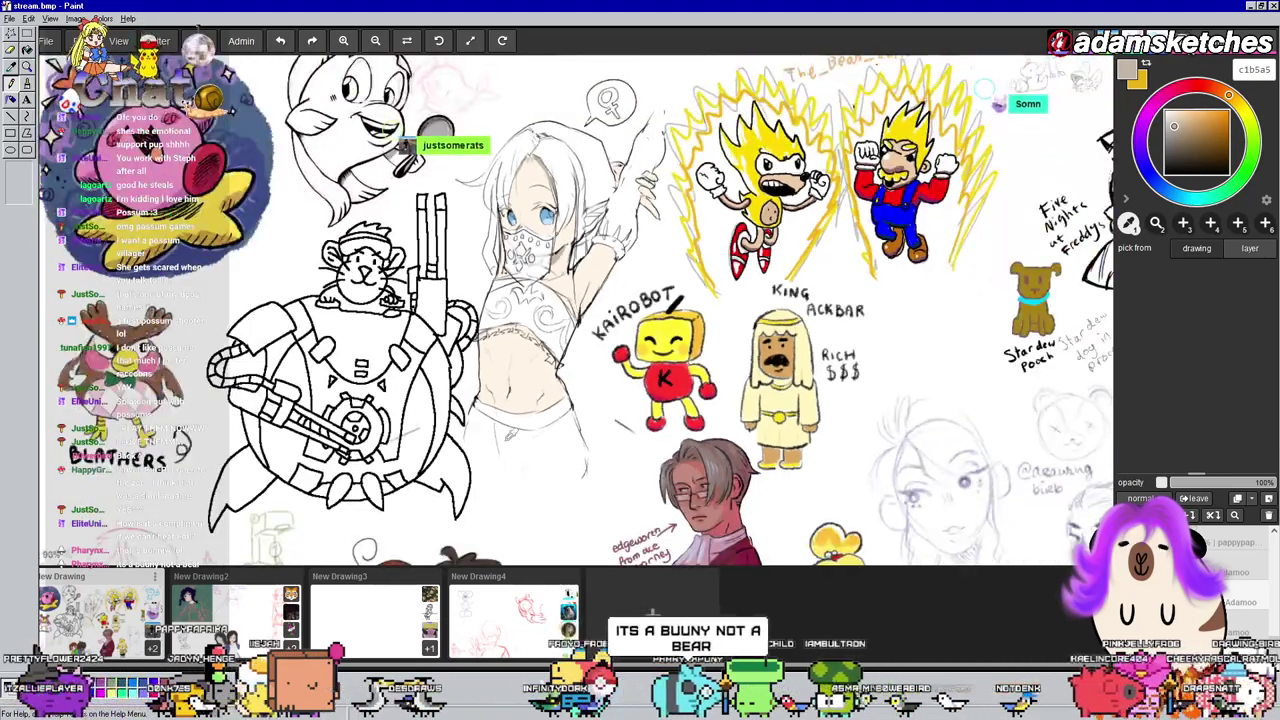
Open the New Drawing4 canvas and examine the mouse character with the bow and polka-dot dress
{"action": "left_click", "coordinate": [512, 612]}
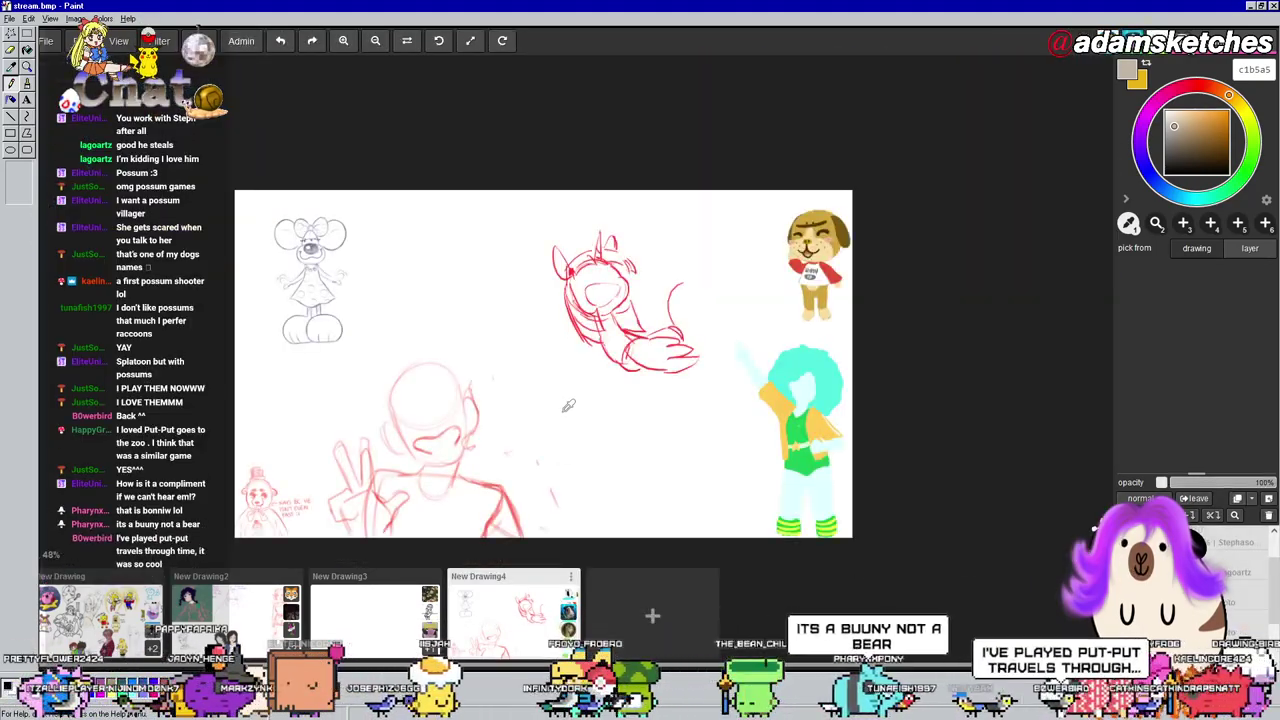
{"action": "scroll", "coordinate": [295, 272], "scroll_direction": "up", "scroll_amount": 6}
{"action": "left_click_drag", "start_coordinate": [255, 272], "coordinate": [351, 265]}
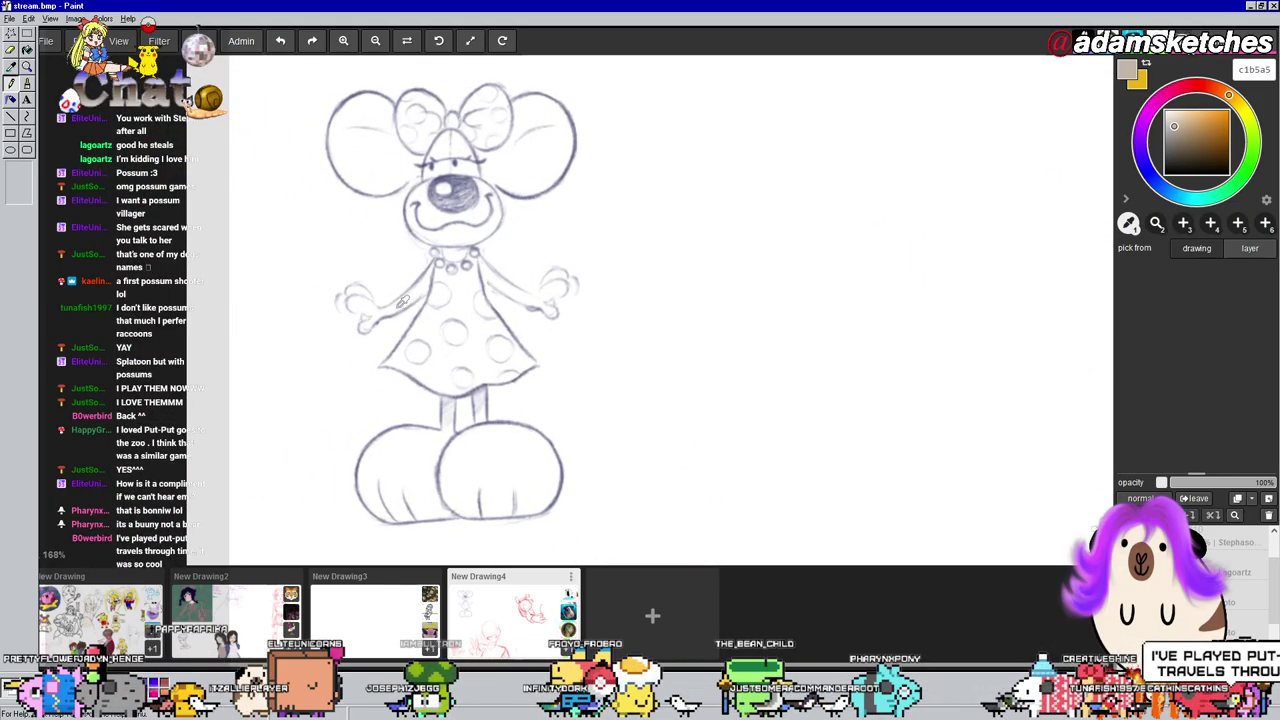
{"action": "scroll", "coordinate": [330, 298], "scroll_direction": "down", "scroll_amount": 2}
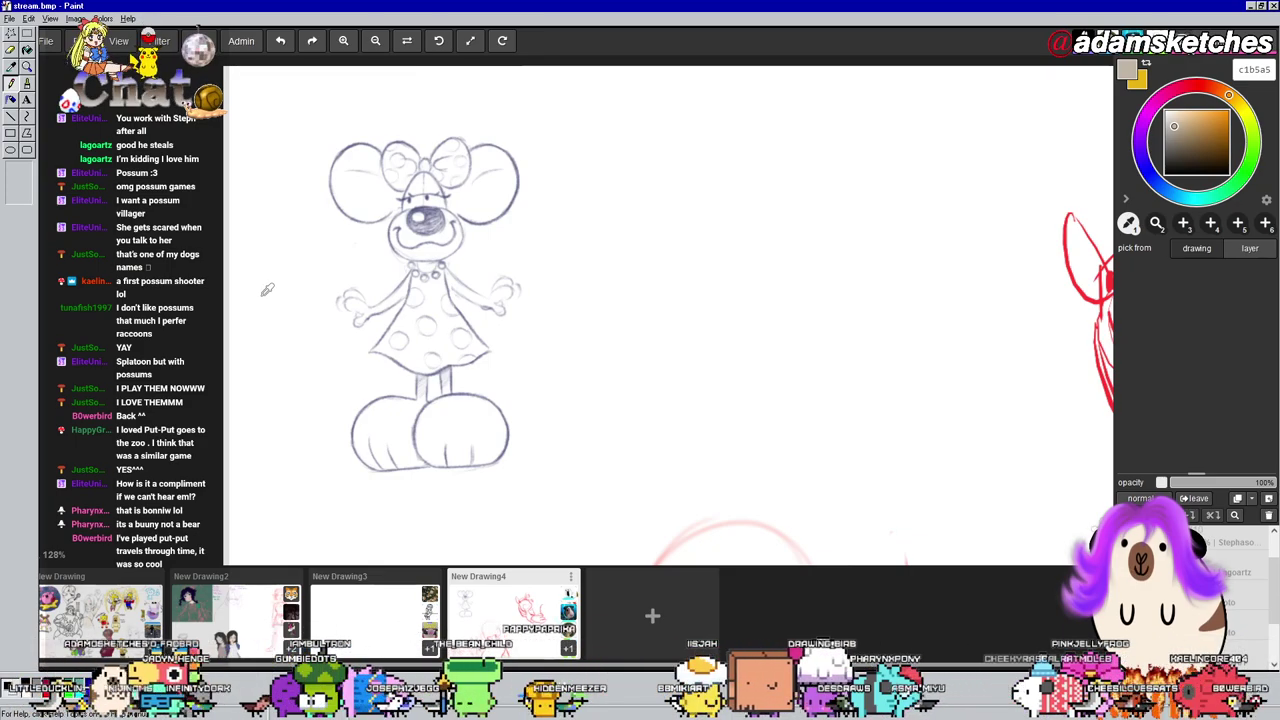
{"action": "left_click_drag", "start_coordinate": [262, 289], "coordinate": [382, 286]}
{"action": "scroll", "coordinate": [430, 267], "scroll_direction": "up", "scroll_amount": 1}
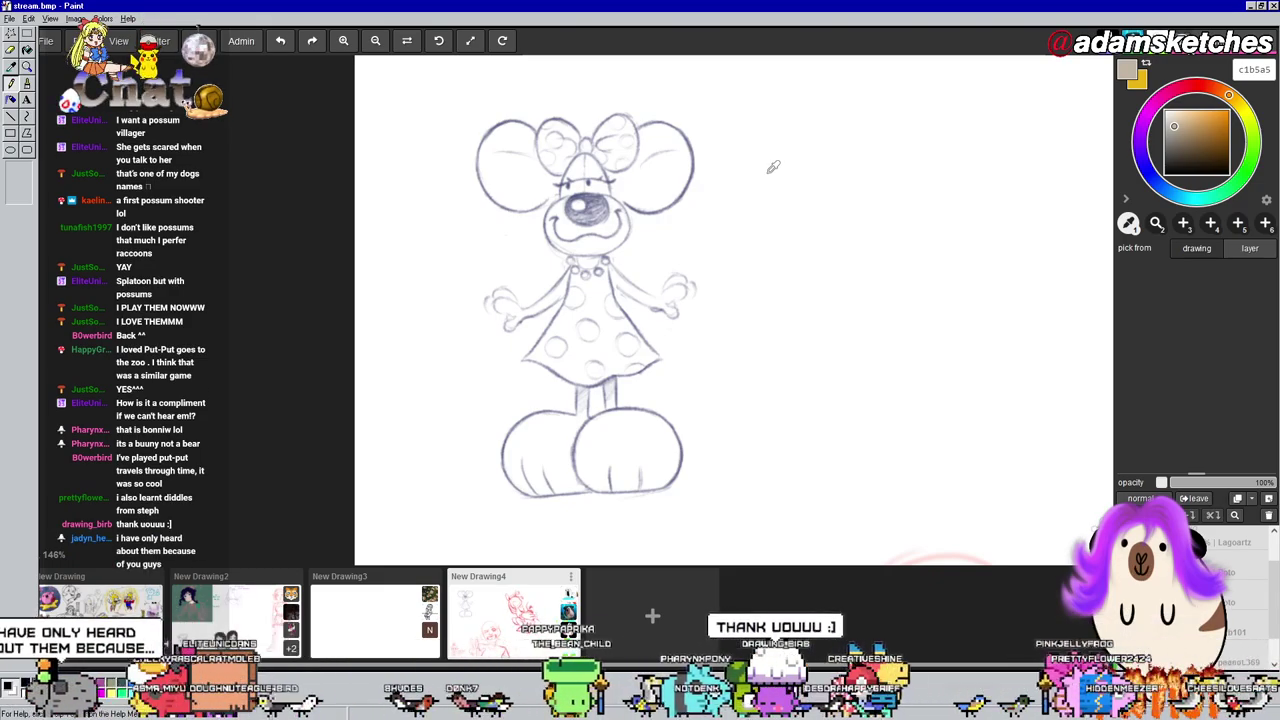
Examine the winking peace-sign figure and the top-hatted bear sketch, and view the New Drawing2 canvas
{"action": "scroll", "coordinate": [773, 167], "scroll_direction": "down", "scroll_amount": 3}
{"action": "left_click_drag", "start_coordinate": [774, 183], "coordinate": [575, 109]}
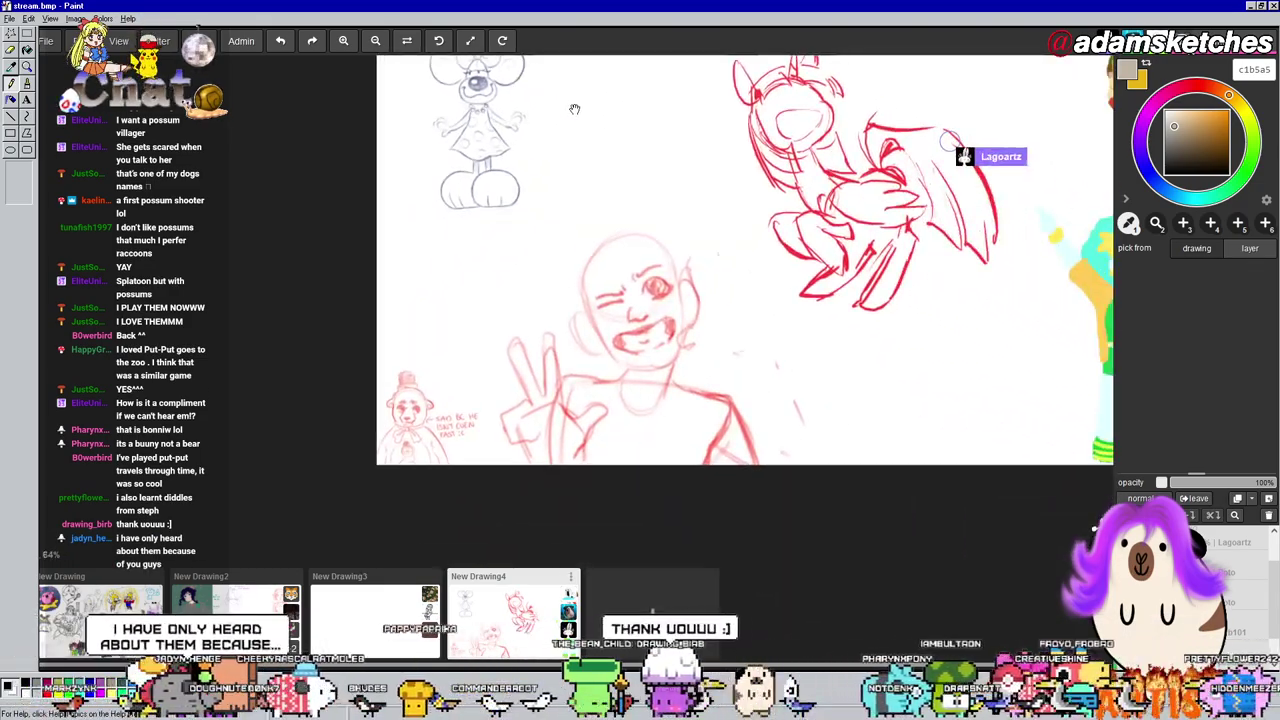
{"action": "scroll", "coordinate": [434, 385], "scroll_direction": "up", "scroll_amount": 3}
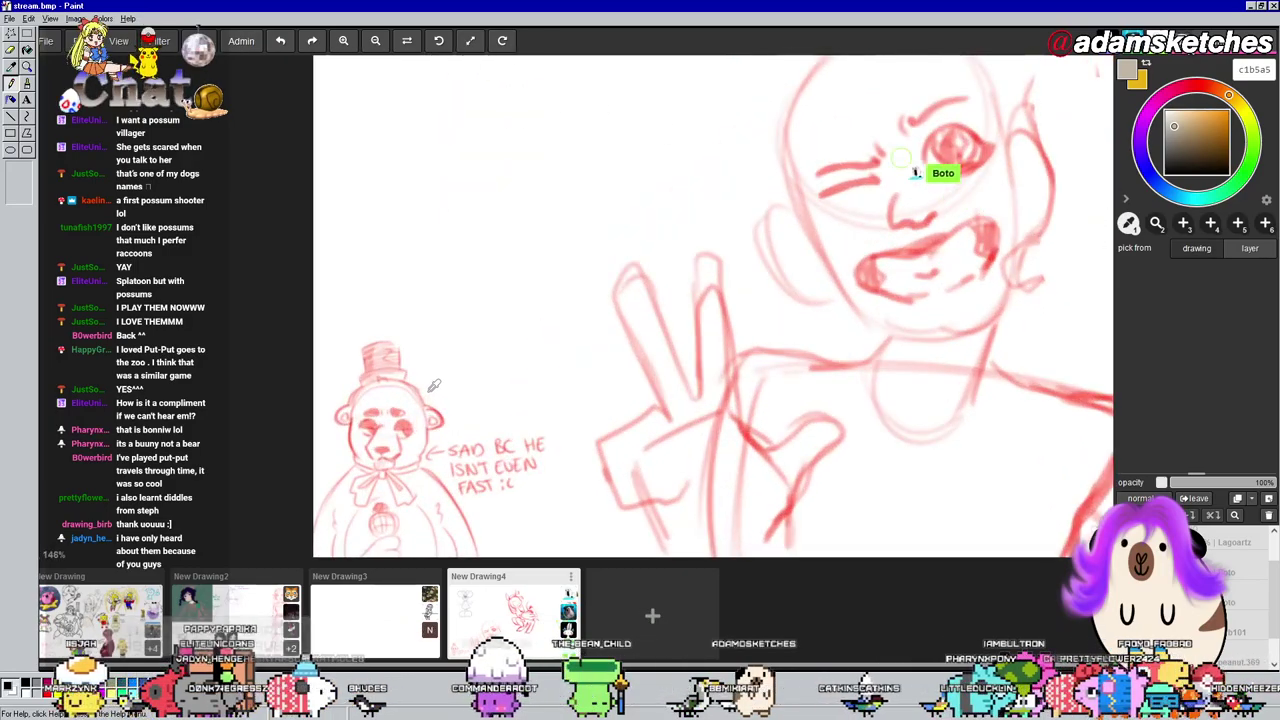
{"action": "left_click_drag", "start_coordinate": [428, 386], "coordinate": [617, 197]}
{"action": "scroll", "coordinate": [518, 278], "scroll_direction": "up", "scroll_amount": 2}
{"action": "scroll", "coordinate": [617, 197], "scroll_direction": "up", "scroll_amount": 2}
{"action": "scroll", "coordinate": [617, 197], "scroll_direction": "down", "scroll_amount": 1}
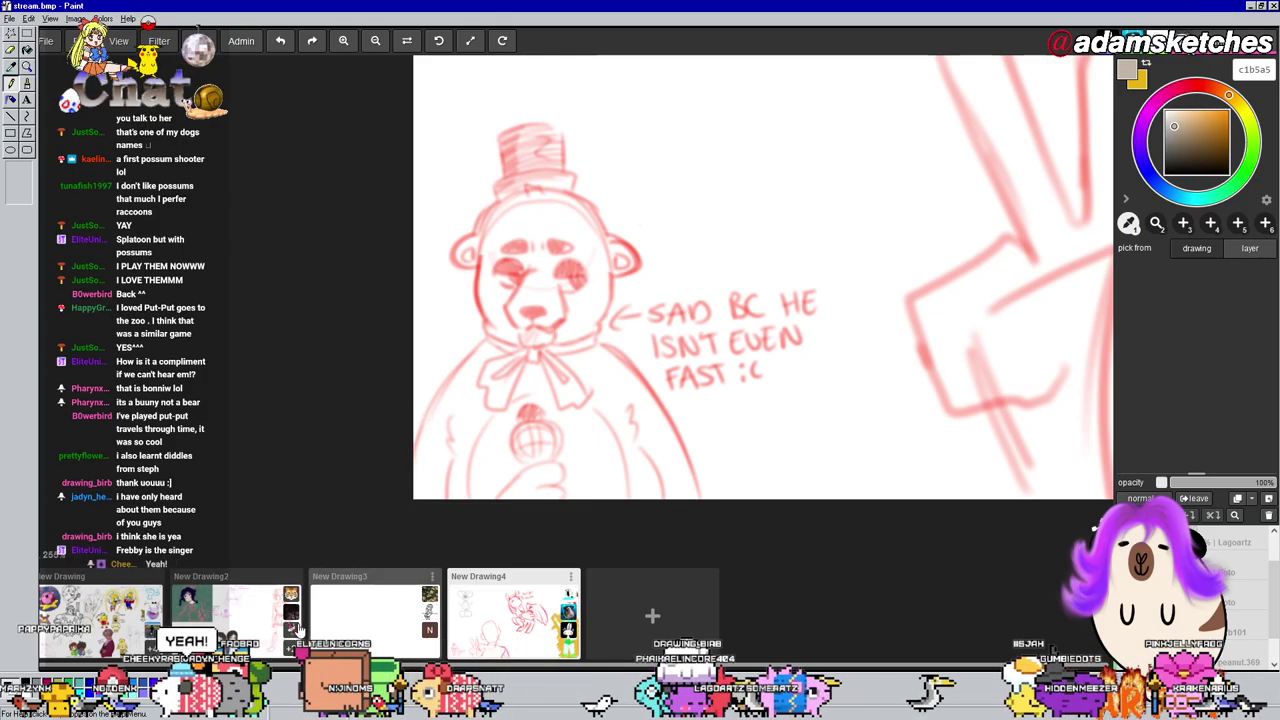
{"action": "left_click", "coordinate": [232, 614]}
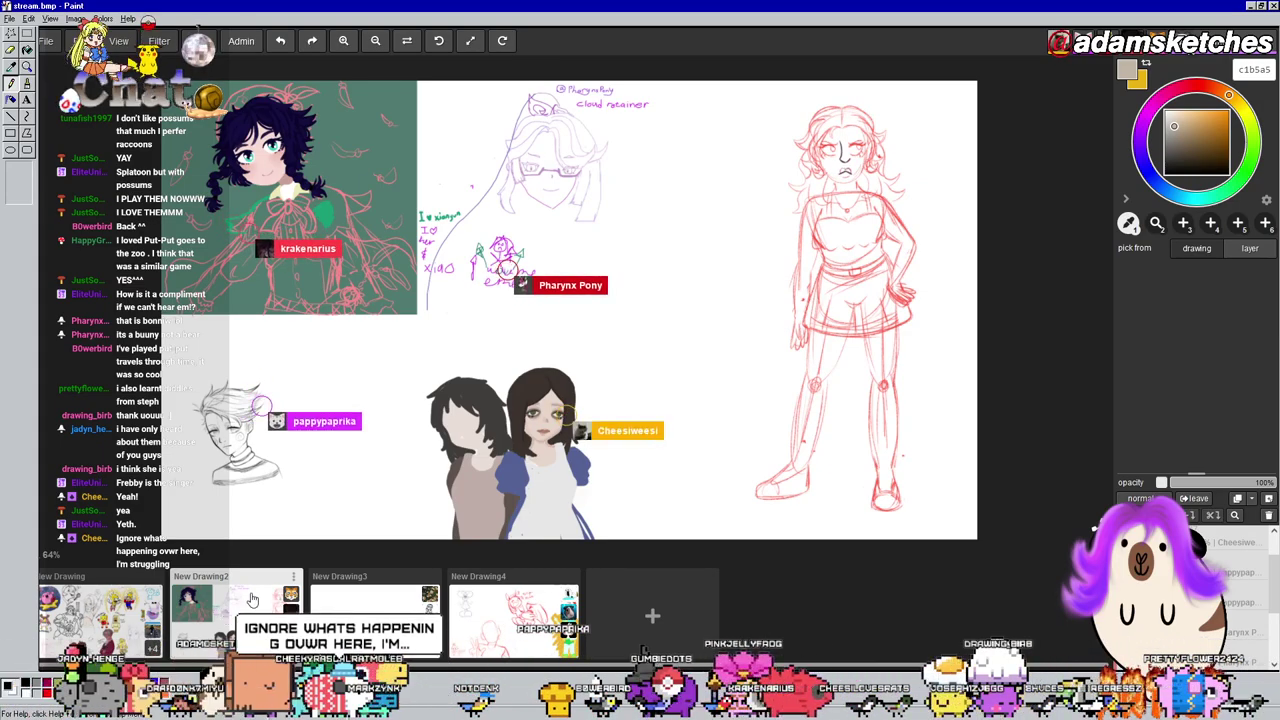
Return to the New Drawing canvas and shade the masked character's armpit in beige c1b5a5 with a 29 px brush
{"action": "left_click", "coordinate": [124, 622]}
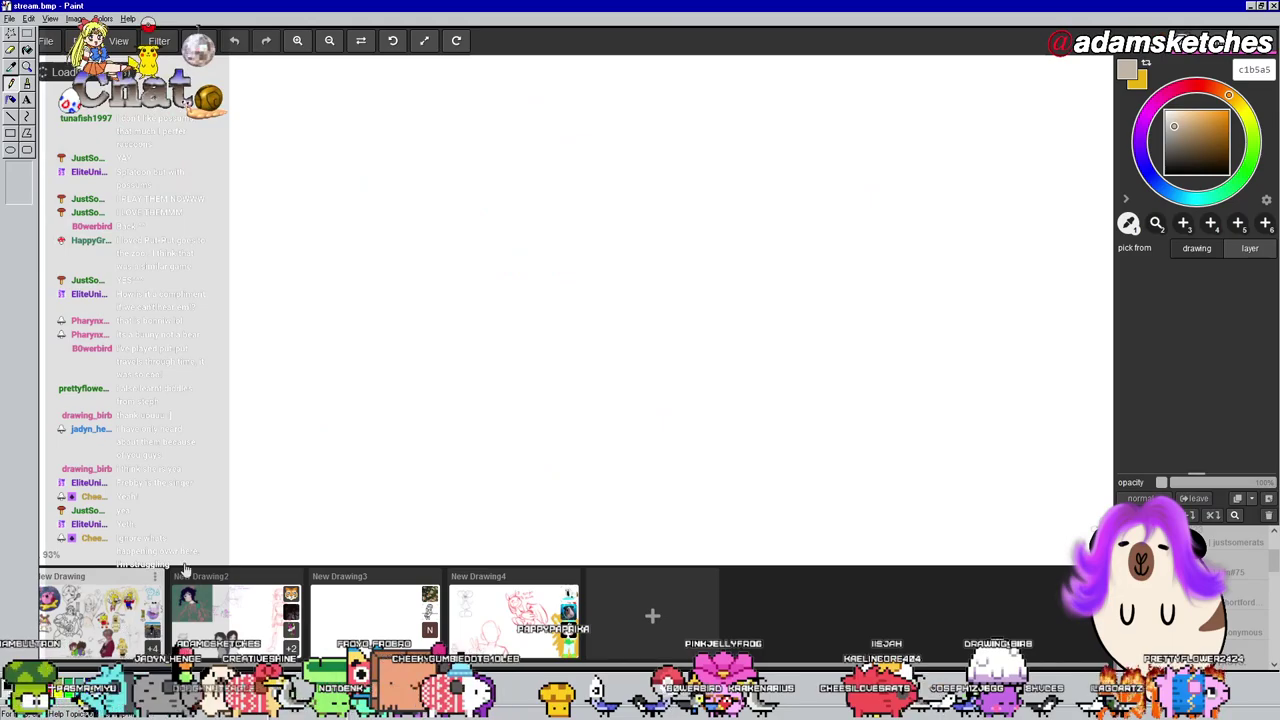
{"action": "scroll", "coordinate": [548, 319], "scroll_direction": "up", "scroll_amount": 4}
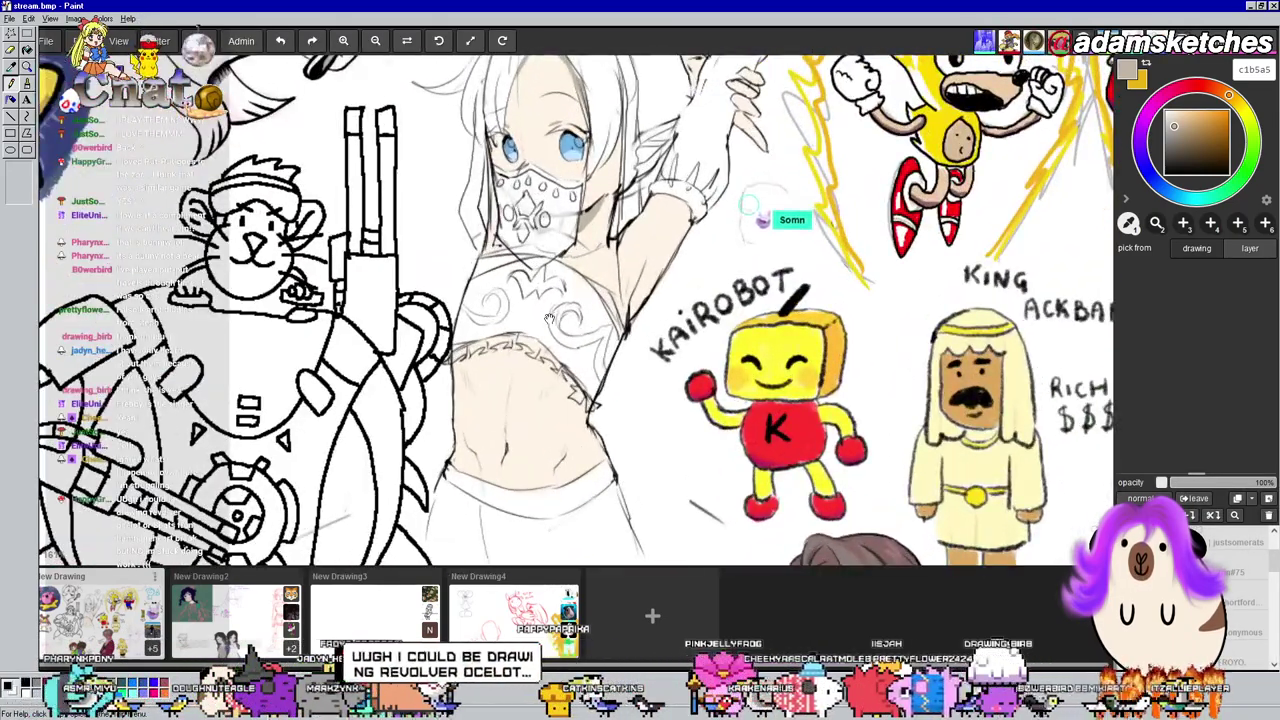
{"action": "left_click_drag", "start_coordinate": [549, 319], "coordinate": [543, 229]}
{"action": "scroll", "coordinate": [548, 263], "scroll_direction": "up", "scroll_amount": 2}
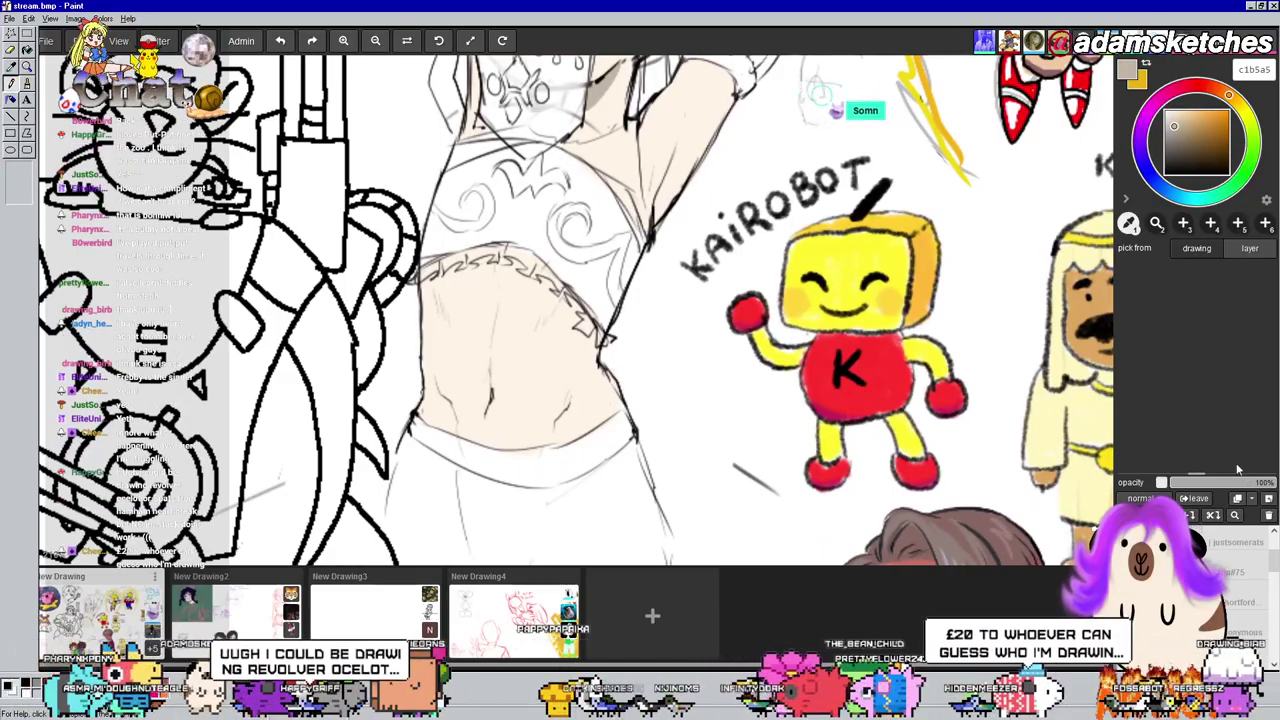
{"action": "left_click_drag", "start_coordinate": [820, 270], "coordinate": [755, 432]}
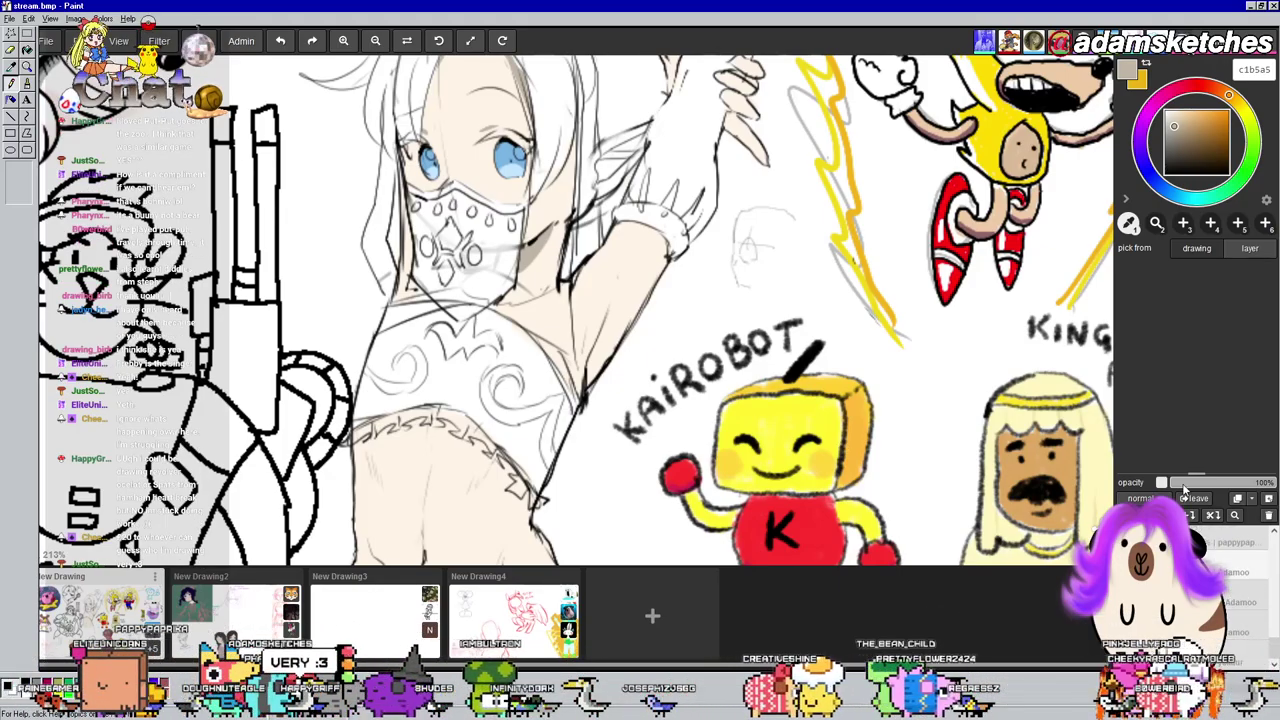
{"action": "left_click_drag", "start_coordinate": [588, 318], "coordinate": [650, 248]}
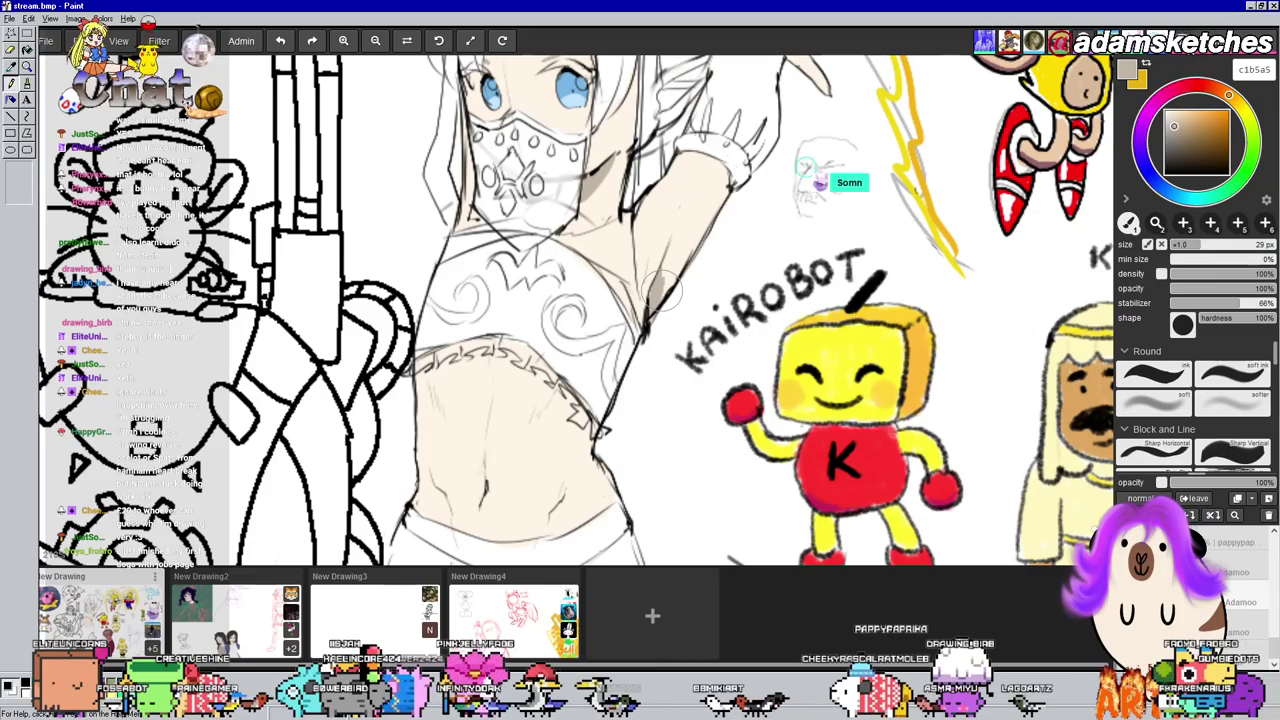
Set the brush size to 14 px and paint beige shading along the frilled hem of the cropped top
{"action": "left_click", "coordinate": [1185, 244]}
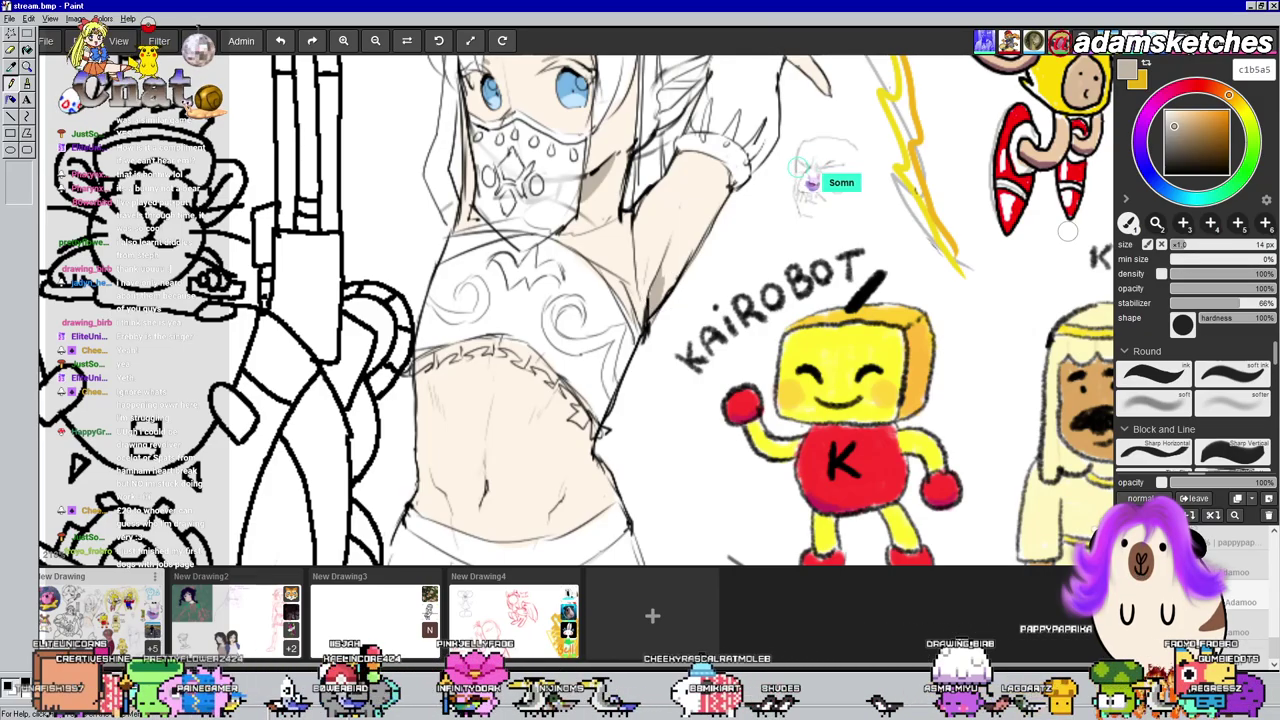
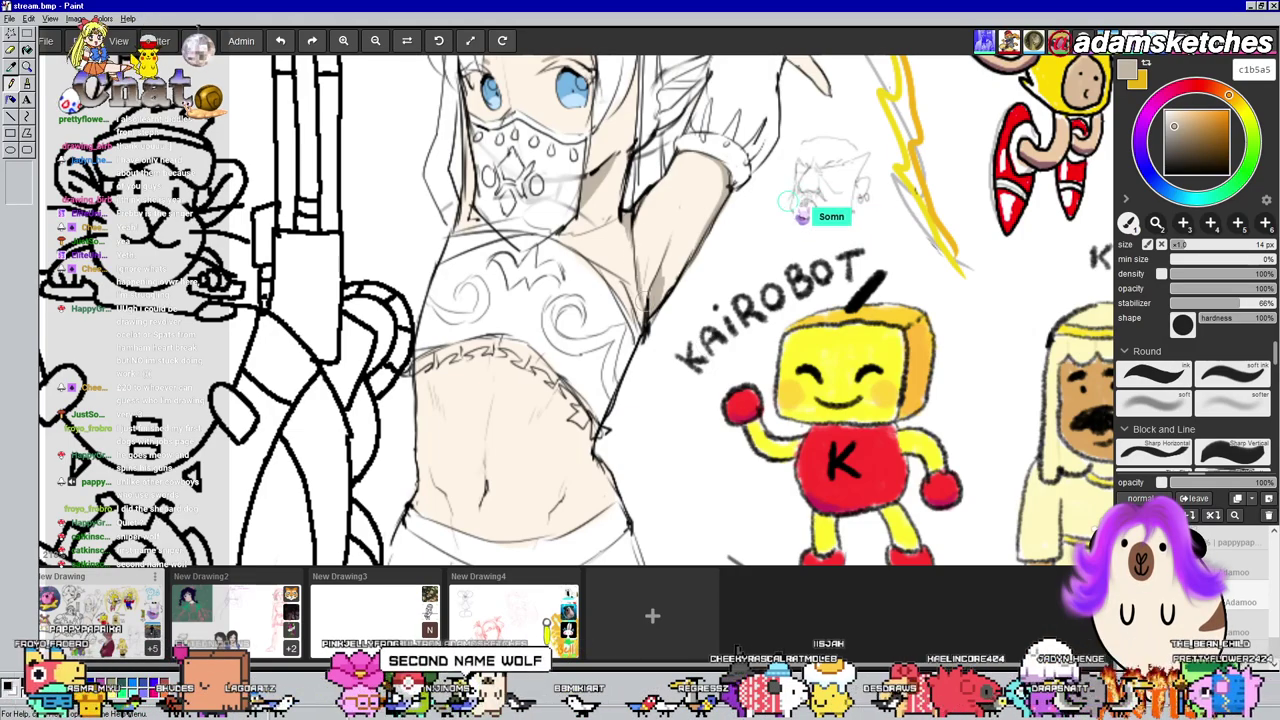
{"action": "left_click_drag", "start_coordinate": [500, 72], "coordinate": [517, 160]}
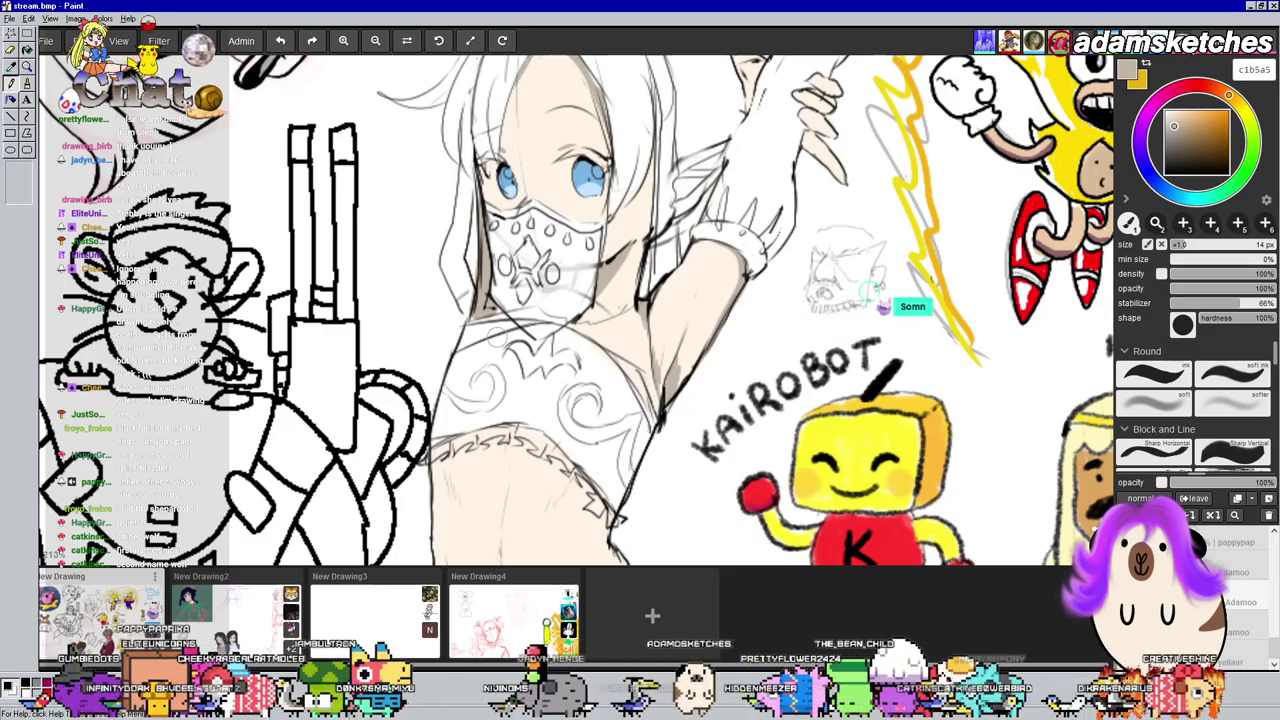
{"action": "left_click_drag", "start_coordinate": [786, 180], "coordinate": [732, 168]}
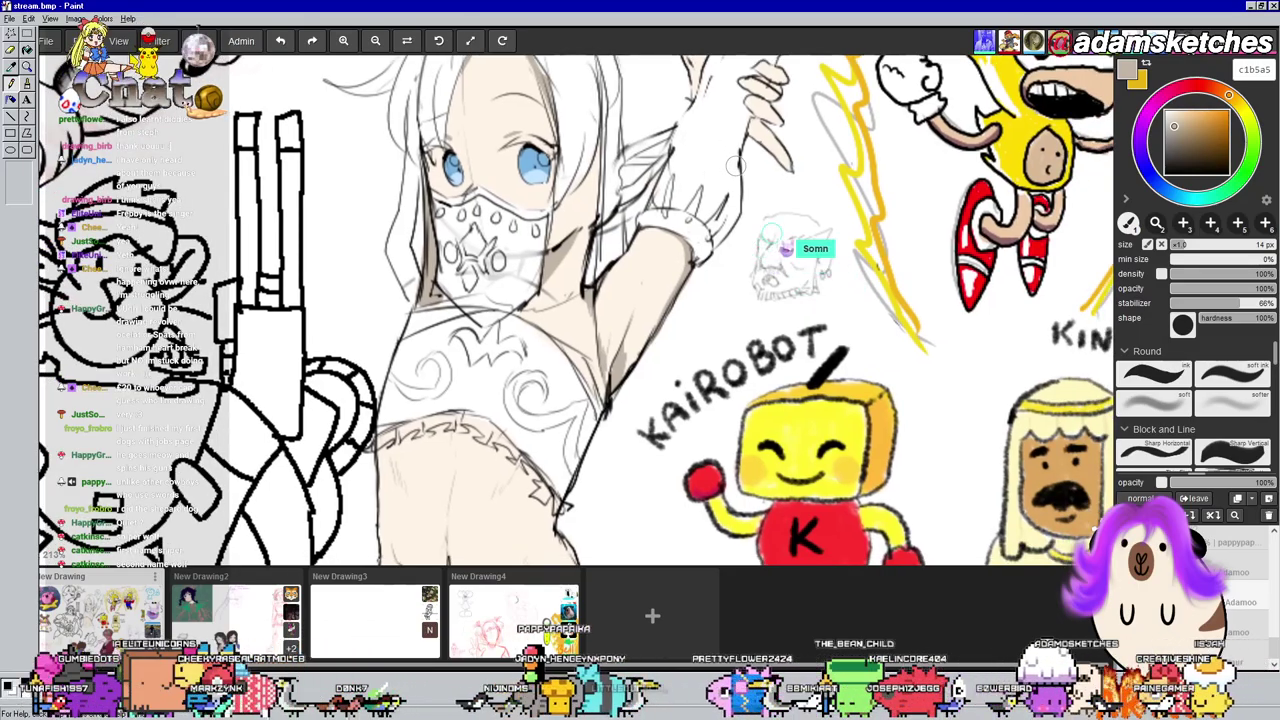
{"action": "scroll", "coordinate": [745, 178], "scroll_direction": "up", "scroll_amount": 2}
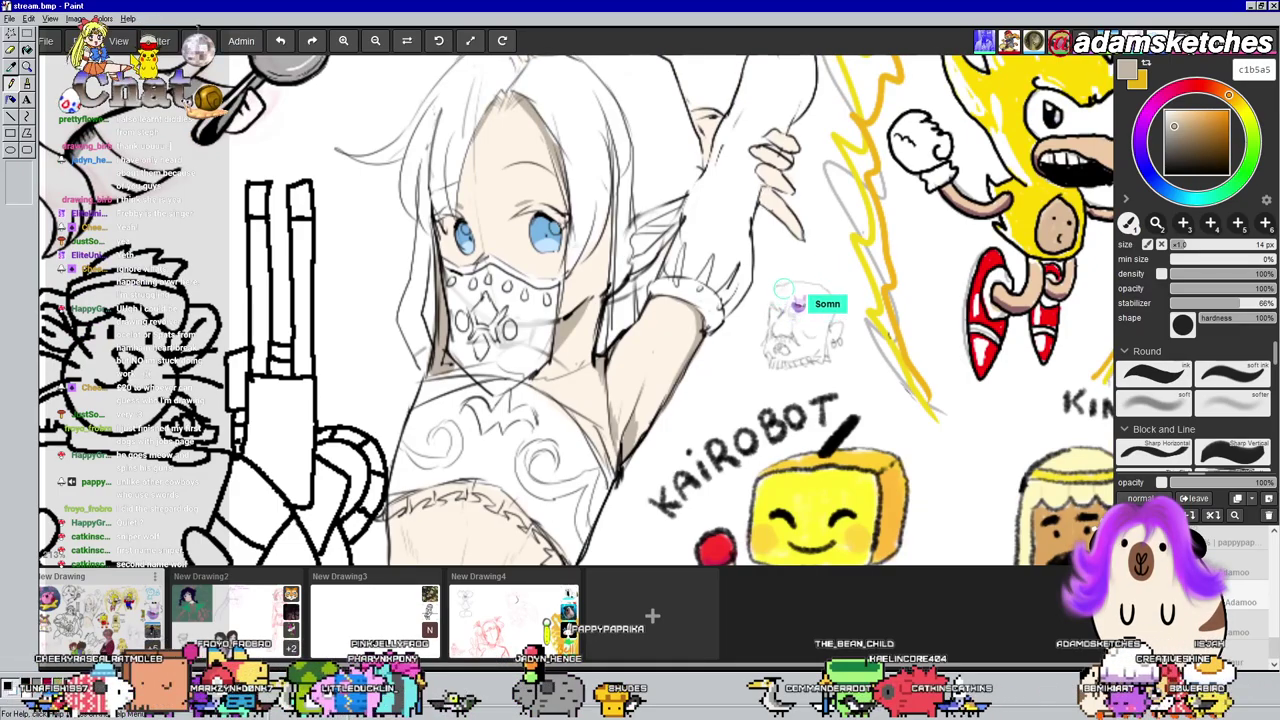
{"action": "left_click_drag", "start_coordinate": [767, 210], "coordinate": [749, 218]}
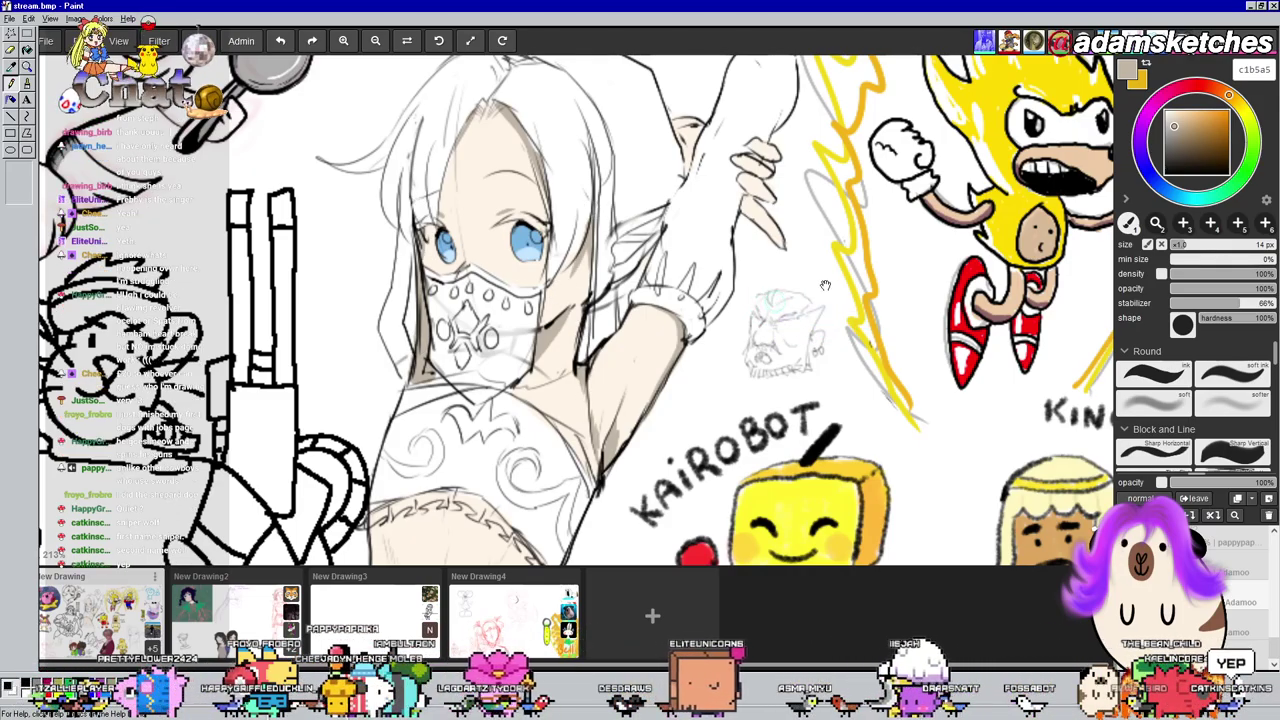
{"action": "left_click_drag", "start_coordinate": [825, 304], "coordinate": [863, 224]}
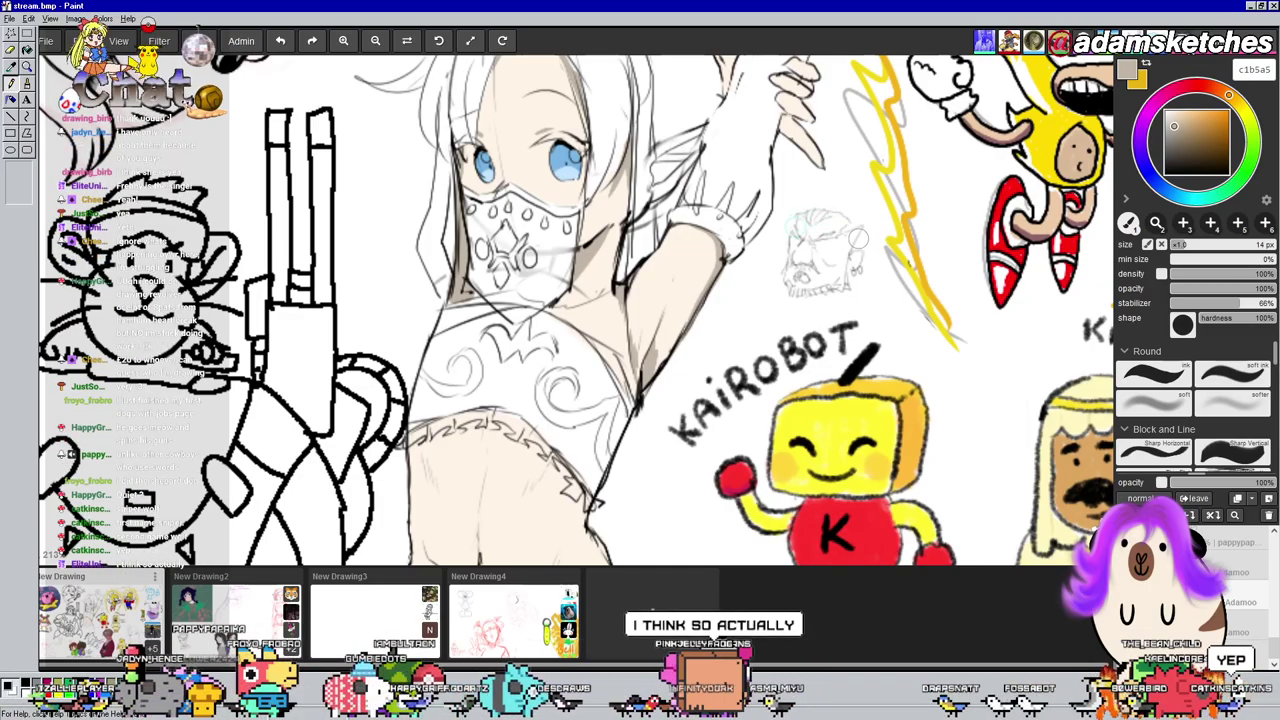
{"action": "left_click_drag", "start_coordinate": [851, 249], "coordinate": [882, 48]}
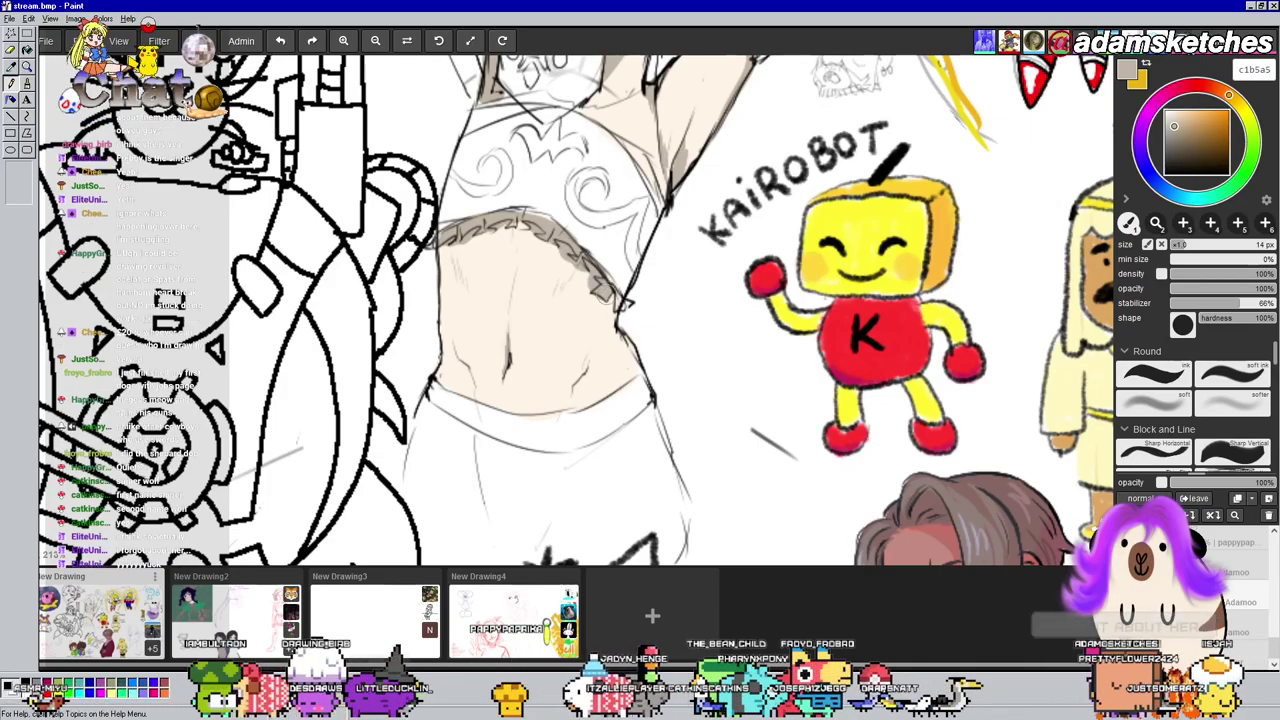
Choose the soft round brush at 41 px and 50% opacity and shade the lower sides of the midriff in beige
{"action": "left_click_drag", "start_coordinate": [752, 336], "coordinate": [671, 506]}
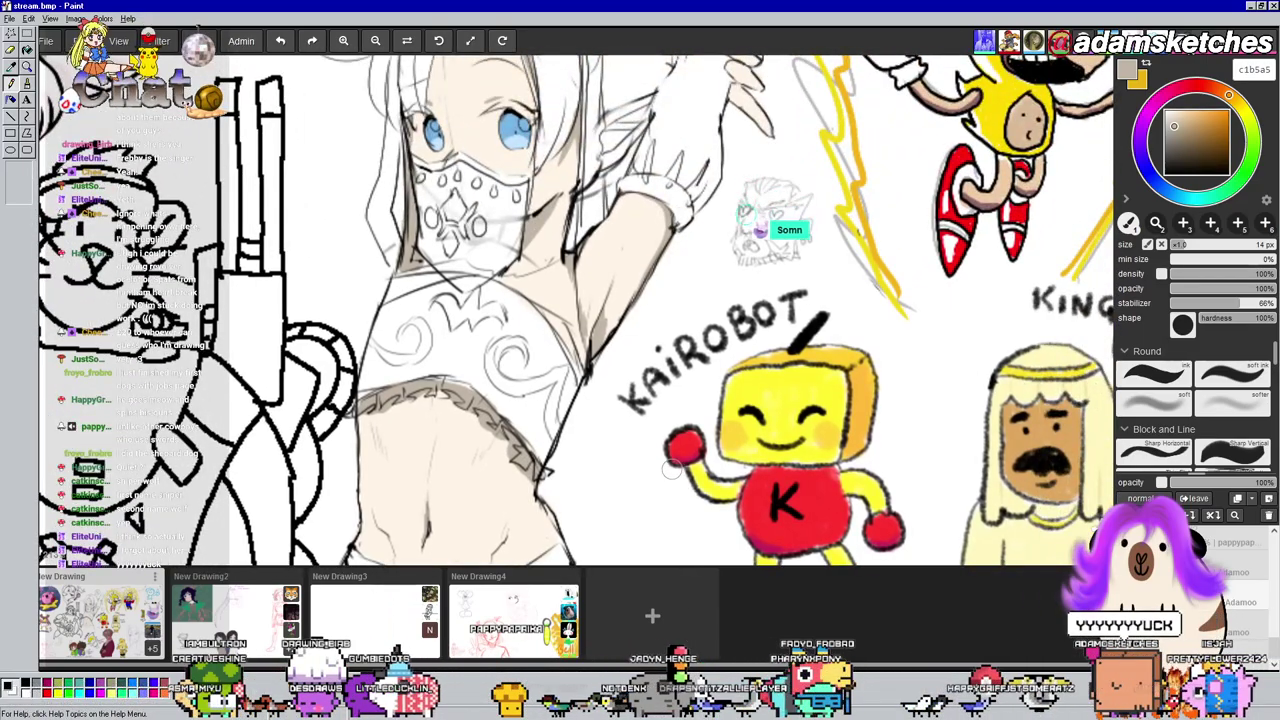
{"action": "left_click_drag", "start_coordinate": [686, 432], "coordinate": [604, 455]}
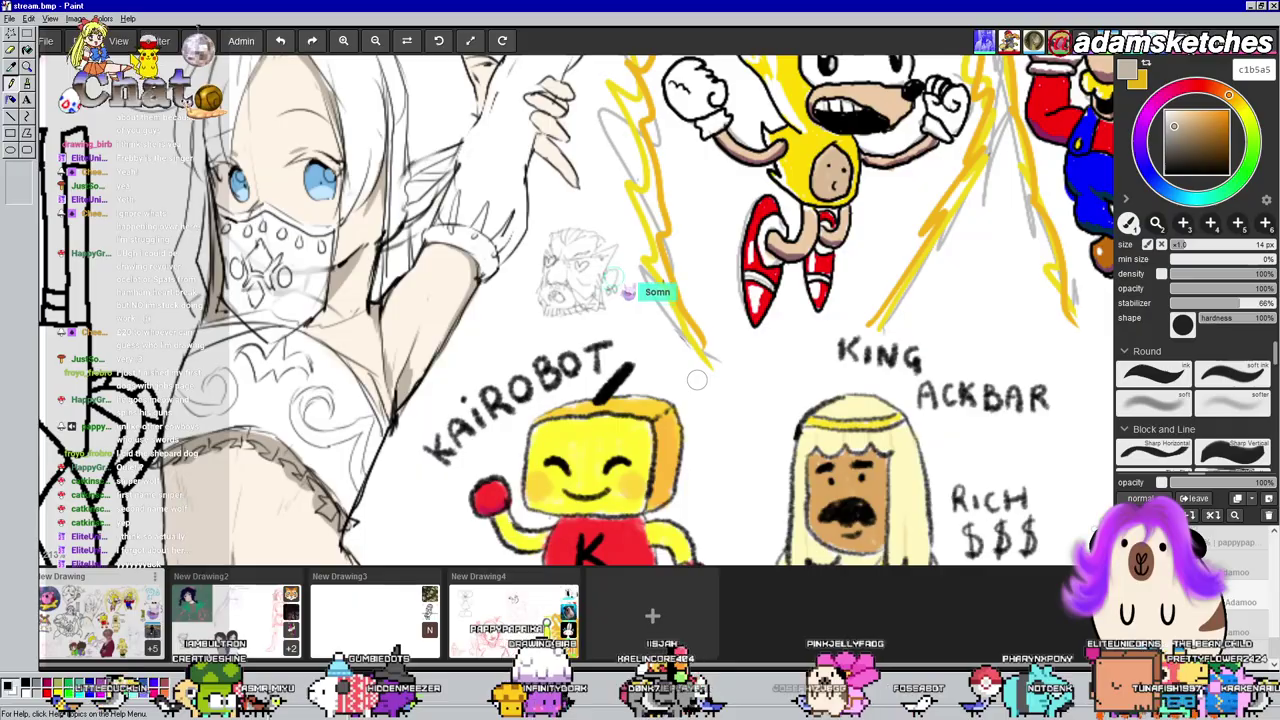
{"action": "mouse_move", "coordinate": [595, 403]}
{"action": "left_mouse_down"}
{"action": "mouse_move", "coordinate": [658, 456]}
{"action": "mouse_move", "coordinate": [643, 402]}
{"action": "mouse_move", "coordinate": [680, 427]}
{"action": "mouse_move", "coordinate": [654, 382]}
{"action": "mouse_move", "coordinate": [655, 398]}
{"action": "mouse_move", "coordinate": [702, 264]}
{"action": "left_mouse_up"}
{"action": "left_click_drag", "start_coordinate": [653, 356], "coordinate": [703, 228]}
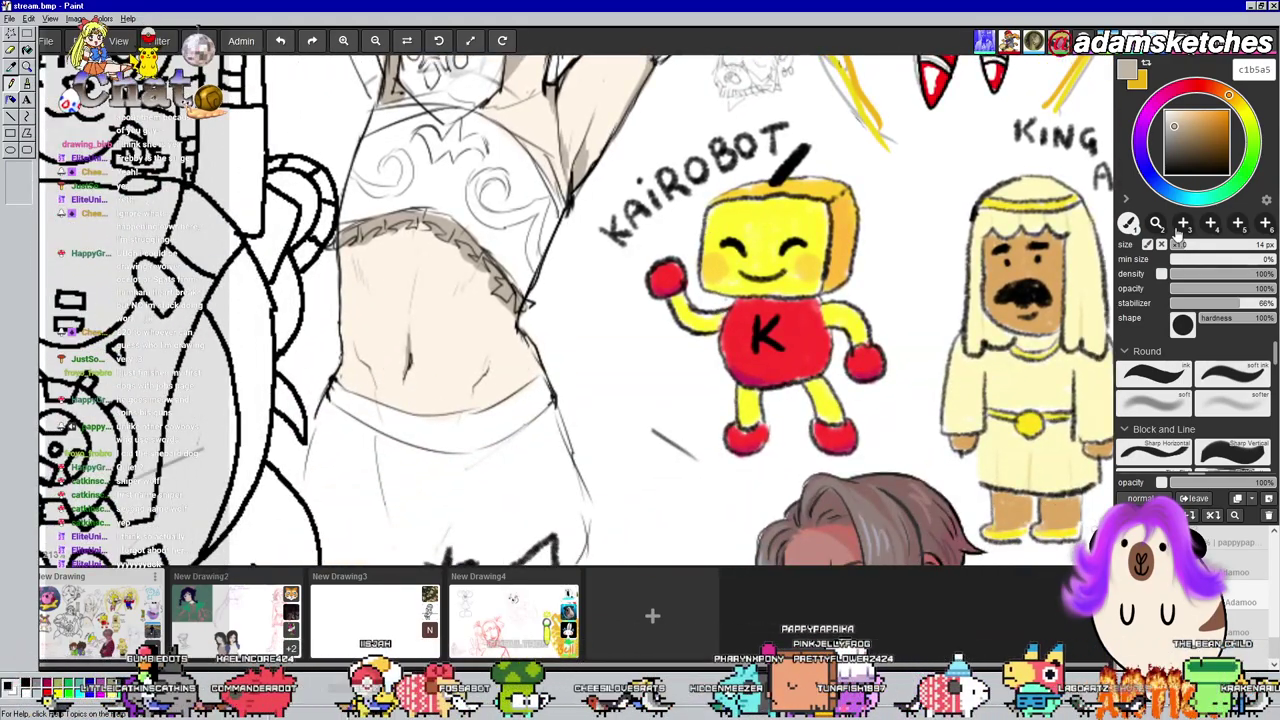
{"action": "left_click_drag", "start_coordinate": [984, 277], "coordinate": [1005, 401]}
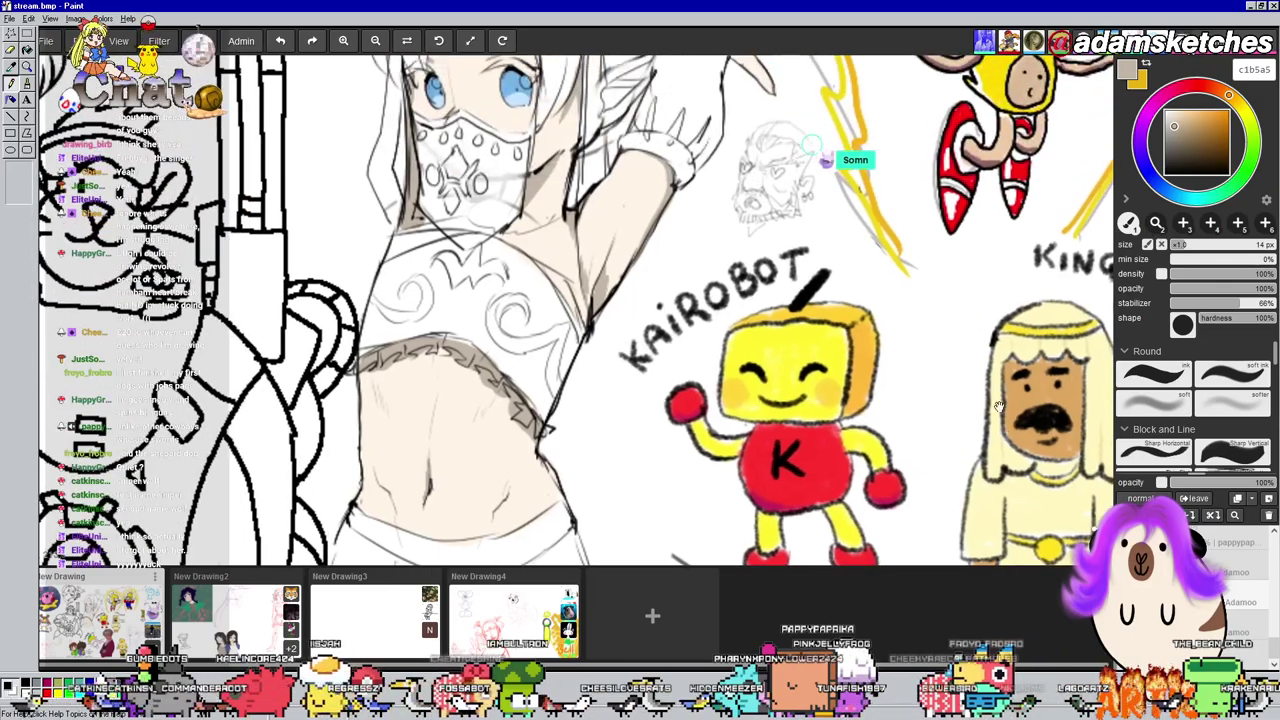
{"action": "left_click", "coordinate": [1232, 376]}
{"action": "left_click_drag", "start_coordinate": [784, 264], "coordinate": [781, 176]}
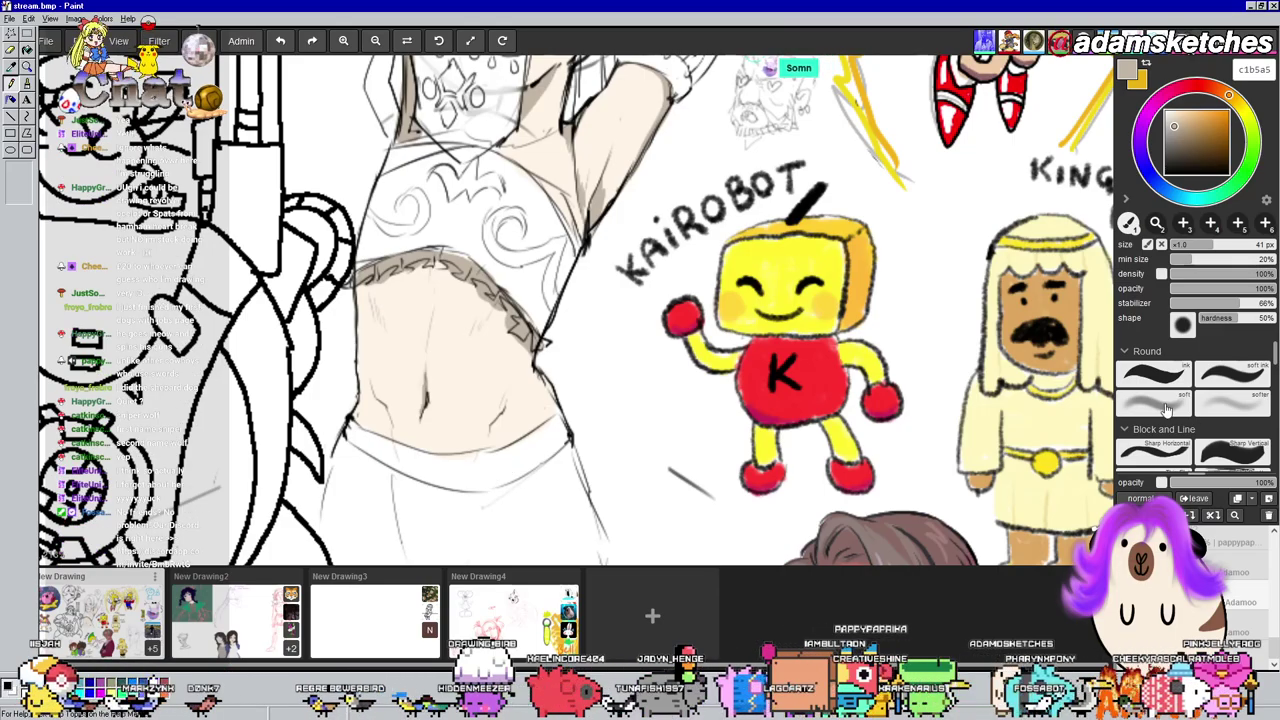
{"action": "left_click", "coordinate": [1166, 404]}
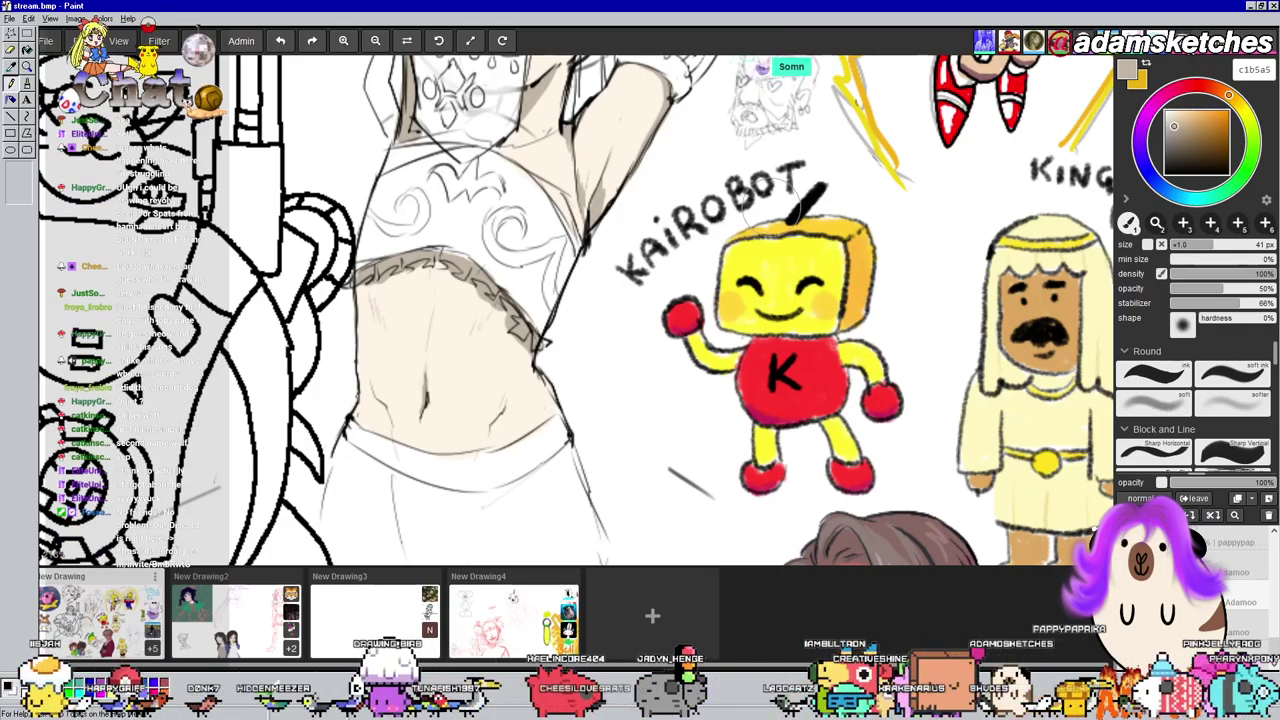
{"action": "mouse_move", "coordinate": [506, 449]}
{"action": "left_mouse_down"}
{"action": "mouse_move", "coordinate": [500, 463]}
{"action": "mouse_move", "coordinate": [511, 434]}
{"action": "left_mouse_up"}
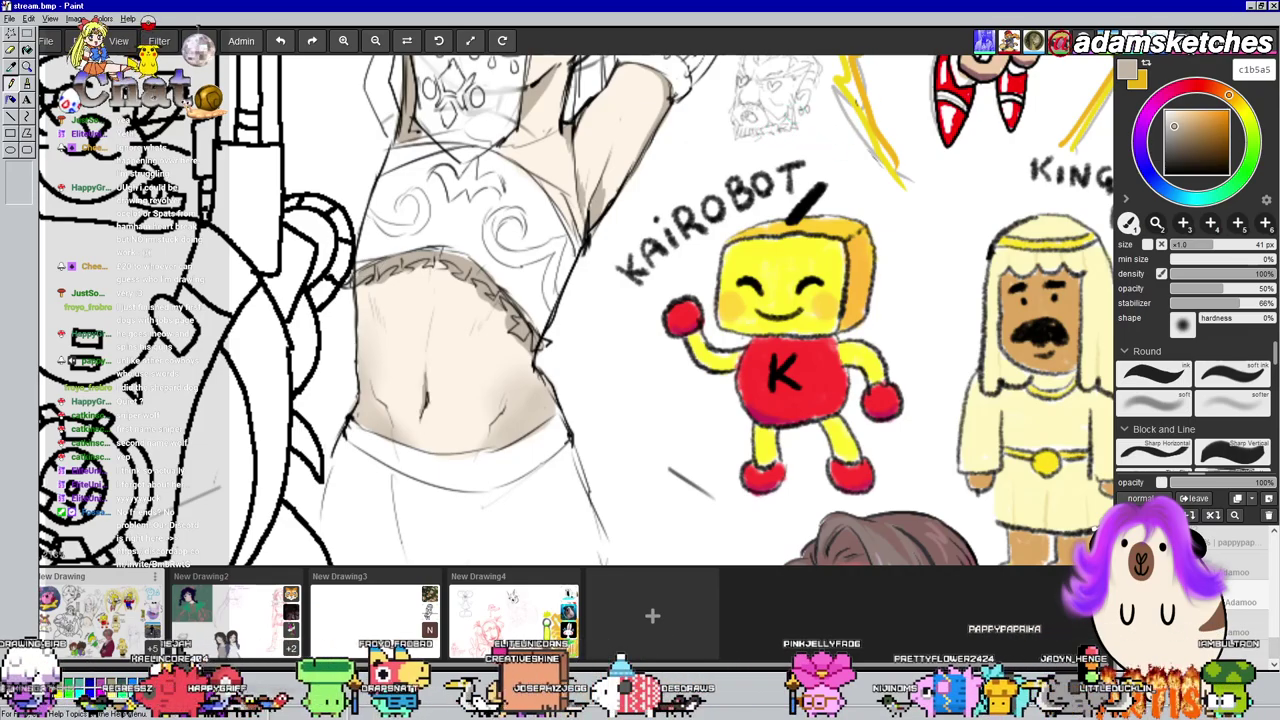
Review the shaded midriff and switch to the 5 px eraser around the masked character's waist
{"action": "scroll", "coordinate": [697, 402], "scroll_direction": "down", "scroll_amount": 5}
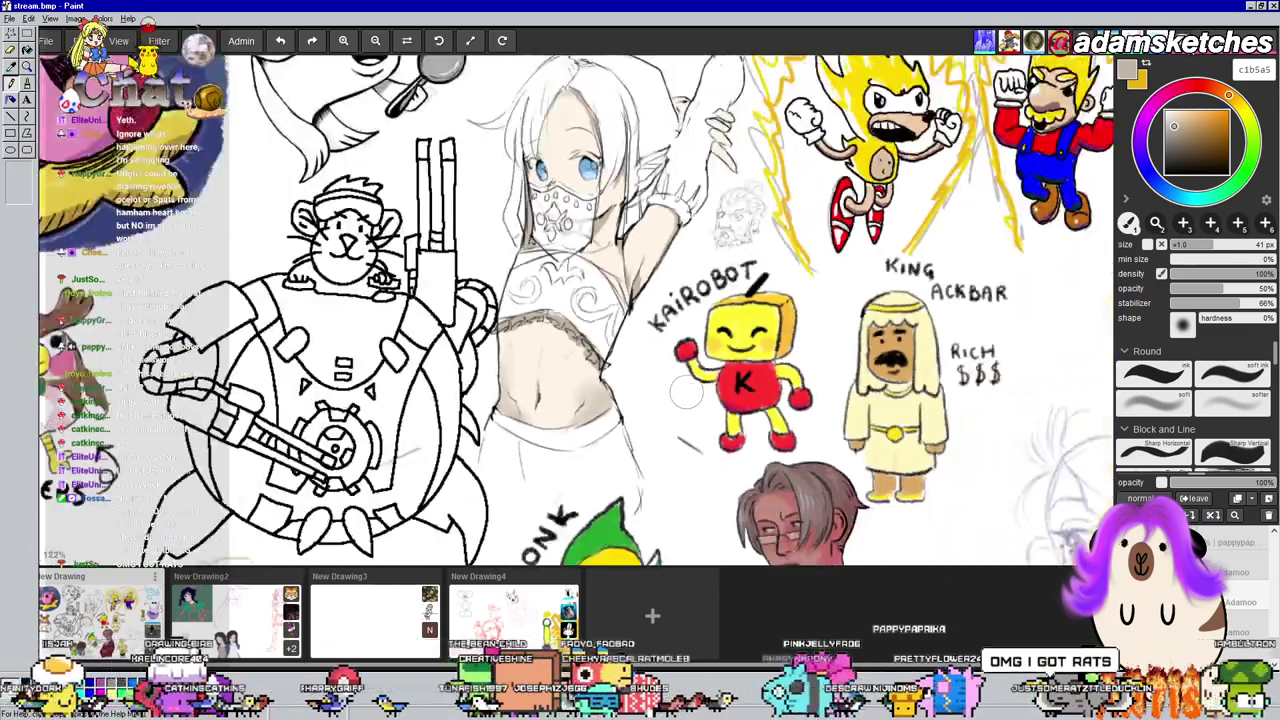
{"action": "scroll", "coordinate": [697, 402], "scroll_direction": "up", "scroll_amount": 3}
{"action": "left_click_drag", "start_coordinate": [610, 459], "coordinate": [578, 406]}
{"action": "scroll", "coordinate": [578, 406], "scroll_direction": "up", "scroll_amount": 2}
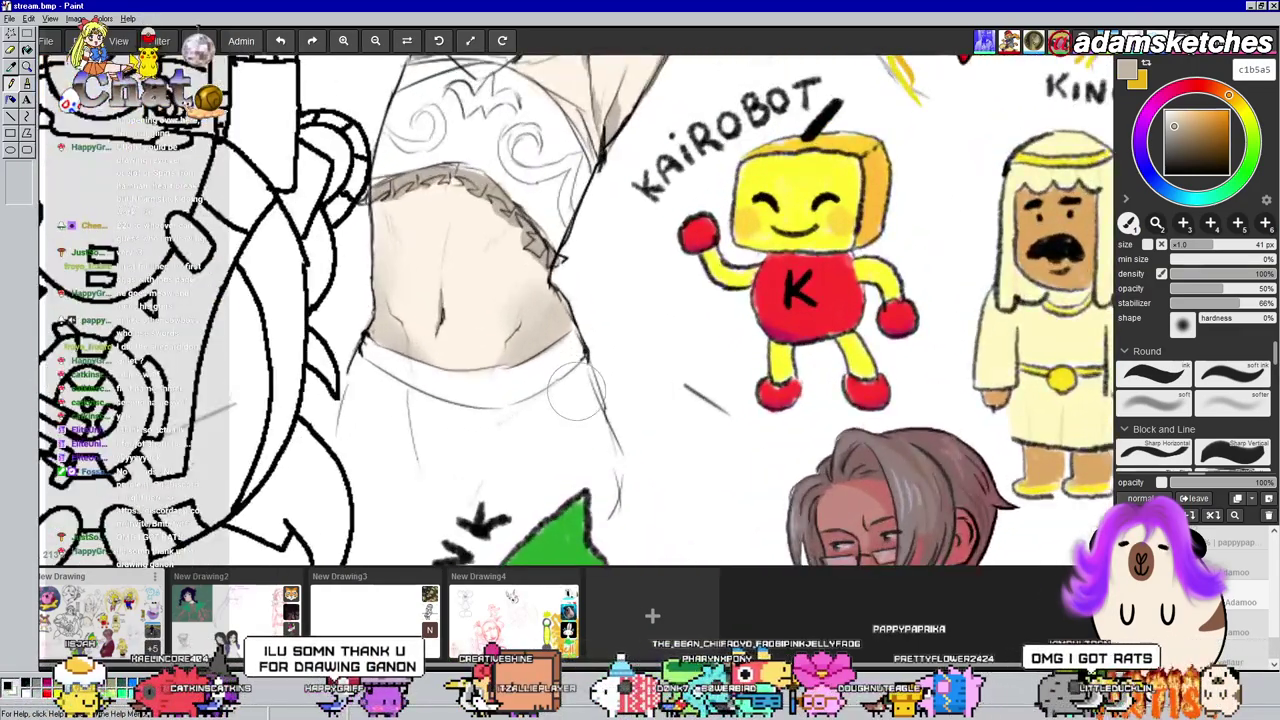
{"action": "key", "text": "e"}
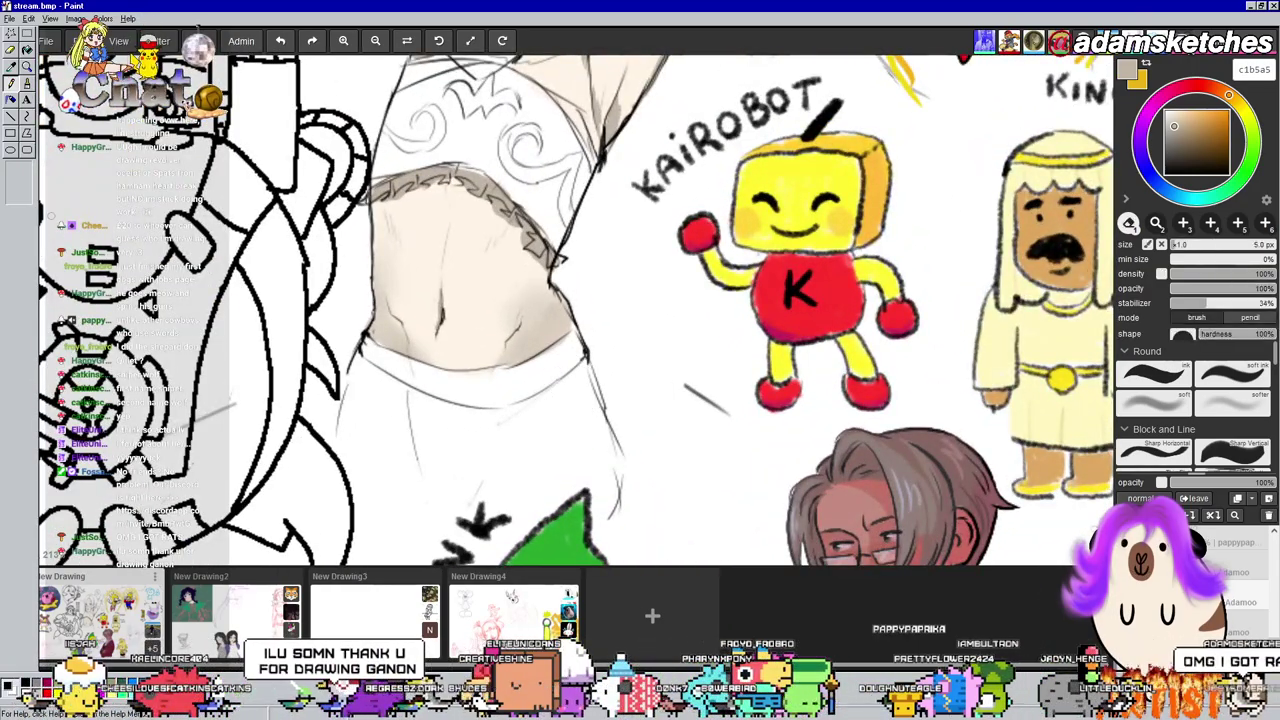
Trim the skin shading at the sides of the figure's midriff with the eraser at 11 px
{"action": "left_click", "coordinate": [1177, 244]}
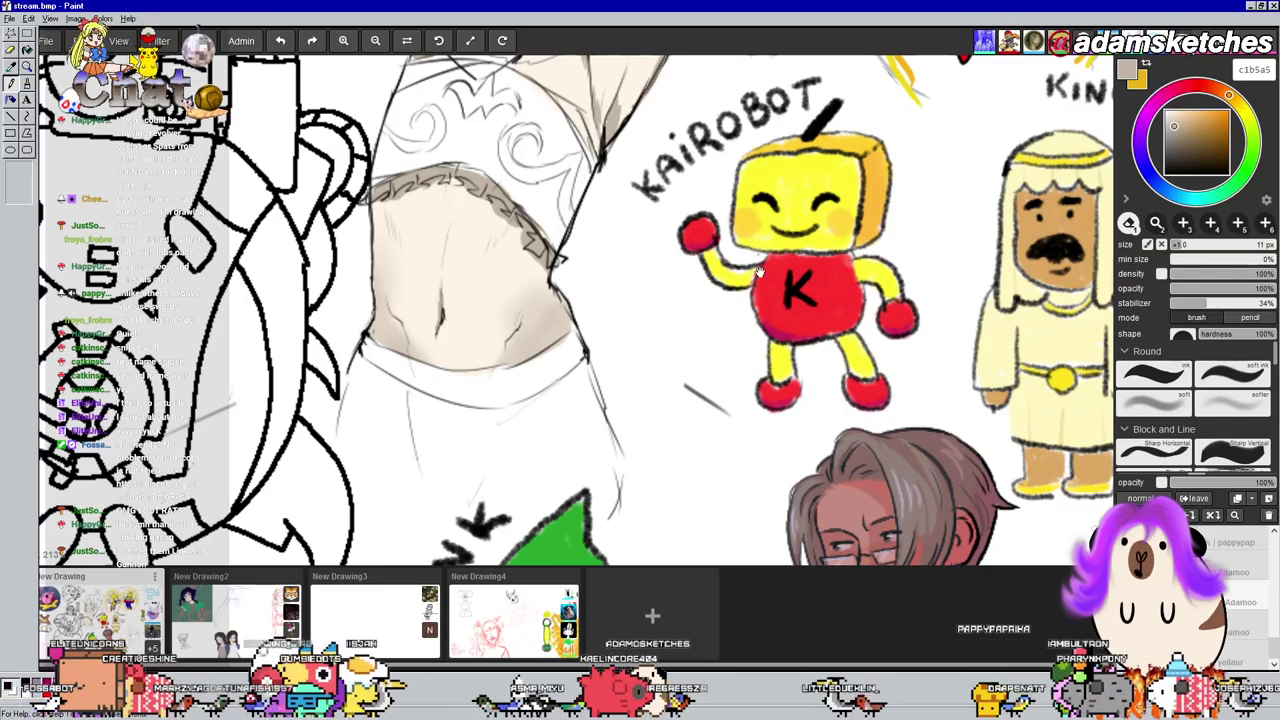
{"action": "left_click_drag", "start_coordinate": [760, 271], "coordinate": [768, 289]}
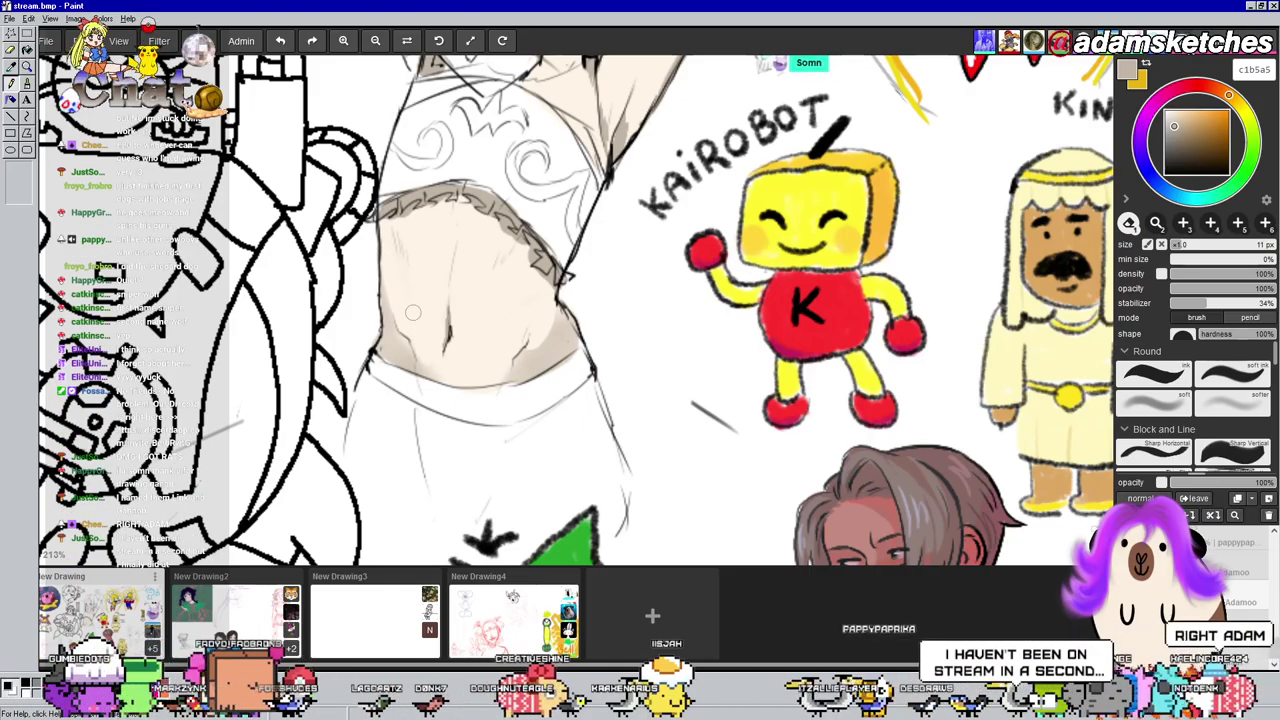
{"action": "left_click_drag", "start_coordinate": [664, 398], "coordinate": [654, 491]}
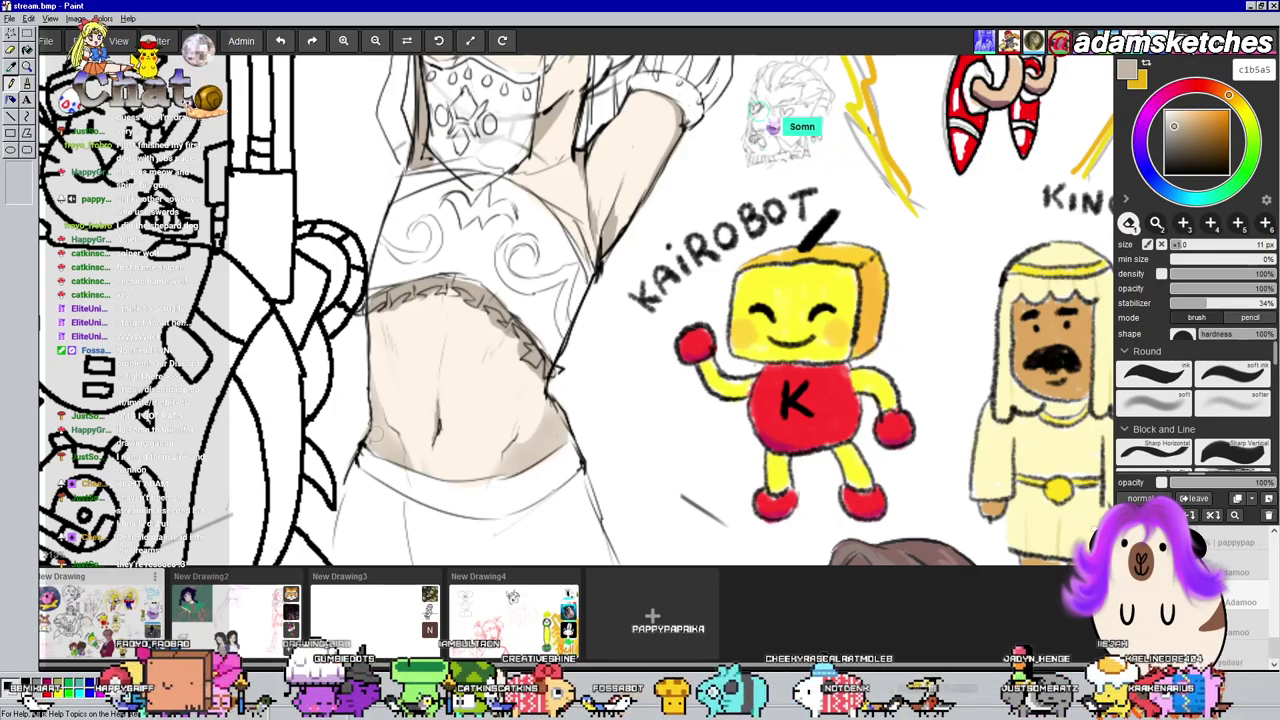
{"action": "scroll", "coordinate": [488, 342], "scroll_direction": "down", "scroll_amount": 5}
{"action": "scroll", "coordinate": [488, 342], "scroll_direction": "up", "scroll_amount": 2}
{"action": "scroll", "coordinate": [382, 420], "scroll_direction": "up", "scroll_amount": 3}
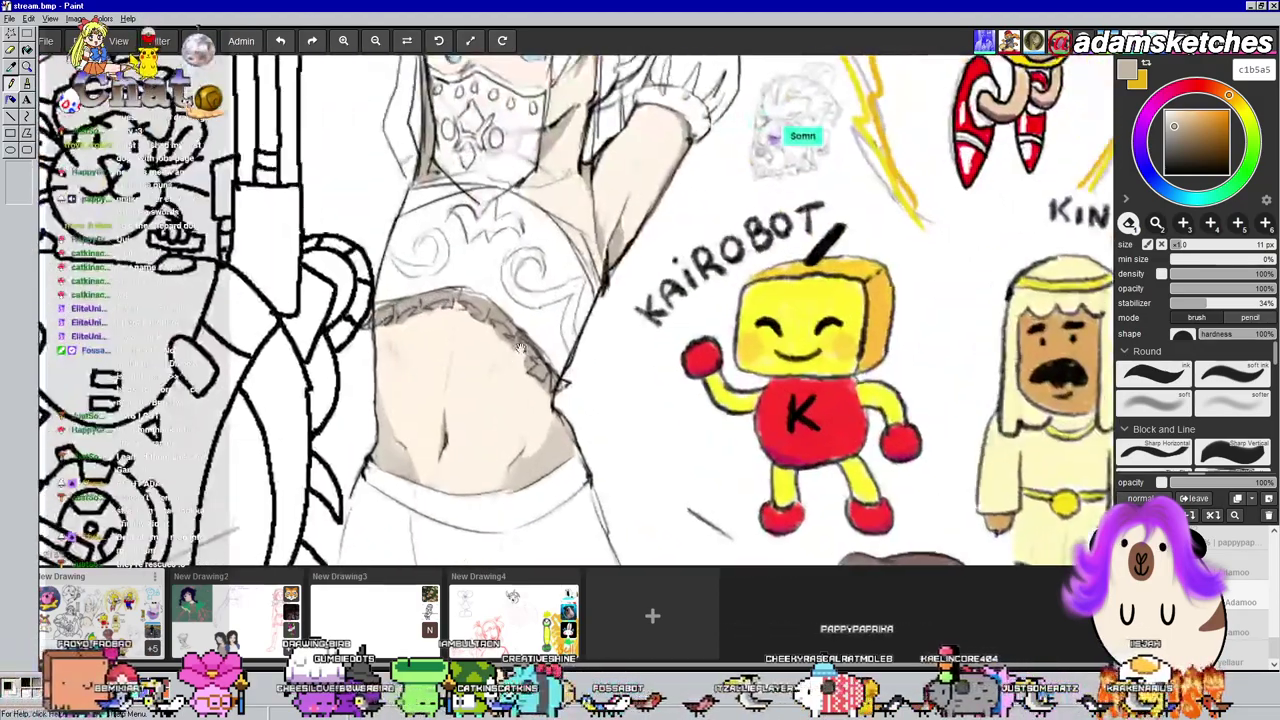
Soften the shading around both hips using the softer round eraser at 51 px and 50% opacity
{"action": "left_click", "coordinate": [1232, 402]}
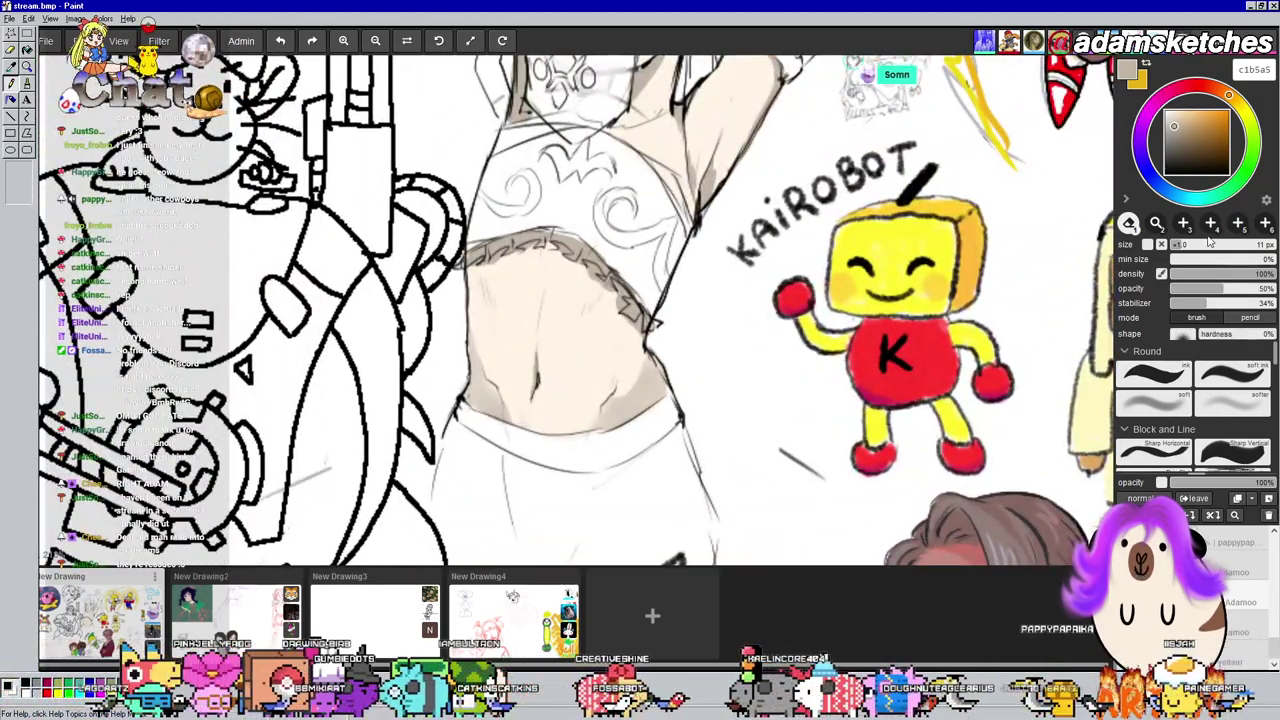
{"action": "left_click_drag", "start_coordinate": [1207, 246], "coordinate": [1222, 249]}
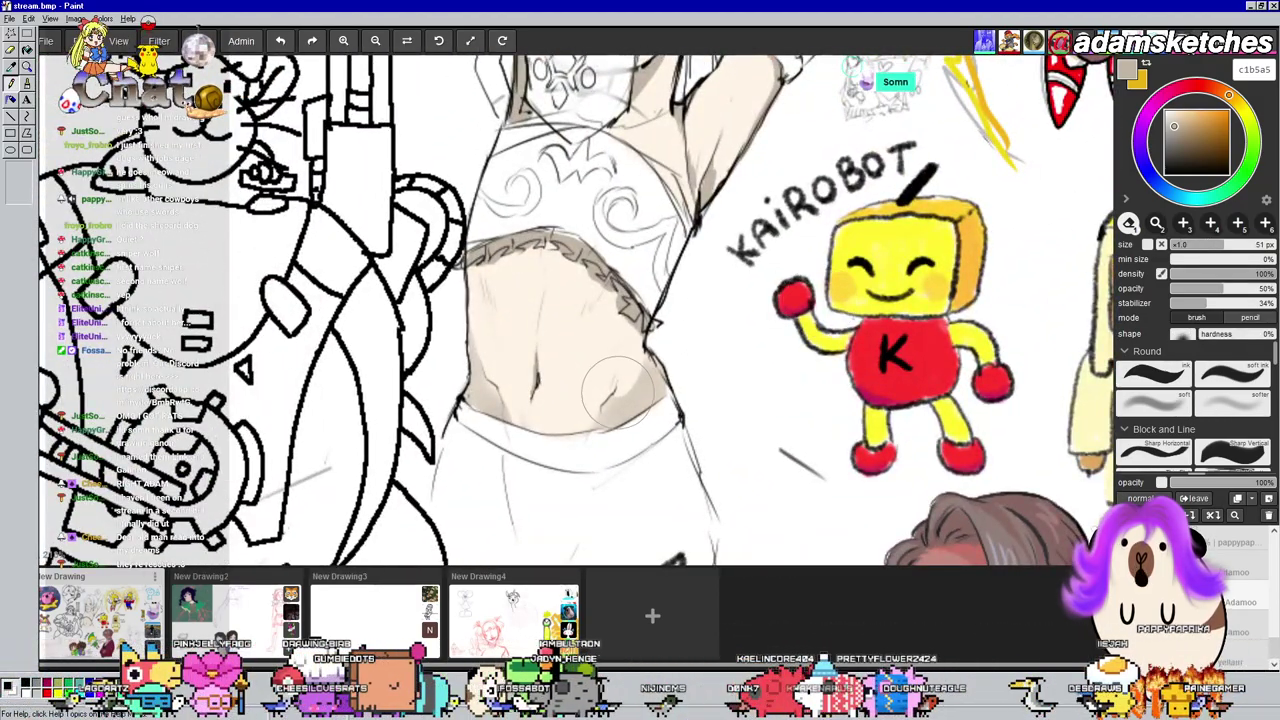
{"action": "left_click_drag", "start_coordinate": [623, 389], "coordinate": [634, 374]}
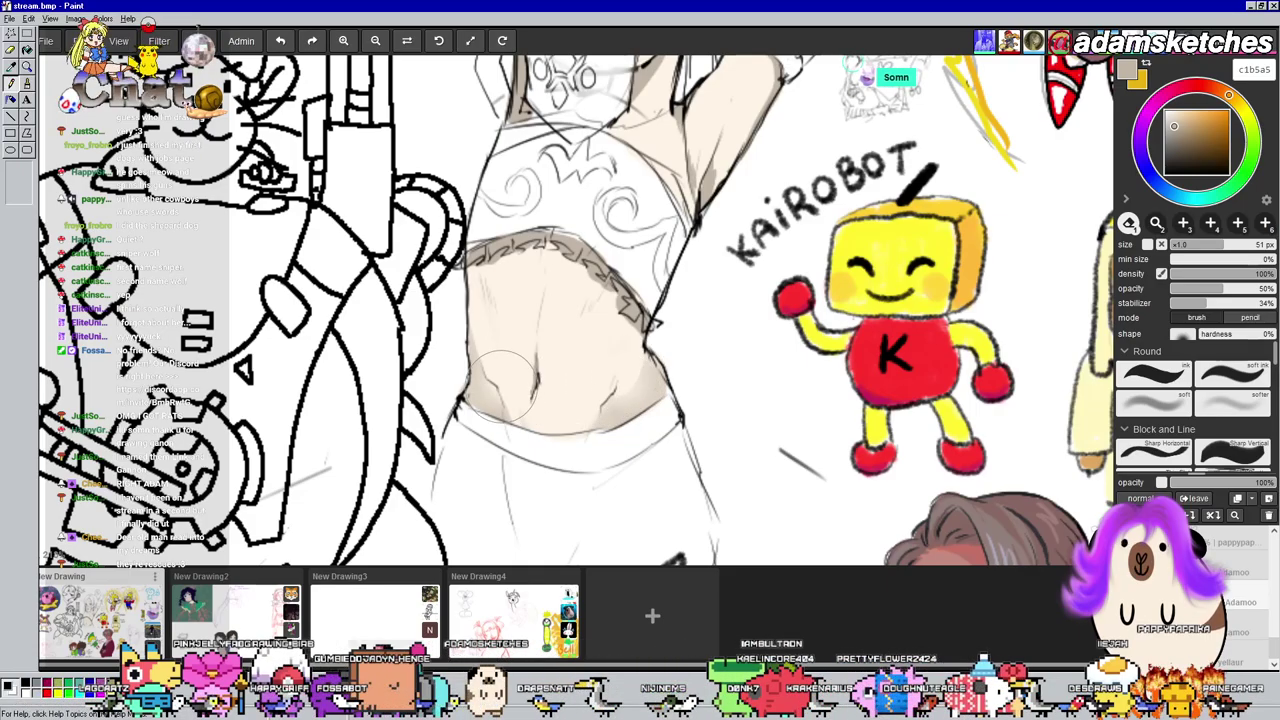
{"action": "left_click_drag", "start_coordinate": [506, 377], "coordinate": [488, 342]}
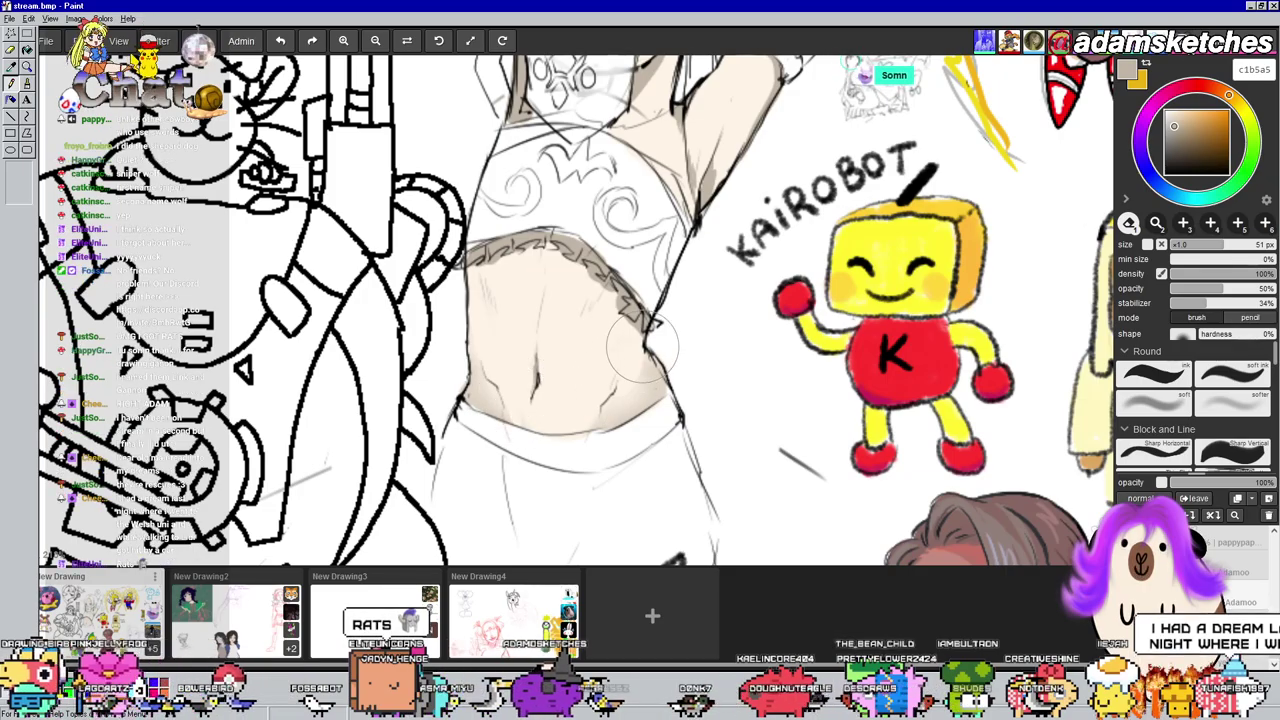
Erase the shading spilling past the frill of the crop top with the hard ink eraser at 16 px
{"action": "scroll", "coordinate": [540, 350], "scroll_direction": "up", "scroll_amount": 2}
{"action": "scroll", "coordinate": [580, 336], "scroll_direction": "down", "scroll_amount": 1}
{"action": "scroll", "coordinate": [620, 346], "scroll_direction": "up", "scroll_amount": 2}
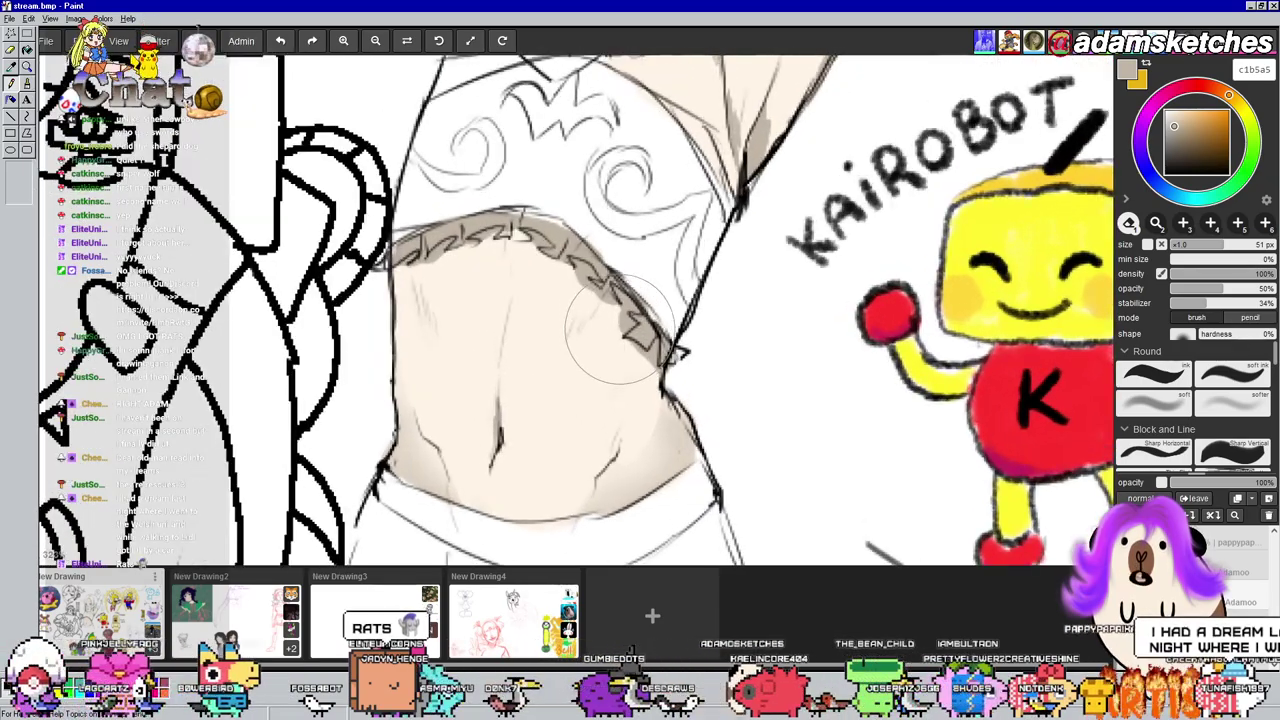
{"action": "scroll", "coordinate": [624, 338], "scroll_direction": "down", "scroll_amount": 2}
{"action": "scroll", "coordinate": [620, 325], "scroll_direction": "down", "scroll_amount": 3}
{"action": "scroll", "coordinate": [620, 325], "scroll_direction": "up", "scroll_amount": 2}
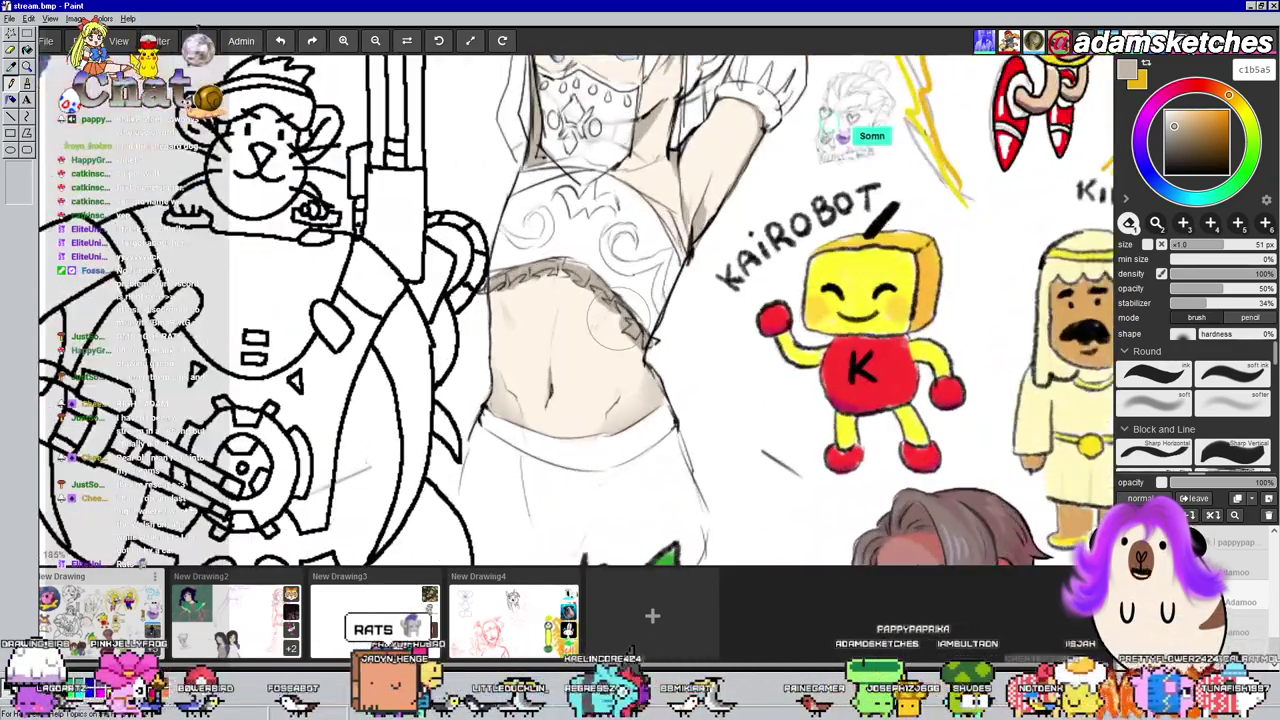
{"action": "left_click_drag", "start_coordinate": [615, 319], "coordinate": [609, 365]}
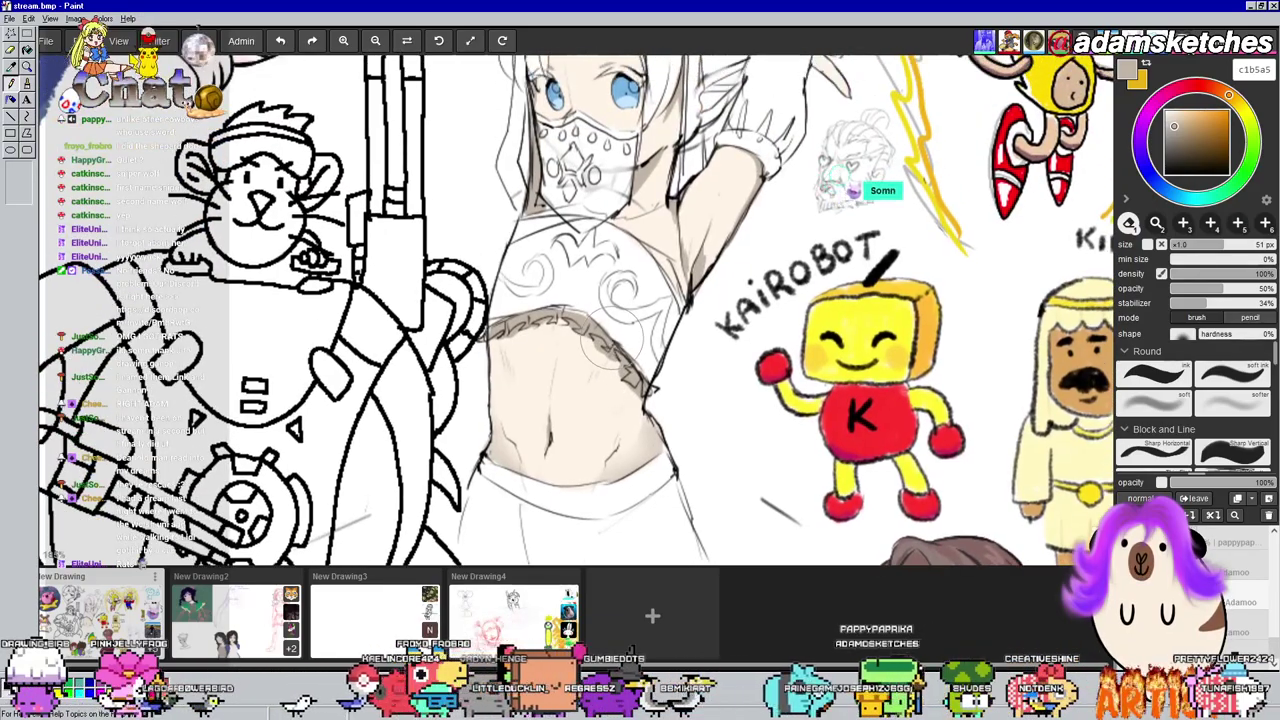
{"action": "scroll", "coordinate": [612, 338], "scroll_direction": "up", "scroll_amount": 1}
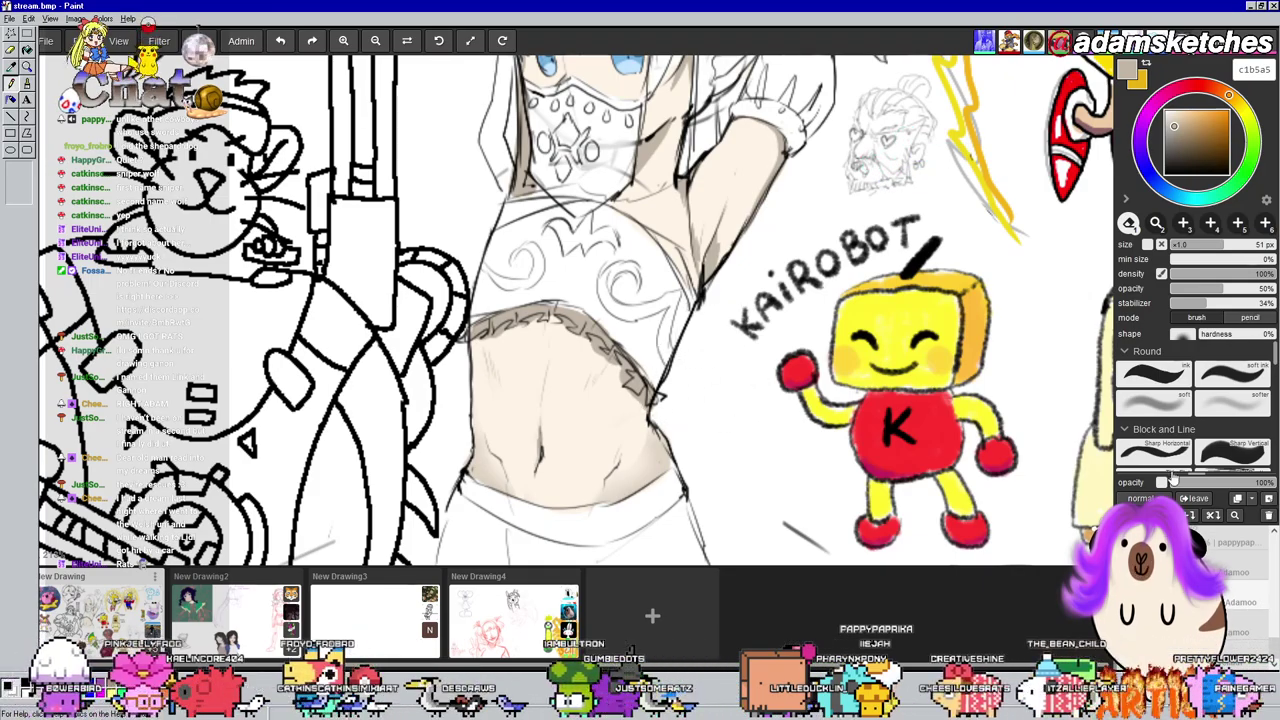
{"action": "left_click", "coordinate": [1158, 370]}
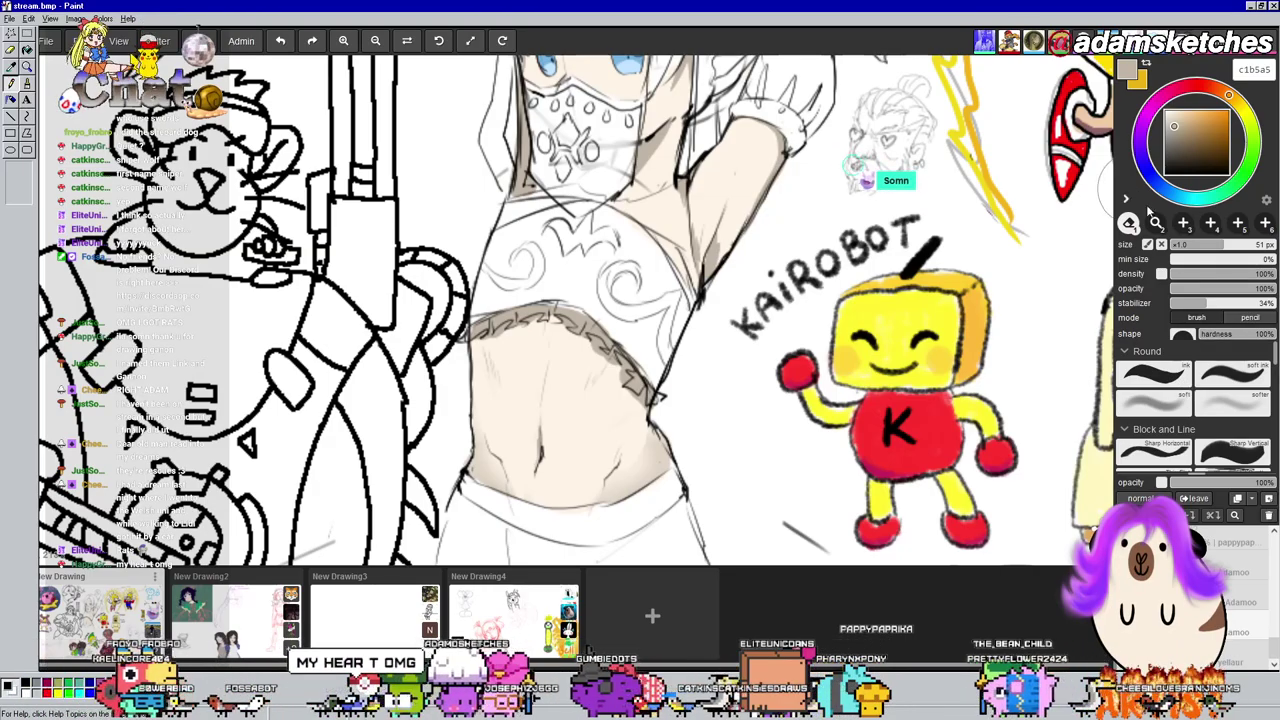
{"action": "left_click", "coordinate": [1186, 244]}
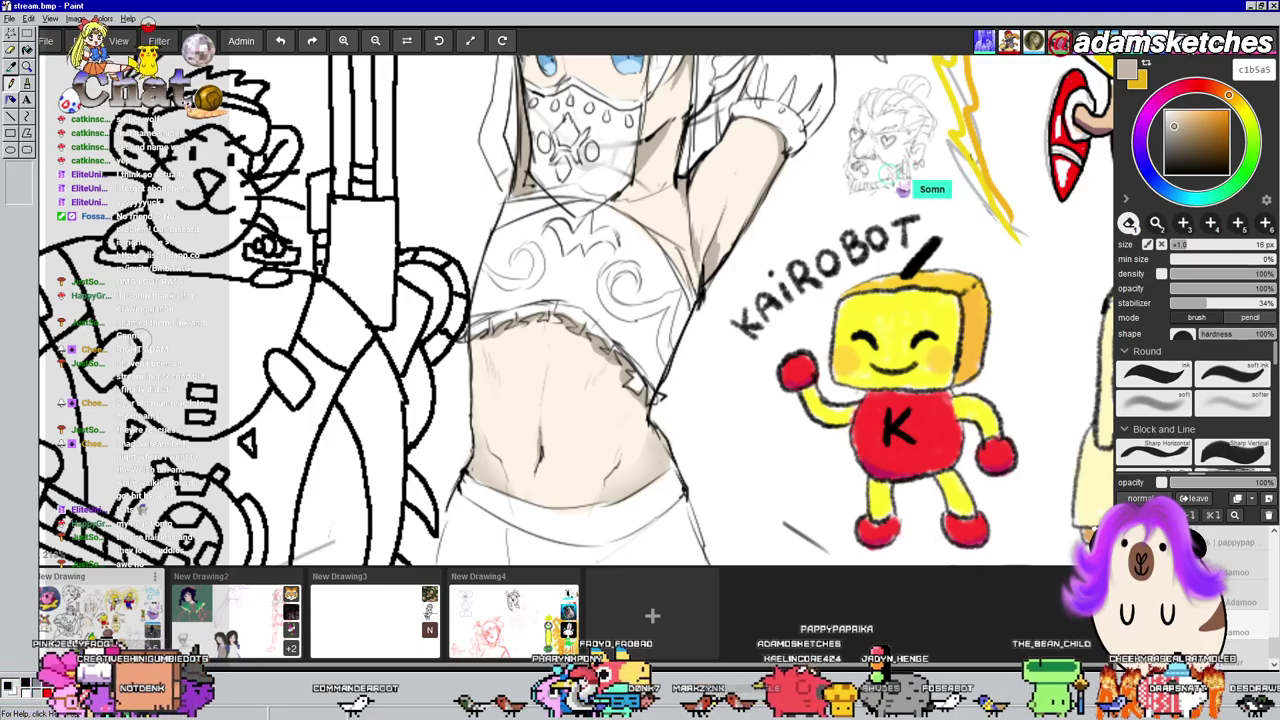
Sample the bright yellow of the KAIROBOT drawing and lighten it to fff894
{"action": "scroll", "coordinate": [475, 344], "scroll_direction": "down", "scroll_amount": 3}
{"action": "scroll", "coordinate": [475, 344], "scroll_direction": "up", "scroll_amount": 3}
{"action": "left_click_drag", "start_coordinate": [462, 200], "coordinate": [454, 329]}
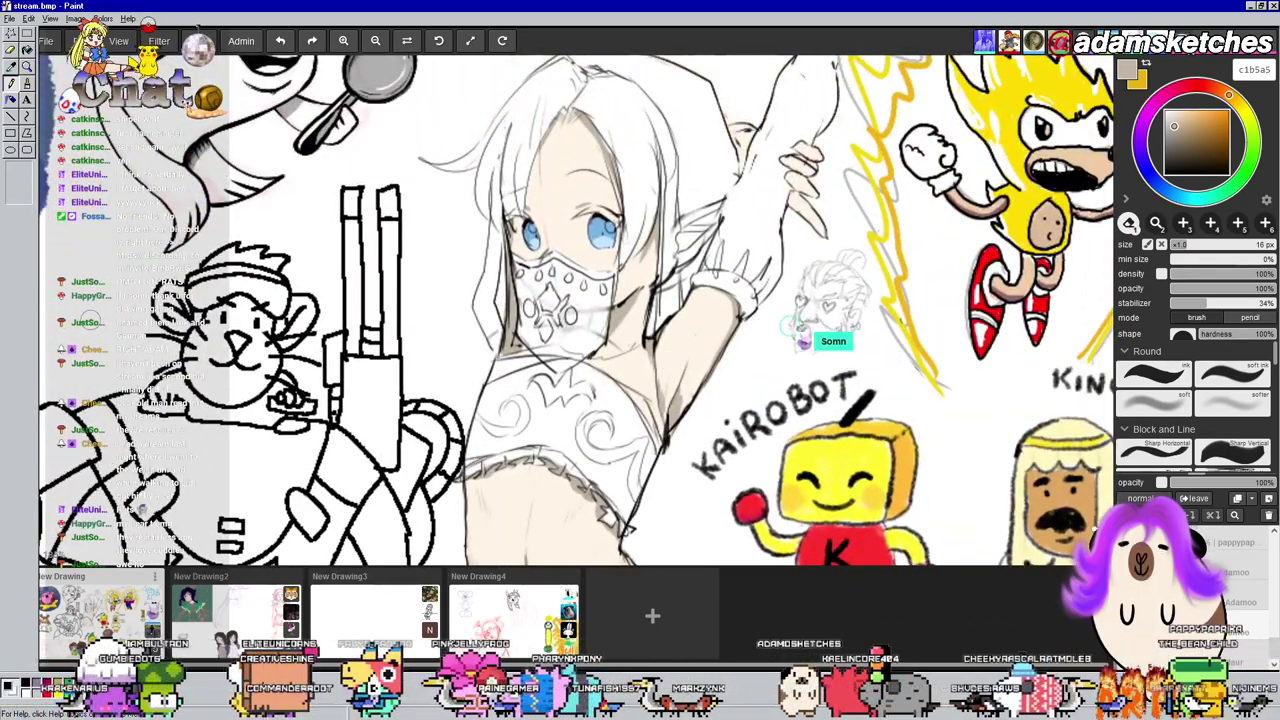
{"action": "key", "text": "i"}
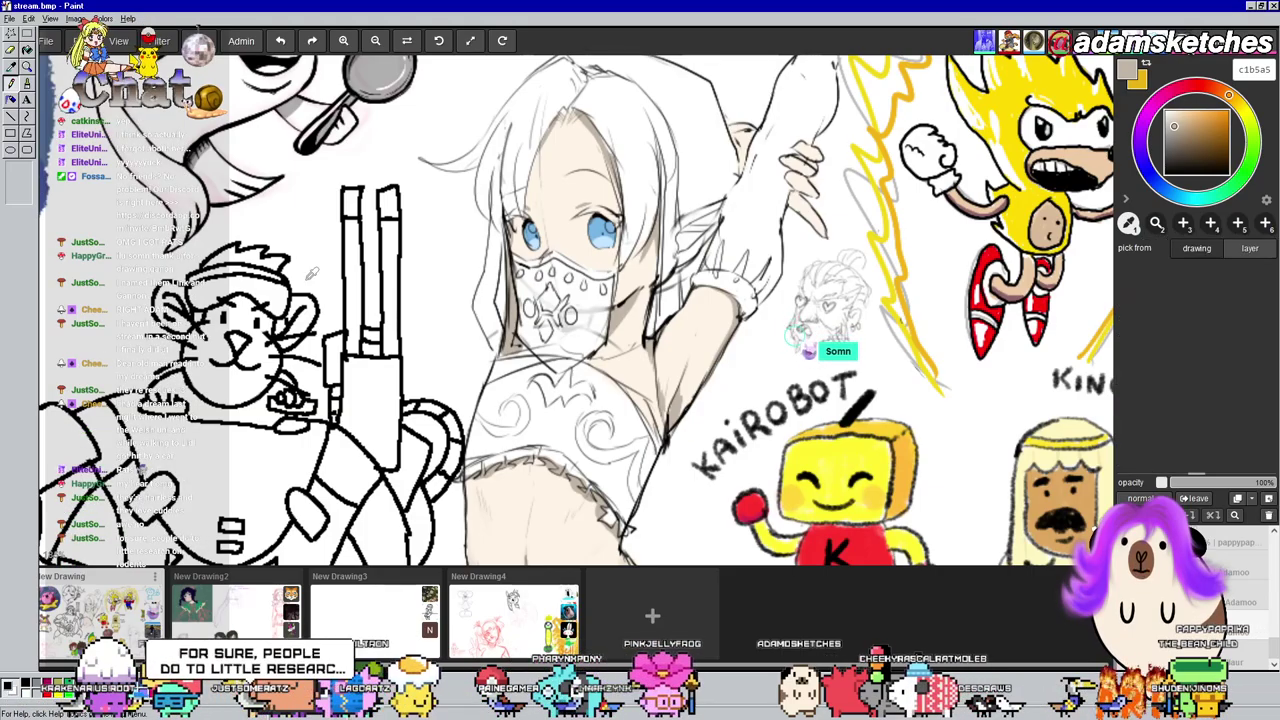
{"action": "left_click", "coordinate": [868, 450]}
{"action": "key", "text": "plus"}
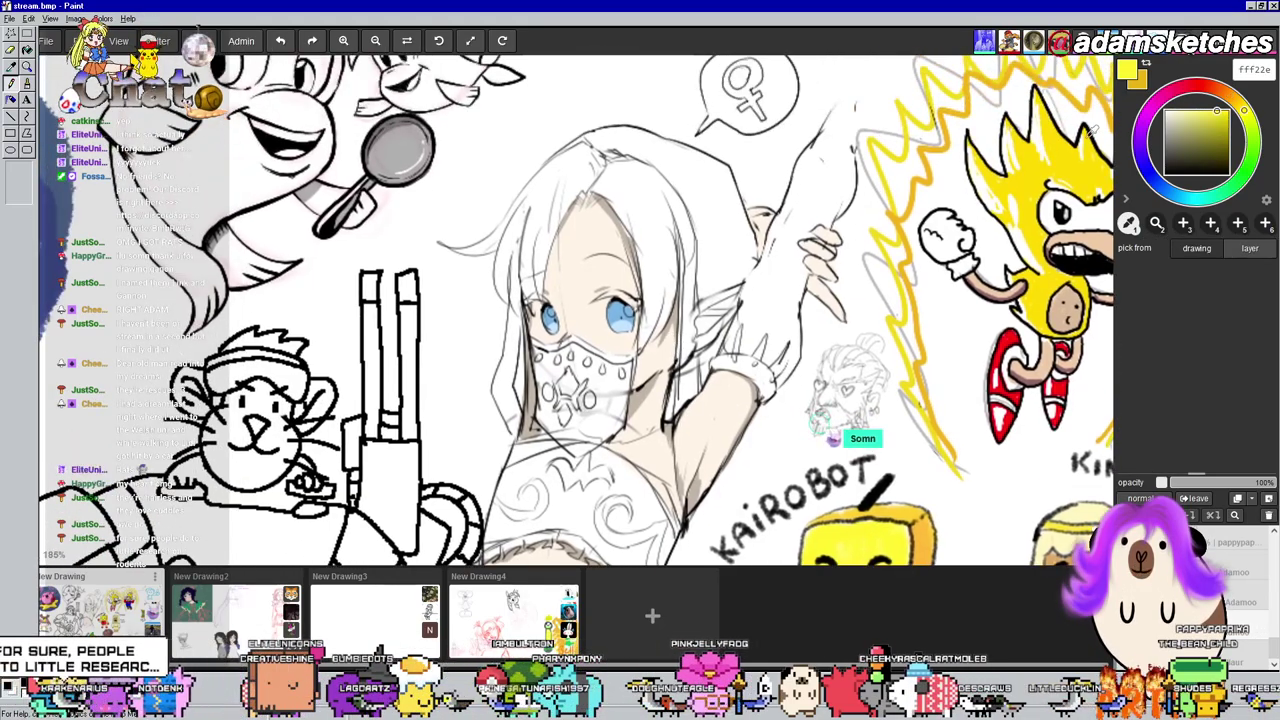
{"action": "left_click_drag", "start_coordinate": [1204, 117], "coordinate": [1192, 112]}
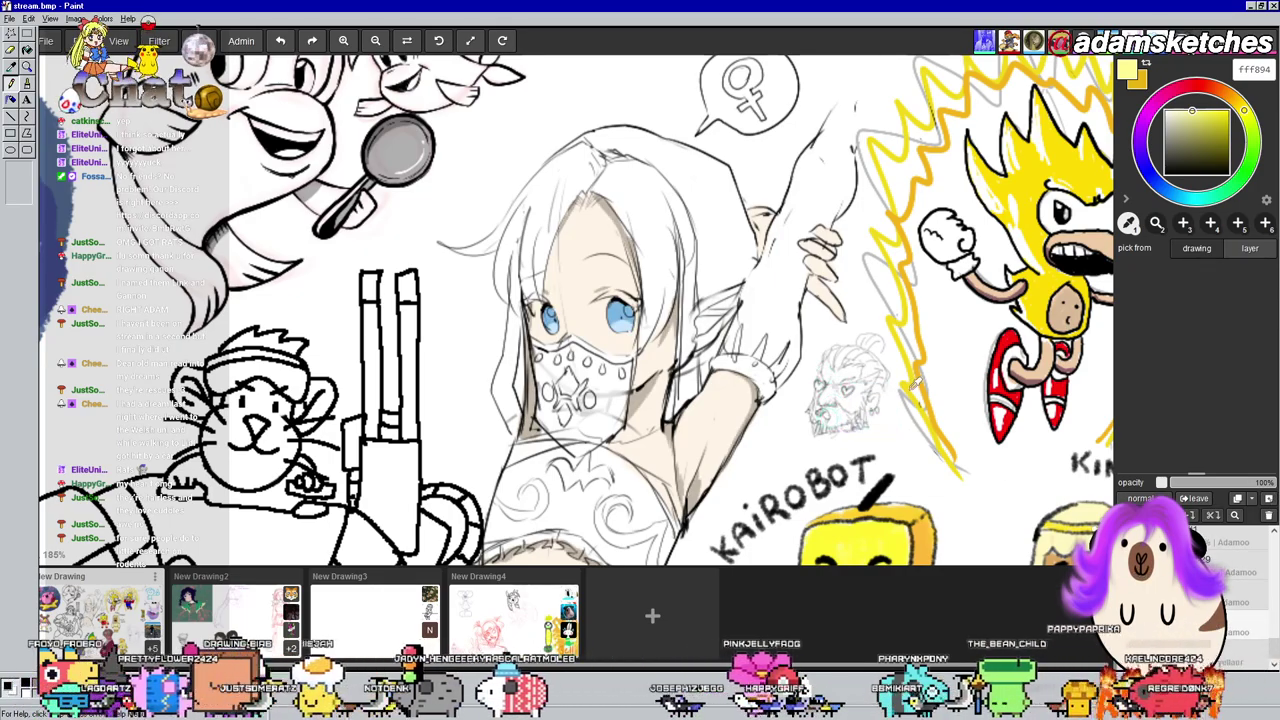
Paint the main mass of the veiled figure's hair in light yellow with a hard round ink brush at 45 px
{"action": "left_click_drag", "start_coordinate": [915, 385], "coordinate": [823, 373]}
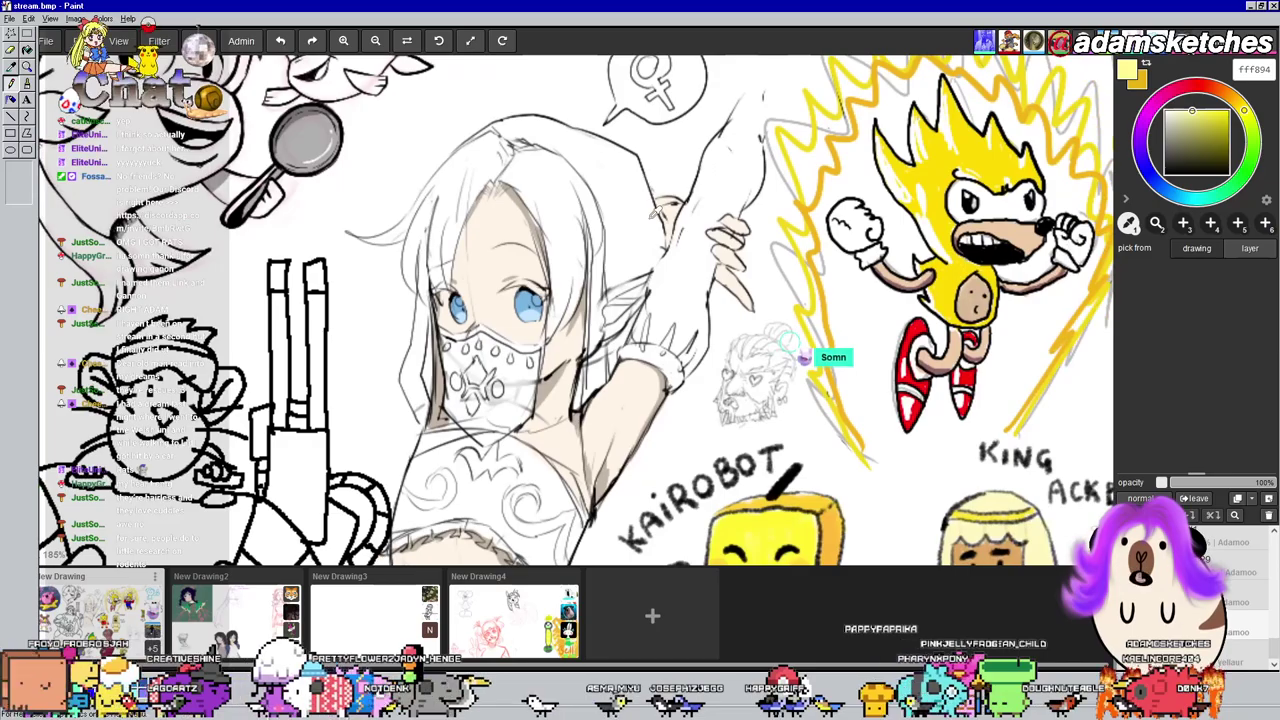
{"action": "key", "text": "b"}
{"action": "key", "text": "b"}
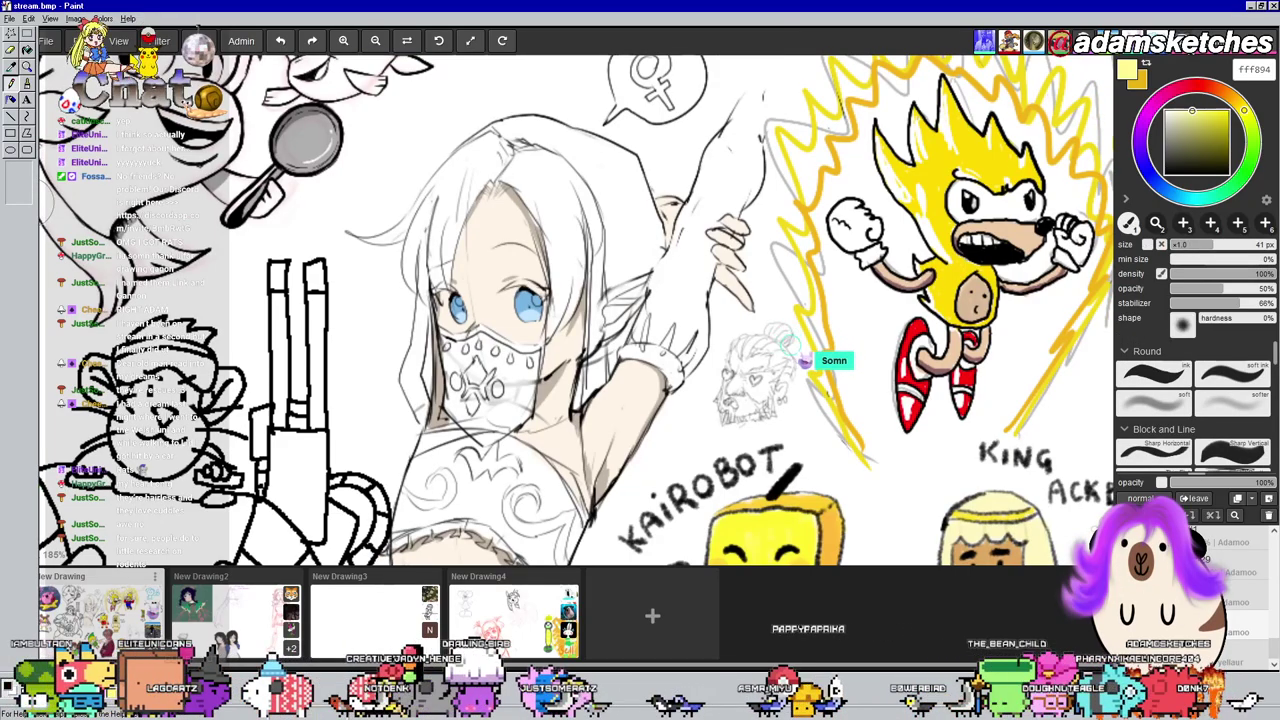
{"action": "key", "text": "b"}
{"action": "mouse_move", "coordinate": [540, 190]}
{"action": "left_mouse_down"}
{"action": "mouse_move", "coordinate": [560, 246]}
{"action": "mouse_move", "coordinate": [555, 322]}
{"action": "left_mouse_up"}
{"action": "mouse_move", "coordinate": [565, 255]}
{"action": "left_mouse_down"}
{"action": "mouse_move", "coordinate": [560, 265]}
{"action": "mouse_move", "coordinate": [505, 180]}
{"action": "mouse_move", "coordinate": [460, 215]}
{"action": "mouse_move", "coordinate": [450, 270]}
{"action": "mouse_move", "coordinate": [448, 250]}
{"action": "mouse_move", "coordinate": [500, 170]}
{"action": "mouse_move", "coordinate": [478, 175]}
{"action": "left_mouse_up"}
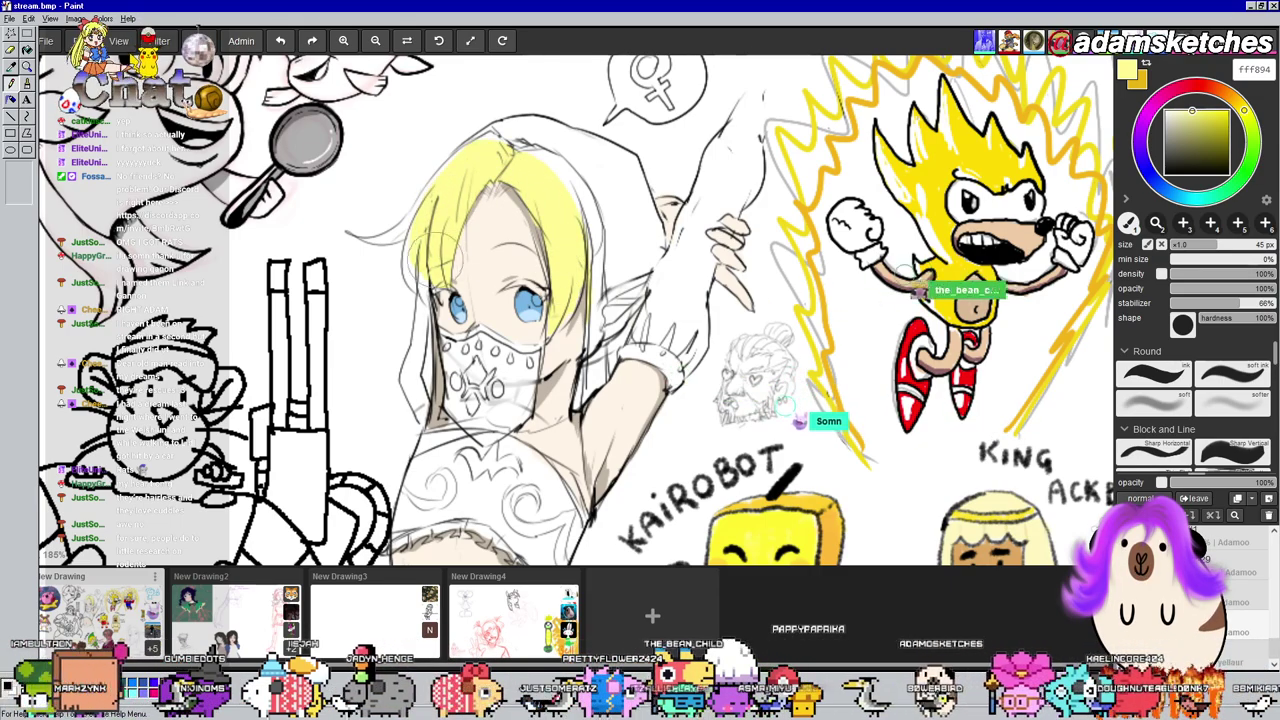
Color the remaining hair edges, the flicked side strand and the parting at the hairline with 19 px and 9 px brushes
{"action": "left_click_drag", "start_coordinate": [442, 246], "coordinate": [451, 264]}
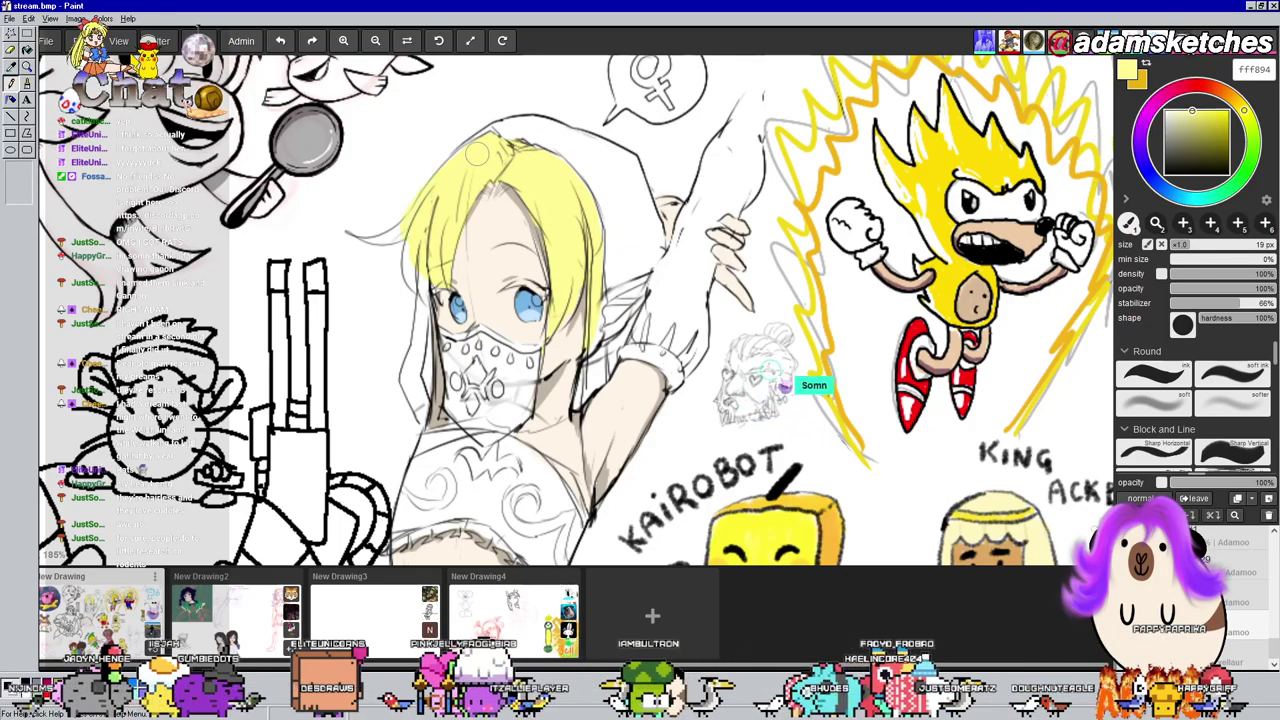
{"action": "mouse_move", "coordinate": [408, 222]}
{"action": "left_mouse_down"}
{"action": "mouse_move", "coordinate": [364, 236]}
{"action": "mouse_move", "coordinate": [412, 213]}
{"action": "left_mouse_up"}
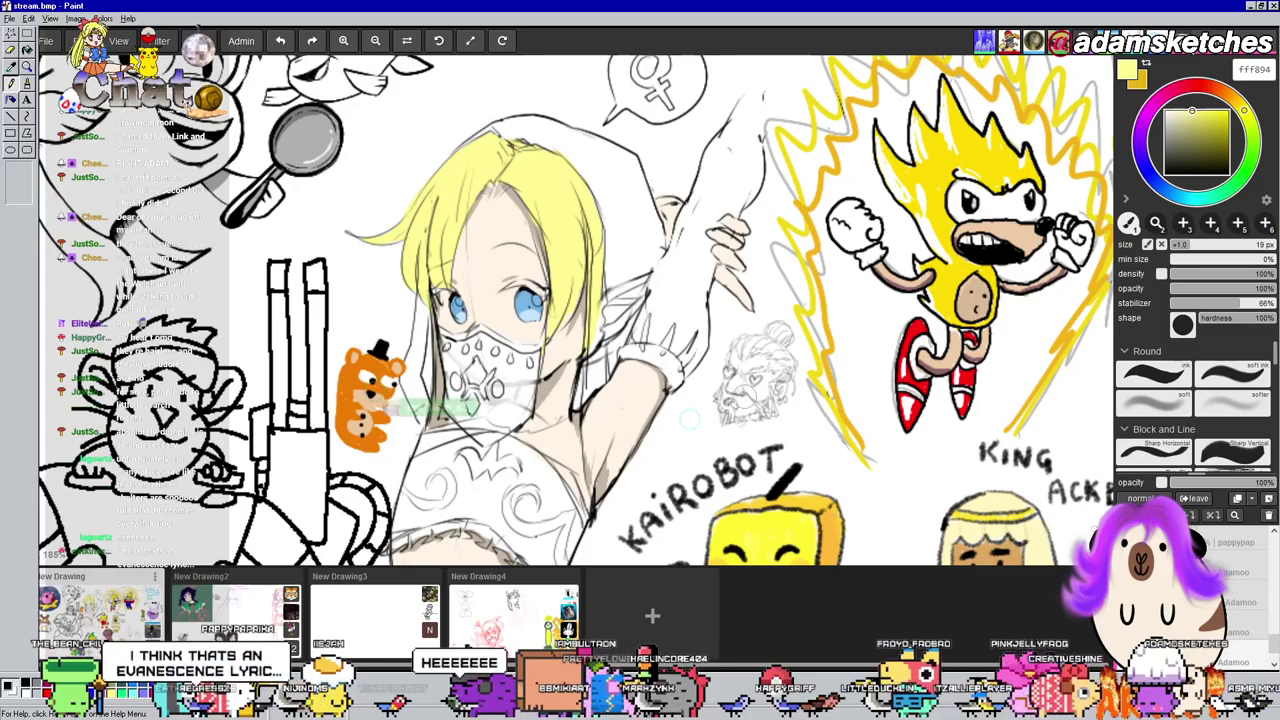
{"action": "scroll", "coordinate": [461, 188], "scroll_direction": "up", "scroll_amount": 3}
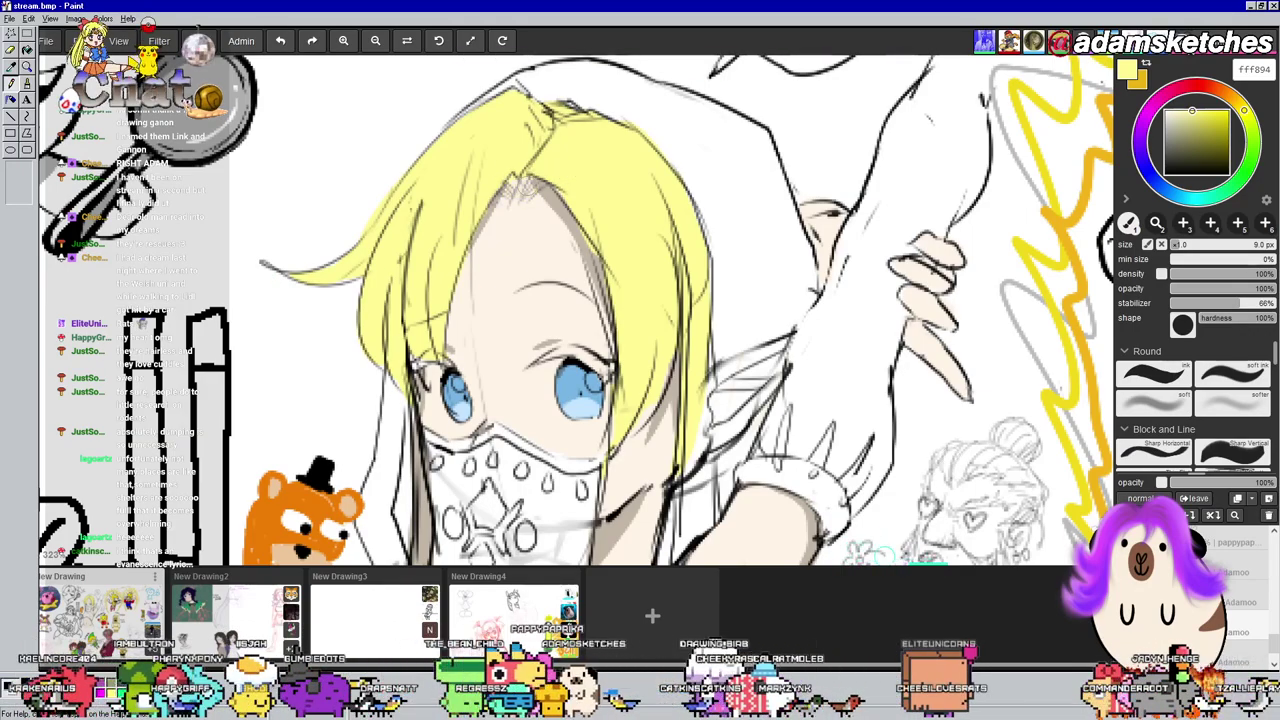
{"action": "left_click_drag", "start_coordinate": [519, 200], "coordinate": [506, 194]}
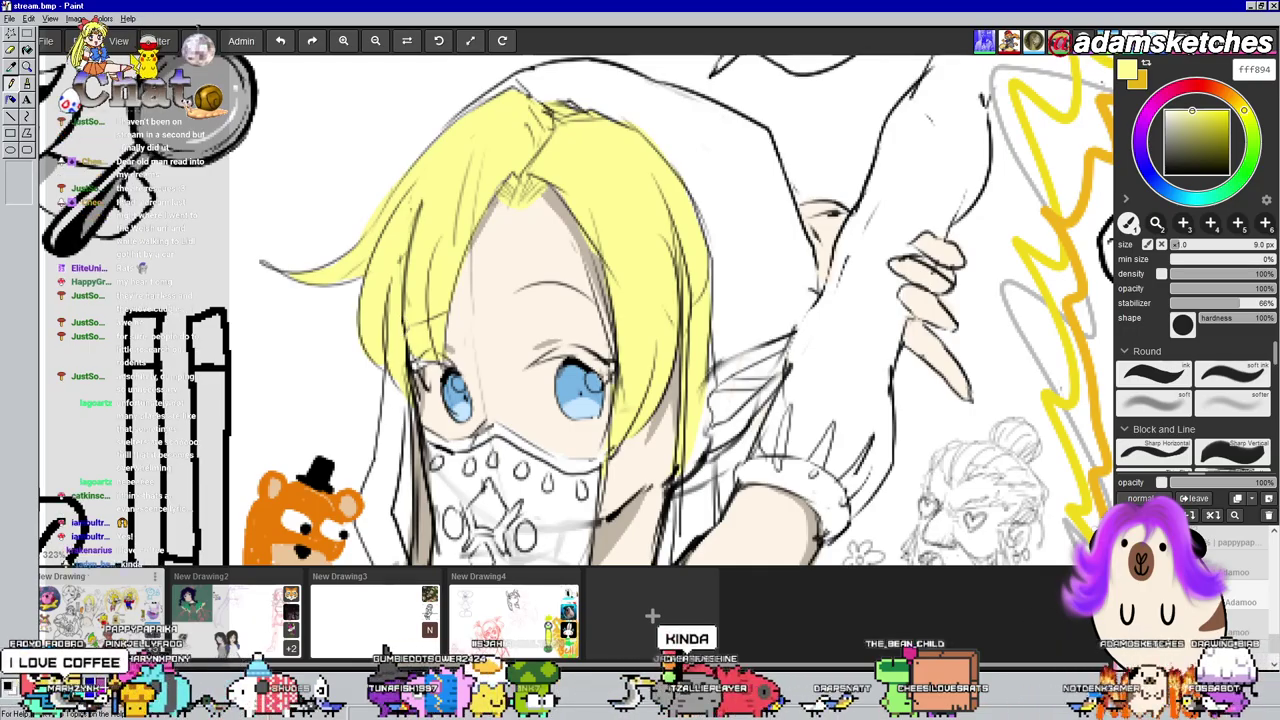
Examine how the LONK drawing's hair is colored and shaded, and compare it with the veiled figure's blonde hair
{"action": "scroll", "coordinate": [740, 355], "scroll_direction": "down", "scroll_amount": 5}
{"action": "scroll", "coordinate": [600, 340], "scroll_direction": "down", "scroll_amount": 2}
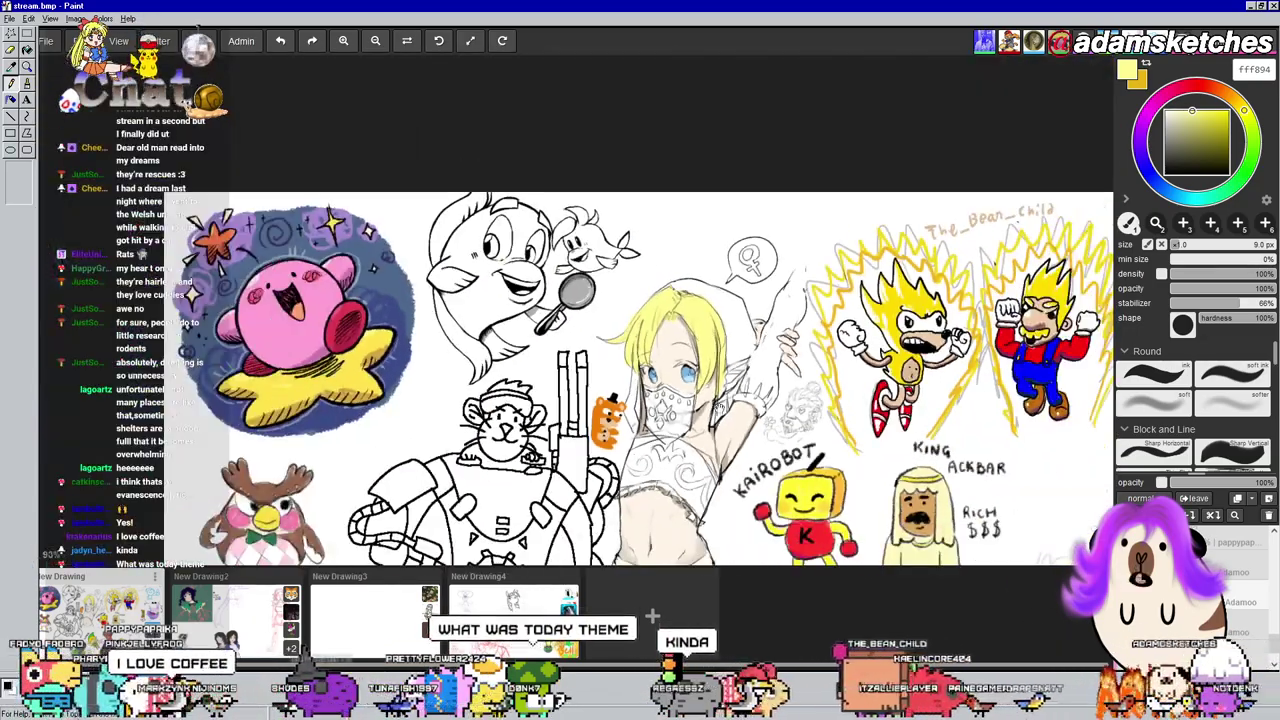
{"action": "left_click_drag", "start_coordinate": [742, 419], "coordinate": [713, 323]}
{"action": "mouse_move", "coordinate": [642, 503]}
{"action": "left_mouse_down"}
{"action": "mouse_move", "coordinate": [562, 420]}
{"action": "mouse_move", "coordinate": [508, 320]}
{"action": "left_mouse_up"}
{"action": "scroll", "coordinate": [507, 319], "scroll_direction": "up", "scroll_amount": 5}
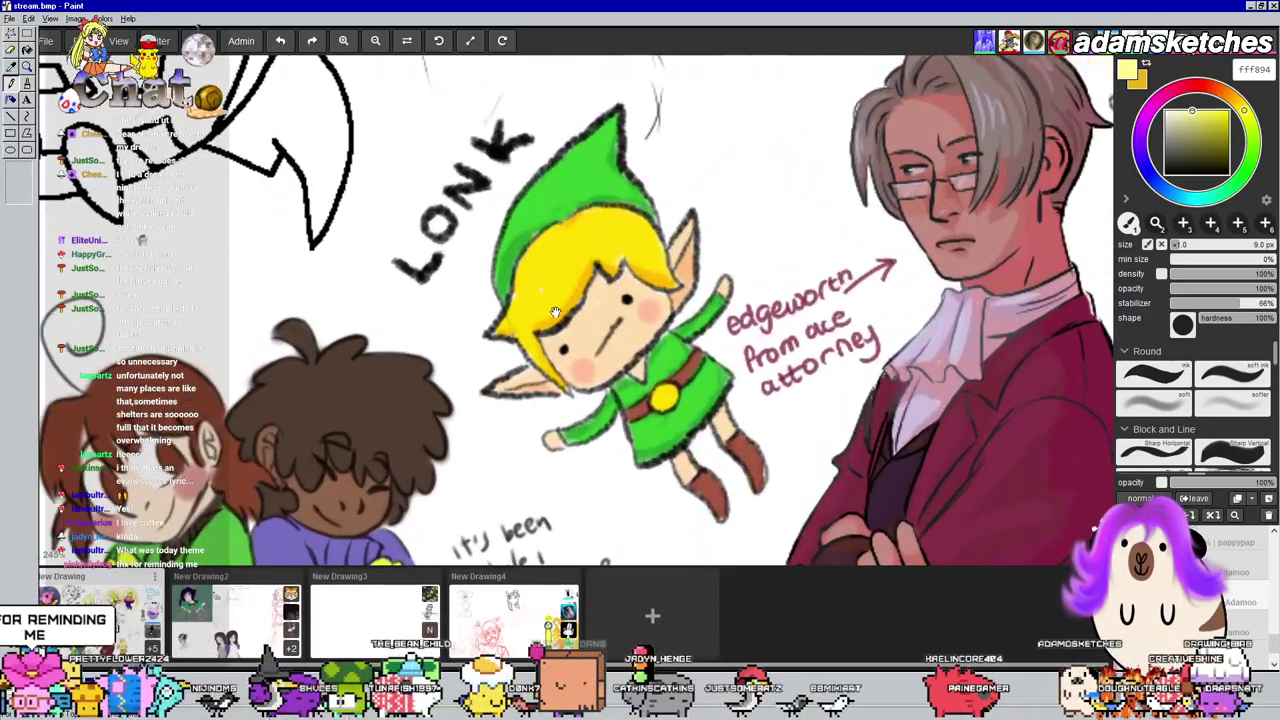
{"action": "left_click_drag", "start_coordinate": [555, 313], "coordinate": [513, 315]}
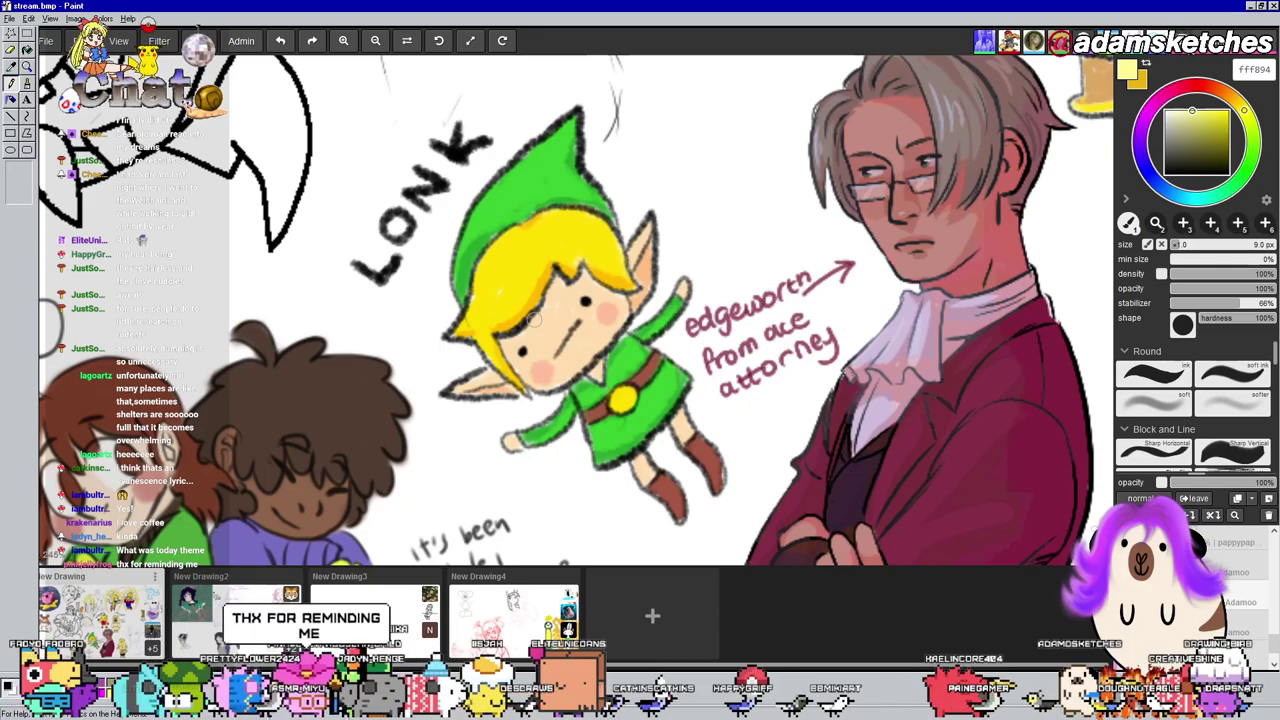
{"action": "left_click_drag", "start_coordinate": [520, 322], "coordinate": [488, 317]}
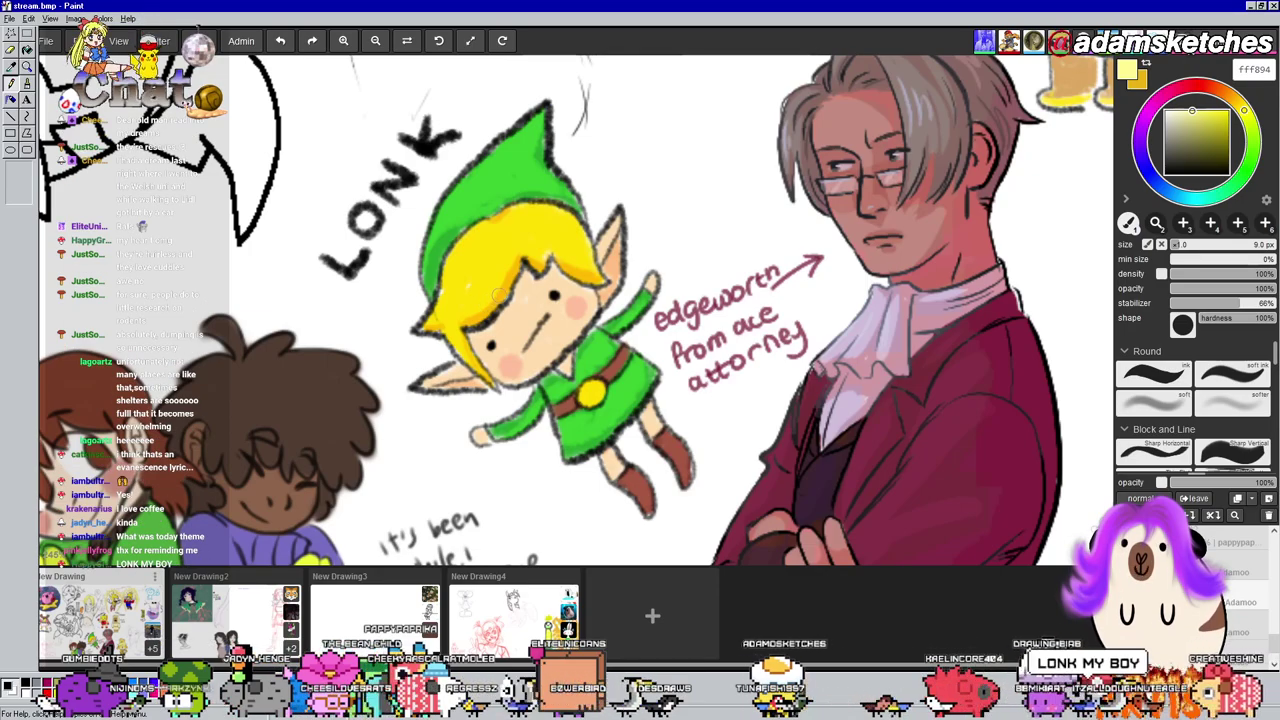
{"action": "scroll", "coordinate": [495, 305], "scroll_direction": "up", "scroll_amount": 2}
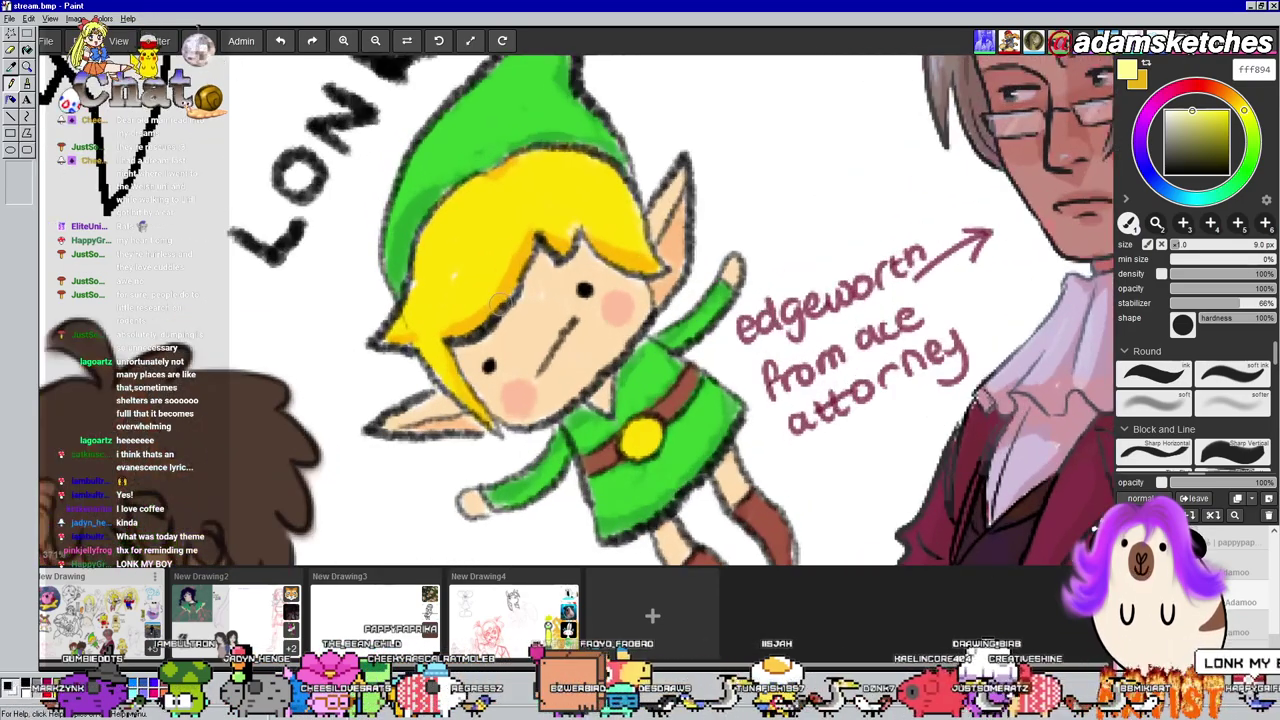
{"action": "scroll", "coordinate": [504, 300], "scroll_direction": "down", "scroll_amount": 3}
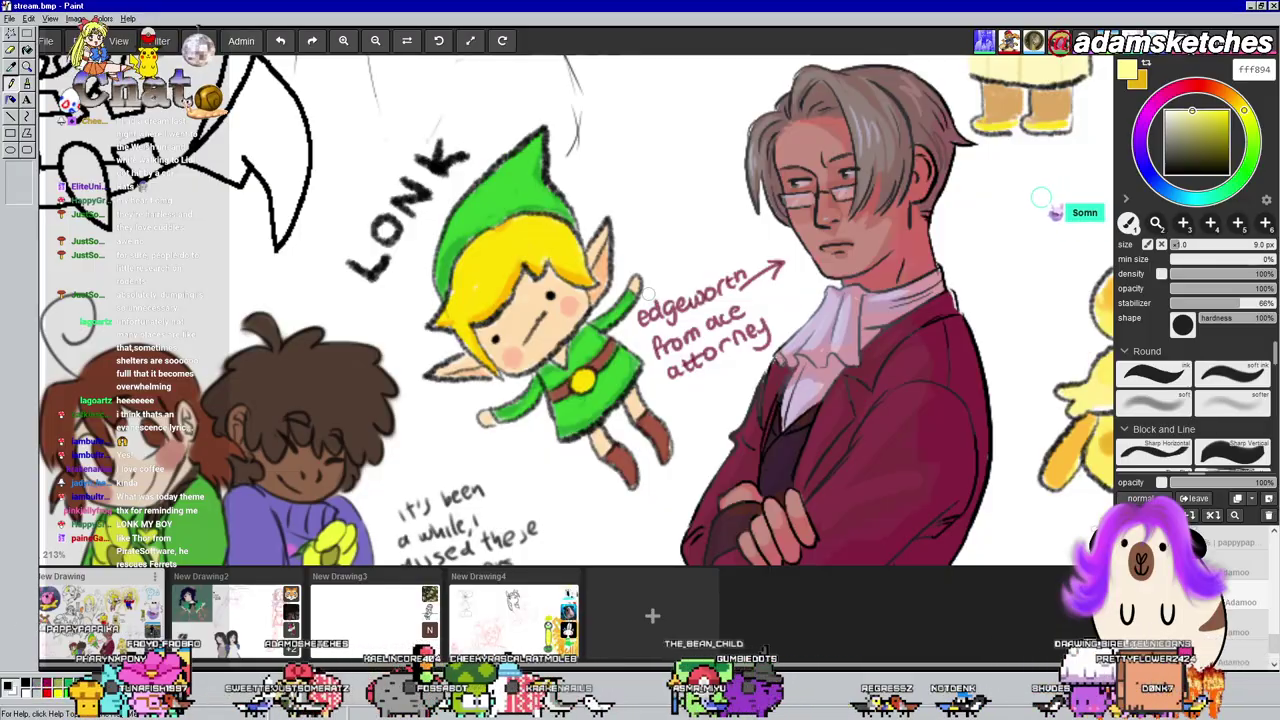
{"action": "scroll", "coordinate": [730, 283], "scroll_direction": "down", "scroll_amount": 3}
{"action": "left_click_drag", "start_coordinate": [689, 178], "coordinate": [728, 433]}
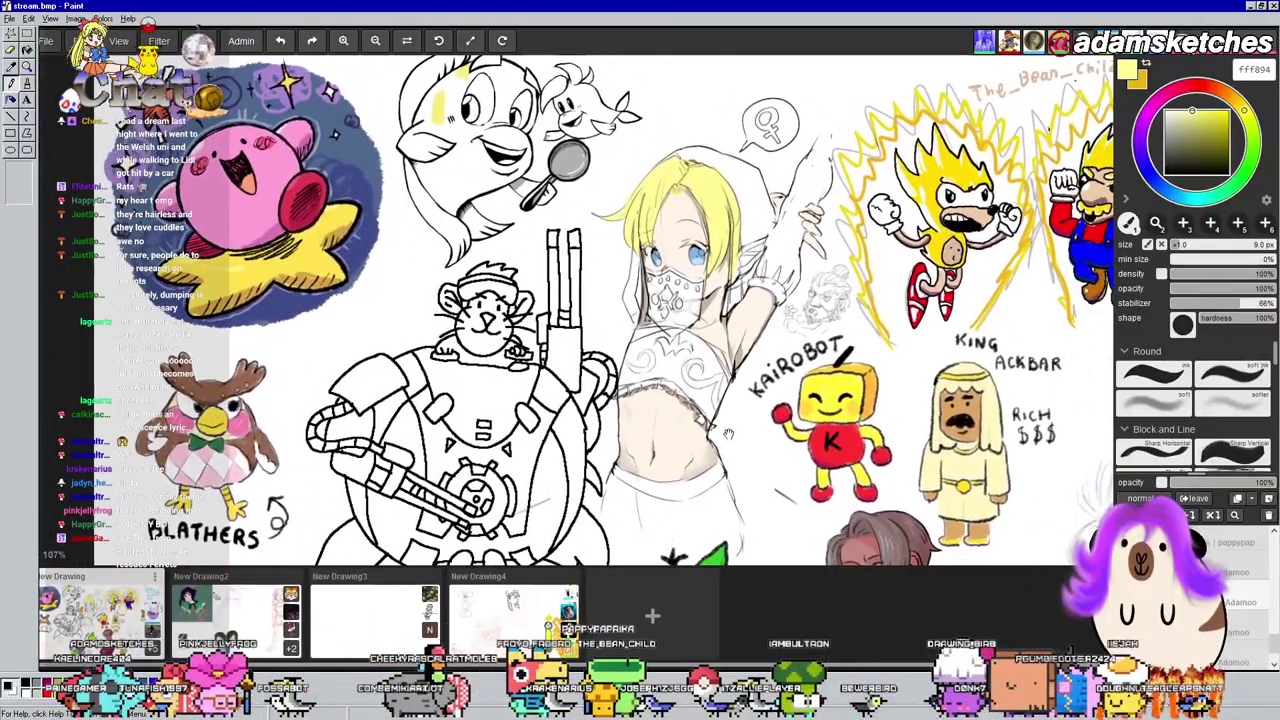
{"action": "scroll", "coordinate": [752, 398], "scroll_direction": "up", "scroll_amount": 3}
{"action": "left_click_drag", "start_coordinate": [716, 138], "coordinate": [776, 380]}
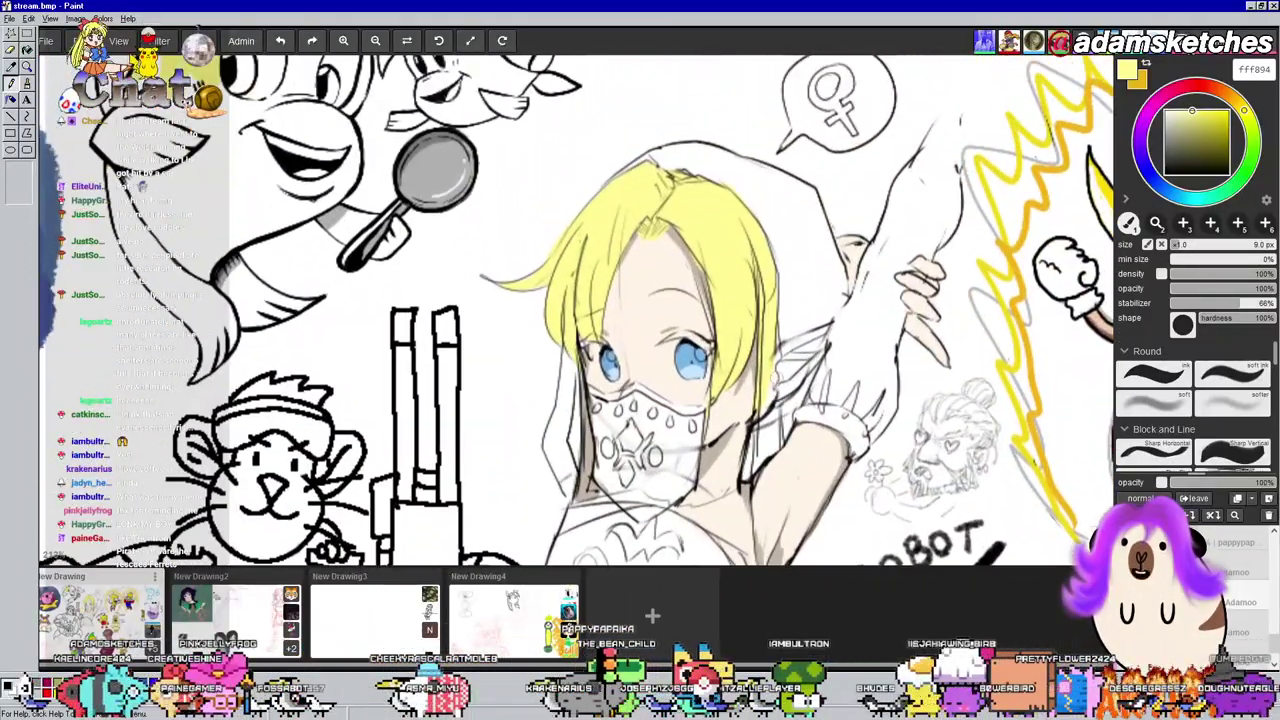
{"action": "scroll", "coordinate": [776, 373], "scroll_direction": "down", "scroll_amount": 4}
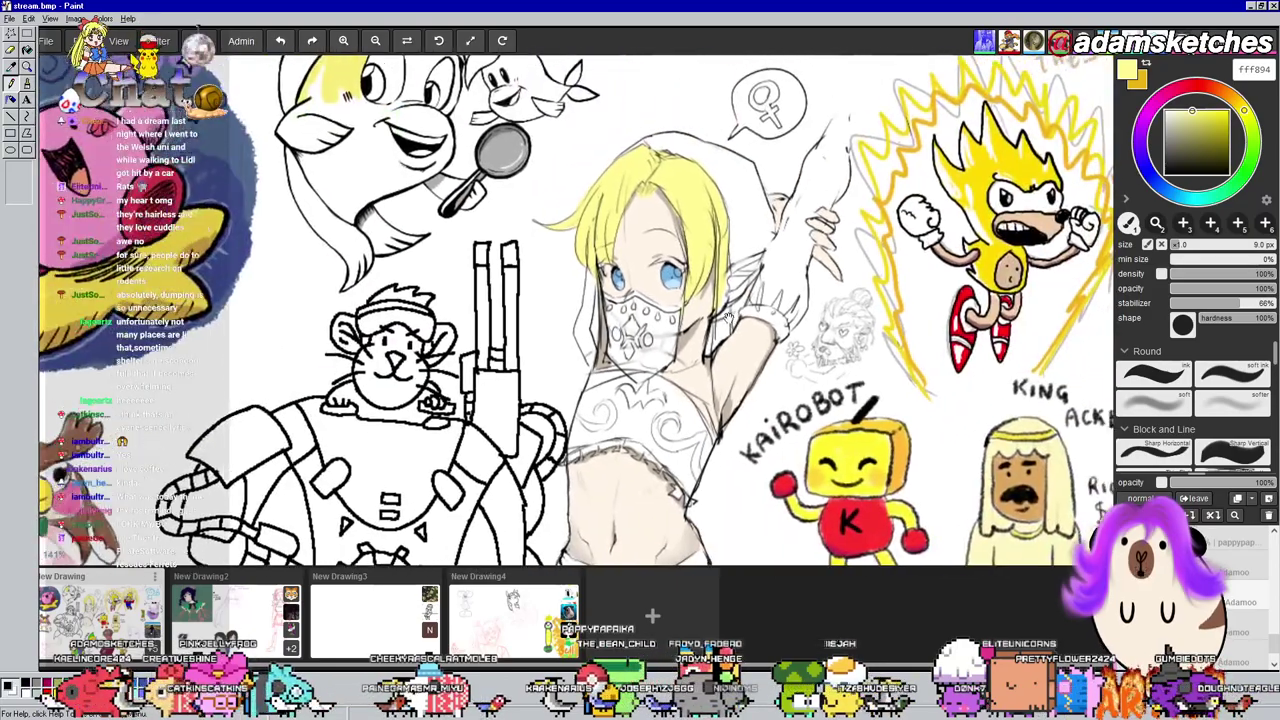
{"action": "scroll", "coordinate": [728, 318], "scroll_direction": "up", "scroll_amount": 3}
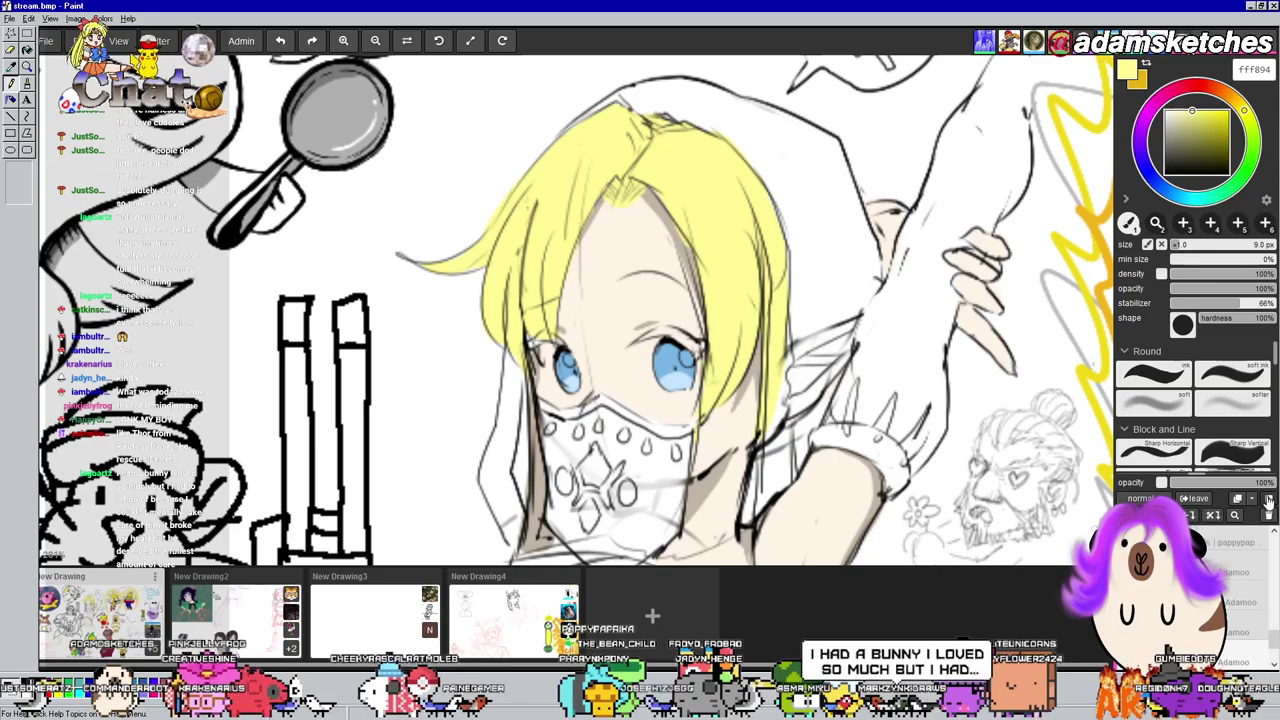
Shade the sides of the hair and the flicked strand in muted yellow b1ac63 with a soft round brush at 29 px
{"action": "left_click", "coordinate": [1190, 402]}
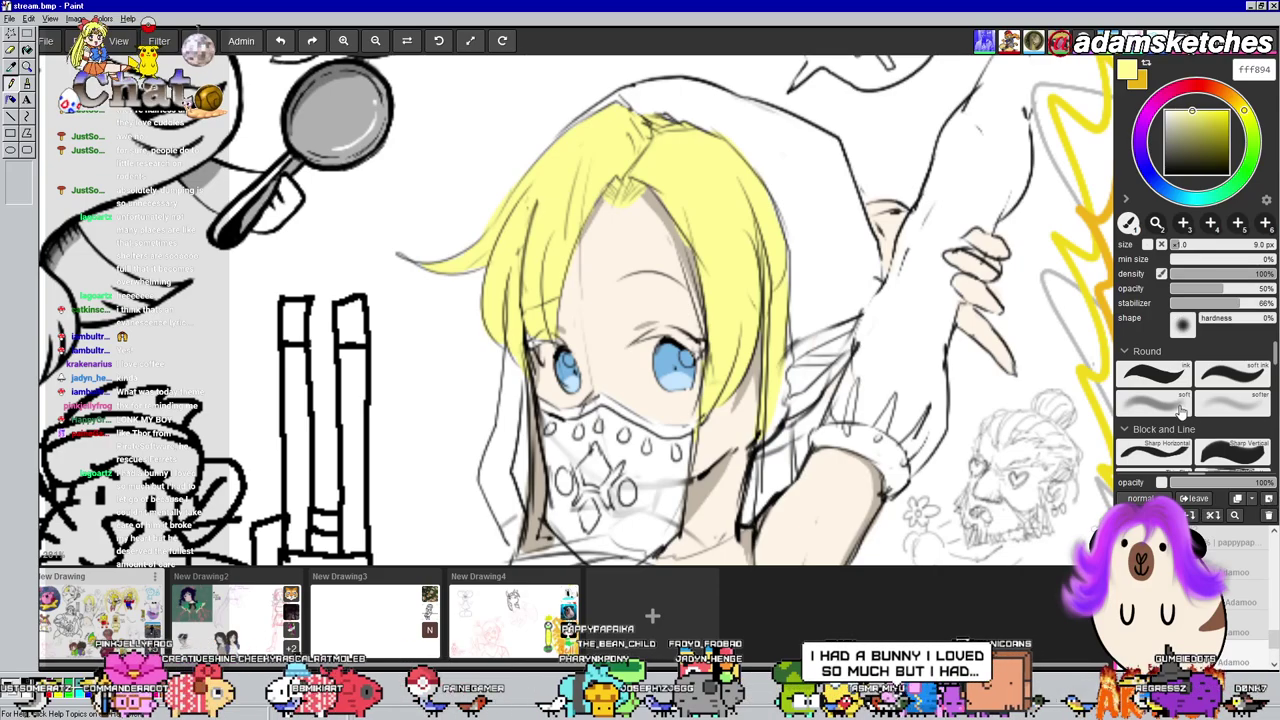
{"action": "left_click", "coordinate": [1196, 128]}
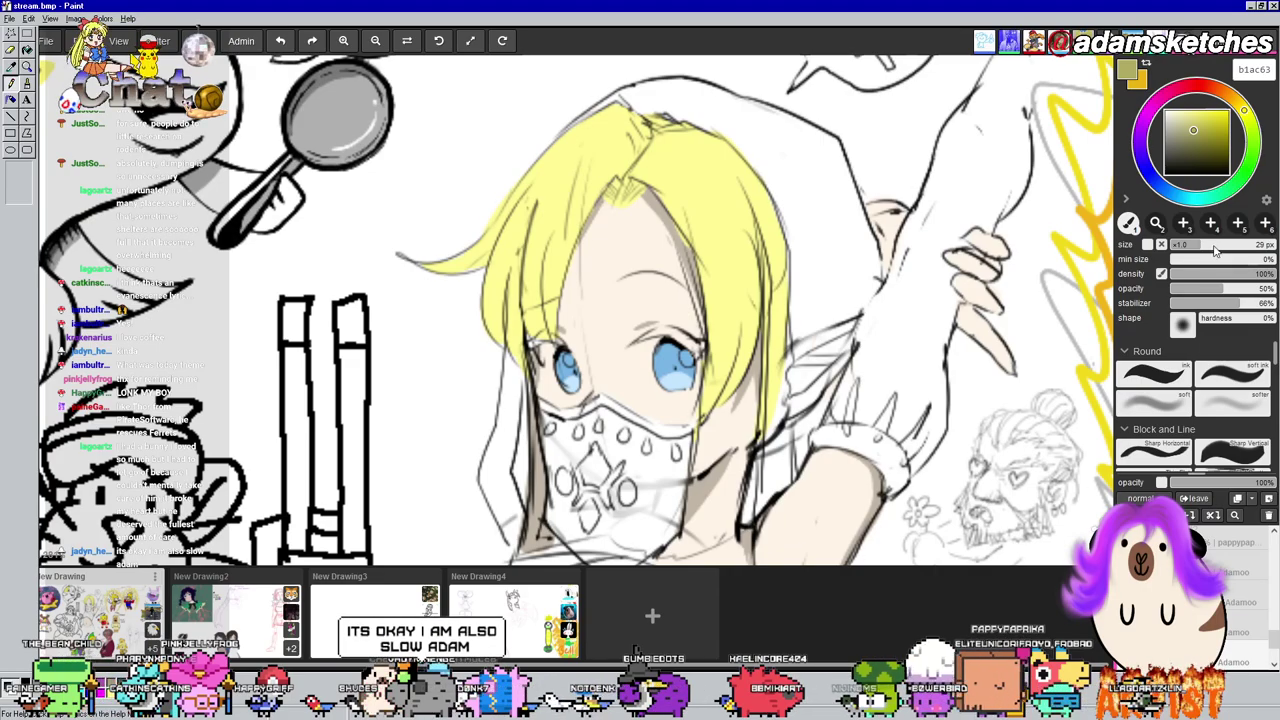
{"action": "mouse_move", "coordinate": [700, 415]}
{"action": "left_mouse_down"}
{"action": "mouse_move", "coordinate": [722, 275]}
{"action": "mouse_move", "coordinate": [710, 410]}
{"action": "mouse_move", "coordinate": [730, 385]}
{"action": "mouse_move", "coordinate": [765, 257]}
{"action": "mouse_move", "coordinate": [758, 458]}
{"action": "mouse_move", "coordinate": [790, 228]}
{"action": "left_mouse_up"}
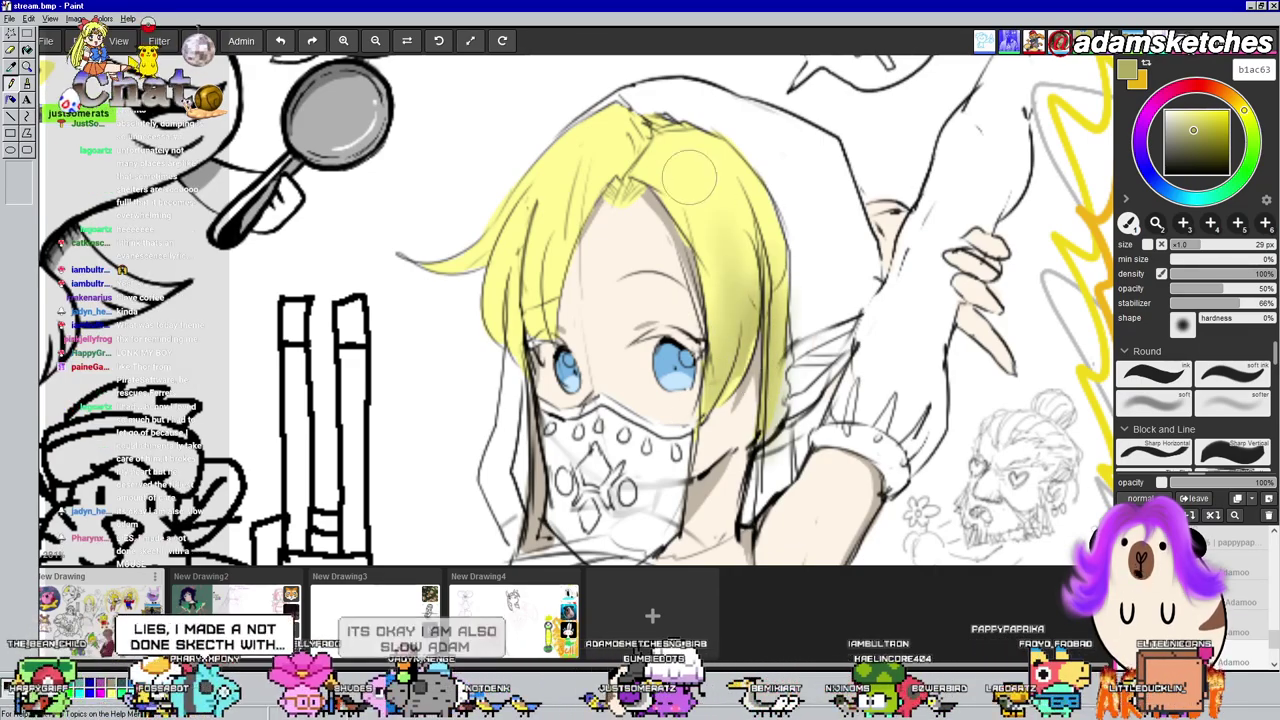
{"action": "mouse_move", "coordinate": [540, 268]}
{"action": "left_mouse_down"}
{"action": "mouse_move", "coordinate": [538, 340]}
{"action": "mouse_move", "coordinate": [535, 215]}
{"action": "mouse_move", "coordinate": [510, 390]}
{"action": "mouse_move", "coordinate": [487, 268]}
{"action": "mouse_move", "coordinate": [480, 370]}
{"action": "mouse_move", "coordinate": [460, 280]}
{"action": "left_mouse_up"}
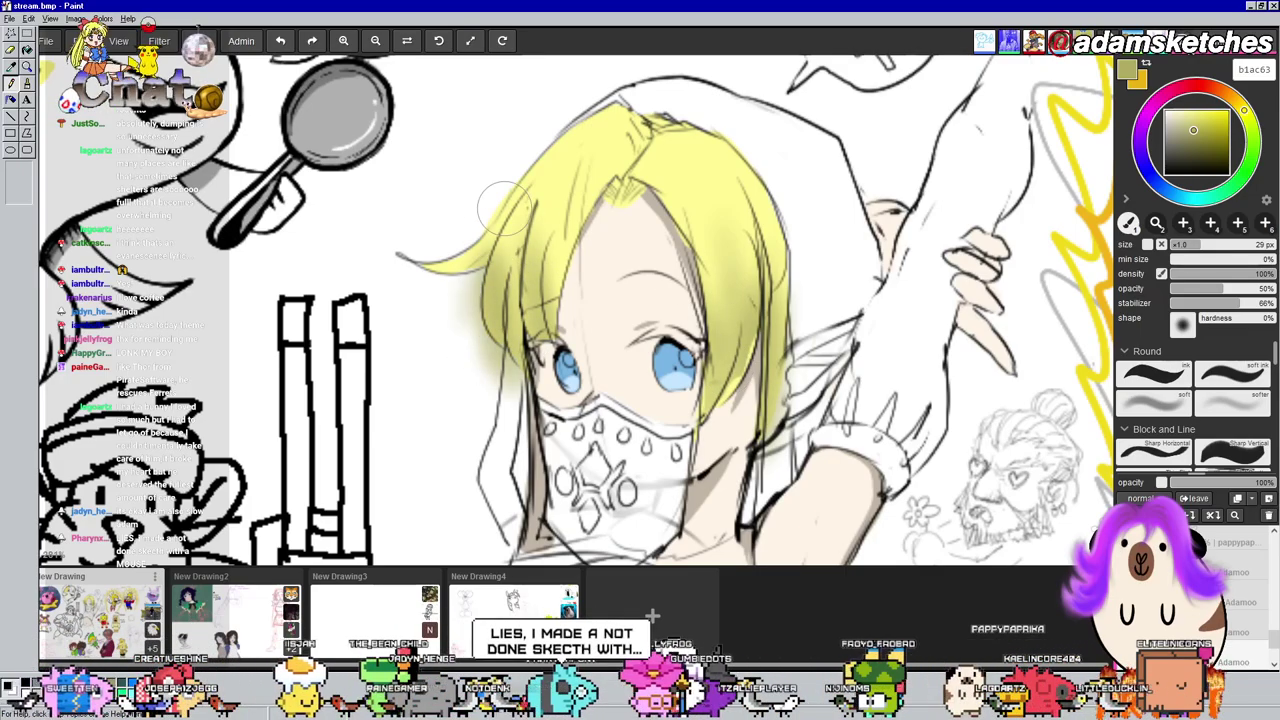
{"action": "key", "text": "ctrl+z"}
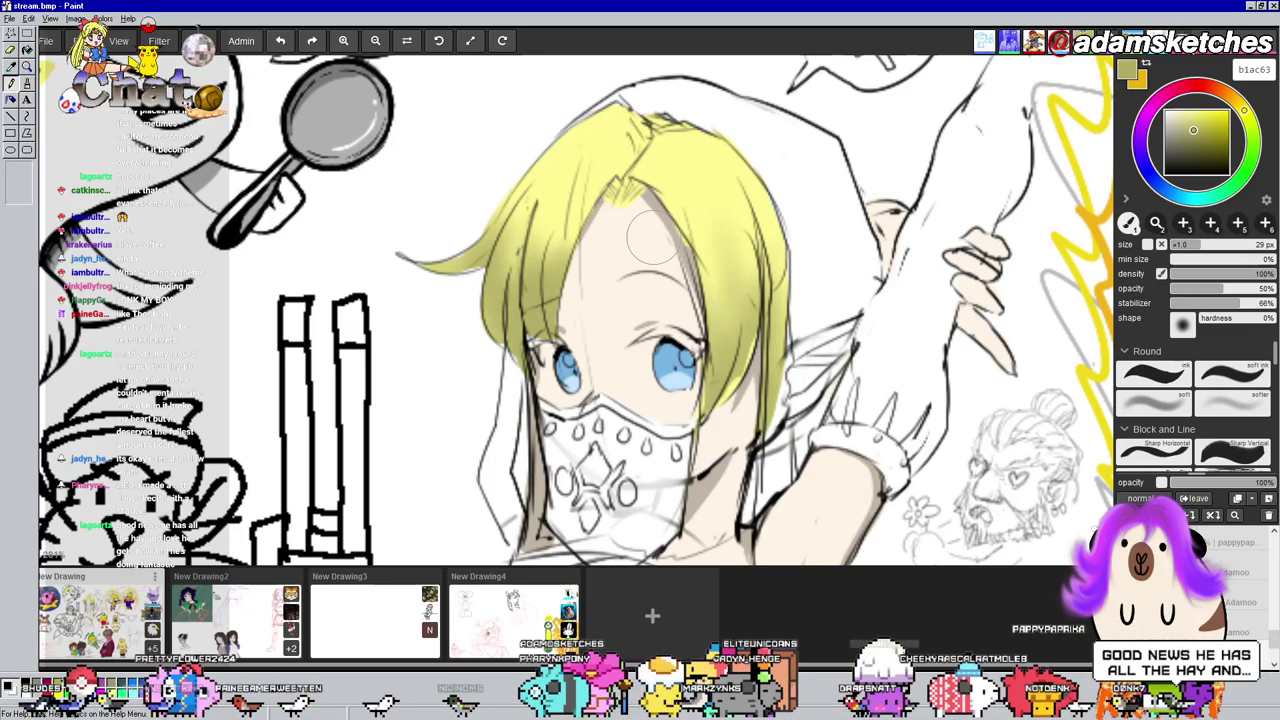
Paint pale yellow fffcd1 highlights on the upper hair with the hard round ink brush at 5 px
{"action": "left_click", "coordinate": [1157, 368]}
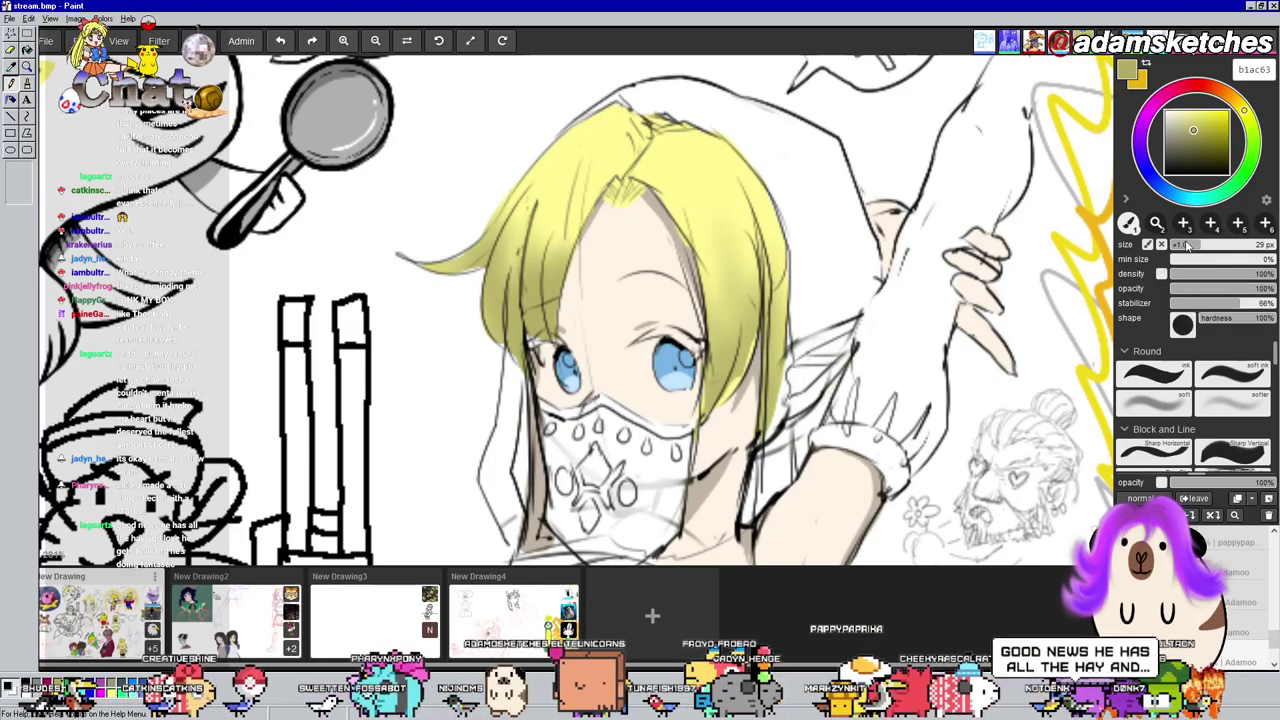
{"action": "left_click", "coordinate": [1187, 245]}
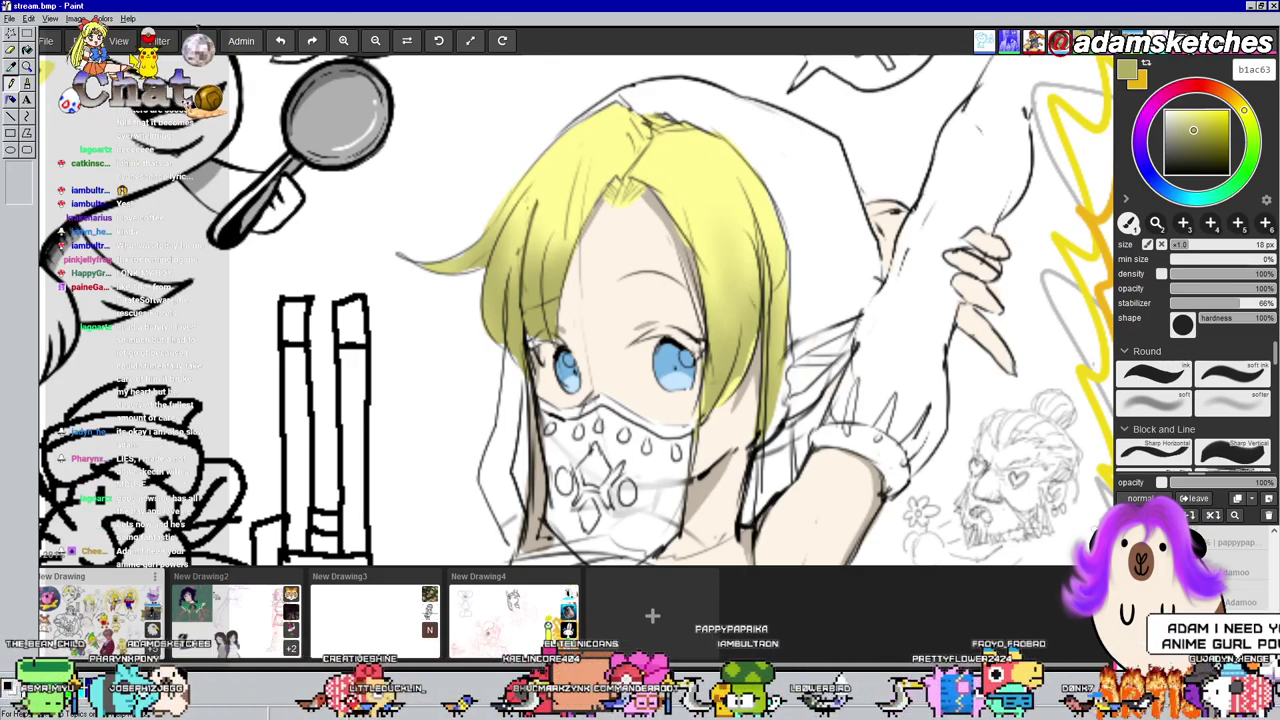
{"action": "key", "text": "alt"}
{"action": "left_click", "coordinate": [620, 190]}
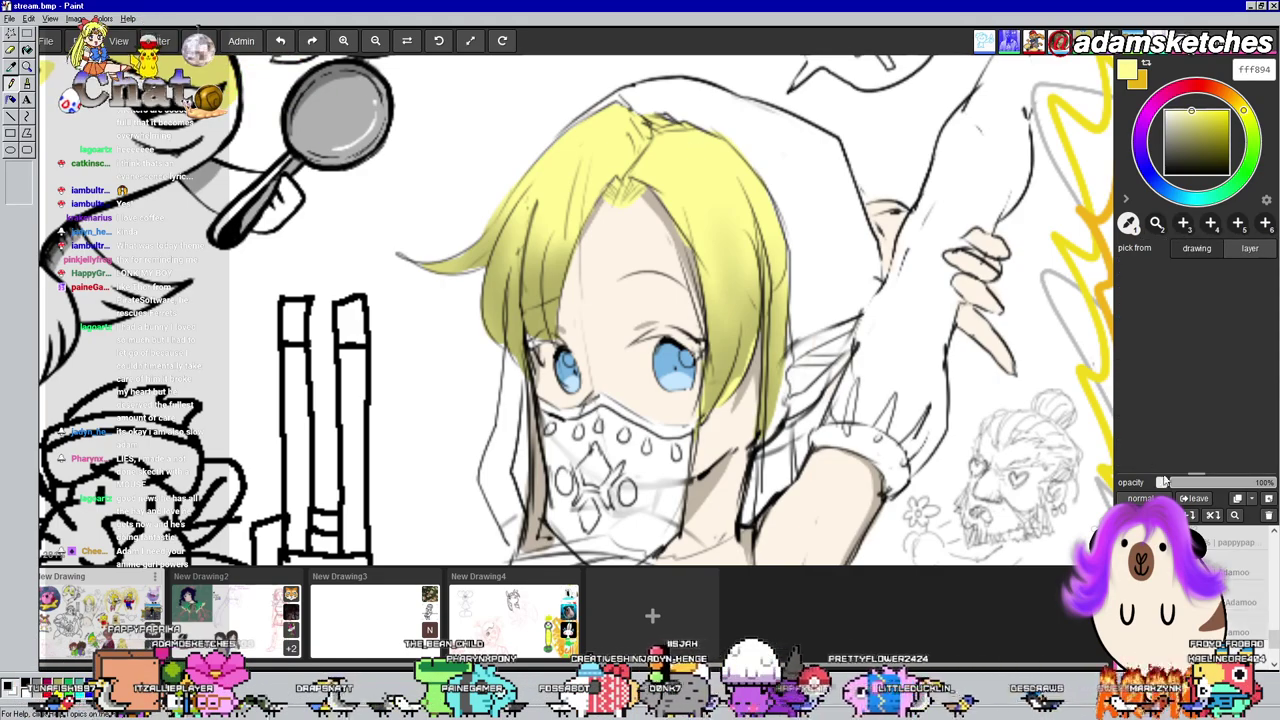
{"action": "key", "text": "b"}
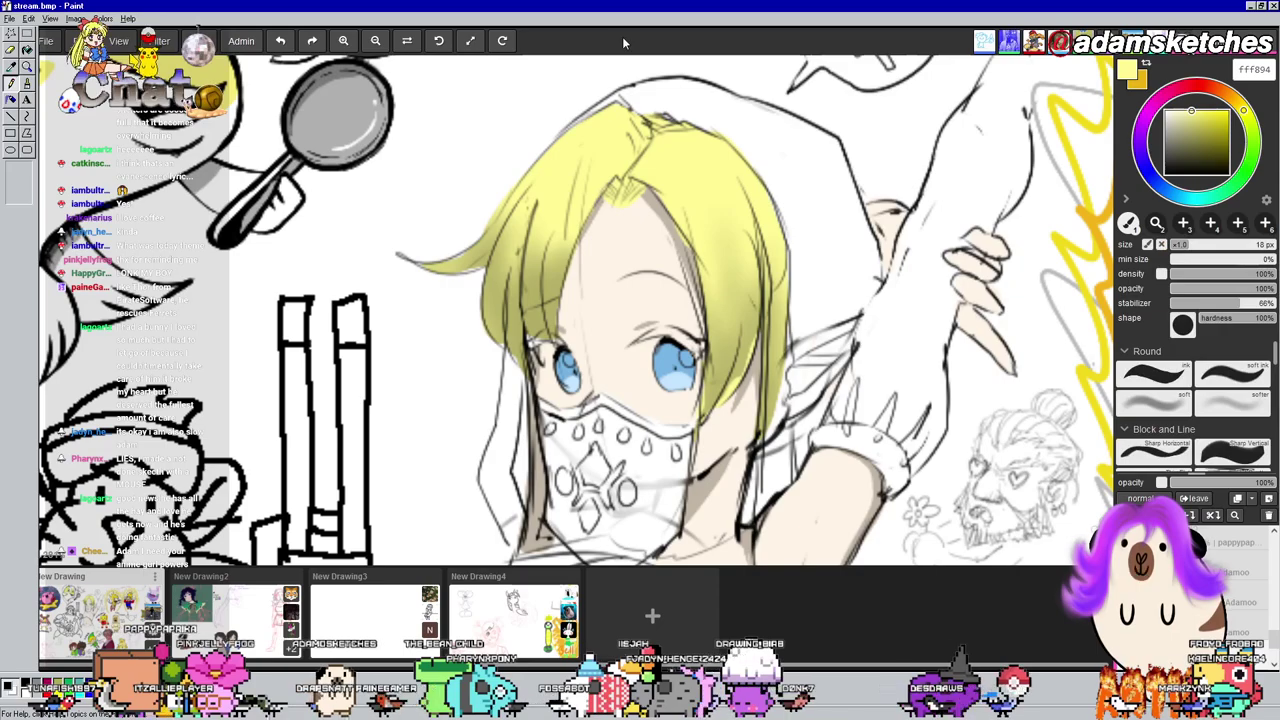
{"action": "left_click", "coordinate": [1176, 246]}
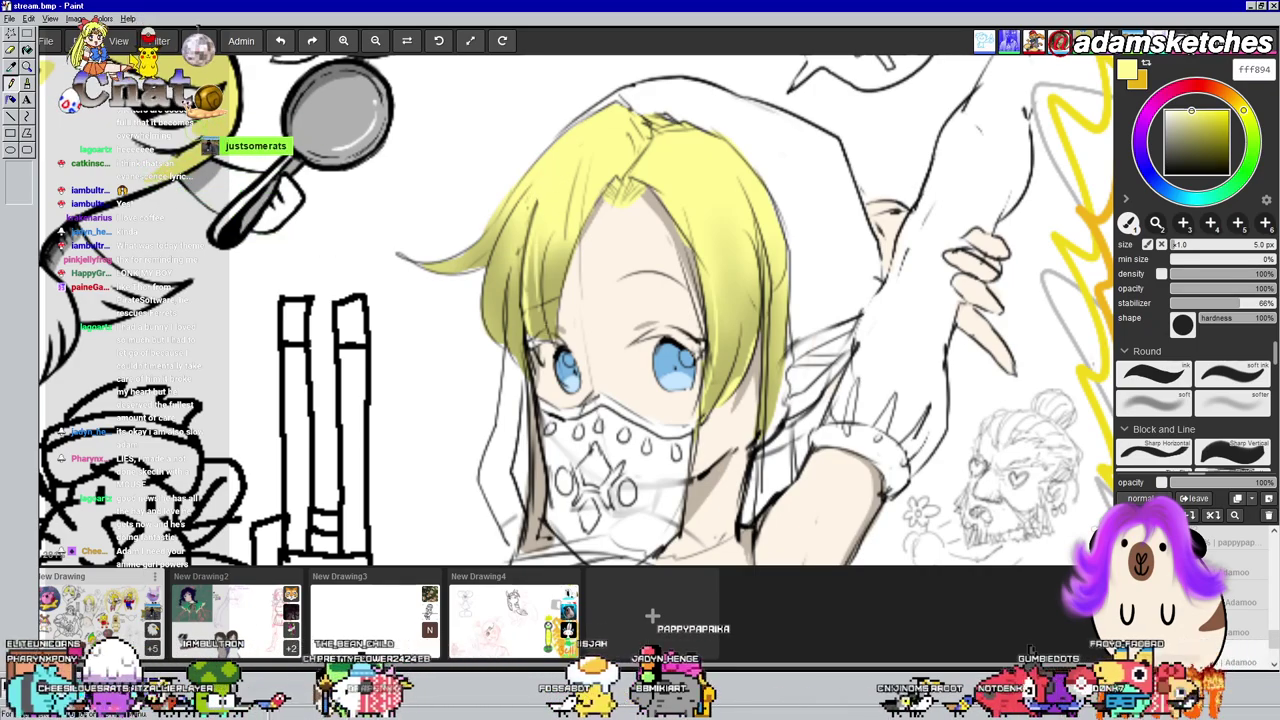
{"action": "left_click", "coordinate": [1182, 112]}
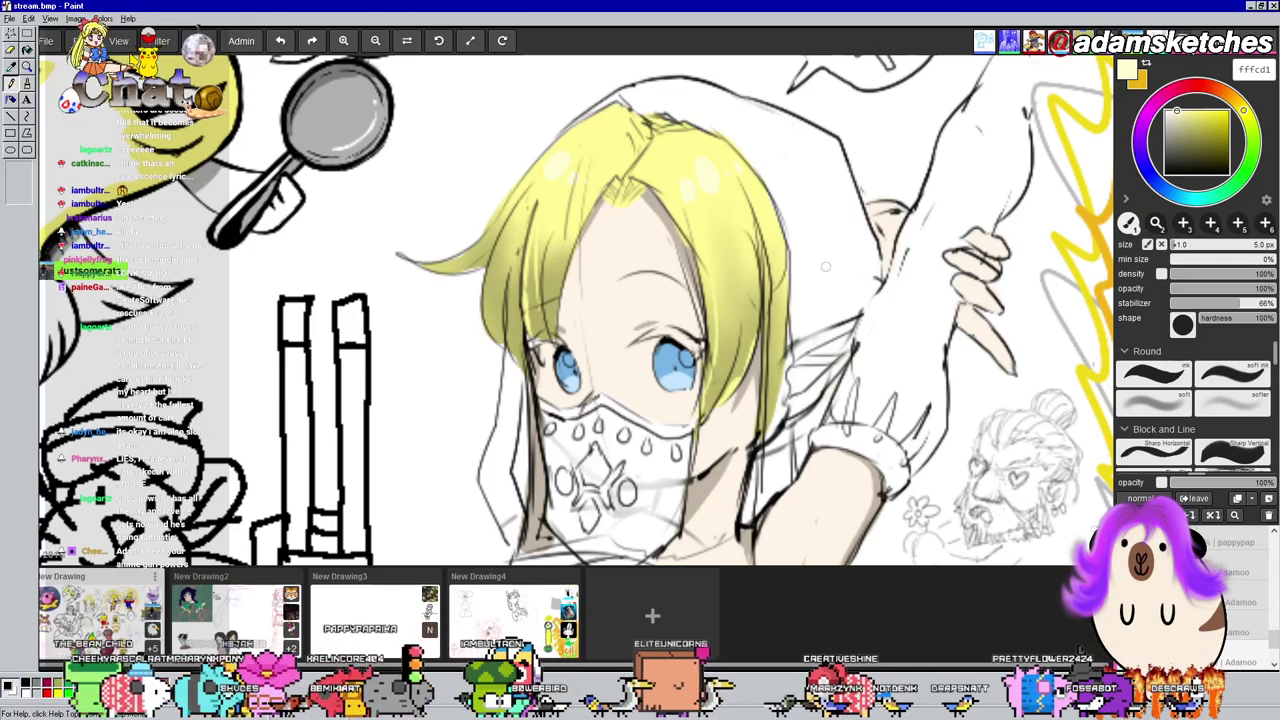
Compare the veiled figure's shaded and highlighted hair with the neighboring drawings, from the whole canvas down to the face
{"action": "scroll", "coordinate": [356, 260], "scroll_direction": "down", "scroll_amount": 5}
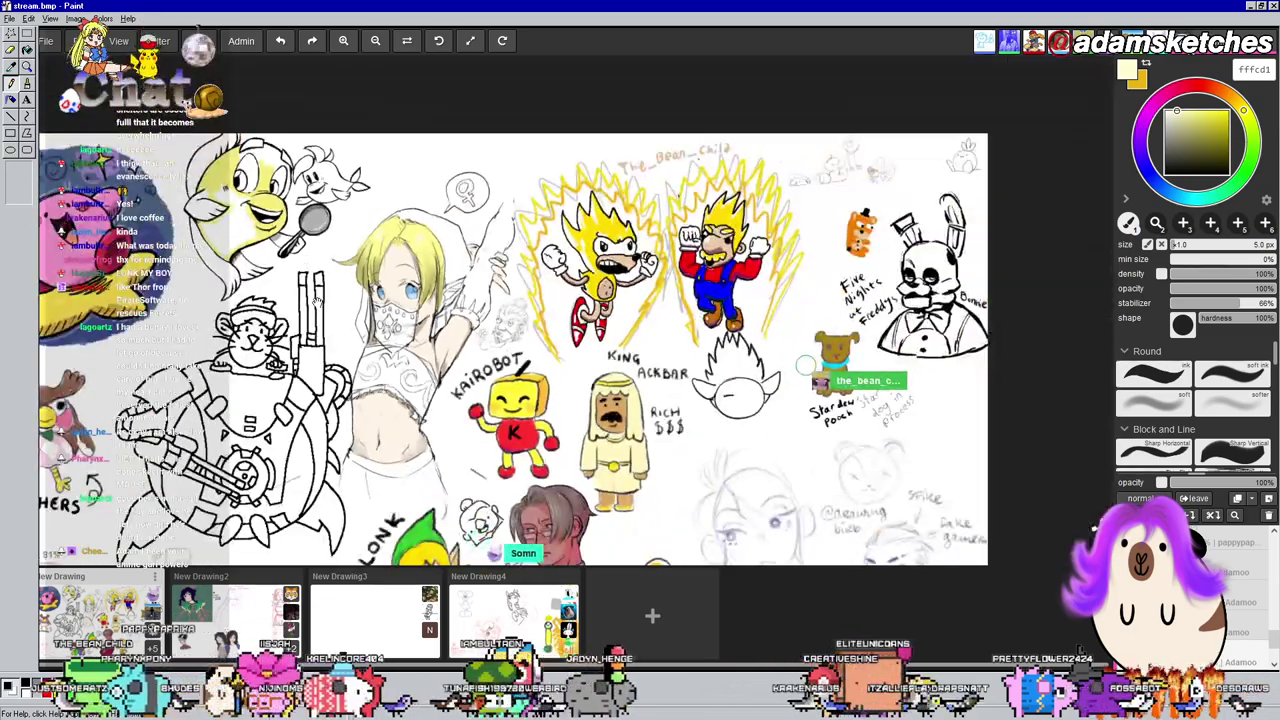
{"action": "left_click_drag", "start_coordinate": [326, 301], "coordinate": [450, 232]}
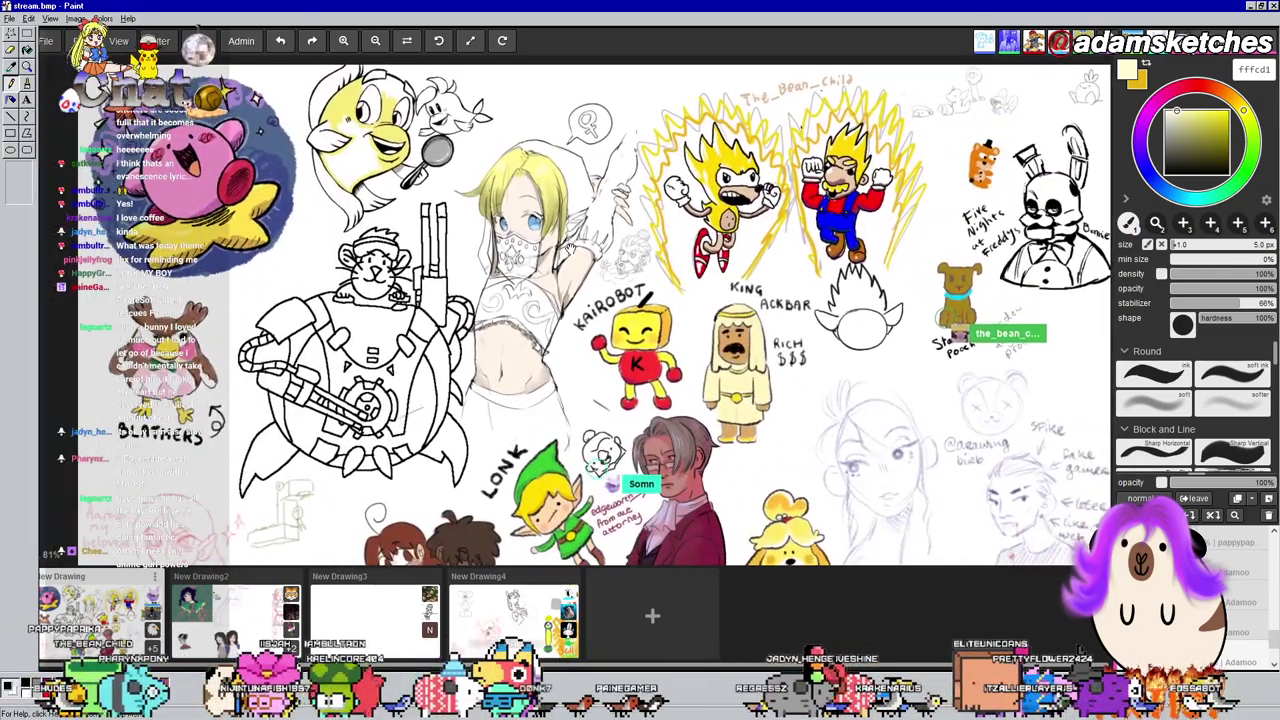
{"action": "scroll", "coordinate": [625, 248], "scroll_direction": "up", "scroll_amount": 4}
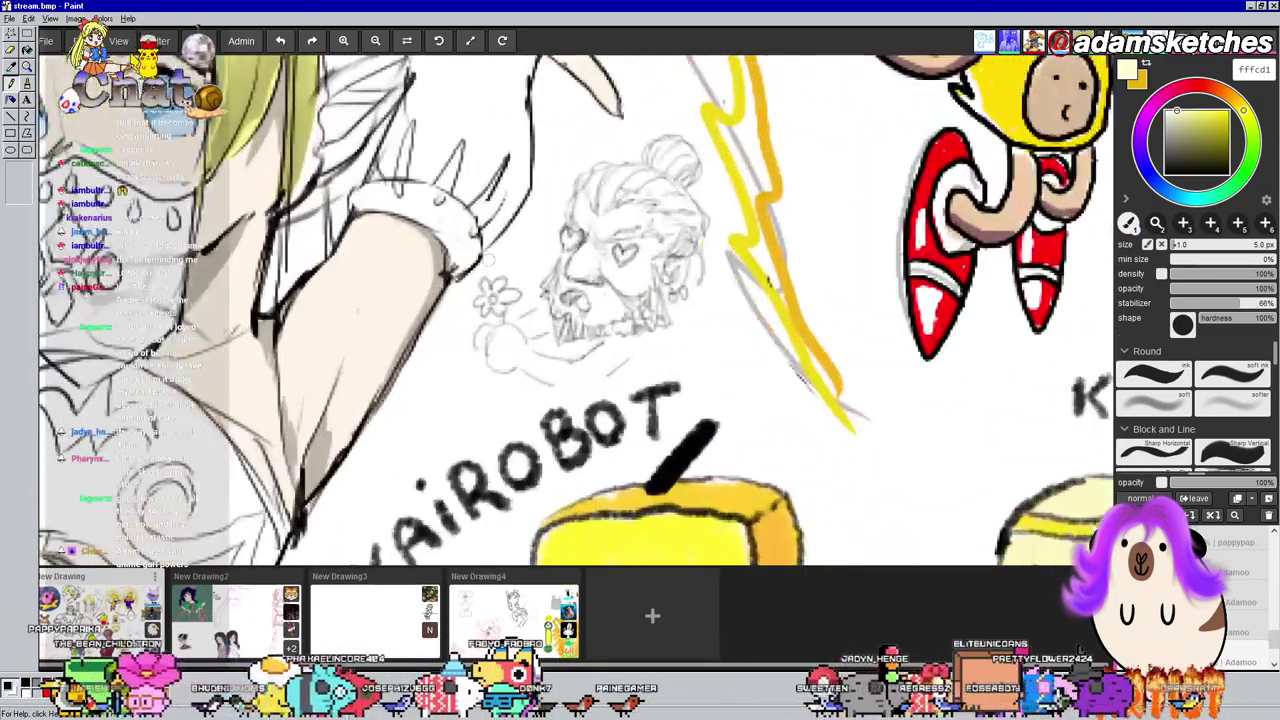
{"action": "scroll", "coordinate": [490, 245], "scroll_direction": "down", "scroll_amount": 2}
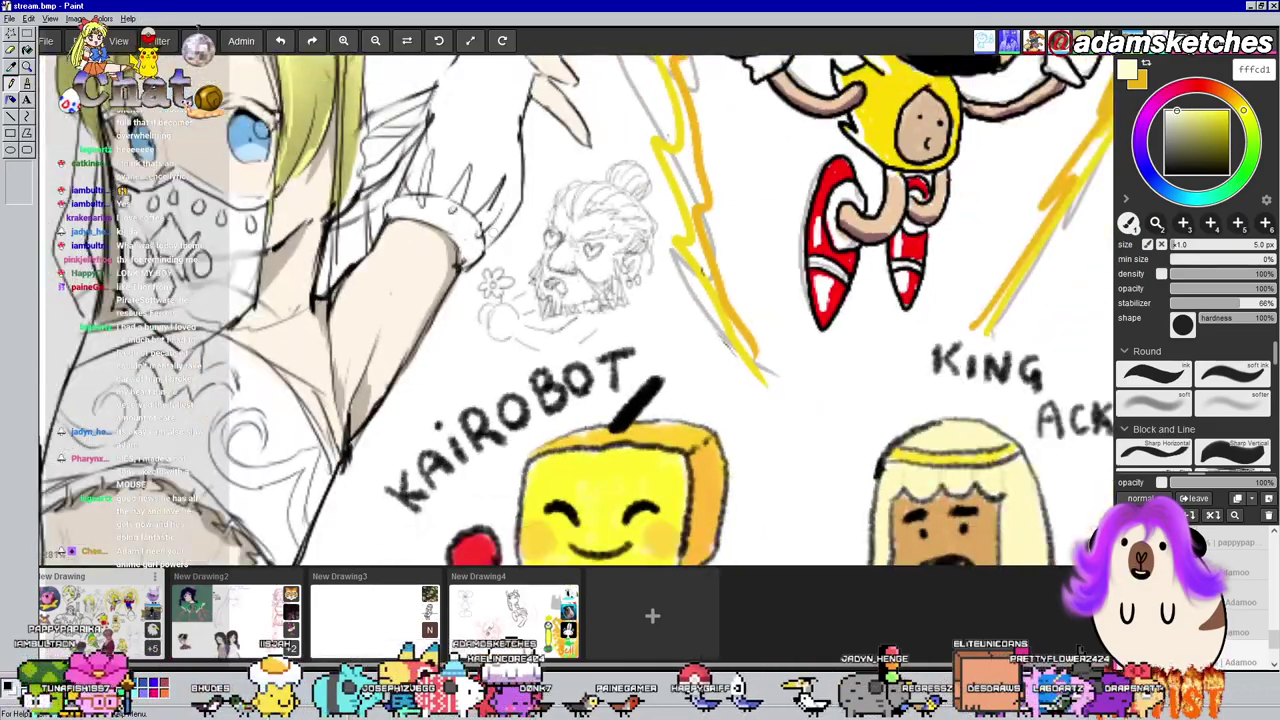
{"action": "scroll", "coordinate": [640, 200], "scroll_direction": "down", "scroll_amount": 3}
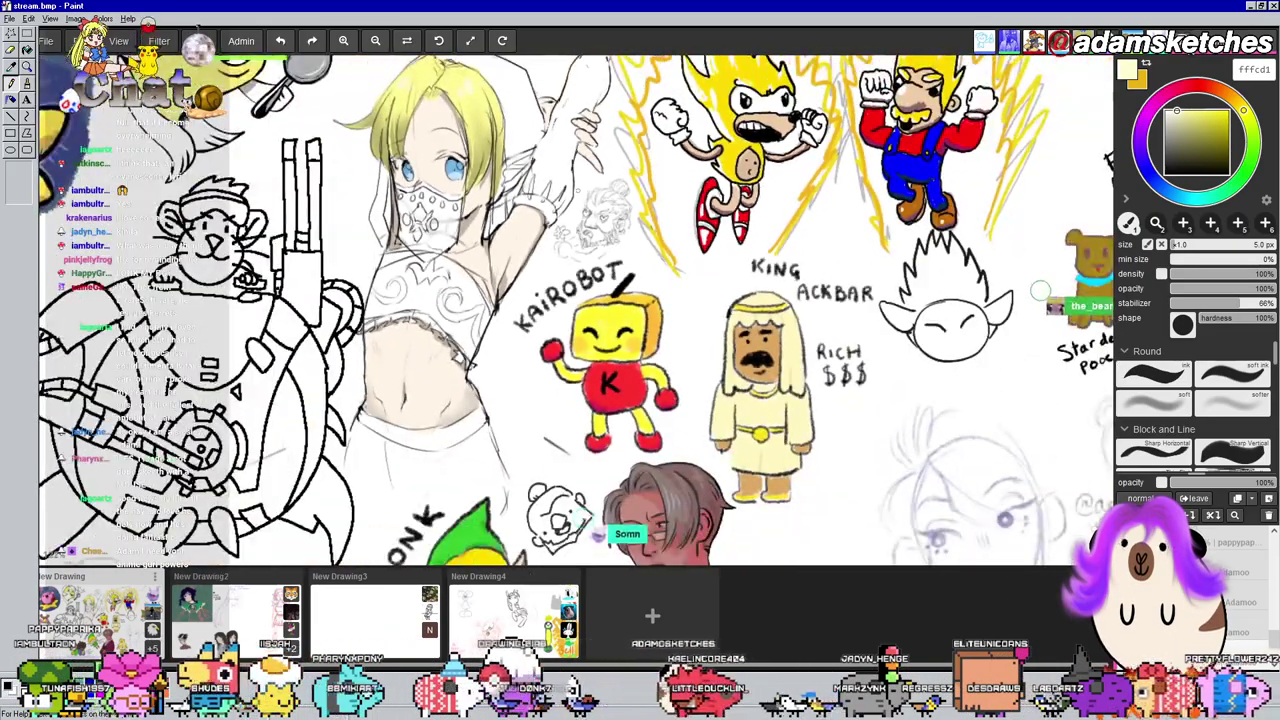
{"action": "left_click_drag", "start_coordinate": [1037, 291], "coordinate": [1098, 308]}
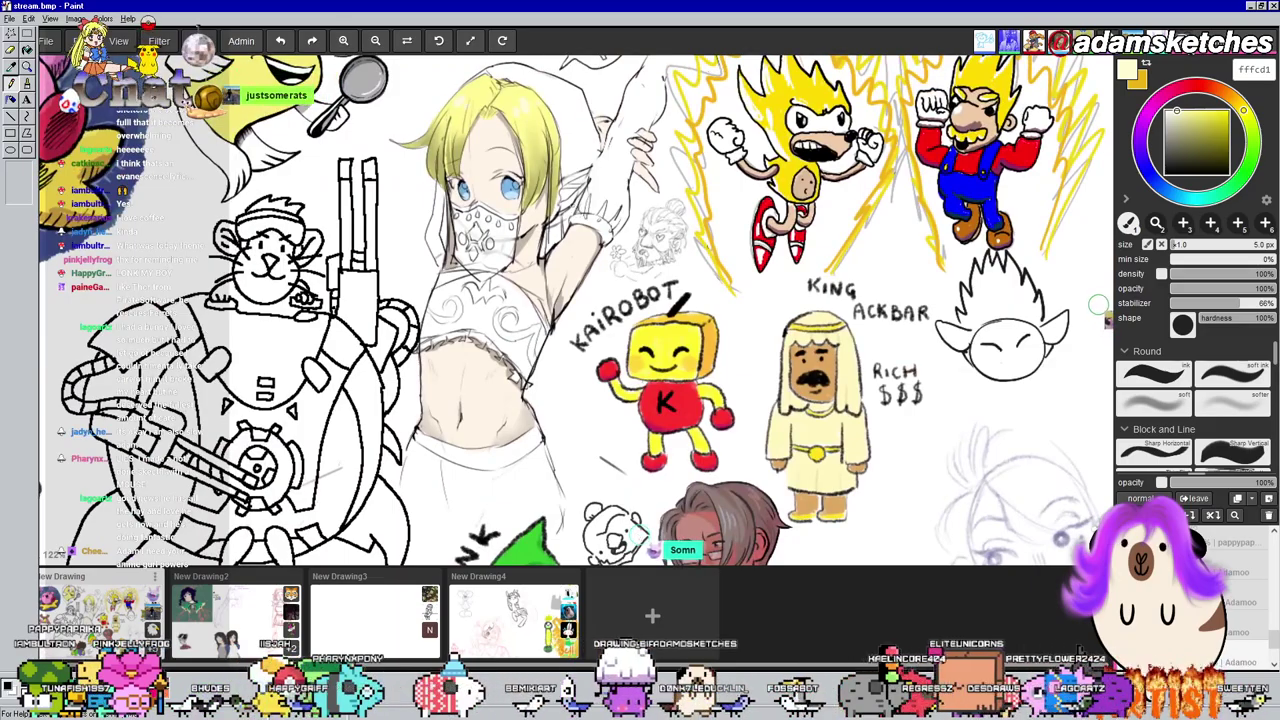
{"action": "scroll", "coordinate": [581, 182], "scroll_direction": "up", "scroll_amount": 2}
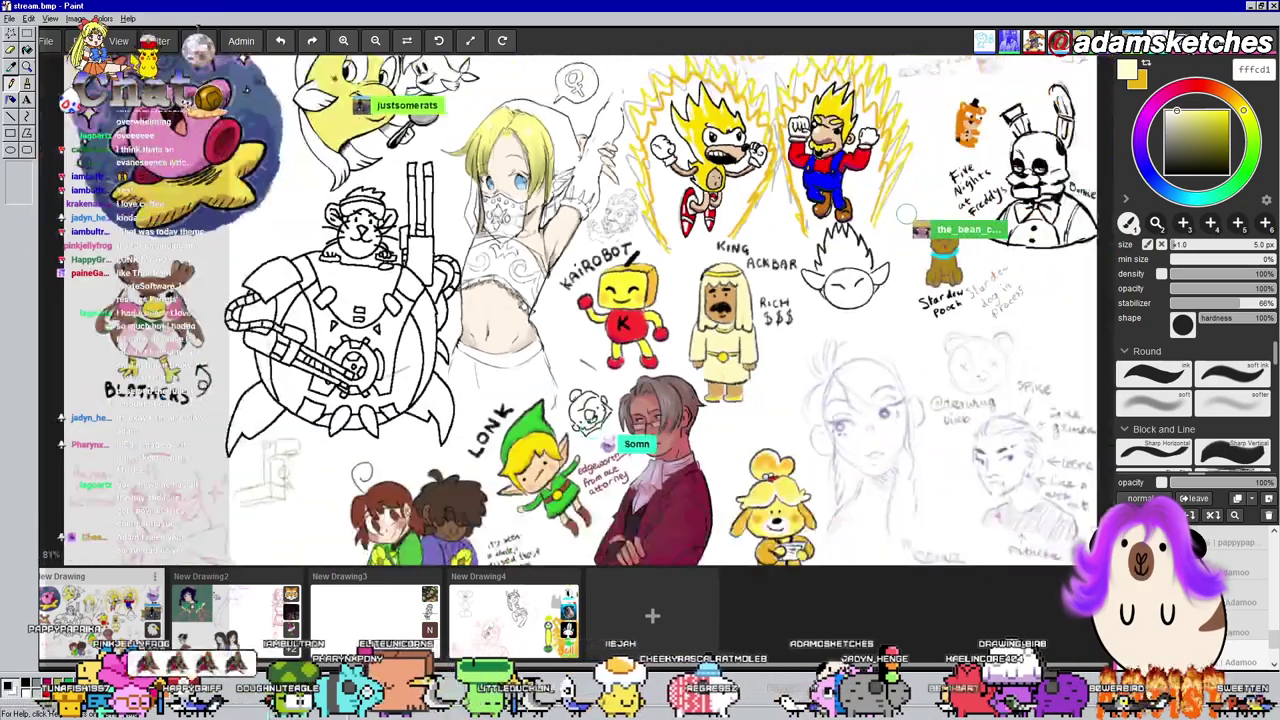
{"action": "scroll", "coordinate": [555, 169], "scroll_direction": "down", "scroll_amount": 2}
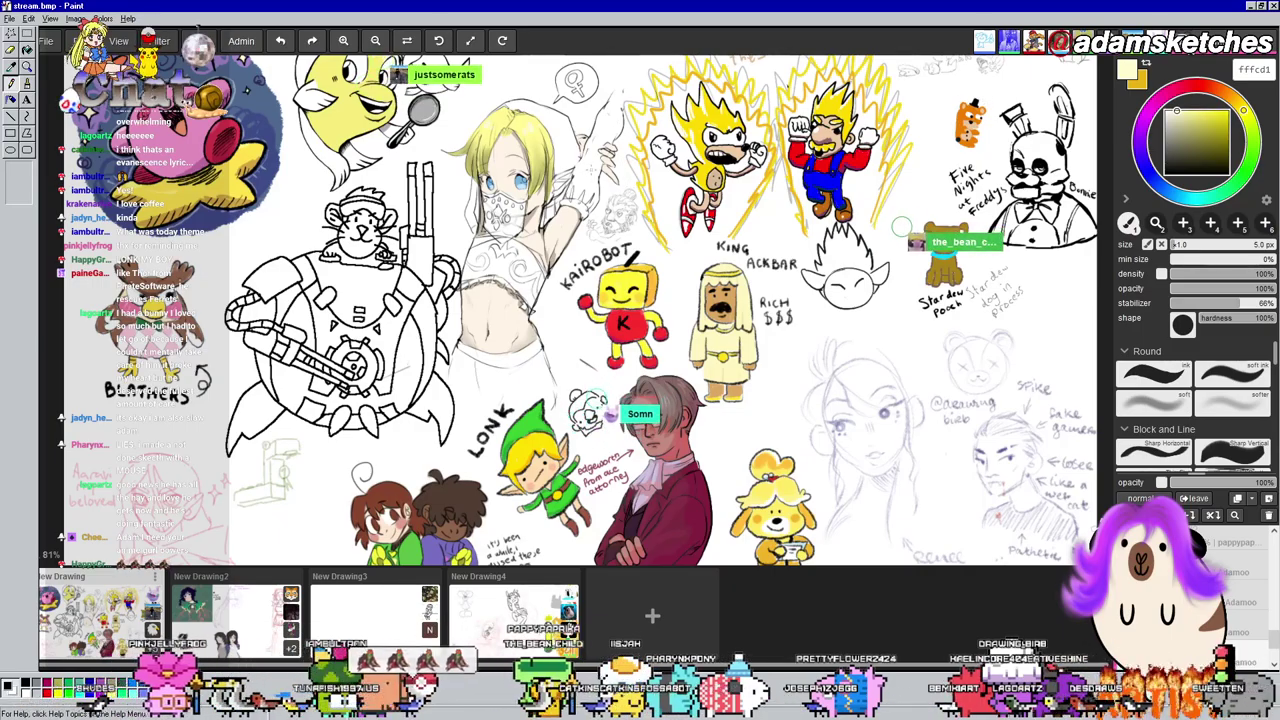
{"action": "scroll", "coordinate": [506, 175], "scroll_direction": "up", "scroll_amount": 9}
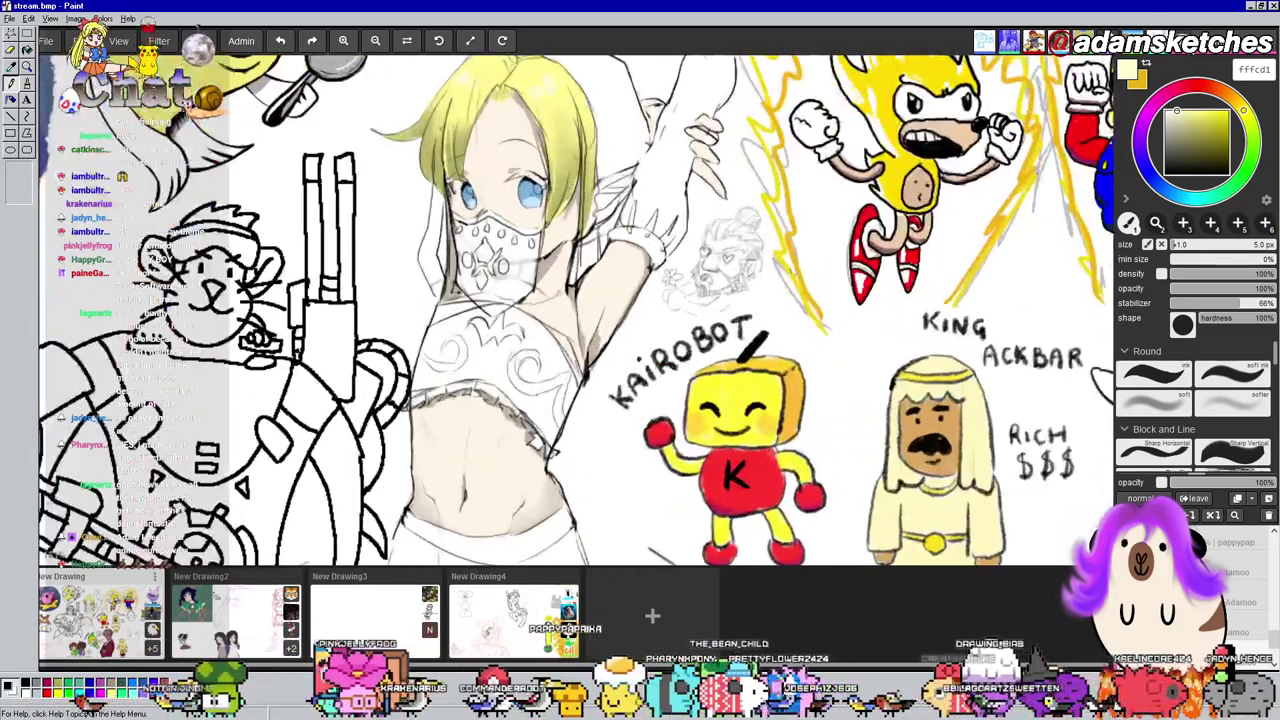
{"action": "left_click_drag", "start_coordinate": [479, 199], "coordinate": [481, 212]}
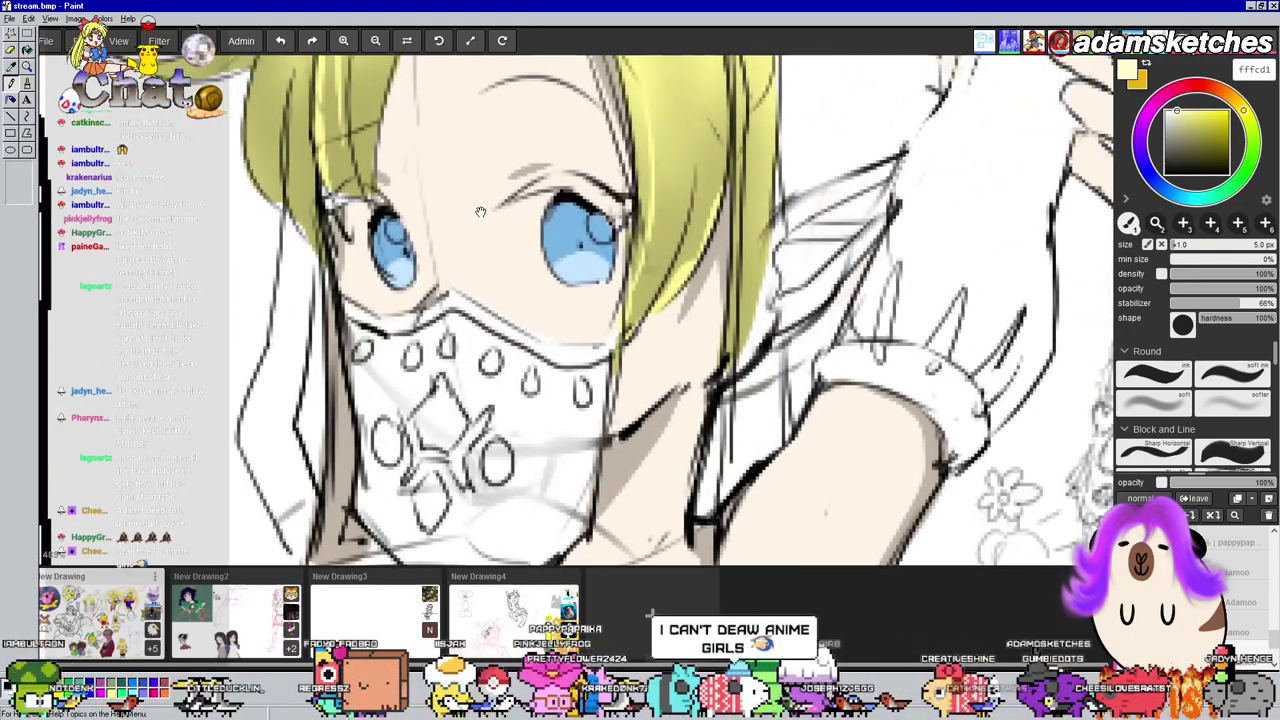
{"action": "scroll", "coordinate": [481, 206], "scroll_direction": "down", "scroll_amount": 5}
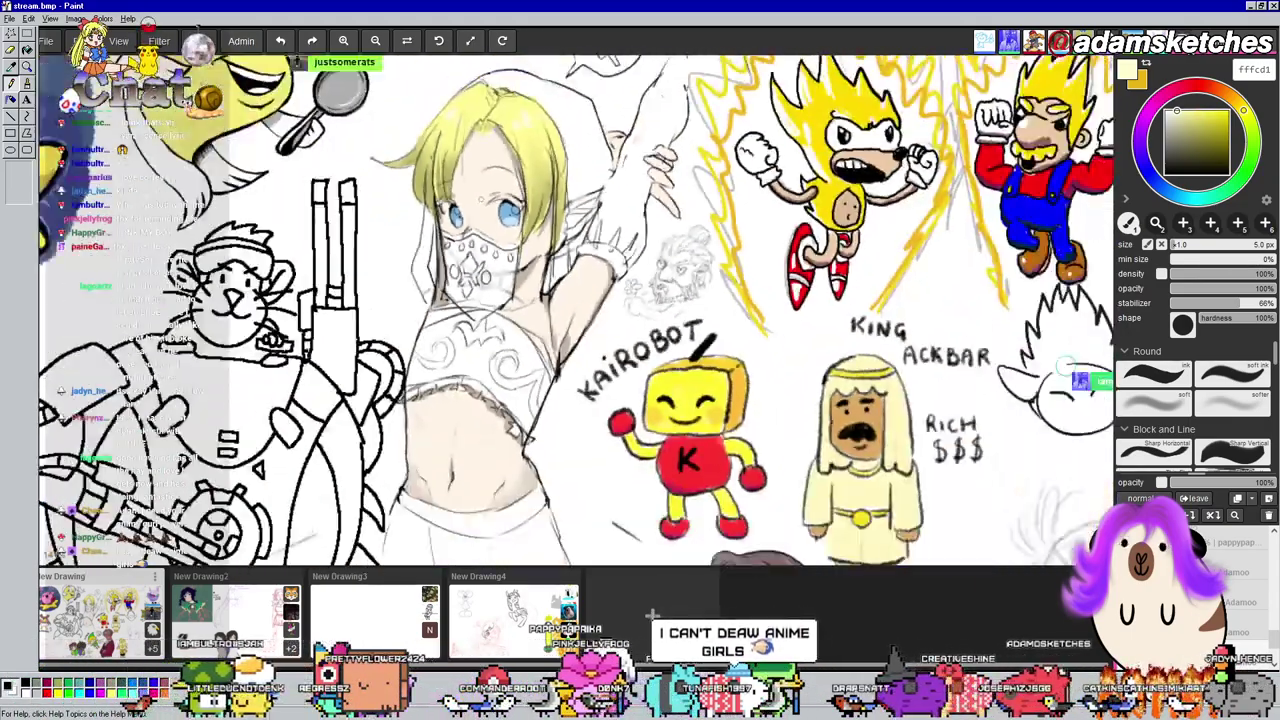
Paint the eye whites and highlights in white ffffff at 3 px and 1 px, and thicken both upper lash lines in black at 1 px
{"action": "scroll", "coordinate": [478, 195], "scroll_direction": "up", "scroll_amount": 5}
{"action": "scroll", "coordinate": [695, 271], "scroll_direction": "down", "scroll_amount": 1}
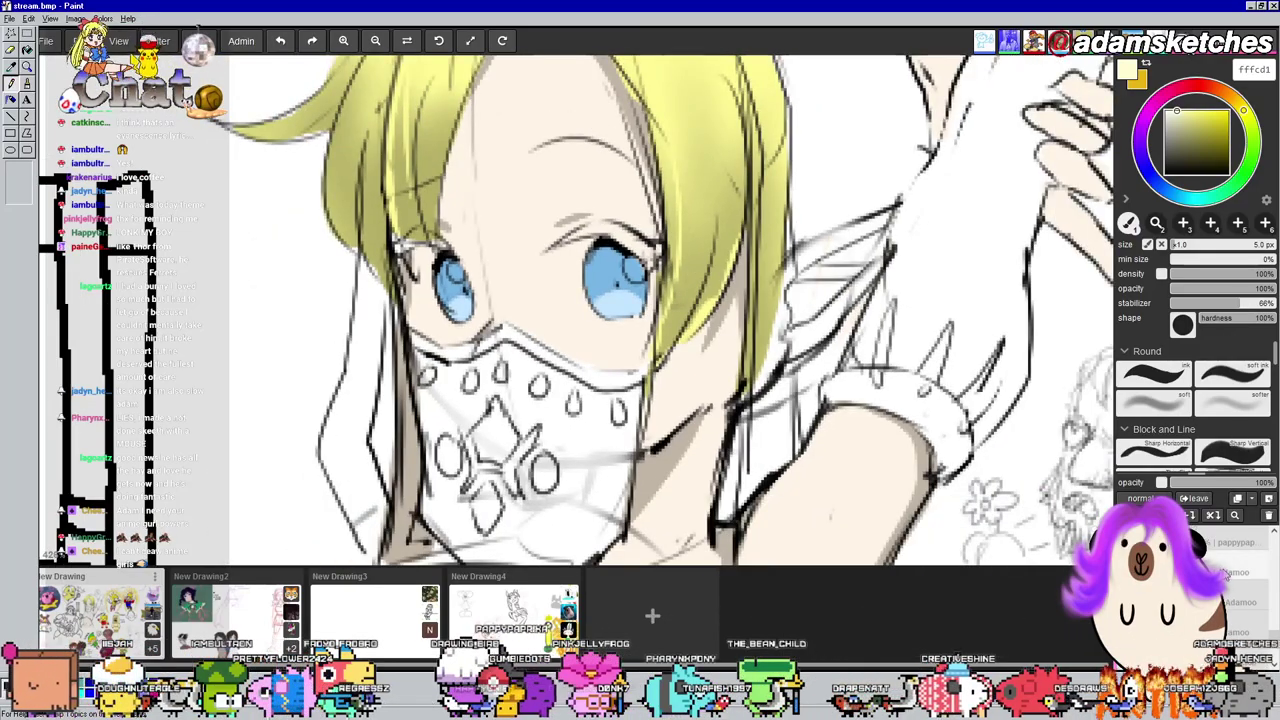
{"action": "left_click_drag", "start_coordinate": [1182, 155], "coordinate": [1163, 113]}
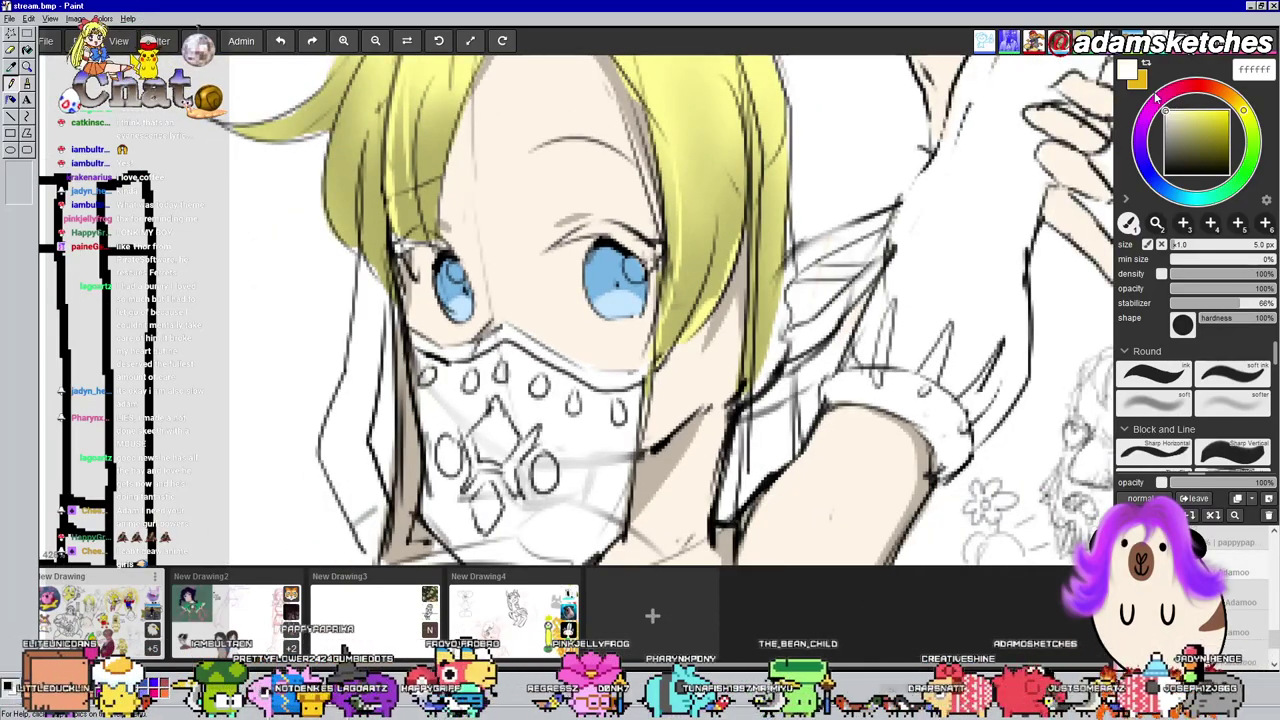
{"action": "left_click", "coordinate": [1172, 248]}
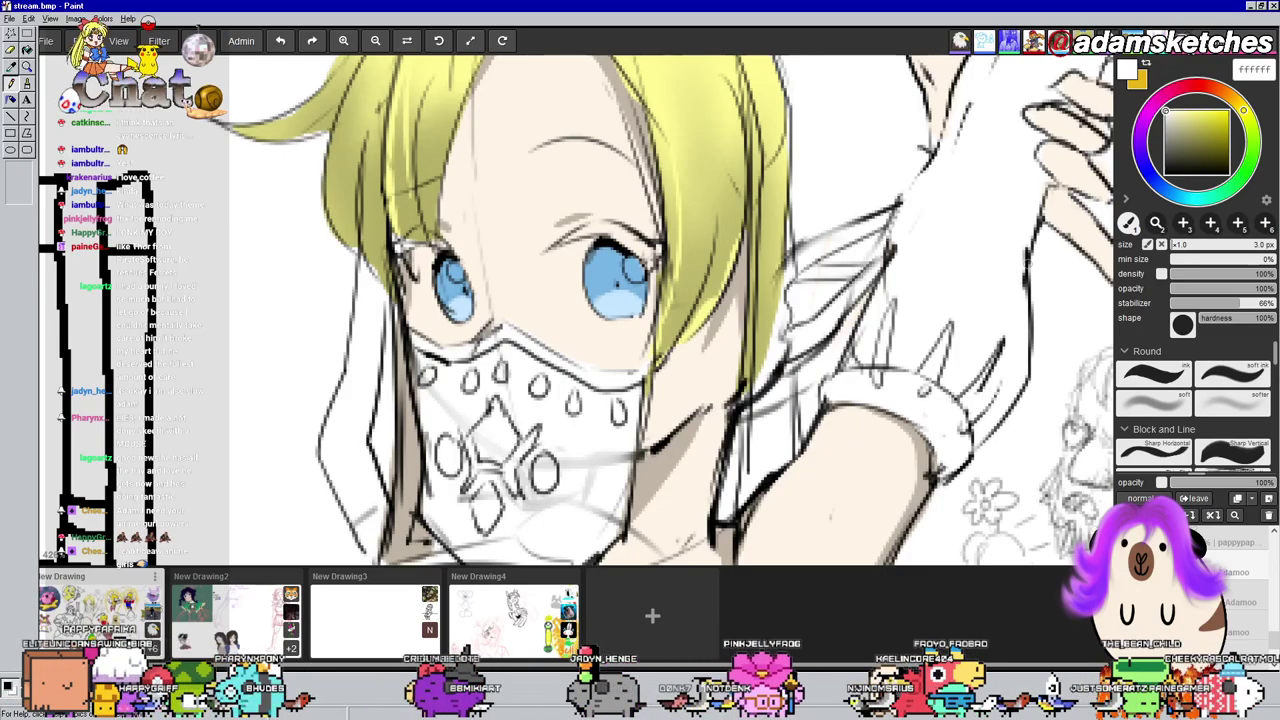
{"action": "mouse_move", "coordinate": [636, 262]}
{"action": "left_mouse_down"}
{"action": "mouse_move", "coordinate": [636, 276]}
{"action": "mouse_move", "coordinate": [628, 262]}
{"action": "left_mouse_up"}
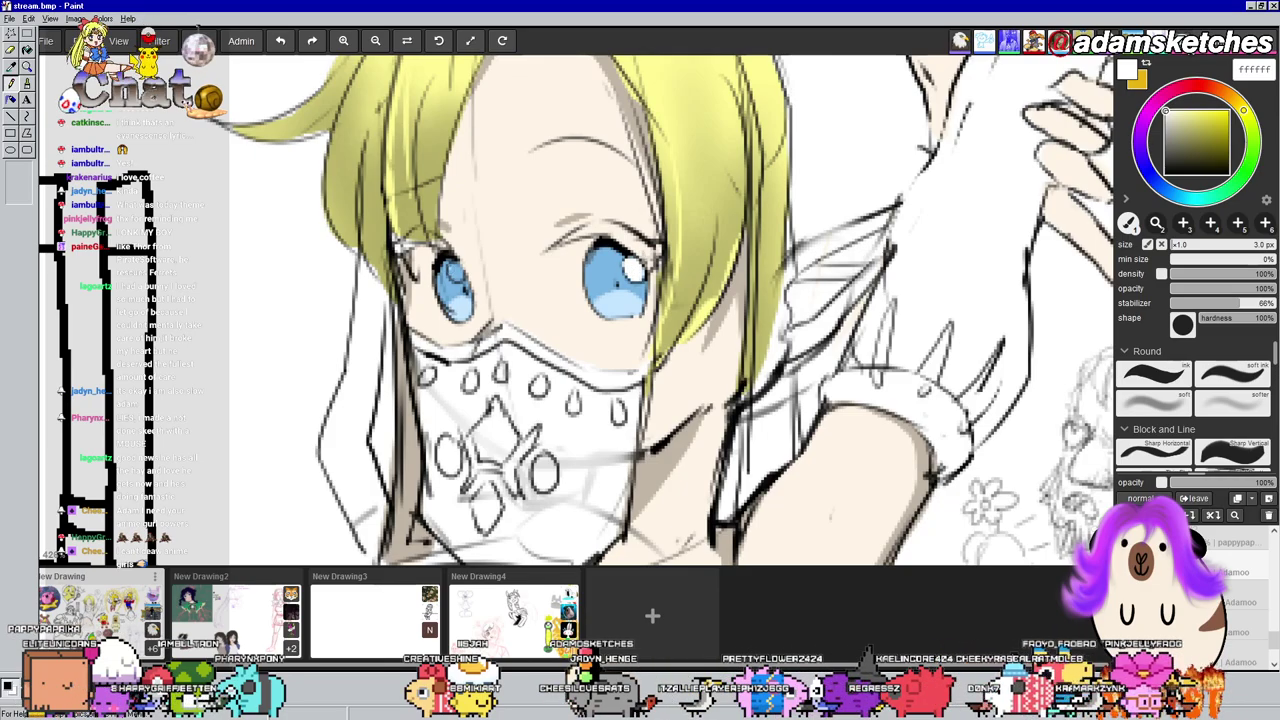
{"action": "left_click_drag", "start_coordinate": [434, 297], "coordinate": [446, 302]}
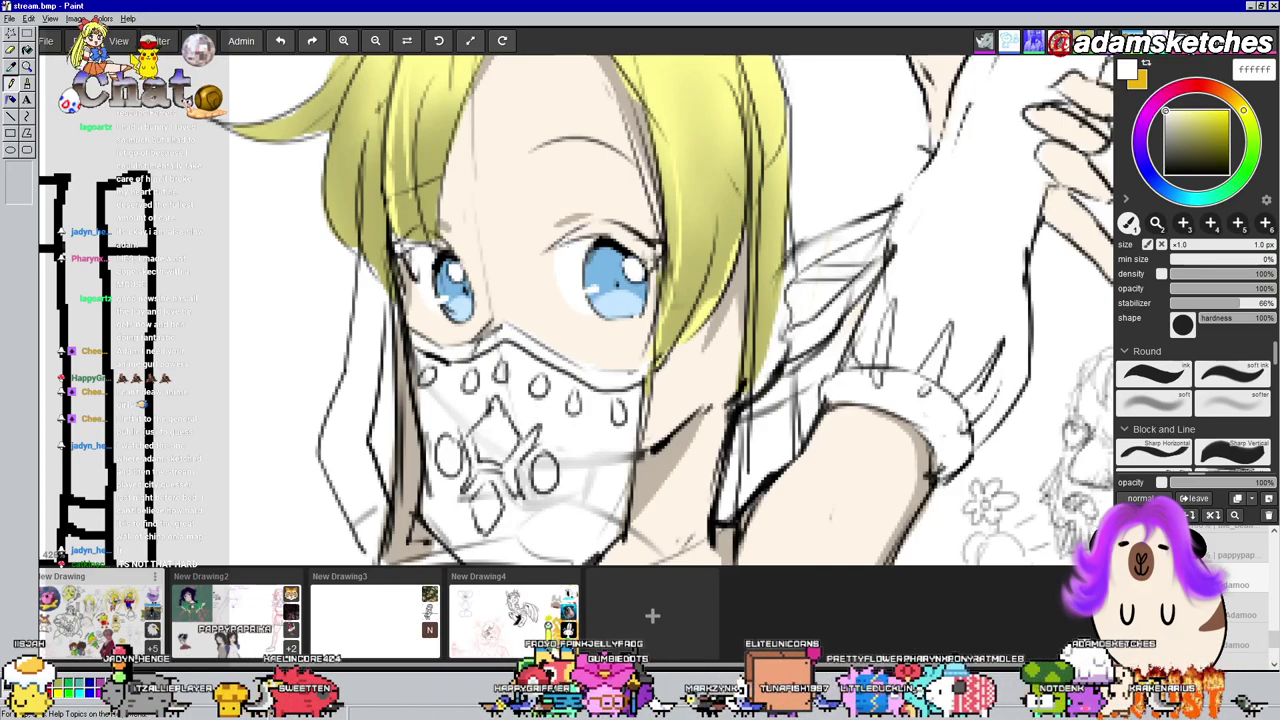
{"action": "left_click", "coordinate": [1168, 174]}
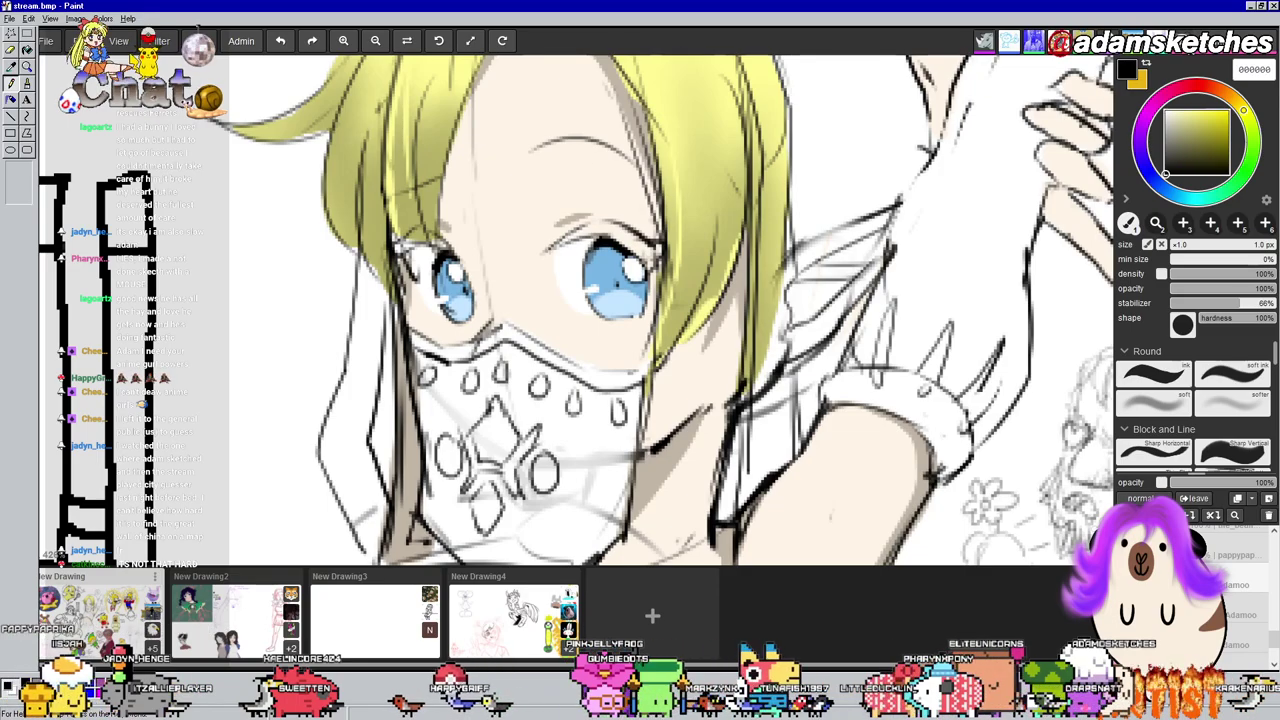
{"action": "mouse_move", "coordinate": [576, 238]}
{"action": "left_mouse_down"}
{"action": "mouse_move", "coordinate": [622, 234]}
{"action": "mouse_move", "coordinate": [656, 272]}
{"action": "left_mouse_up"}
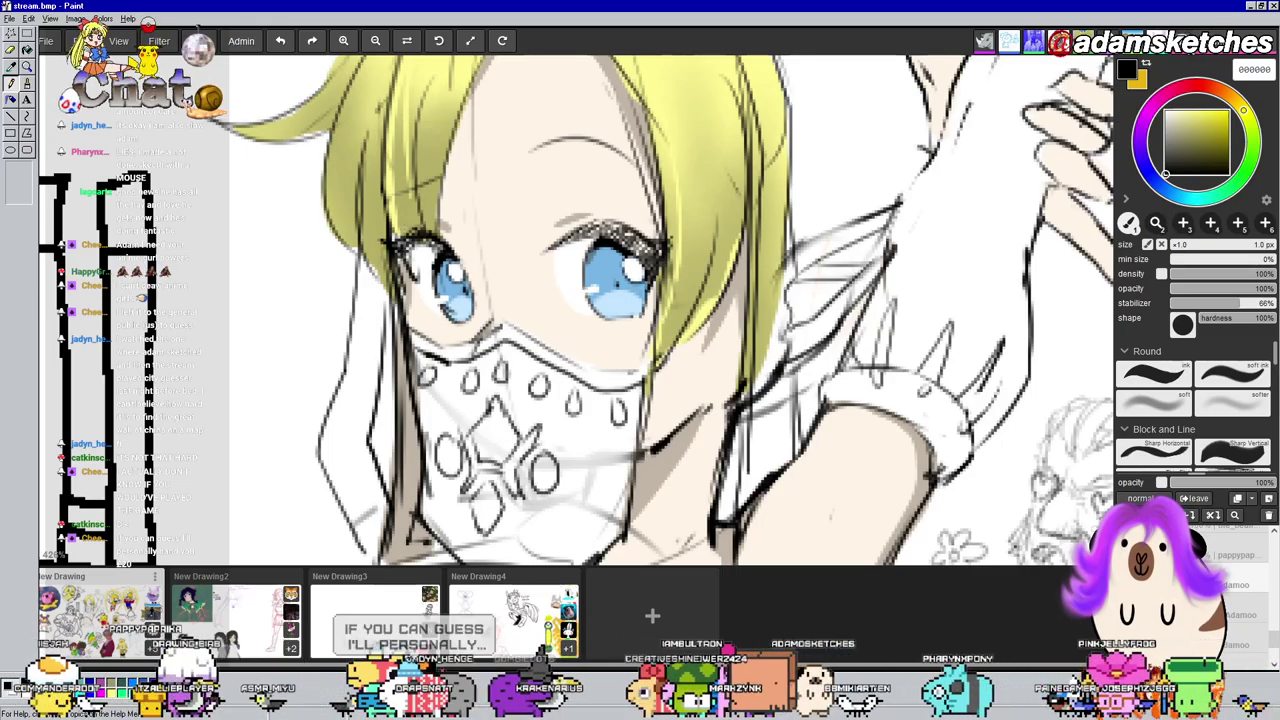
Review the shared canvas as a whole, checking how the veiled figure's face reads among the surrounding drawings
{"action": "scroll", "coordinate": [615, 215], "scroll_direction": "down", "scroll_amount": 10}
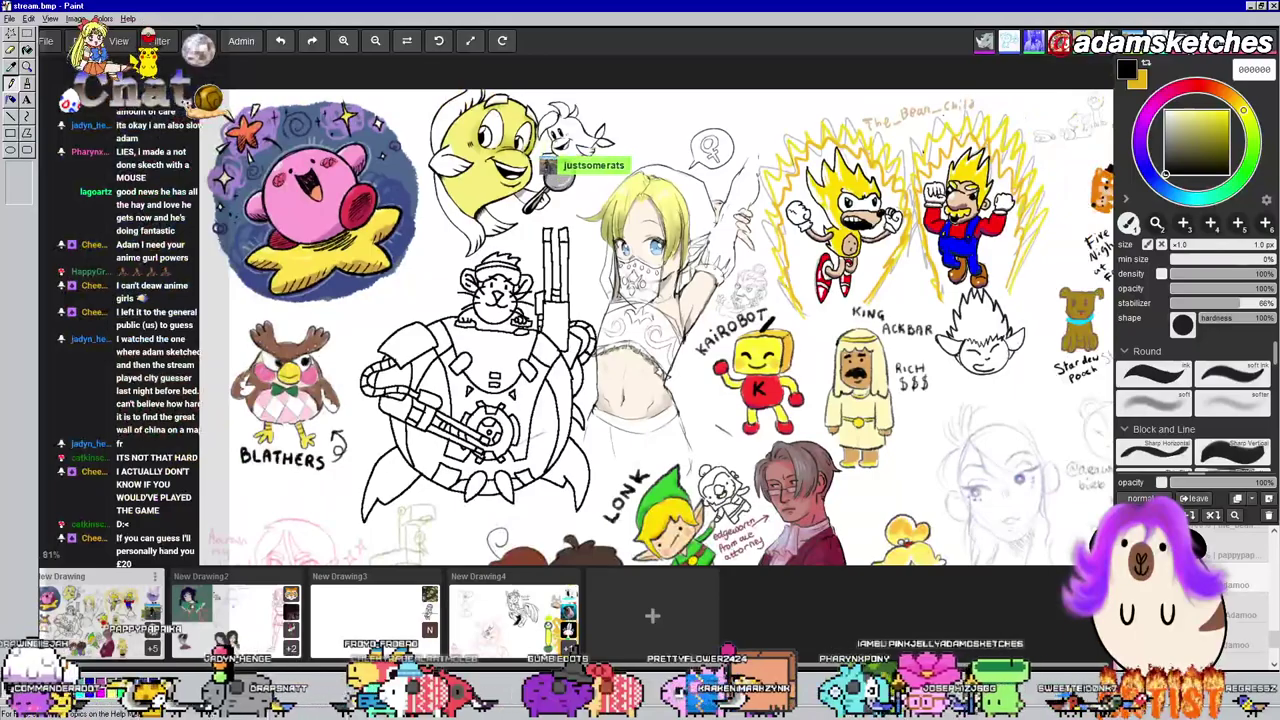
{"action": "scroll", "coordinate": [652, 362], "scroll_direction": "down", "scroll_amount": 2}
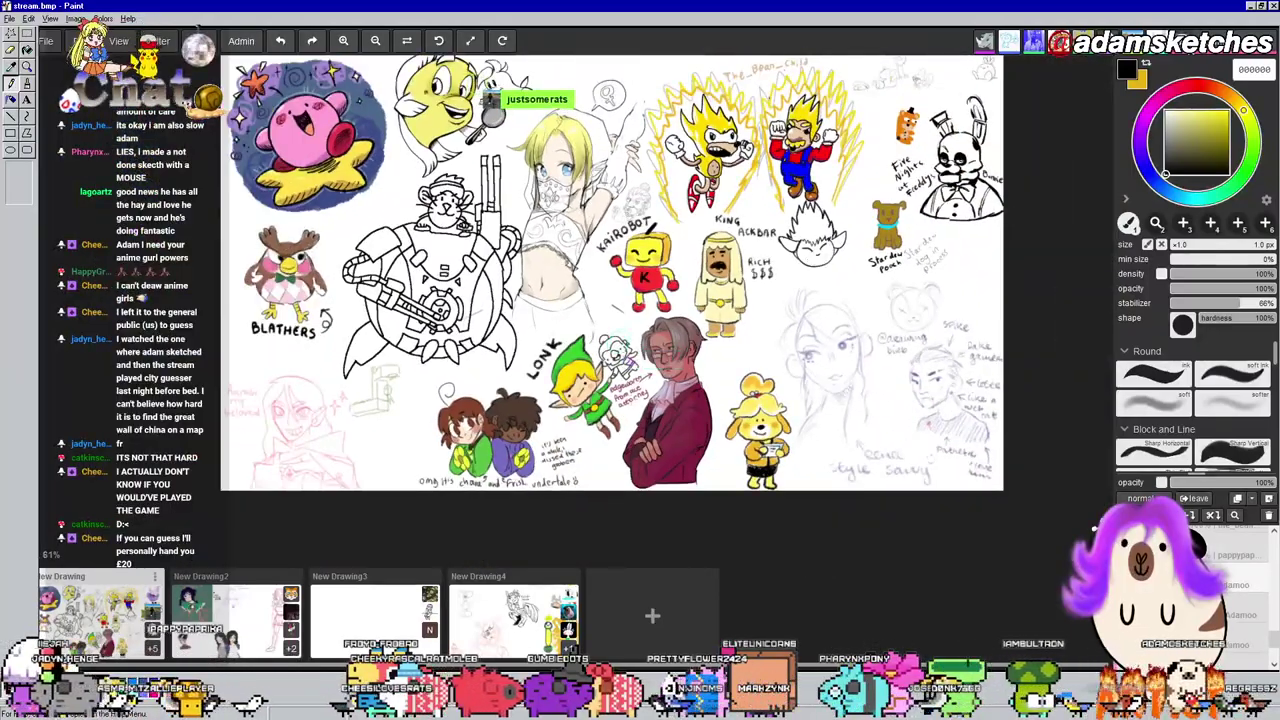
{"action": "scroll", "coordinate": [645, 405], "scroll_direction": "up", "scroll_amount": 5}
{"action": "scroll", "coordinate": [607, 356], "scroll_direction": "down", "scroll_amount": 4}
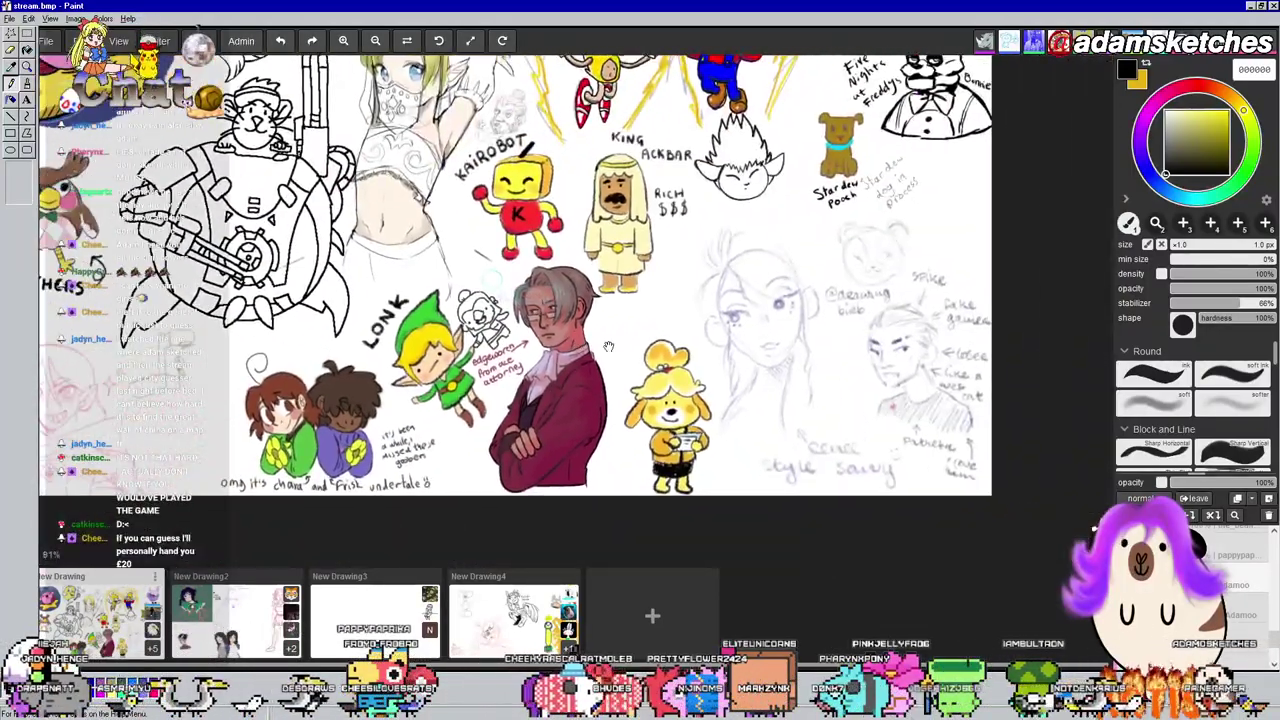
{"action": "left_click_drag", "start_coordinate": [608, 356], "coordinate": [750, 372]}
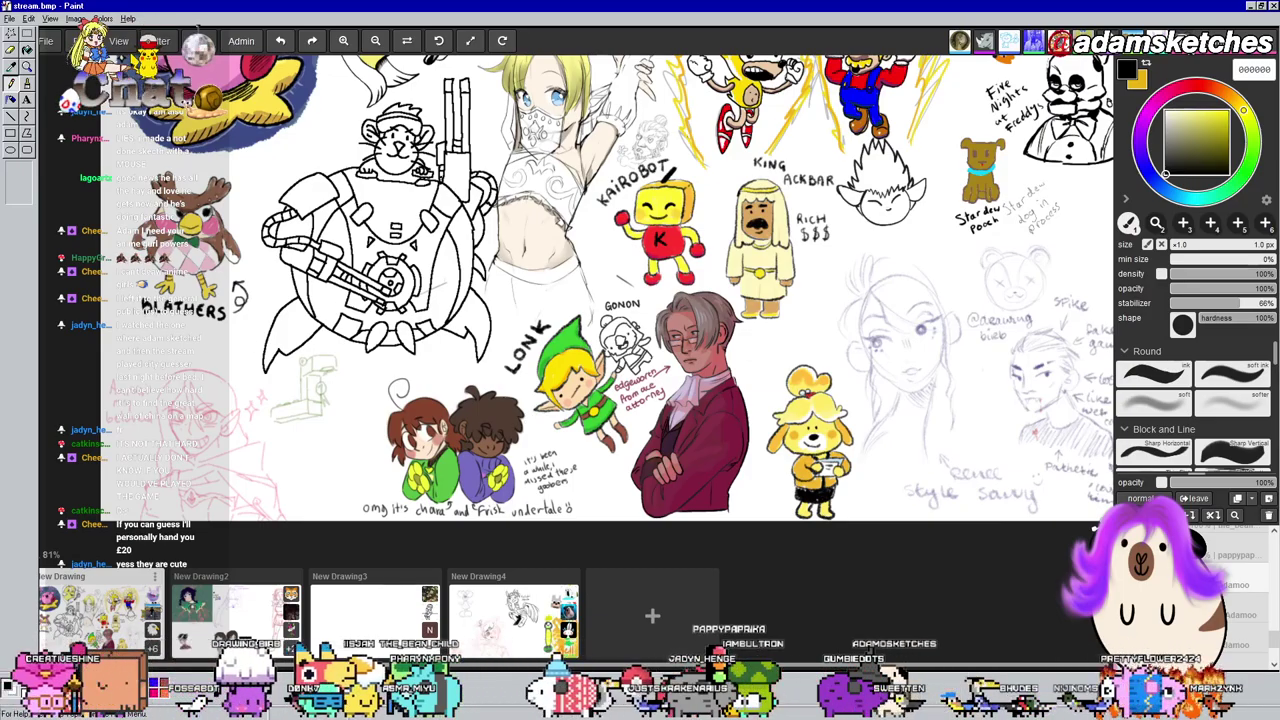
{"action": "scroll", "coordinate": [393, 253], "scroll_direction": "down", "scroll_amount": 2}
{"action": "left_click_drag", "start_coordinate": [393, 253], "coordinate": [346, 311]}
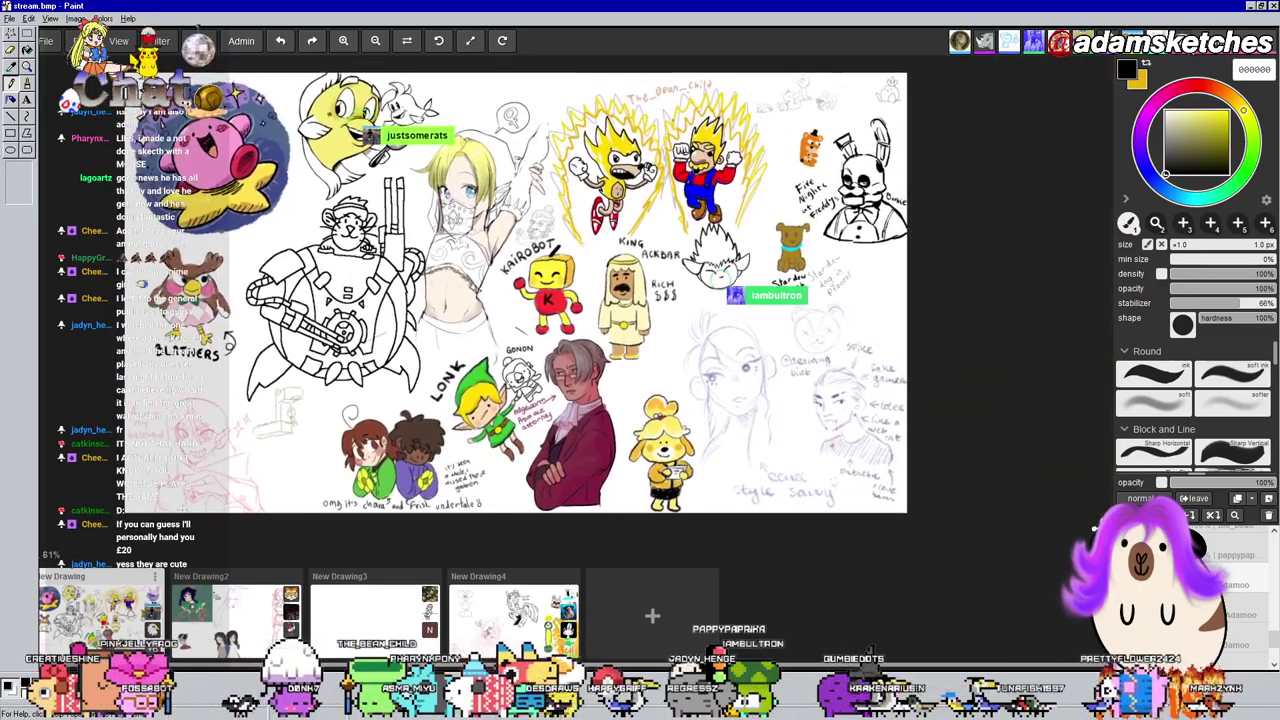
{"action": "scroll", "coordinate": [530, 400], "scroll_direction": "up", "scroll_amount": 4}
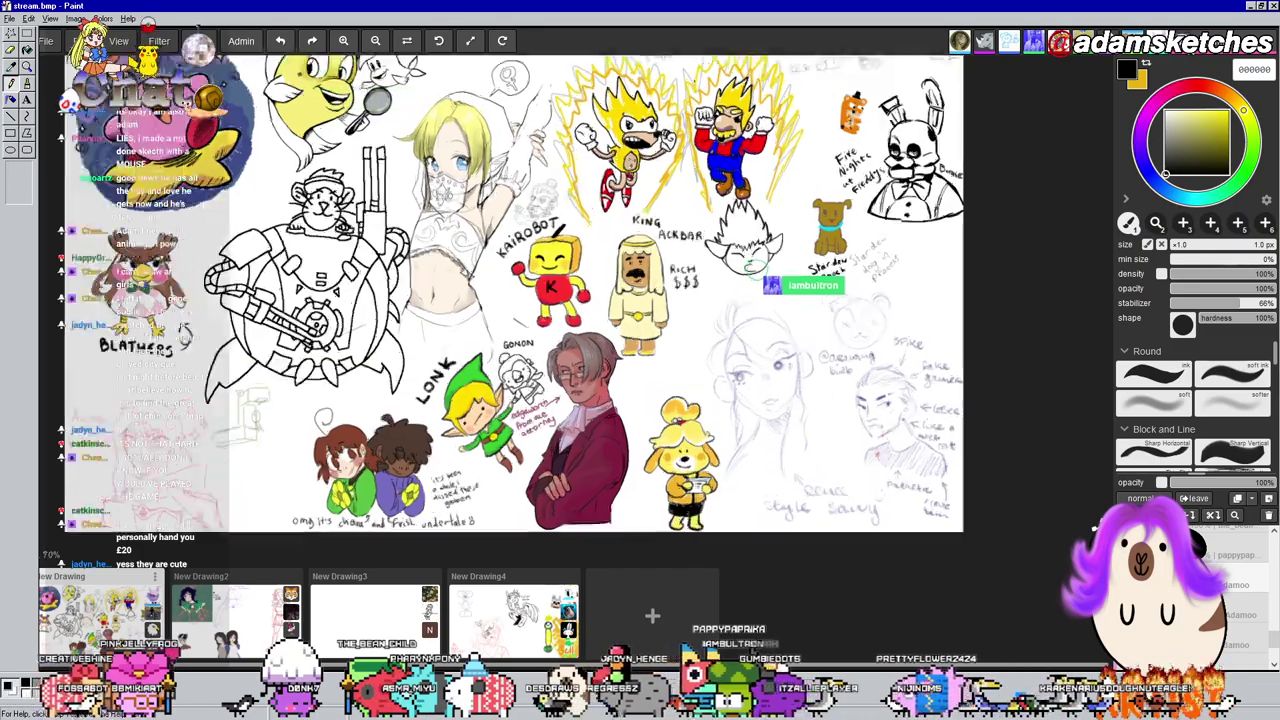
Switch from the first board to New Drawing4 and examine the sad bear and the peace-sign girl sketches up close
{"action": "scroll", "coordinate": [510, 400], "scroll_direction": "down", "scroll_amount": 3}
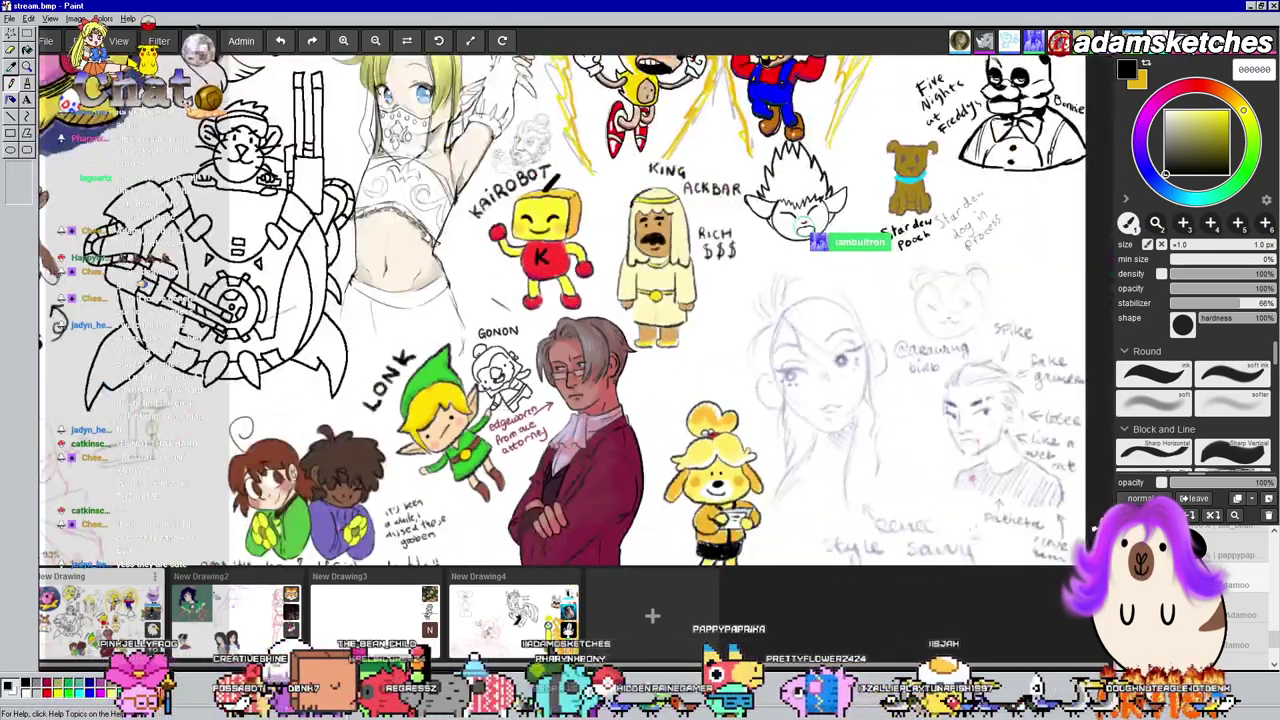
{"action": "scroll", "coordinate": [467, 370], "scroll_direction": "down", "scroll_amount": 2}
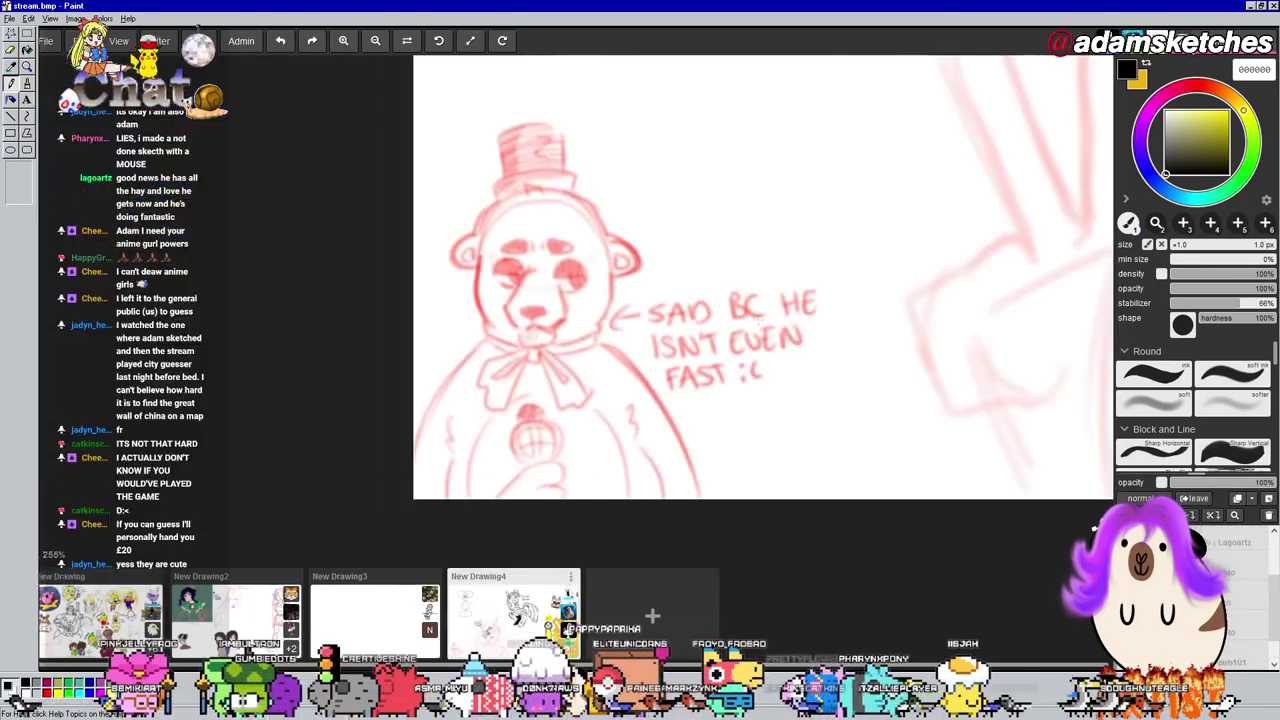
{"action": "scroll", "coordinate": [771, 266], "scroll_direction": "down", "scroll_amount": 3}
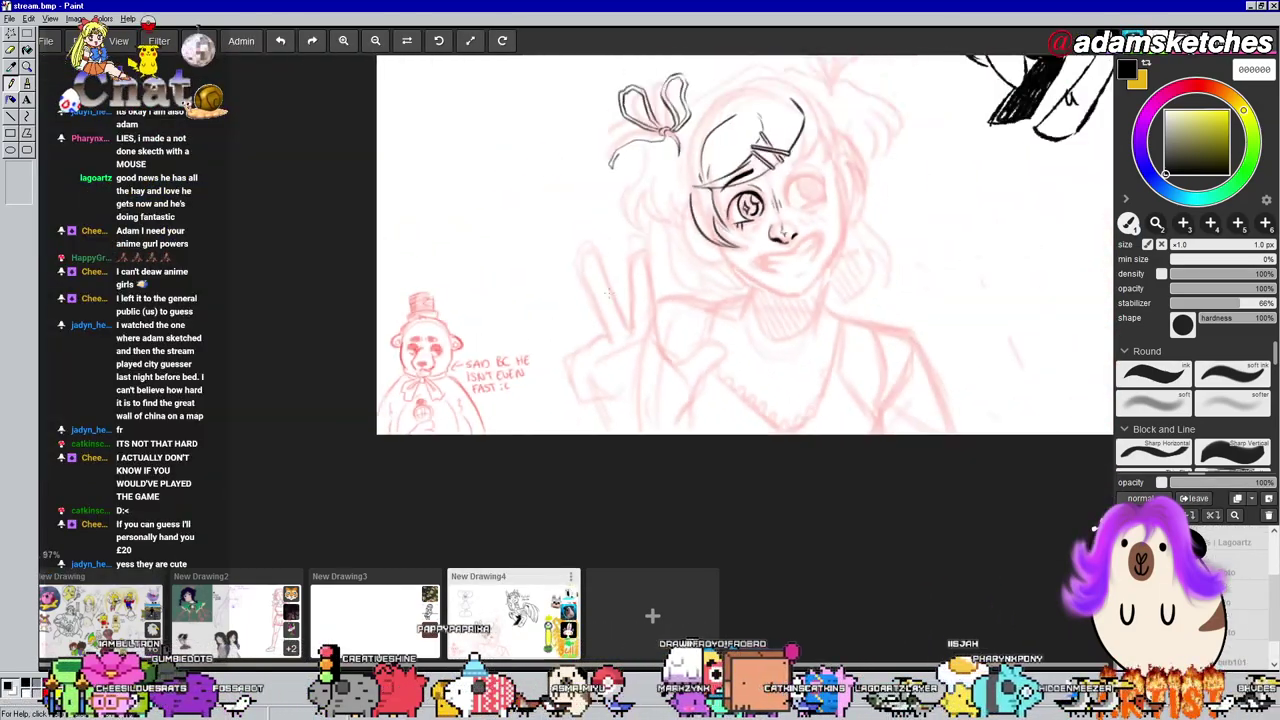
{"action": "scroll", "coordinate": [609, 293], "scroll_direction": "down", "scroll_amount": 1}
{"action": "left_click_drag", "start_coordinate": [609, 293], "coordinate": [439, 383]}
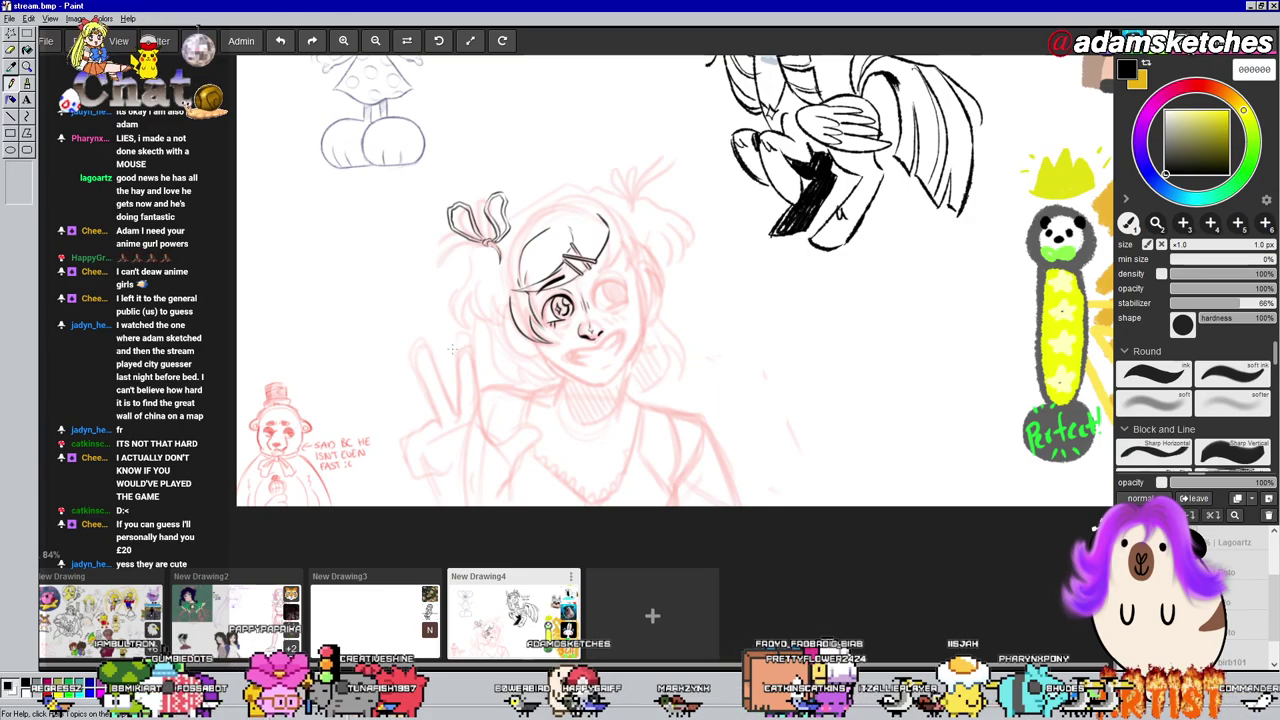
{"action": "scroll", "coordinate": [454, 327], "scroll_direction": "up", "scroll_amount": 2}
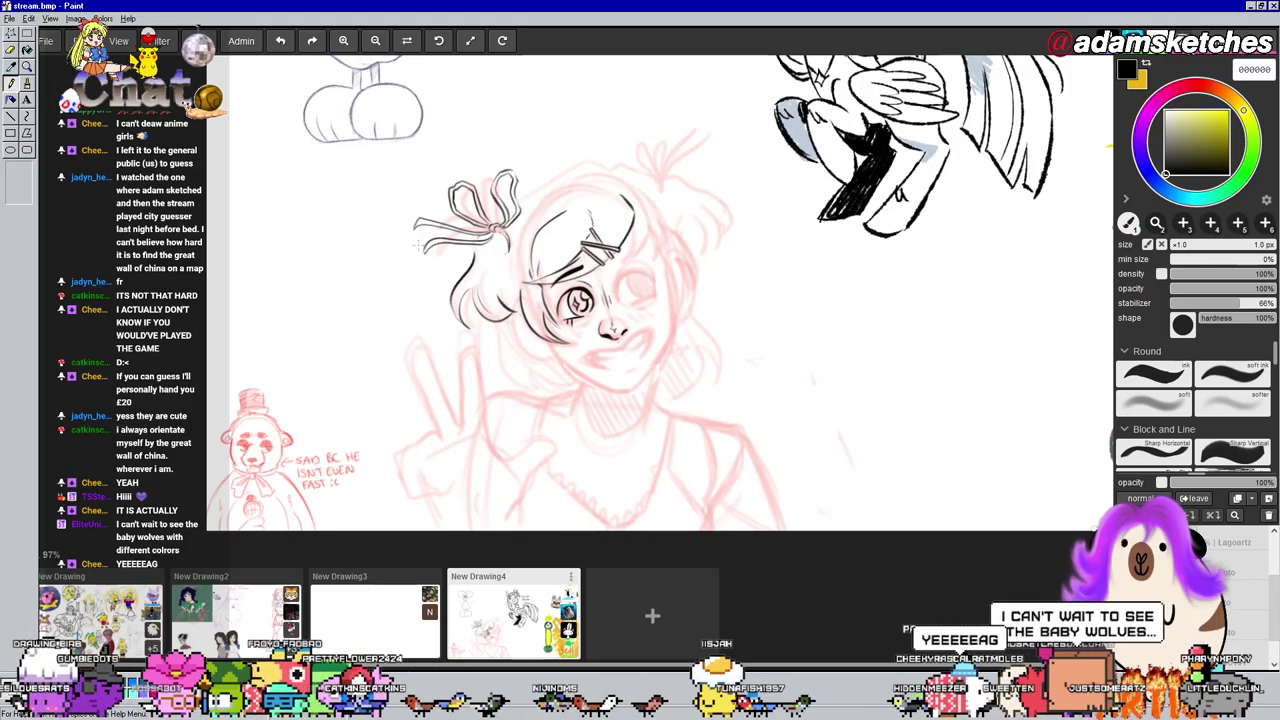
{"action": "key", "text": "h"}
{"action": "key", "text": "h"}
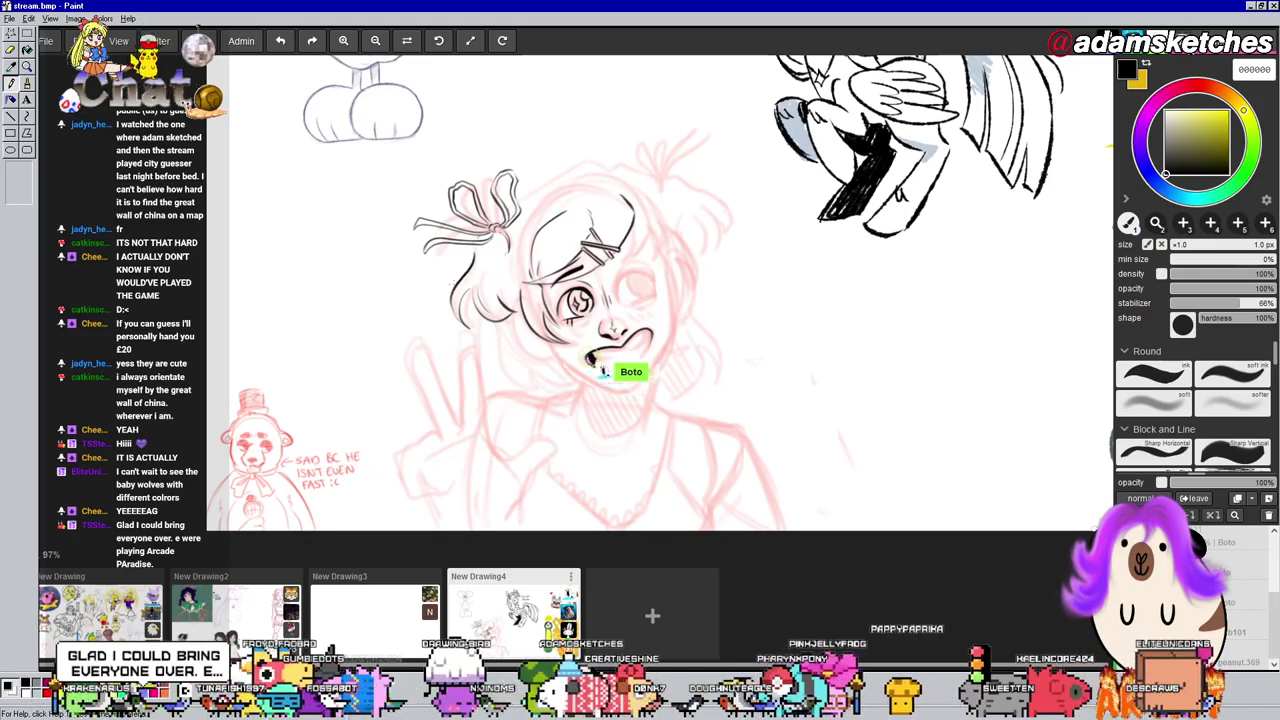
Examine the Twilight Sparkle pony, the wolf and dog, and the Just Dance drawings on New Drawing4
{"action": "scroll", "coordinate": [440, 300], "scroll_direction": "down", "scroll_amount": 2}
{"action": "mouse_move", "coordinate": [532, 198]}
{"action": "left_mouse_down"}
{"action": "mouse_move", "coordinate": [423, 330]}
{"action": "mouse_move", "coordinate": [330, 352]}
{"action": "left_mouse_up"}
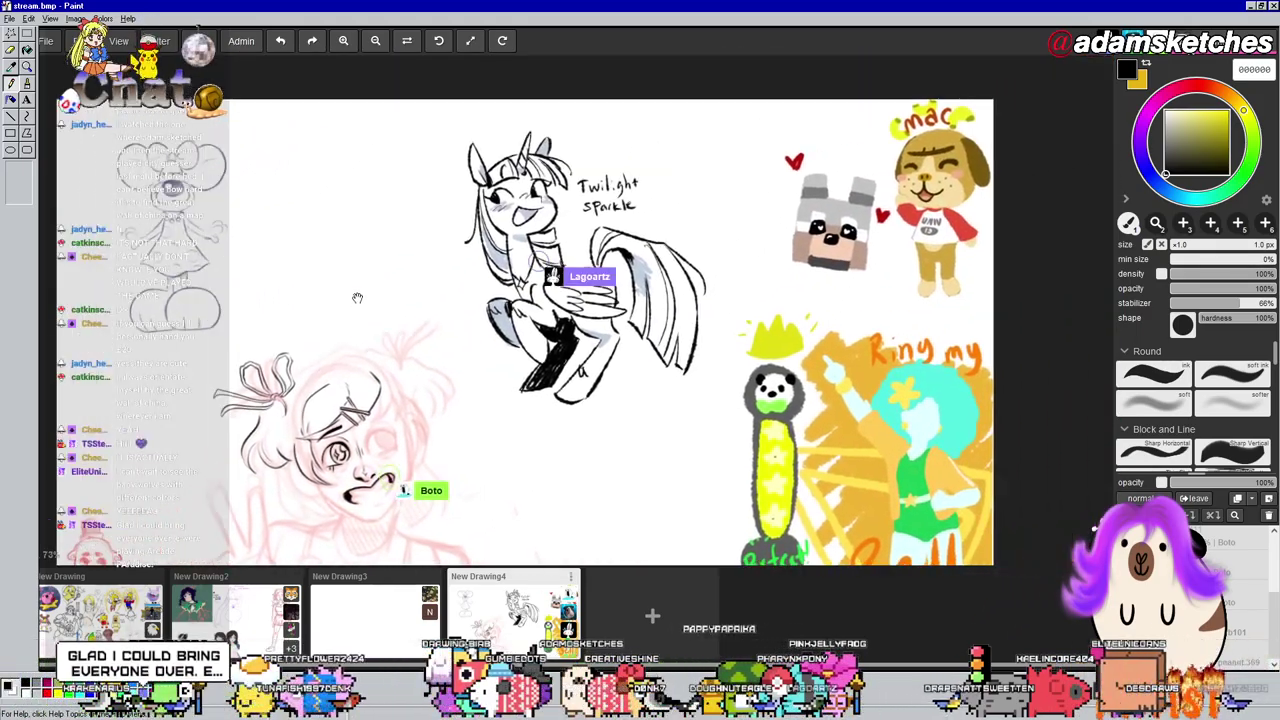
{"action": "scroll", "coordinate": [364, 282], "scroll_direction": "up", "scroll_amount": 3}
{"action": "mouse_move", "coordinate": [343, 268]}
{"action": "left_mouse_down"}
{"action": "mouse_move", "coordinate": [193, 284]}
{"action": "mouse_move", "coordinate": [212, 284]}
{"action": "left_mouse_up"}
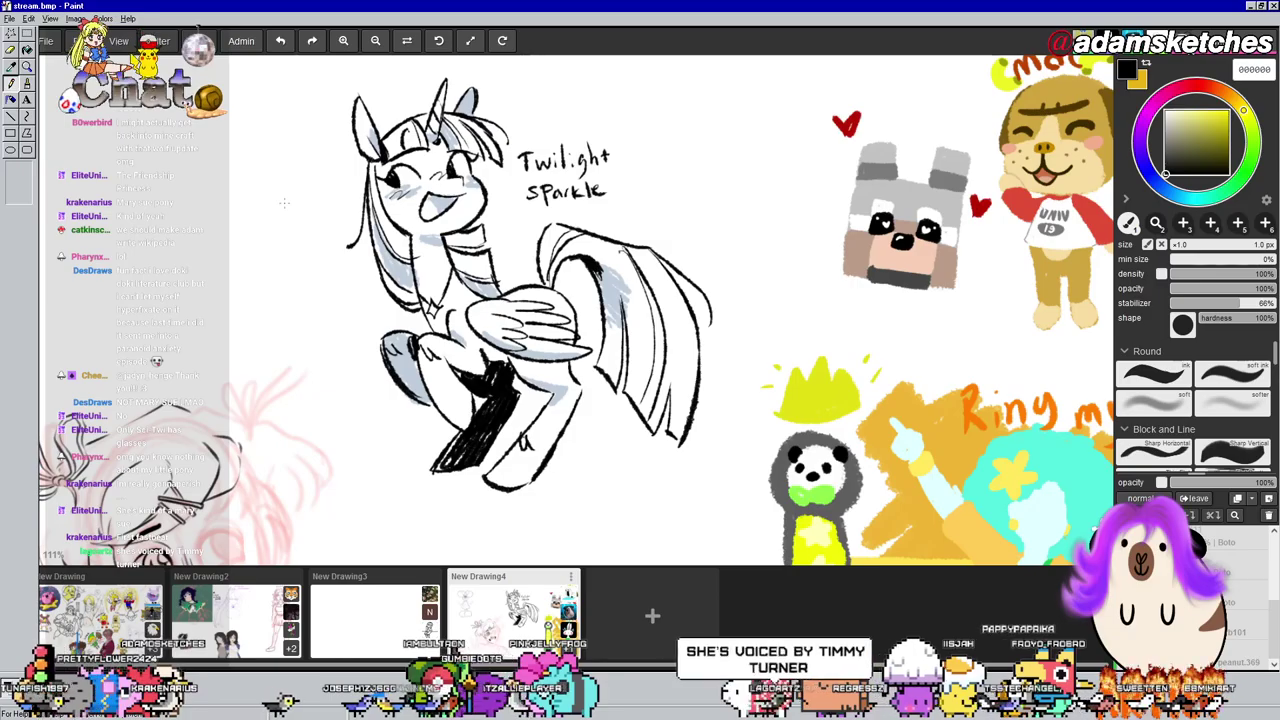
{"action": "scroll", "coordinate": [351, 267], "scroll_direction": "down", "scroll_amount": 3}
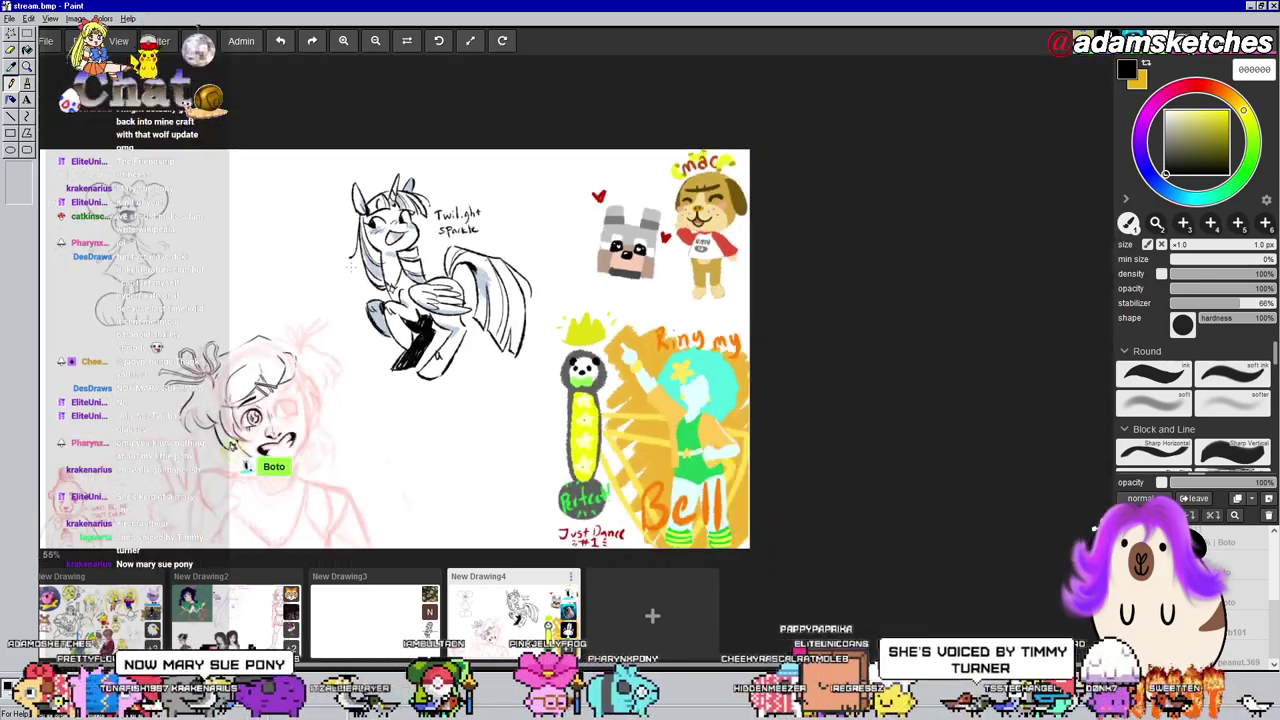
{"action": "left_click_drag", "start_coordinate": [663, 412], "coordinate": [589, 290]}
{"action": "scroll", "coordinate": [600, 311], "scroll_direction": "up", "scroll_amount": 3}
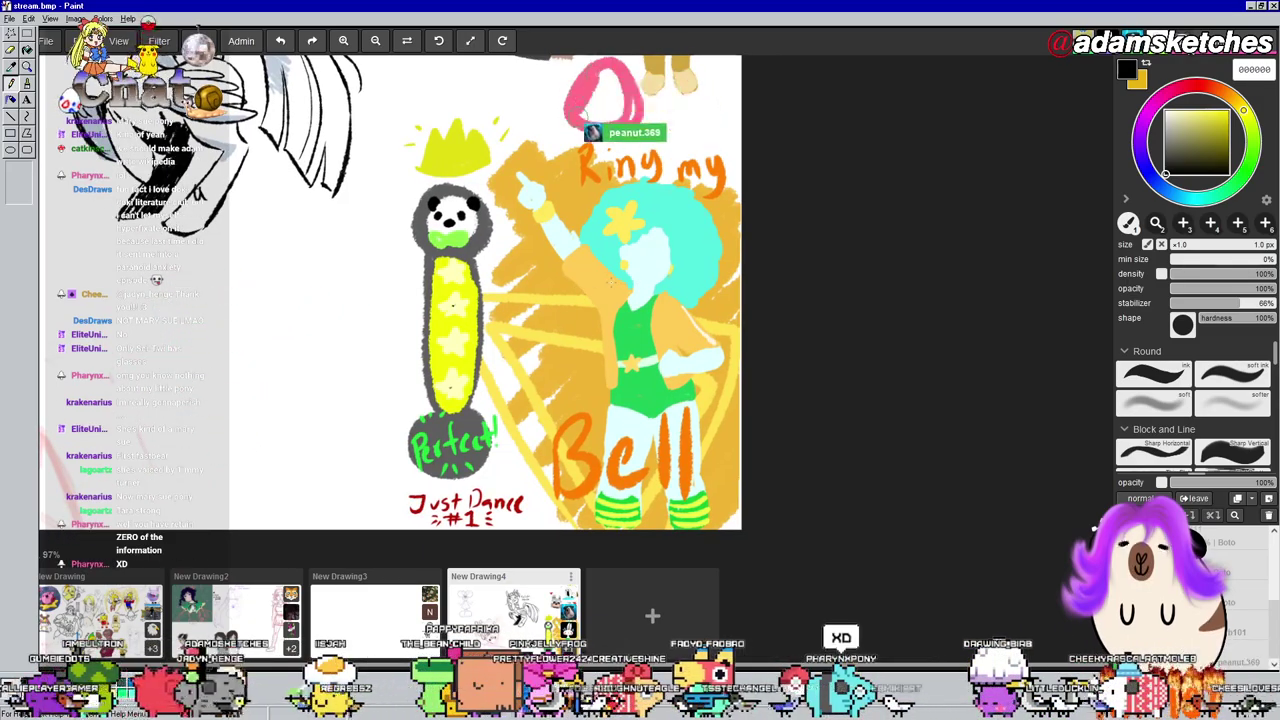
{"action": "scroll", "coordinate": [585, 268], "scroll_direction": "down", "scroll_amount": 5}
{"action": "left_click_drag", "start_coordinate": [479, 254], "coordinate": [528, 262]}
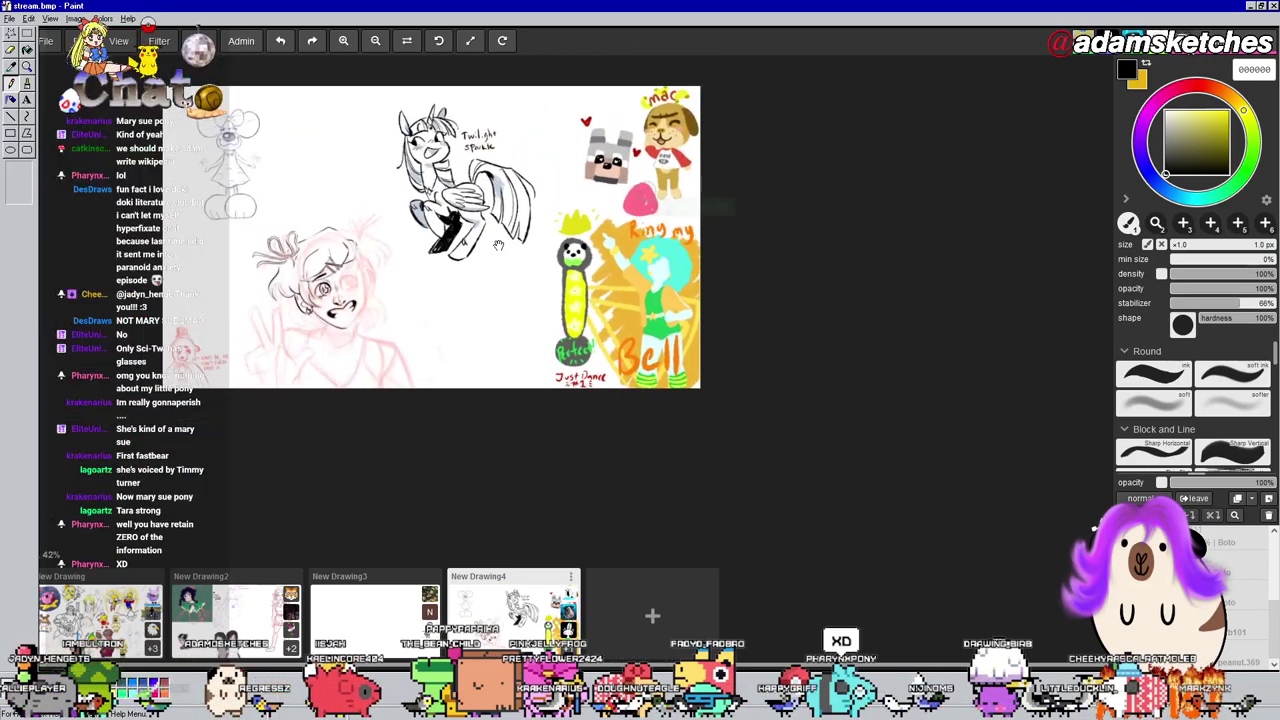
Open New Drawing3 and examine the pink, orange and blue princess sketches in detail
{"action": "left_click", "coordinate": [375, 610]}
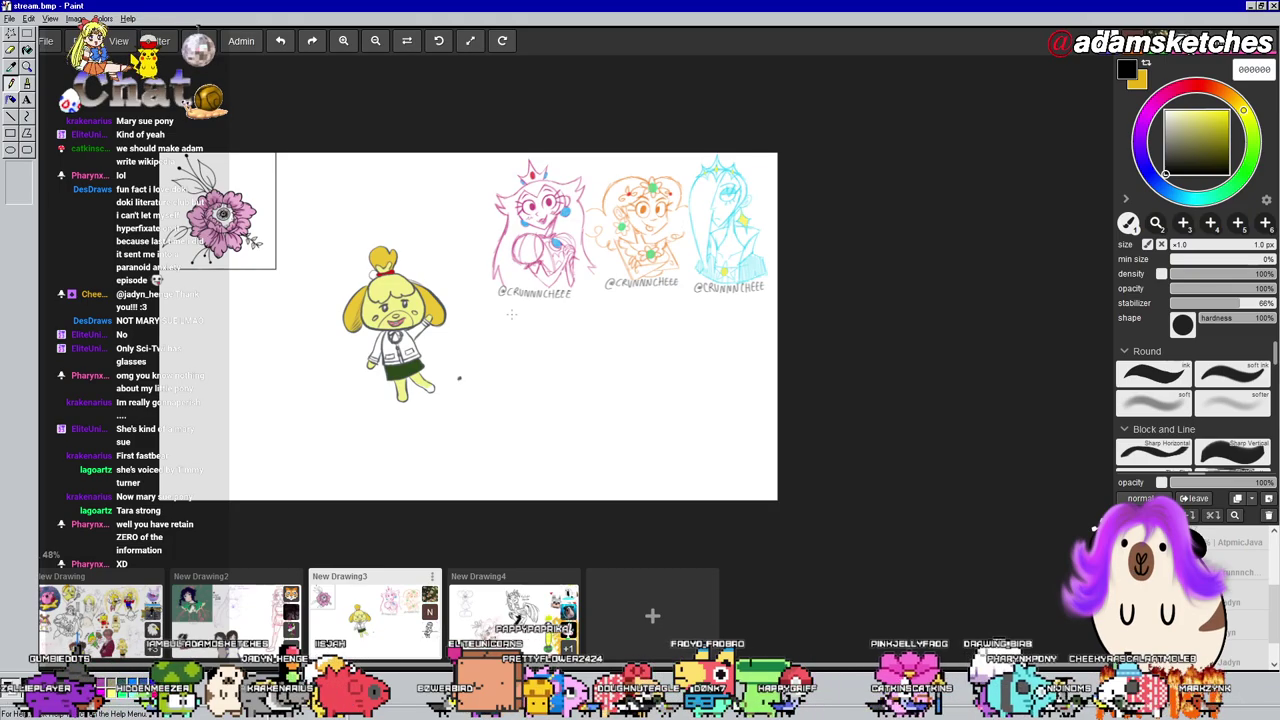
{"action": "scroll", "coordinate": [770, 160], "scroll_direction": "up", "scroll_amount": 6}
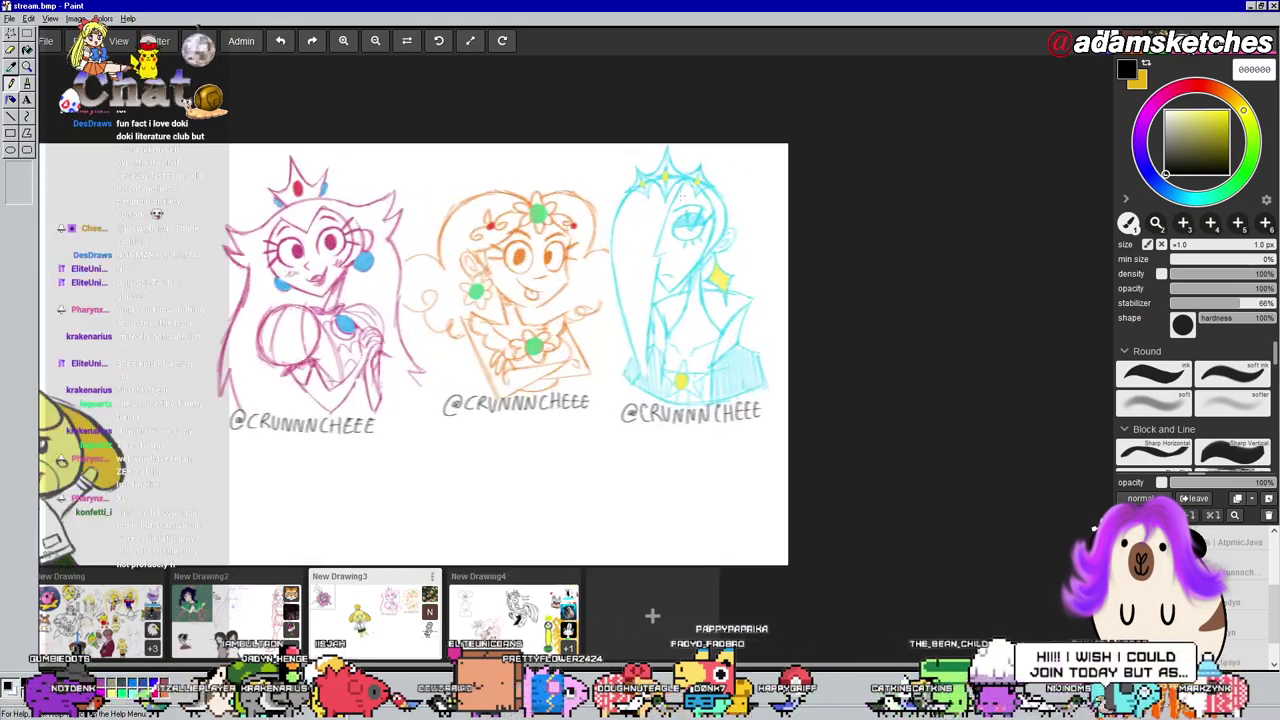
{"action": "left_click_drag", "start_coordinate": [563, 259], "coordinate": [657, 206]}
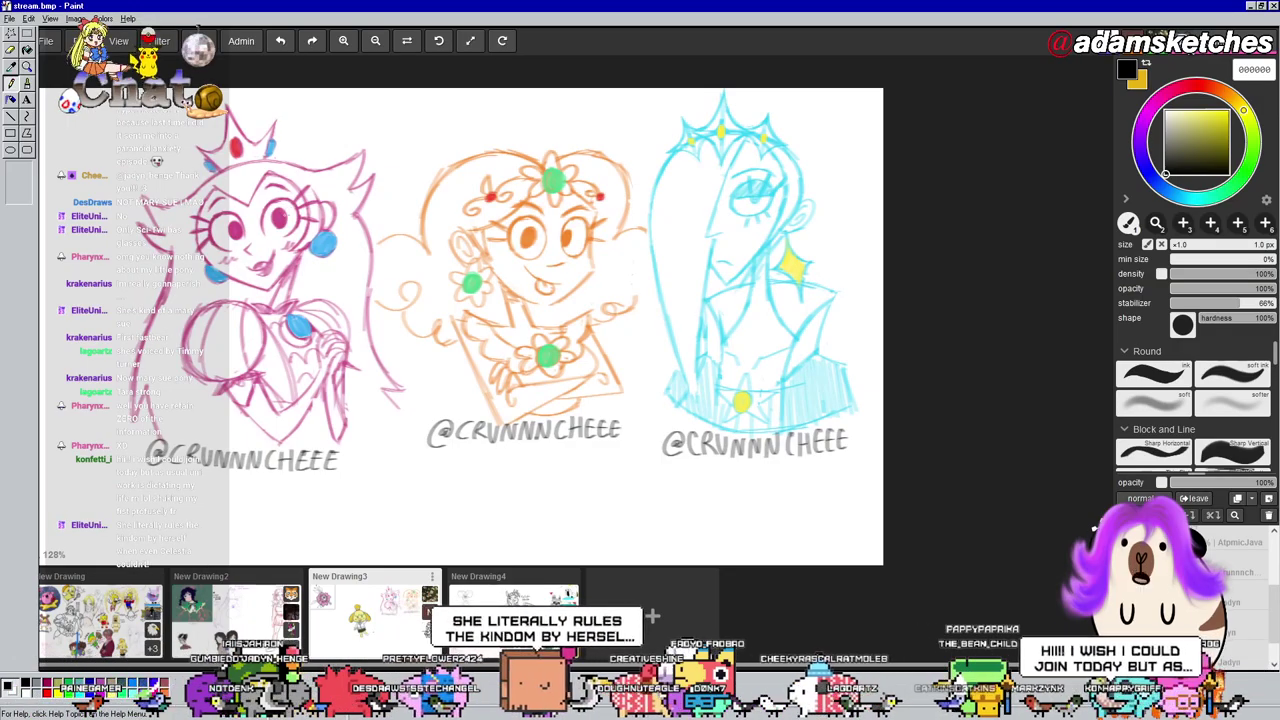
{"action": "left_click_drag", "start_coordinate": [512, 203], "coordinate": [571, 205]}
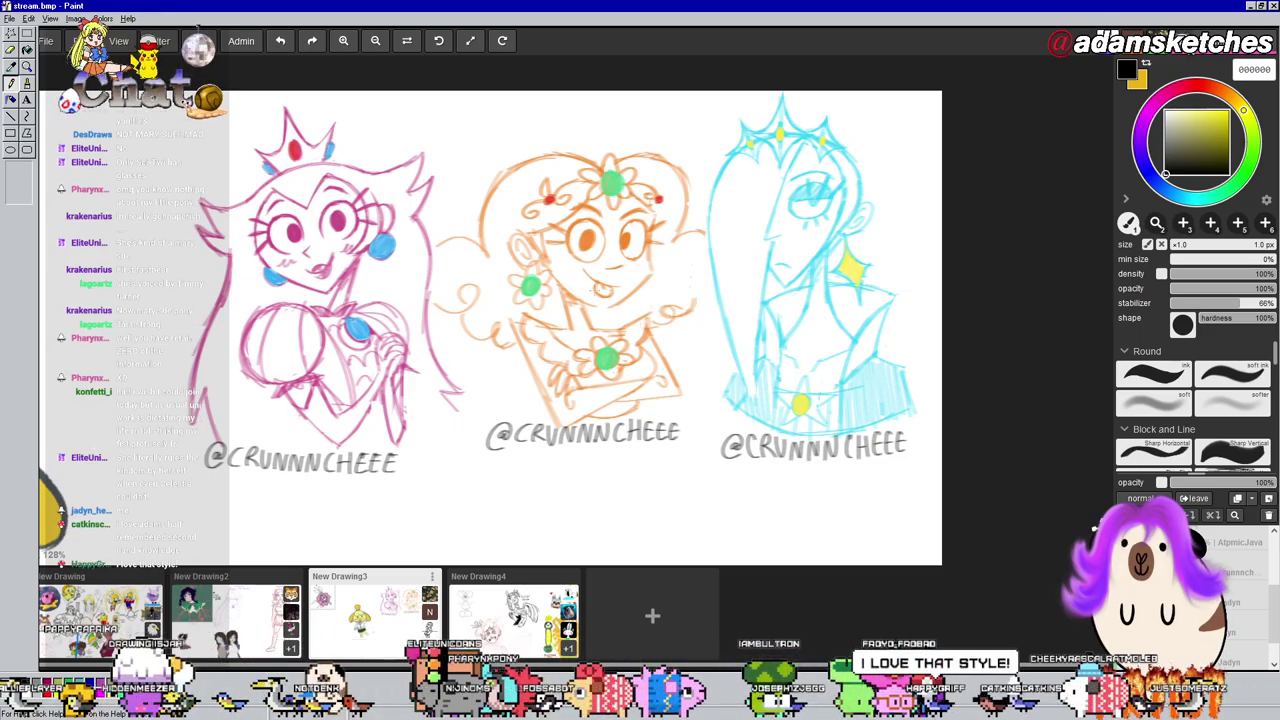
{"action": "scroll", "coordinate": [584, 296], "scroll_direction": "down", "scroll_amount": 2}
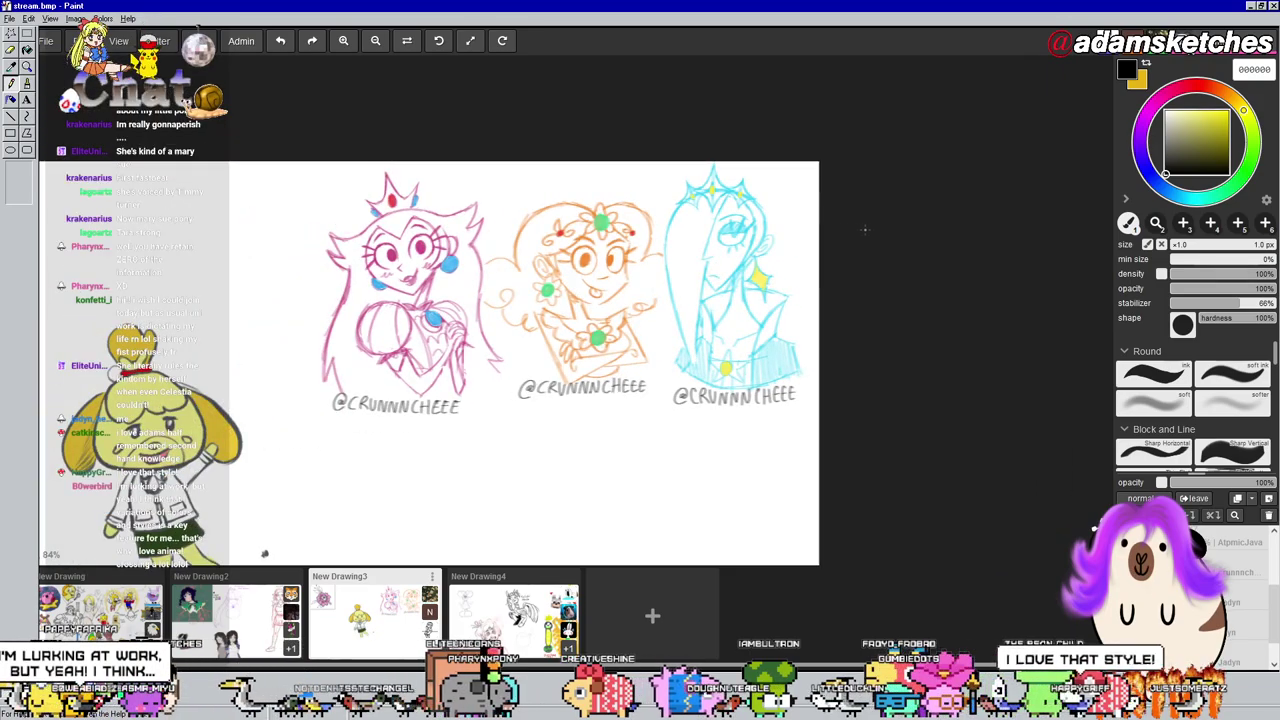
{"action": "mouse_move", "coordinate": [329, 434]}
{"action": "left_mouse_down"}
{"action": "mouse_move", "coordinate": [607, 298]}
{"action": "mouse_move", "coordinate": [448, 271]}
{"action": "left_mouse_up"}
{"action": "mouse_move", "coordinate": [500, 226]}
{"action": "left_mouse_down"}
{"action": "mouse_move", "coordinate": [751, 238]}
{"action": "mouse_move", "coordinate": [548, 258]}
{"action": "left_mouse_up"}
{"action": "scroll", "coordinate": [731, 233], "scroll_direction": "up", "scroll_amount": 3}
{"action": "left_click_drag", "start_coordinate": [730, 233], "coordinate": [544, 264]}
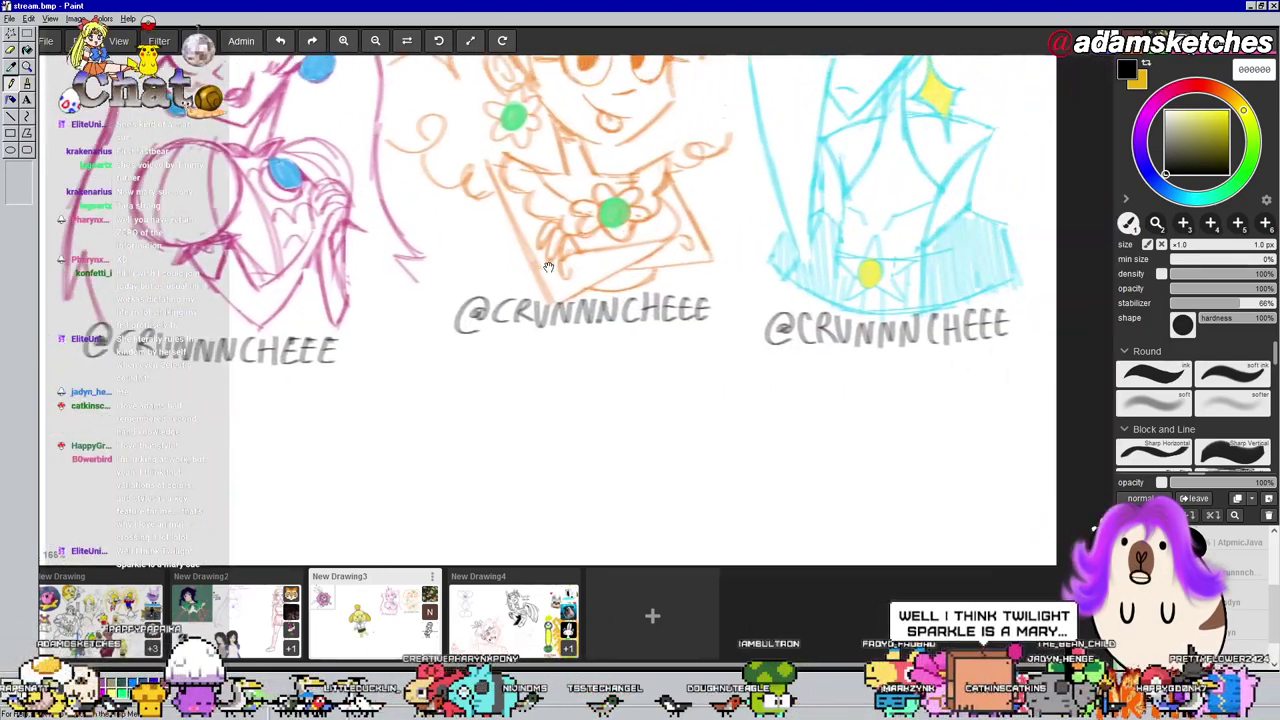
{"action": "scroll", "coordinate": [544, 264], "scroll_direction": "down", "scroll_amount": 3}
{"action": "scroll", "coordinate": [546, 423], "scroll_direction": "up", "scroll_amount": 2}
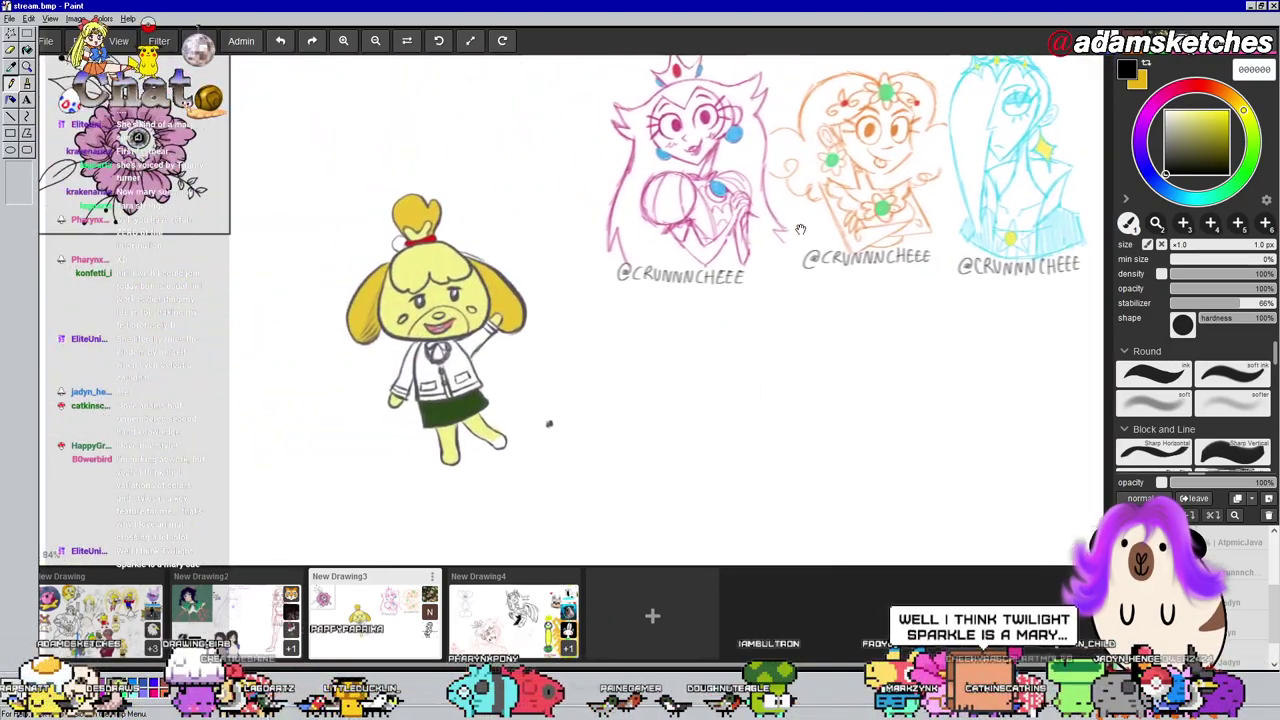
Inspect the framed pink flower with the eyeball center on New Drawing3
{"action": "left_click_drag", "start_coordinate": [335, 254], "coordinate": [595, 388]}
{"action": "scroll", "coordinate": [408, 300], "scroll_direction": "up", "scroll_amount": 4}
{"action": "mouse_move", "coordinate": [330, 305]}
{"action": "left_mouse_down"}
{"action": "mouse_move", "coordinate": [308, 327]}
{"action": "mouse_move", "coordinate": [320, 345]}
{"action": "left_mouse_up"}
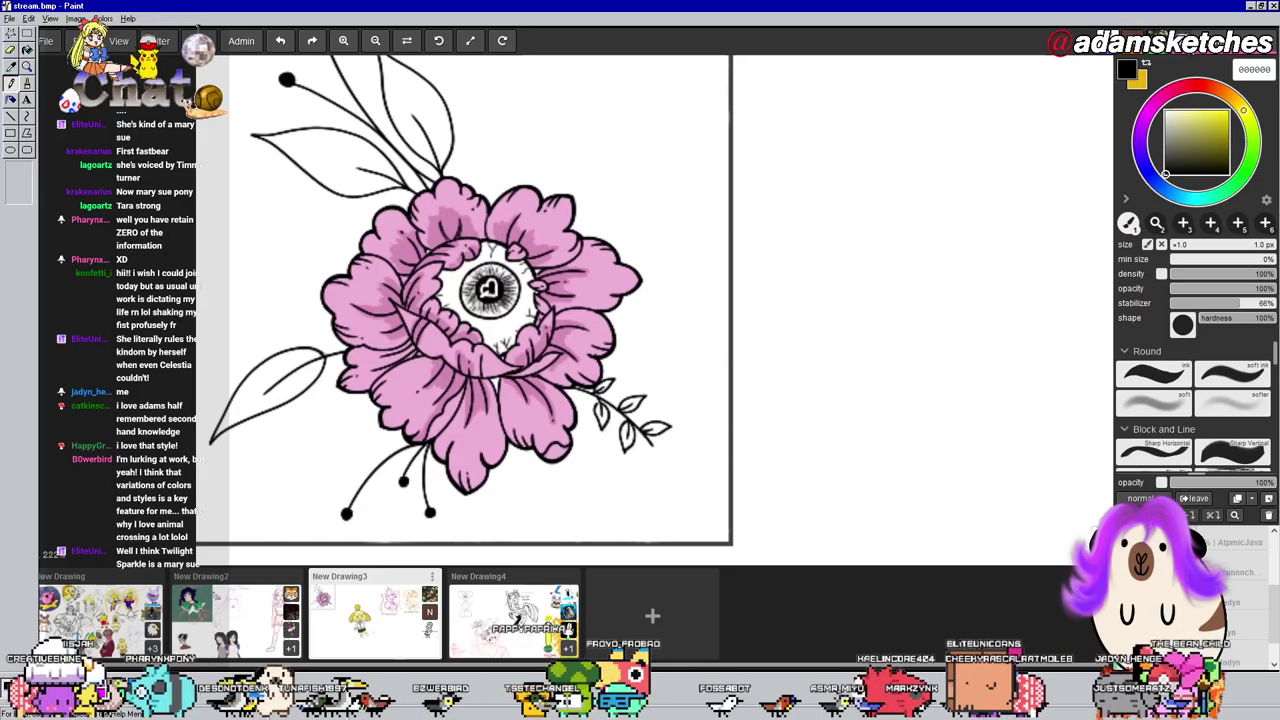
{"action": "scroll", "coordinate": [320, 345], "scroll_direction": "down", "scroll_amount": 1}
{"action": "scroll", "coordinate": [325, 344], "scroll_direction": "up", "scroll_amount": 3}
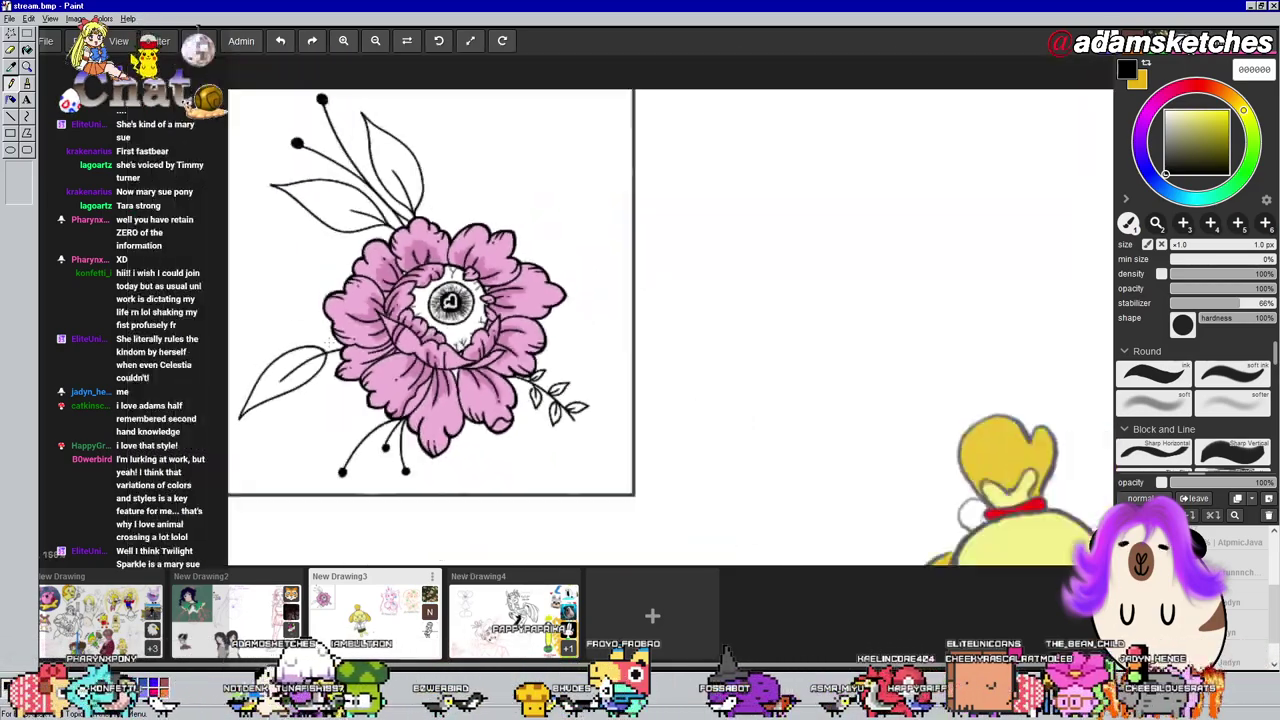
{"action": "scroll", "coordinate": [328, 342], "scroll_direction": "down", "scroll_amount": 3}
{"action": "left_click_drag", "start_coordinate": [330, 342], "coordinate": [345, 341]}
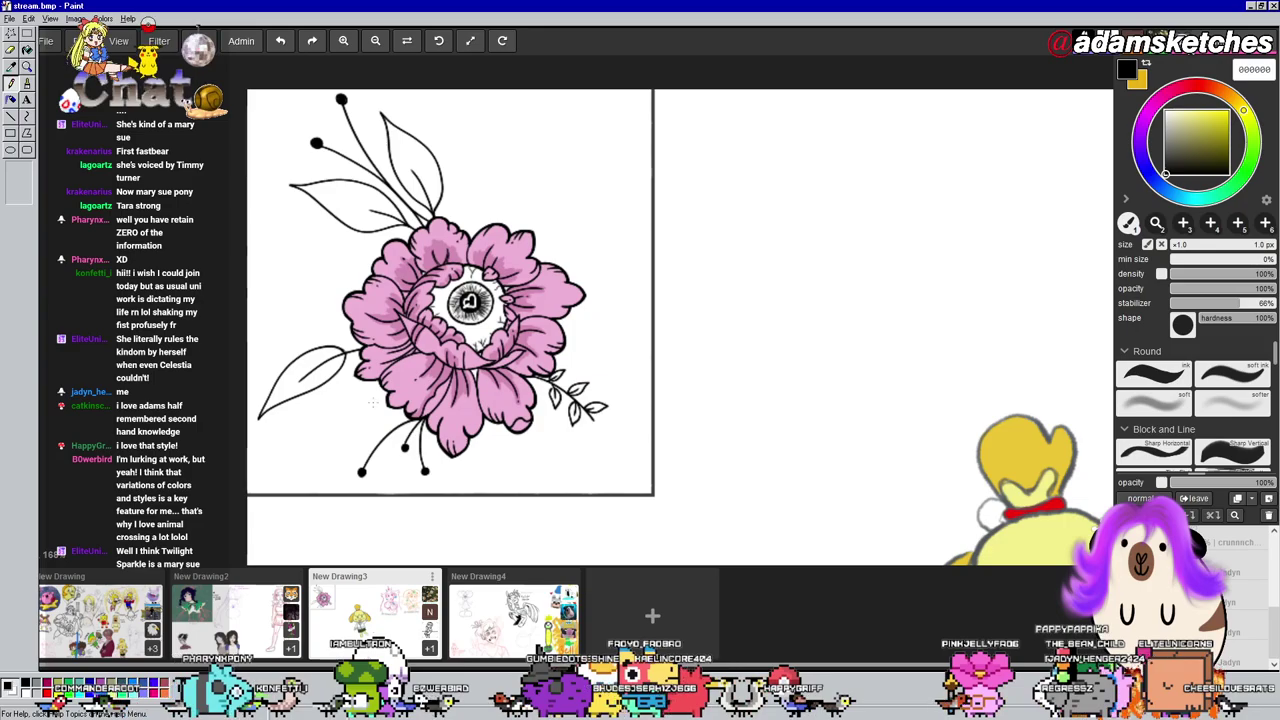
Look over New Drawing2, and return to the first board to inspect the veiled figure's face, top and midriff
{"action": "left_click", "coordinate": [235, 615]}
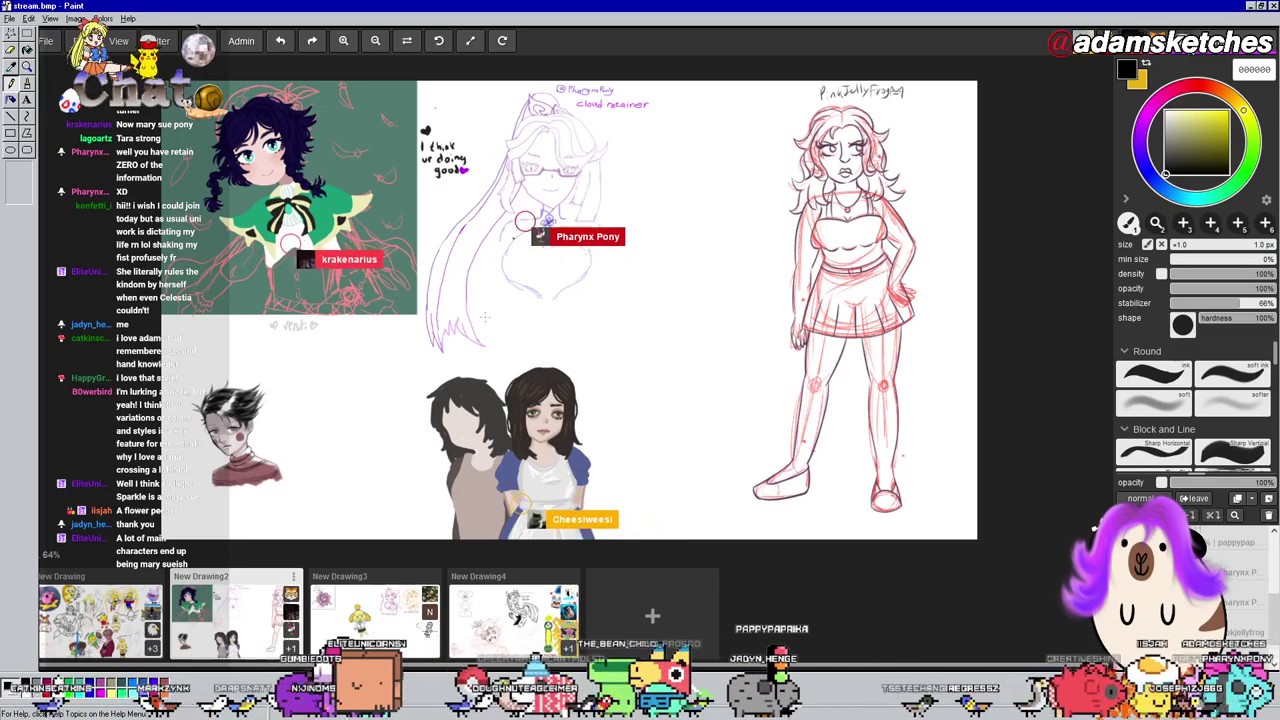
{"action": "left_click", "coordinate": [87, 616]}
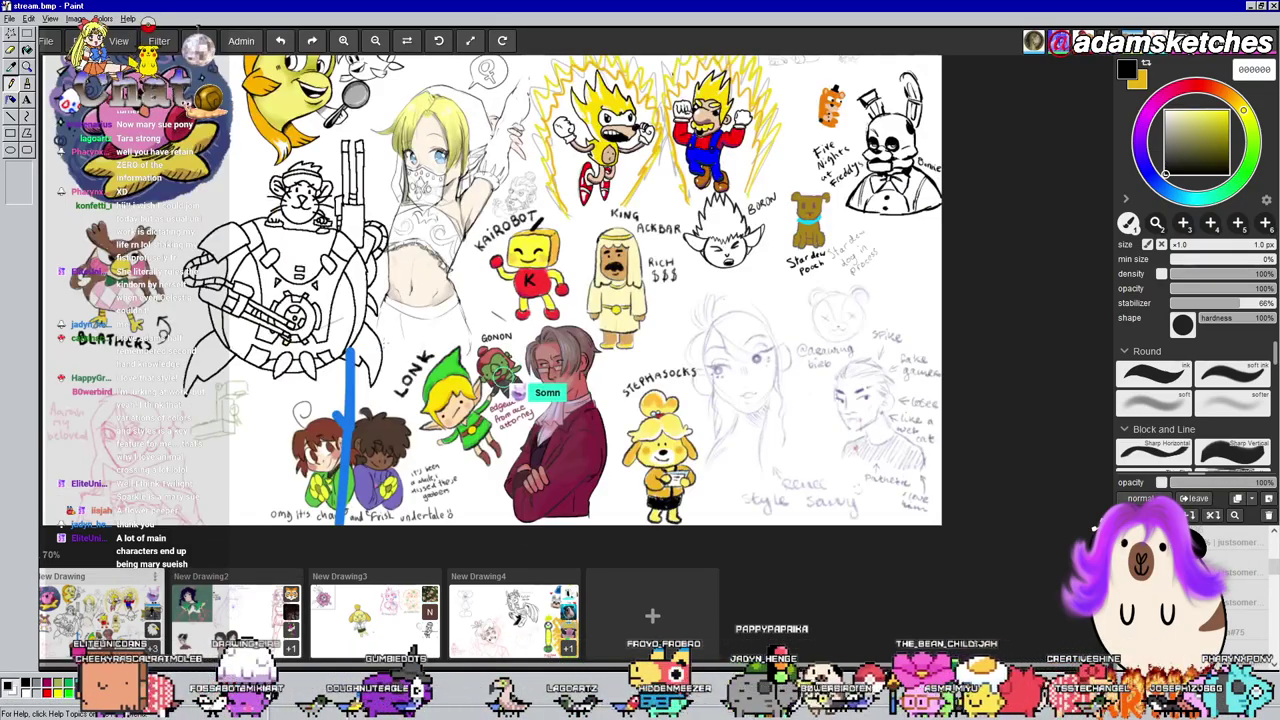
{"action": "scroll", "coordinate": [335, 115], "scroll_direction": "up", "scroll_amount": 5}
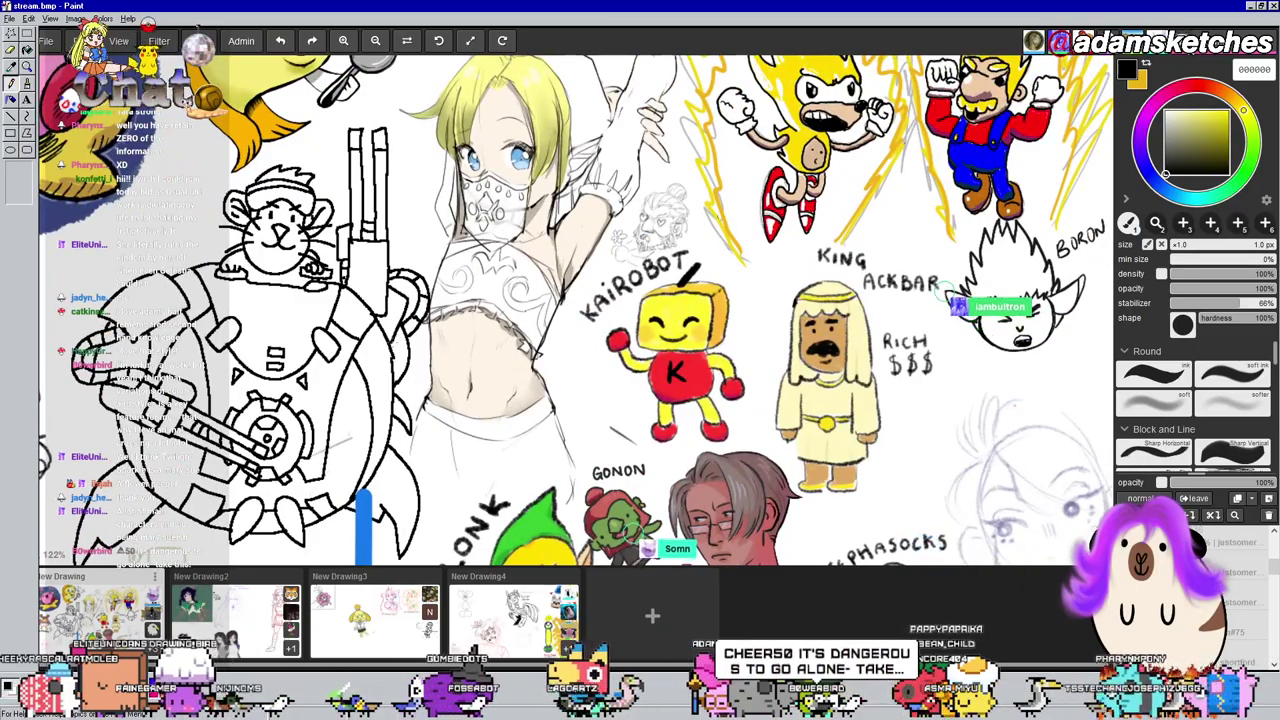
{"action": "scroll", "coordinate": [420, 326], "scroll_direction": "up", "scroll_amount": 2}
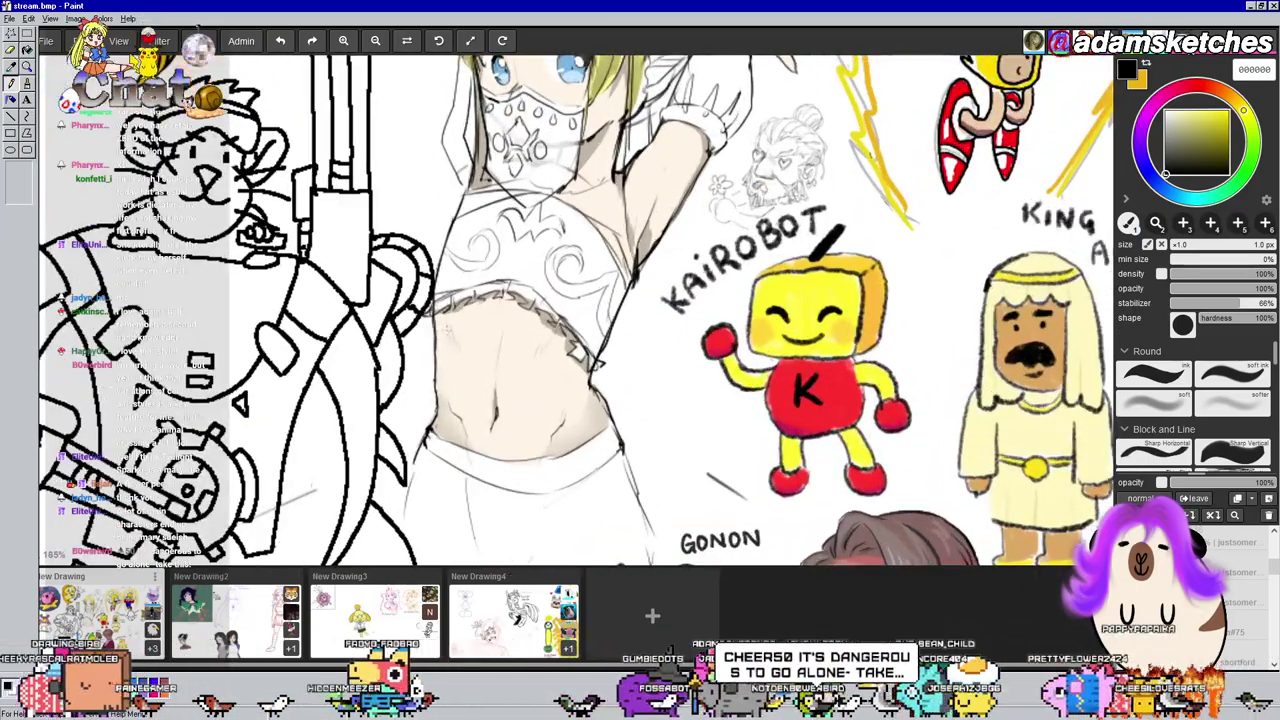
{"action": "scroll", "coordinate": [502, 291], "scroll_direction": "down", "scroll_amount": 1}
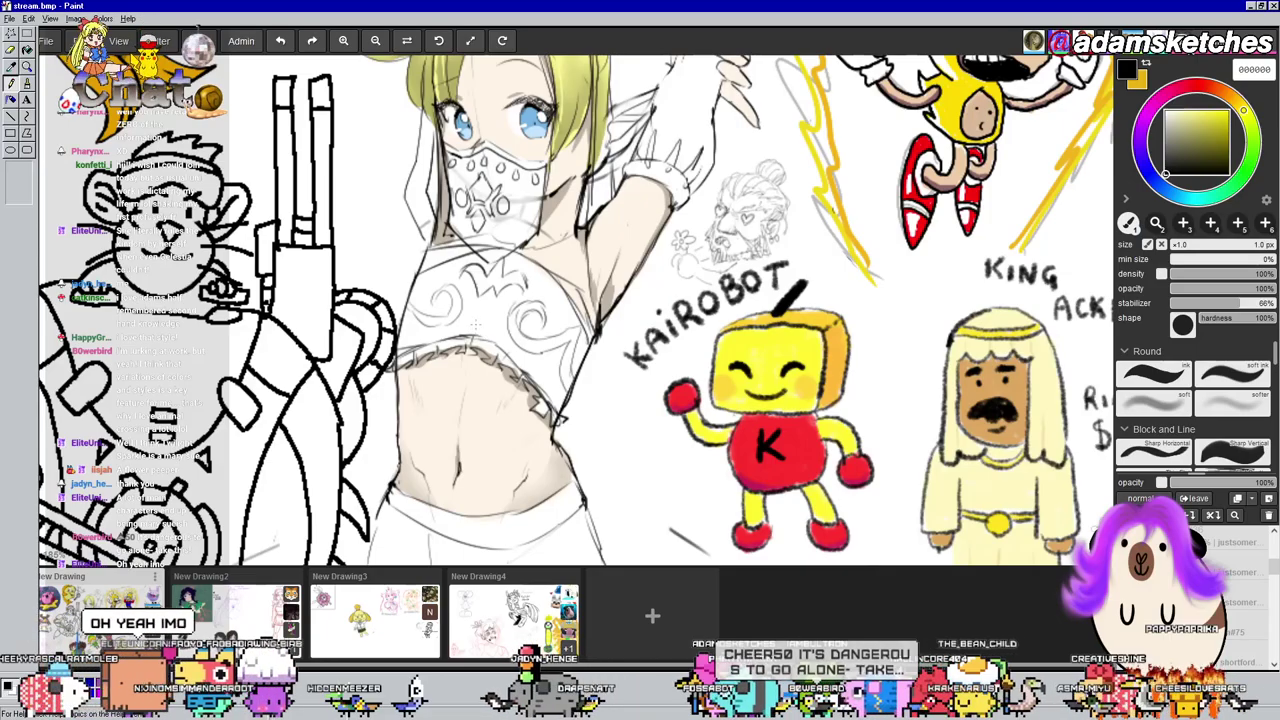
{"action": "scroll", "coordinate": [476, 324], "scroll_direction": "down", "scroll_amount": 1}
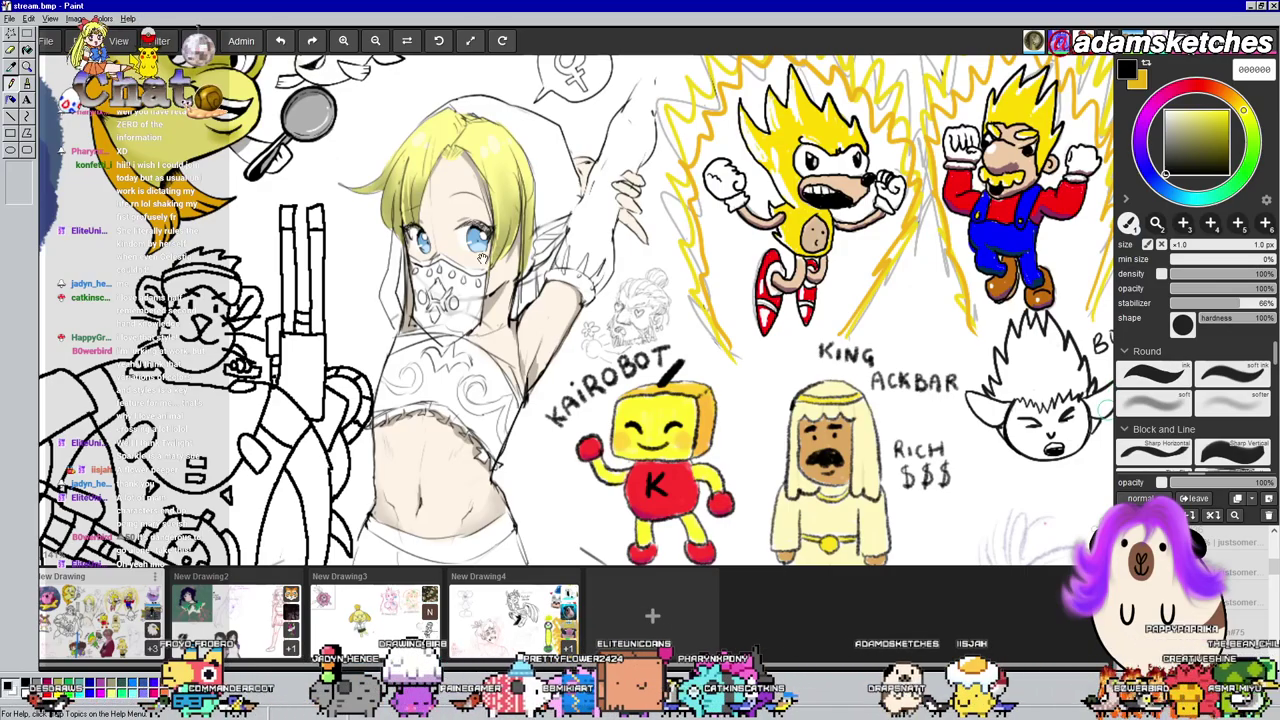
{"action": "left_click_drag", "start_coordinate": [482, 258], "coordinate": [513, 197]}
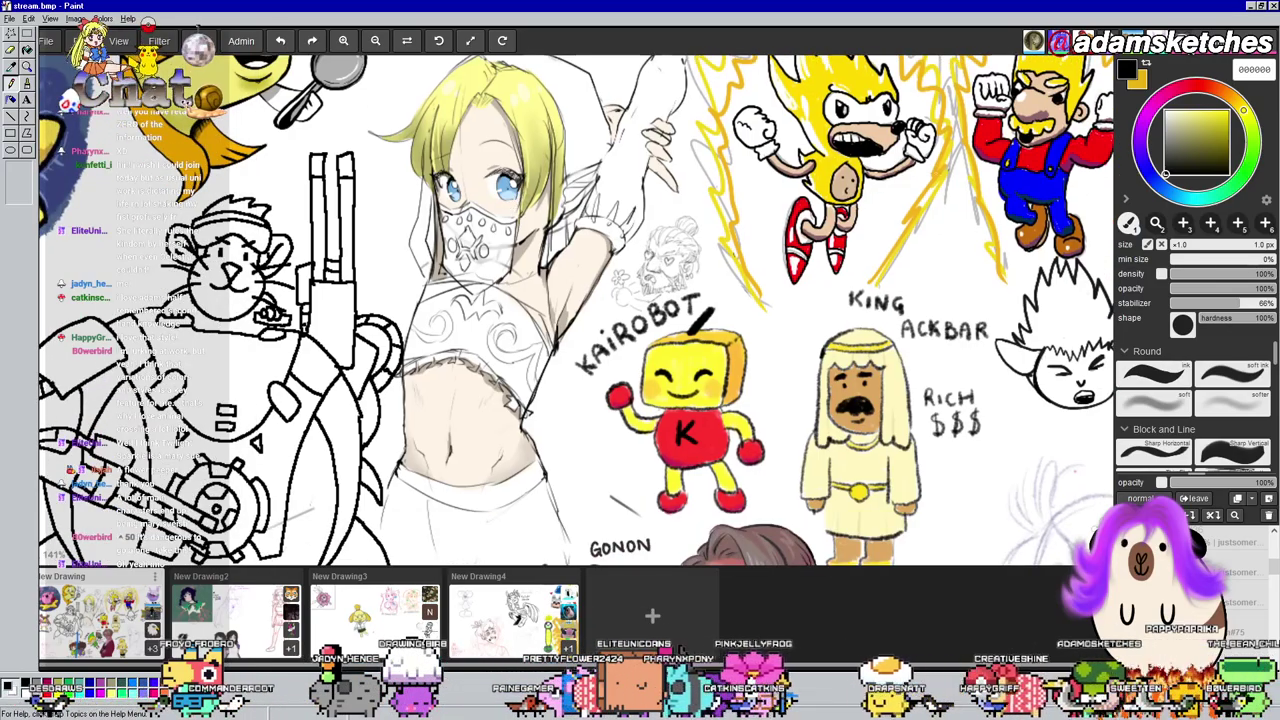
Paint the veiled figure's hood behind and over the blonde hair in light blue 63beff with the brush at 31 px
{"action": "left_click_drag", "start_coordinate": [1164, 174], "coordinate": [1177, 183]}
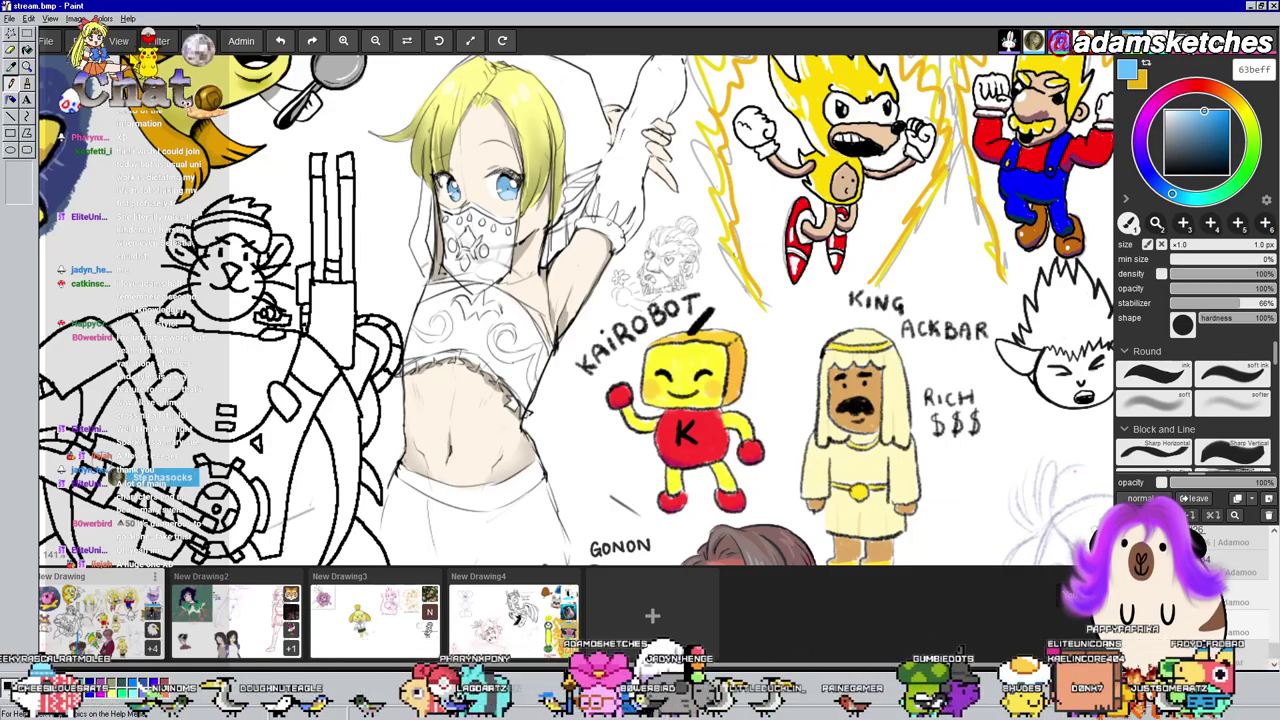
{"action": "left_click_drag", "start_coordinate": [583, 232], "coordinate": [529, 314]}
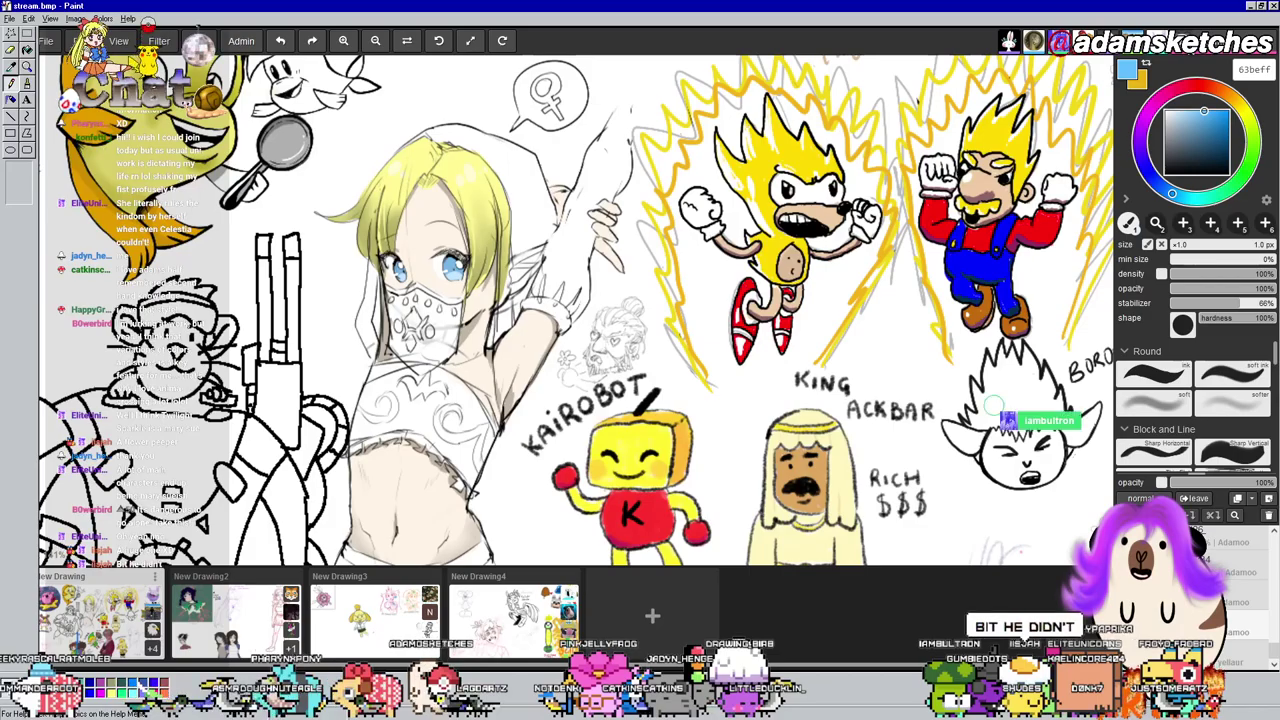
{"action": "left_click_drag", "start_coordinate": [1004, 401], "coordinate": [1078, 359]}
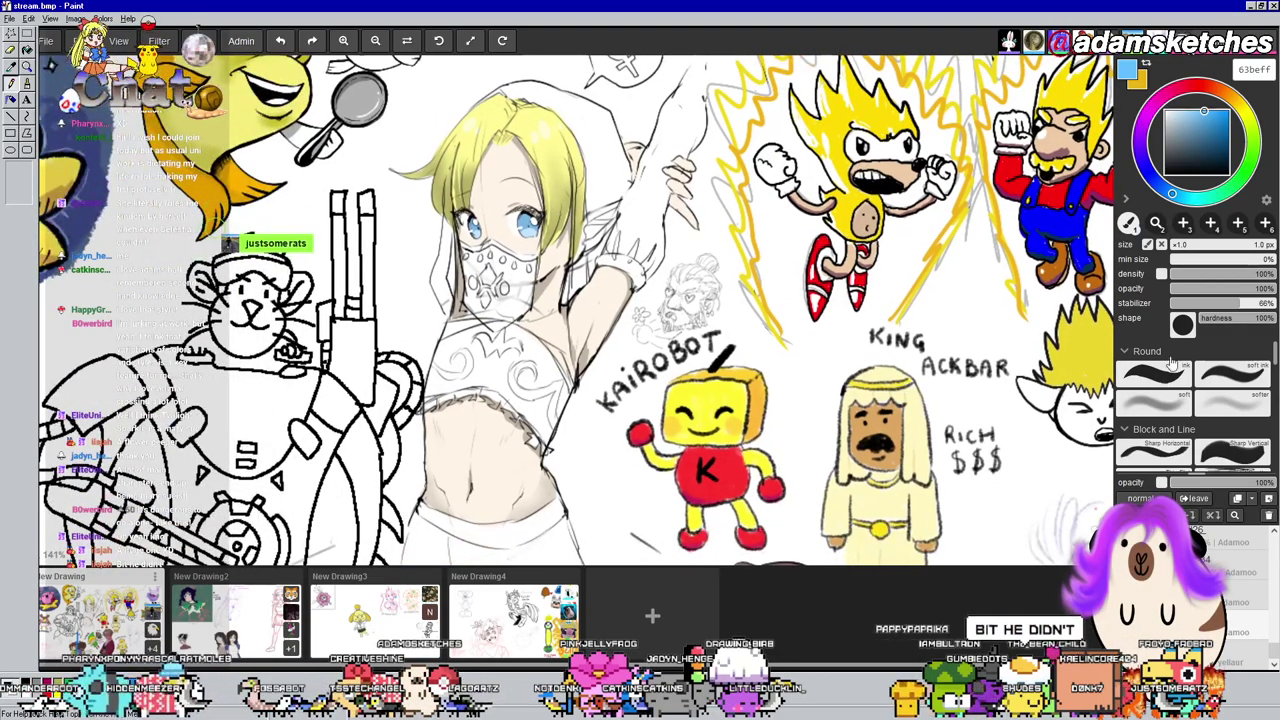
{"action": "left_click", "coordinate": [1200, 244]}
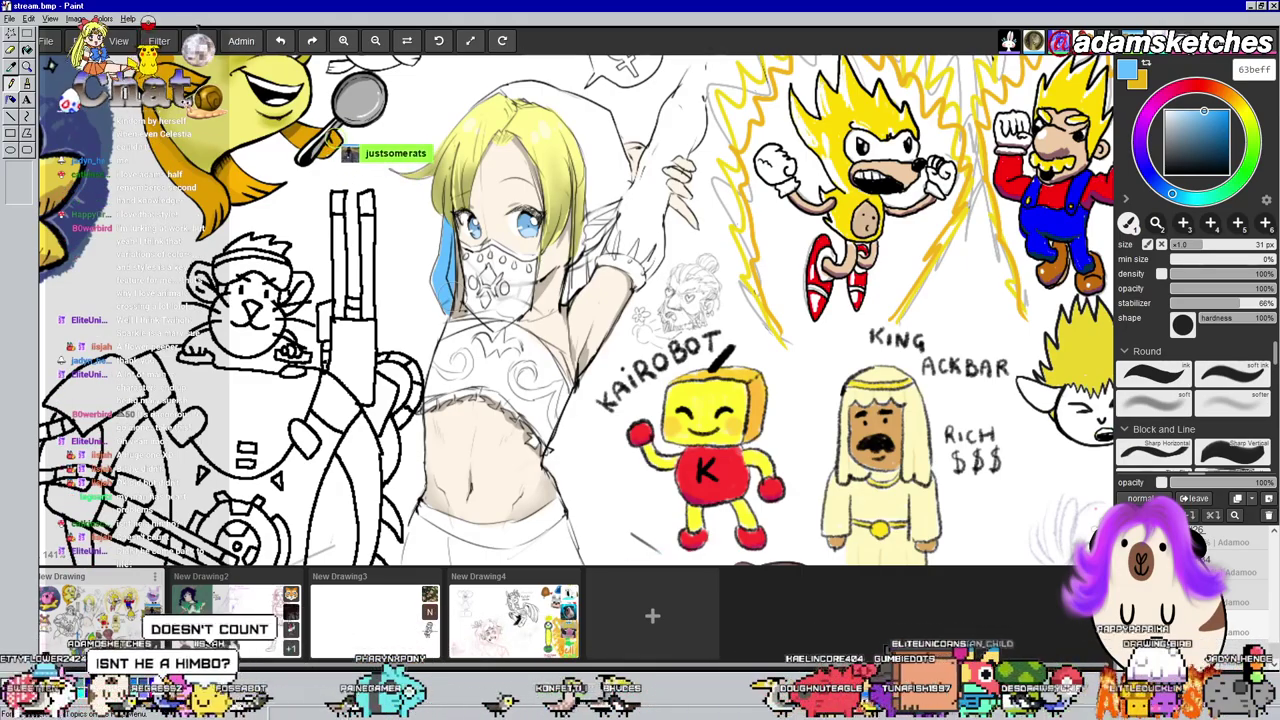
{"action": "left_click_drag", "start_coordinate": [449, 291], "coordinate": [389, 331]}
{"action": "mouse_move", "coordinate": [525, 172]}
{"action": "left_mouse_down"}
{"action": "mouse_move", "coordinate": [525, 288]}
{"action": "mouse_move", "coordinate": [499, 340]}
{"action": "left_mouse_up"}
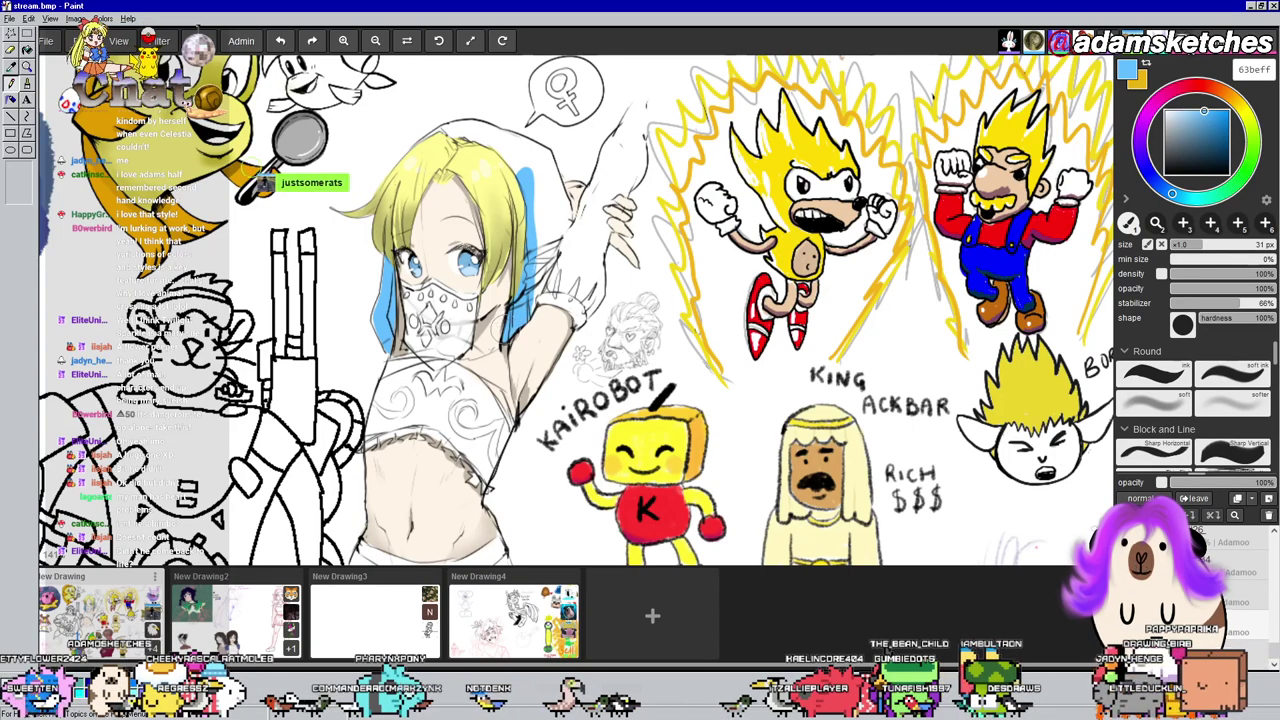
{"action": "mouse_move", "coordinate": [534, 220]}
{"action": "left_mouse_down"}
{"action": "mouse_move", "coordinate": [546, 282]}
{"action": "mouse_move", "coordinate": [532, 303]}
{"action": "left_mouse_up"}
{"action": "left_click_drag", "start_coordinate": [550, 229], "coordinate": [553, 250]}
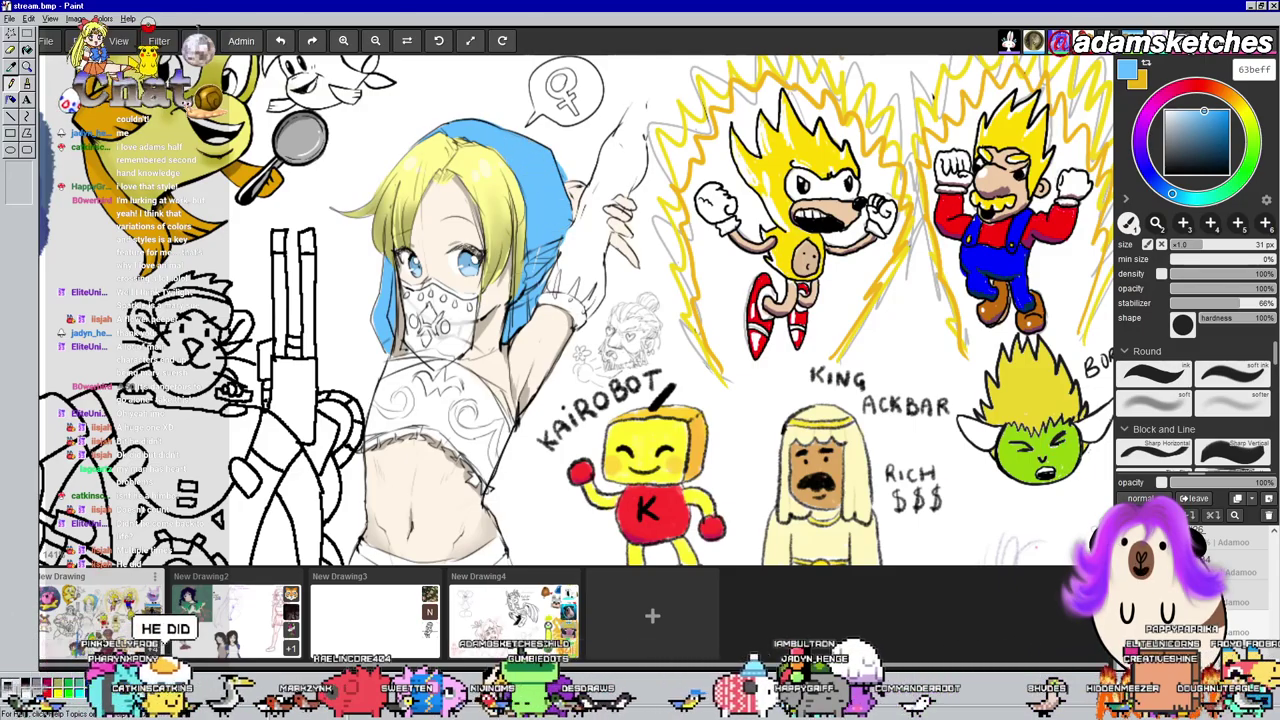
{"action": "scroll", "coordinate": [594, 318], "scroll_direction": "down", "scroll_amount": 5}
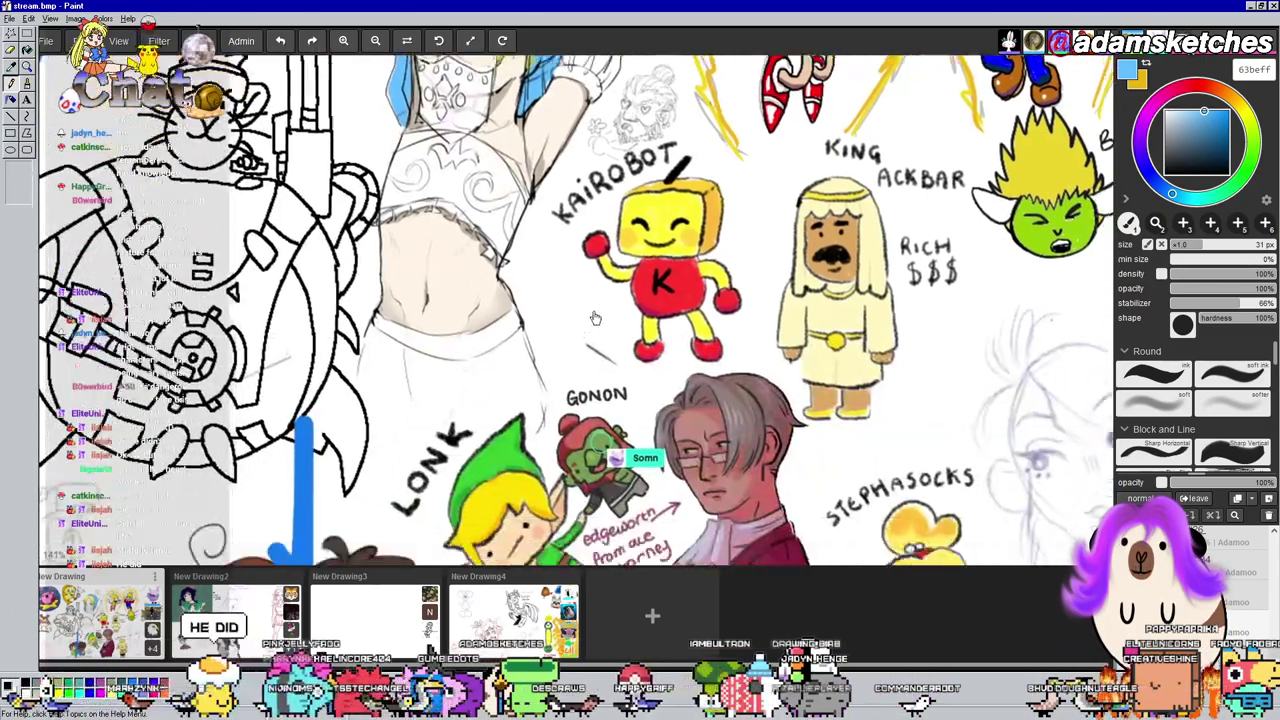
Paint the veiled figure's pants below the waistband in light blue 63beff with the brush at 31 px
{"action": "left_click_drag", "start_coordinate": [595, 318], "coordinate": [610, 252]}
{"action": "mouse_move", "coordinate": [385, 258]}
{"action": "left_mouse_down"}
{"action": "mouse_move", "coordinate": [433, 289]}
{"action": "mouse_move", "coordinate": [508, 304]}
{"action": "mouse_move", "coordinate": [448, 334]}
{"action": "mouse_move", "coordinate": [396, 334]}
{"action": "mouse_move", "coordinate": [393, 273]}
{"action": "mouse_move", "coordinate": [437, 311]}
{"action": "left_mouse_up"}
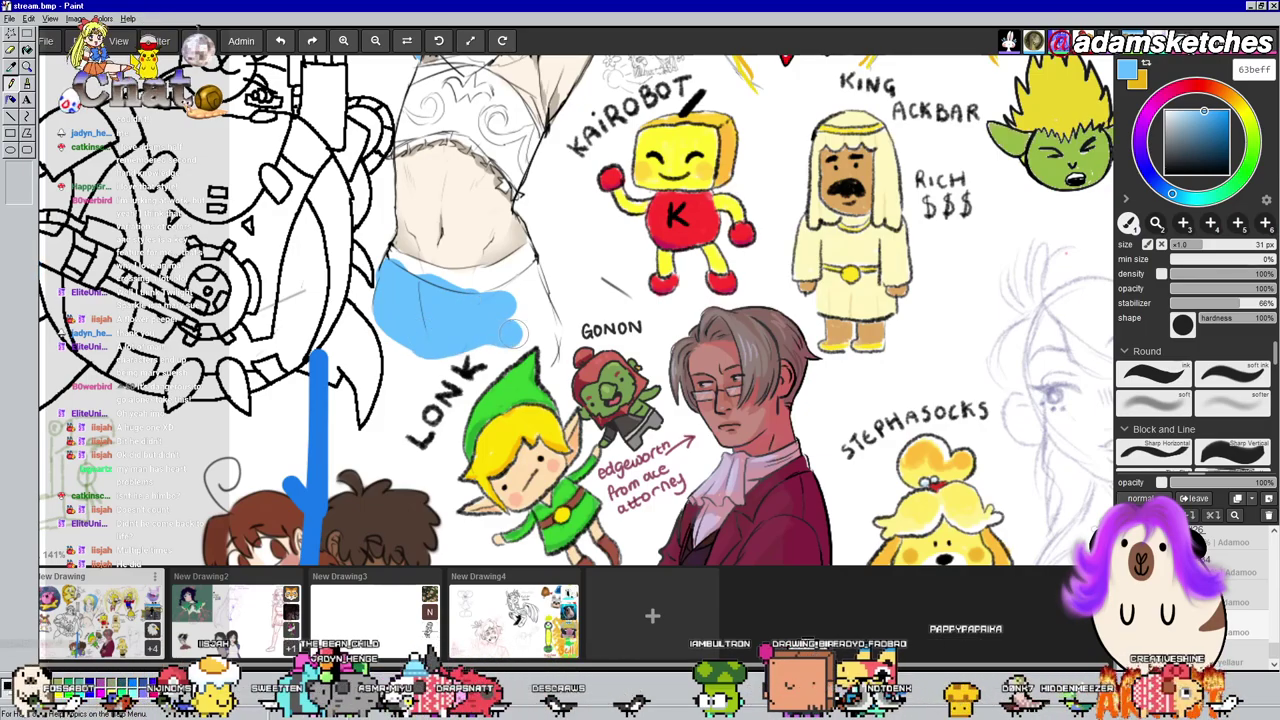
{"action": "left_click_drag", "start_coordinate": [538, 326], "coordinate": [540, 312]}
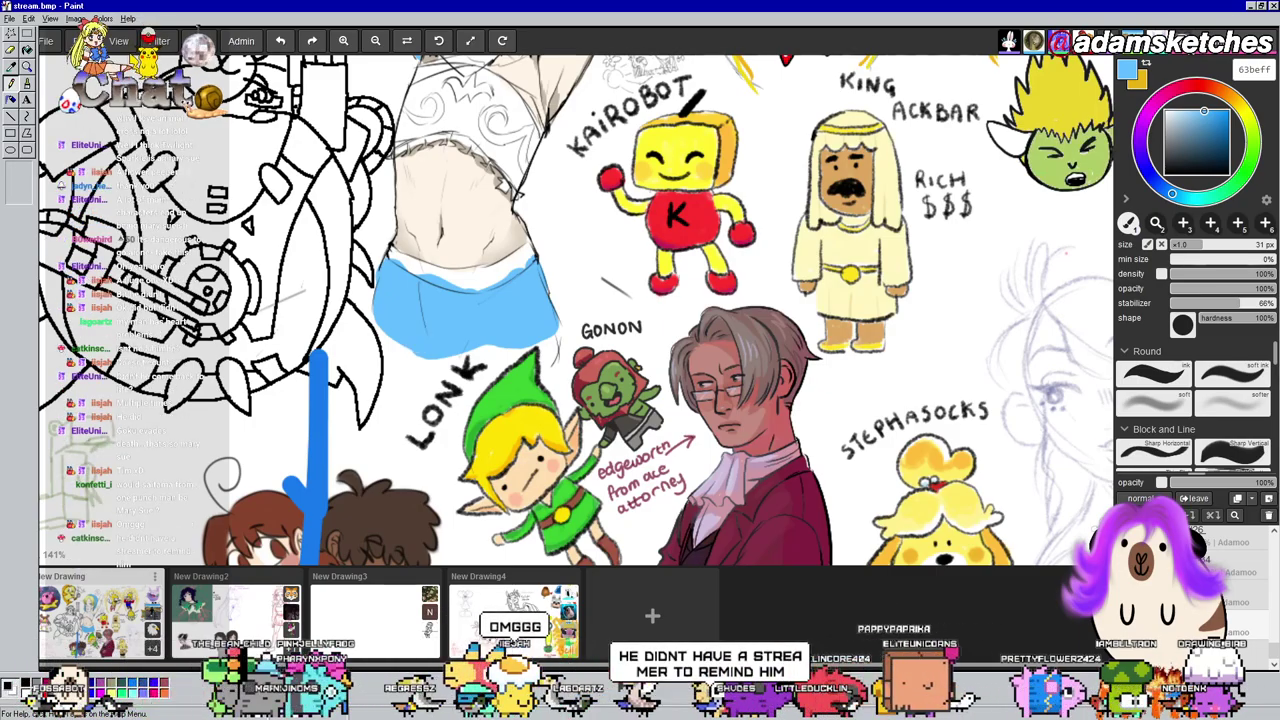
{"action": "key", "text": "e"}
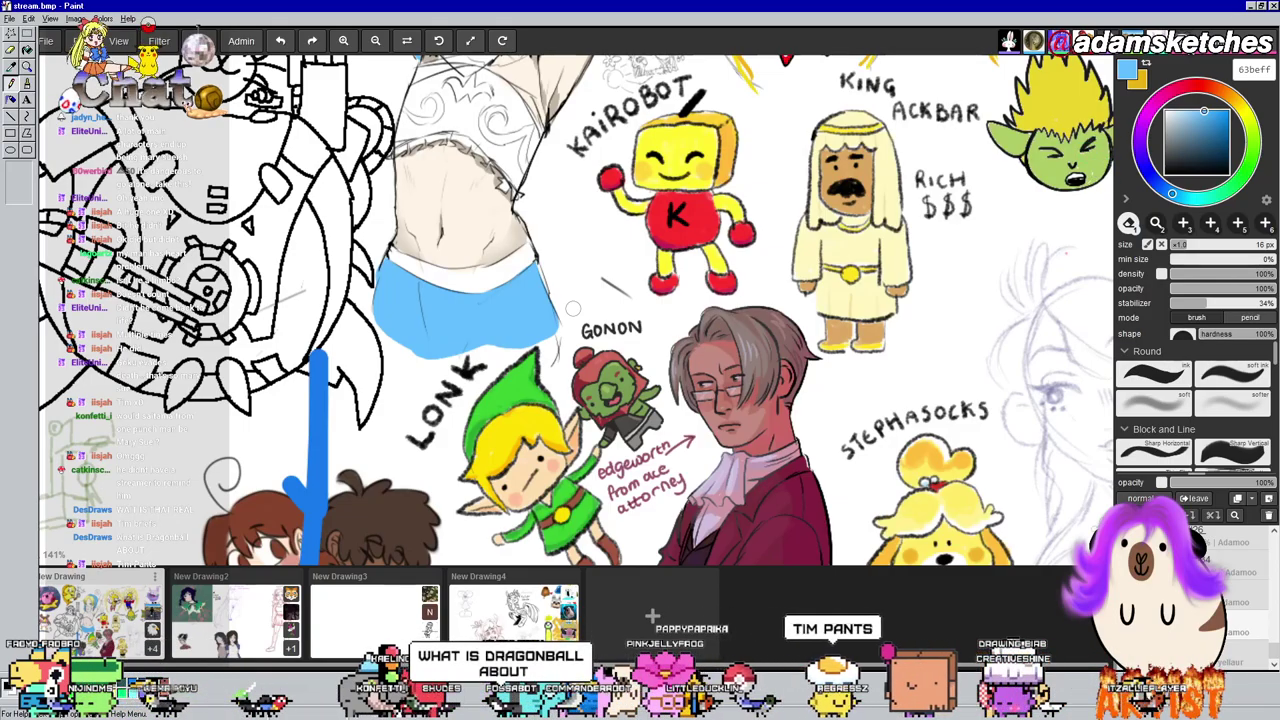
Erase the sketched pattern lines from the blue hood beside the raised arm with the eraser at 16 px
{"action": "left_click_drag", "start_coordinate": [868, 166], "coordinate": [806, 197]}
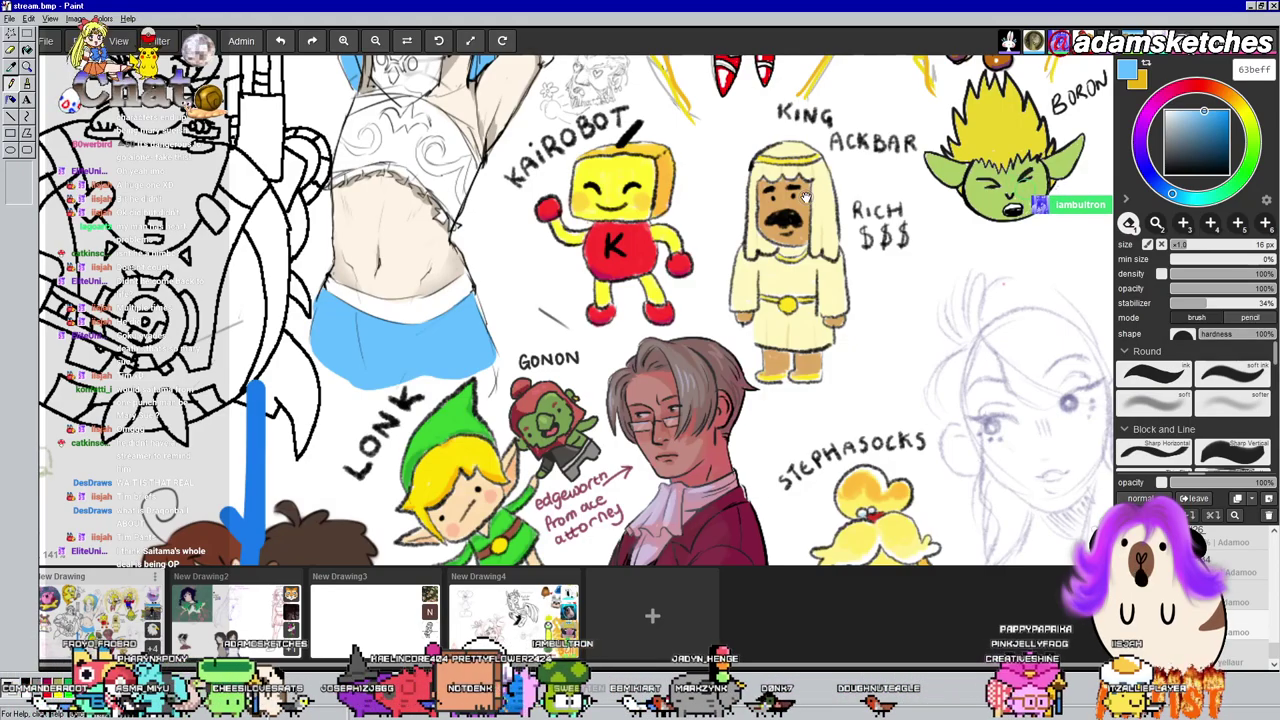
{"action": "scroll", "coordinate": [510, 424], "scroll_direction": "up", "scroll_amount": 3}
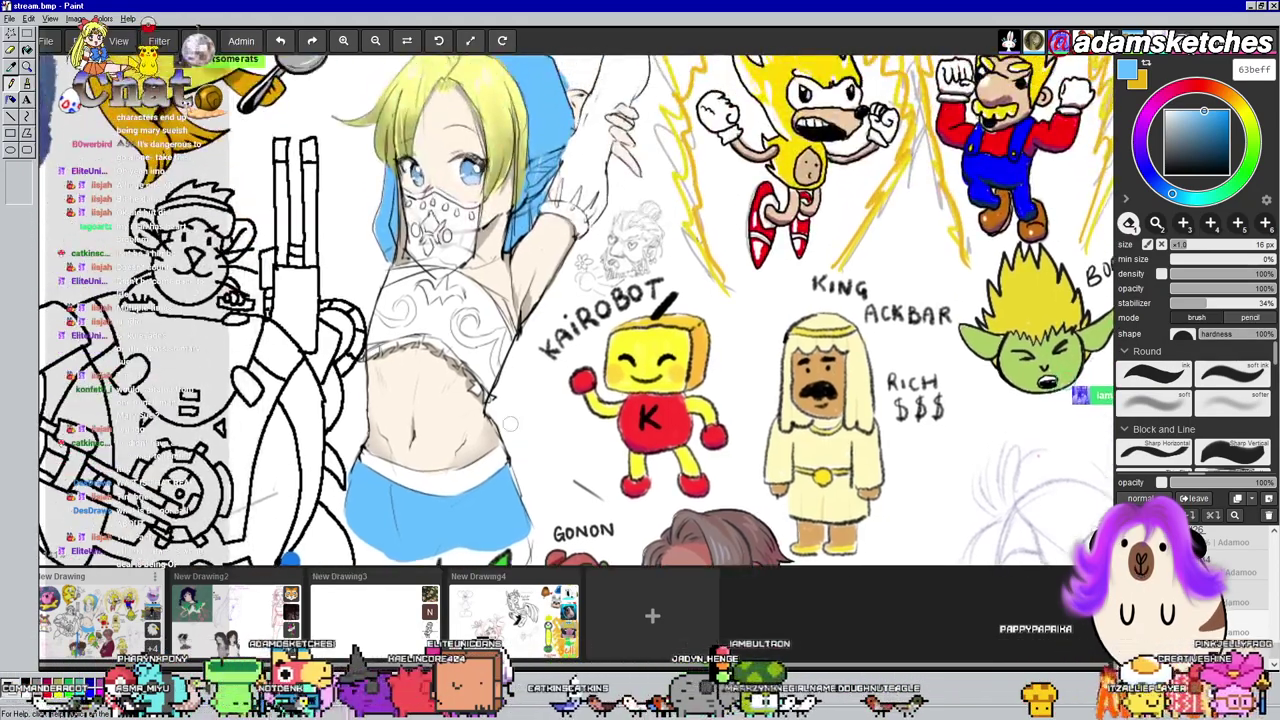
{"action": "mouse_move", "coordinate": [518, 313]}
{"action": "left_mouse_down"}
{"action": "mouse_move", "coordinate": [477, 465]}
{"action": "mouse_move", "coordinate": [417, 375]}
{"action": "left_mouse_up"}
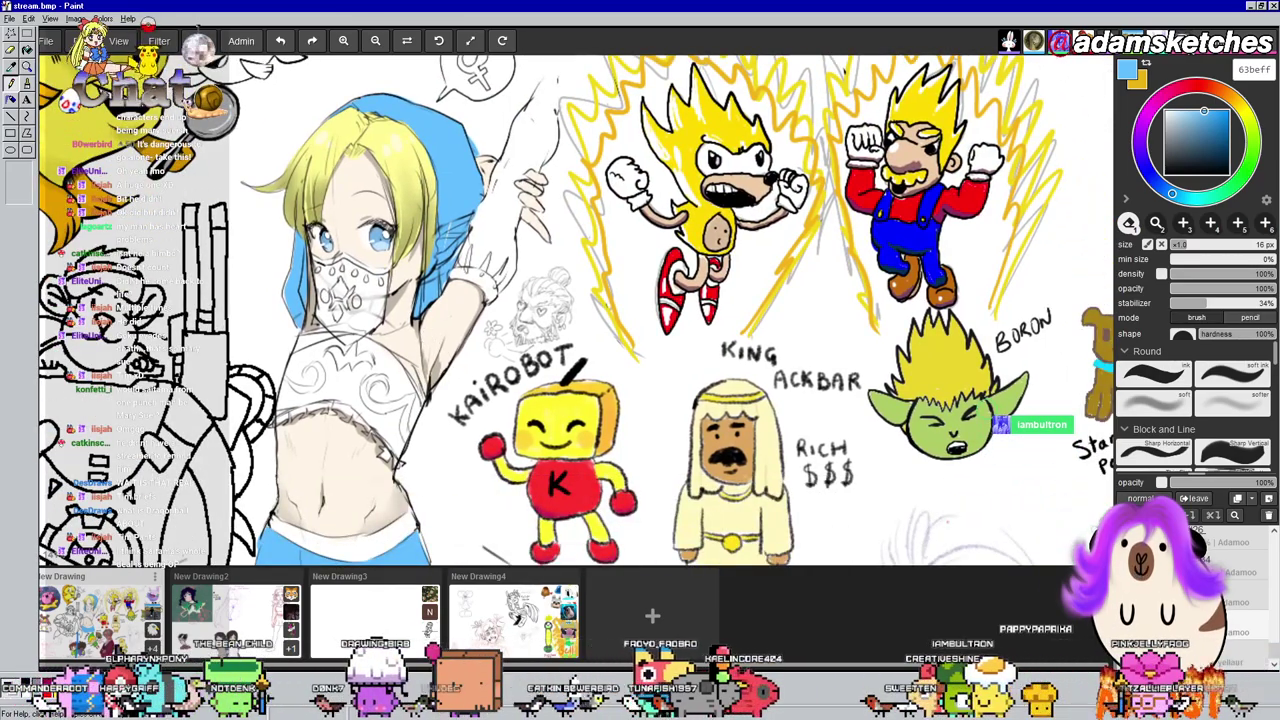
{"action": "left_click_drag", "start_coordinate": [468, 158], "coordinate": [430, 200]}
{"action": "key", "text": "b"}
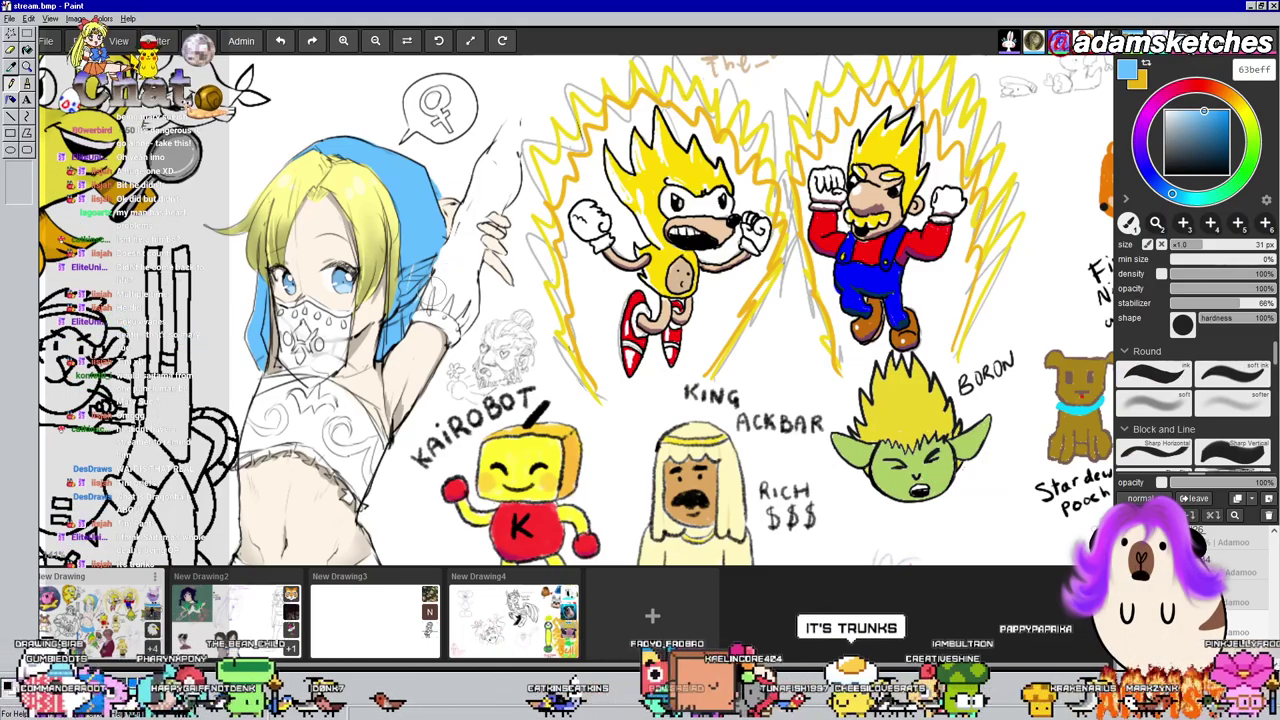
{"action": "left_click_drag", "start_coordinate": [738, 378], "coordinate": [838, 272]}
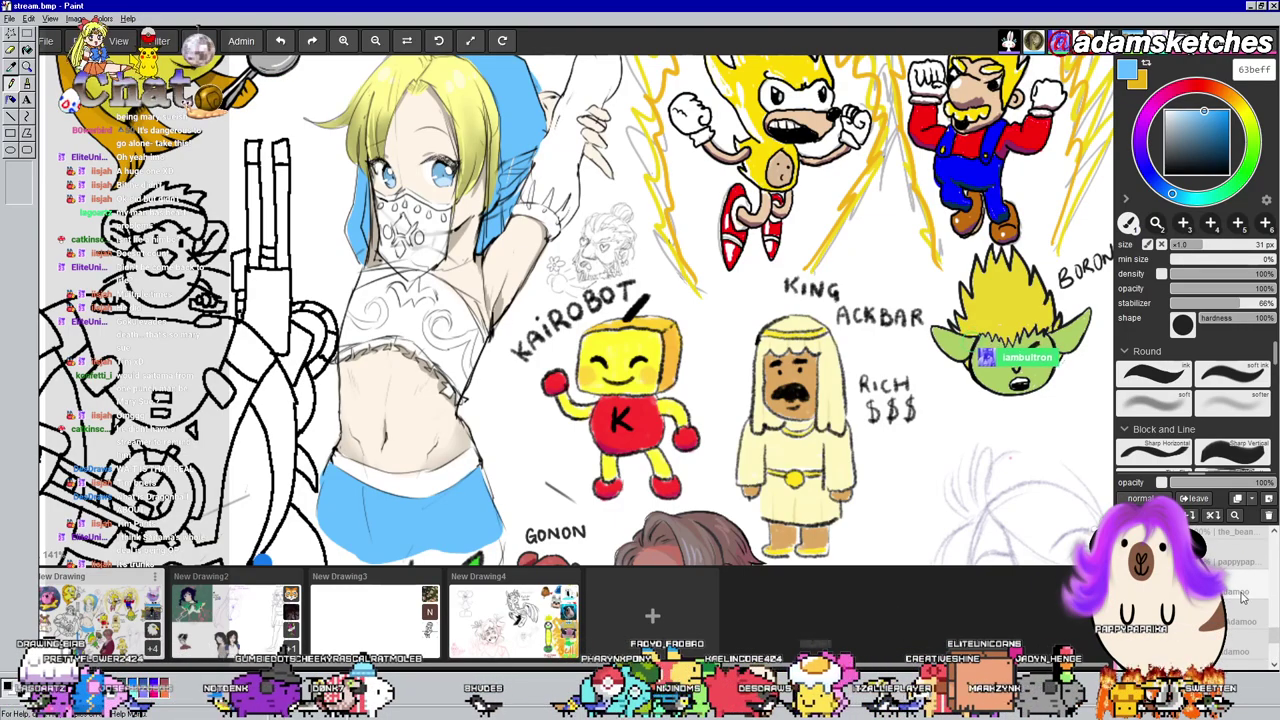
{"action": "key", "text": "e"}
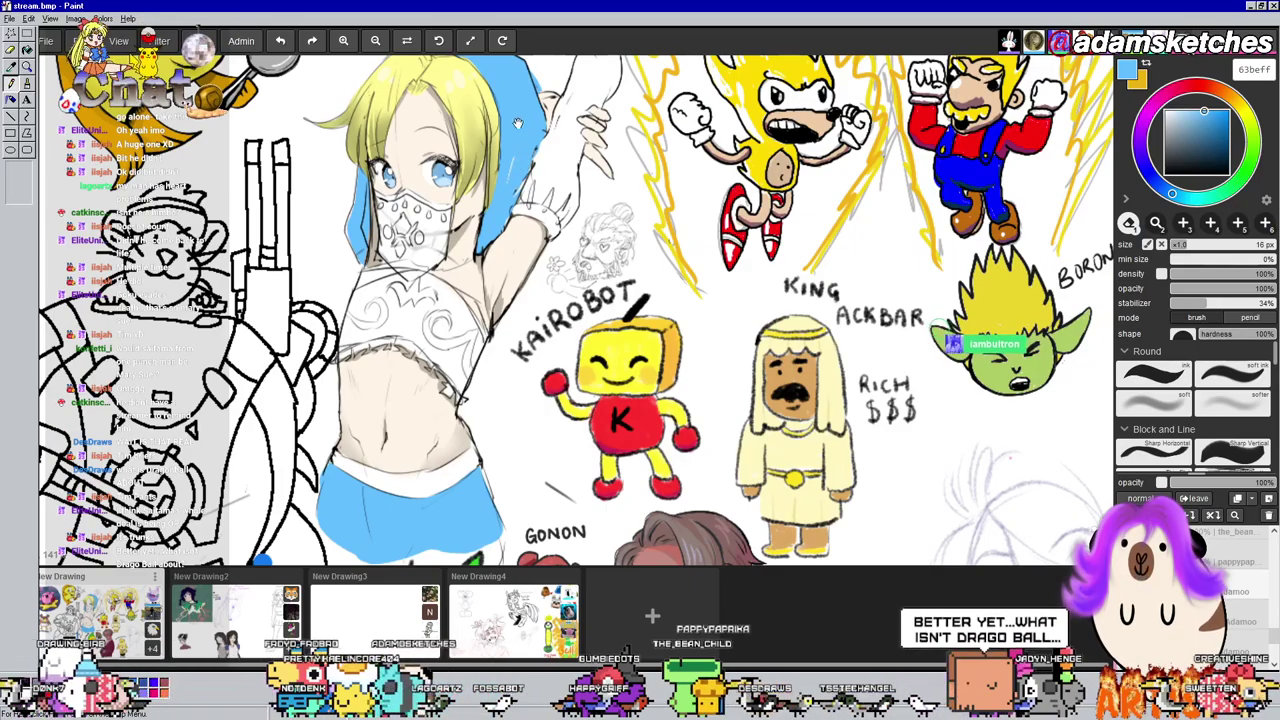
{"action": "left_click_drag", "start_coordinate": [518, 123], "coordinate": [525, 213]}
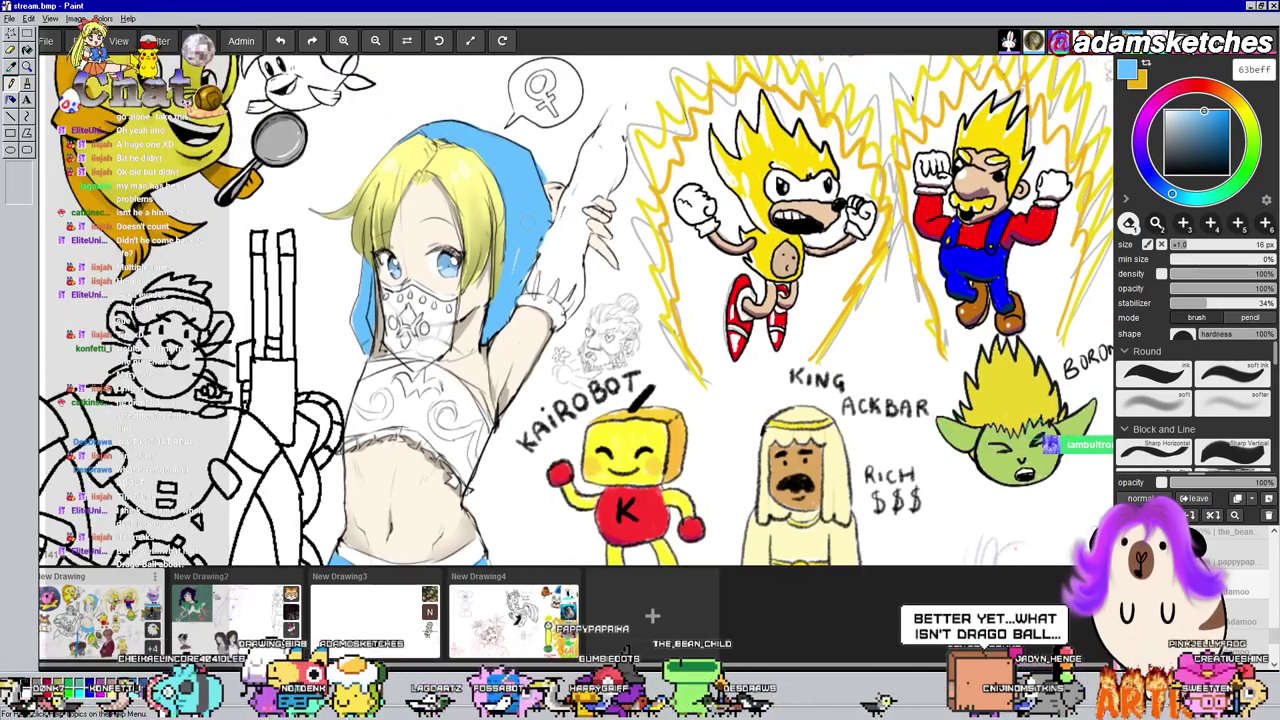
{"action": "left_click_drag", "start_coordinate": [784, 248], "coordinate": [764, 276]}
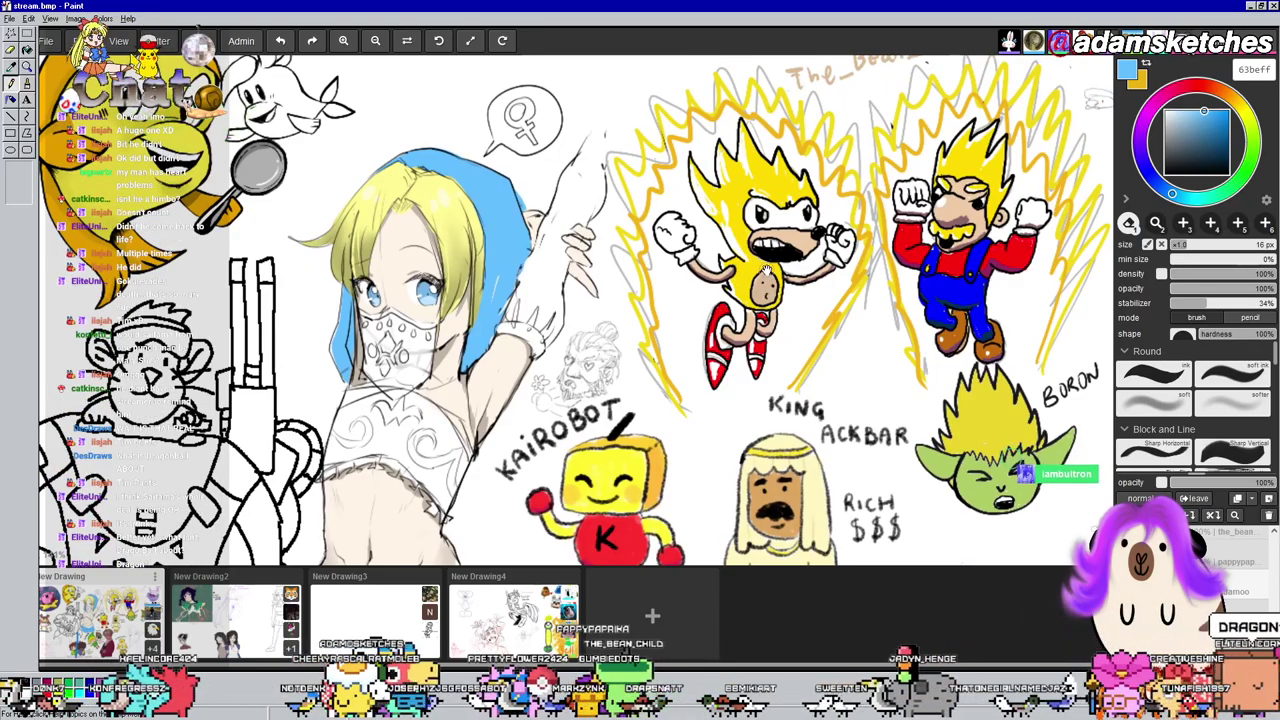
Paint over the female symbol in the speech bubble in pinkish red ff6376 with the brush at 15 px
{"action": "left_click", "coordinate": [1190, 88]}
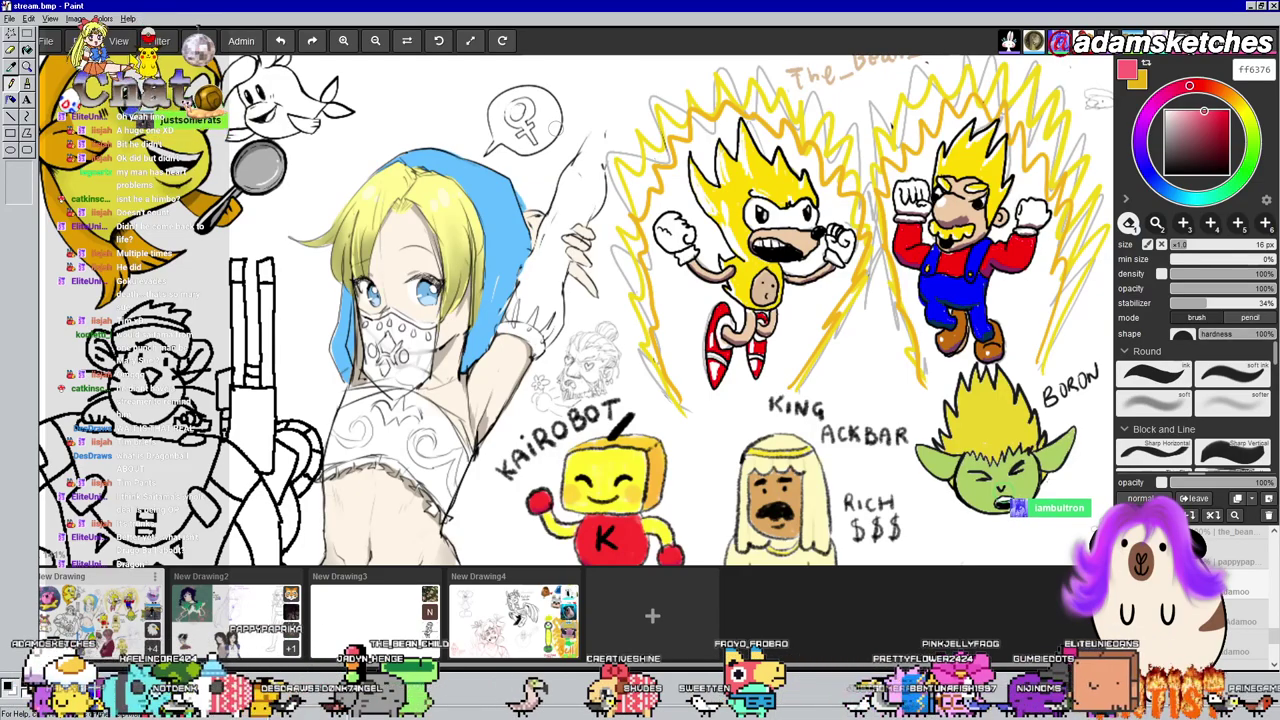
{"action": "key", "text": "b"}
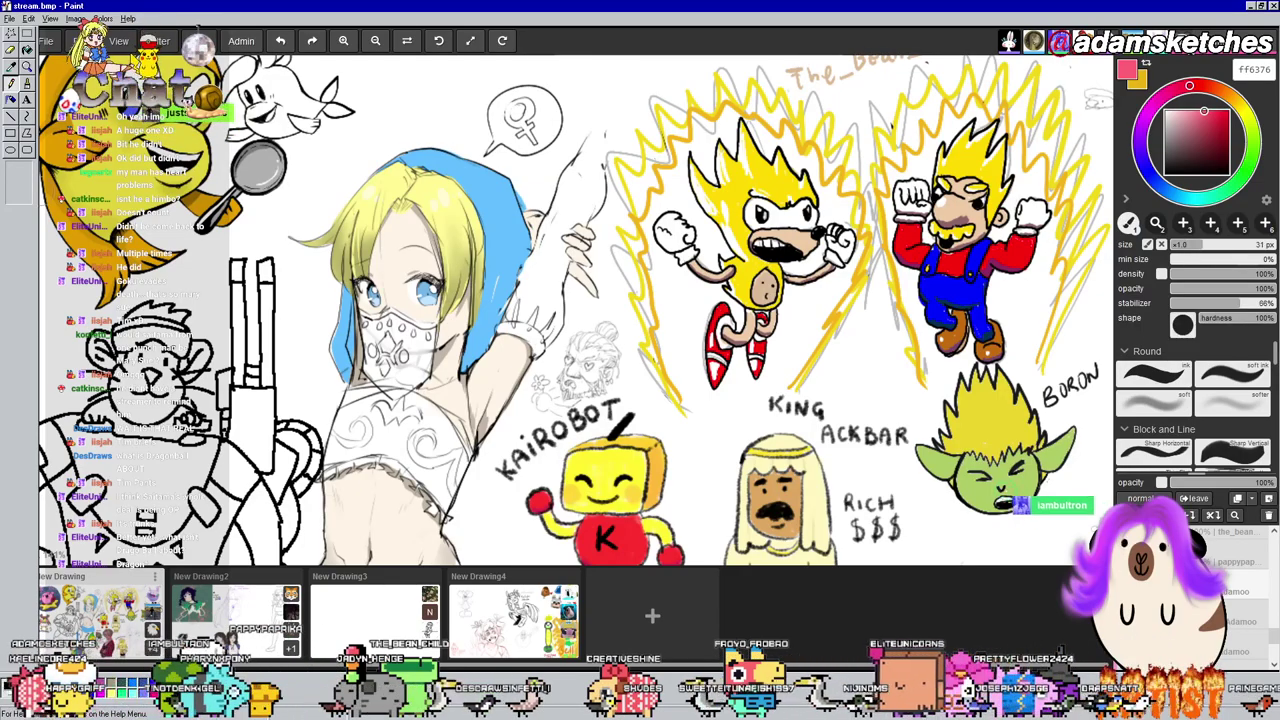
{"action": "left_click_drag", "start_coordinate": [639, 184], "coordinate": [701, 186]}
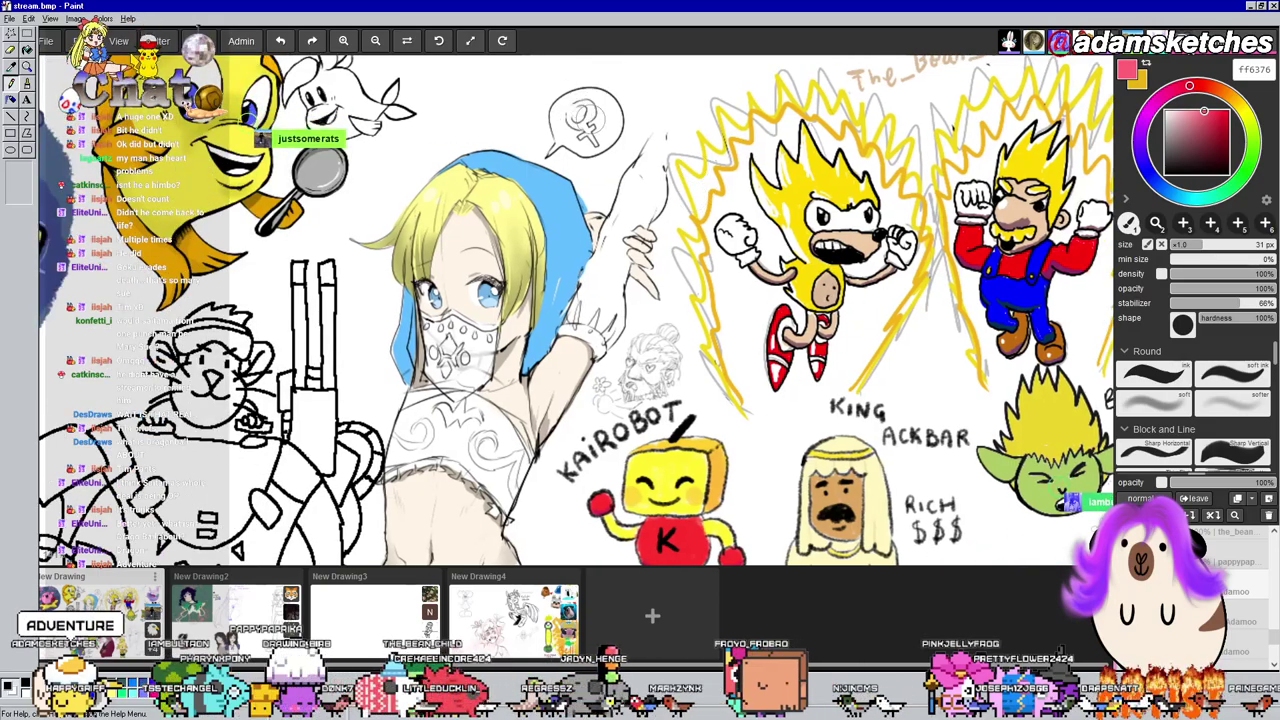
{"action": "left_click", "coordinate": [1185, 246]}
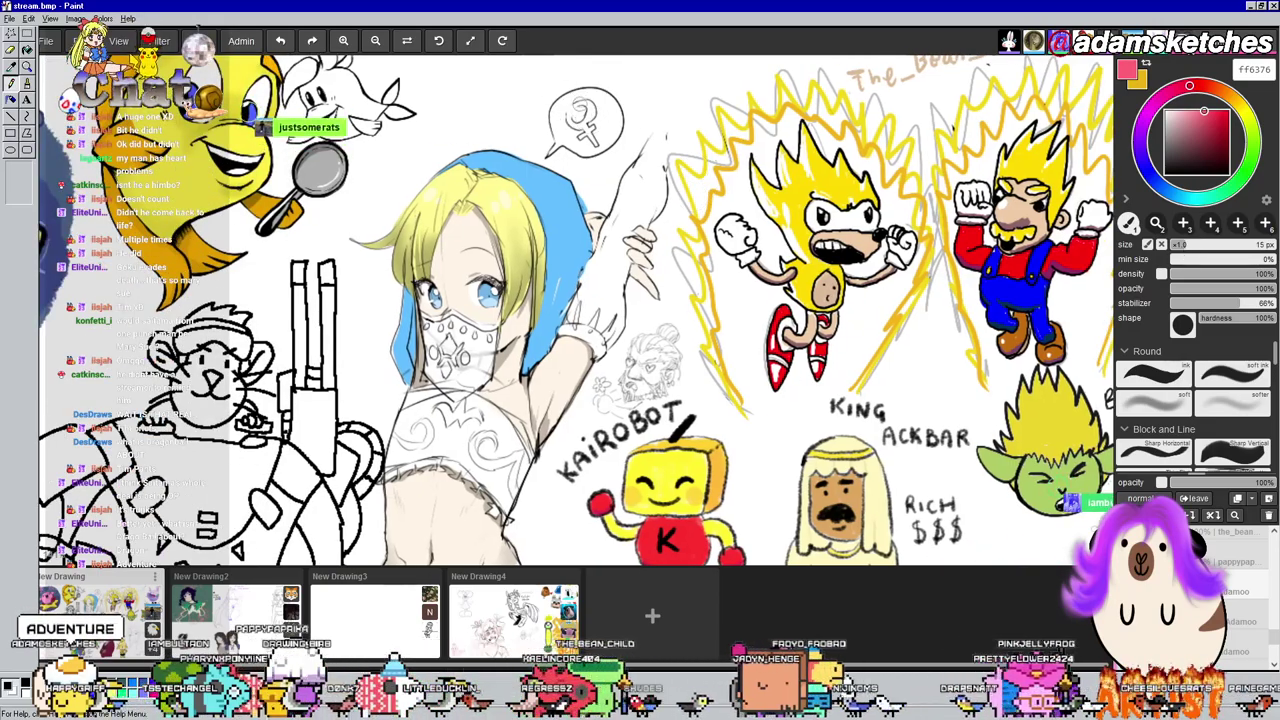
{"action": "mouse_move", "coordinate": [566, 110]}
{"action": "left_mouse_down"}
{"action": "mouse_move", "coordinate": [586, 122]}
{"action": "mouse_move", "coordinate": [592, 106]}
{"action": "left_mouse_up"}
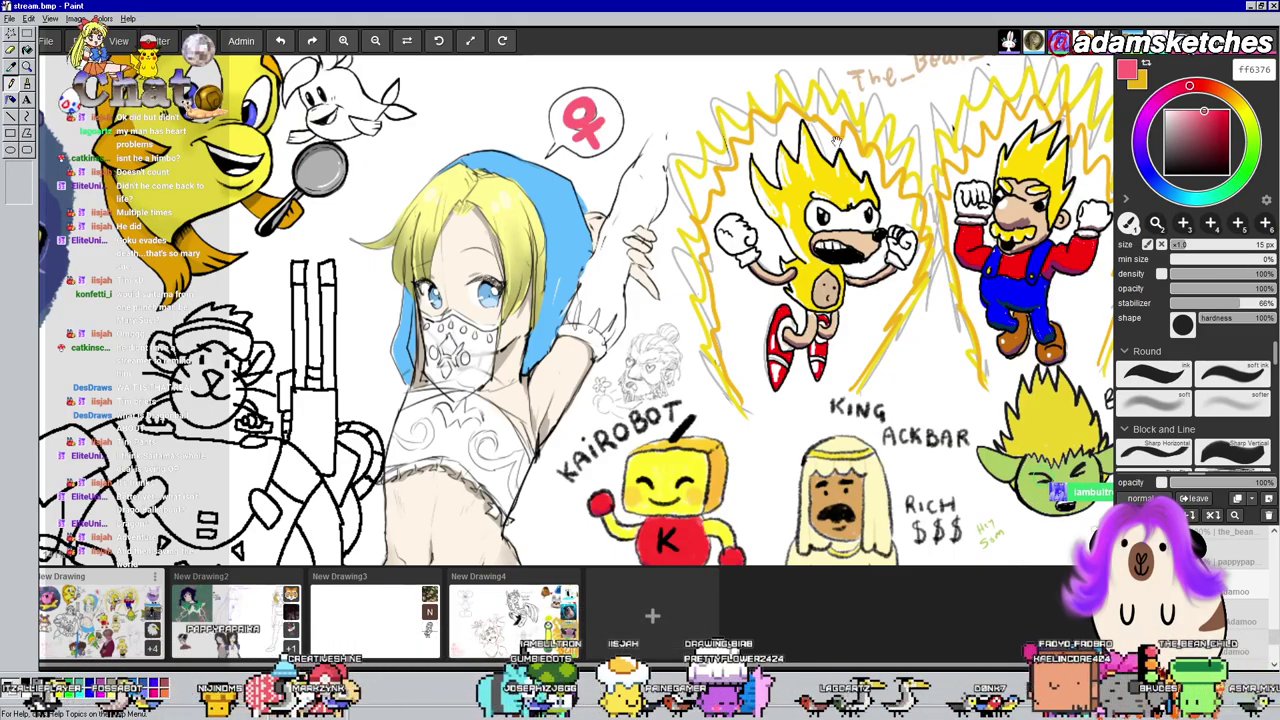
Draw a white ffffff trim line and looped pattern along the blue hood's edge with the brush at 4 px
{"action": "left_click_drag", "start_coordinate": [799, 240], "coordinate": [821, 113]}
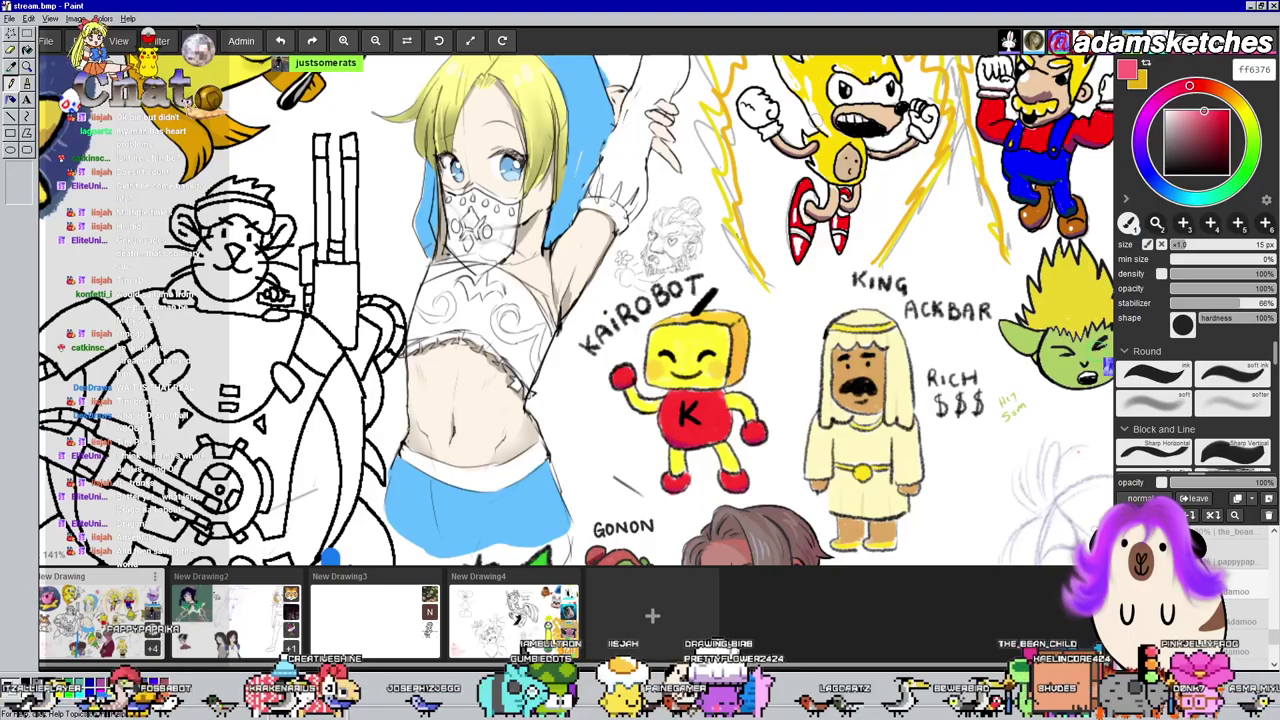
{"action": "left_click_drag", "start_coordinate": [867, 256], "coordinate": [812, 316]}
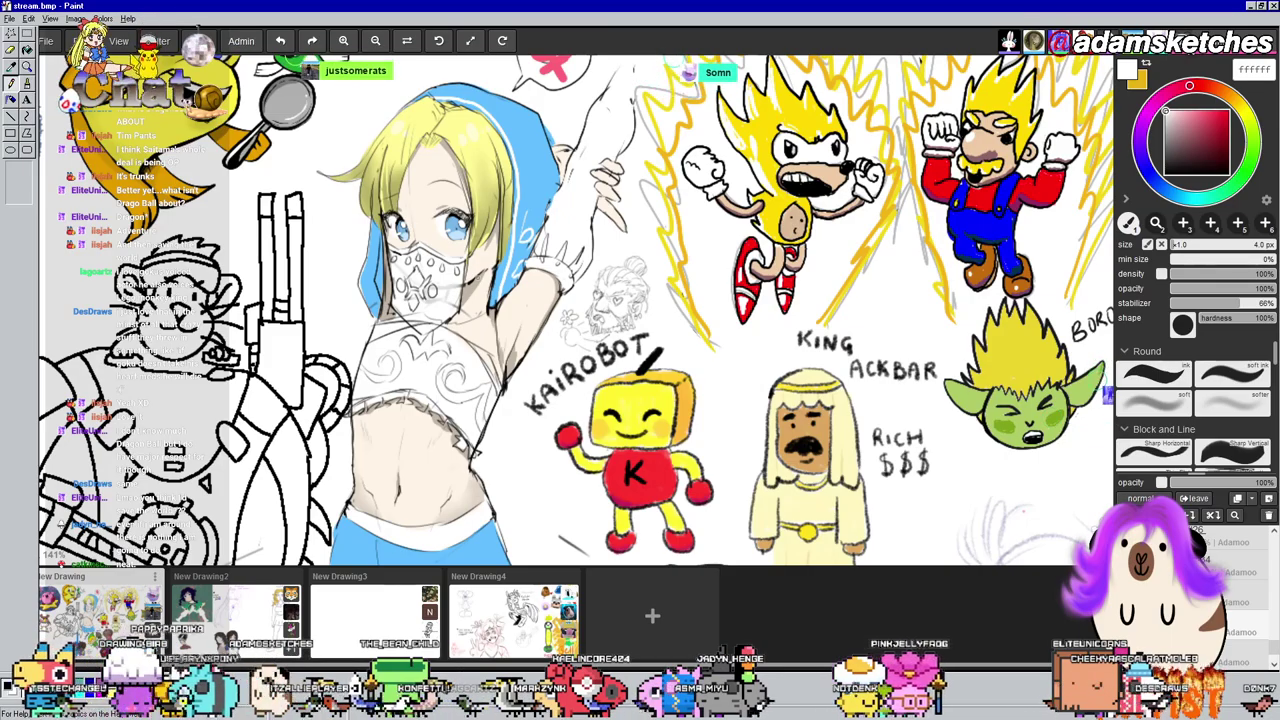
Sample the hood's light blue 63beff and fill the face veil with it using the brush at 20 px
{"action": "left_click_drag", "start_coordinate": [494, 277], "coordinate": [525, 237]}
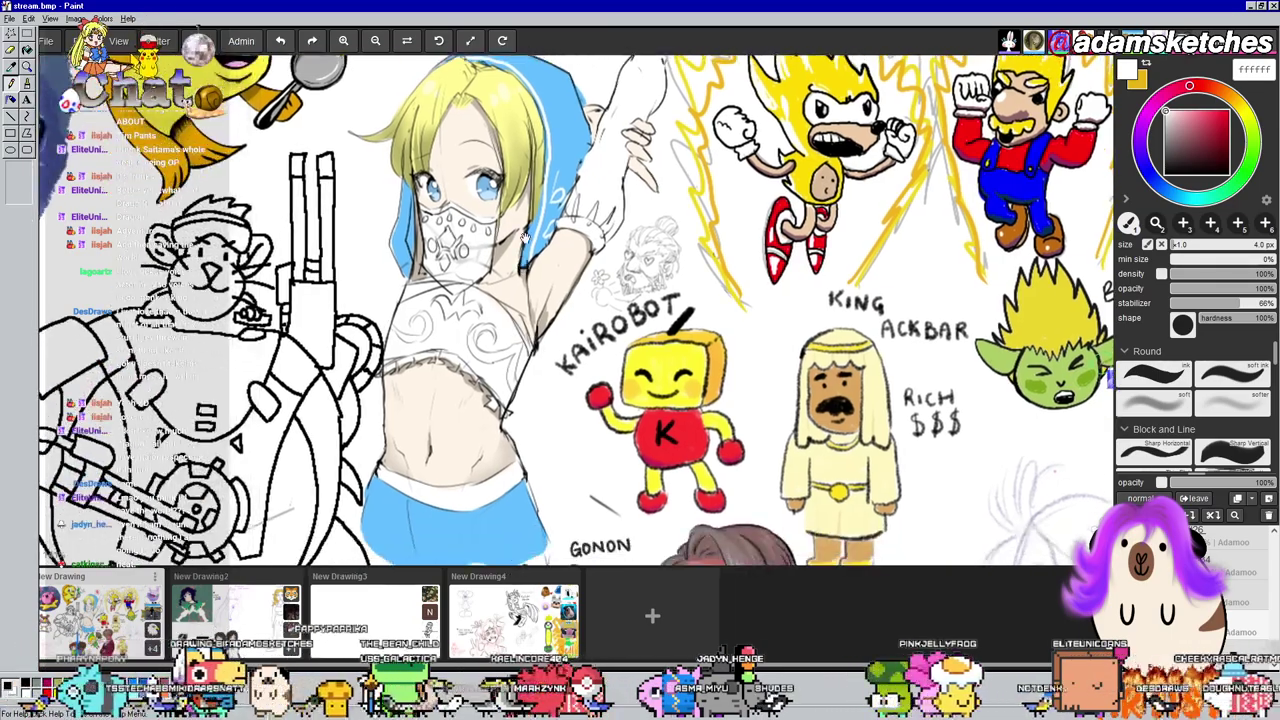
{"action": "key", "text": "alt"}
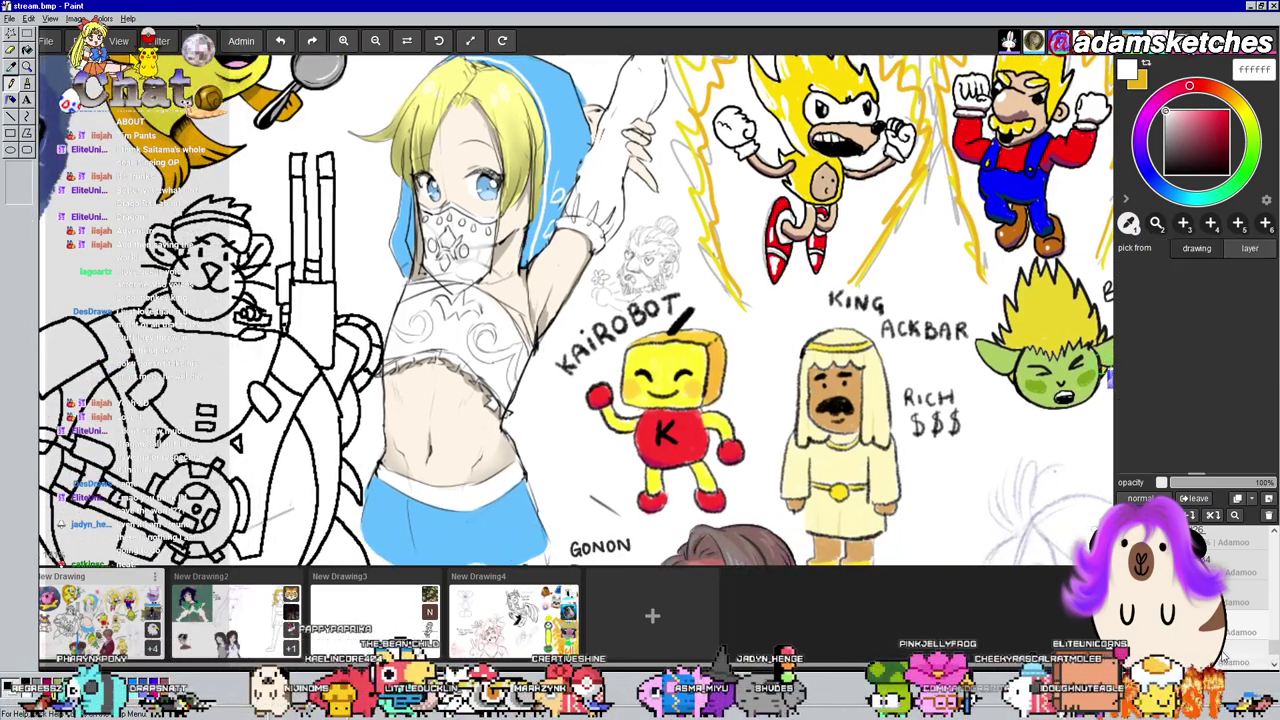
{"action": "left_click", "coordinate": [565, 103]}
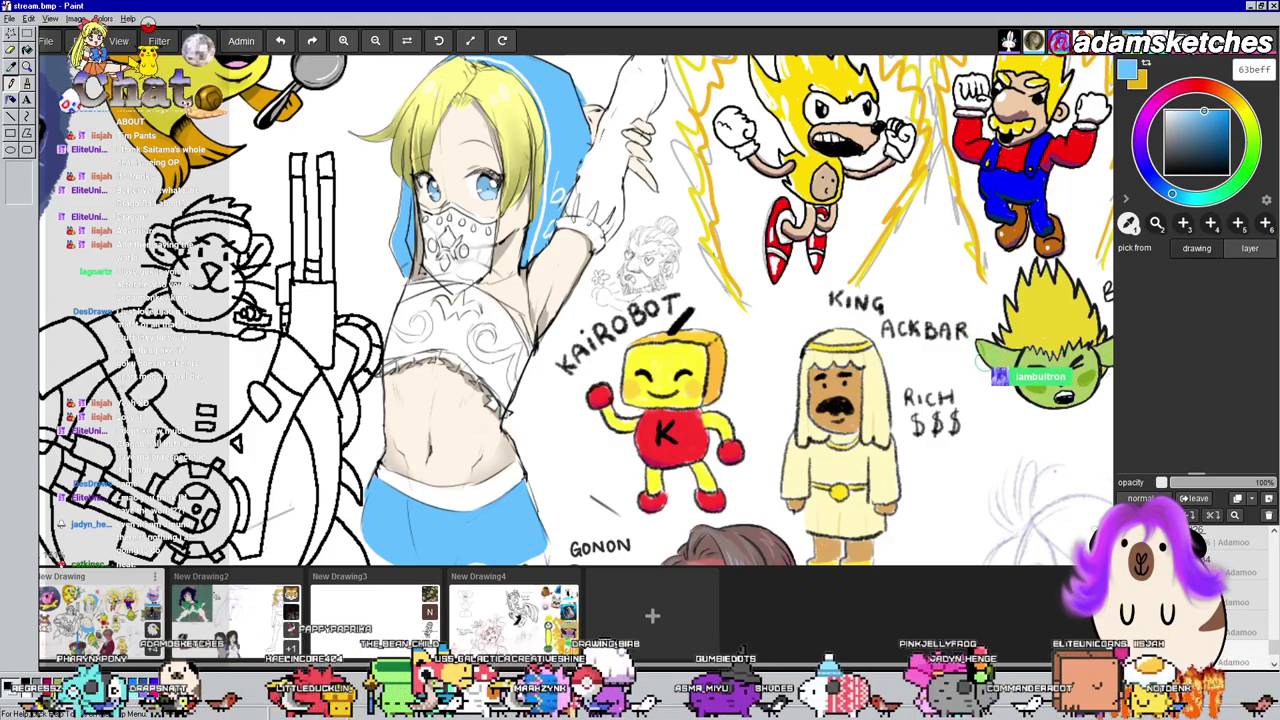
{"action": "key", "text": "b"}
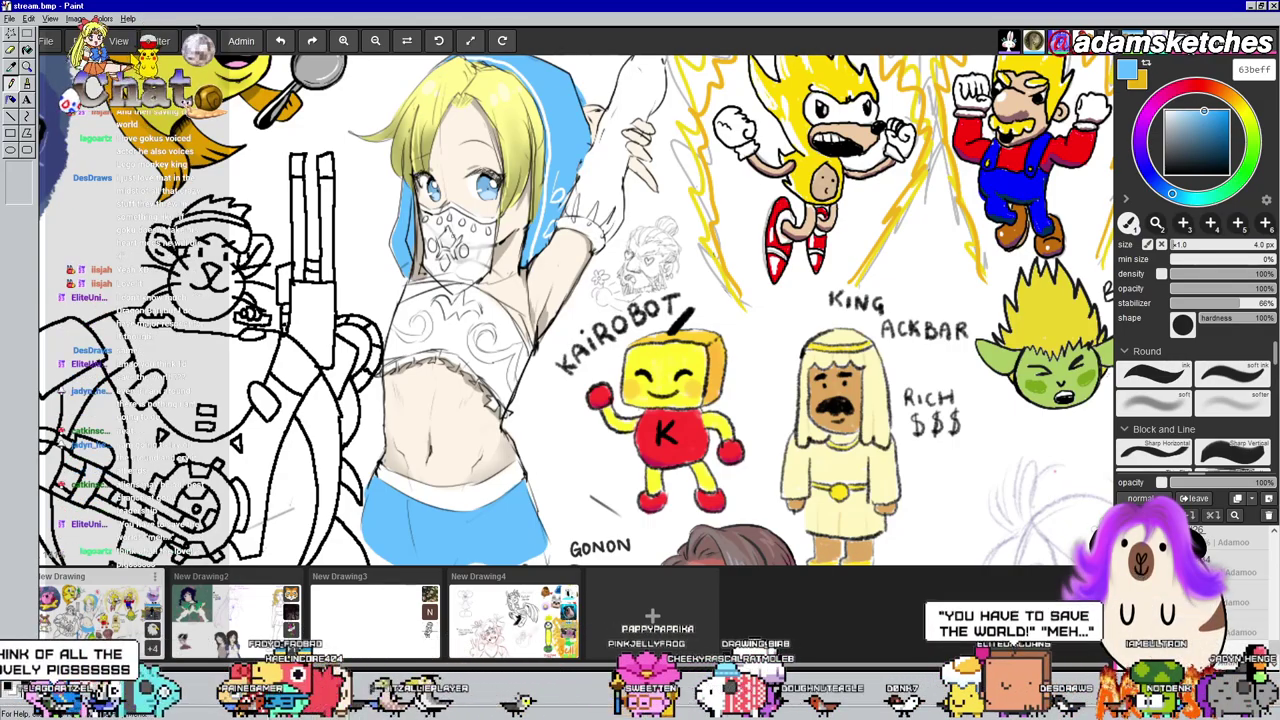
{"action": "left_click", "coordinate": [1189, 245]}
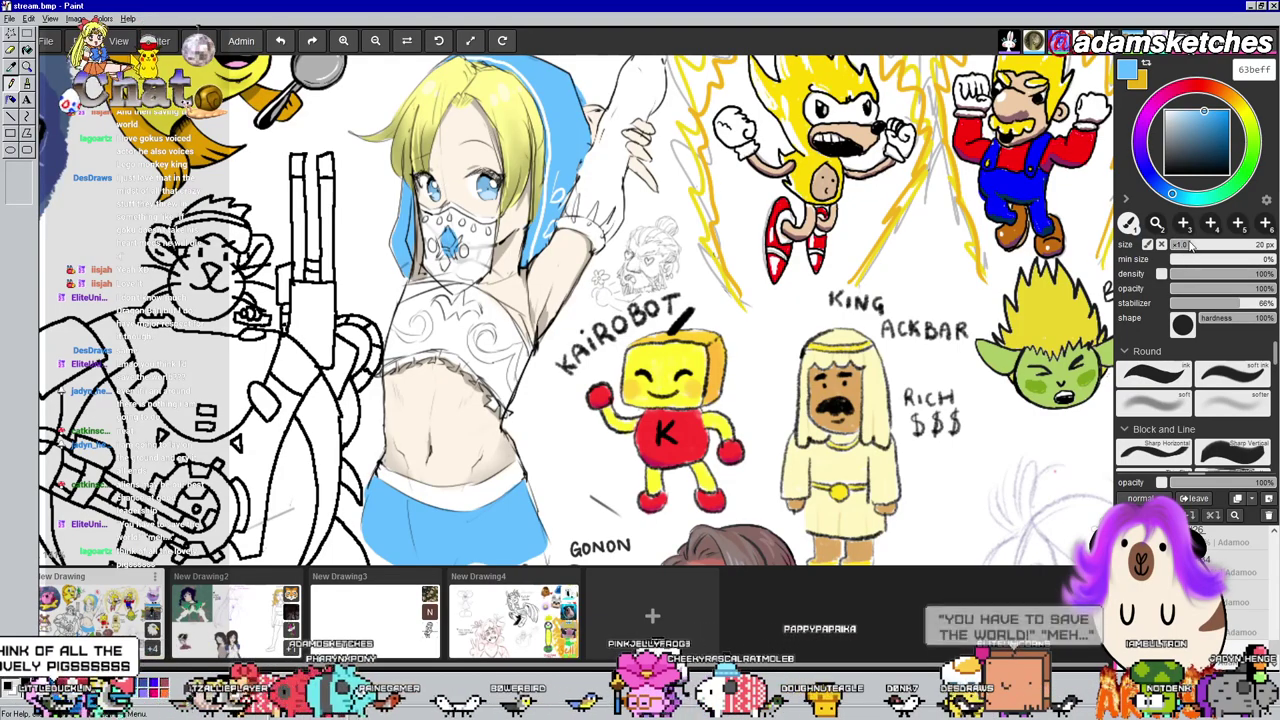
{"action": "mouse_move", "coordinate": [456, 226]}
{"action": "left_mouse_down"}
{"action": "mouse_move", "coordinate": [432, 226]}
{"action": "mouse_move", "coordinate": [447, 282]}
{"action": "mouse_move", "coordinate": [490, 242]}
{"action": "mouse_move", "coordinate": [448, 292]}
{"action": "left_mouse_up"}
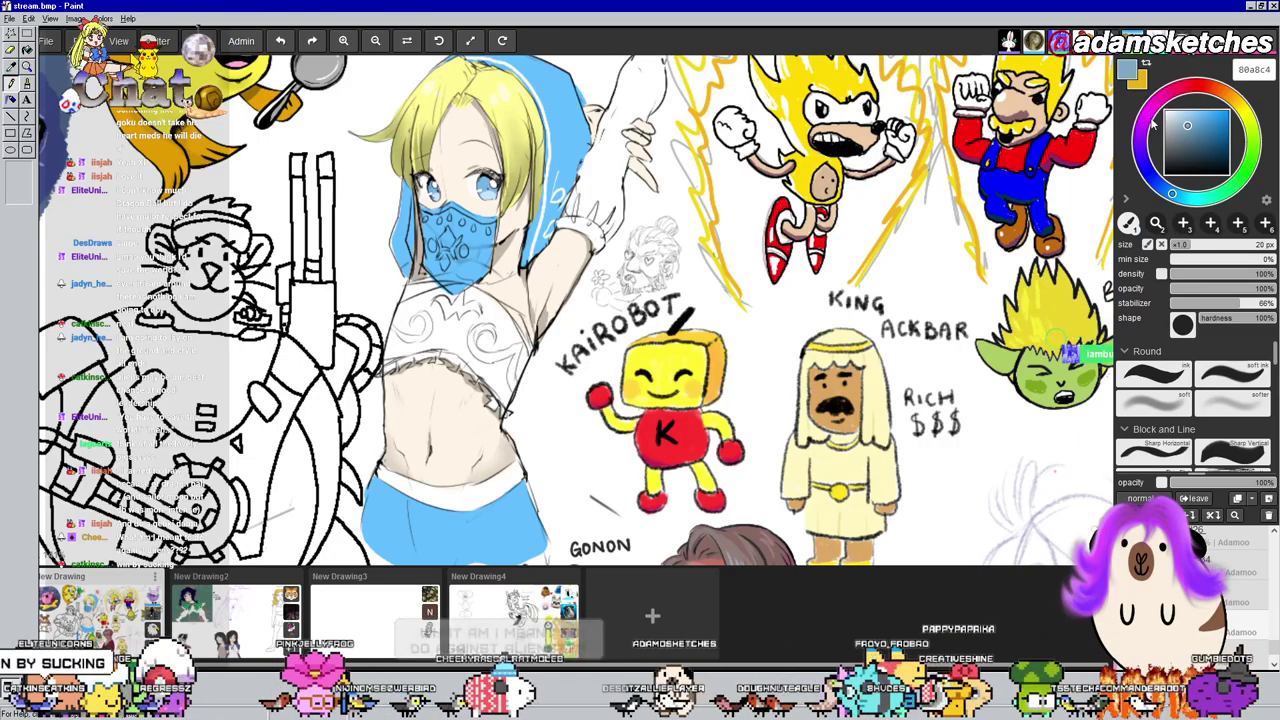
Draw a pale e7eff4 trim along the veil's upper edge and a row of teardrops beneath it with a 3 px brush
{"action": "left_click", "coordinate": [1168, 113]}
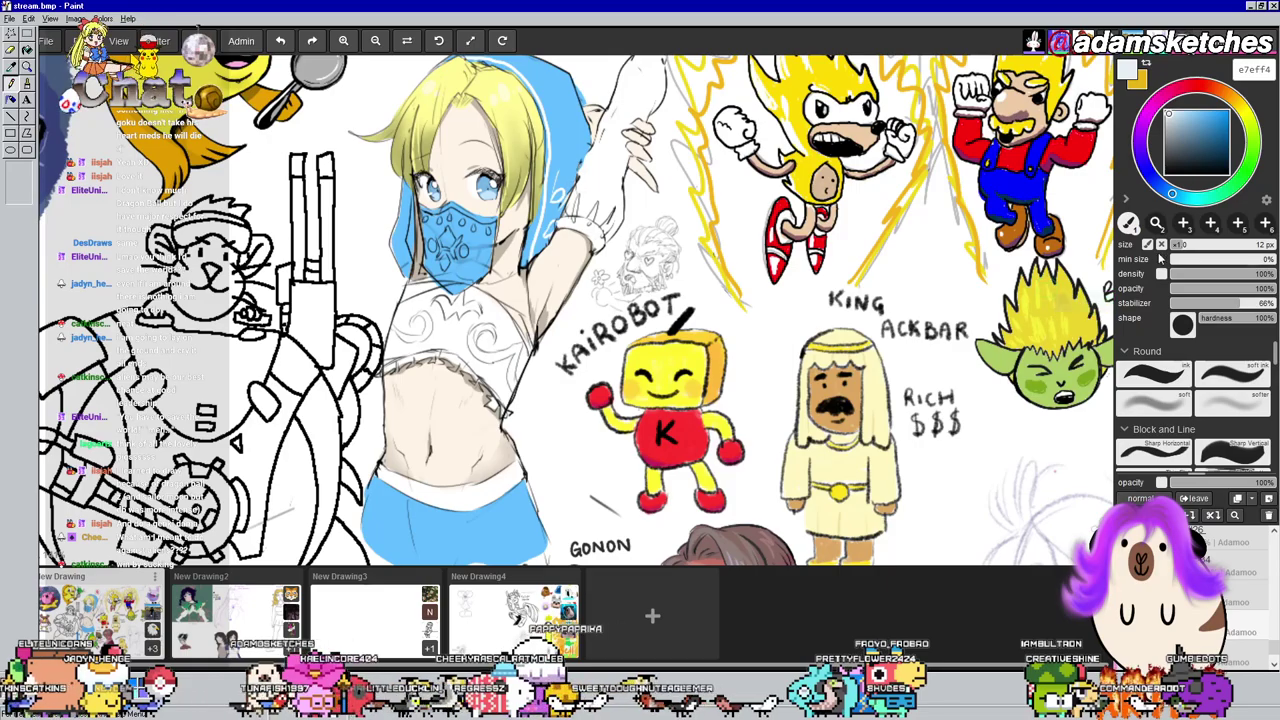
{"action": "left_click", "coordinate": [1174, 244]}
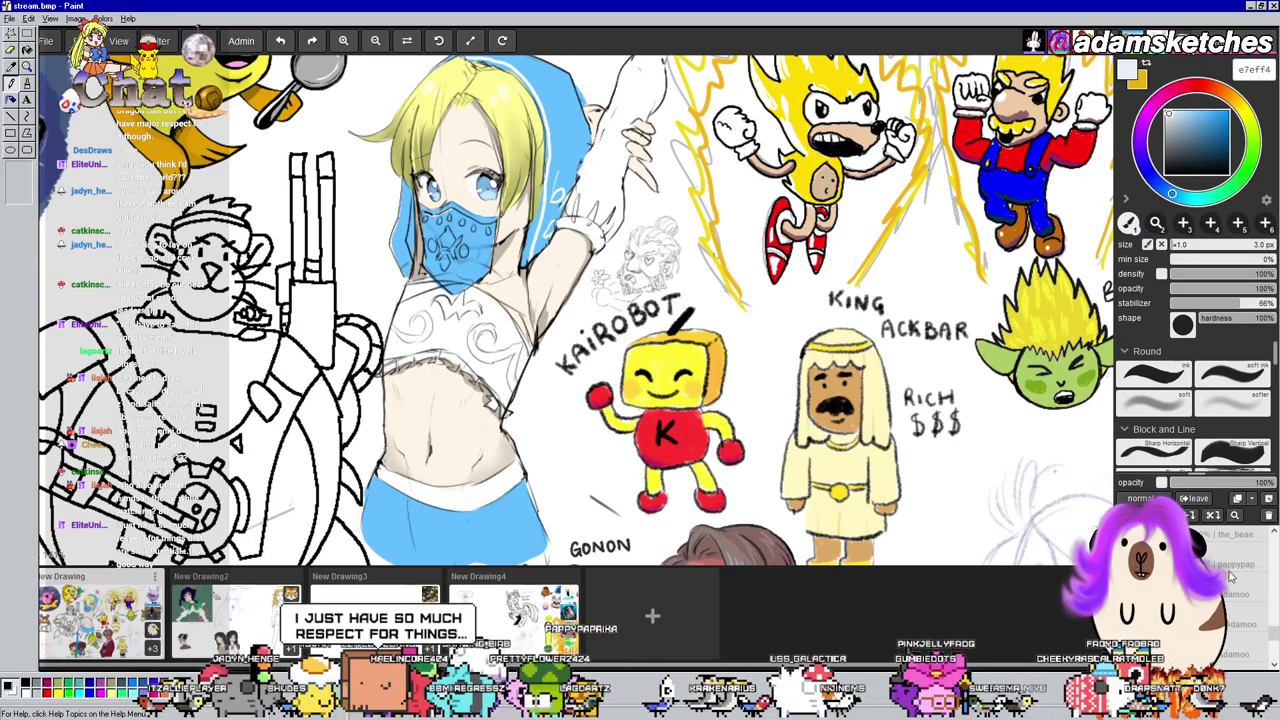
{"action": "scroll", "coordinate": [462, 190], "scroll_direction": "up", "scroll_amount": 4}
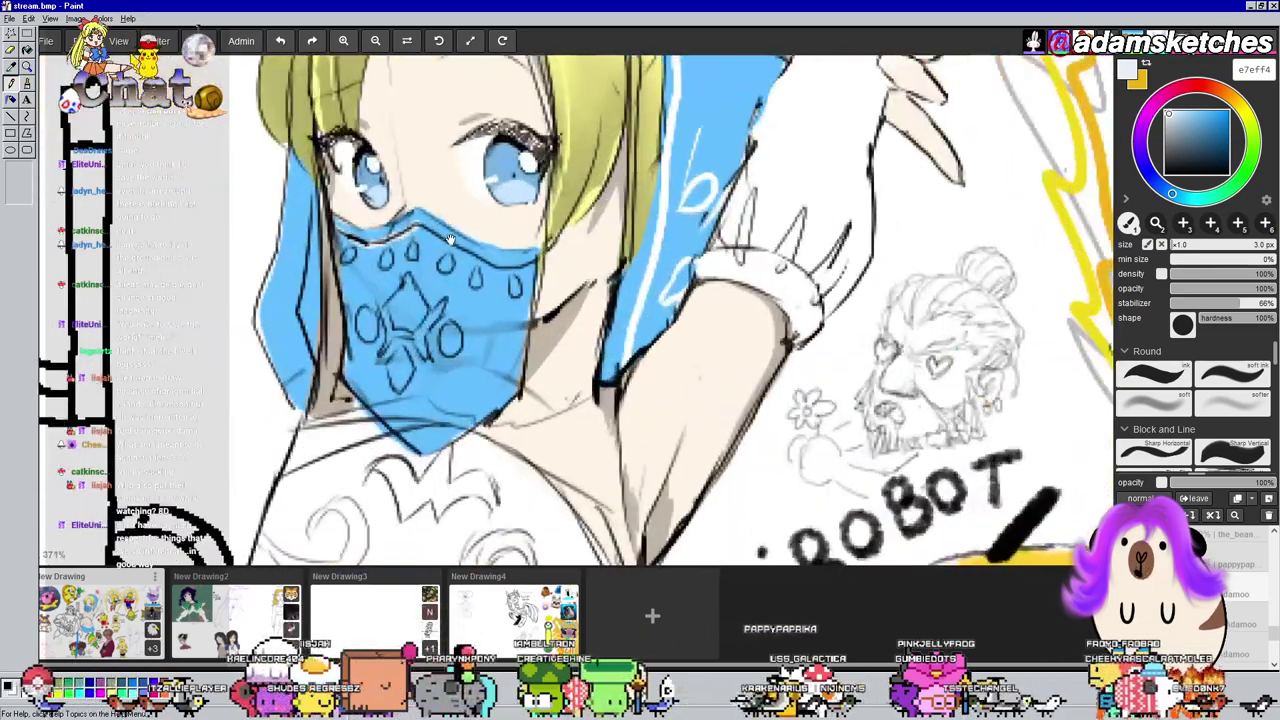
{"action": "left_click_drag", "start_coordinate": [470, 192], "coordinate": [498, 180]}
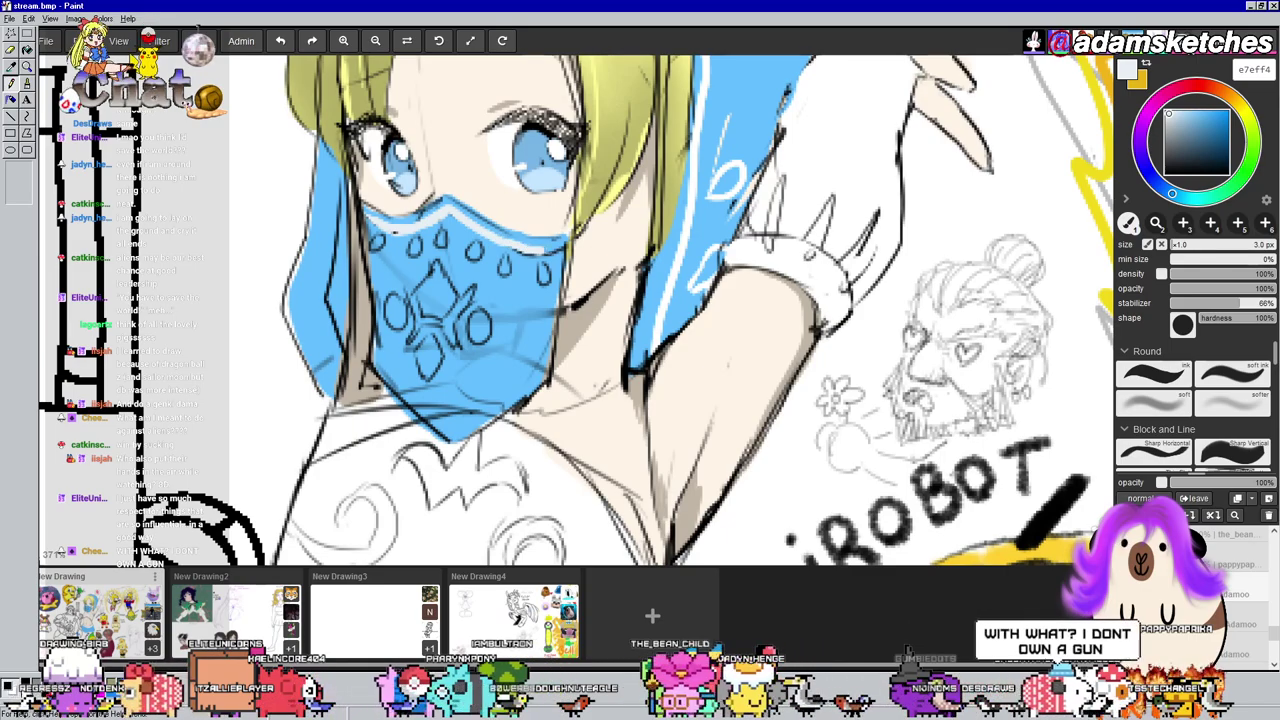
{"action": "left_click_drag", "start_coordinate": [676, 251], "coordinate": [678, 203]}
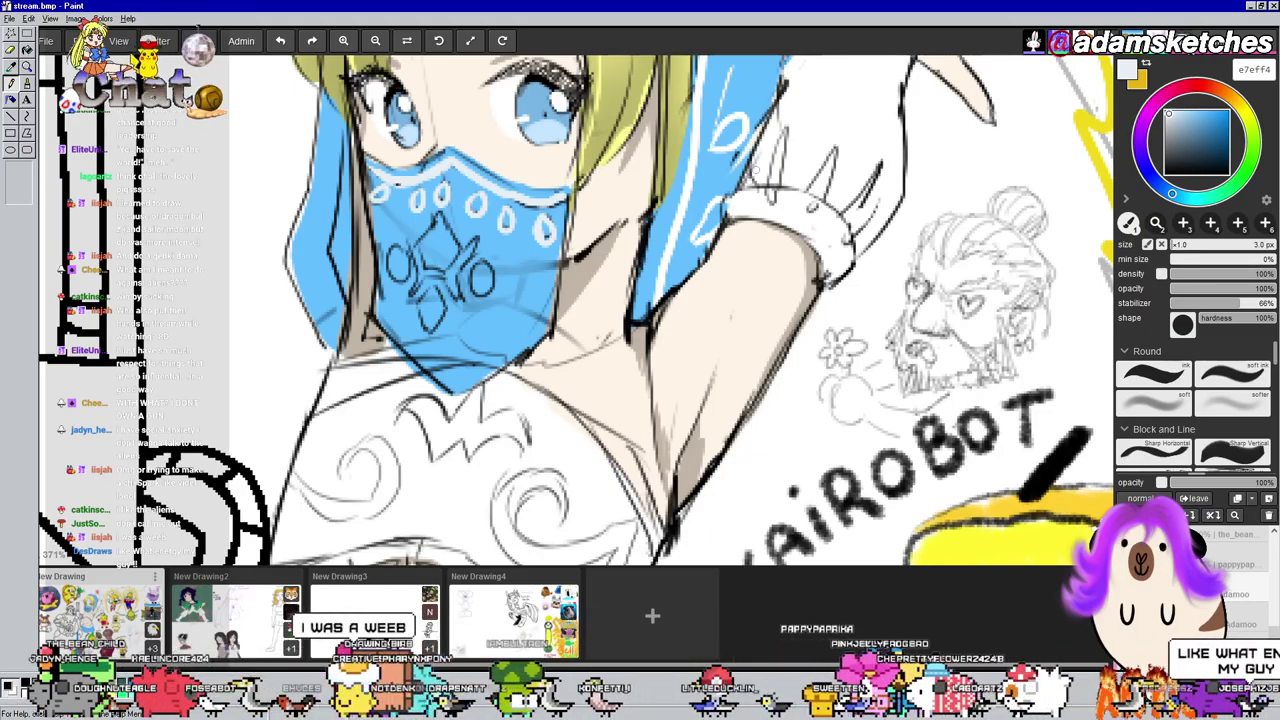
Erase the dark sketched emblem and stray lines from the blue face veil with the eraser at 16 px
{"action": "left_click_drag", "start_coordinate": [780, 251], "coordinate": [762, 235]}
{"action": "key", "text": "e"}
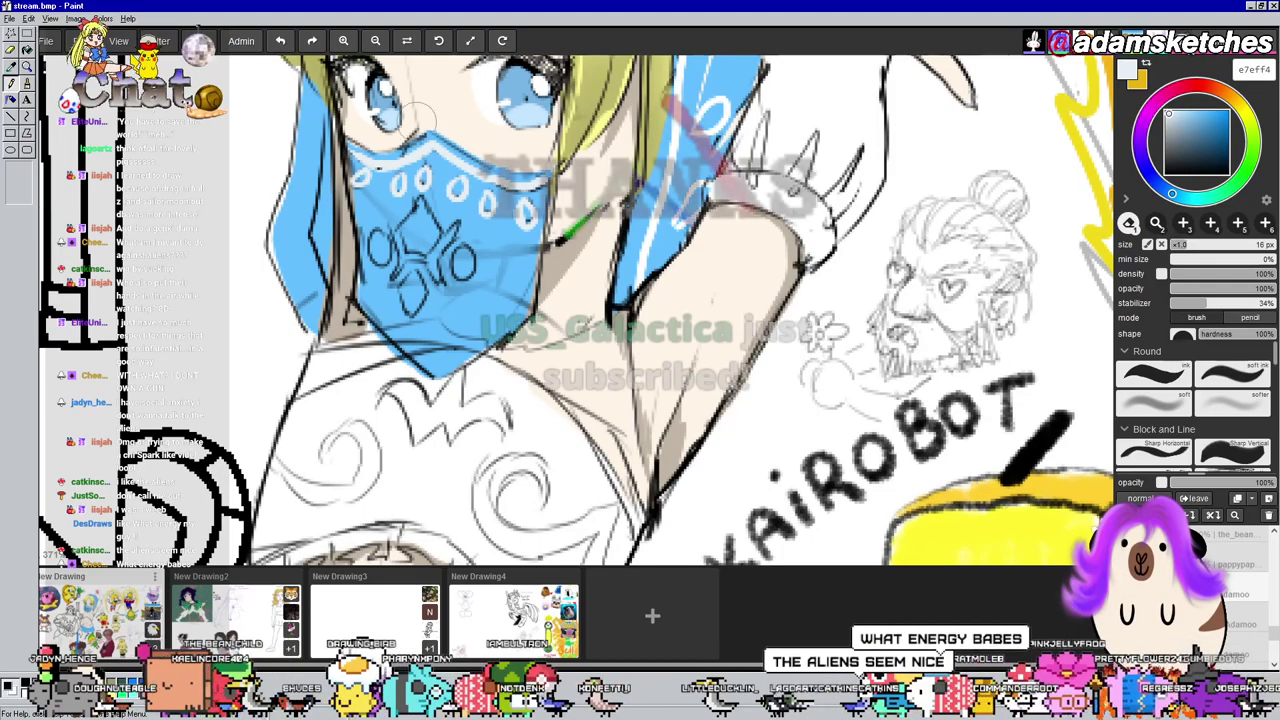
{"action": "mouse_move", "coordinate": [418, 205]}
{"action": "left_mouse_down"}
{"action": "mouse_move", "coordinate": [395, 240]}
{"action": "mouse_move", "coordinate": [440, 285]}
{"action": "mouse_move", "coordinate": [476, 235]}
{"action": "left_mouse_up"}
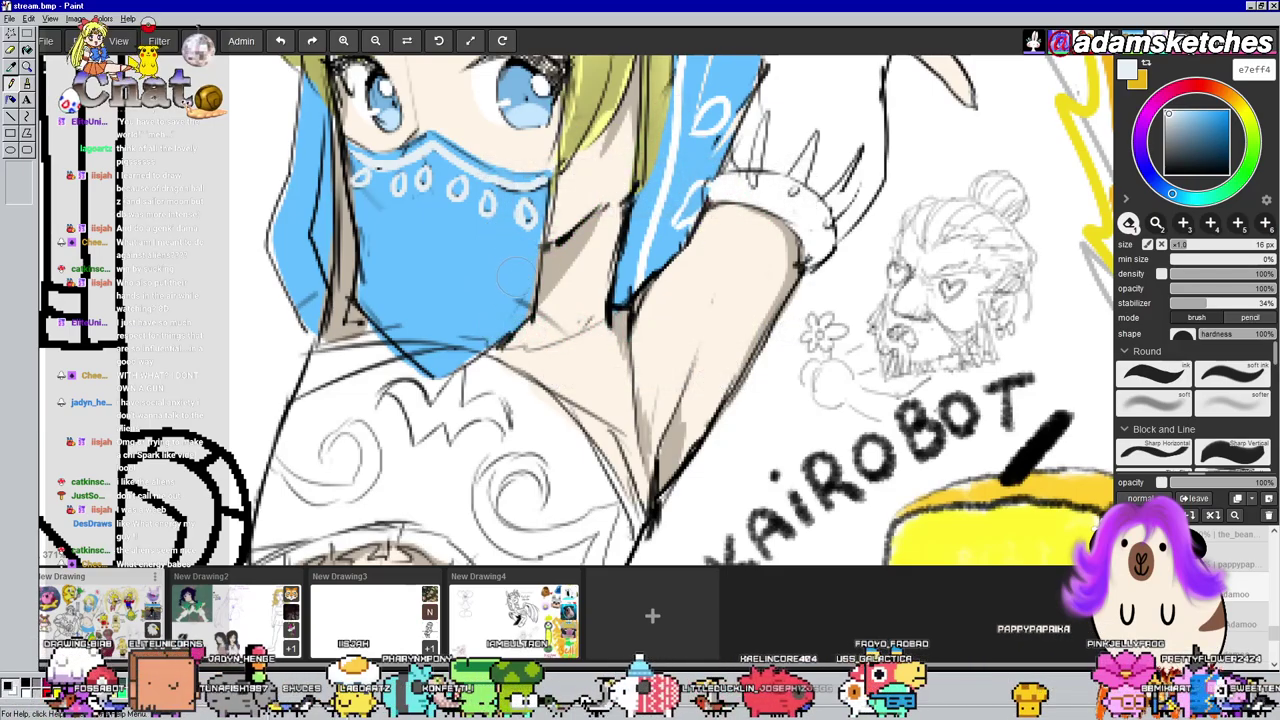
{"action": "left_click_drag", "start_coordinate": [378, 298], "coordinate": [380, 262]}
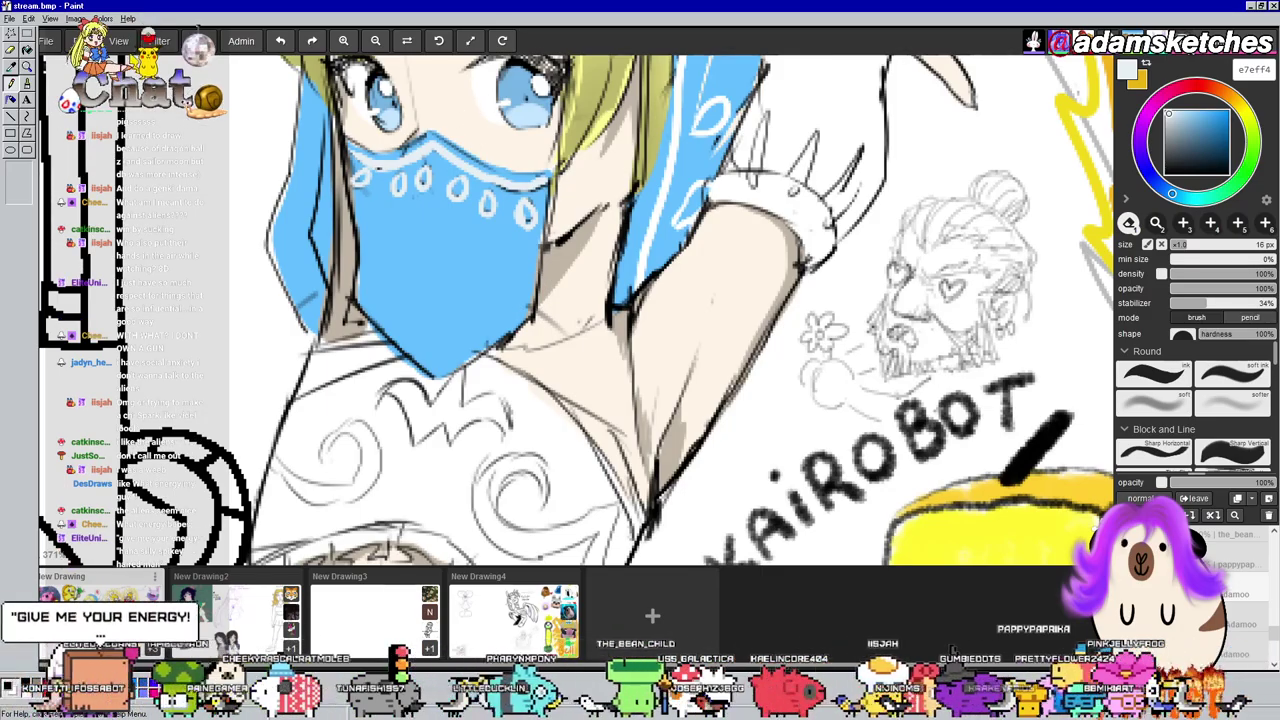
Draw a four-part diamond emblem at the center of the face veil in pale e7eff4 with the 3 px brush
{"action": "key", "text": "b"}
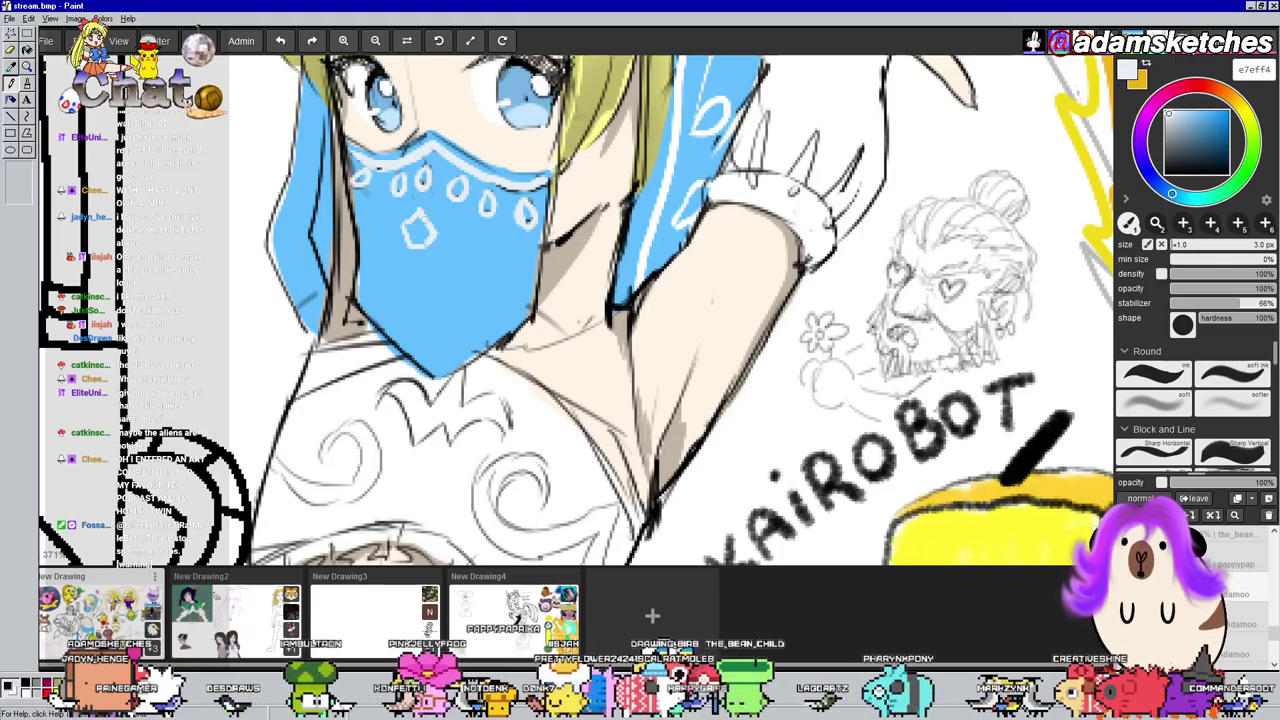
{"action": "left_click_drag", "start_coordinate": [396, 236], "coordinate": [402, 258]}
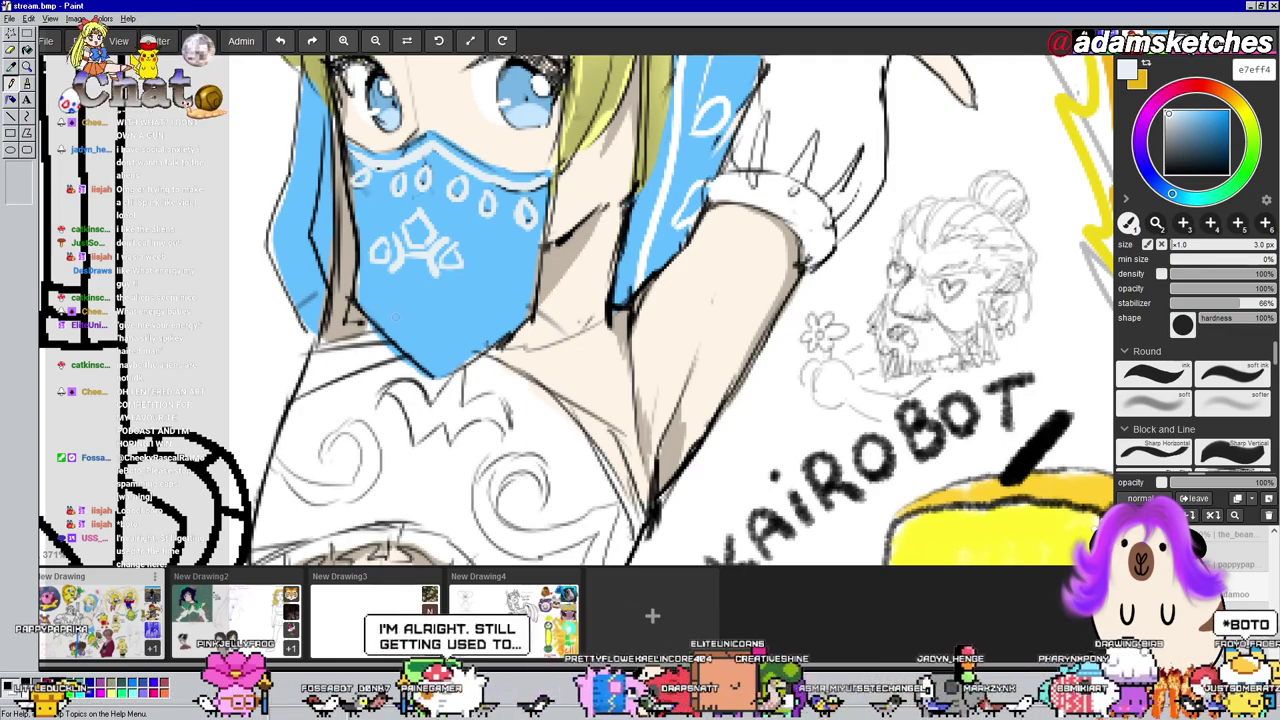
{"action": "left_click_drag", "start_coordinate": [409, 267], "coordinate": [402, 281]}
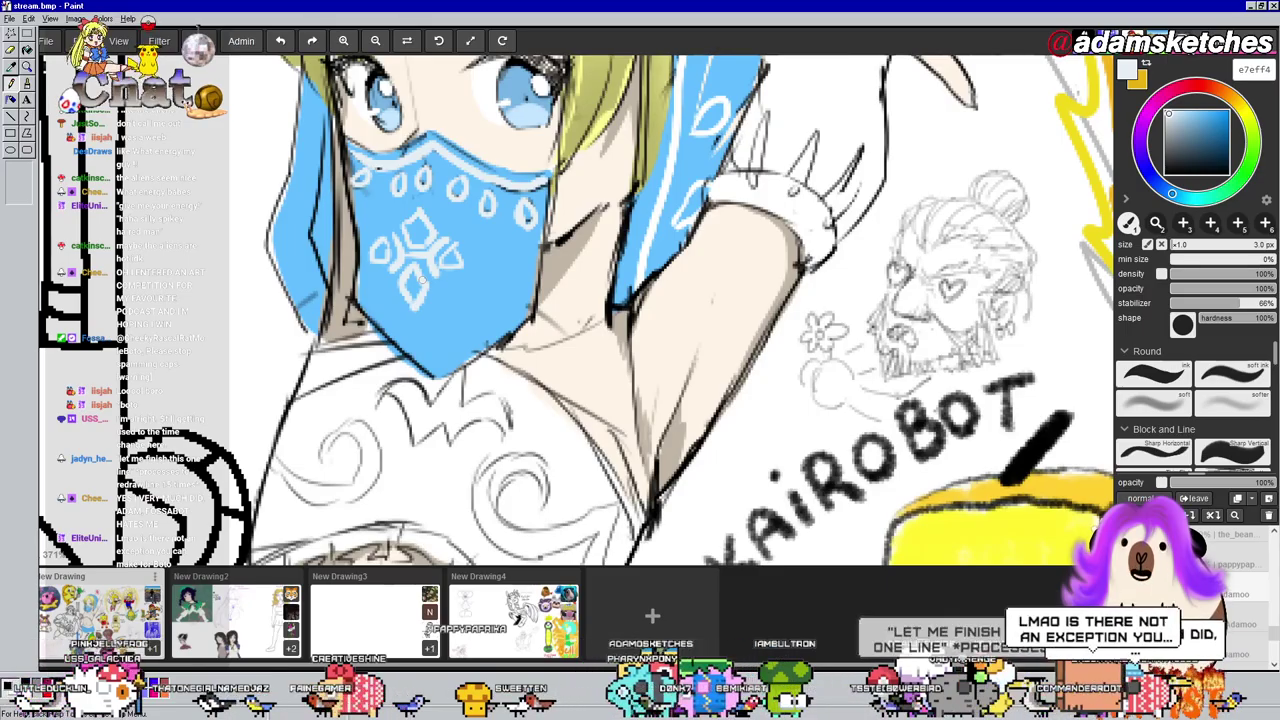
Sample the hood's light blue 63beff and paint the lower half of the raised arm's sleeve, including its jagged cuff, at 28 px
{"action": "scroll", "coordinate": [700, 220], "scroll_direction": "down", "scroll_amount": 6}
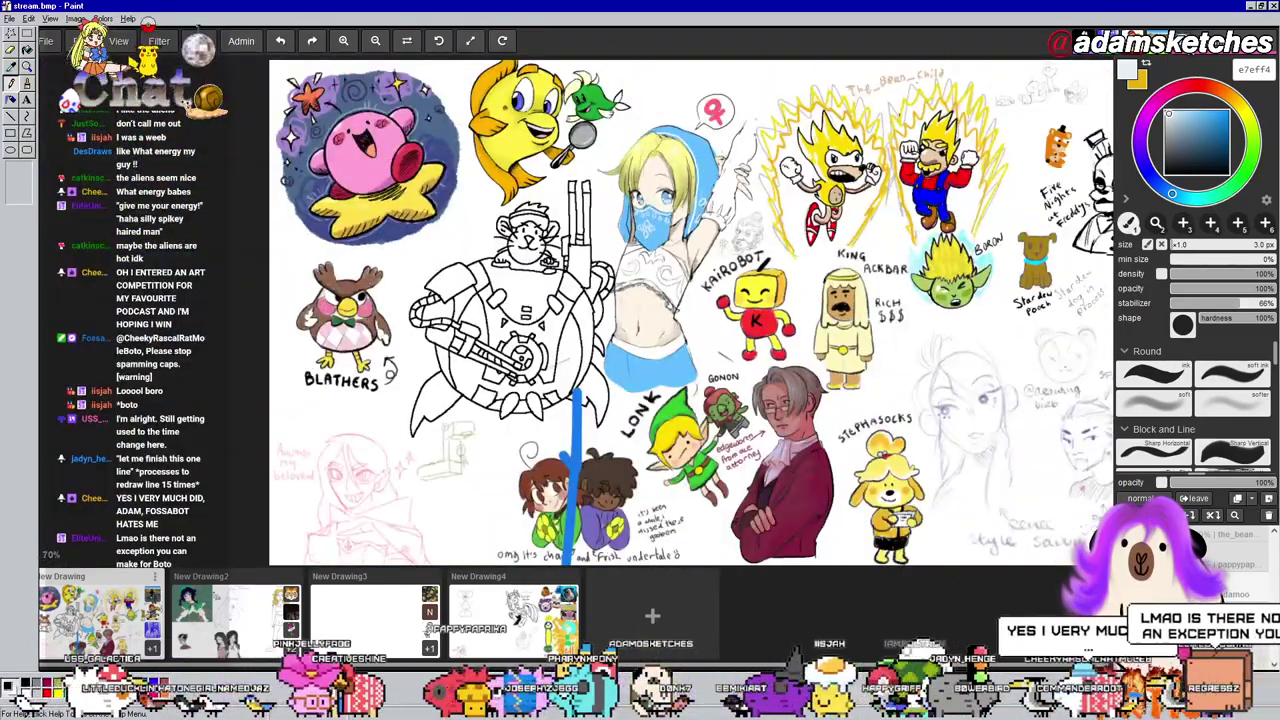
{"action": "scroll", "coordinate": [742, 156], "scroll_direction": "up", "scroll_amount": 5}
{"action": "scroll", "coordinate": [696, 158], "scroll_direction": "down", "scroll_amount": 3}
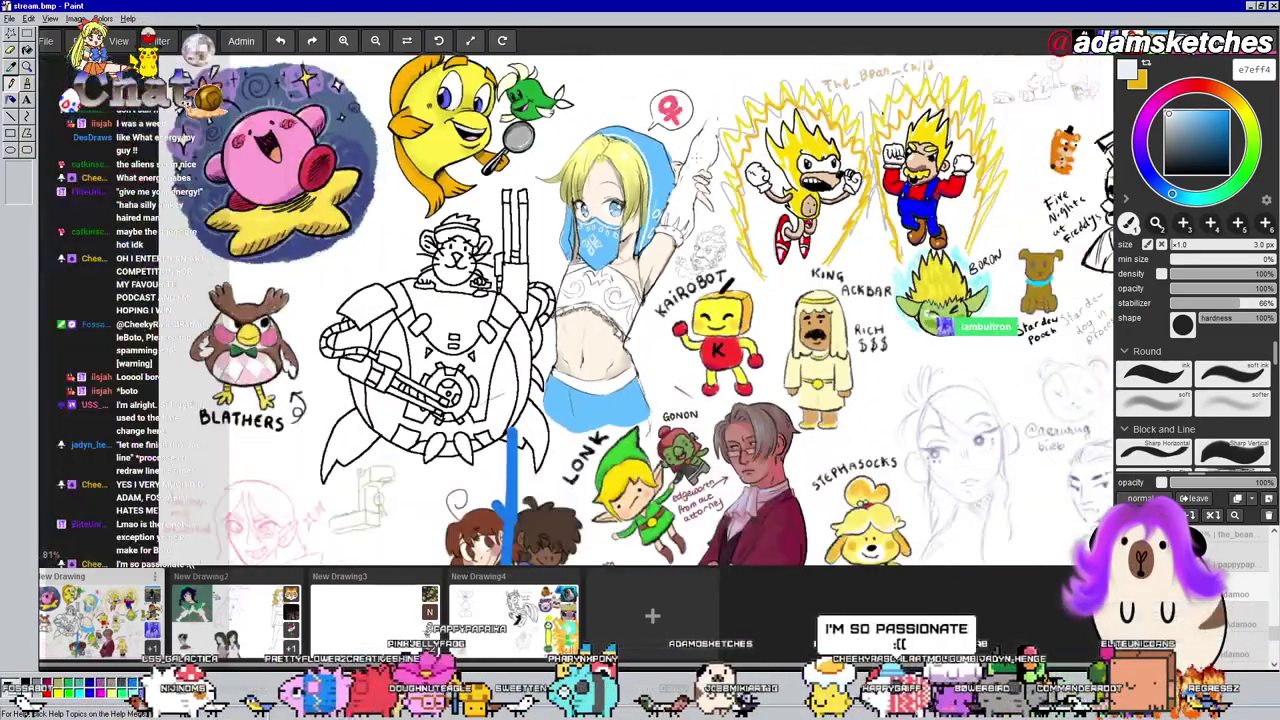
{"action": "scroll", "coordinate": [832, 157], "scroll_direction": "up", "scroll_amount": 3}
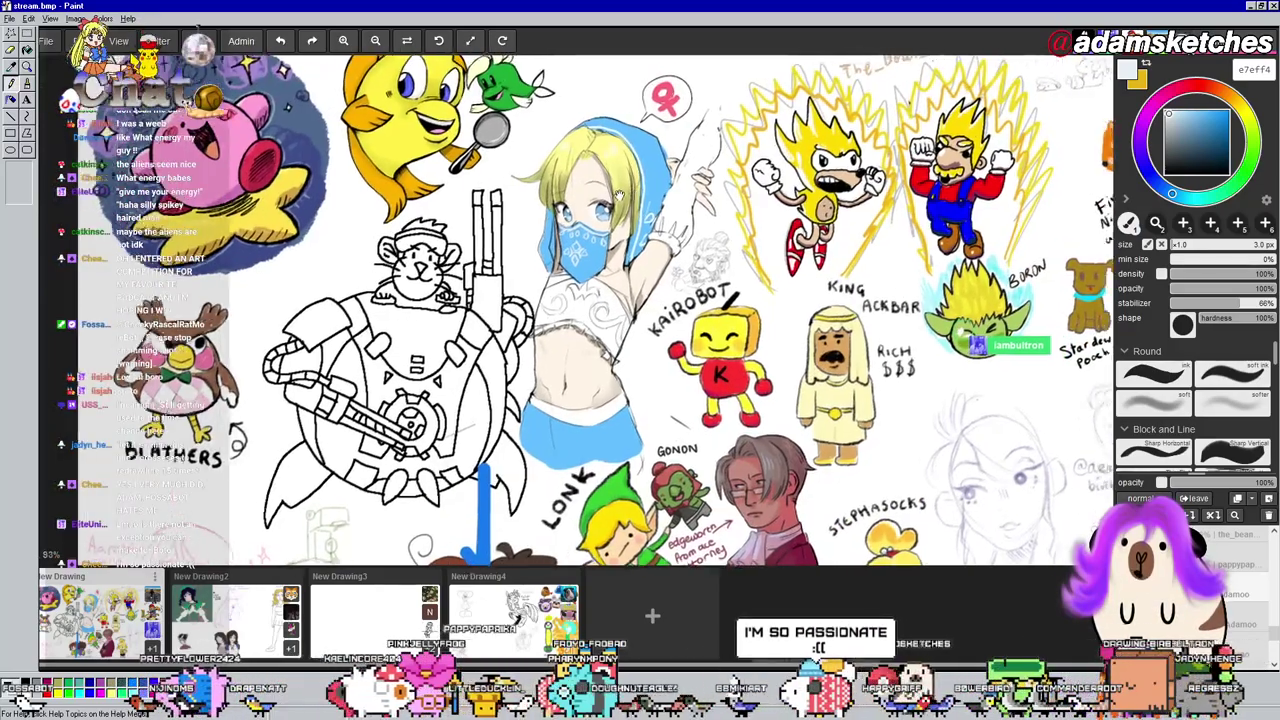
{"action": "scroll", "coordinate": [632, 156], "scroll_direction": "up", "scroll_amount": 7}
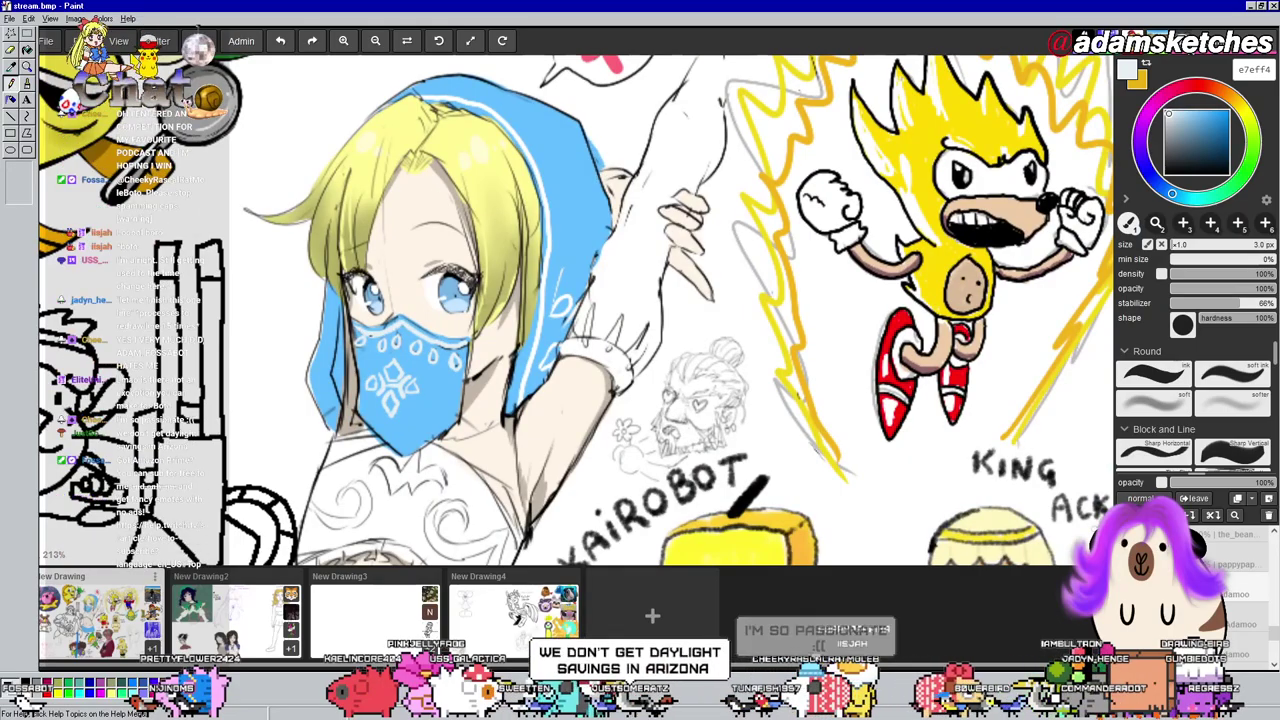
{"action": "key", "text": "i"}
{"action": "left_click", "coordinate": [566, 155]}
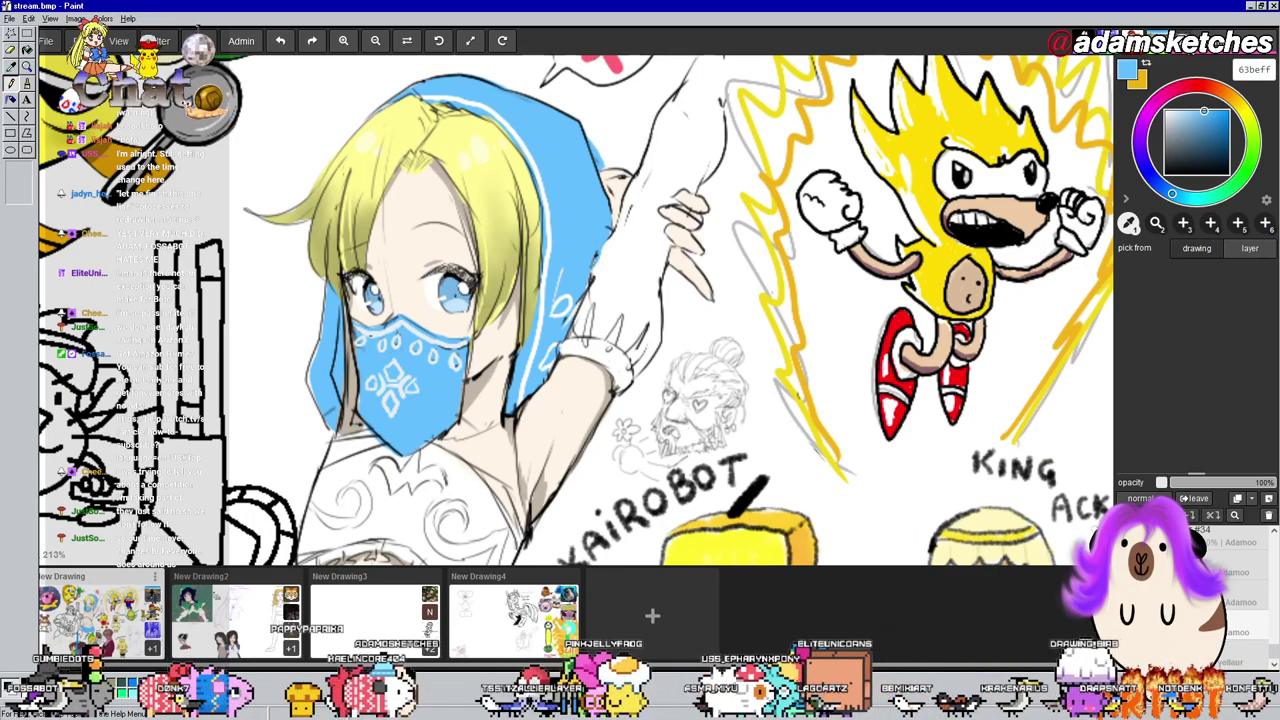
{"action": "mouse_move", "coordinate": [596, 240]}
{"action": "left_mouse_down"}
{"action": "mouse_move", "coordinate": [434, 220]}
{"action": "mouse_move", "coordinate": [448, 222]}
{"action": "left_mouse_up"}
{"action": "key", "text": "b"}
{"action": "left_click", "coordinate": [1198, 247]}
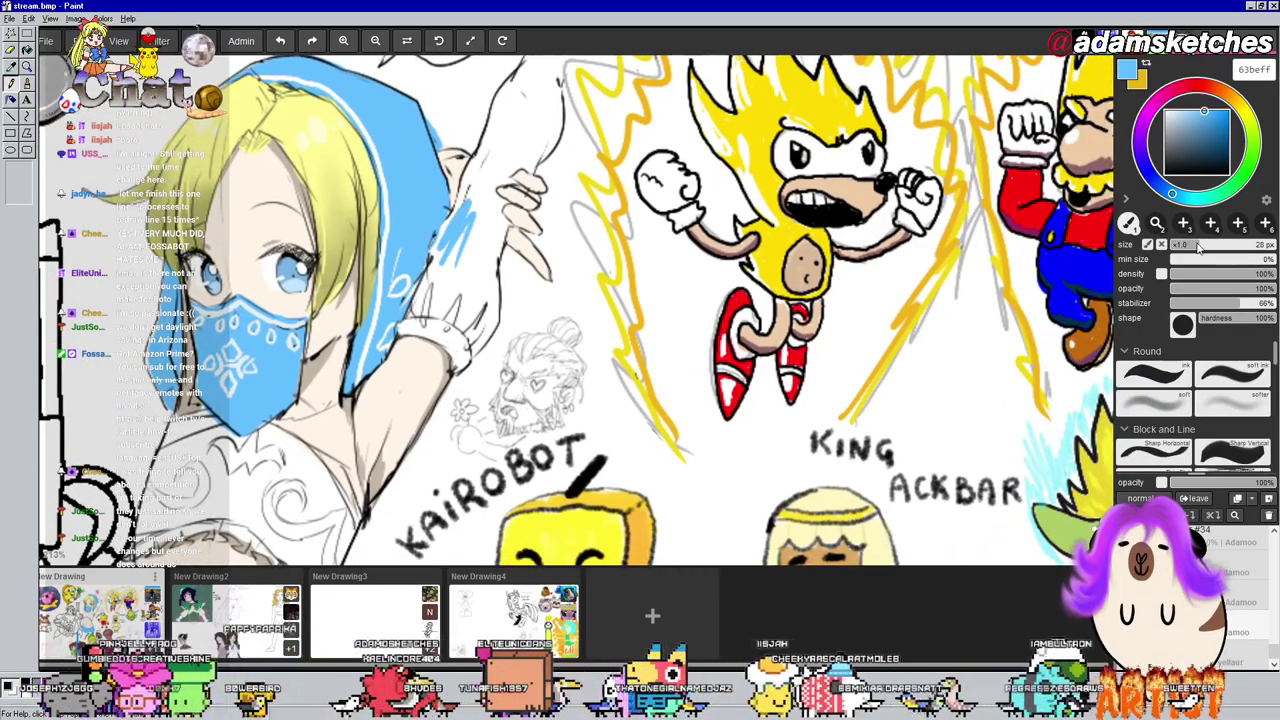
{"action": "mouse_move", "coordinate": [485, 175]}
{"action": "left_mouse_down"}
{"action": "mouse_move", "coordinate": [465, 222]}
{"action": "mouse_move", "coordinate": [490, 160]}
{"action": "mouse_move", "coordinate": [465, 233]}
{"action": "mouse_move", "coordinate": [432, 285]}
{"action": "left_mouse_up"}
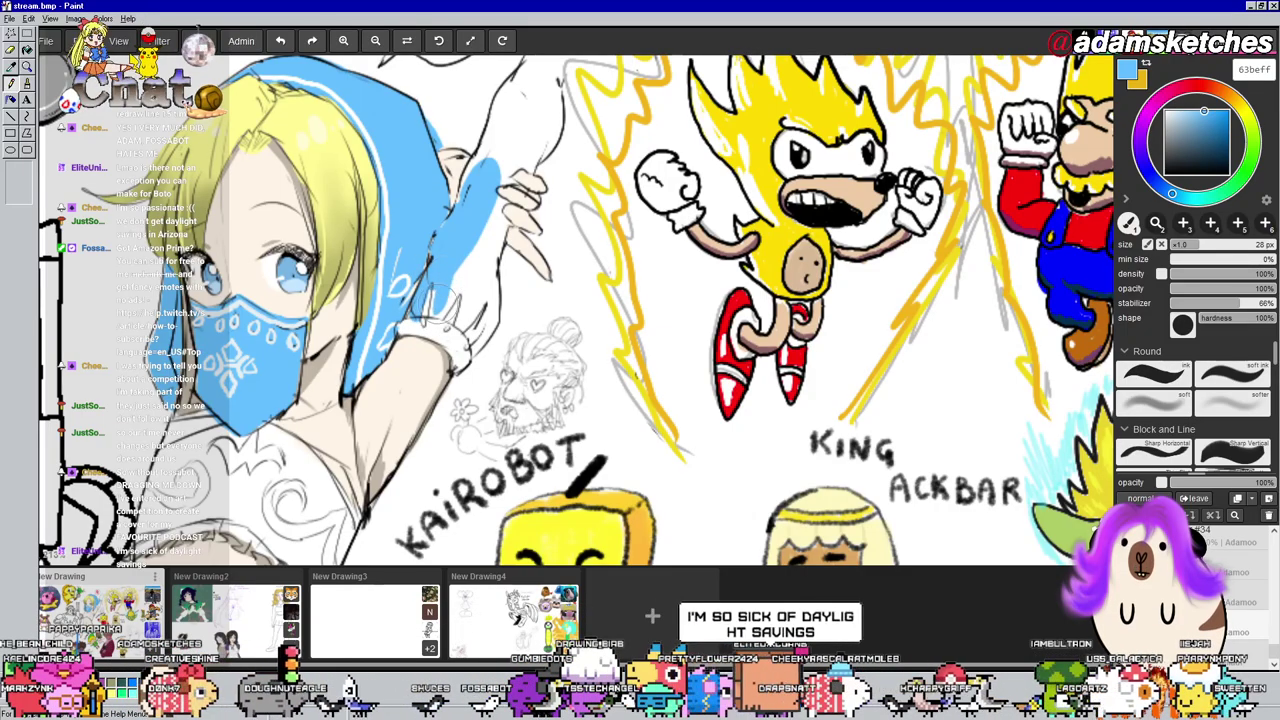
{"action": "mouse_move", "coordinate": [449, 297]}
{"action": "left_mouse_down"}
{"action": "mouse_move", "coordinate": [472, 242]}
{"action": "mouse_move", "coordinate": [474, 306]}
{"action": "mouse_move", "coordinate": [462, 318]}
{"action": "mouse_move", "coordinate": [480, 291]}
{"action": "mouse_move", "coordinate": [467, 292]}
{"action": "left_mouse_up"}
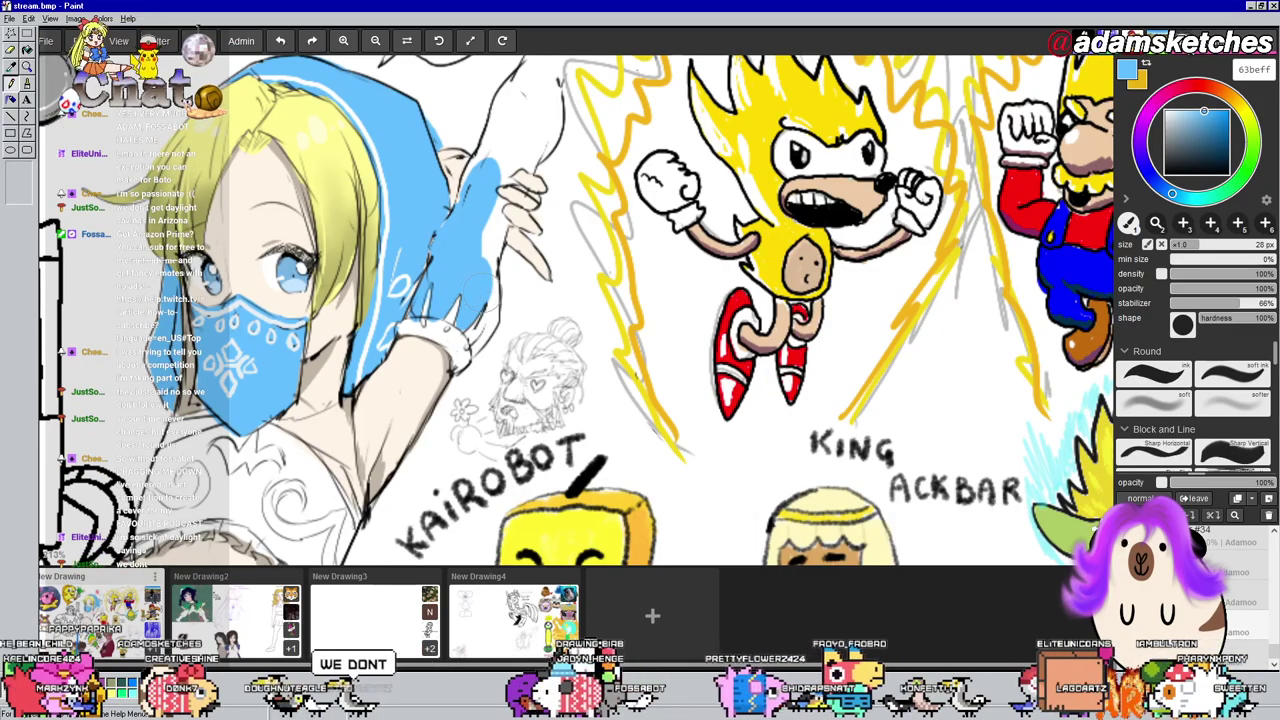
Extend the light blue fill over the rest of the raised sleeve, past the hand holding it, to its outlined edges
{"action": "mouse_move", "coordinate": [478, 345]}
{"action": "left_mouse_down"}
{"action": "mouse_move", "coordinate": [489, 205]}
{"action": "mouse_move", "coordinate": [497, 224]}
{"action": "mouse_move", "coordinate": [491, 246]}
{"action": "mouse_move", "coordinate": [493, 174]}
{"action": "mouse_move", "coordinate": [472, 213]}
{"action": "mouse_move", "coordinate": [481, 172]}
{"action": "mouse_move", "coordinate": [525, 94]}
{"action": "mouse_move", "coordinate": [497, 167]}
{"action": "mouse_move", "coordinate": [509, 172]}
{"action": "mouse_move", "coordinate": [516, 150]}
{"action": "mouse_move", "coordinate": [527, 160]}
{"action": "mouse_move", "coordinate": [525, 105]}
{"action": "left_mouse_up"}
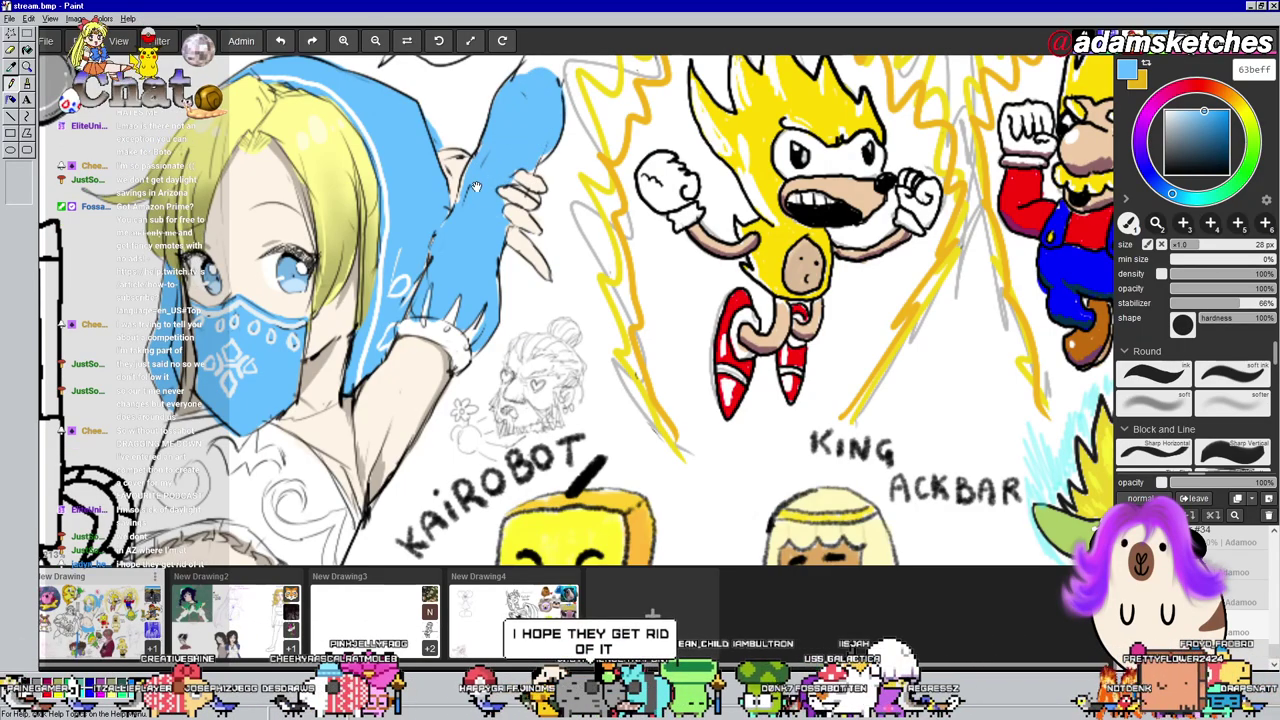
{"action": "left_click_drag", "start_coordinate": [455, 216], "coordinate": [485, 208]}
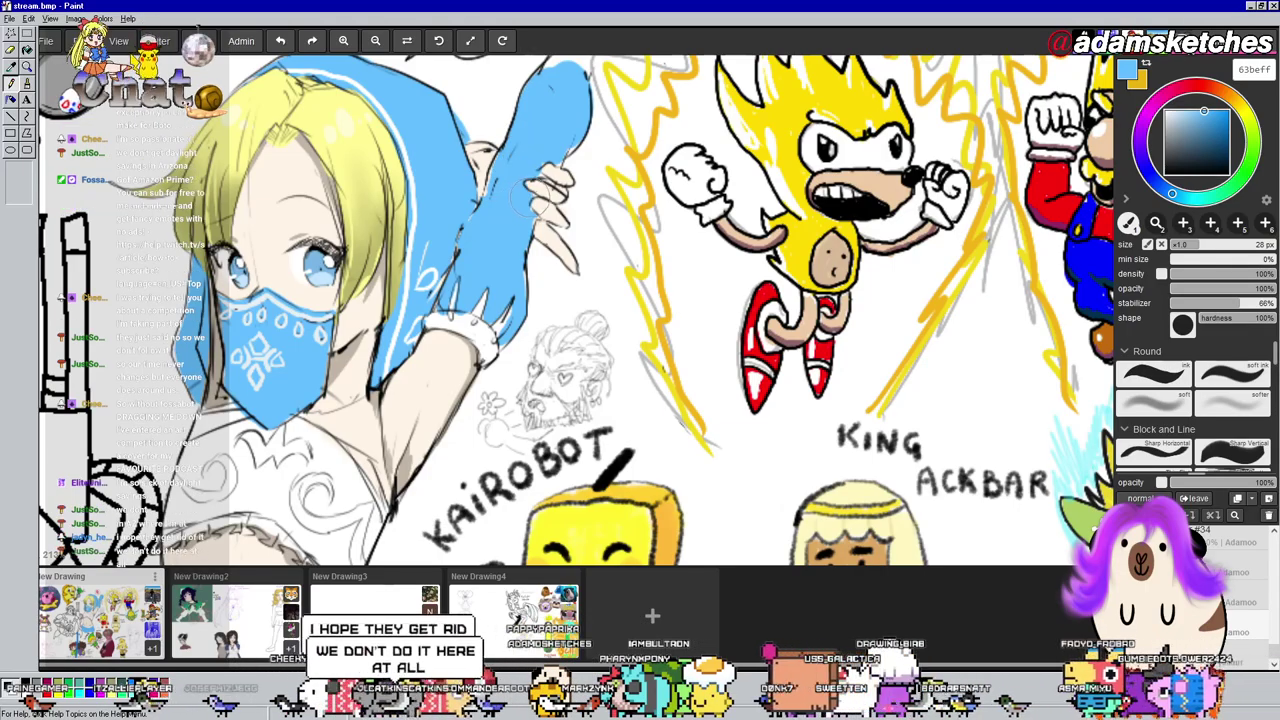
{"action": "left_click_drag", "start_coordinate": [483, 285], "coordinate": [463, 220]}
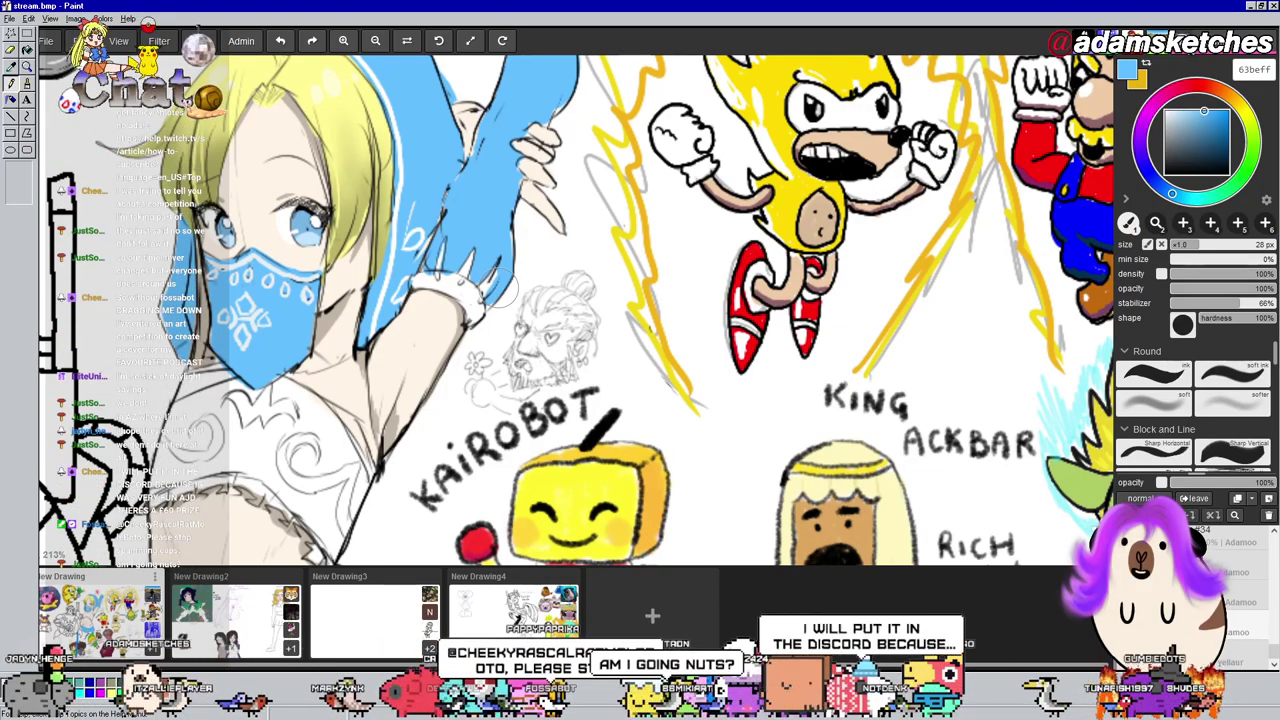
Clean up the blue paint around the raised sleeve's edges and spiked cuff with the eraser at 16 px
{"action": "key", "text": "e"}
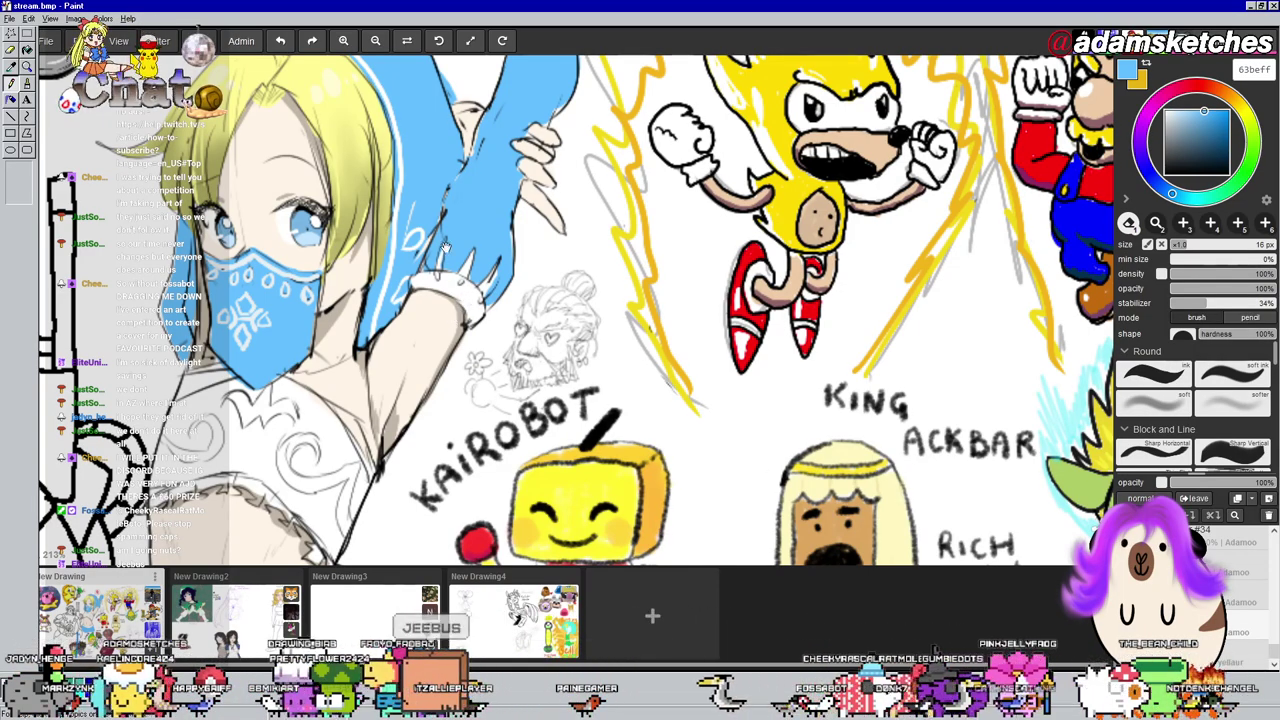
{"action": "left_click_drag", "start_coordinate": [444, 246], "coordinate": [466, 298]}
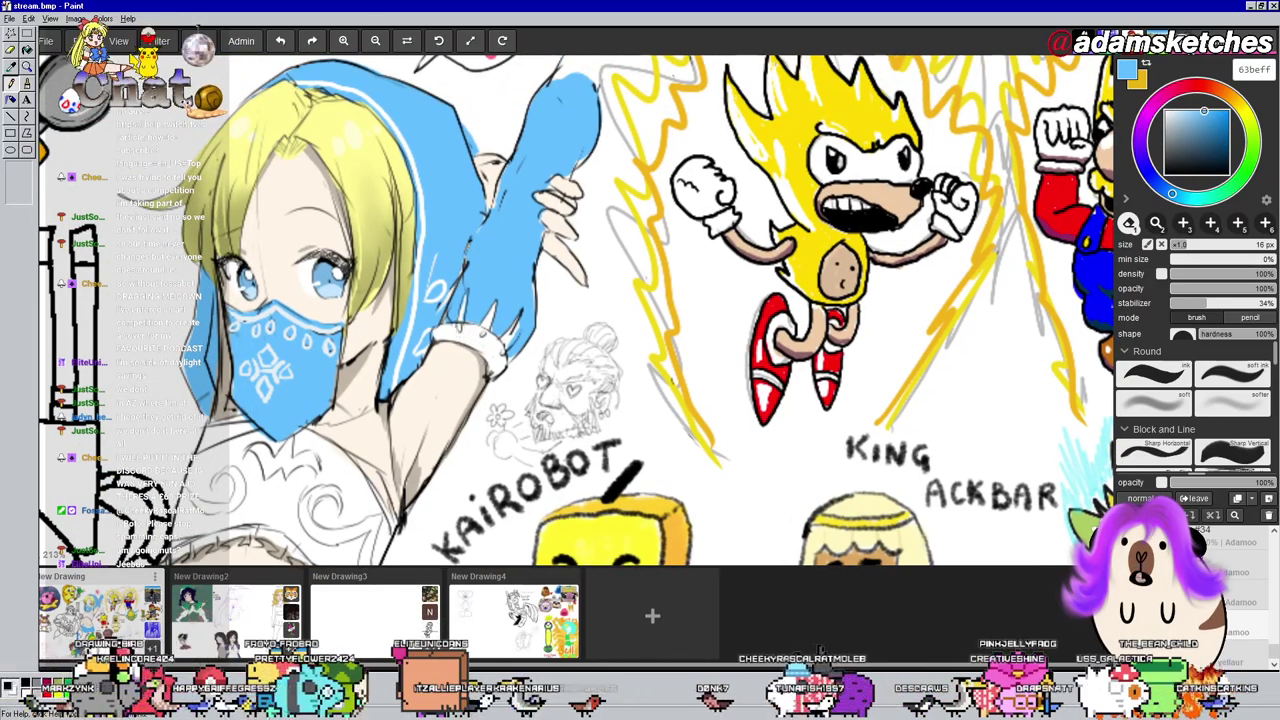
{"action": "mouse_move", "coordinate": [464, 350]}
{"action": "left_mouse_down"}
{"action": "mouse_move", "coordinate": [471, 418]}
{"action": "mouse_move", "coordinate": [436, 390]}
{"action": "left_mouse_up"}
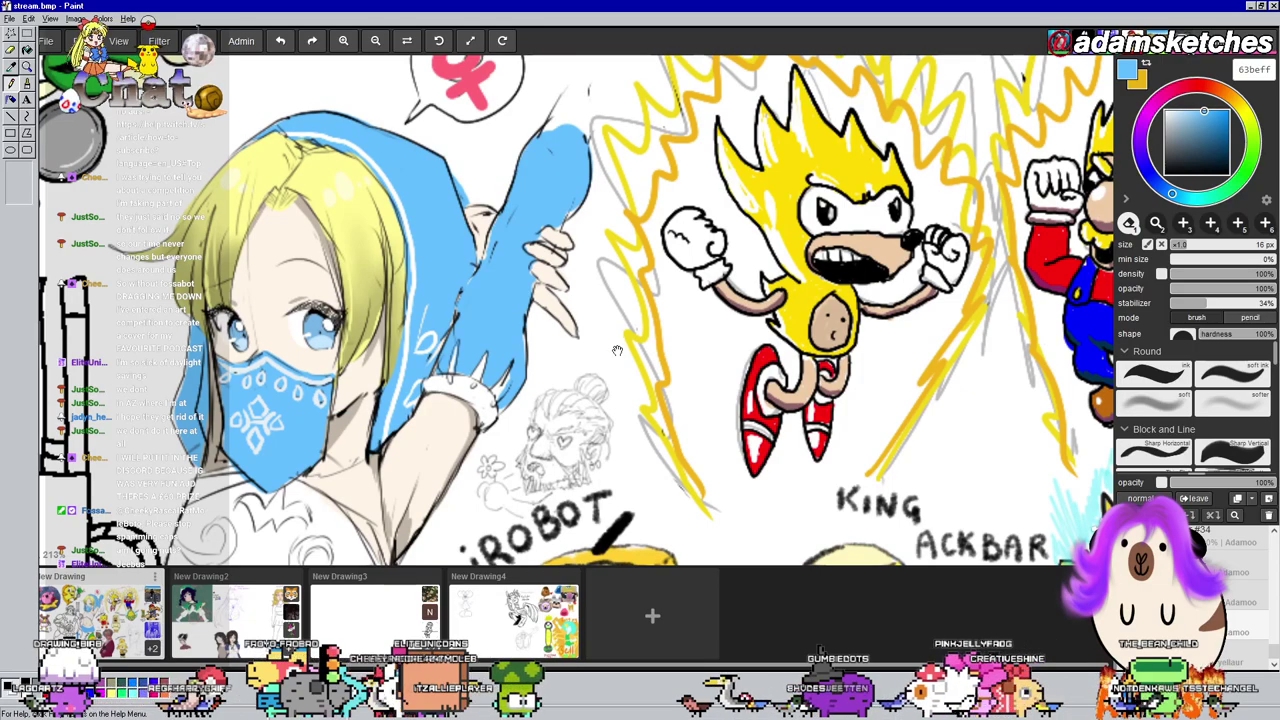
{"action": "left_click_drag", "start_coordinate": [613, 360], "coordinate": [589, 328]}
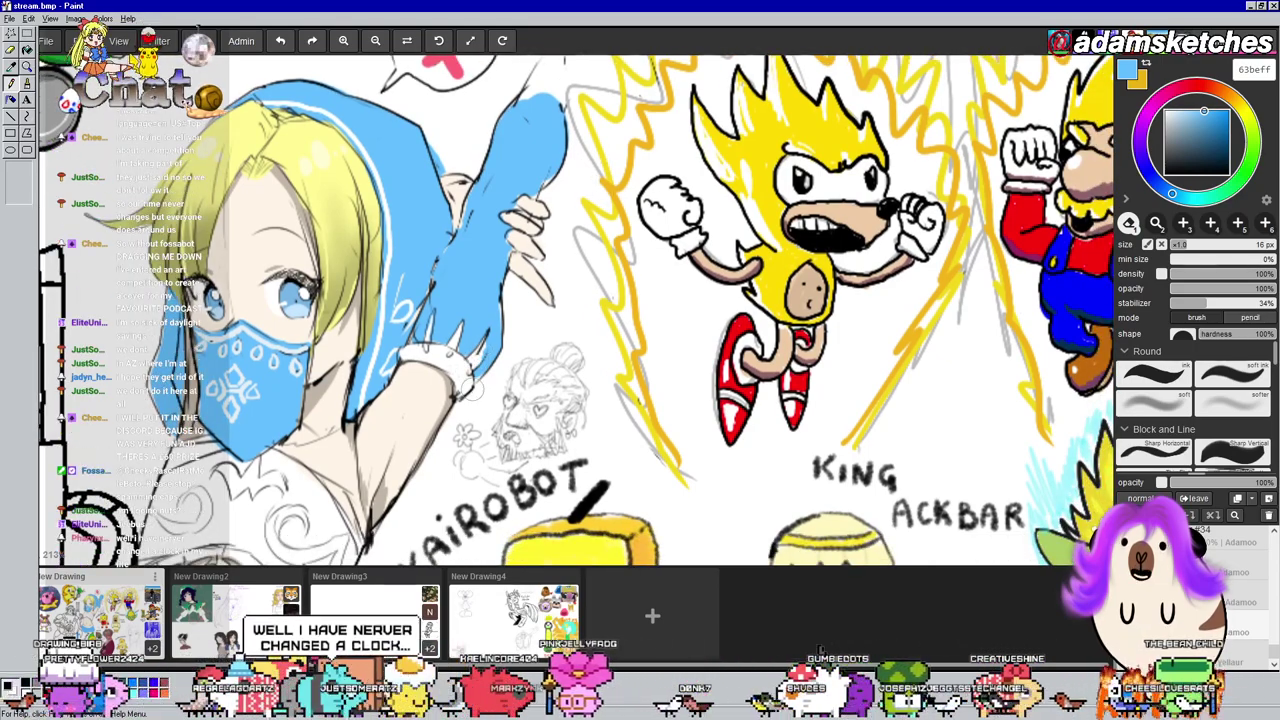
{"action": "left_click_drag", "start_coordinate": [471, 388], "coordinate": [439, 398]}
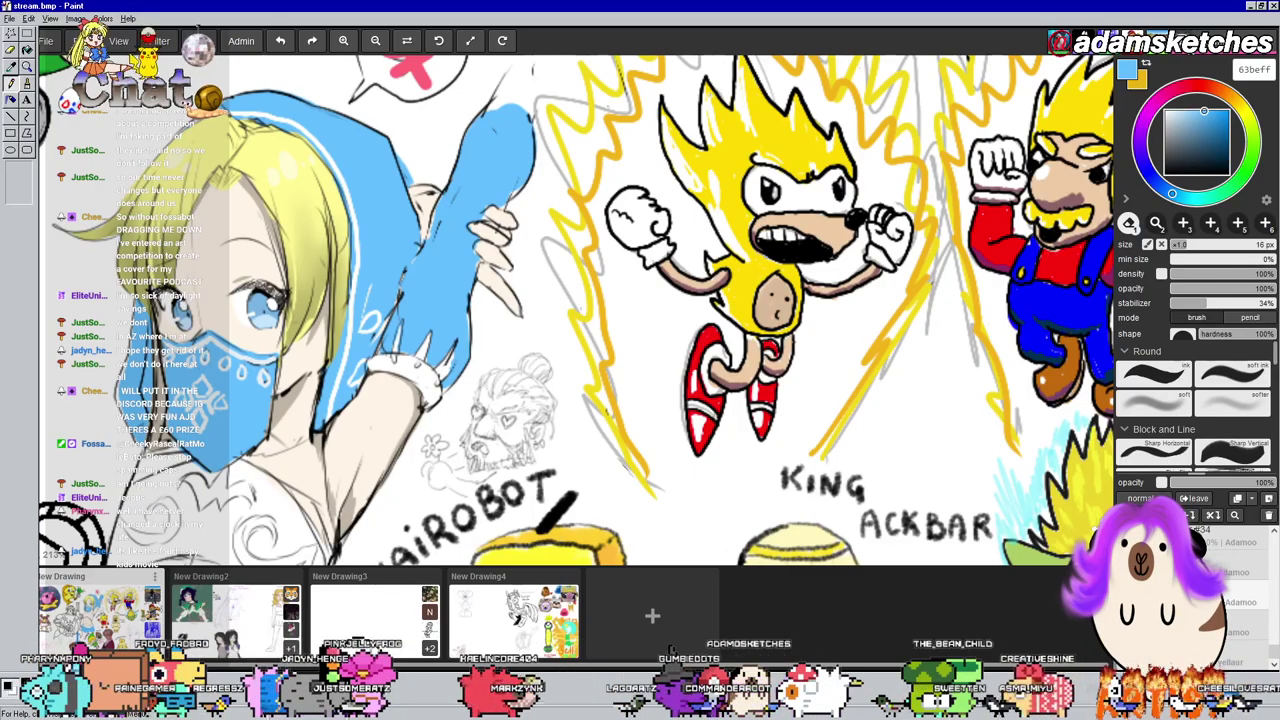
Decorate the blue sleeve with teardrops and a zigzag trim along its cuff in white ffffff with the 8 px brush
{"action": "key", "text": "i"}
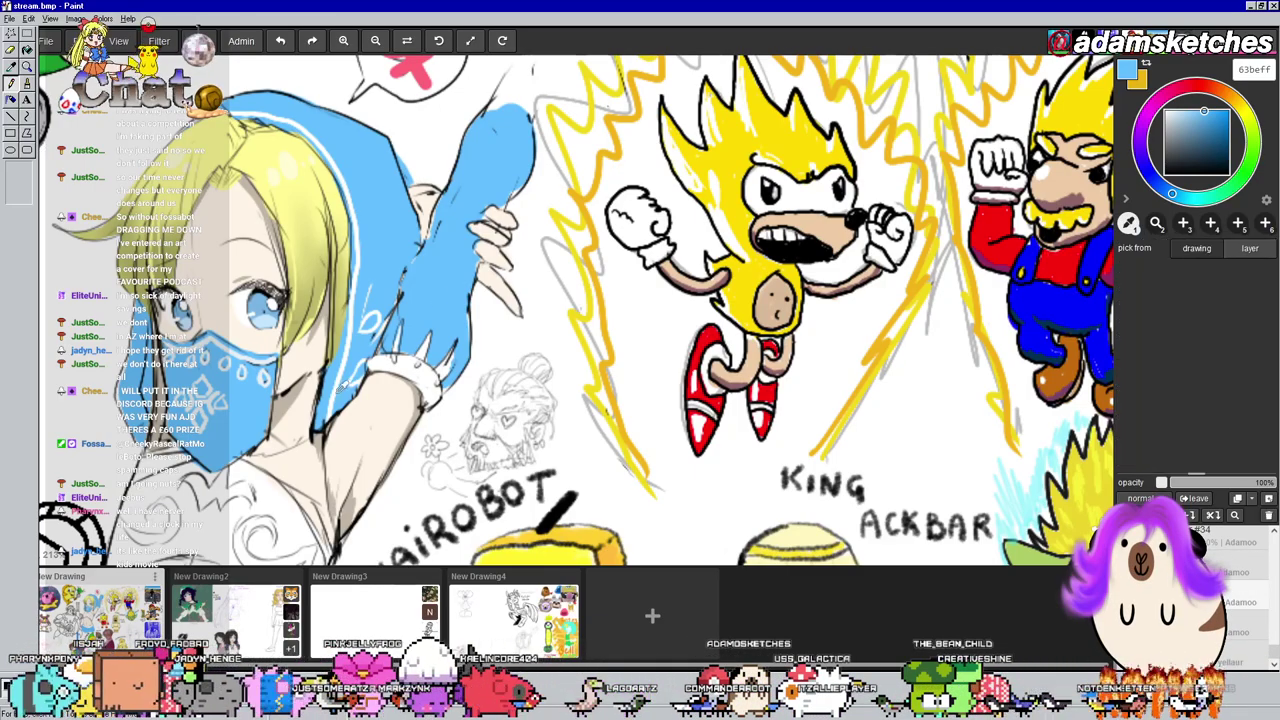
{"action": "left_click", "coordinate": [337, 391], "text": "alt"}
{"action": "key", "text": "b"}
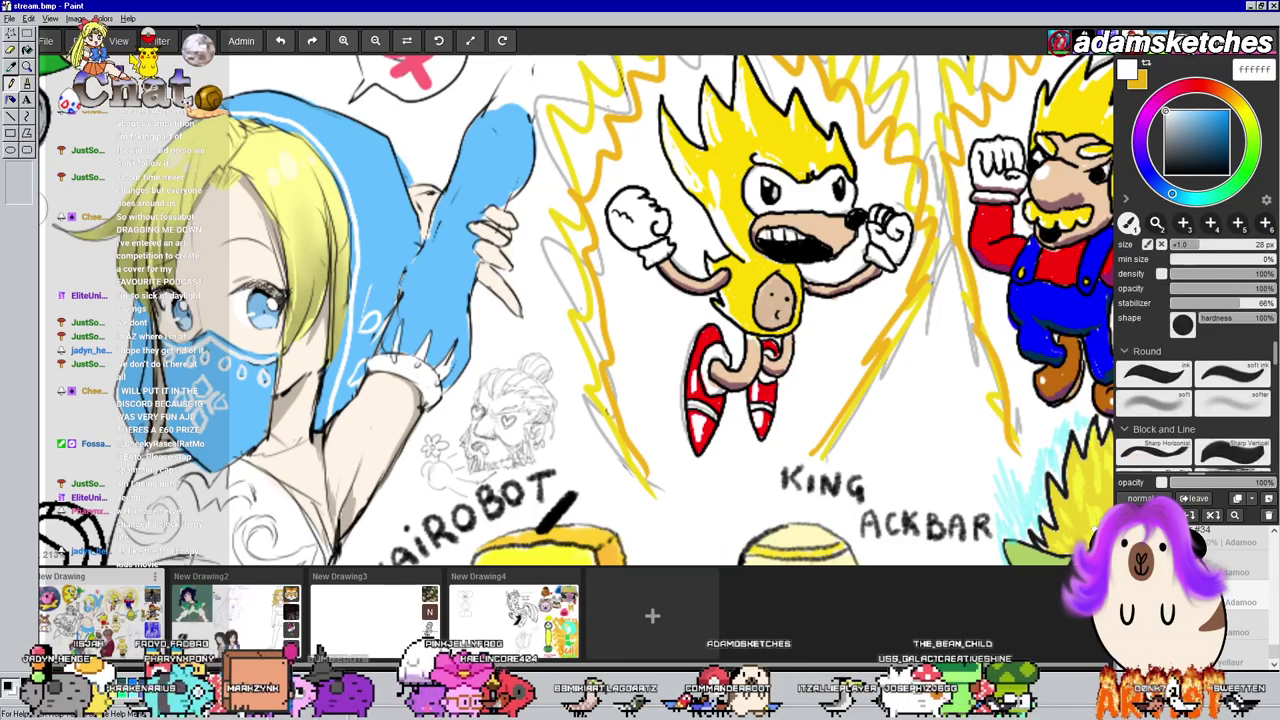
{"action": "left_click", "coordinate": [1177, 246]}
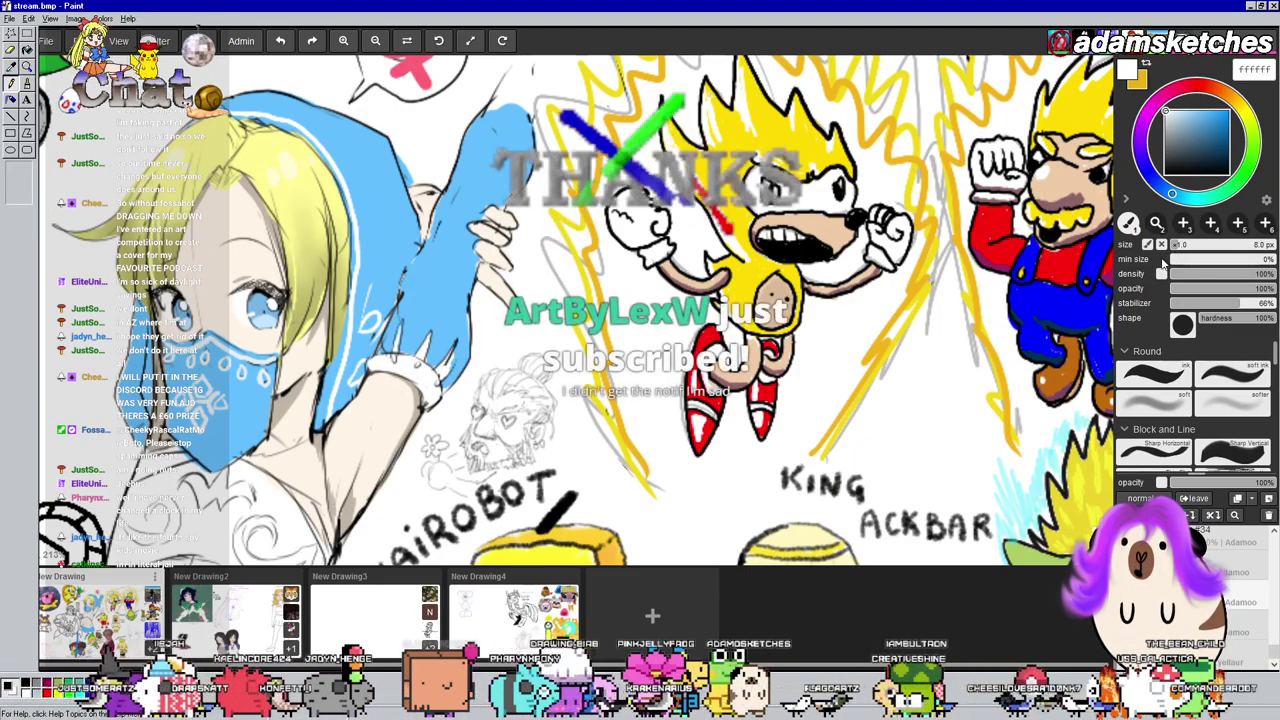
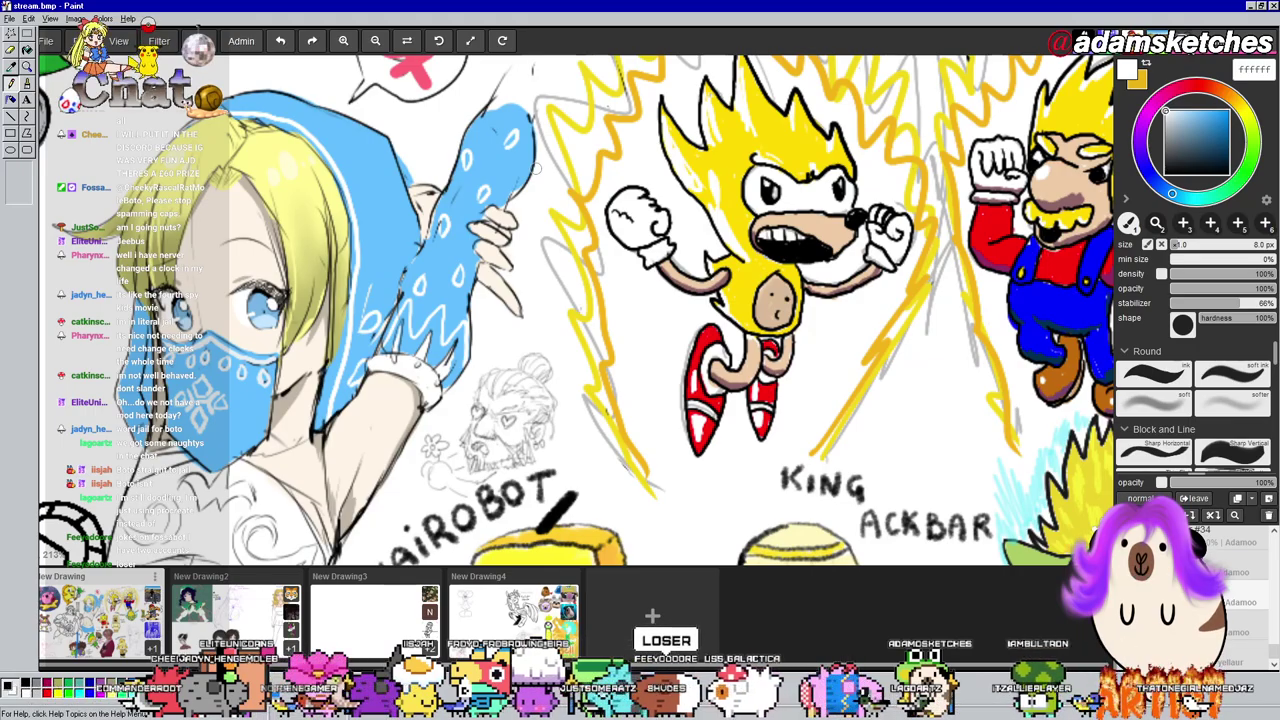
Color the armband below the sleeve pale yellow fdff89 and add small red ff5251 gems along it with the 8 px brush
{"action": "left_click_drag", "start_coordinate": [670, 321], "coordinate": [750, 201]}
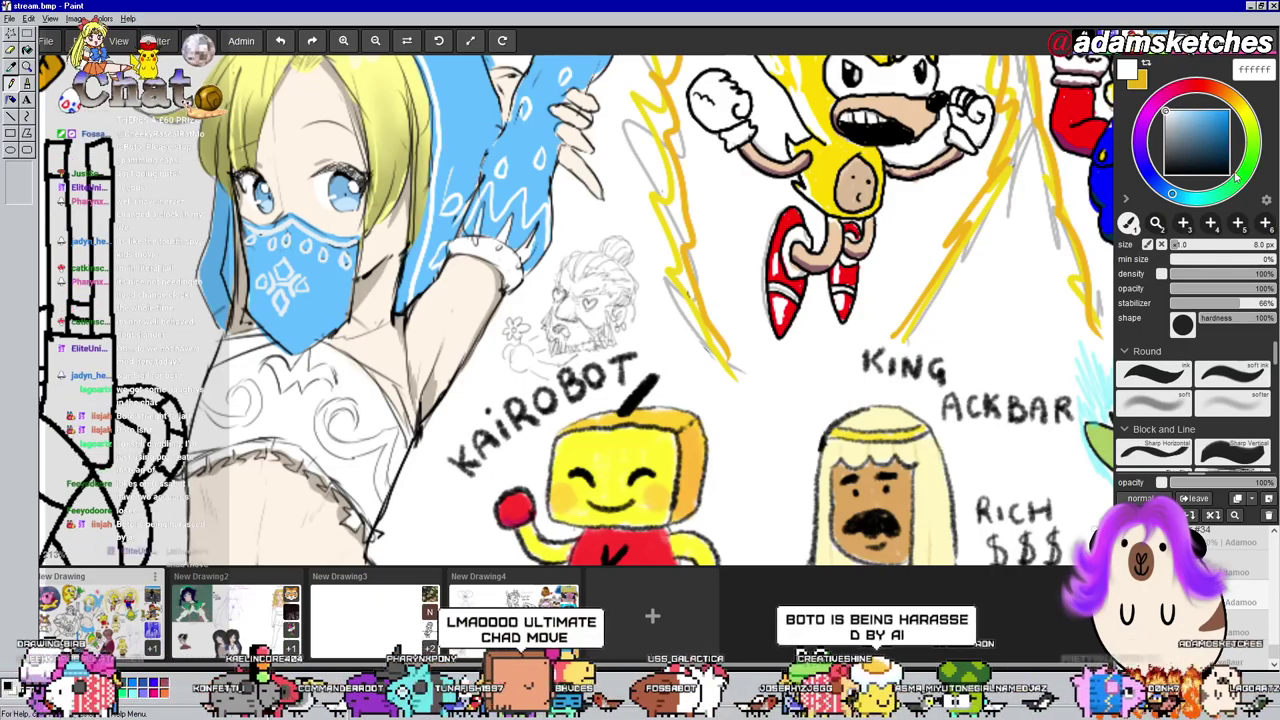
{"action": "left_click", "coordinate": [1236, 118]}
{"action": "left_click", "coordinate": [1192, 111]}
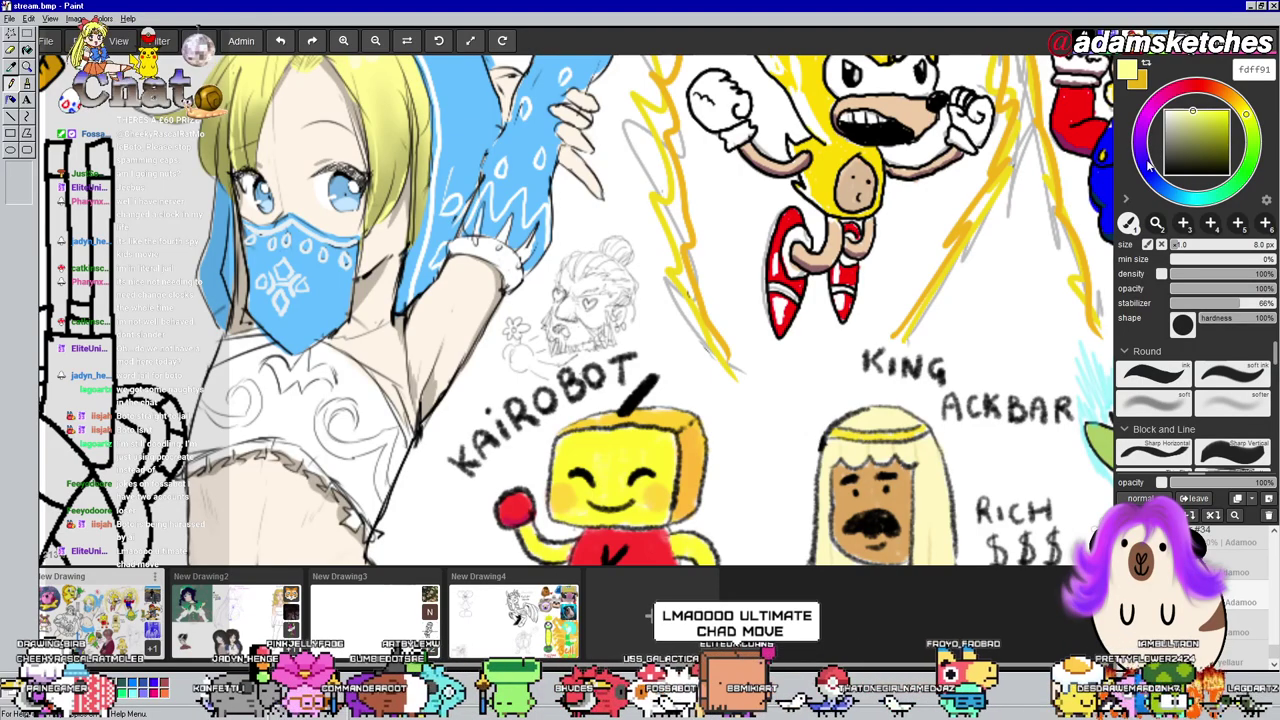
{"action": "left_click", "coordinate": [1194, 110]}
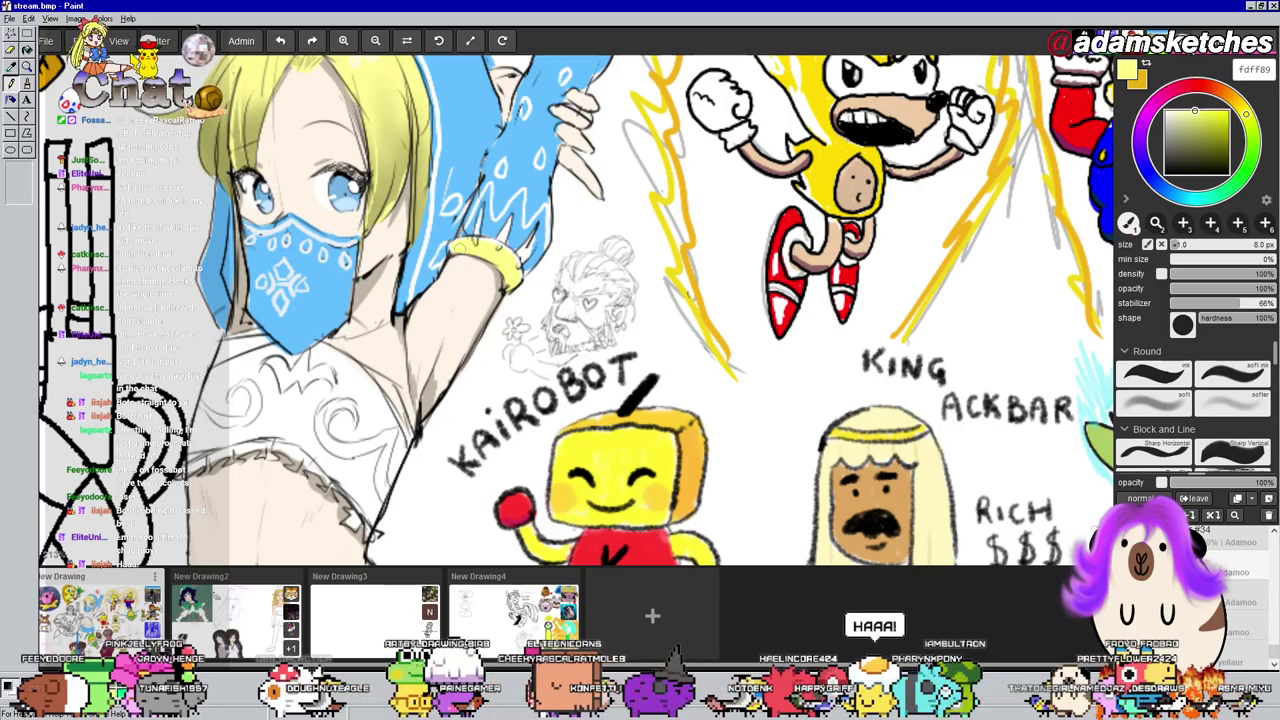
{"action": "left_click", "coordinate": [1199, 86]}
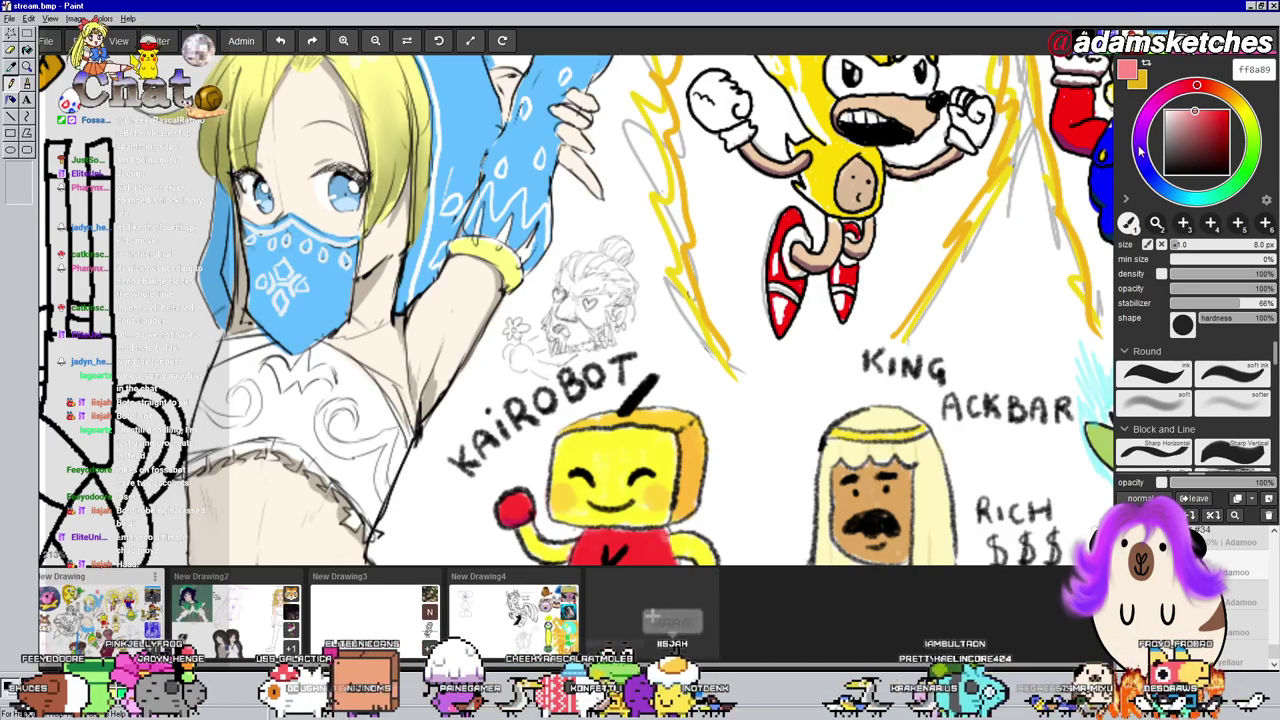
{"action": "left_click_drag", "start_coordinate": [1203, 118], "coordinate": [1209, 111]}
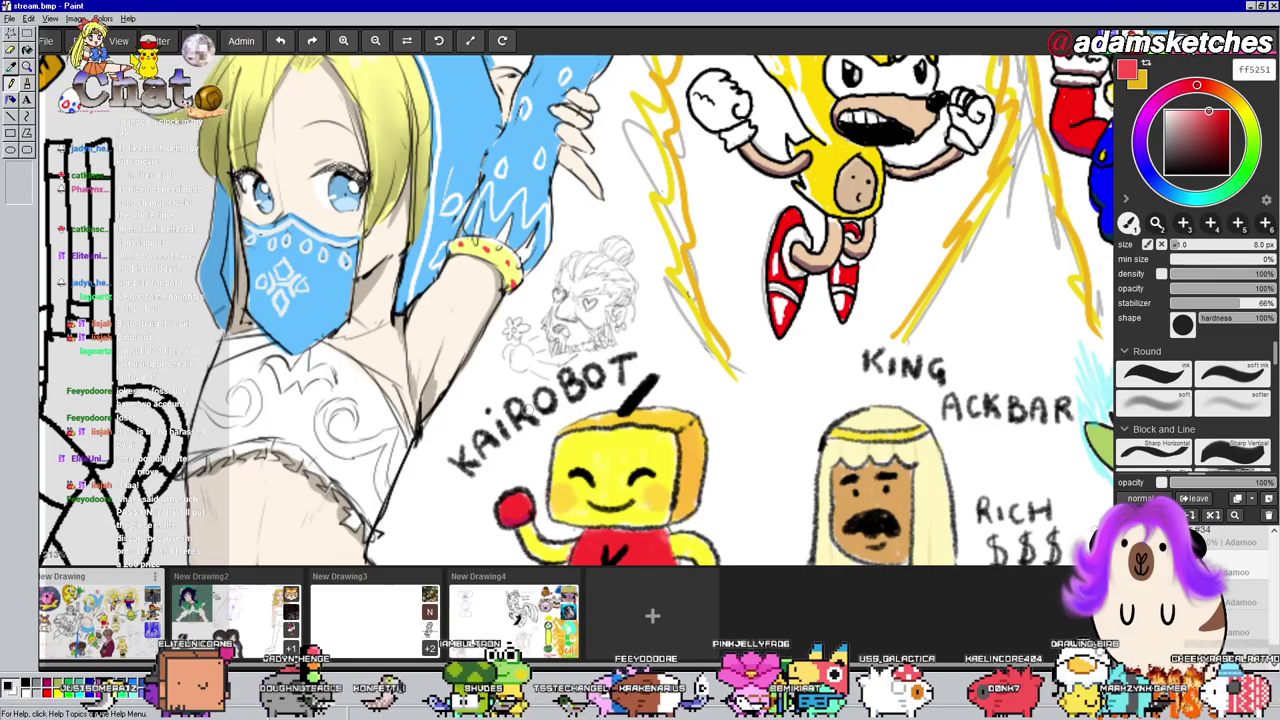
Mix the brown a9714b and paint the middle of the cropped top with the 29 px brush
{"action": "left_click_drag", "start_coordinate": [885, 282], "coordinate": [995, 228]}
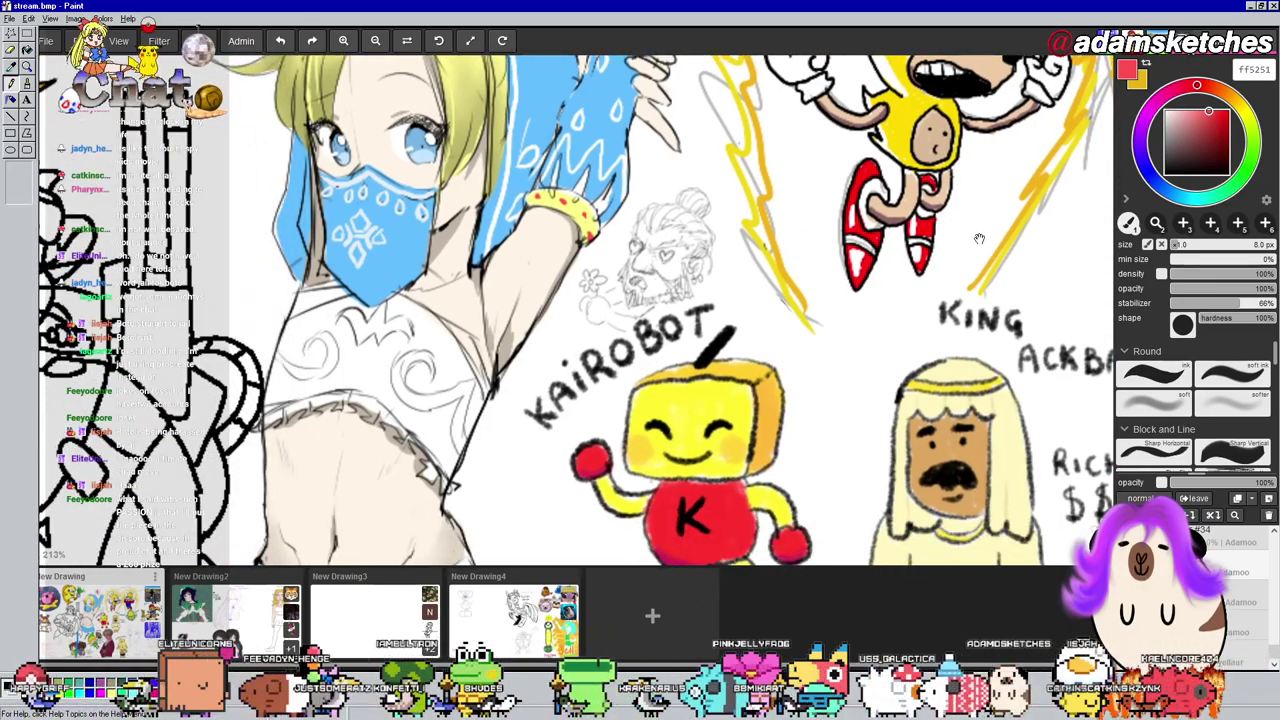
{"action": "left_click_drag", "start_coordinate": [976, 242], "coordinate": [973, 352]}
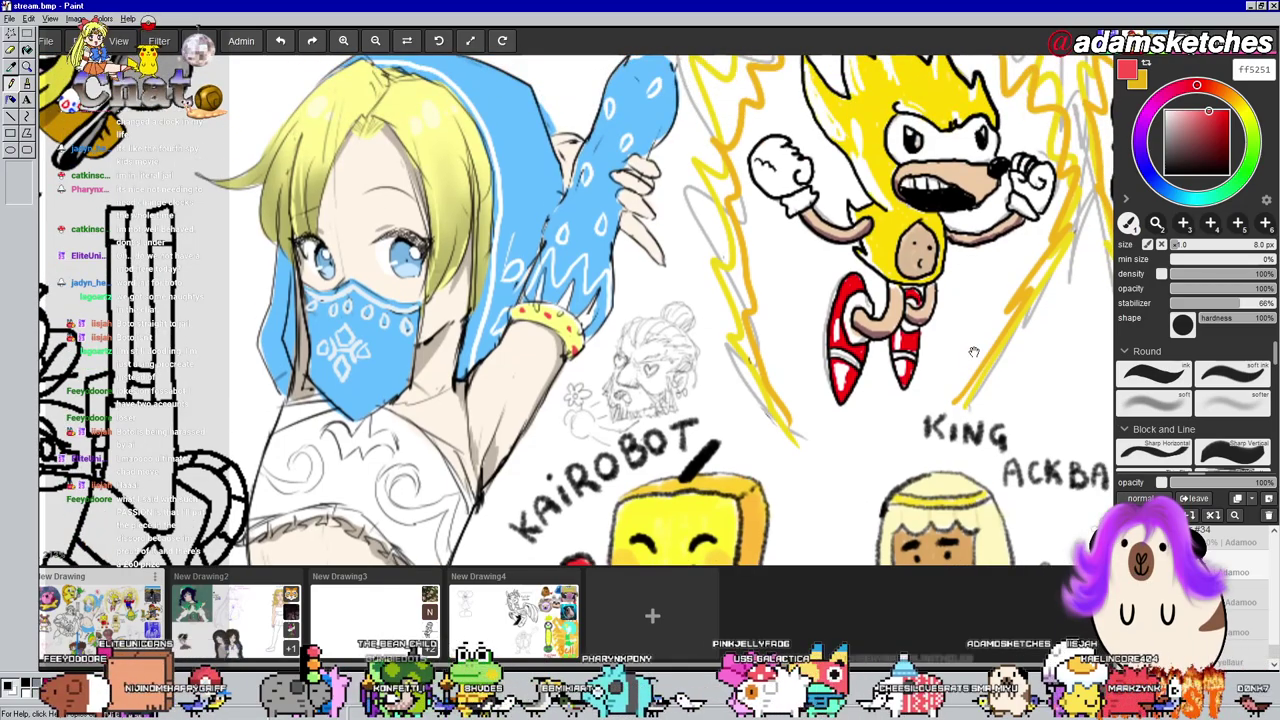
{"action": "left_click_drag", "start_coordinate": [632, 424], "coordinate": [724, 171]}
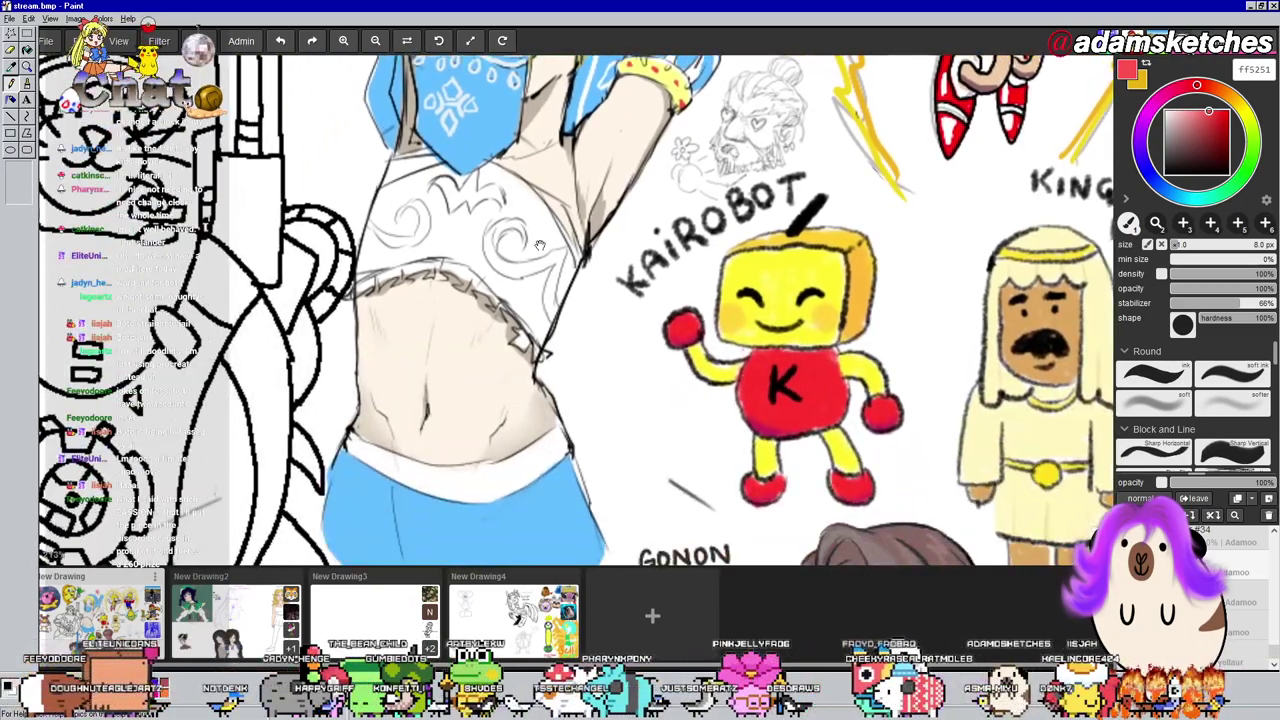
{"action": "key", "text": "i"}
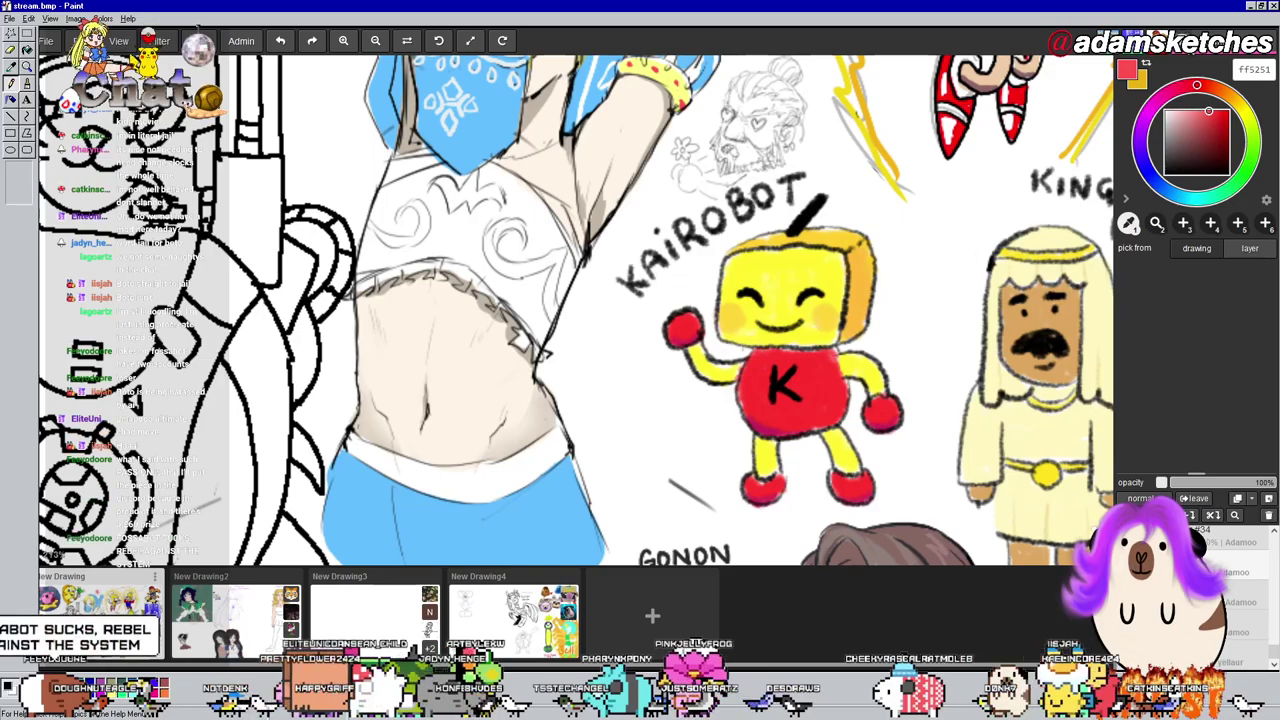
{"action": "left_click_drag", "start_coordinate": [1212, 87], "coordinate": [1220, 94]}
{"action": "left_click", "coordinate": [1220, 92]}
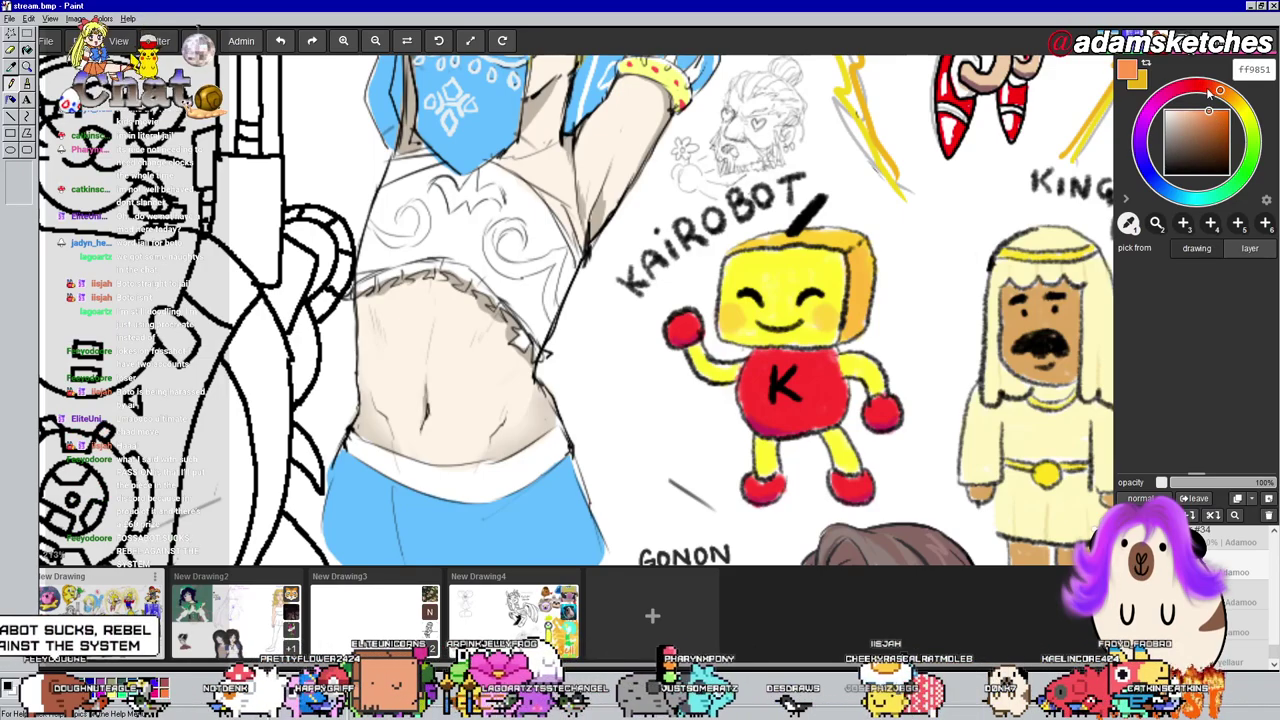
{"action": "left_click_drag", "start_coordinate": [1207, 145], "coordinate": [1201, 132]}
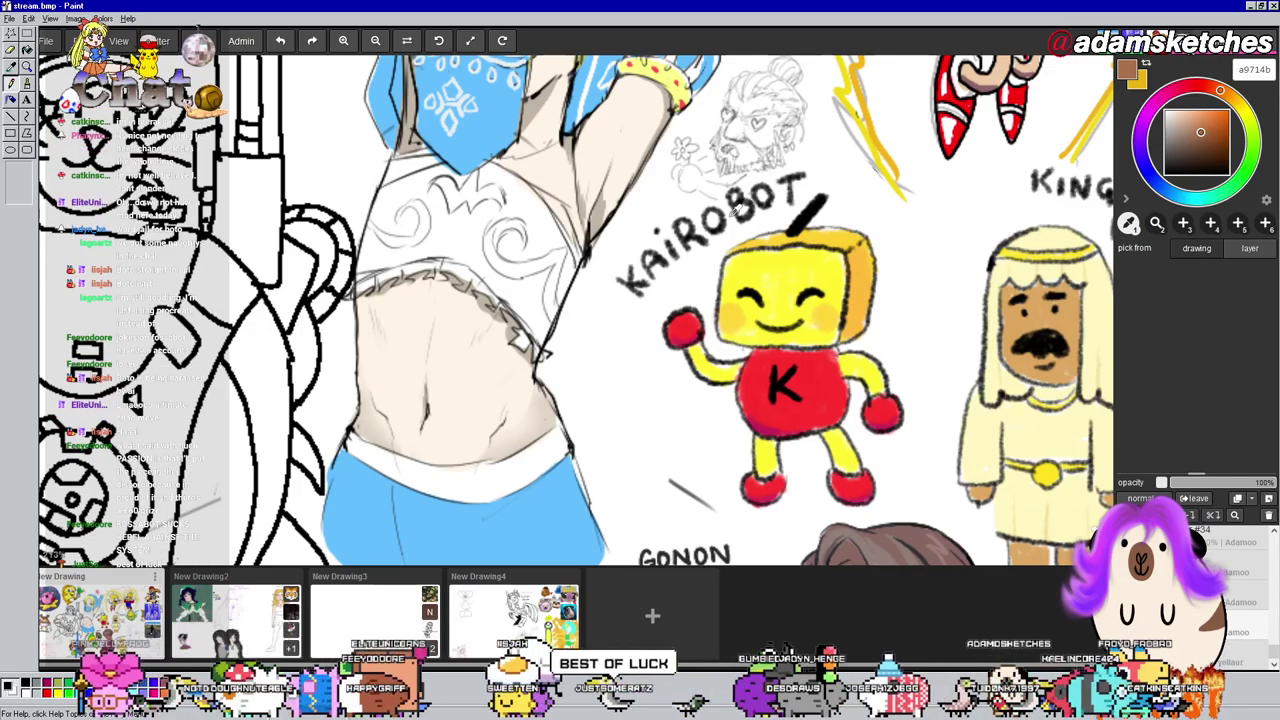
{"action": "left_click_drag", "start_coordinate": [736, 211], "coordinate": [688, 220]}
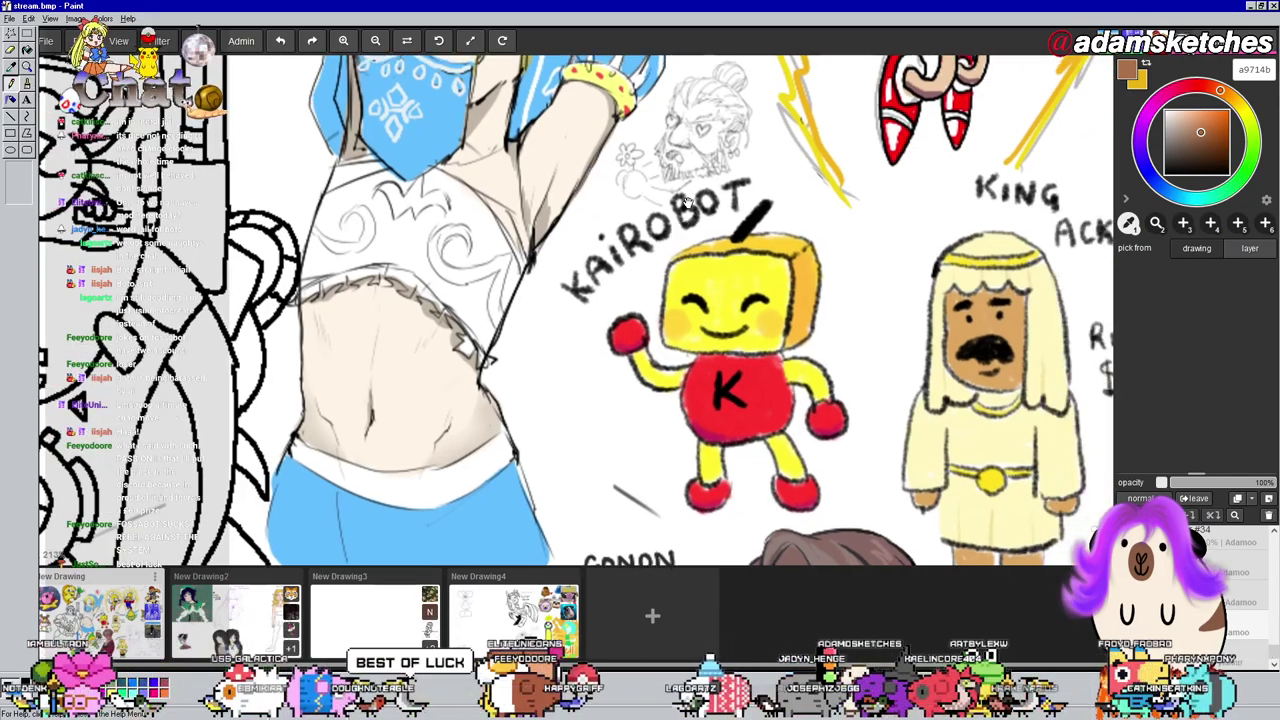
{"action": "key", "text": "b"}
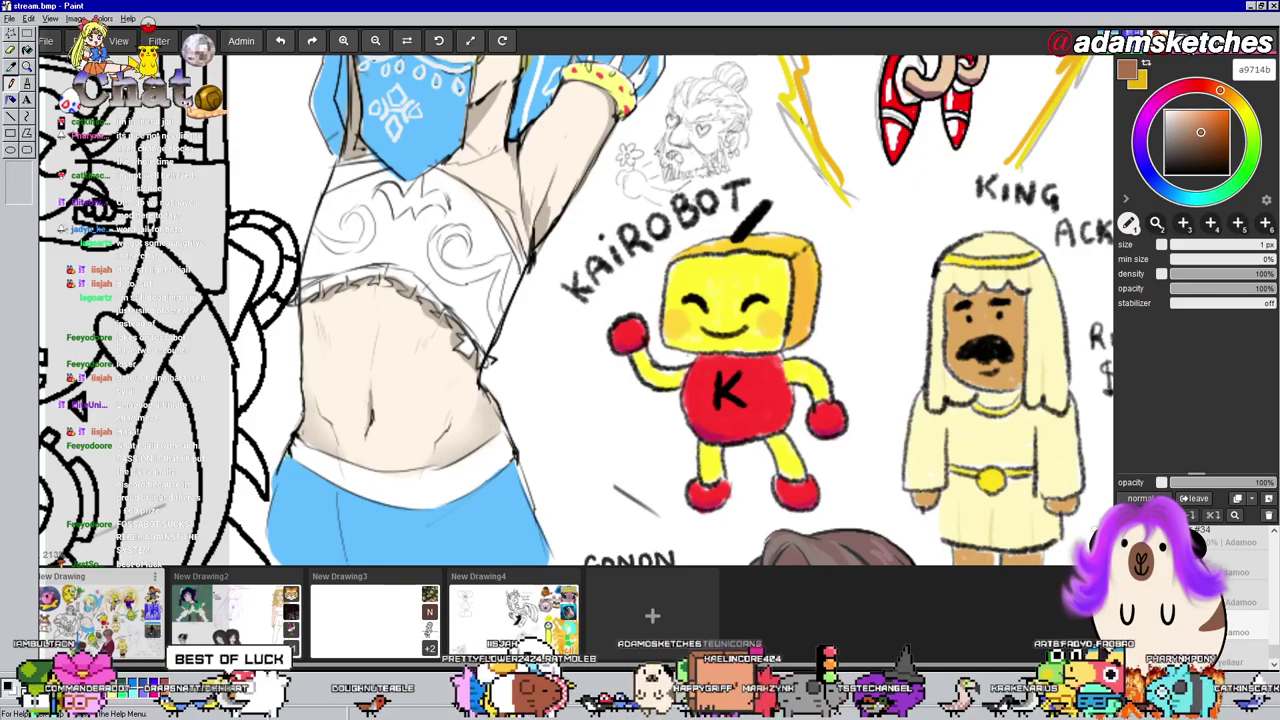
{"action": "key", "text": "b"}
{"action": "left_click", "coordinate": [1199, 245]}
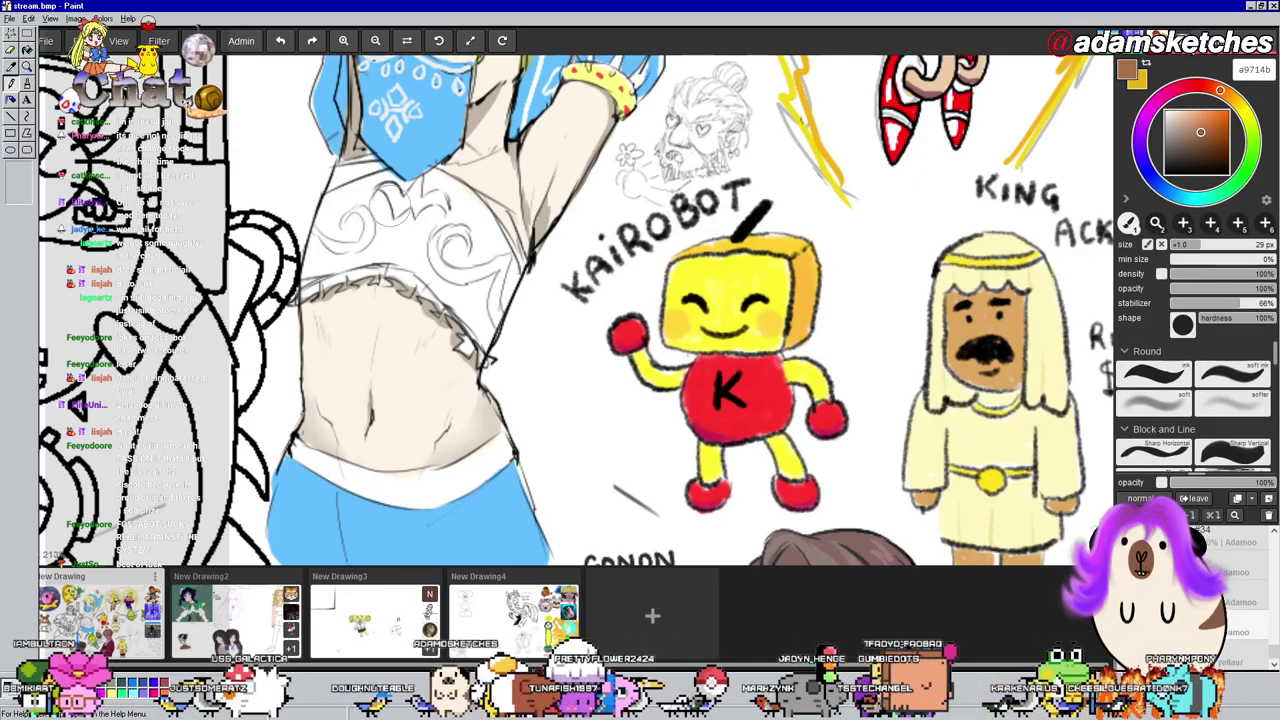
{"action": "mouse_move", "coordinate": [354, 223]}
{"action": "left_mouse_down"}
{"action": "mouse_move", "coordinate": [411, 206]}
{"action": "mouse_move", "coordinate": [335, 240]}
{"action": "mouse_move", "coordinate": [455, 262]}
{"action": "mouse_move", "coordinate": [437, 225]}
{"action": "left_mouse_up"}
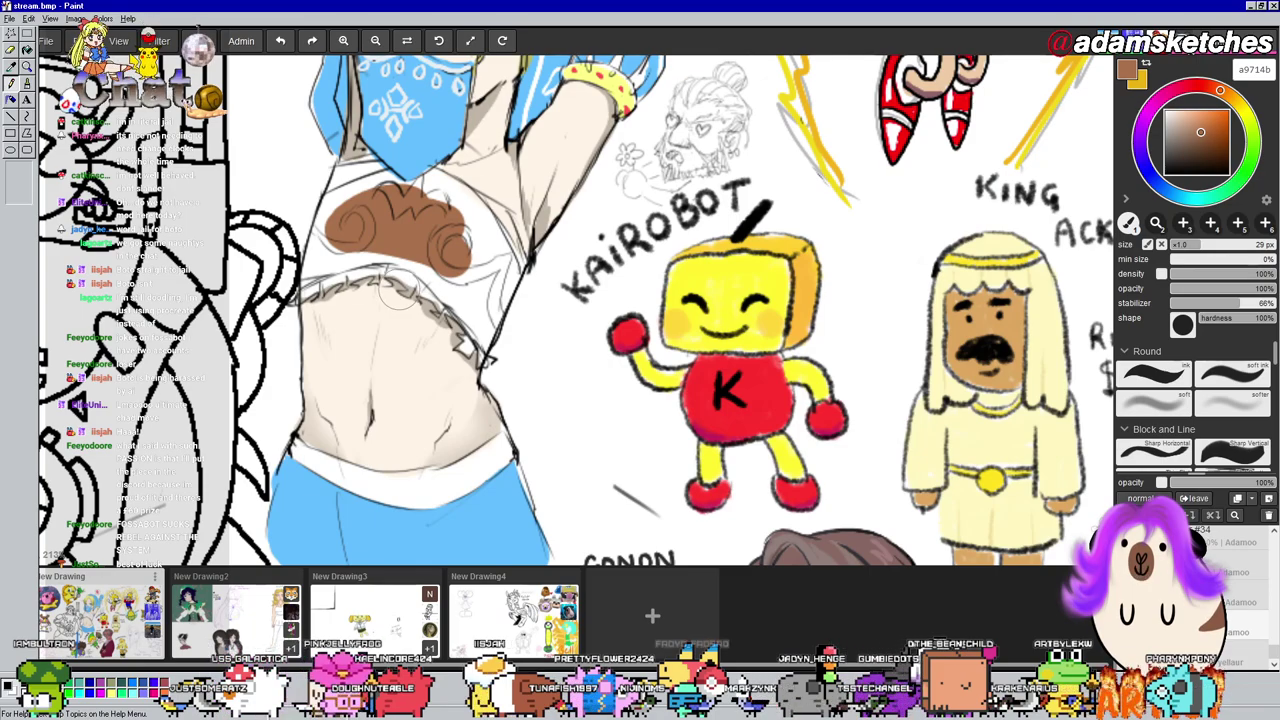
Extend the brown fill to the outlined edges of the cropped top with the 16 px brush
{"action": "mouse_move", "coordinate": [430, 250]}
{"action": "left_mouse_down"}
{"action": "mouse_move", "coordinate": [458, 290]}
{"action": "mouse_move", "coordinate": [485, 225]}
{"action": "mouse_move", "coordinate": [470, 238]}
{"action": "mouse_move", "coordinate": [505, 255]}
{"action": "mouse_move", "coordinate": [485, 282]}
{"action": "mouse_move", "coordinate": [410, 240]}
{"action": "mouse_move", "coordinate": [385, 245]}
{"action": "mouse_move", "coordinate": [434, 210]}
{"action": "mouse_move", "coordinate": [336, 280]}
{"action": "mouse_move", "coordinate": [350, 200]}
{"action": "mouse_move", "coordinate": [425, 170]}
{"action": "left_mouse_up"}
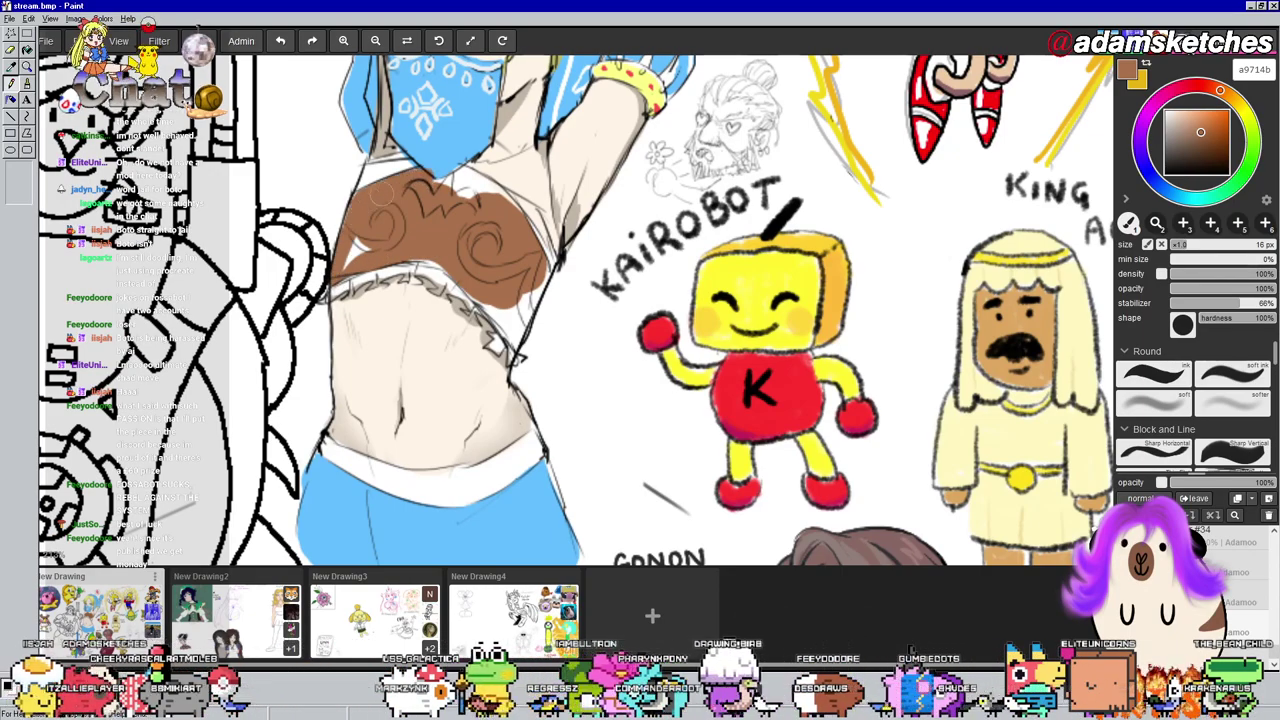
{"action": "left_click_drag", "start_coordinate": [364, 218], "coordinate": [345, 260]}
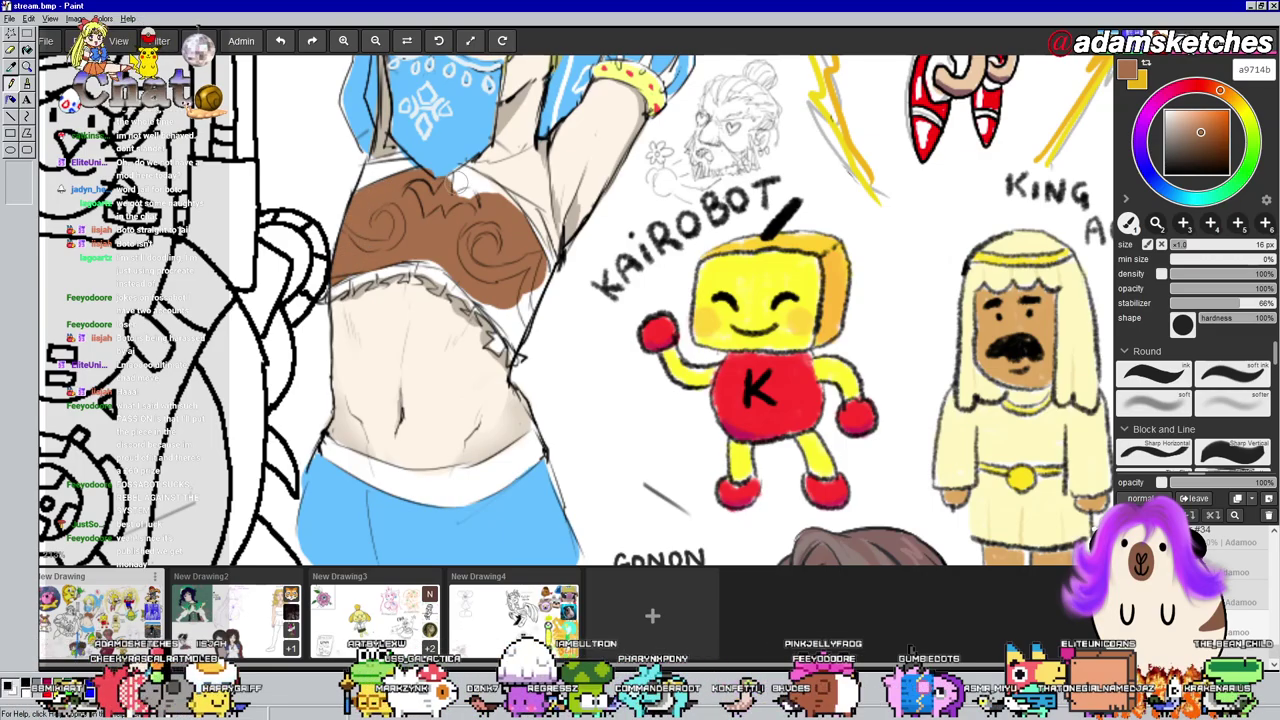
{"action": "mouse_move", "coordinate": [440, 182]}
{"action": "left_mouse_down"}
{"action": "mouse_move", "coordinate": [465, 180]}
{"action": "mouse_move", "coordinate": [500, 210]}
{"action": "mouse_move", "coordinate": [460, 195]}
{"action": "mouse_move", "coordinate": [463, 180]}
{"action": "mouse_move", "coordinate": [535, 240]}
{"action": "mouse_move", "coordinate": [525, 312]}
{"action": "left_mouse_up"}
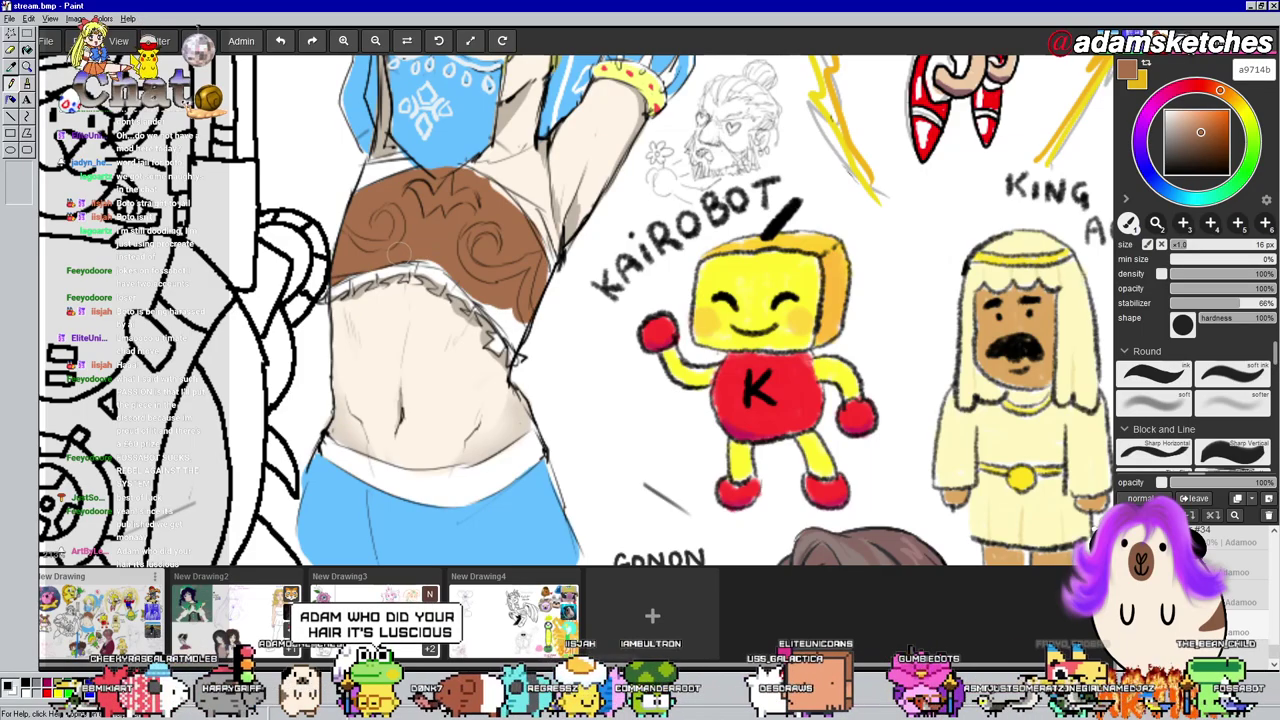
{"action": "mouse_move", "coordinate": [399, 254]}
{"action": "left_mouse_down"}
{"action": "mouse_move", "coordinate": [480, 285]}
{"action": "mouse_move", "coordinate": [513, 322]}
{"action": "mouse_move", "coordinate": [451, 268]}
{"action": "mouse_move", "coordinate": [522, 336]}
{"action": "left_mouse_up"}
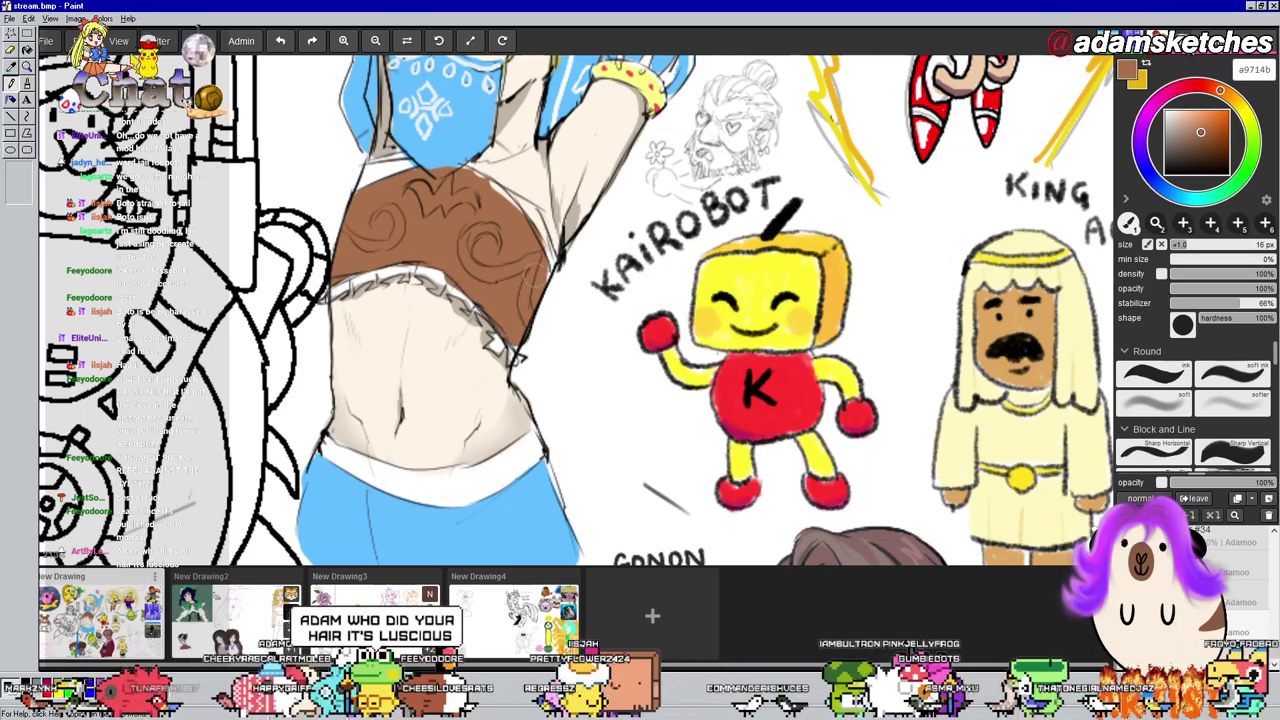
{"action": "mouse_move", "coordinate": [535, 275]}
{"action": "left_mouse_down"}
{"action": "mouse_move", "coordinate": [513, 314]}
{"action": "mouse_move", "coordinate": [543, 290]}
{"action": "left_mouse_up"}
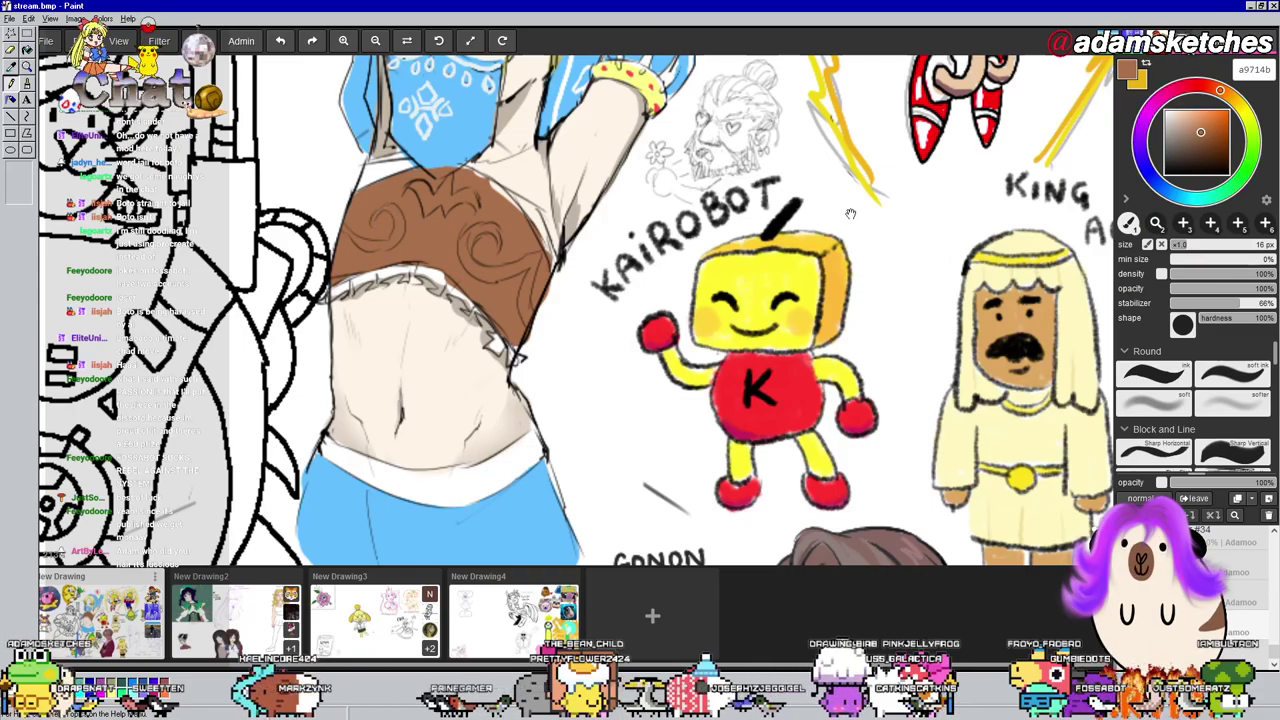
Sample the light blue 63beff from the hood and repaint the veil's pointed tip over the brown top
{"action": "left_click_drag", "start_coordinate": [849, 197], "coordinate": [807, 285]}
{"action": "key", "text": "e"}
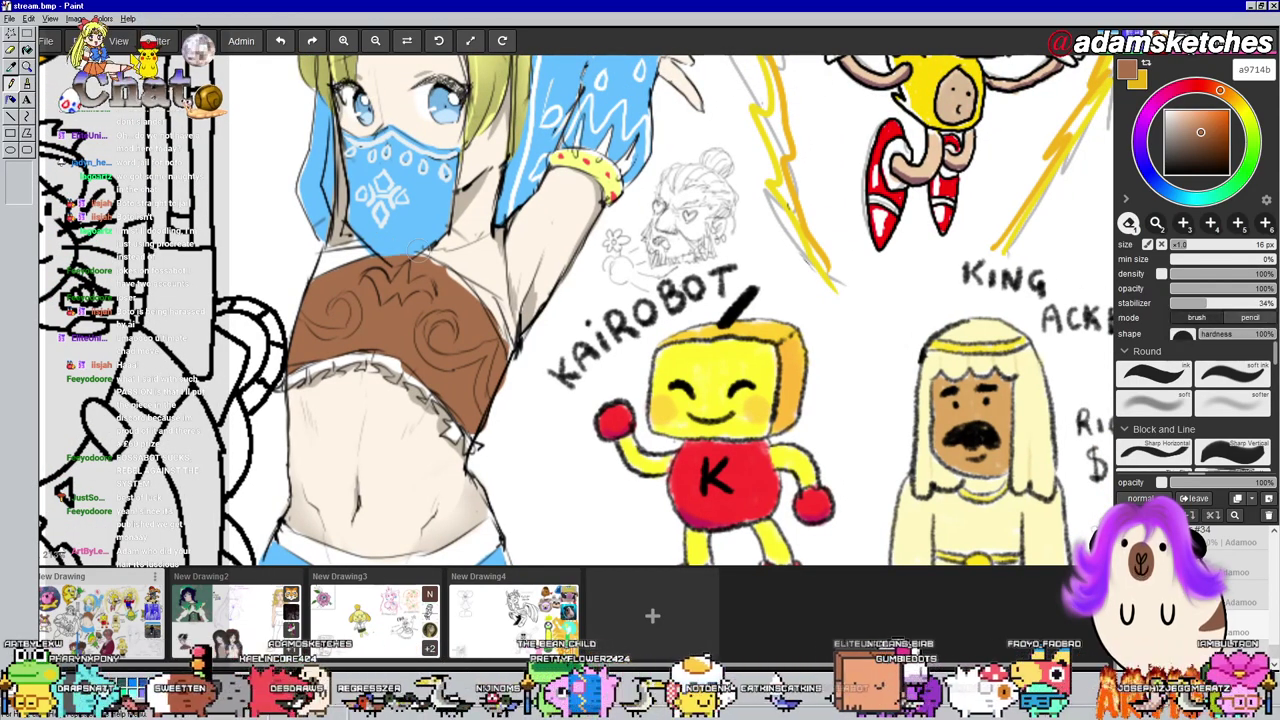
{"action": "key", "text": "i"}
{"action": "left_click", "coordinate": [318, 112]}
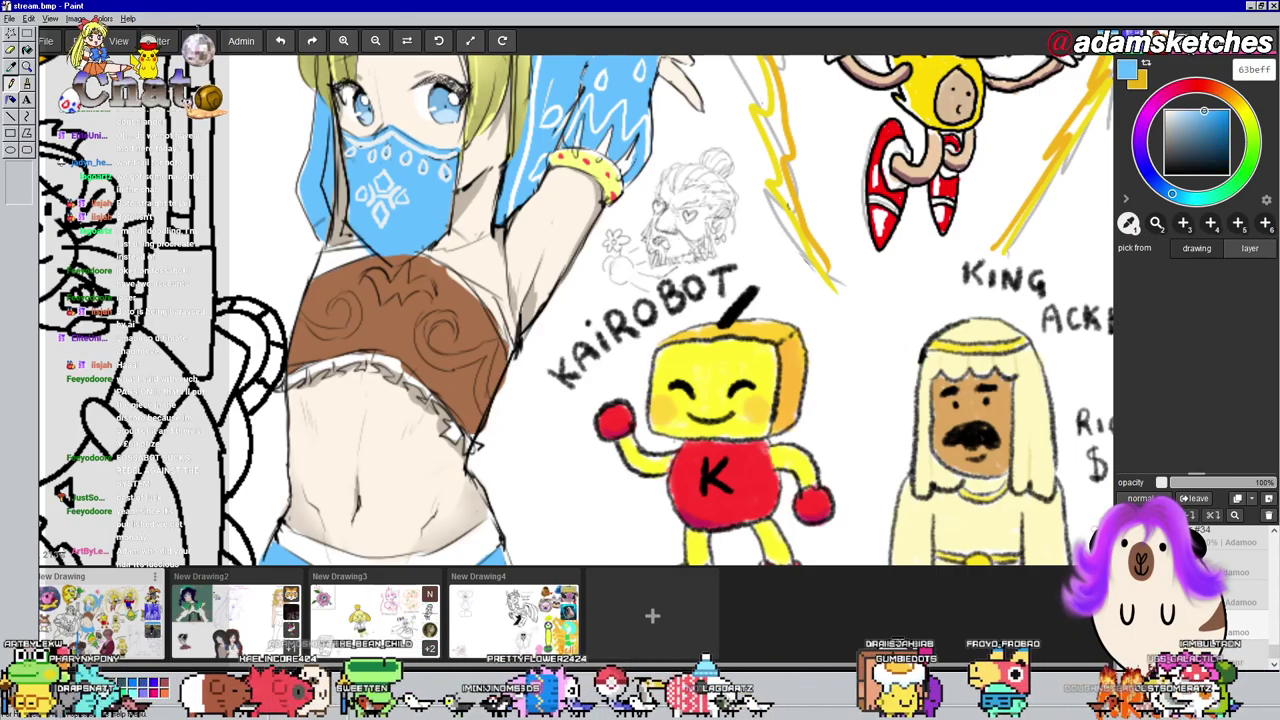
{"action": "key", "text": "p"}
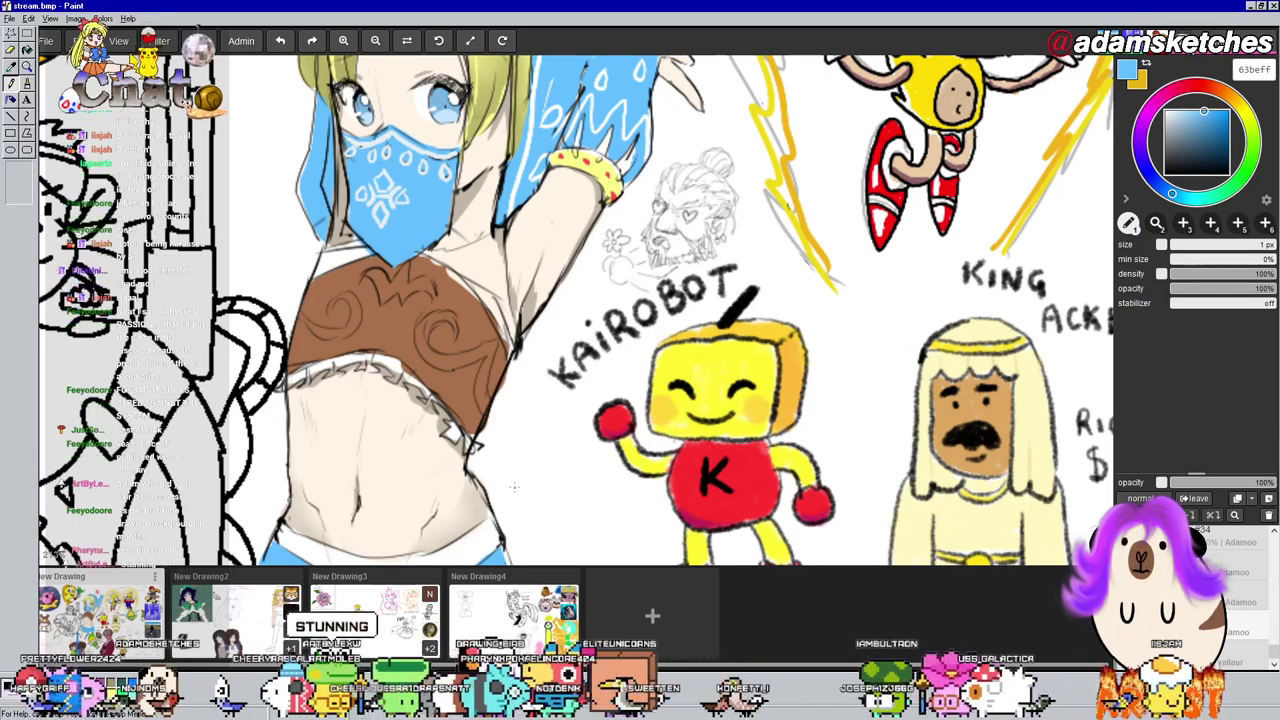
Switch to another layer for the top's ornaments and lighten the sampled brown to tan eaa576
{"action": "scroll", "coordinate": [514, 487], "scroll_direction": "down", "scroll_amount": 2}
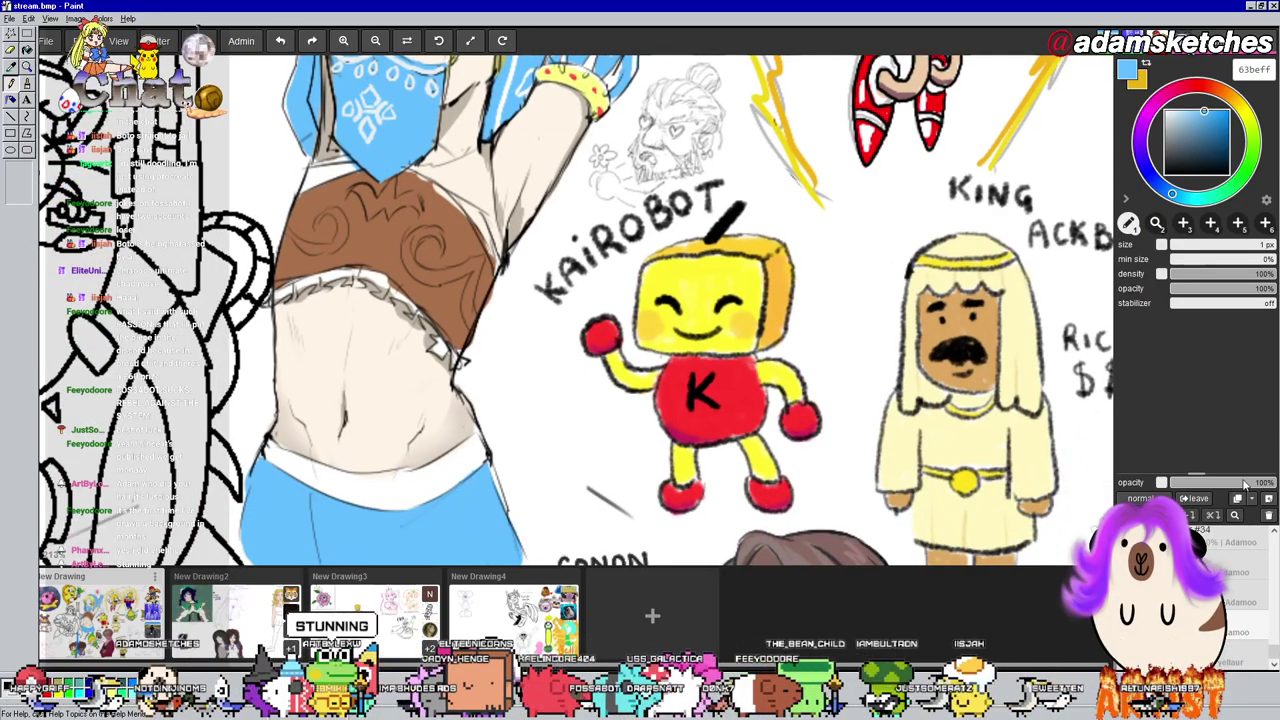
{"action": "key", "text": "e"}
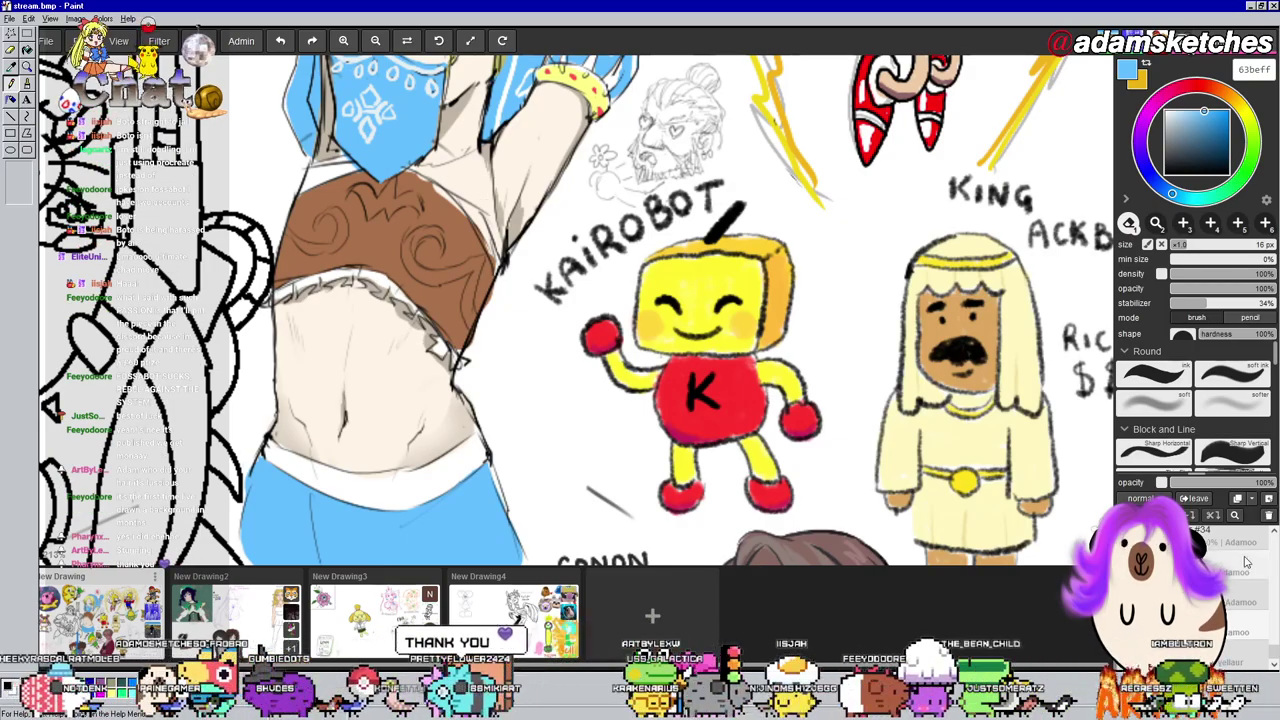
{"action": "scroll", "coordinate": [1235, 600], "scroll_direction": "up", "scroll_amount": 1}
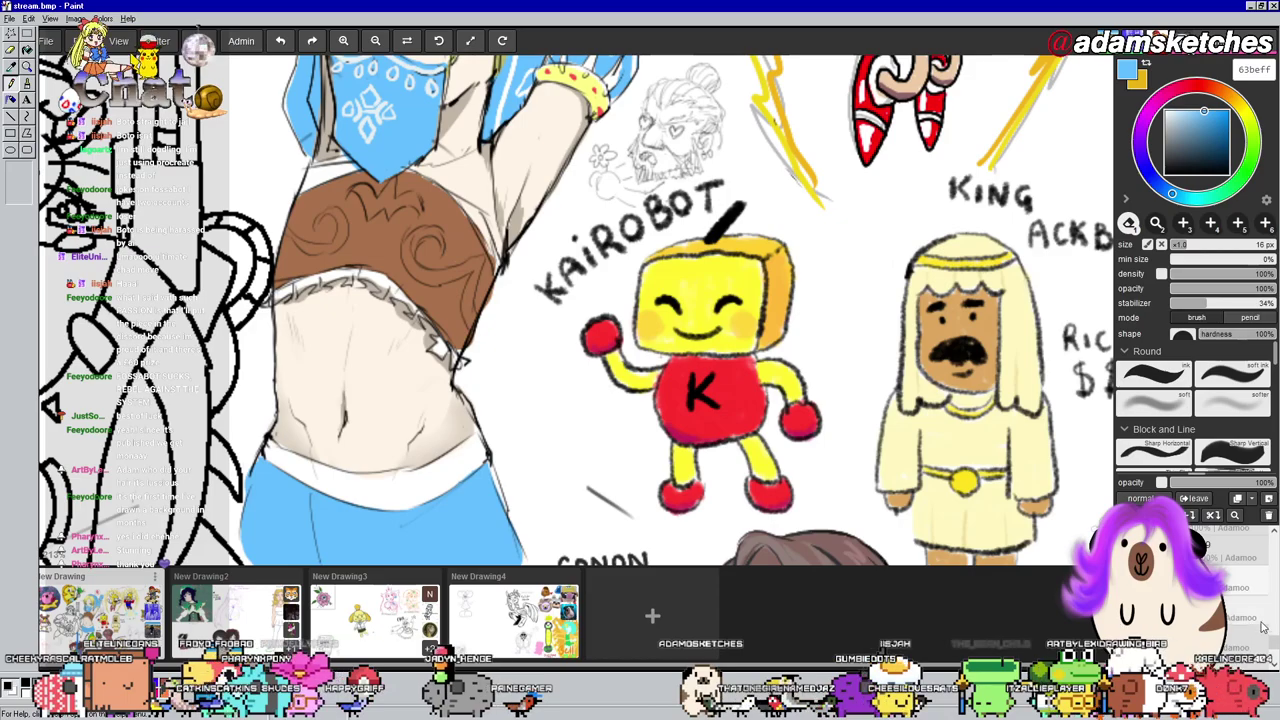
{"action": "left_click_drag", "start_coordinate": [1274, 647], "coordinate": [1274, 636]}
{"action": "left_click", "coordinate": [1240, 597]}
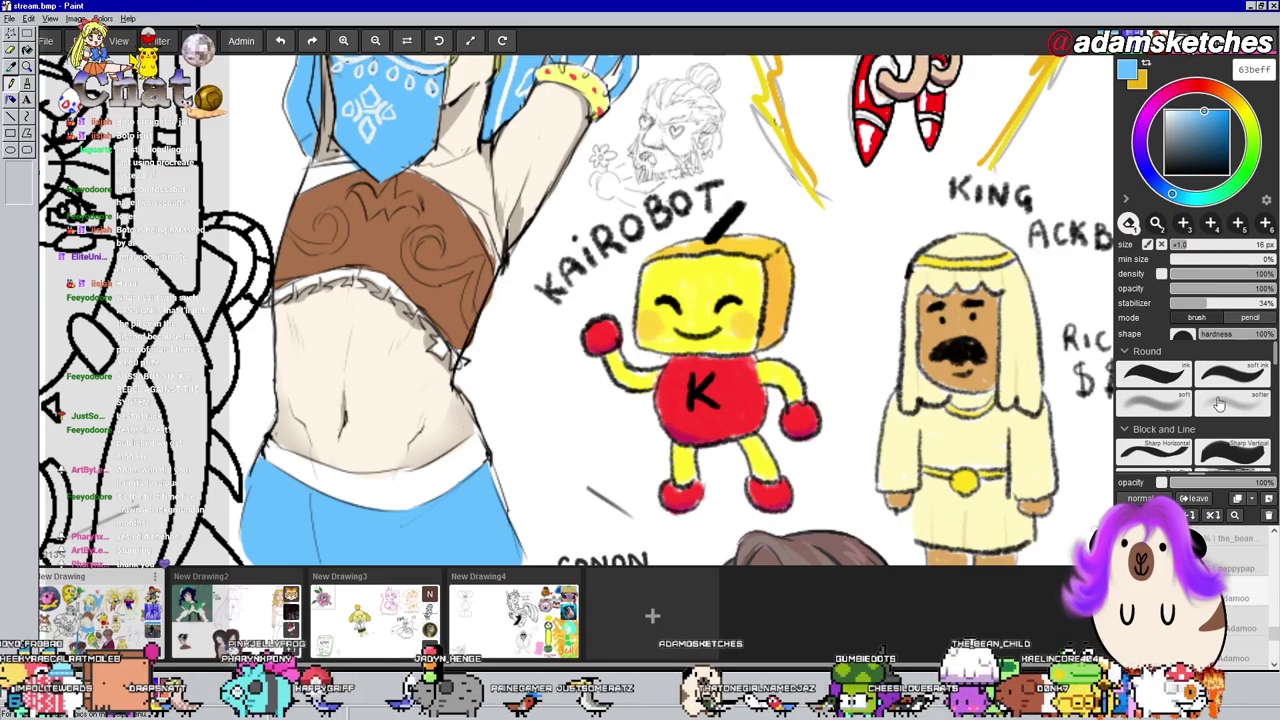
{"action": "key", "text": "i"}
{"action": "left_click", "coordinate": [401, 214]}
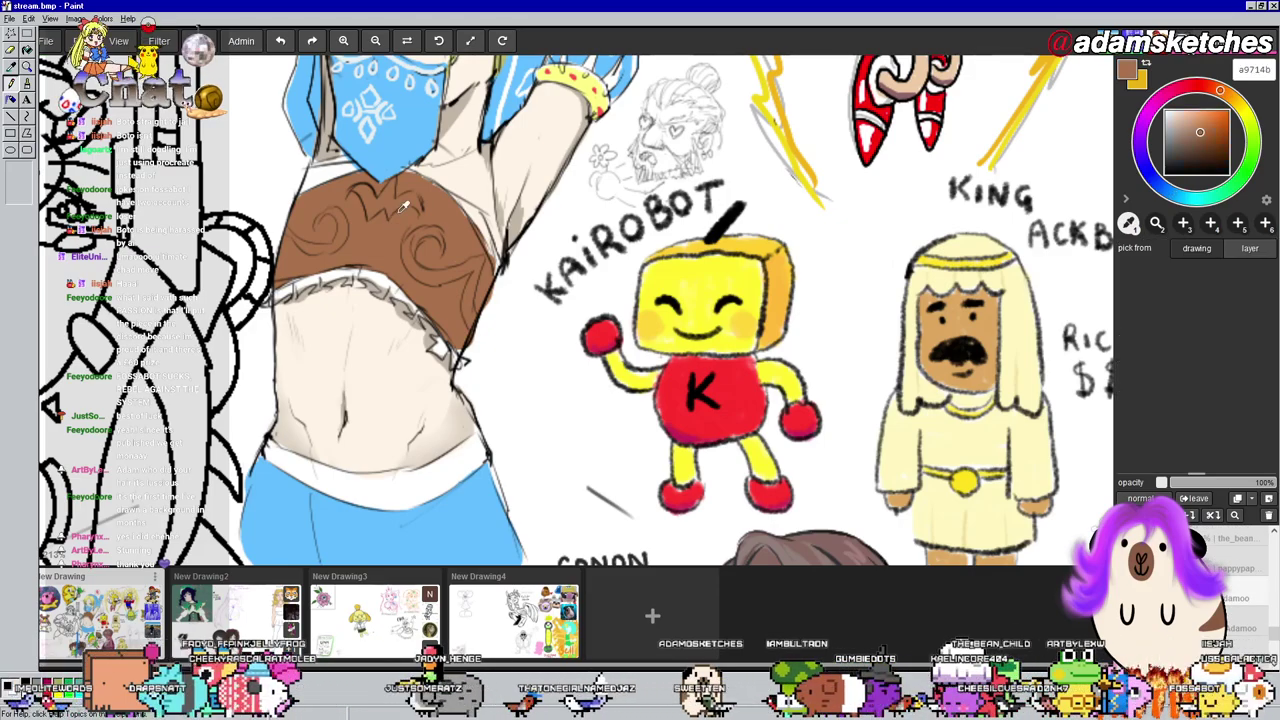
{"action": "left_click", "coordinate": [1197, 122]}
{"action": "left_click", "coordinate": [1199, 117]}
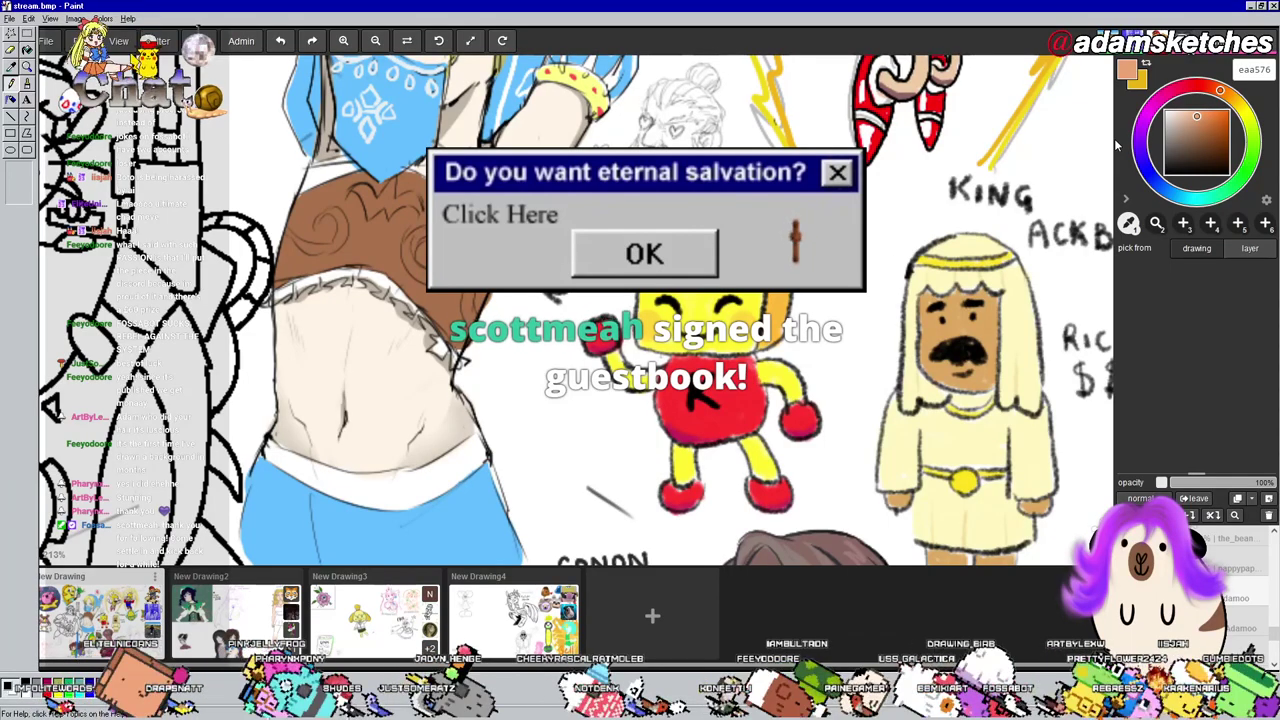
Trace the central motif and the curling scrolls on the brown top in tan eaa576 with the 9 px brush
{"action": "key", "text": "b"}
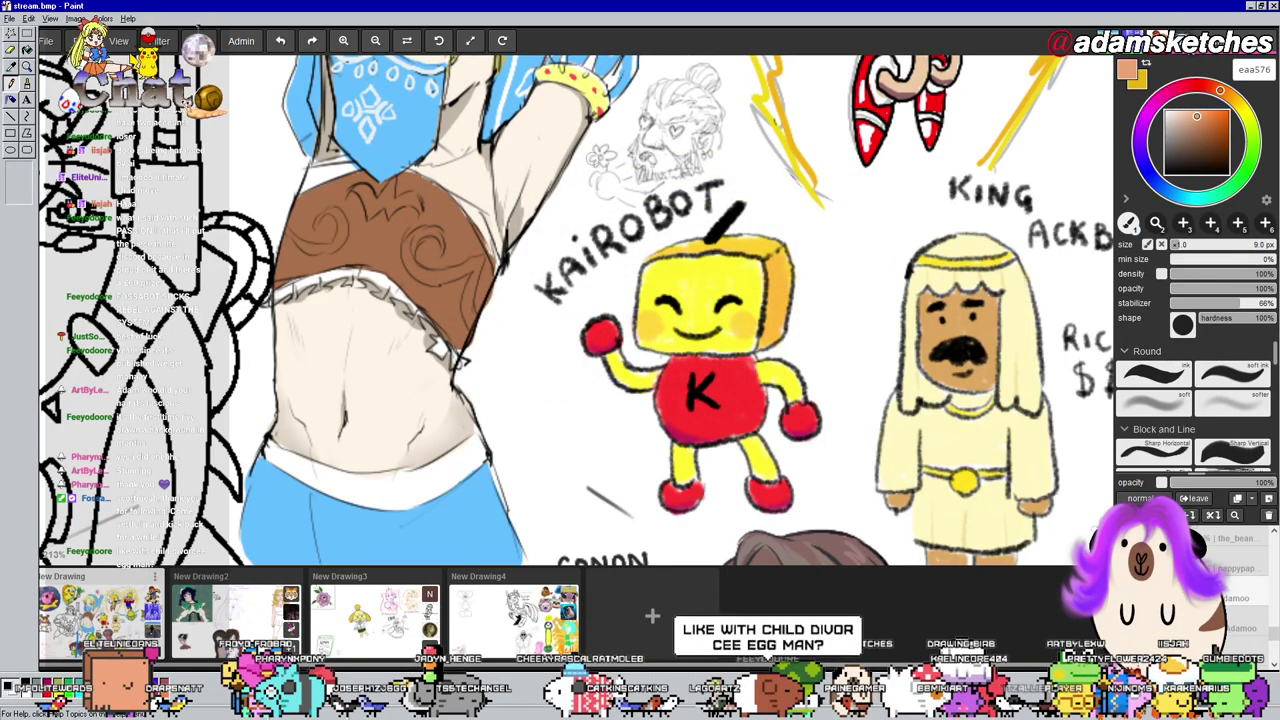
{"action": "left_click_drag", "start_coordinate": [358, 131], "coordinate": [446, 145]}
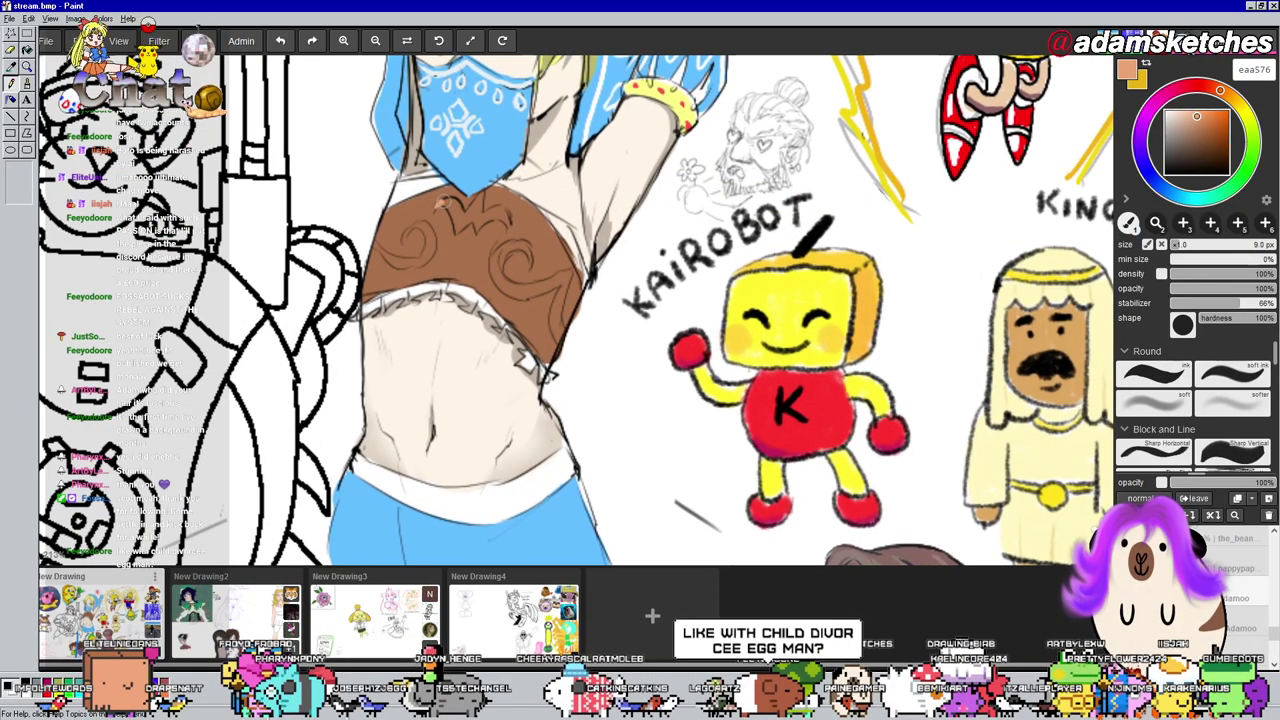
{"action": "left_click_drag", "start_coordinate": [446, 201], "coordinate": [458, 226]}
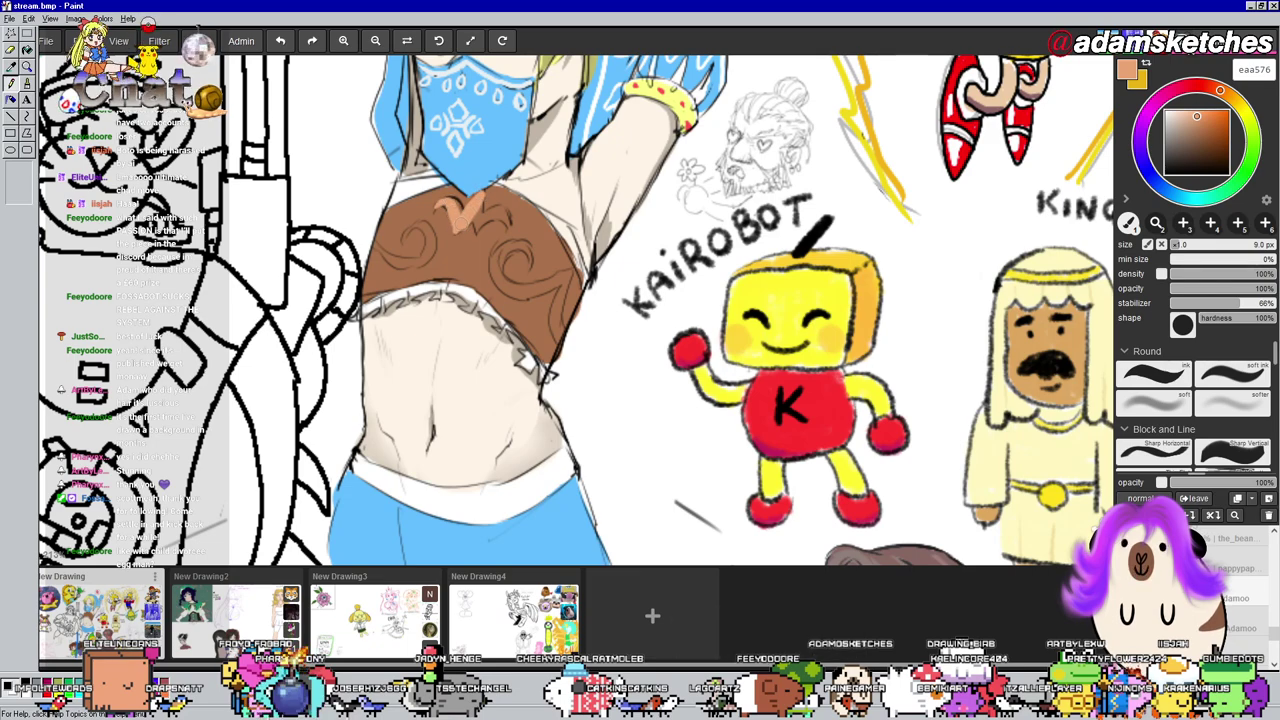
{"action": "left_click_drag", "start_coordinate": [482, 220], "coordinate": [506, 228]}
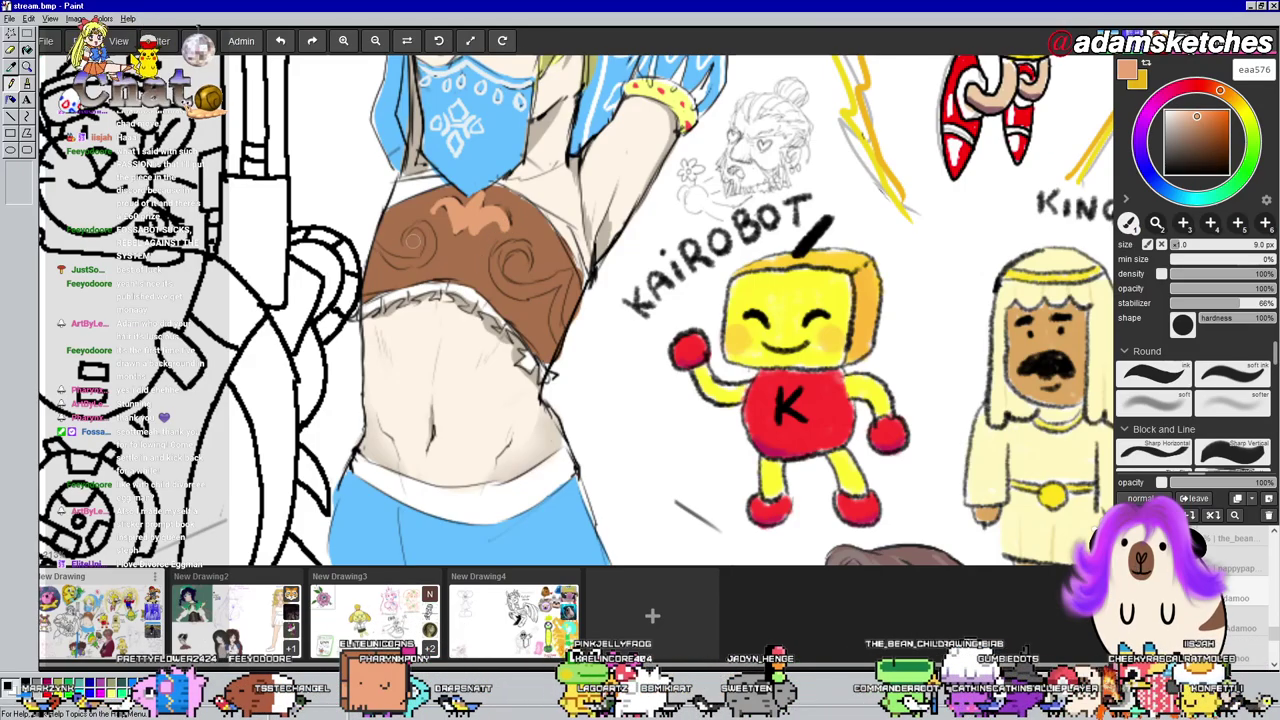
{"action": "mouse_move", "coordinate": [408, 243]}
{"action": "left_mouse_down"}
{"action": "mouse_move", "coordinate": [406, 221]}
{"action": "mouse_move", "coordinate": [438, 240]}
{"action": "mouse_move", "coordinate": [402, 262]}
{"action": "mouse_move", "coordinate": [382, 247]}
{"action": "left_mouse_up"}
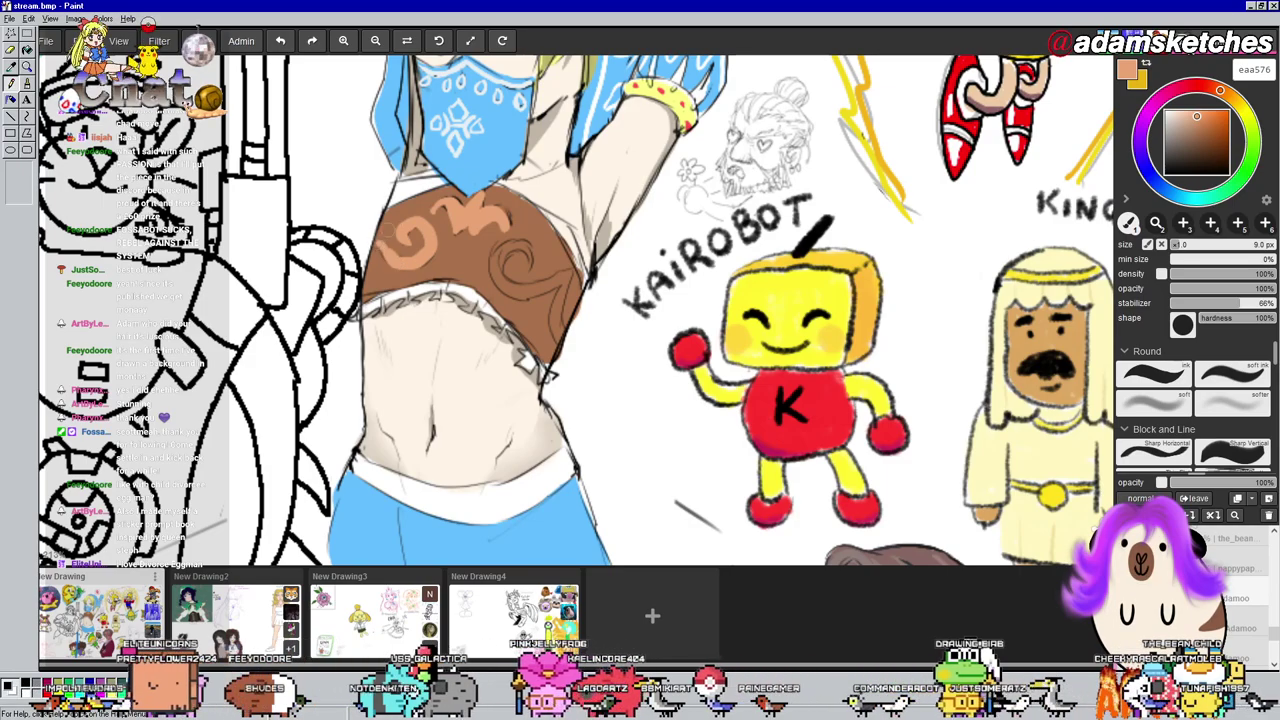
{"action": "mouse_move", "coordinate": [525, 264]}
{"action": "left_mouse_down"}
{"action": "mouse_move", "coordinate": [530, 246]}
{"action": "mouse_move", "coordinate": [500, 242]}
{"action": "mouse_move", "coordinate": [502, 288]}
{"action": "mouse_move", "coordinate": [564, 276]}
{"action": "mouse_move", "coordinate": [556, 338]}
{"action": "left_mouse_up"}
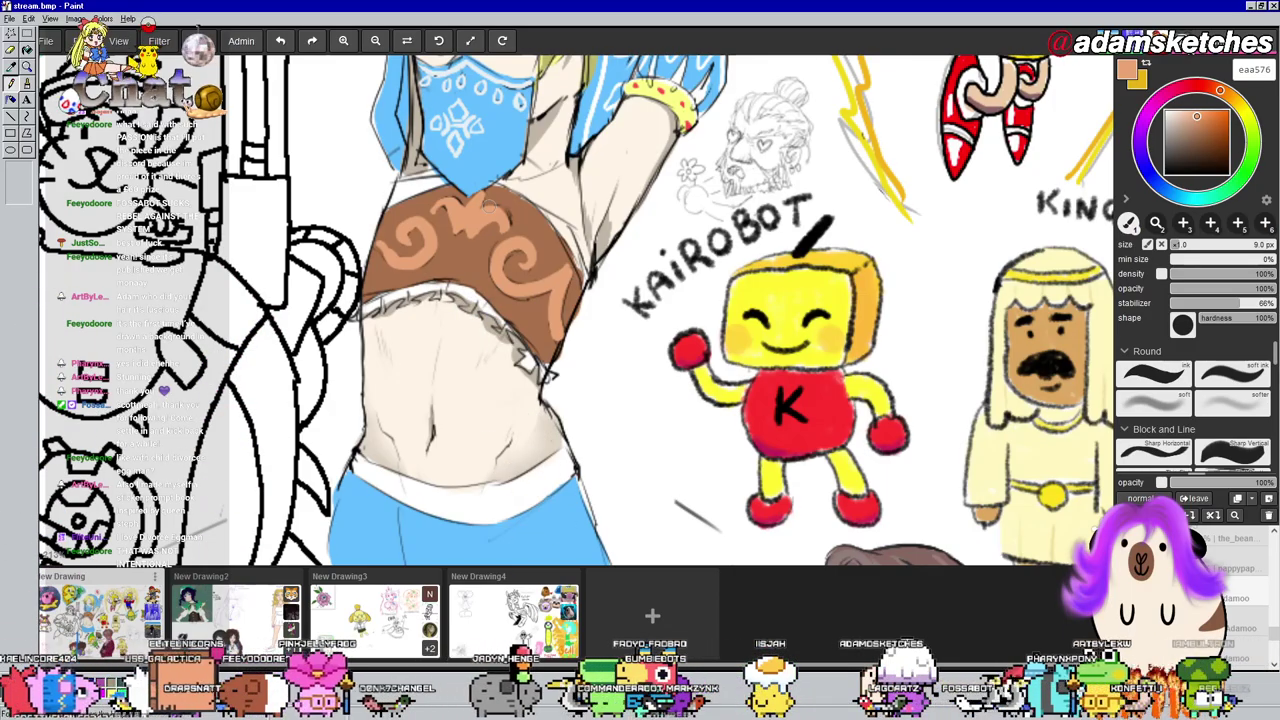
Draw a petal motif and trim along the top's hem, plus a necklace, in yellow e6ea76 with the 5 px brush
{"action": "left_click", "coordinate": [1175, 245]}
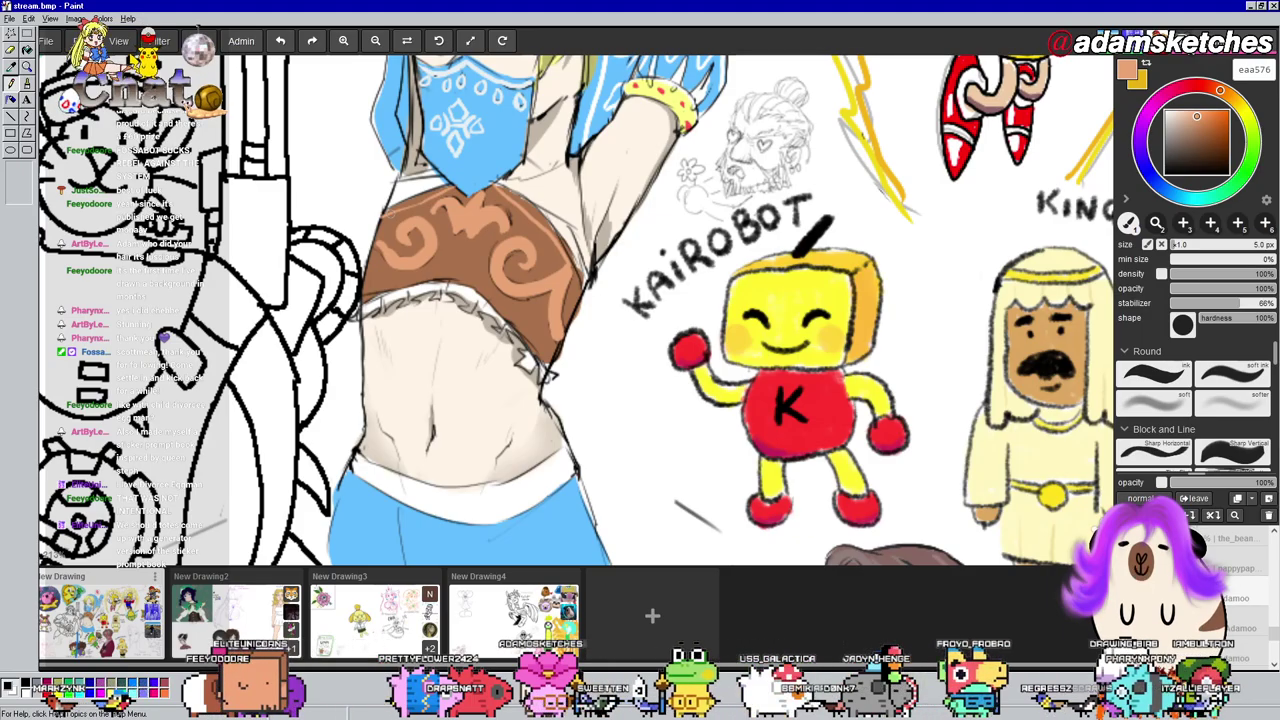
{"action": "left_click_drag", "start_coordinate": [1237, 102], "coordinate": [1247, 115]}
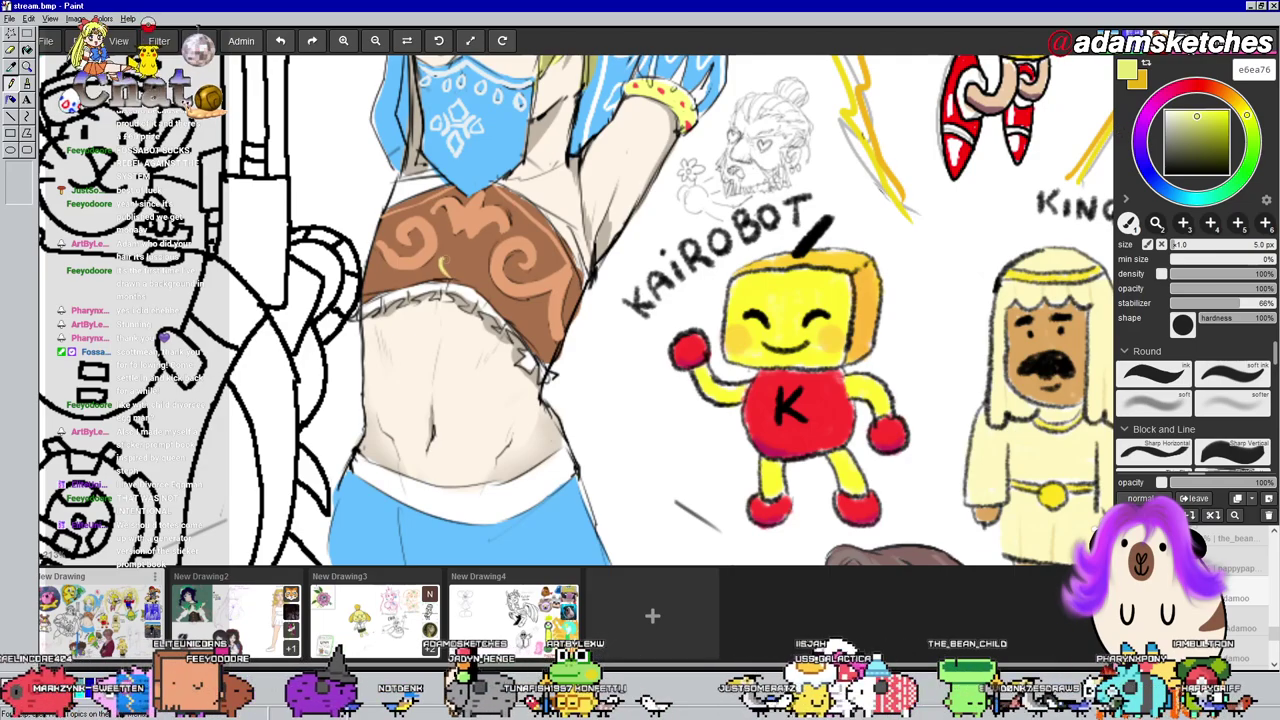
{"action": "mouse_move", "coordinate": [458, 250]}
{"action": "left_mouse_down"}
{"action": "mouse_move", "coordinate": [452, 276]}
{"action": "mouse_move", "coordinate": [374, 298]}
{"action": "left_mouse_up"}
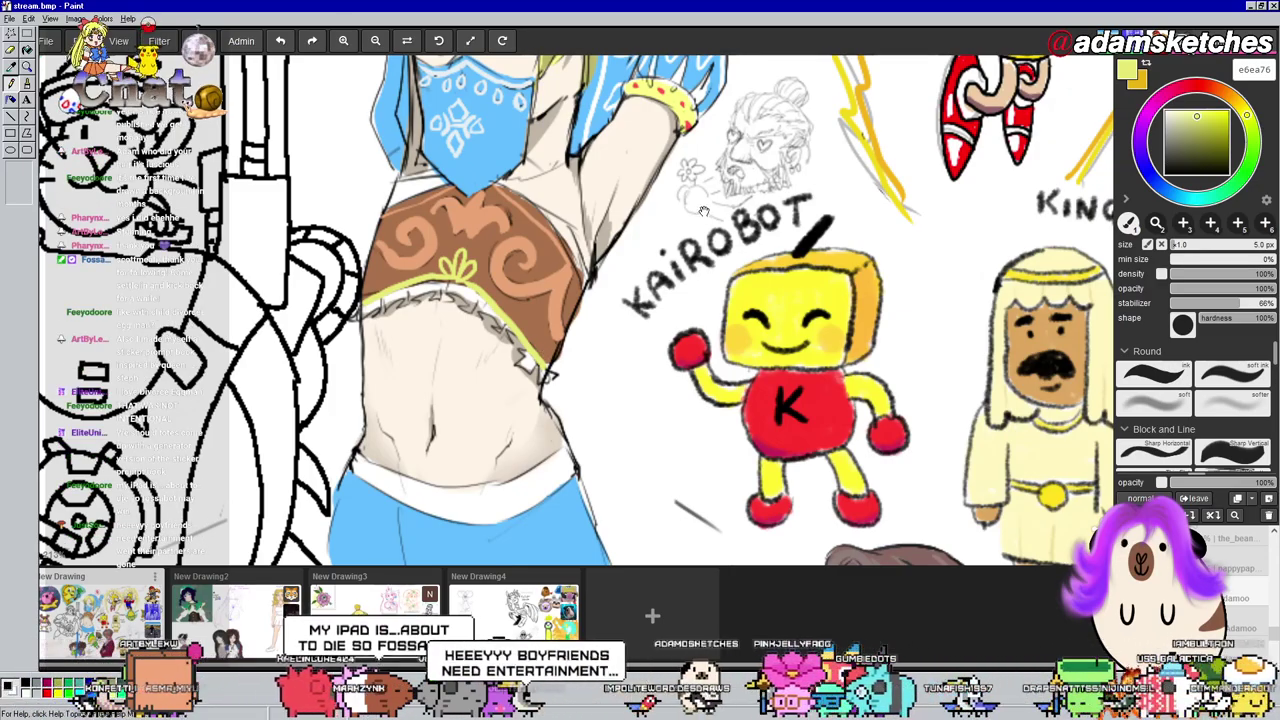
{"action": "left_click_drag", "start_coordinate": [703, 211], "coordinate": [677, 312]}
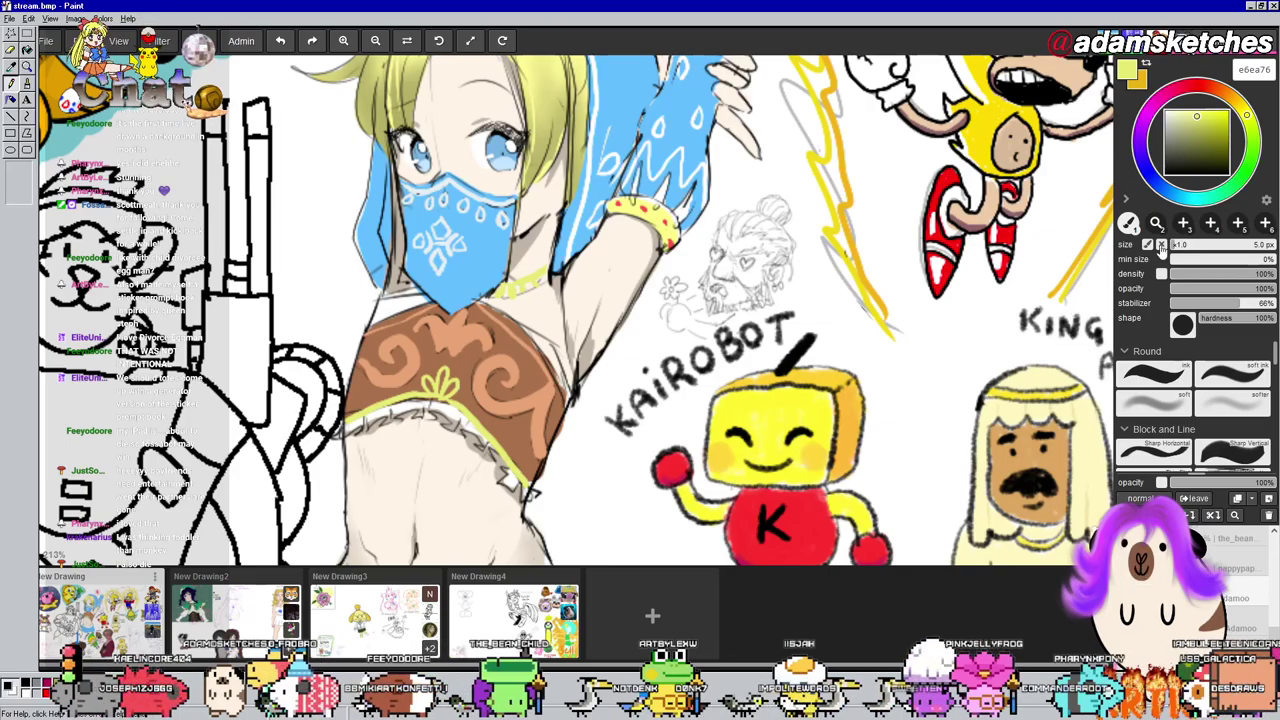
{"action": "scroll", "coordinate": [606, 258], "scroll_direction": "down", "scroll_amount": 5}
{"action": "scroll", "coordinate": [627, 298], "scroll_direction": "up", "scroll_amount": 2}
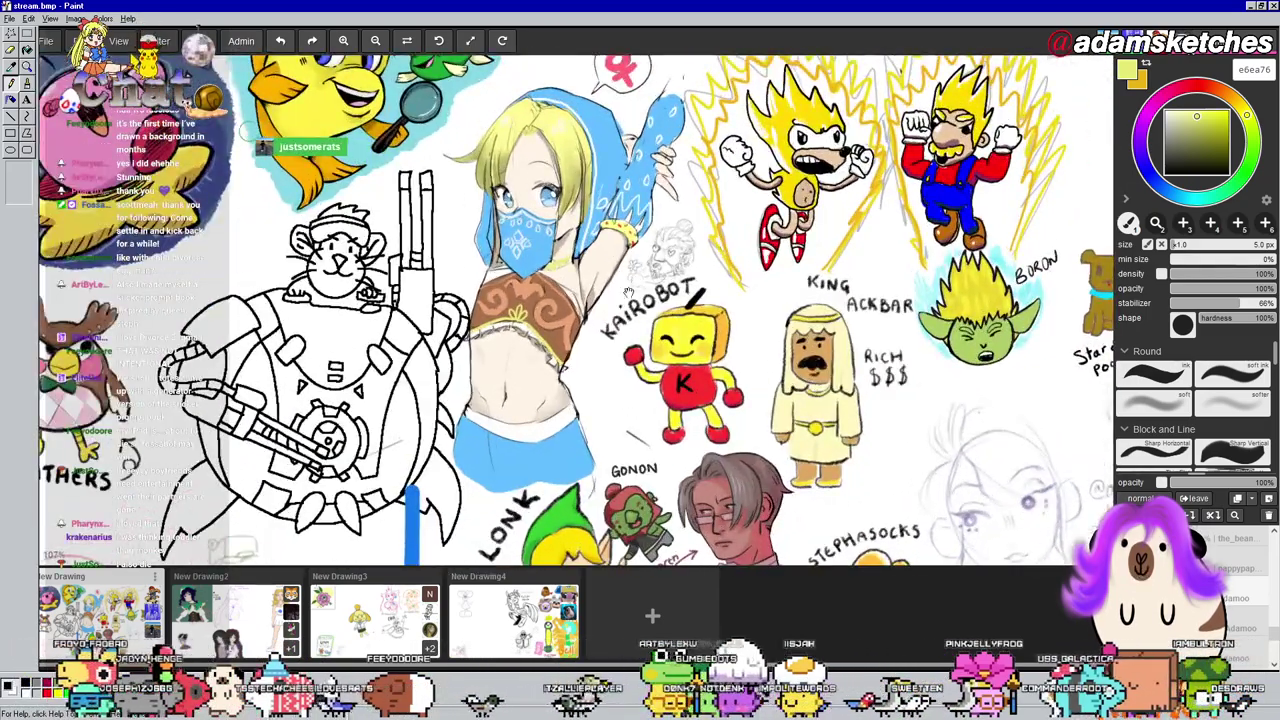
Sample the light skin tone fff4e7 from the raised arm
{"action": "left_click_drag", "start_coordinate": [627, 298], "coordinate": [601, 284]}
{"action": "scroll", "coordinate": [559, 275], "scroll_direction": "down", "scroll_amount": 3}
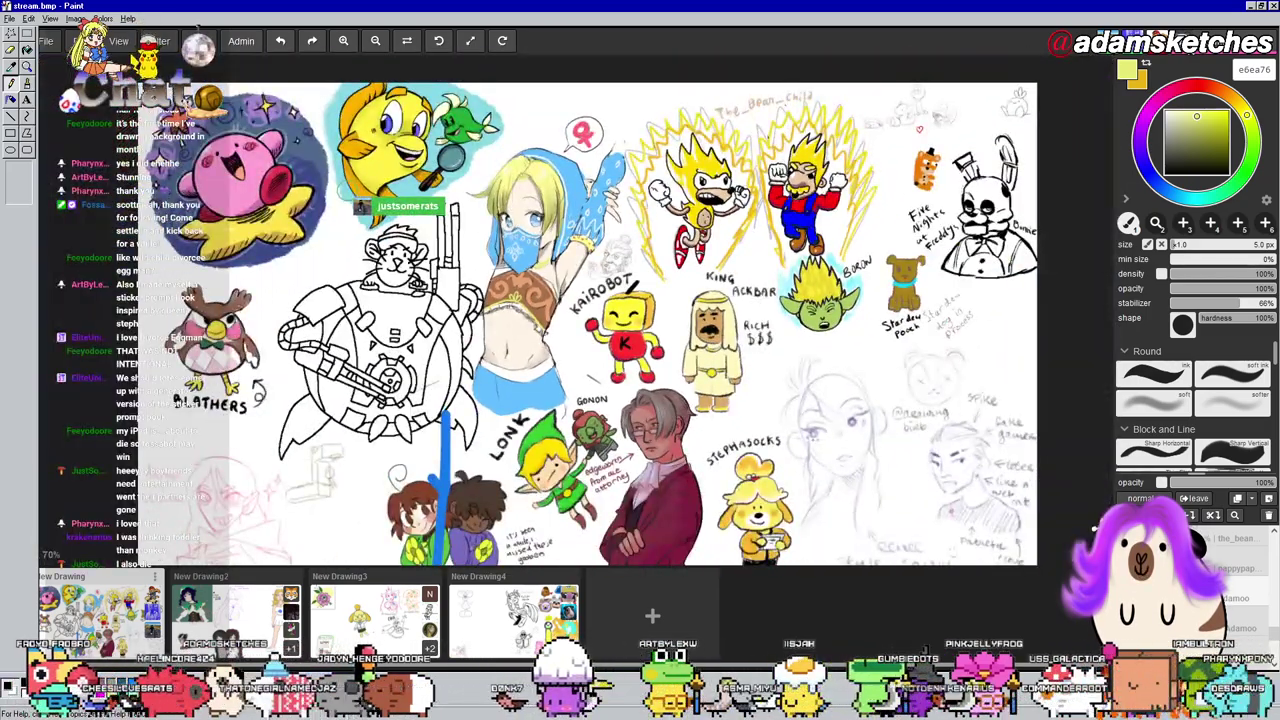
{"action": "scroll", "coordinate": [562, 343], "scroll_direction": "up", "scroll_amount": 2}
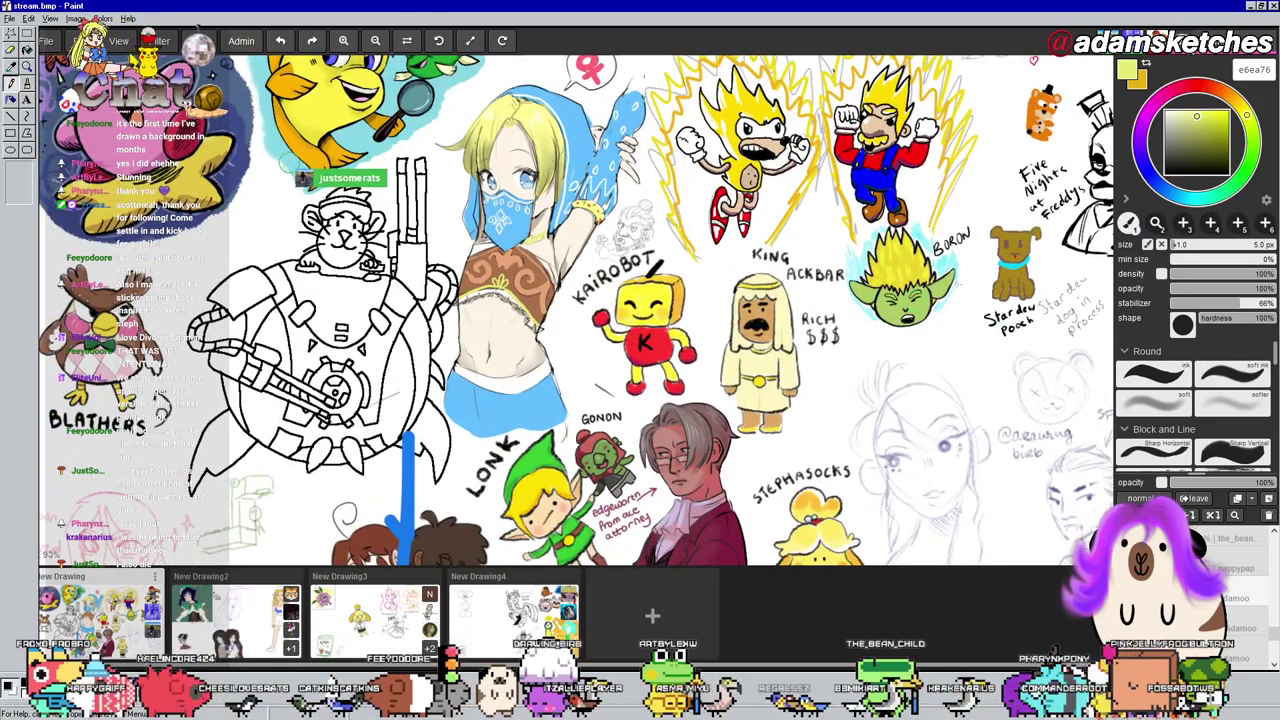
{"action": "scroll", "coordinate": [698, 289], "scroll_direction": "up", "scroll_amount": 1}
{"action": "scroll", "coordinate": [452, 211], "scroll_direction": "up", "scroll_amount": 3}
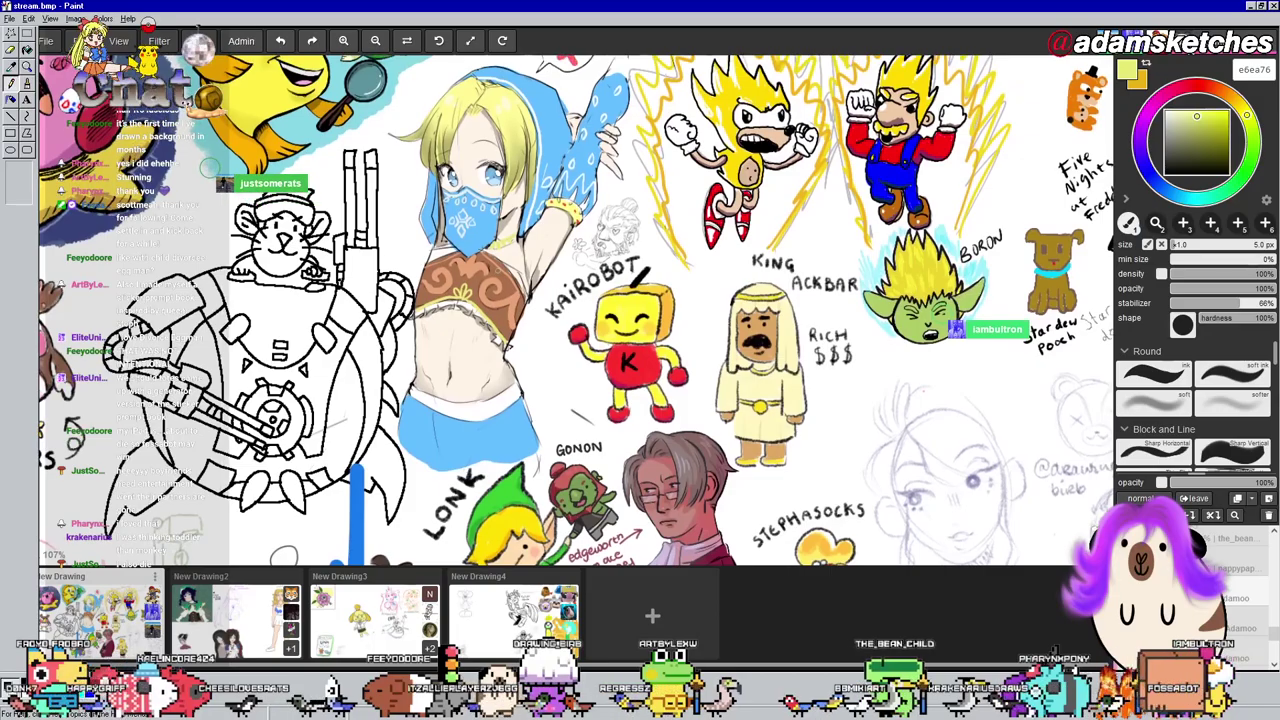
{"action": "scroll", "coordinate": [436, 240], "scroll_direction": "up", "scroll_amount": 3}
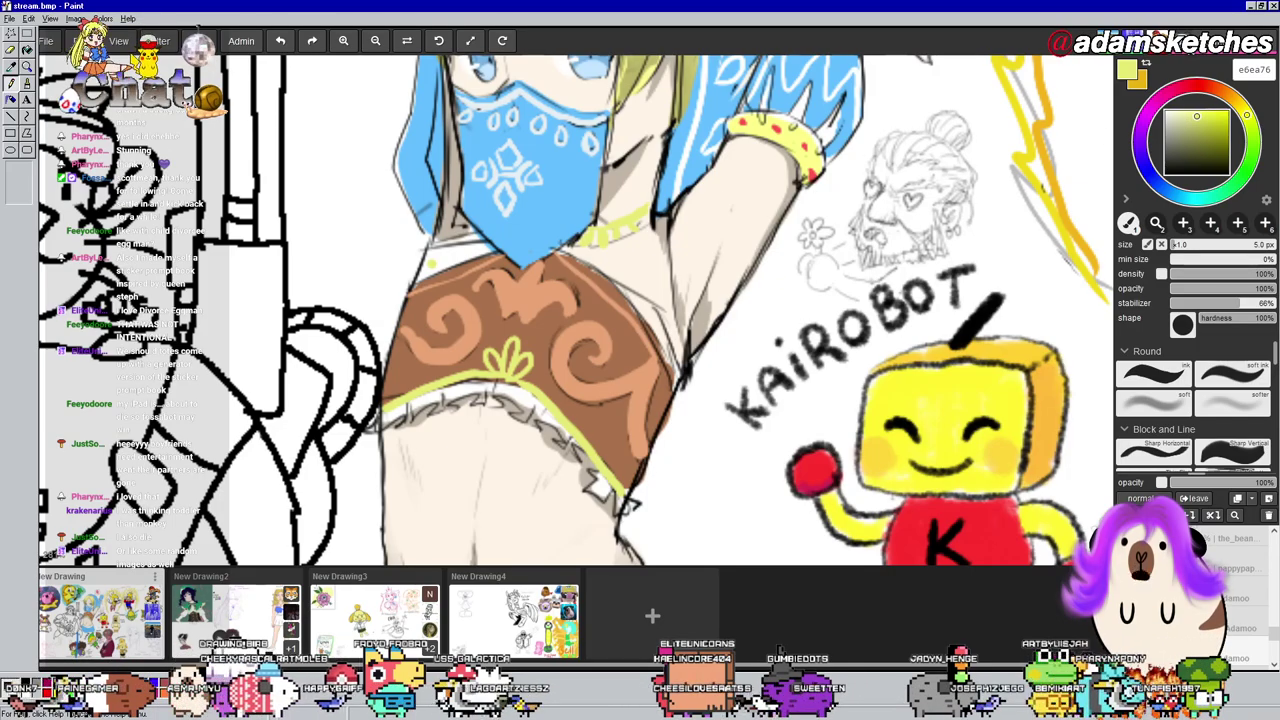
{"action": "key", "text": "alt"}
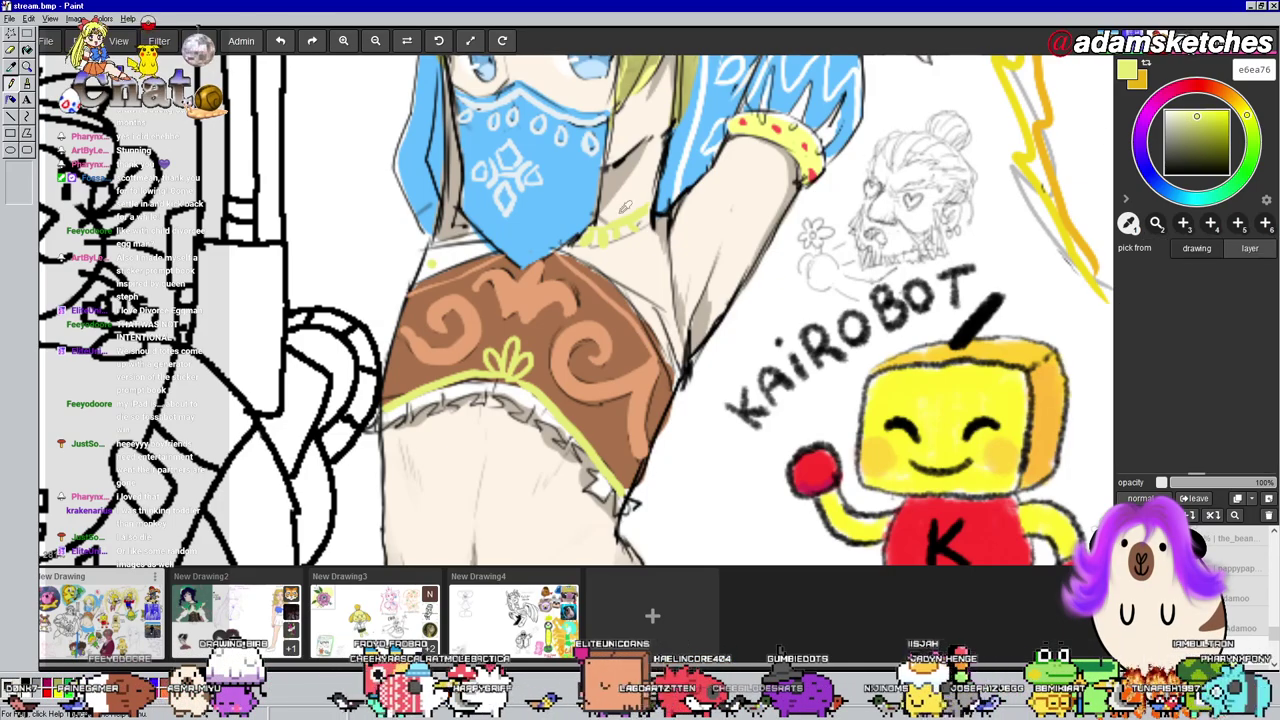
{"action": "left_click", "coordinate": [701, 218]}
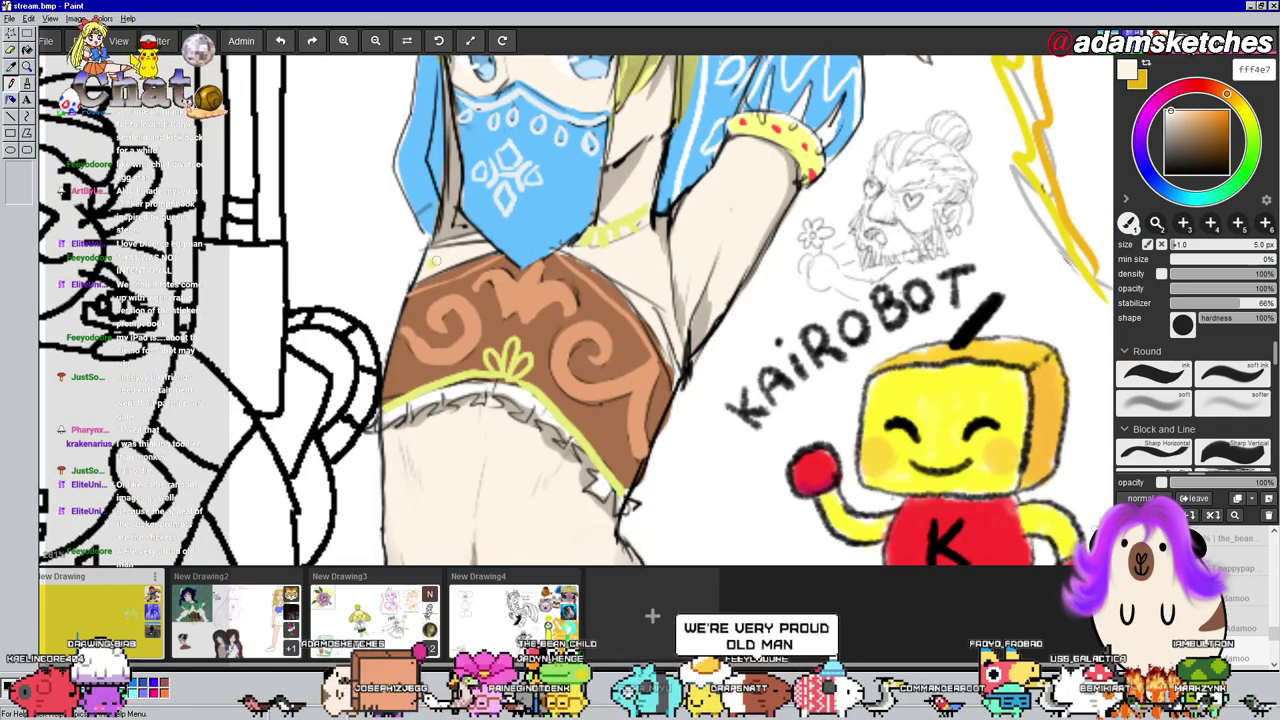
Sample the hood's light blue 63beff and darken it to 307cb1 as the brush's shading color
{"action": "scroll", "coordinate": [525, 250], "scroll_direction": "down", "scroll_amount": 6}
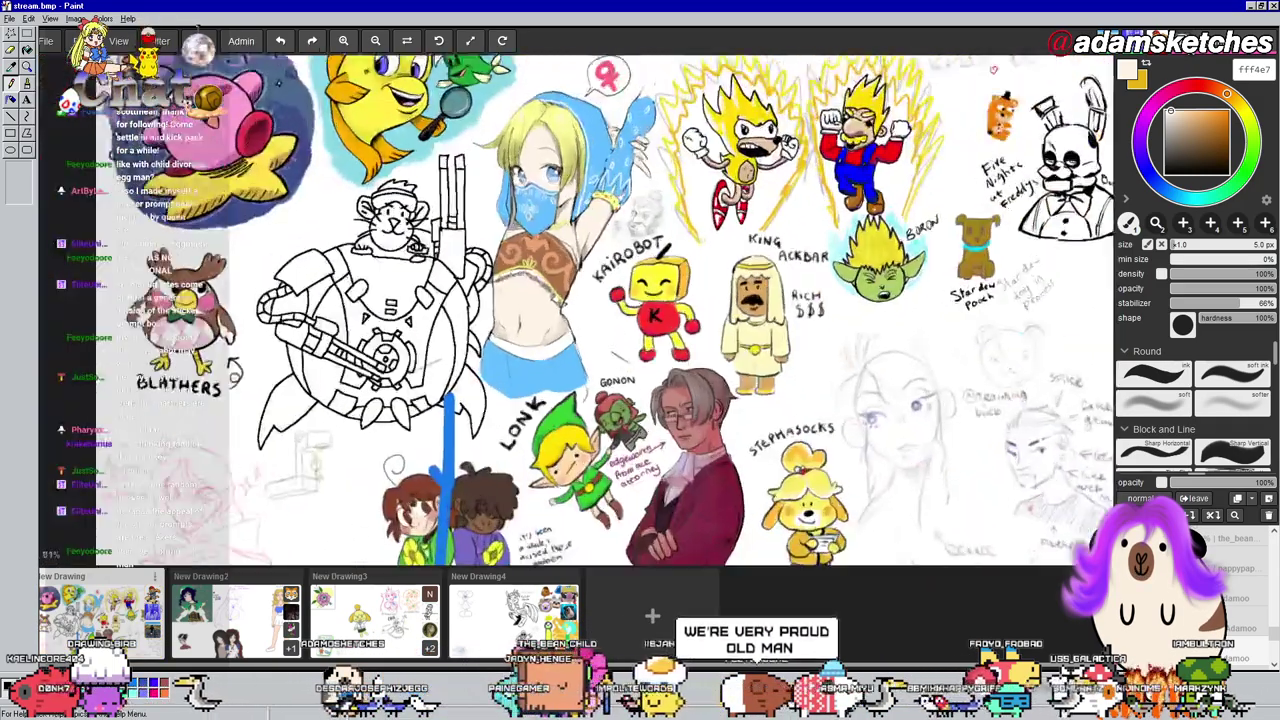
{"action": "scroll", "coordinate": [540, 270], "scroll_direction": "up", "scroll_amount": 3}
{"action": "left_click_drag", "start_coordinate": [567, 234], "coordinate": [554, 254]}
{"action": "scroll", "coordinate": [554, 256], "scroll_direction": "up", "scroll_amount": 5}
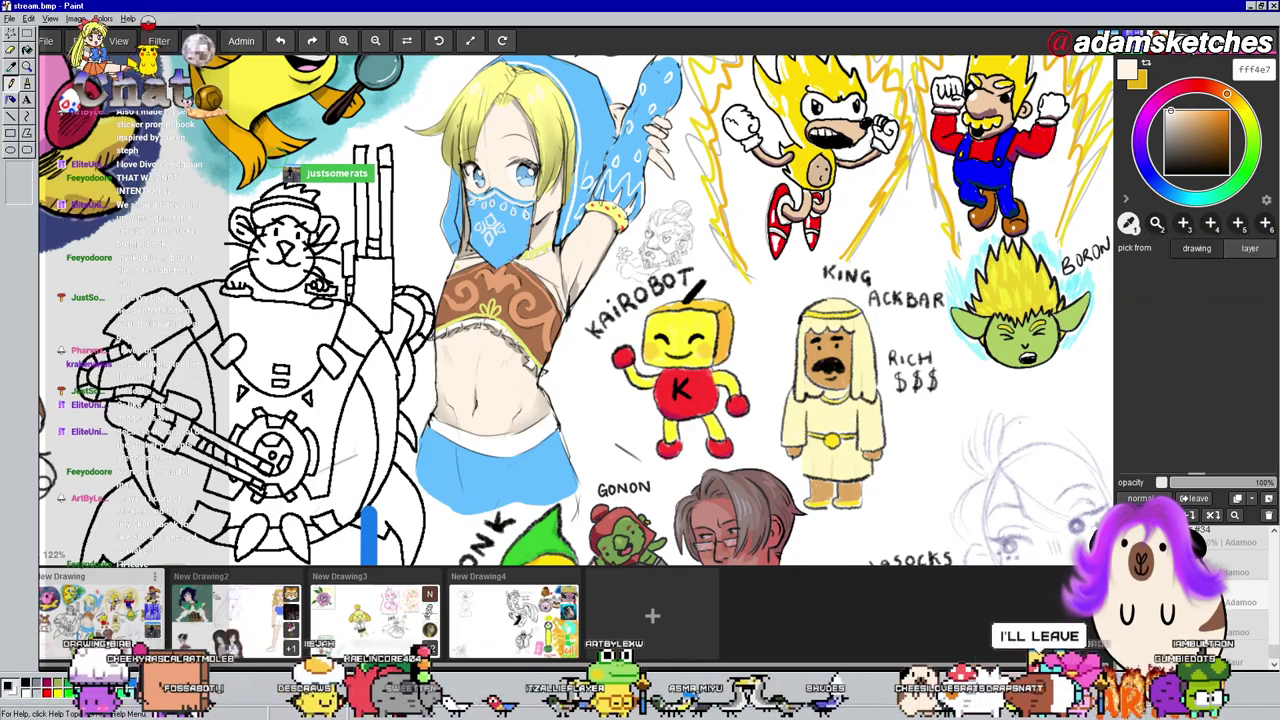
{"action": "left_click", "coordinate": [601, 137], "text": "alt"}
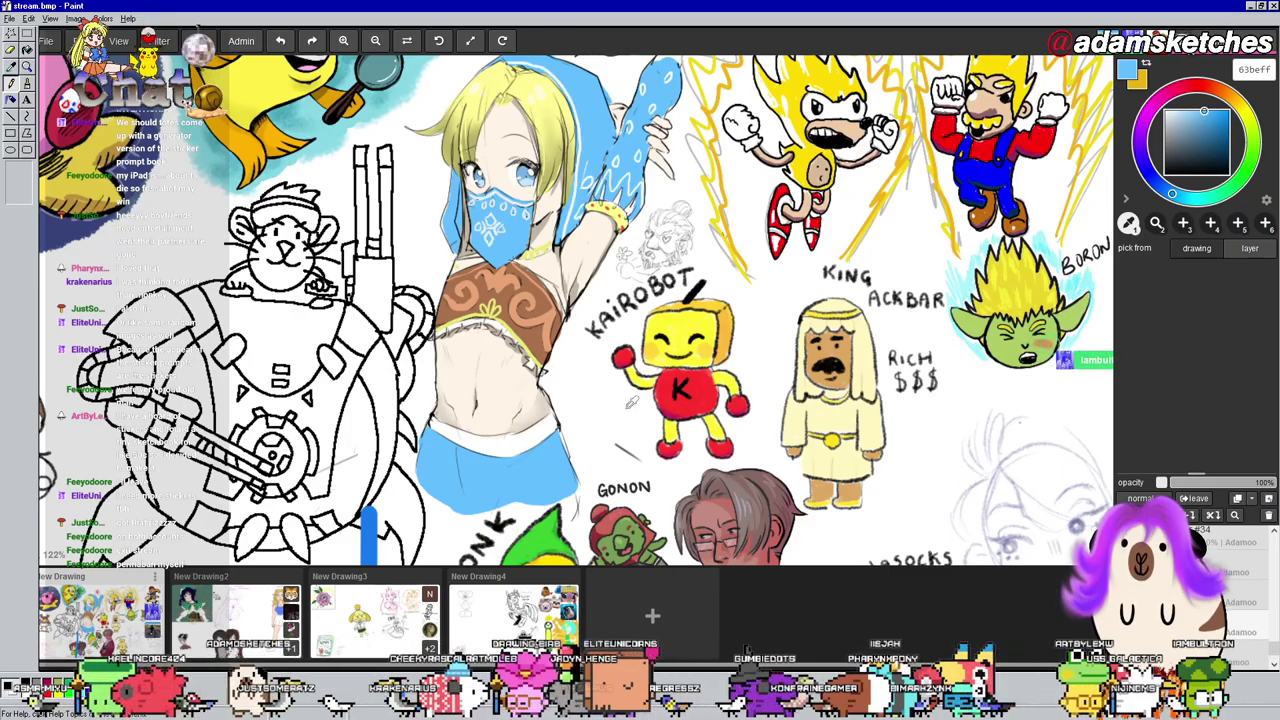
{"action": "left_click", "coordinate": [1212, 132]}
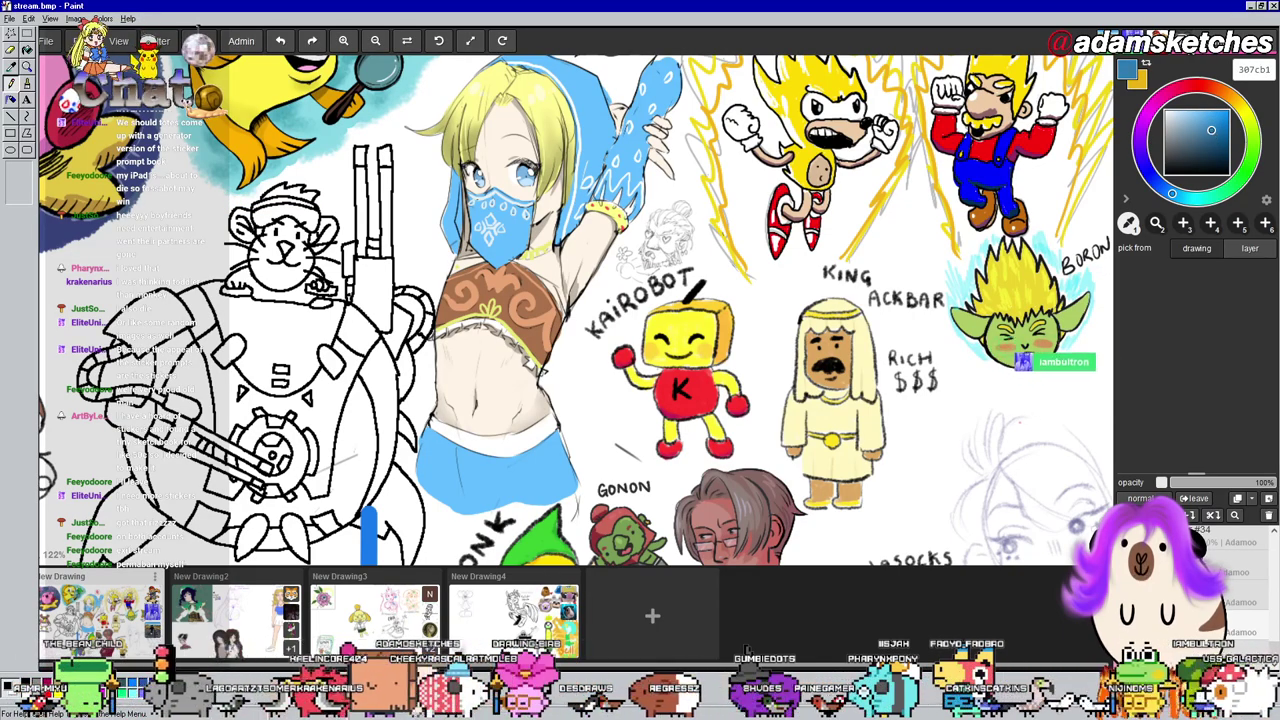
{"action": "key", "text": "b"}
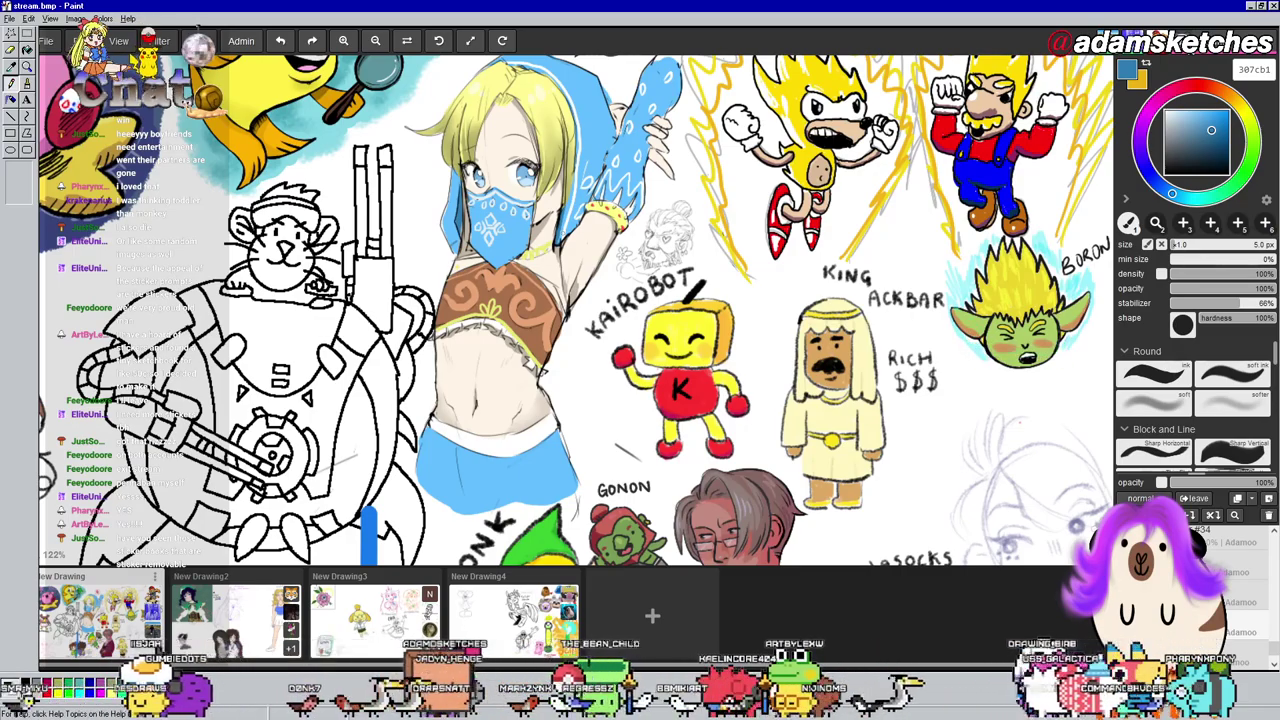
Shade the hood, veil and raised sleeve in dark blue 307cb1 with the brush at 23 px
{"action": "left_click_drag", "start_coordinate": [611, 151], "coordinate": [557, 181]}
{"action": "left_click_drag", "start_coordinate": [476, 394], "coordinate": [433, 326]}
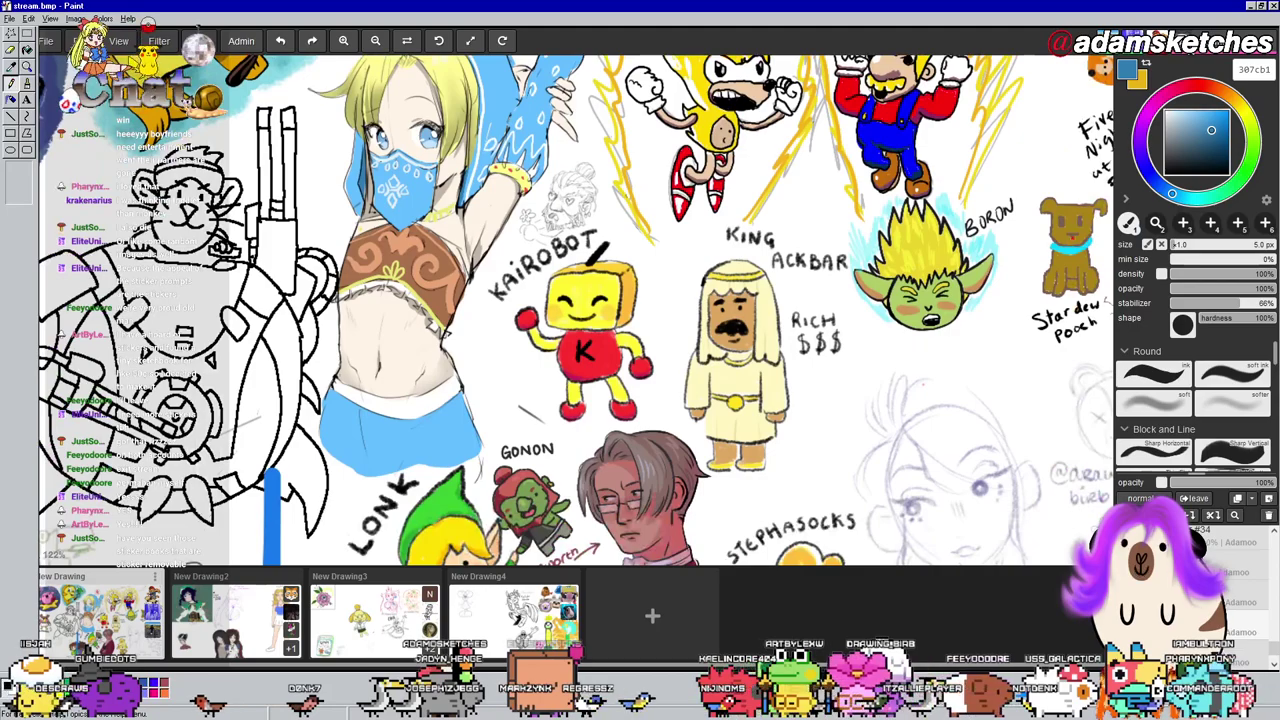
{"action": "left_click_drag", "start_coordinate": [625, 172], "coordinate": [614, 232]}
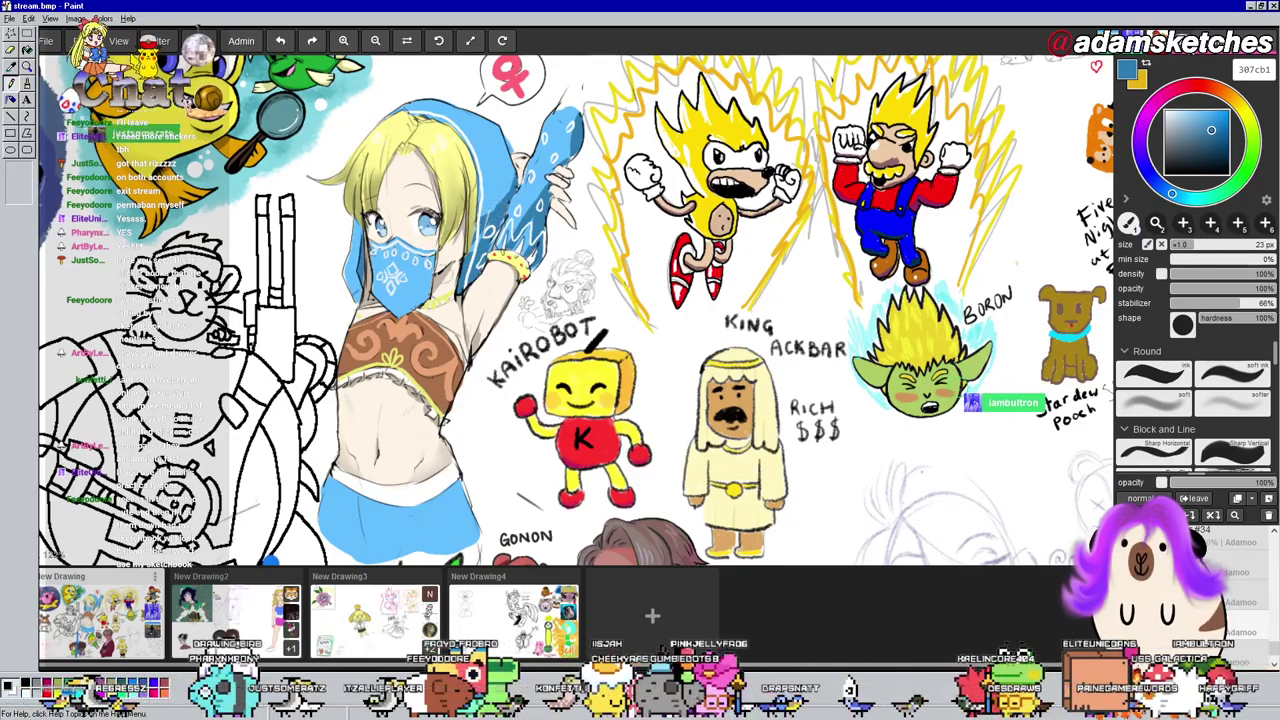
{"action": "left_click_drag", "start_coordinate": [495, 313], "coordinate": [523, 257]}
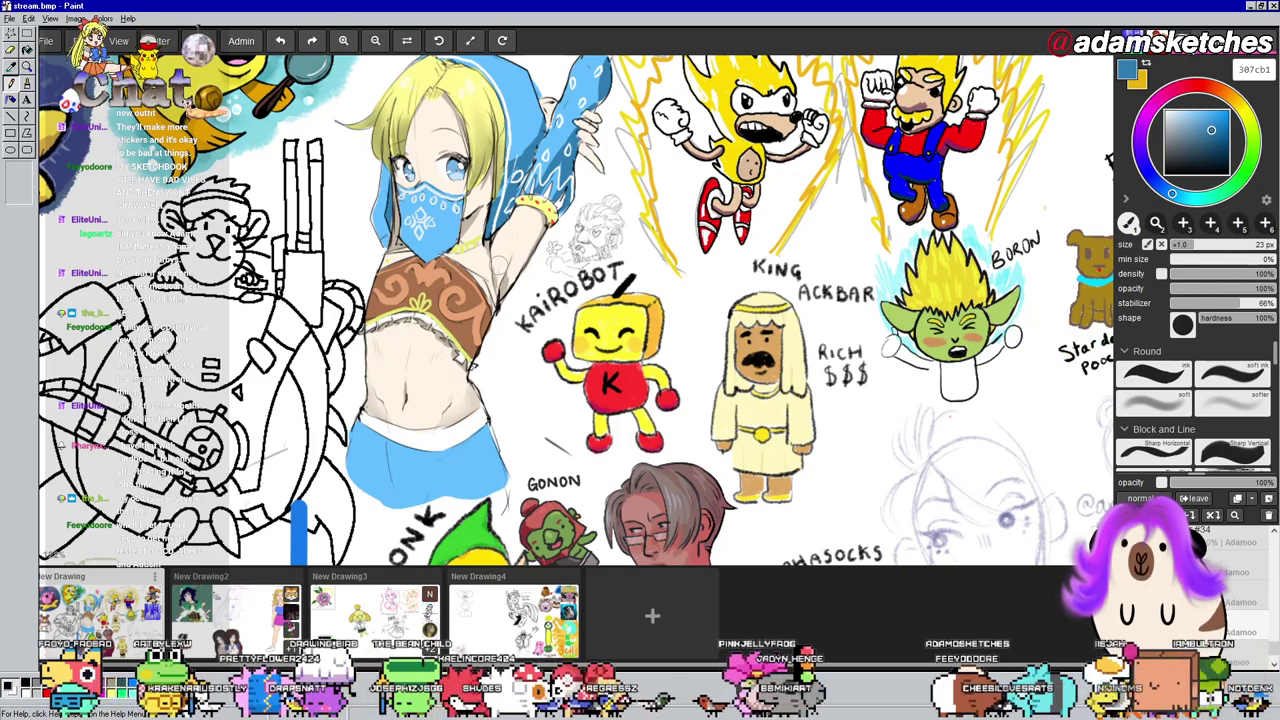
{"action": "mouse_move", "coordinate": [522, 267]}
{"action": "left_mouse_down"}
{"action": "mouse_move", "coordinate": [701, 205]}
{"action": "mouse_move", "coordinate": [685, 243]}
{"action": "left_mouse_up"}
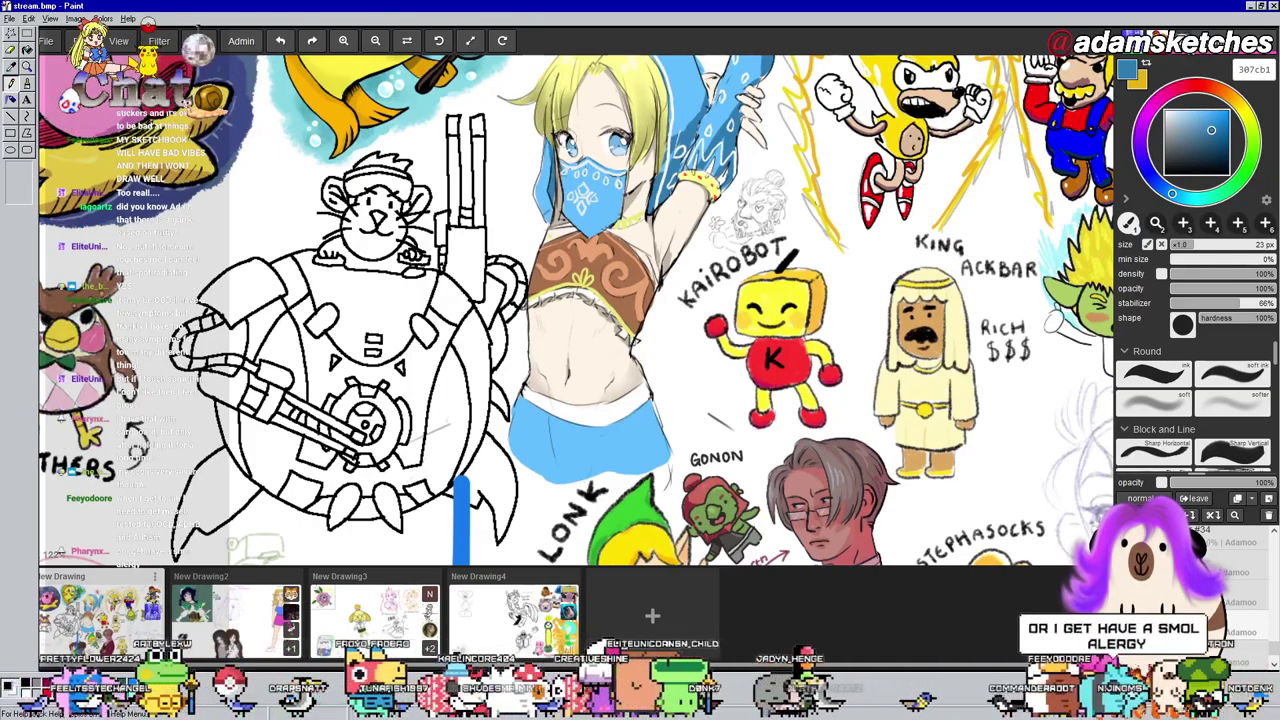
{"action": "left_click_drag", "start_coordinate": [866, 86], "coordinate": [812, 78]}
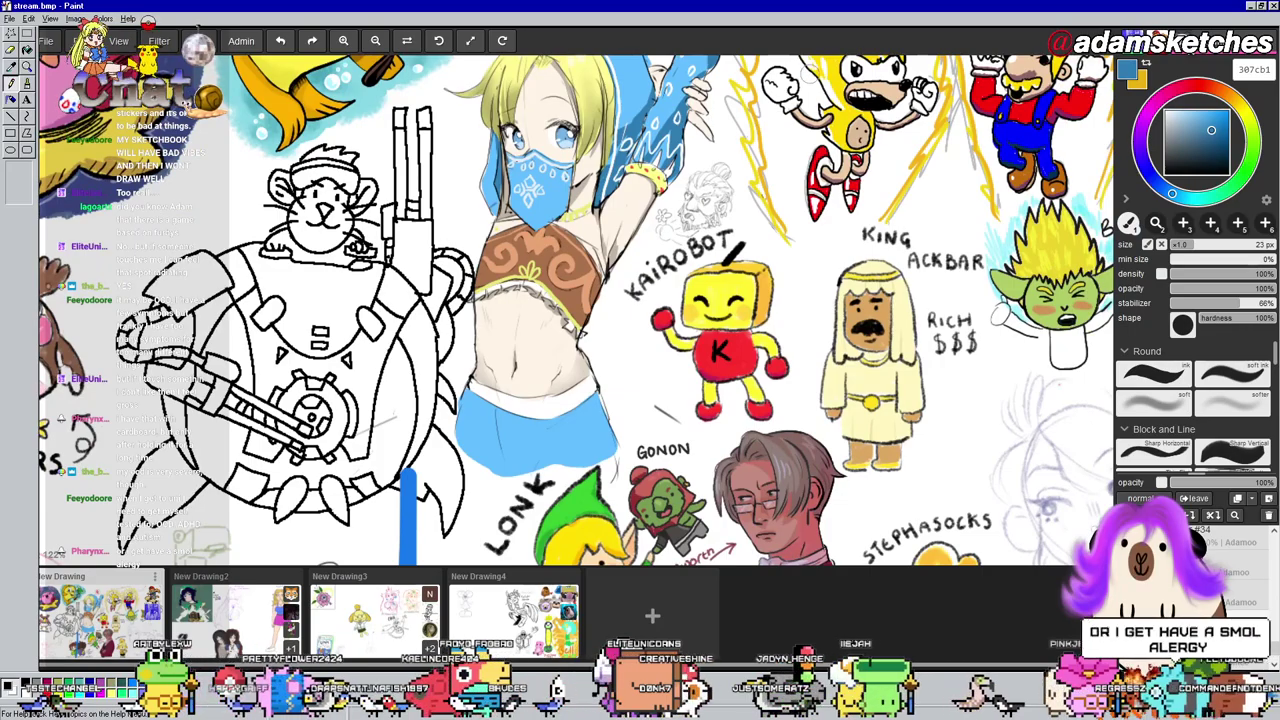
Set the brush to 34 px and shade the blue shorts in 307cb1 along the side and lower folds
{"action": "left_click", "coordinate": [1205, 245]}
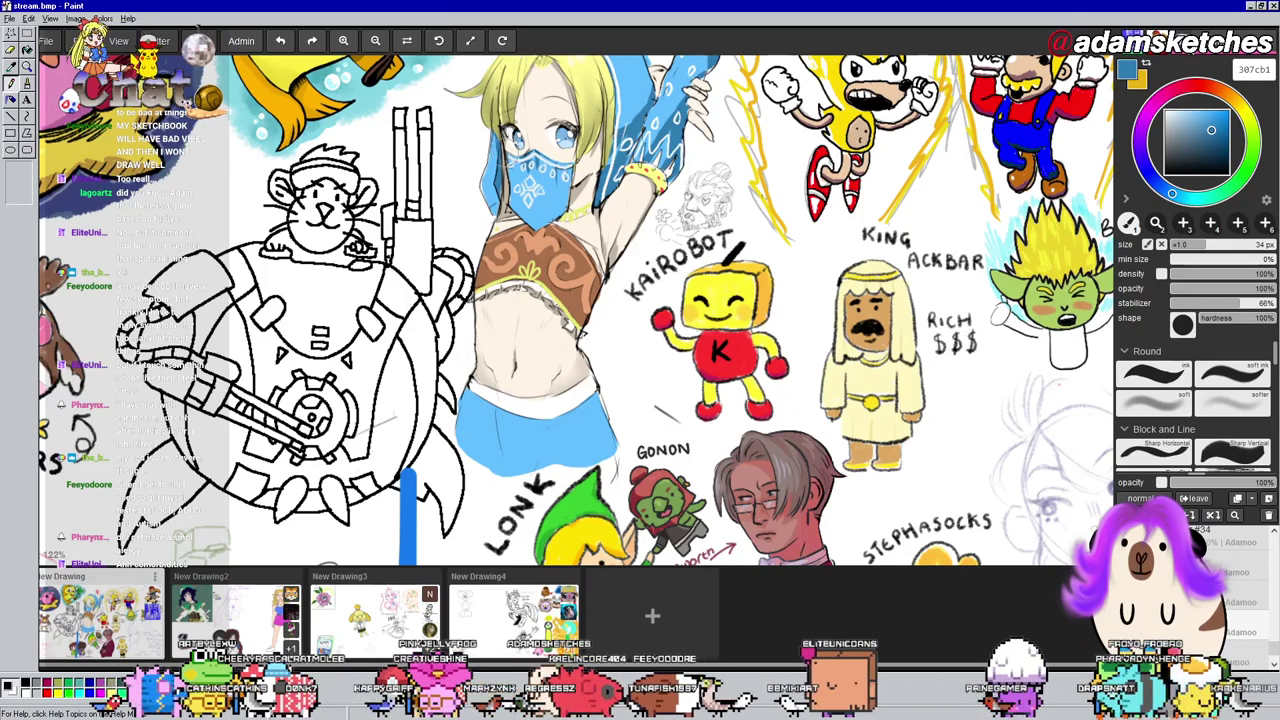
{"action": "left_click_drag", "start_coordinate": [519, 303], "coordinate": [529, 265]}
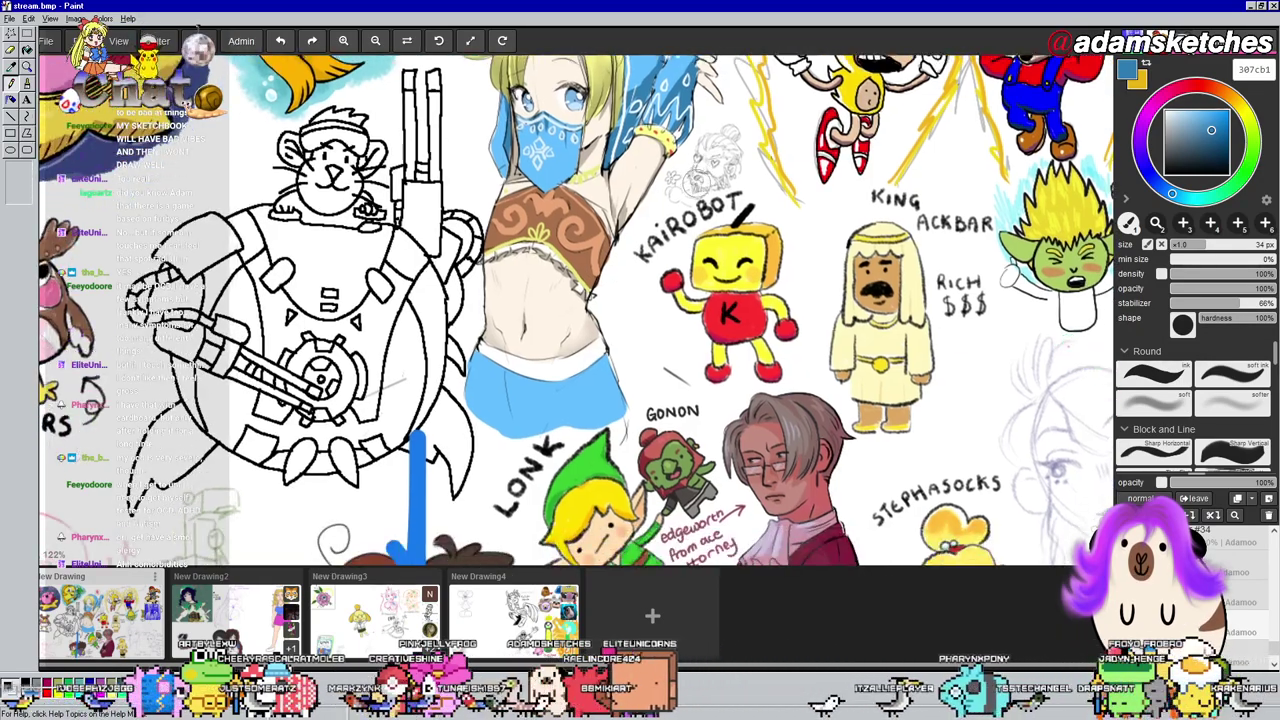
{"action": "left_click_drag", "start_coordinate": [654, 247], "coordinate": [648, 141]}
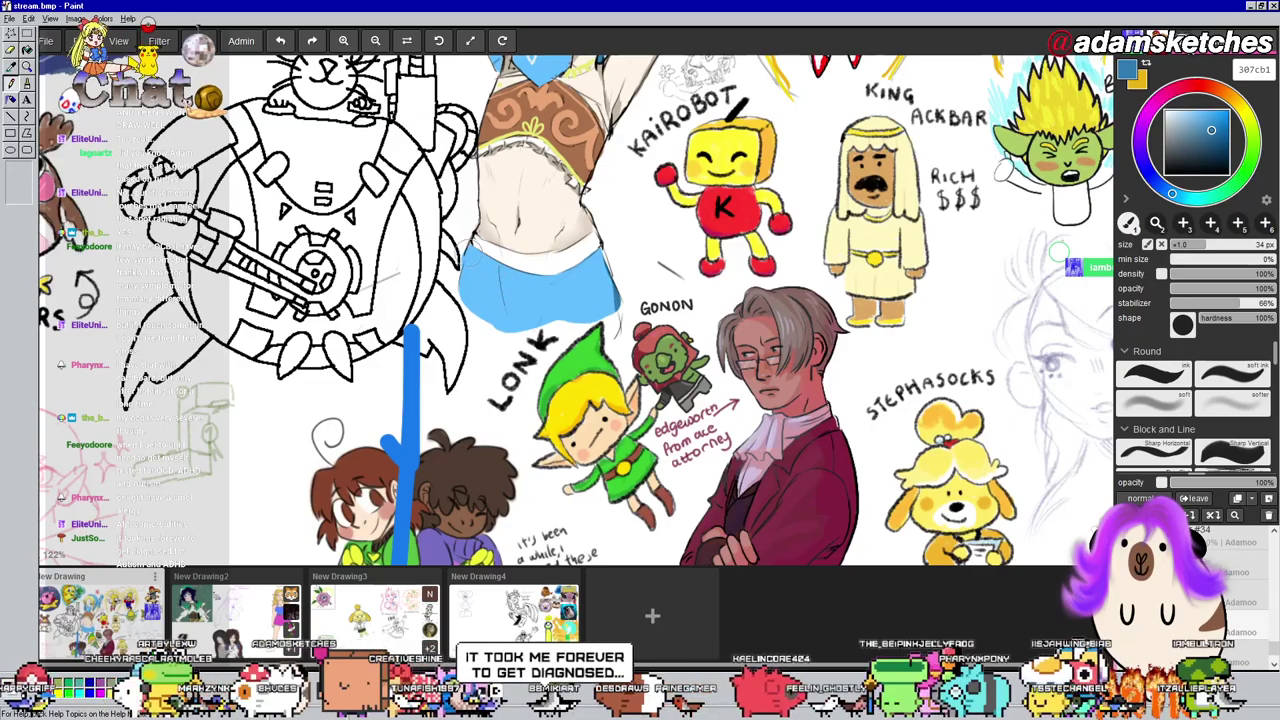
{"action": "mouse_move", "coordinate": [462, 250]}
{"action": "left_mouse_down"}
{"action": "mouse_move", "coordinate": [494, 328]}
{"action": "mouse_move", "coordinate": [473, 262]}
{"action": "mouse_move", "coordinate": [499, 325]}
{"action": "left_mouse_up"}
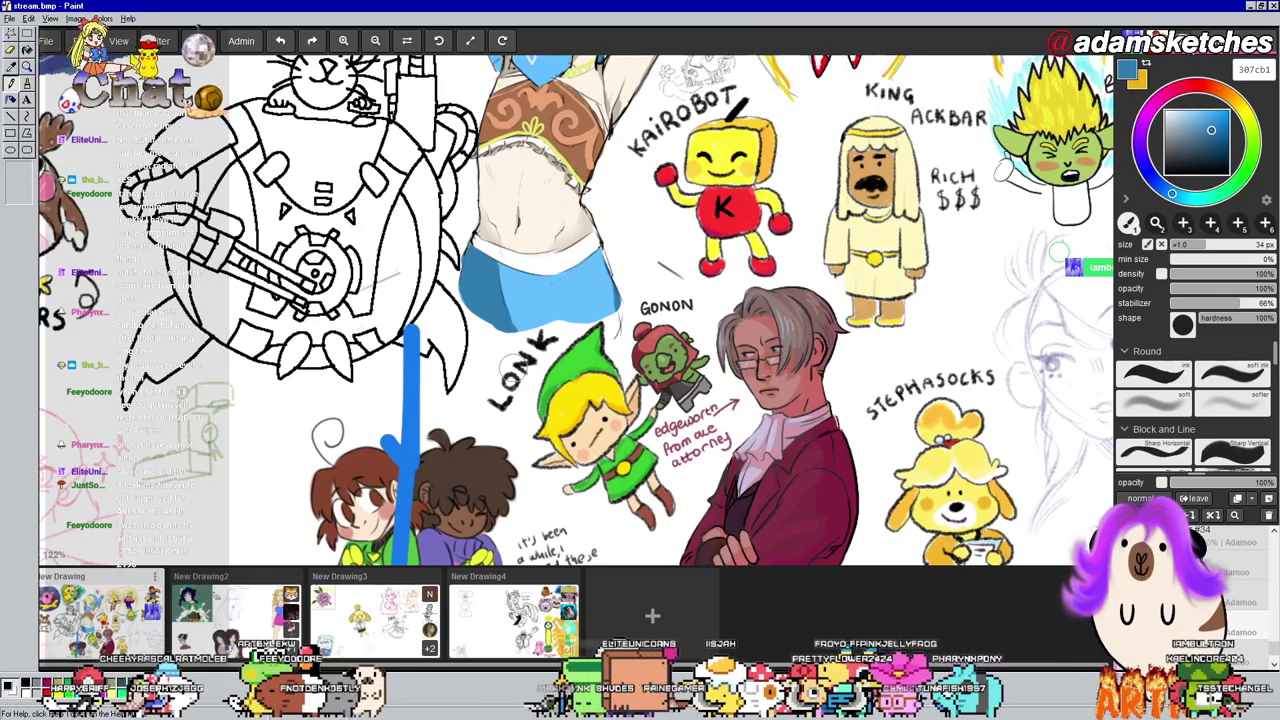
{"action": "left_click_drag", "start_coordinate": [485, 231], "coordinate": [528, 319]}
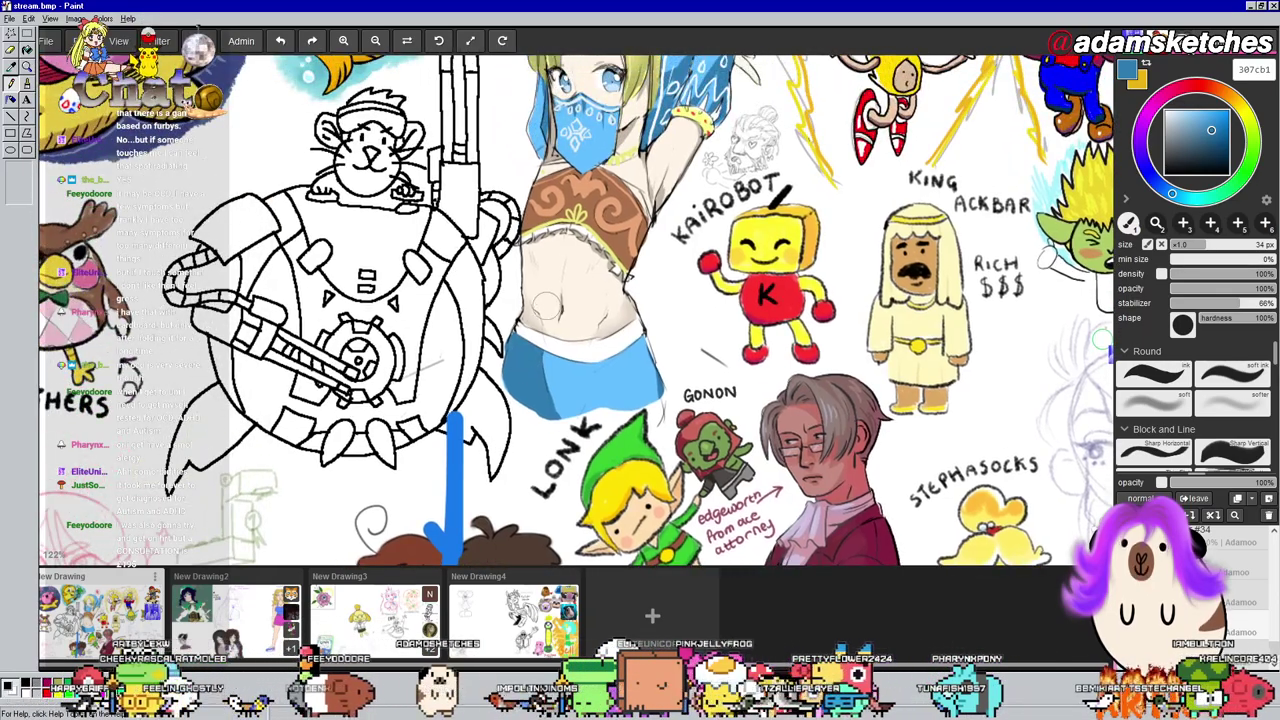
{"action": "left_click_drag", "start_coordinate": [742, 272], "coordinate": [729, 402]}
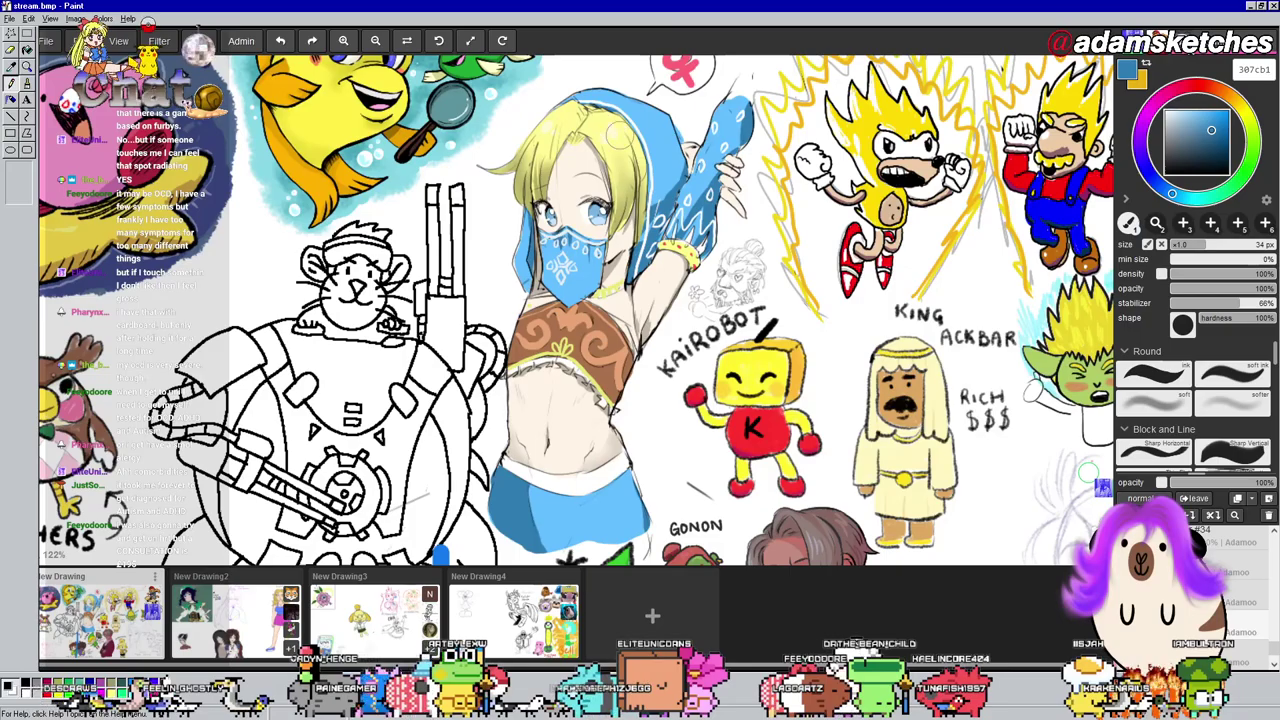
{"action": "left_click_drag", "start_coordinate": [621, 151], "coordinate": [610, 97]}
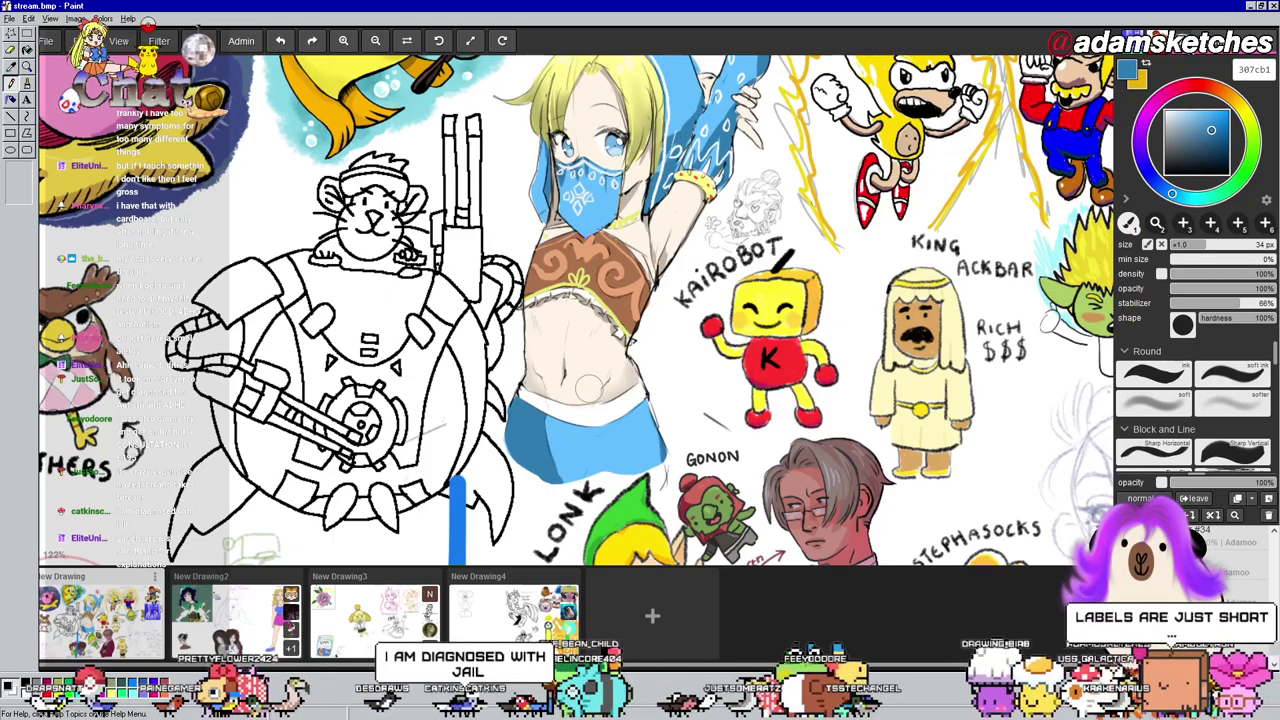
{"action": "left_click_drag", "start_coordinate": [713, 300], "coordinate": [691, 223]}
{"action": "mouse_move", "coordinate": [520, 325]}
{"action": "left_mouse_down"}
{"action": "mouse_move", "coordinate": [526, 366]}
{"action": "mouse_move", "coordinate": [565, 408]}
{"action": "left_mouse_up"}
{"action": "scroll", "coordinate": [550, 402], "scroll_direction": "up", "scroll_amount": 3}
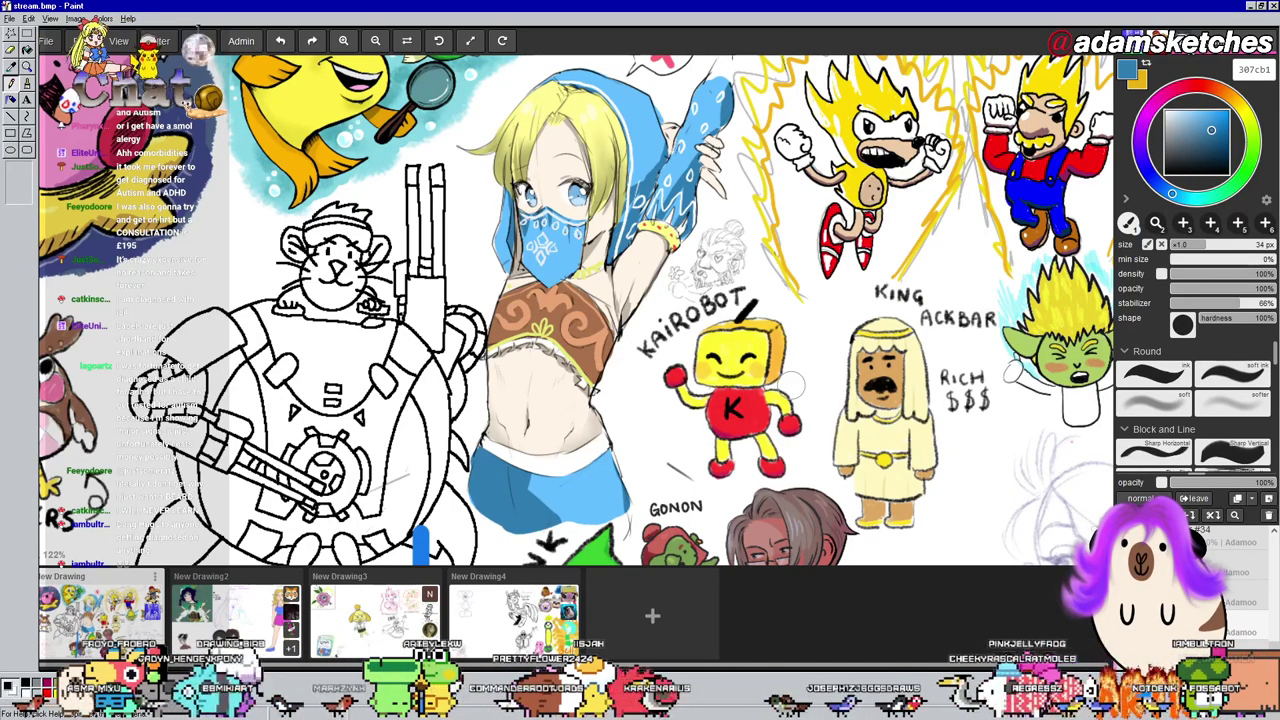
{"action": "left_click_drag", "start_coordinate": [639, 202], "coordinate": [616, 221]}
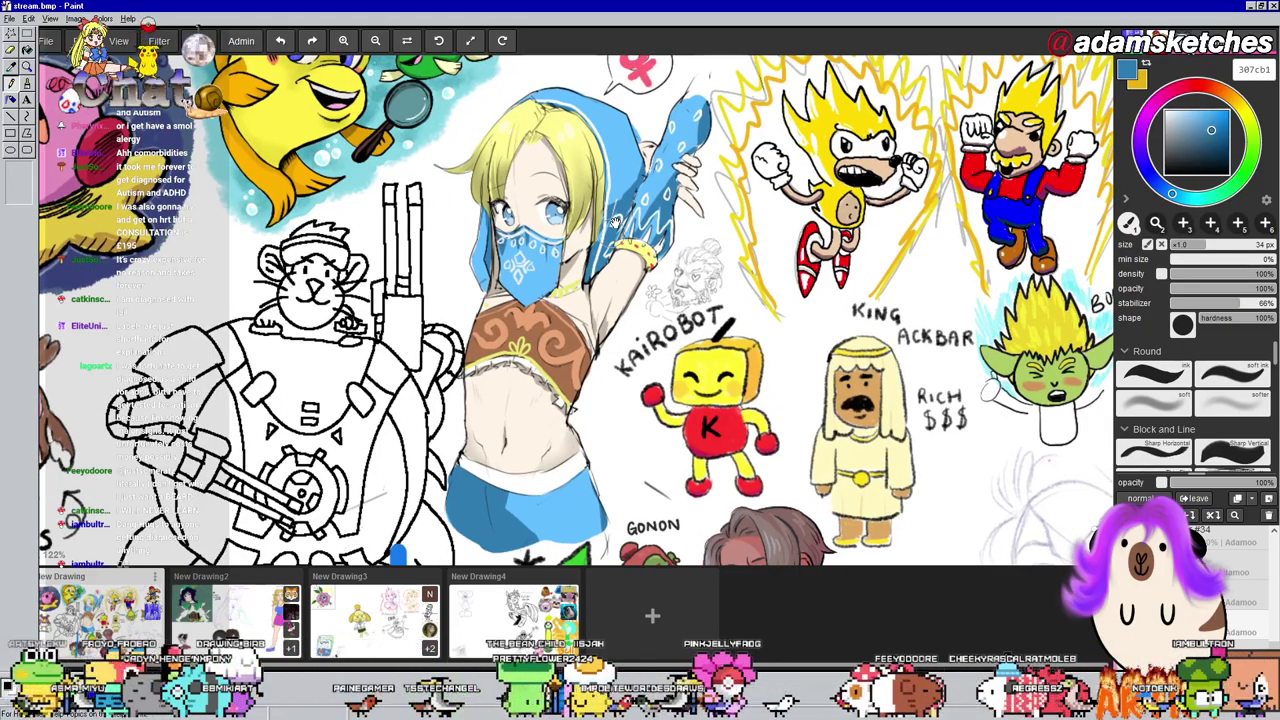
Sample the hair's yellow fff894 and recolor the eyebrow and hair-strand lines with the brush reduced to 3 px
{"action": "scroll", "coordinate": [543, 150], "scroll_direction": "up", "scroll_amount": 6}
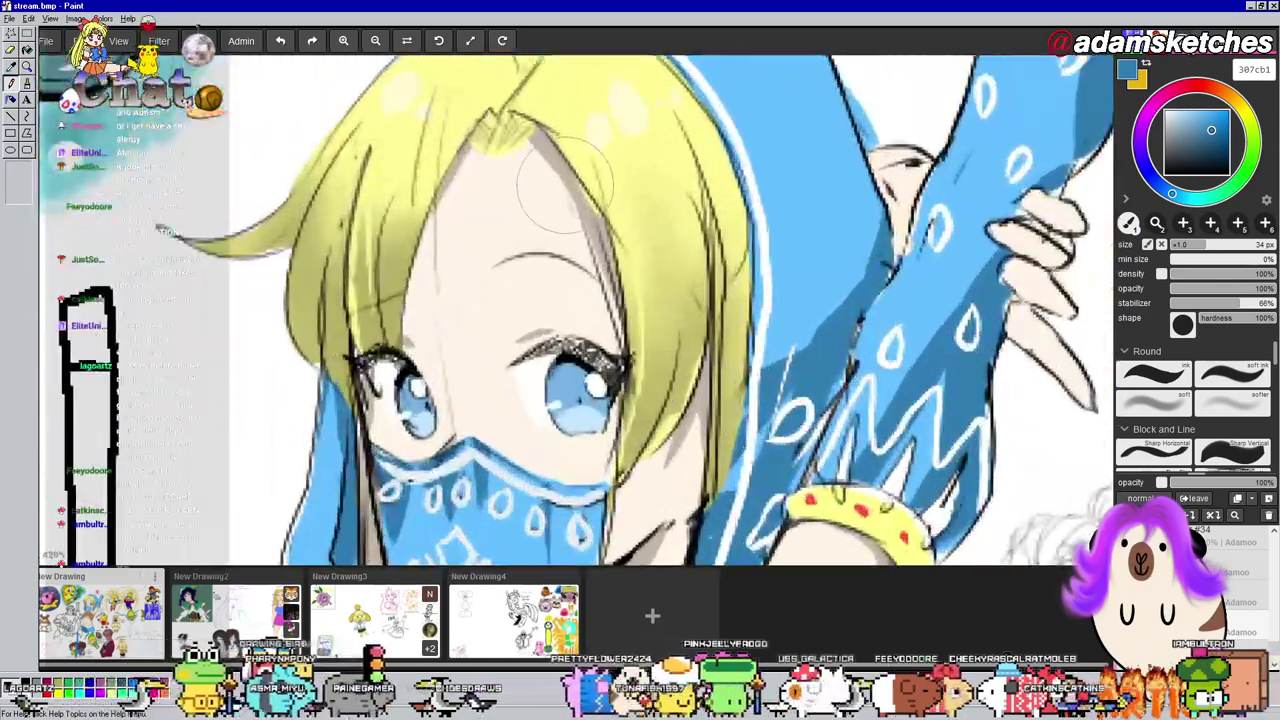
{"action": "key", "text": "alt"}
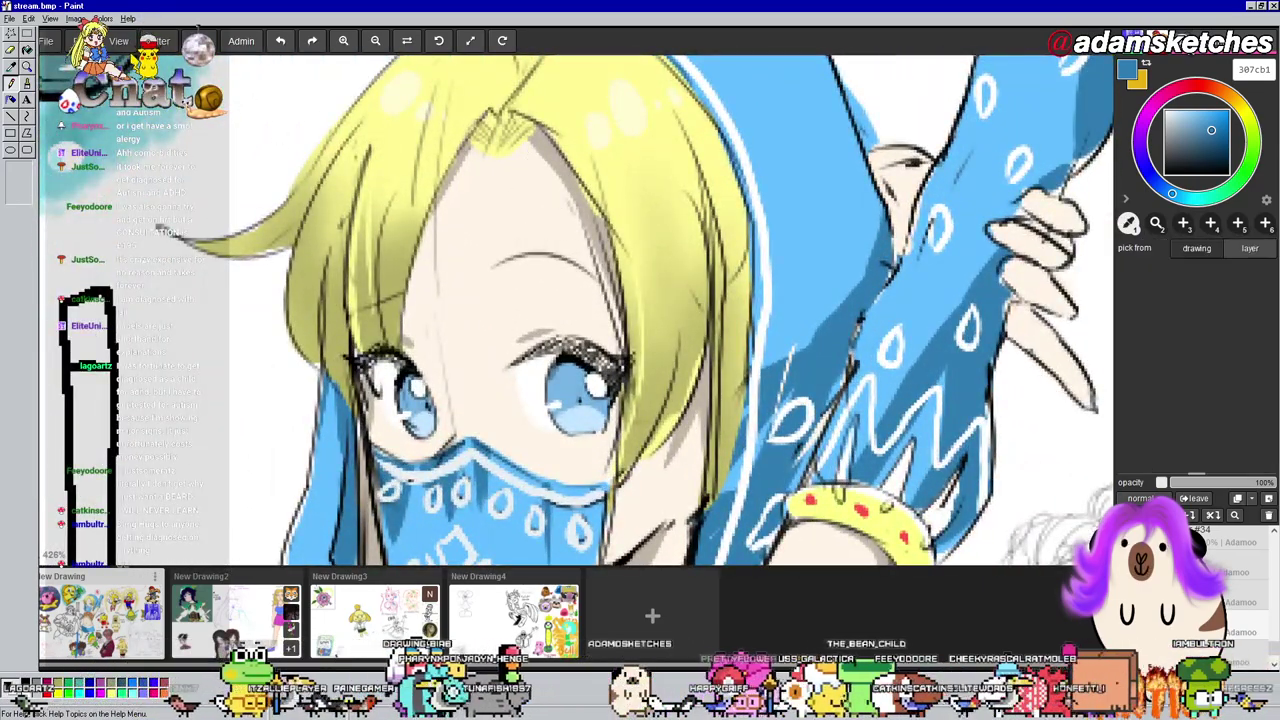
{"action": "left_click", "coordinate": [584, 88]}
{"action": "left_click_drag", "start_coordinate": [606, 176], "coordinate": [584, 110]}
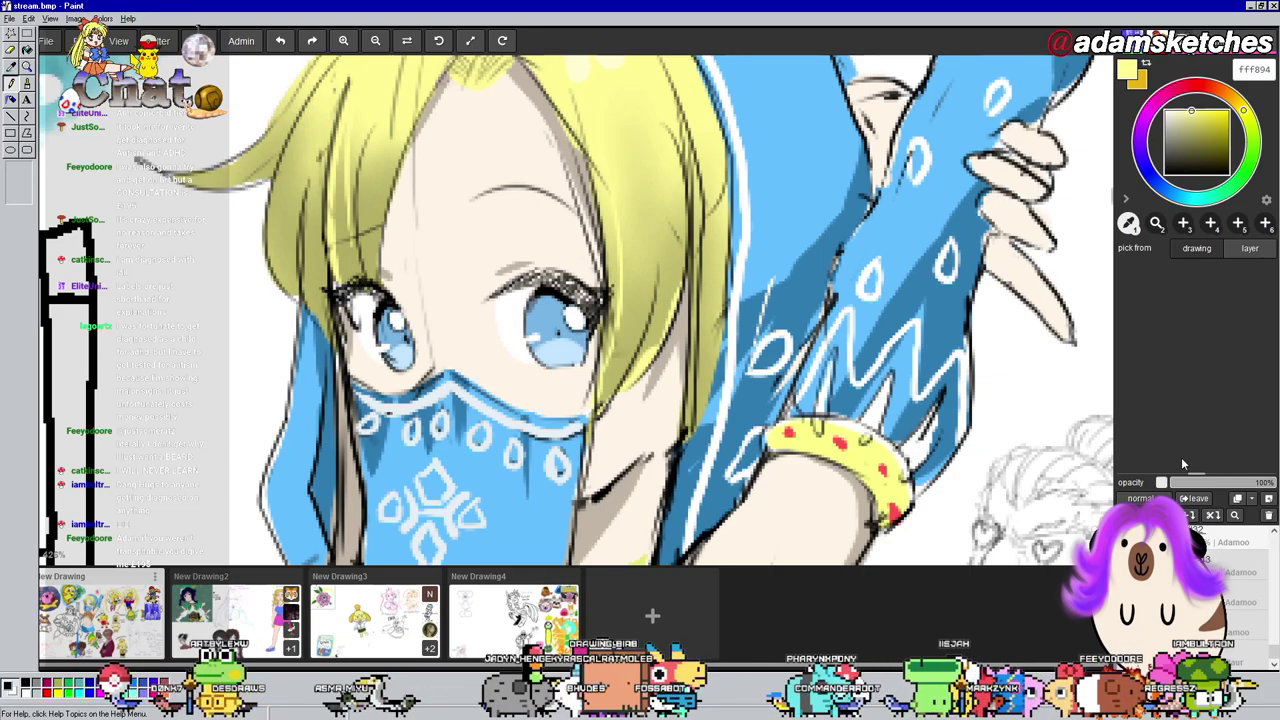
{"action": "key", "text": "b"}
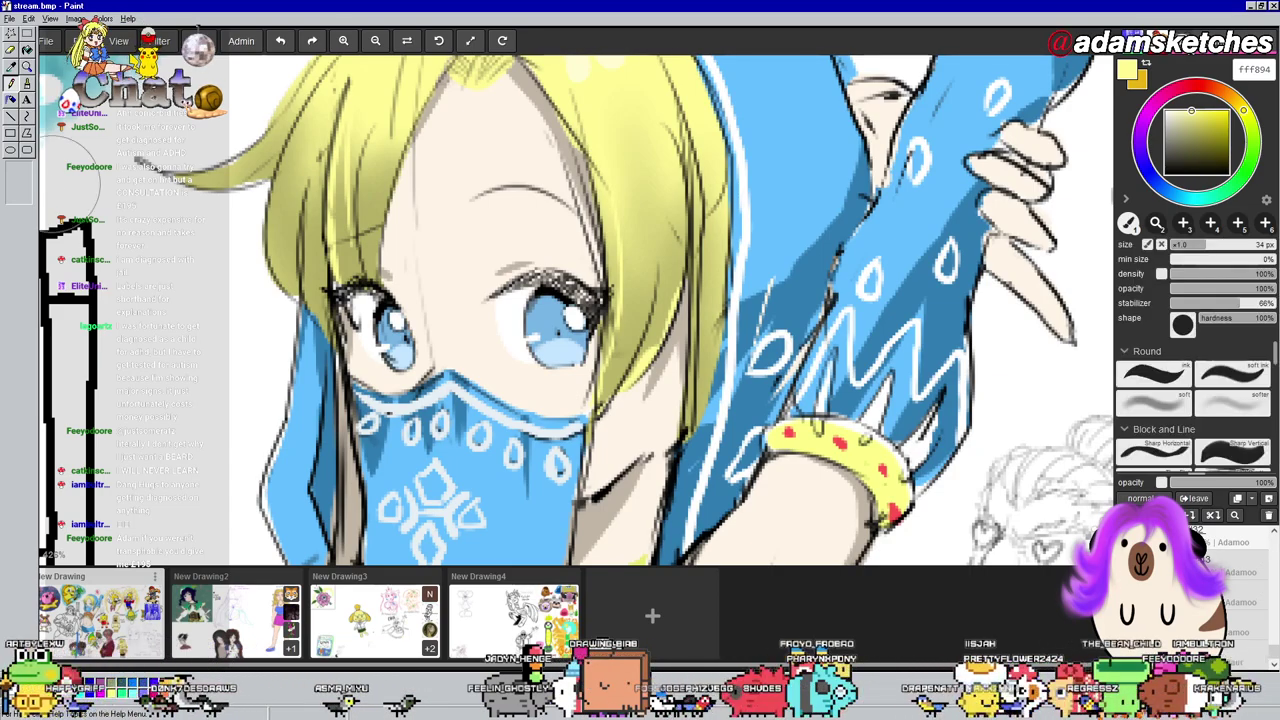
{"action": "left_click", "coordinate": [1176, 245]}
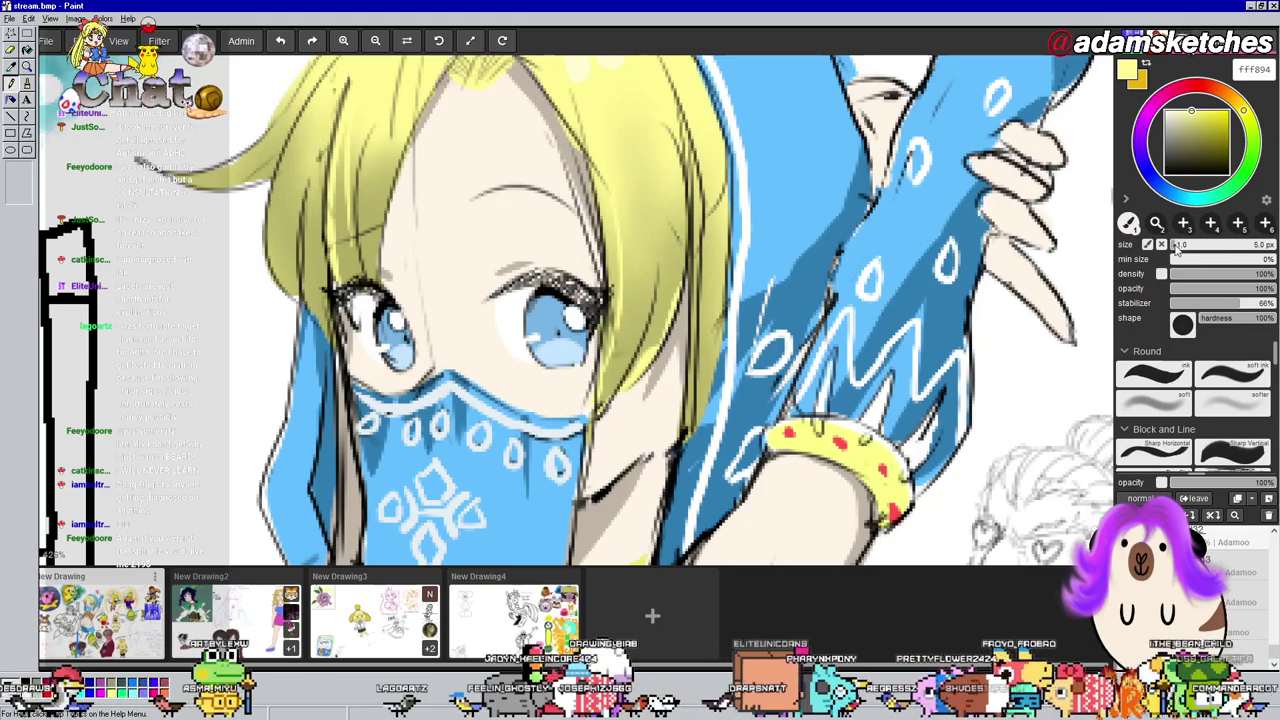
{"action": "left_click", "coordinate": [1182, 244]}
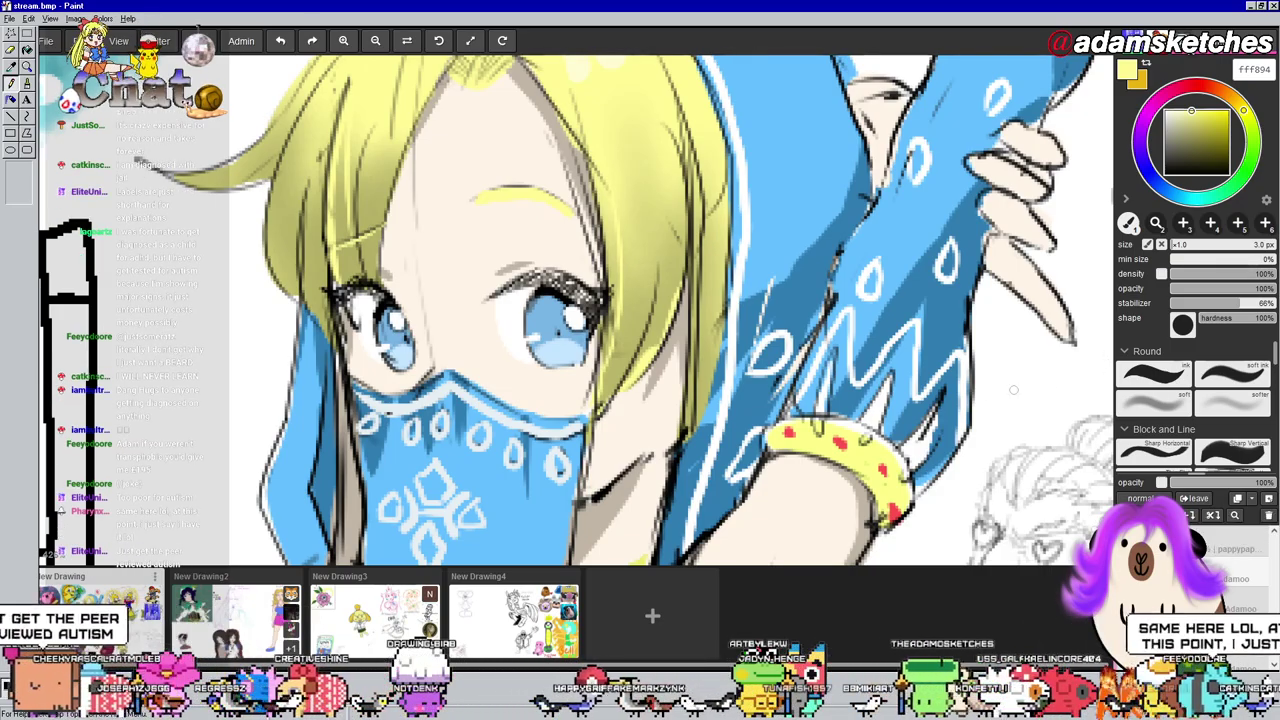
Clean up the heavy linework on the neck beside the veil with the 7 px eraser
{"action": "scroll", "coordinate": [738, 330], "scroll_direction": "down", "scroll_amount": 5}
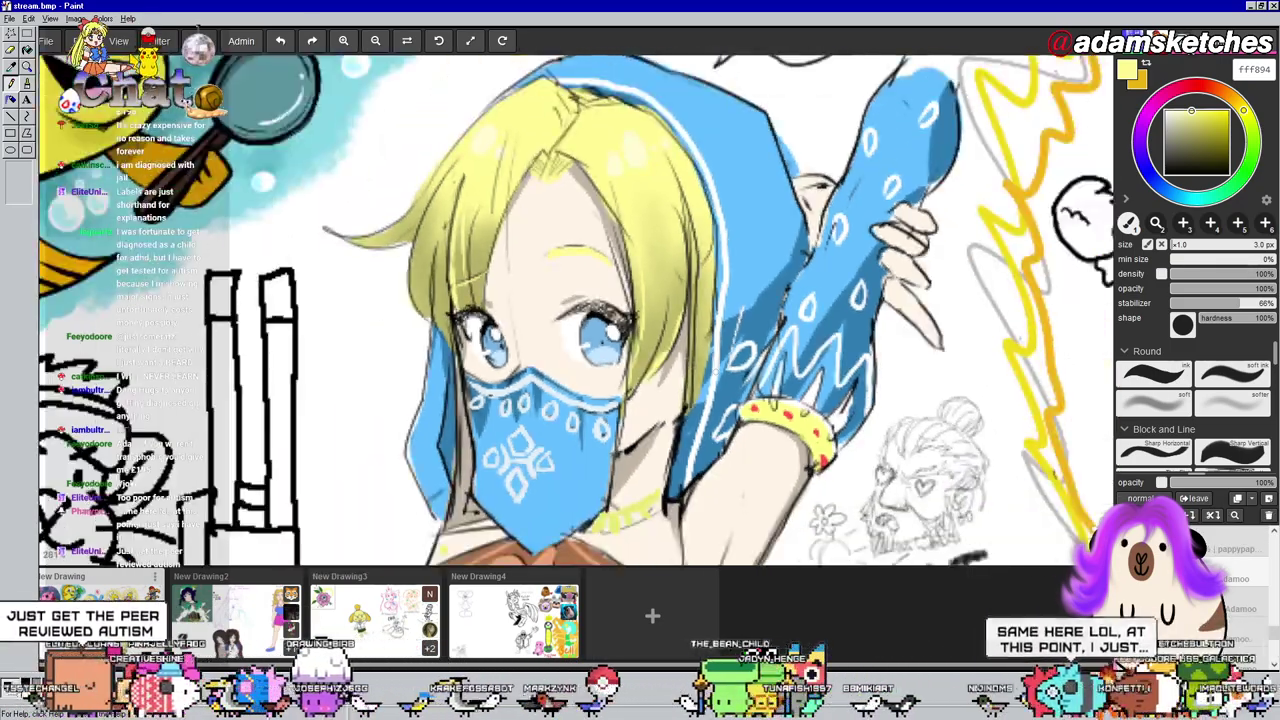
{"action": "scroll", "coordinate": [690, 300], "scroll_direction": "down", "scroll_amount": 4}
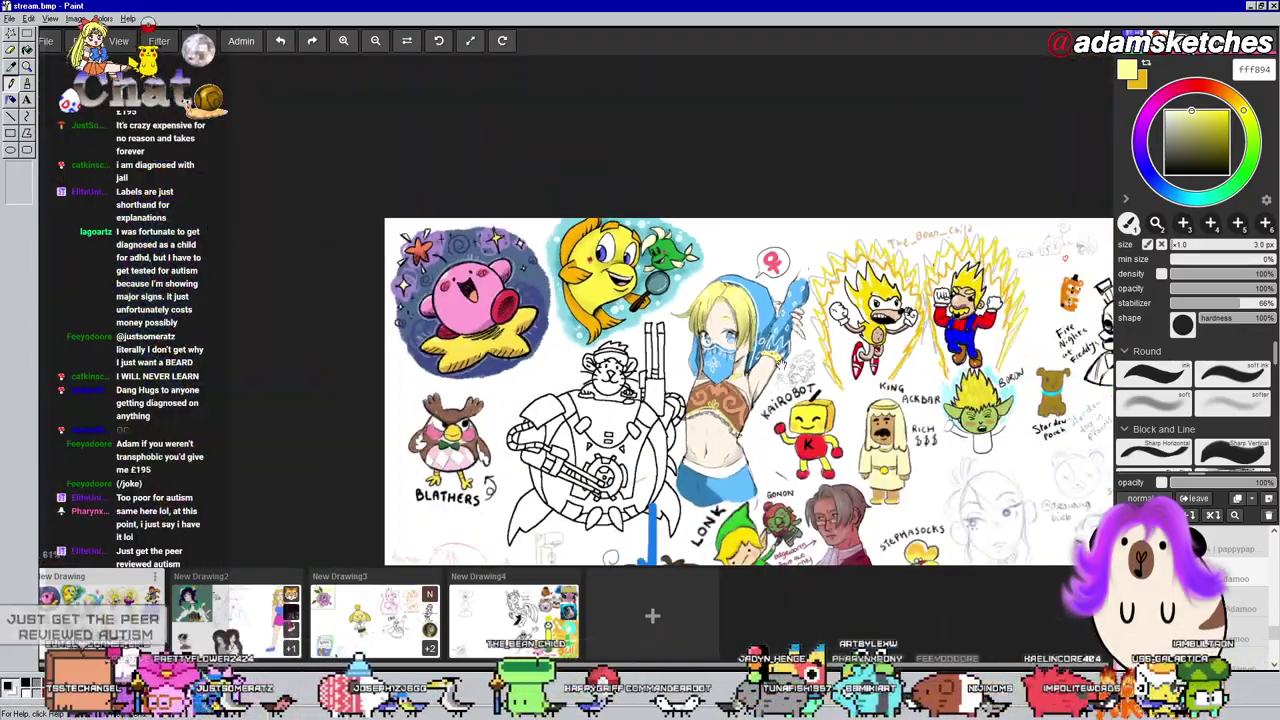
{"action": "left_click_drag", "start_coordinate": [690, 300], "coordinate": [712, 224]}
{"action": "scroll", "coordinate": [712, 230], "scroll_direction": "up", "scroll_amount": 3}
{"action": "scroll", "coordinate": [710, 305], "scroll_direction": "up", "scroll_amount": 5}
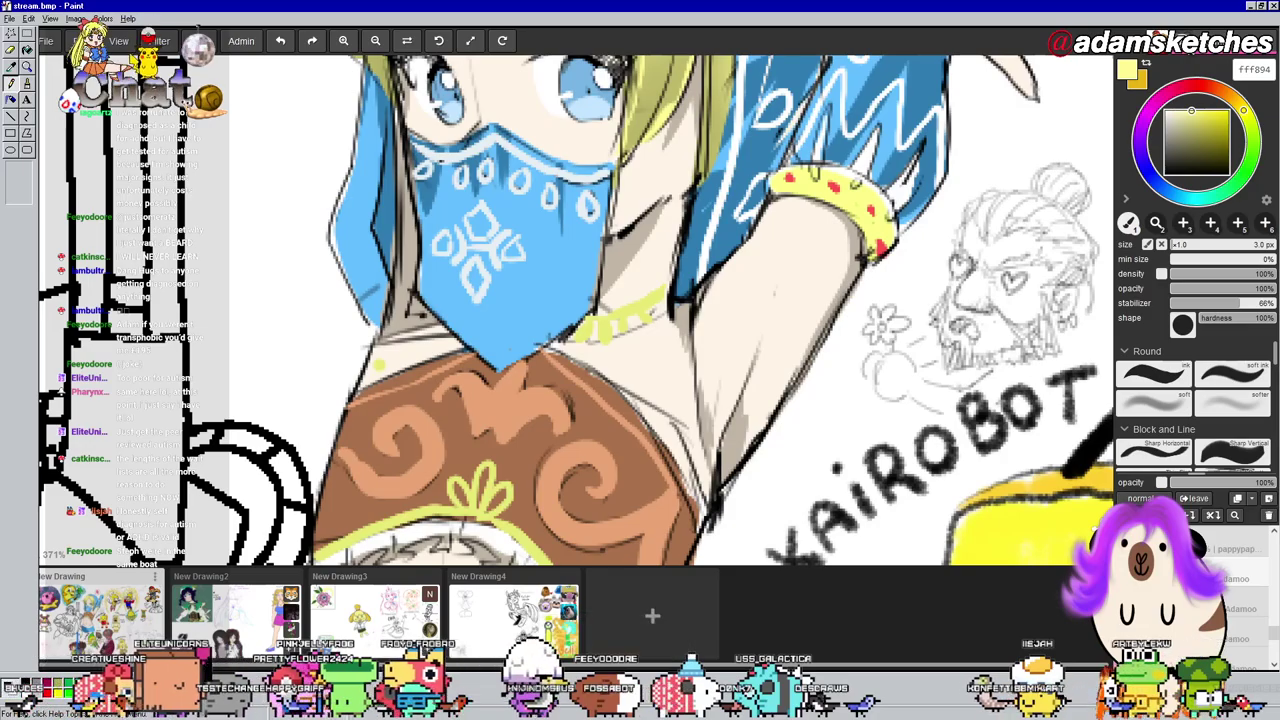
{"action": "key", "text": "e"}
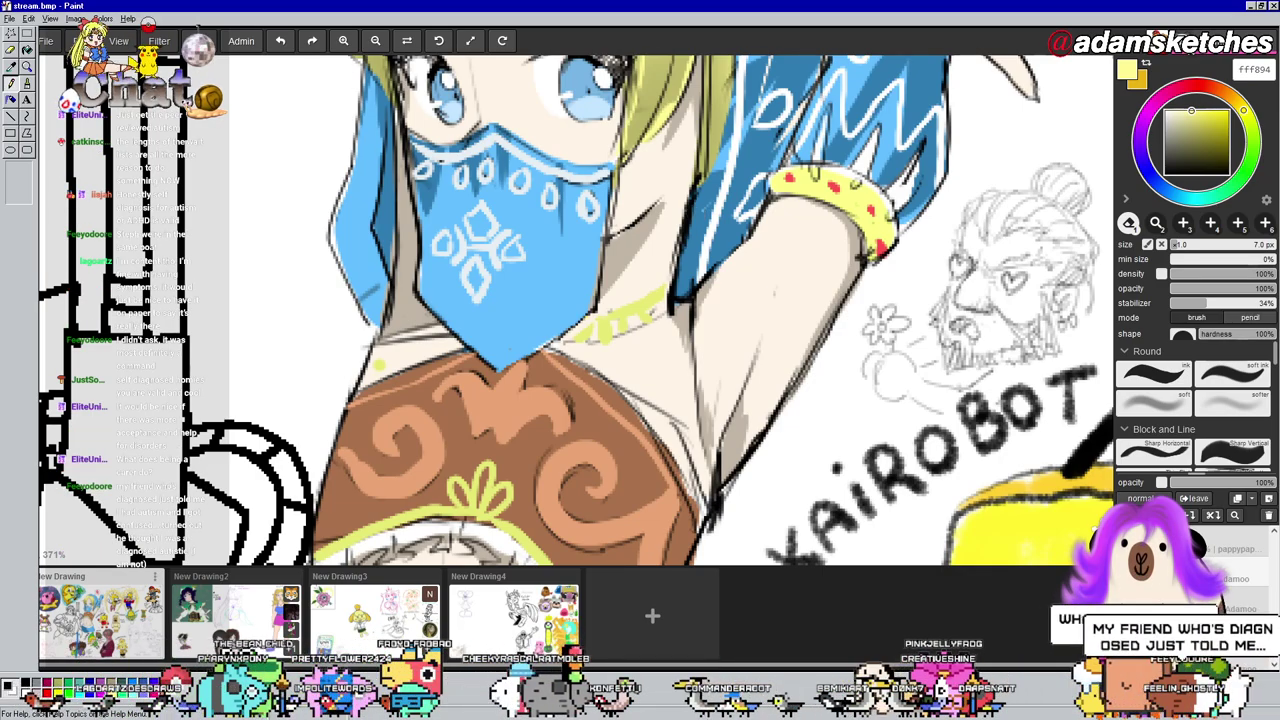
Sample the bracelet's yellow fdff89 and draw the veil's thin string across the neck and at its other upper corner with the 3 px brush
{"action": "key", "text": "alt"}
{"action": "left_click", "coordinate": [810, 183]}
{"action": "left_click_drag", "start_coordinate": [613, 266], "coordinate": [526, 285]}
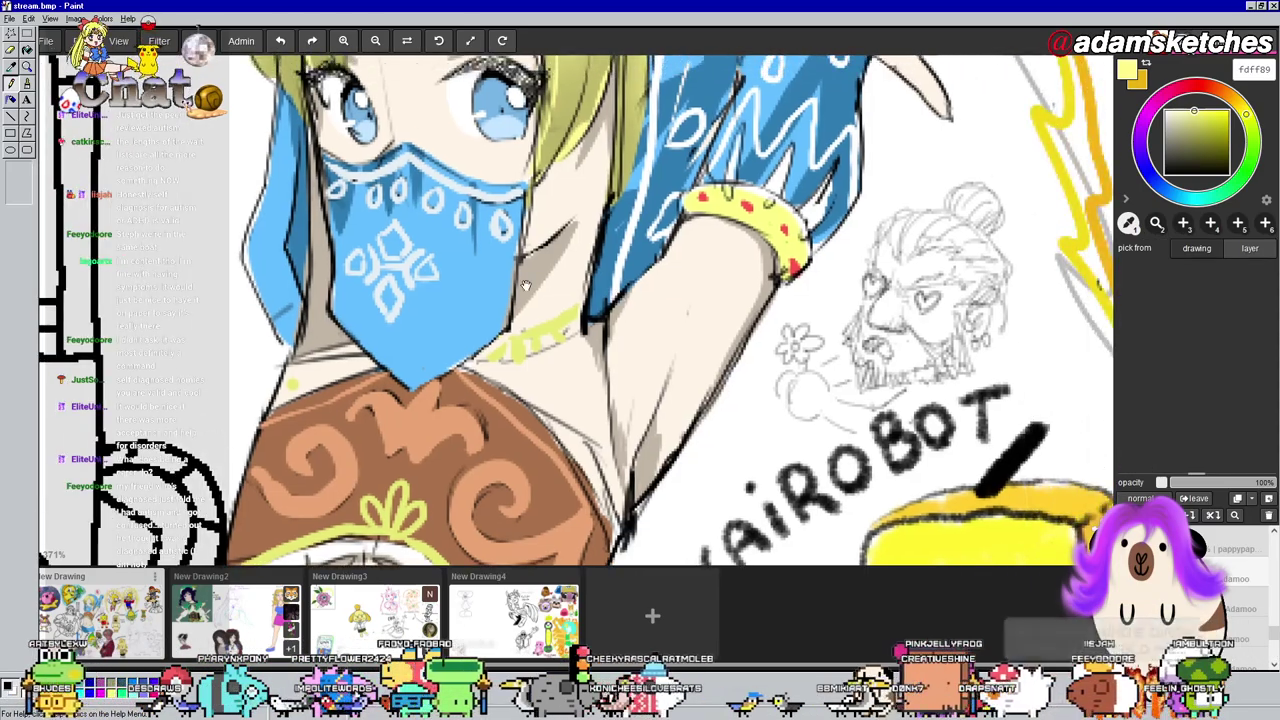
{"action": "key", "text": "b"}
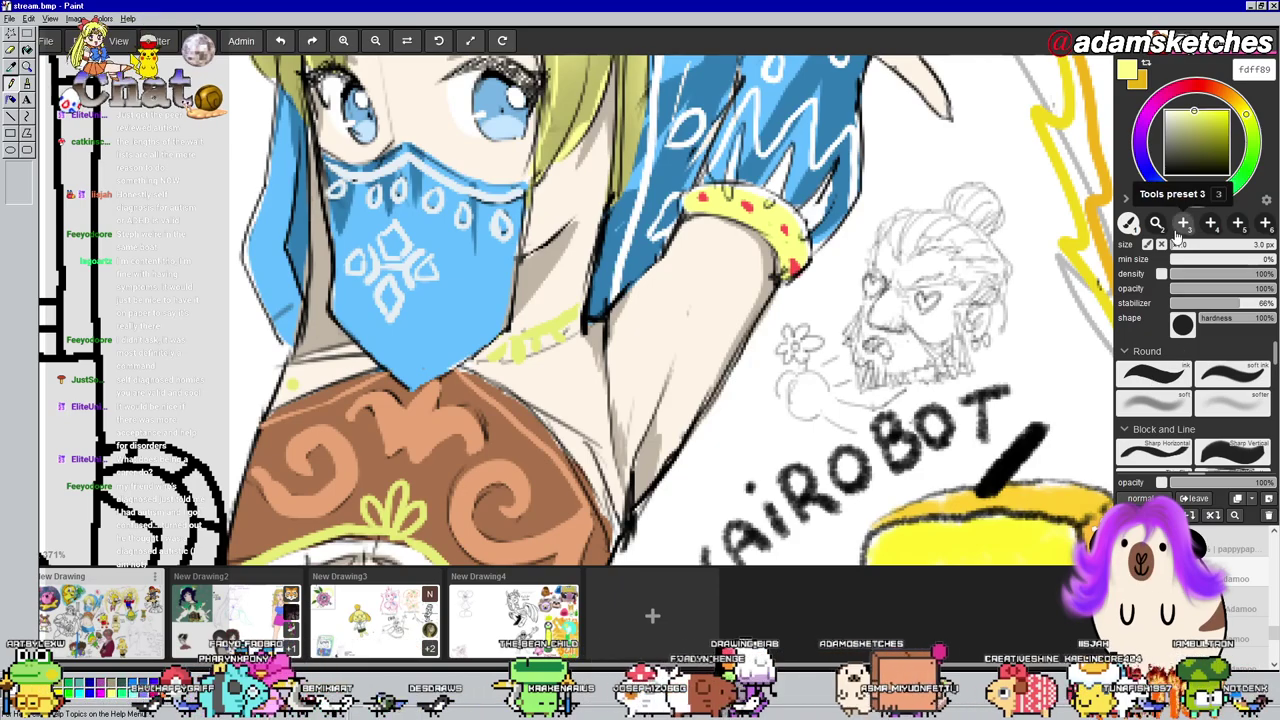
{"action": "mouse_move", "coordinate": [530, 186]}
{"action": "left_mouse_down"}
{"action": "mouse_move", "coordinate": [563, 202]}
{"action": "mouse_move", "coordinate": [608, 192]}
{"action": "left_mouse_up"}
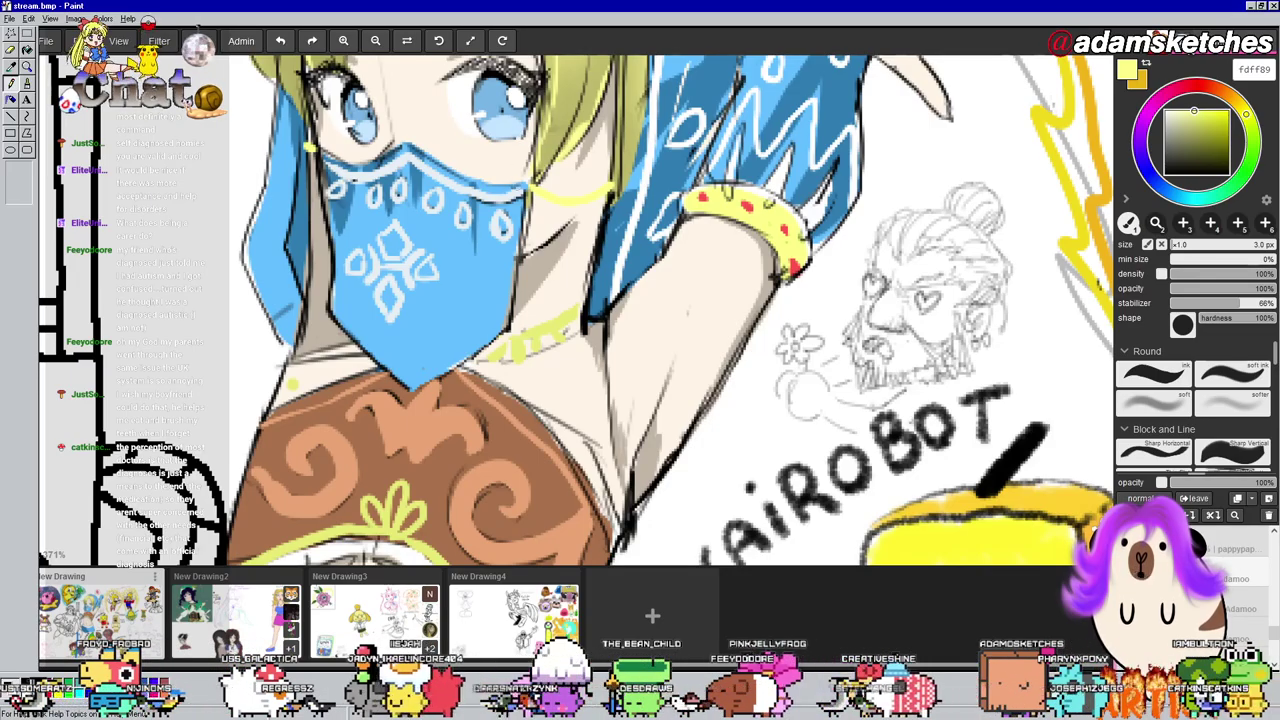
Set the color to near-black 050505 and darken the eyelash lines of both eyes with the 3 px brush
{"action": "left_click_drag", "start_coordinate": [519, 171], "coordinate": [609, 346]}
{"action": "key", "text": "alt"}
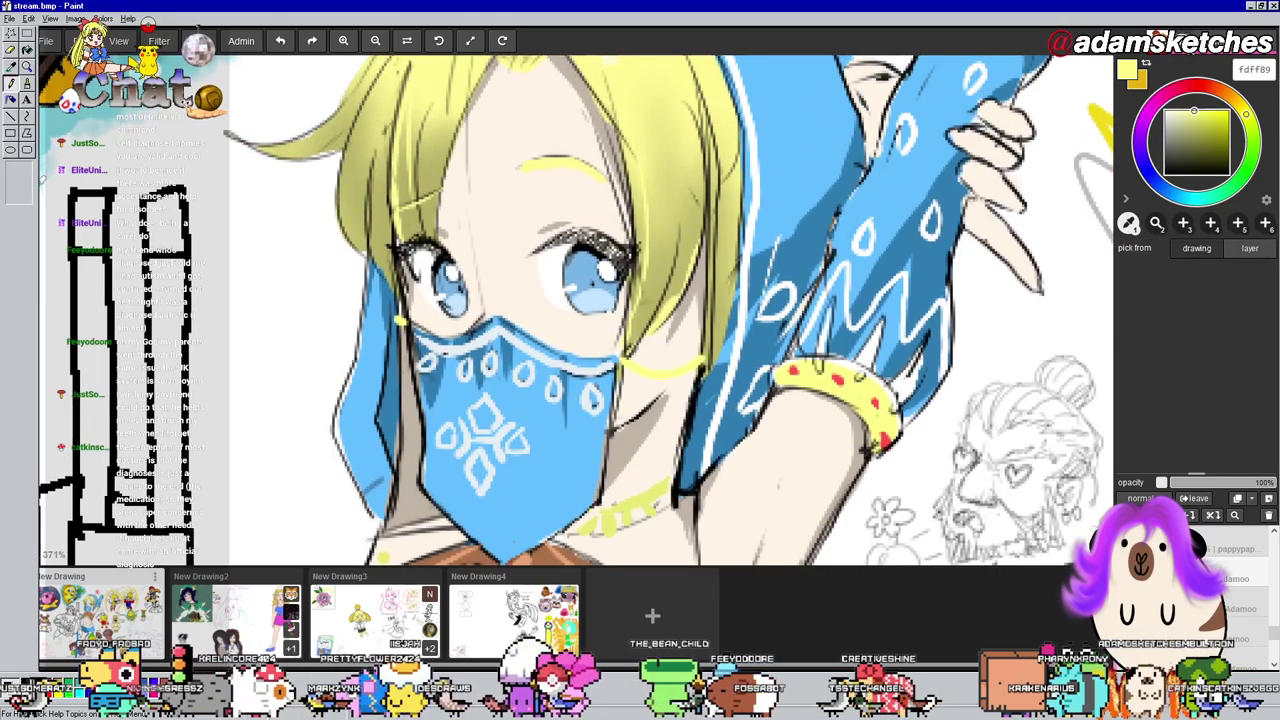
{"action": "left_click", "coordinate": [1182, 149]}
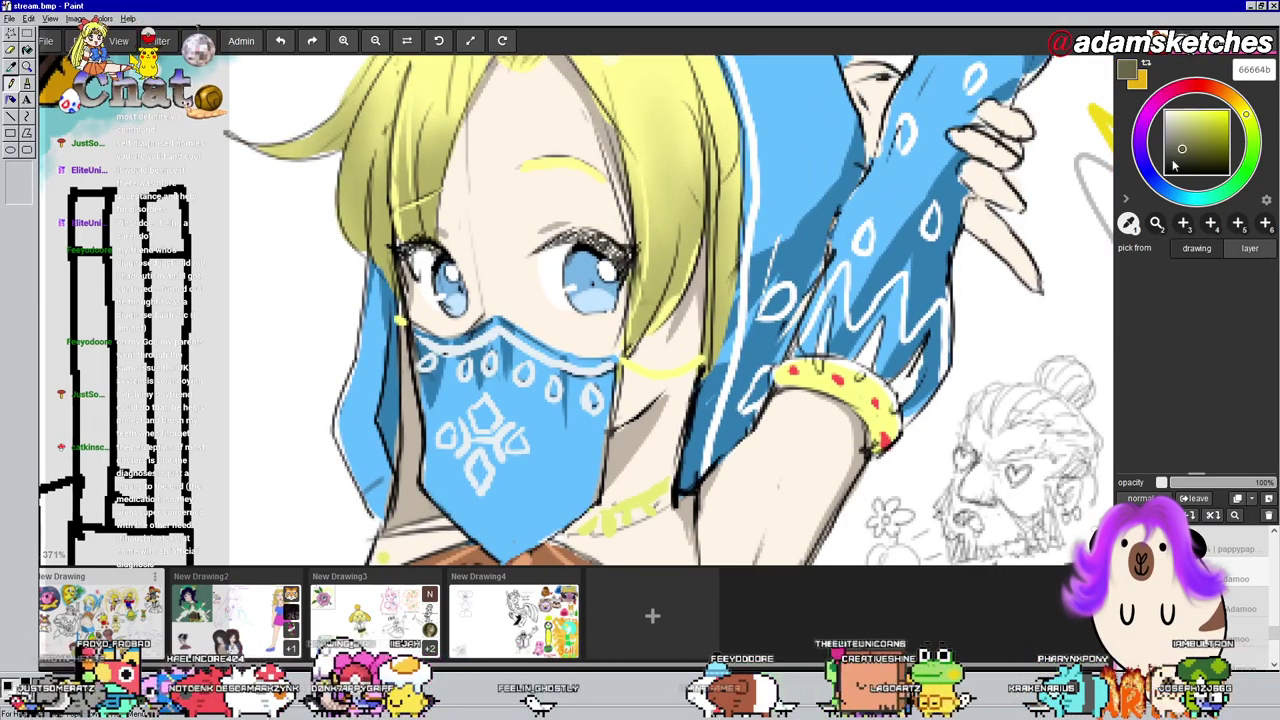
{"action": "left_click", "coordinate": [1165, 173]}
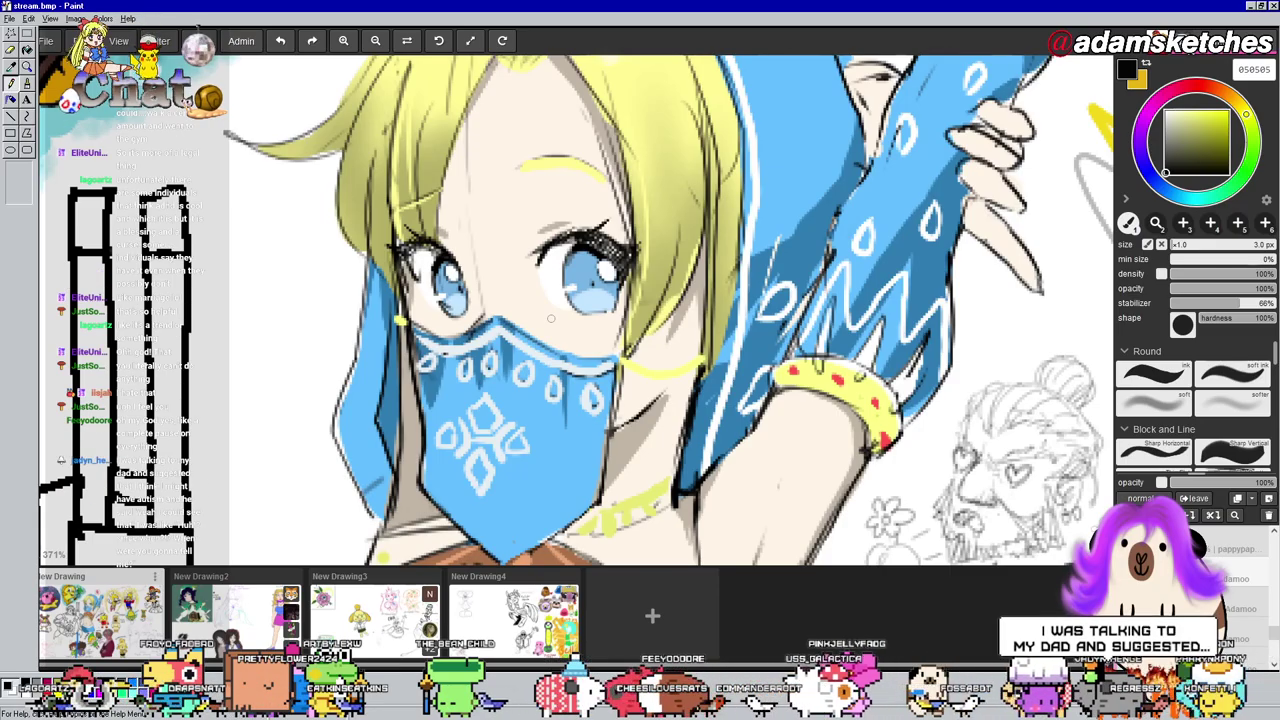
Review the veiled character within the whole first canvas and look over New Drawing2
{"action": "scroll", "coordinate": [745, 300], "scroll_direction": "down", "scroll_amount": 8}
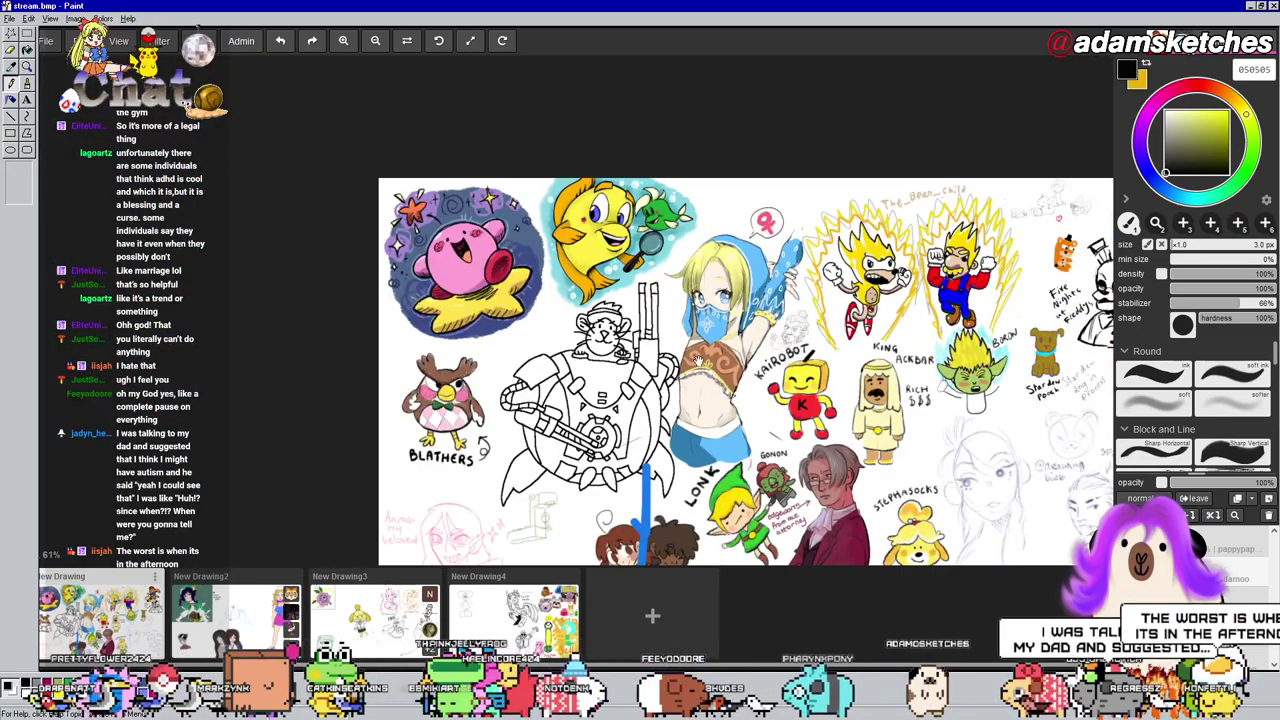
{"action": "left_click_drag", "start_coordinate": [698, 360], "coordinate": [533, 216]}
{"action": "left_click_drag", "start_coordinate": [643, 349], "coordinate": [619, 374]}
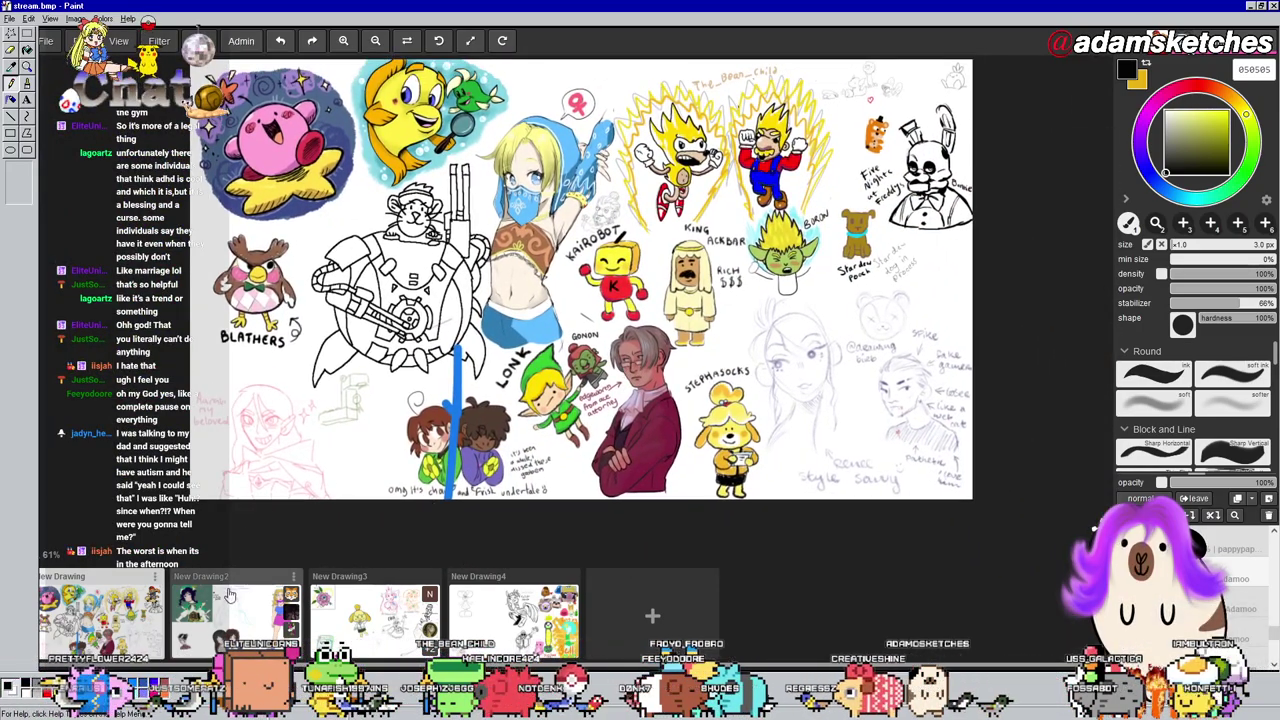
{"action": "left_click", "coordinate": [230, 600]}
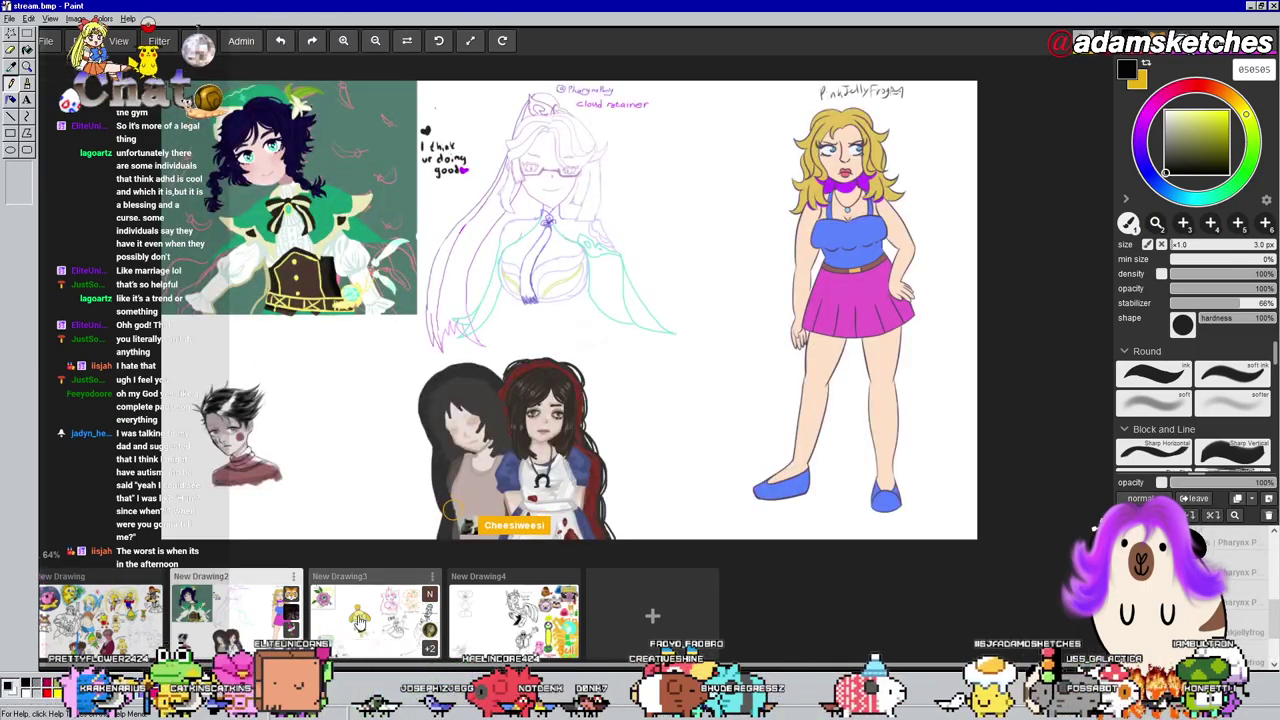
Open New Drawing3 and examine the Xbox 360 game cover and the fish sketch beside it
{"action": "left_click", "coordinate": [325, 624]}
{"action": "scroll", "coordinate": [469, 300], "scroll_direction": "down", "scroll_amount": 4}
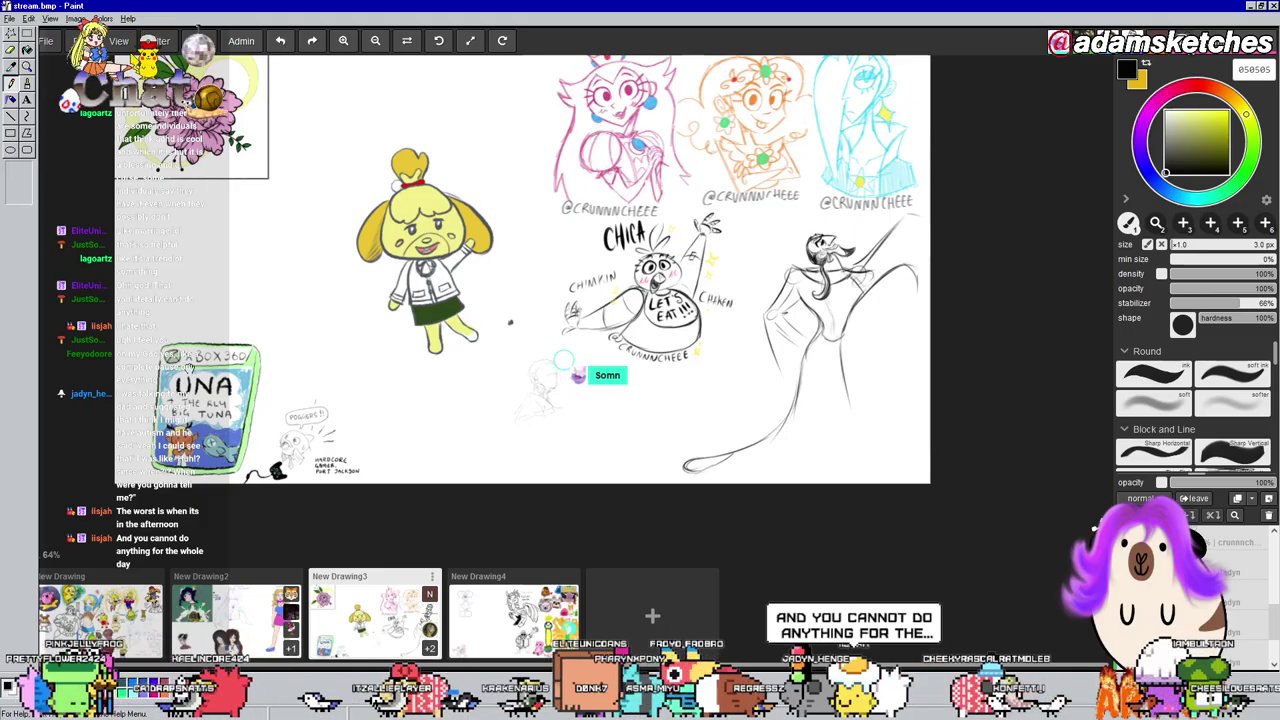
{"action": "scroll", "coordinate": [282, 353], "scroll_direction": "up", "scroll_amount": 4}
{"action": "scroll", "coordinate": [282, 353], "scroll_direction": "up", "scroll_amount": 2}
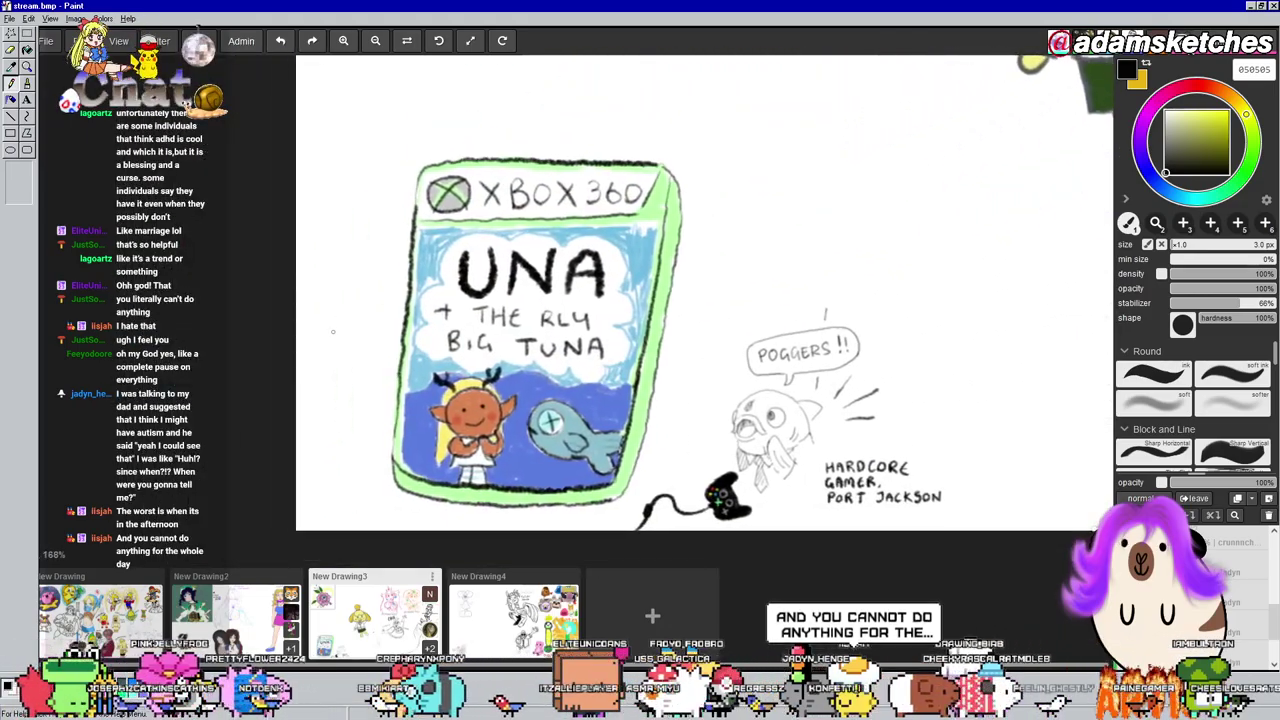
{"action": "left_click_drag", "start_coordinate": [310, 315], "coordinate": [309, 312]}
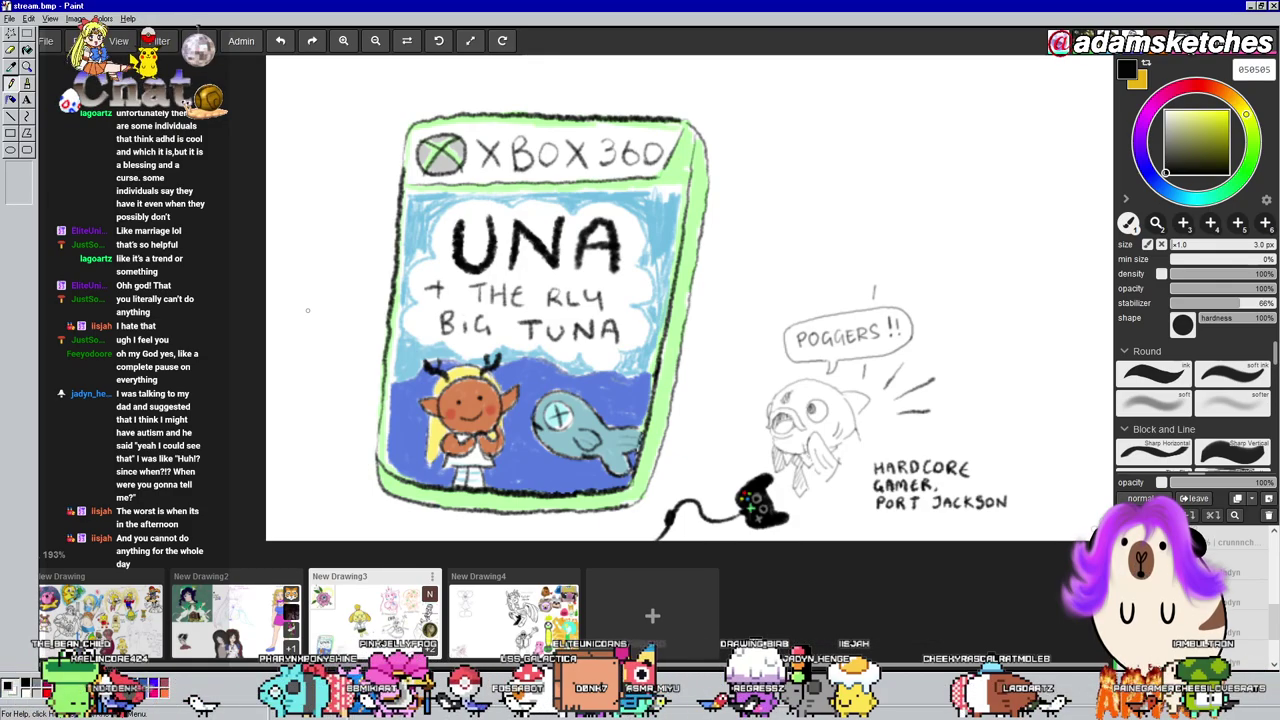
{"action": "scroll", "coordinate": [714, 410], "scroll_direction": "up", "scroll_amount": 3}
{"action": "left_click_drag", "start_coordinate": [714, 410], "coordinate": [451, 338]}
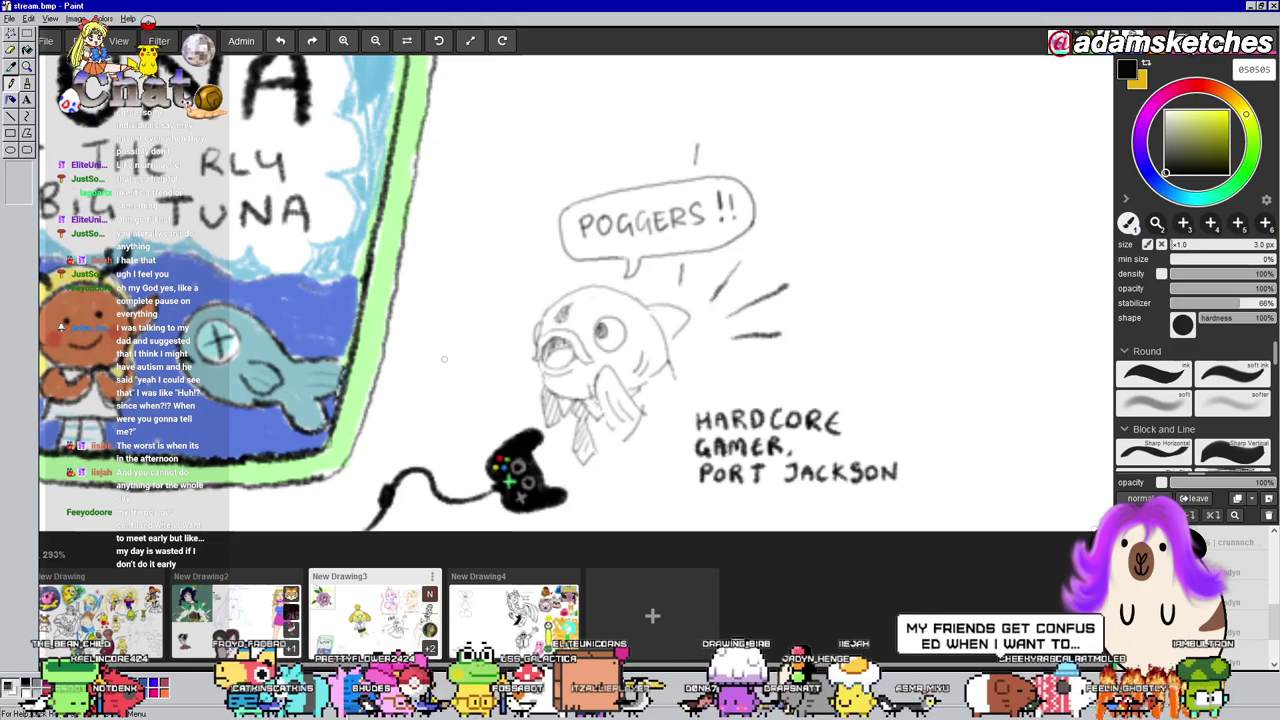
Examine the remaining artwork on New Drawing3, including the Chica drawing and the figure with raised arms
{"action": "scroll", "coordinate": [444, 359], "scroll_direction": "down", "scroll_amount": 4}
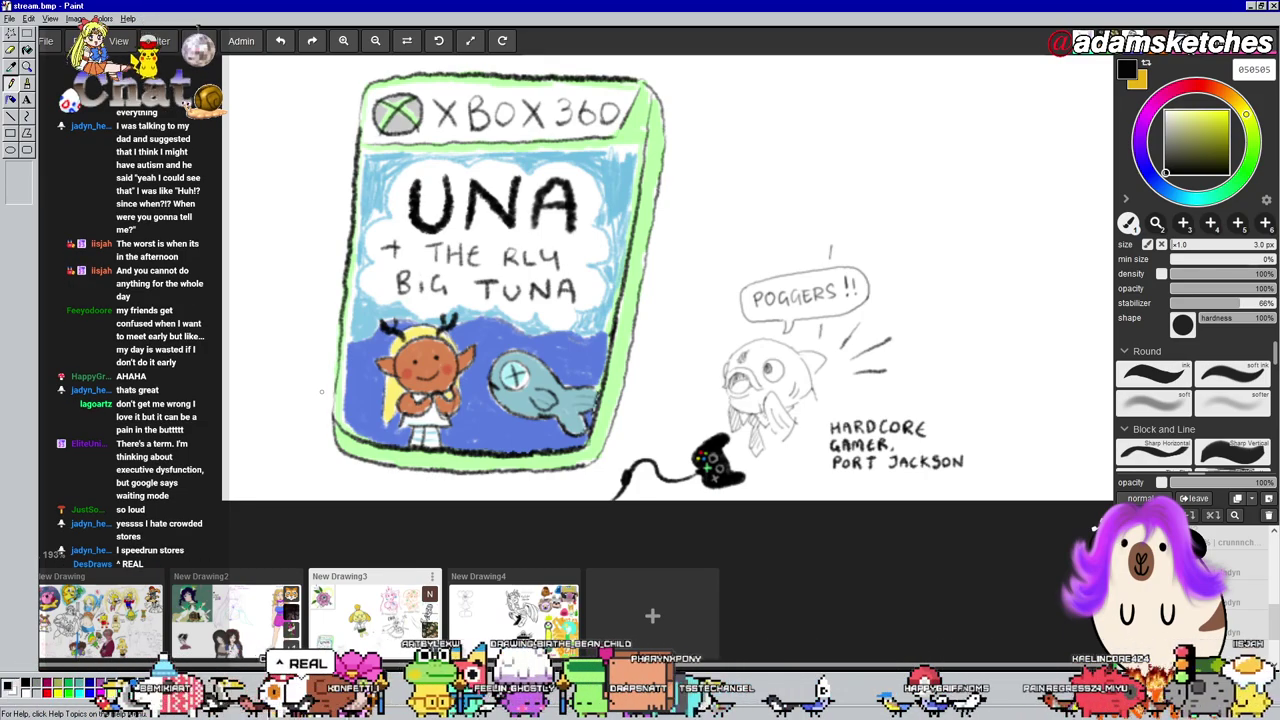
{"action": "scroll", "coordinate": [654, 346], "scroll_direction": "down", "scroll_amount": 3}
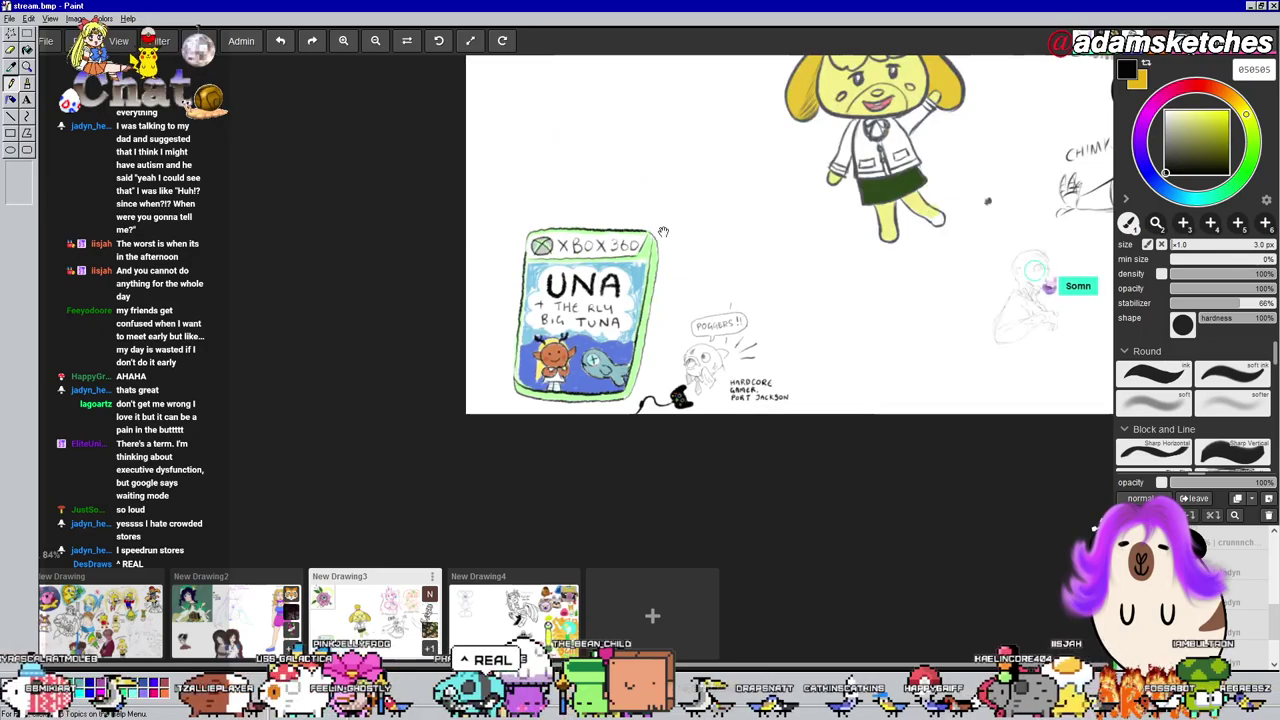
{"action": "left_click_drag", "start_coordinate": [666, 222], "coordinate": [518, 319]}
{"action": "scroll", "coordinate": [518, 320], "scroll_direction": "down", "scroll_amount": 2}
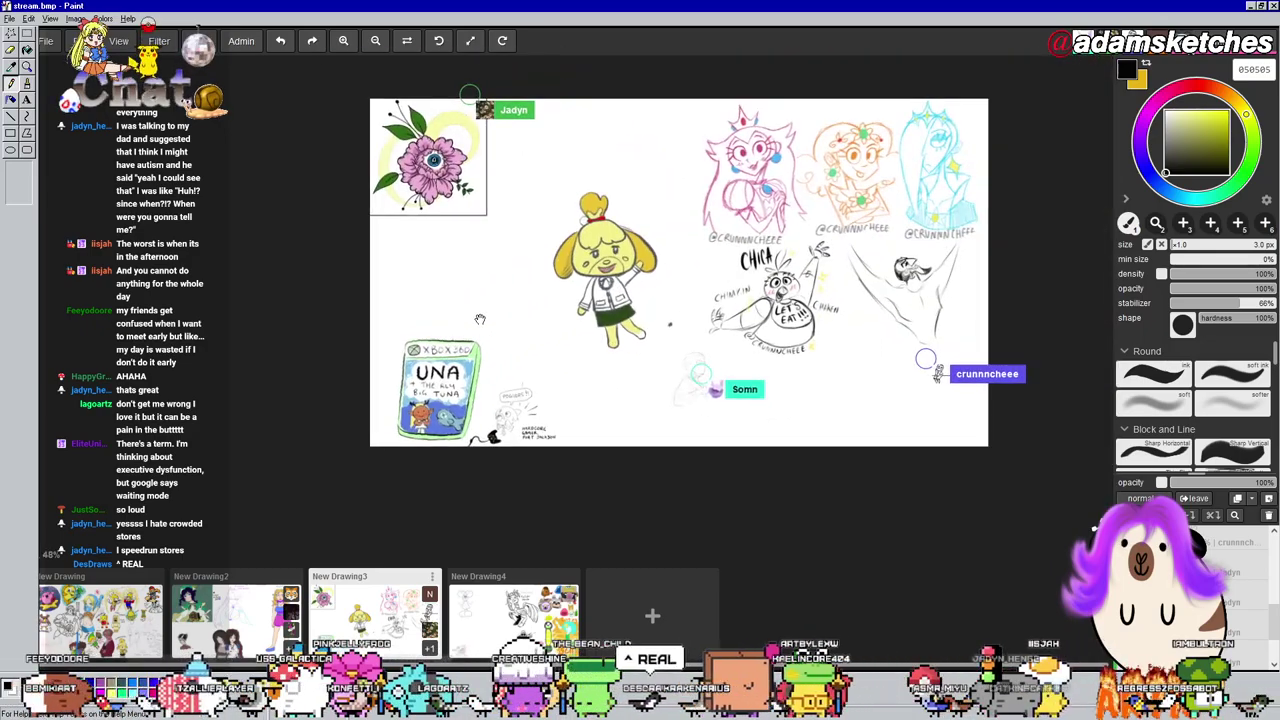
{"action": "scroll", "coordinate": [719, 287], "scroll_direction": "up", "scroll_amount": 4}
{"action": "mouse_move", "coordinate": [719, 287]}
{"action": "left_mouse_down"}
{"action": "mouse_move", "coordinate": [454, 262]}
{"action": "mouse_move", "coordinate": [320, 270]}
{"action": "left_mouse_up"}
{"action": "scroll", "coordinate": [430, 261], "scroll_direction": "up", "scroll_amount": 1}
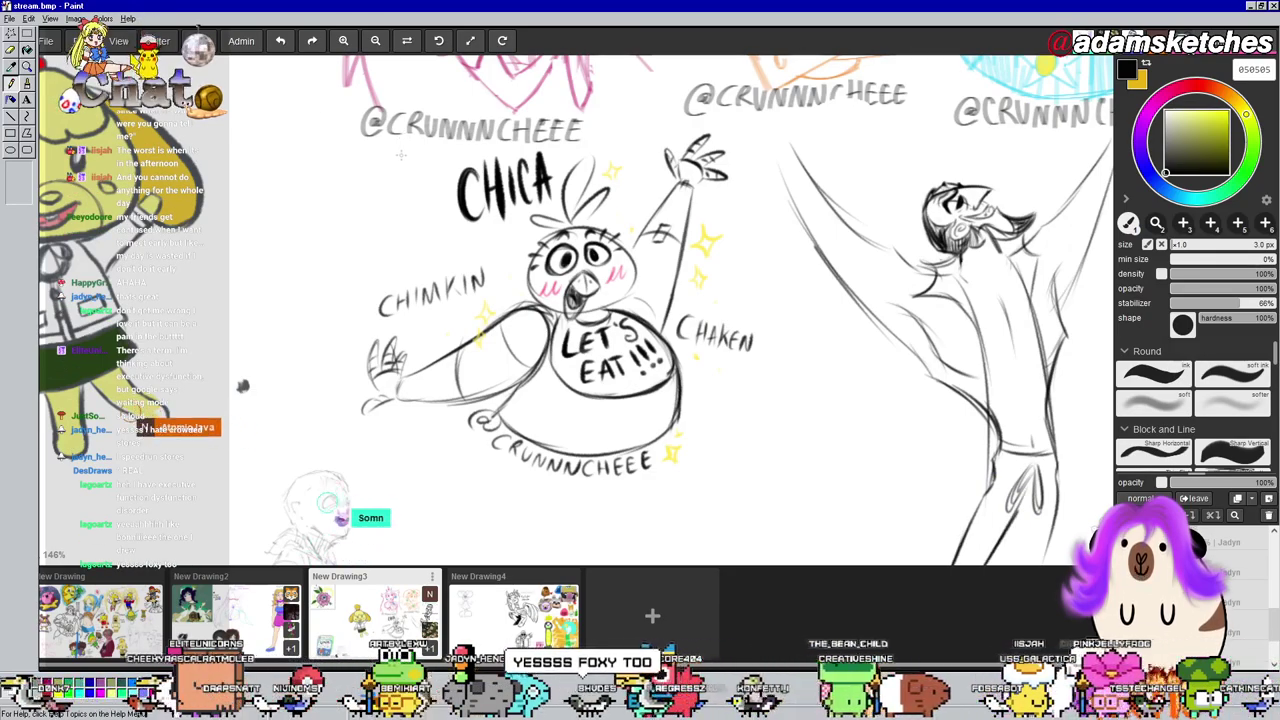
{"action": "scroll", "coordinate": [405, 140], "scroll_direction": "down", "scroll_amount": 2}
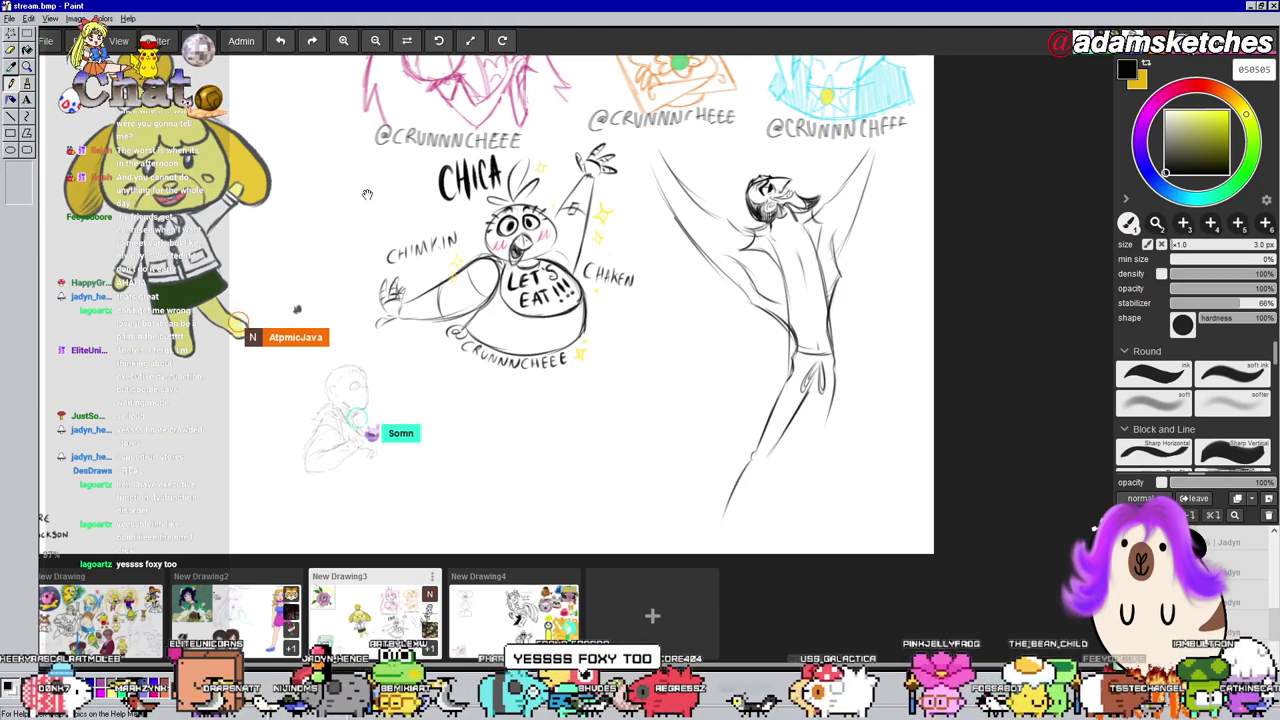
{"action": "left_click_drag", "start_coordinate": [355, 194], "coordinate": [529, 308]}
{"action": "scroll", "coordinate": [610, 154], "scroll_direction": "down", "scroll_amount": 3}
{"action": "scroll", "coordinate": [572, 158], "scroll_direction": "down", "scroll_amount": 2}
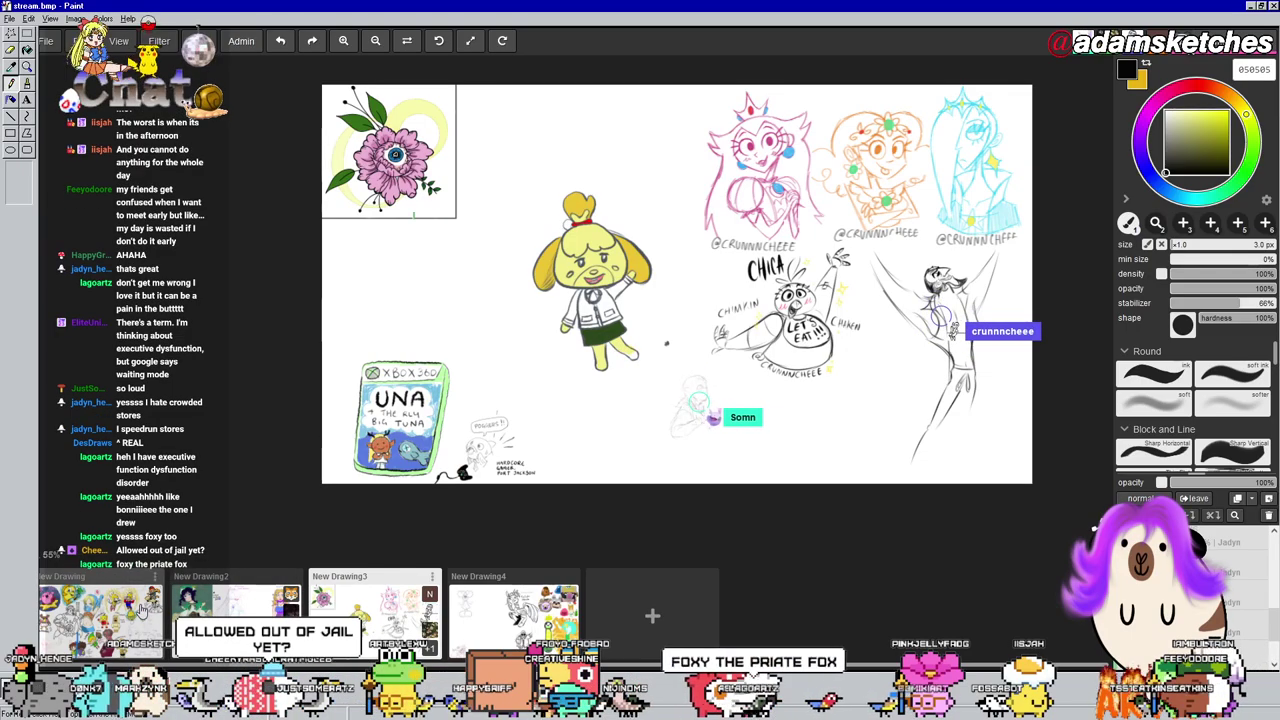
Return to the first New Drawing canvas and look over all of its artwork
{"action": "left_click", "coordinate": [110, 606]}
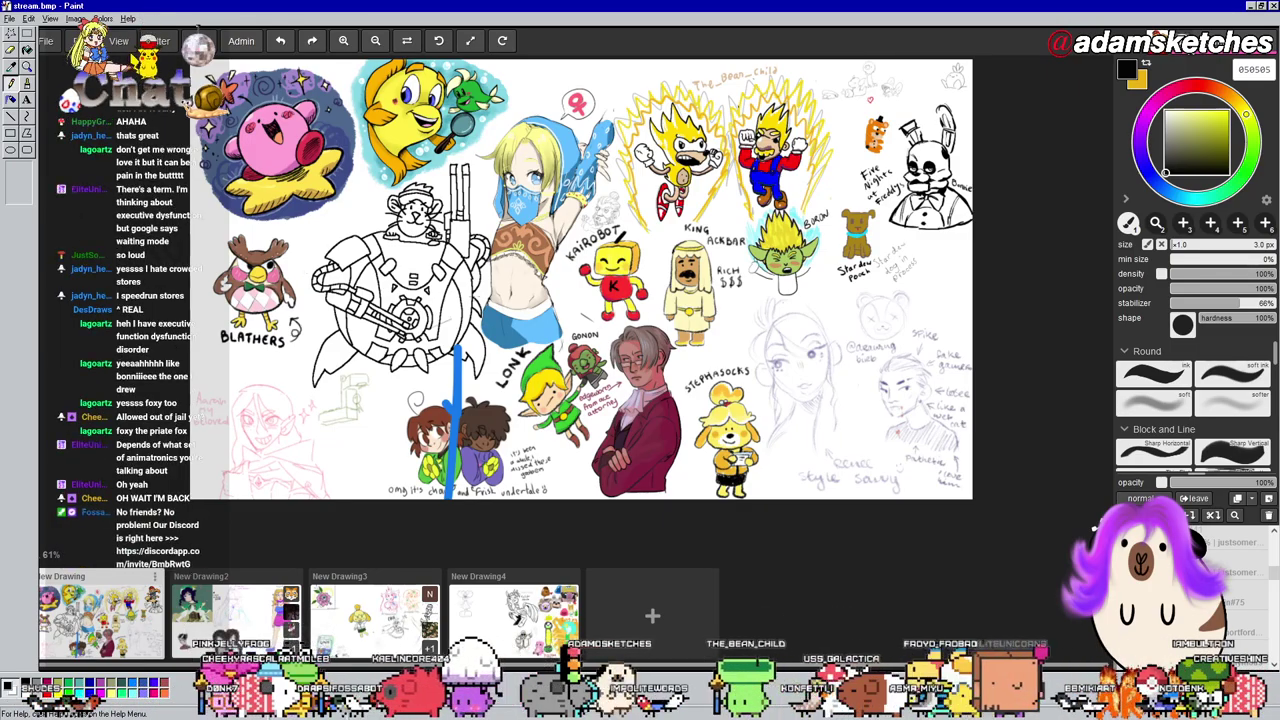
{"action": "scroll", "coordinate": [664, 222], "scroll_direction": "up", "scroll_amount": 1}
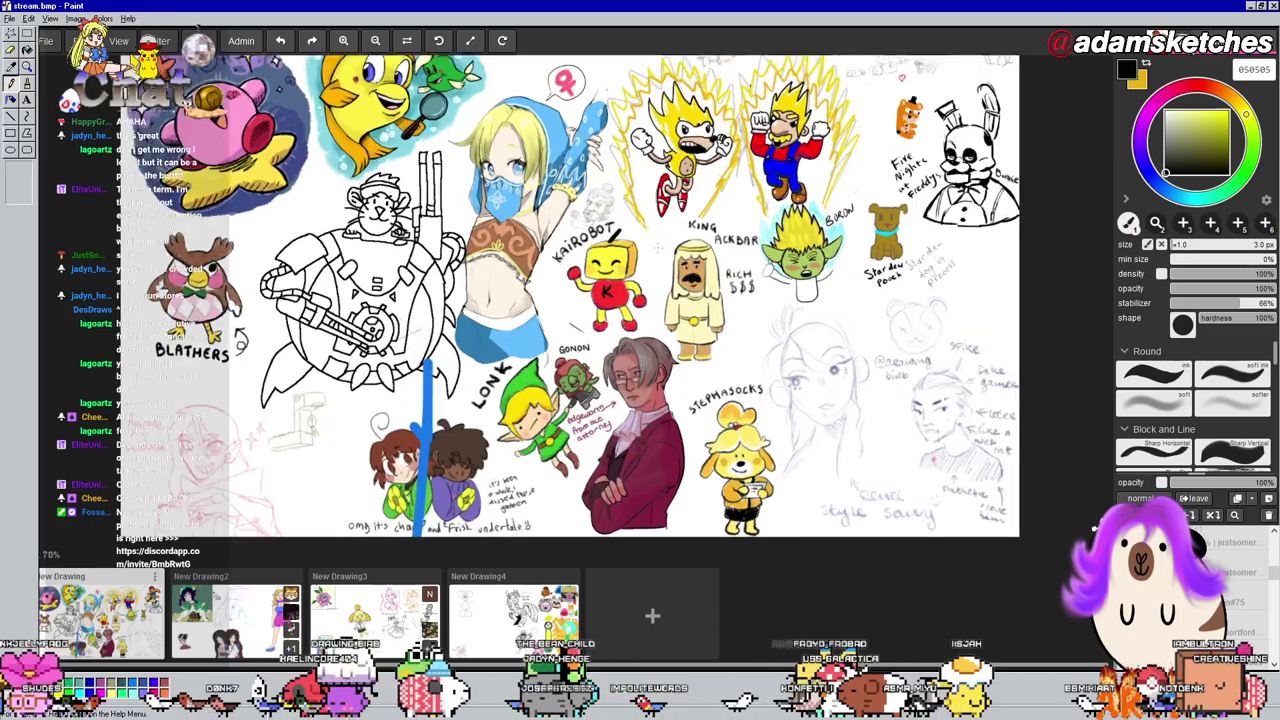
{"action": "left_click_drag", "start_coordinate": [656, 250], "coordinate": [646, 258]}
{"action": "scroll", "coordinate": [646, 258], "scroll_direction": "down", "scroll_amount": 2}
{"action": "scroll", "coordinate": [647, 258], "scroll_direction": "up", "scroll_amount": 1}
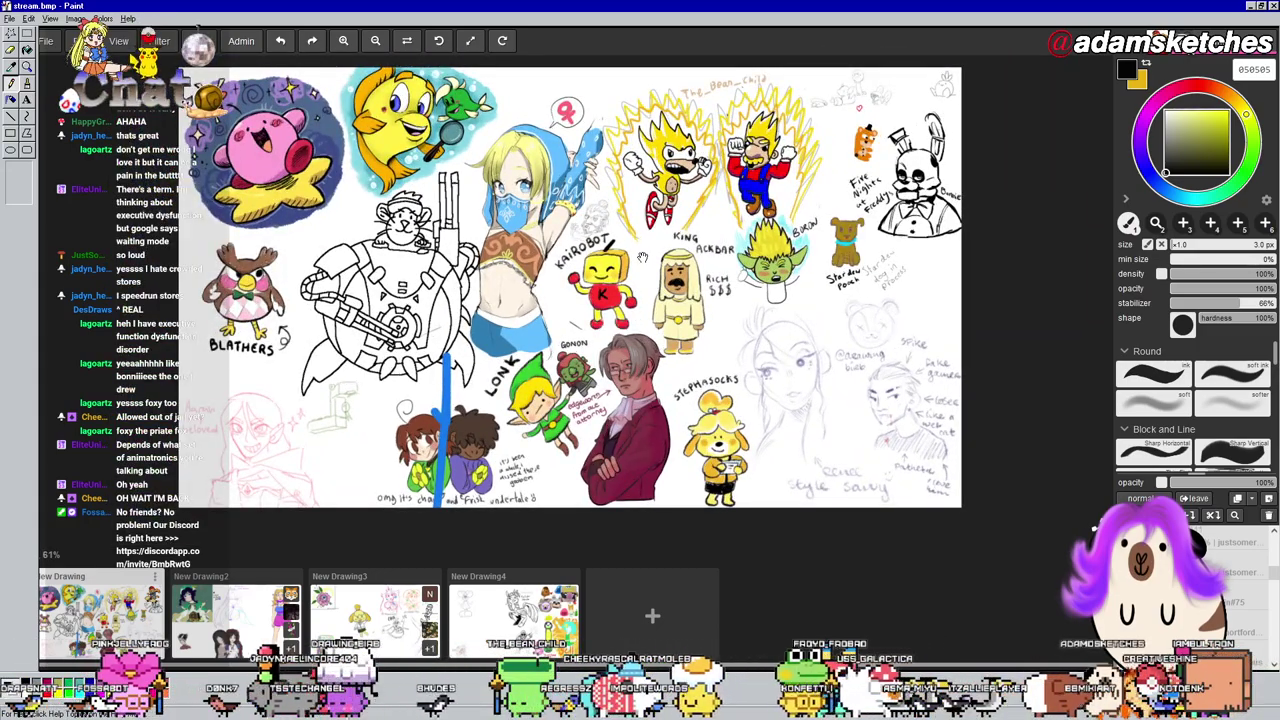
{"action": "scroll", "coordinate": [632, 257], "scroll_direction": "down", "scroll_amount": 1}
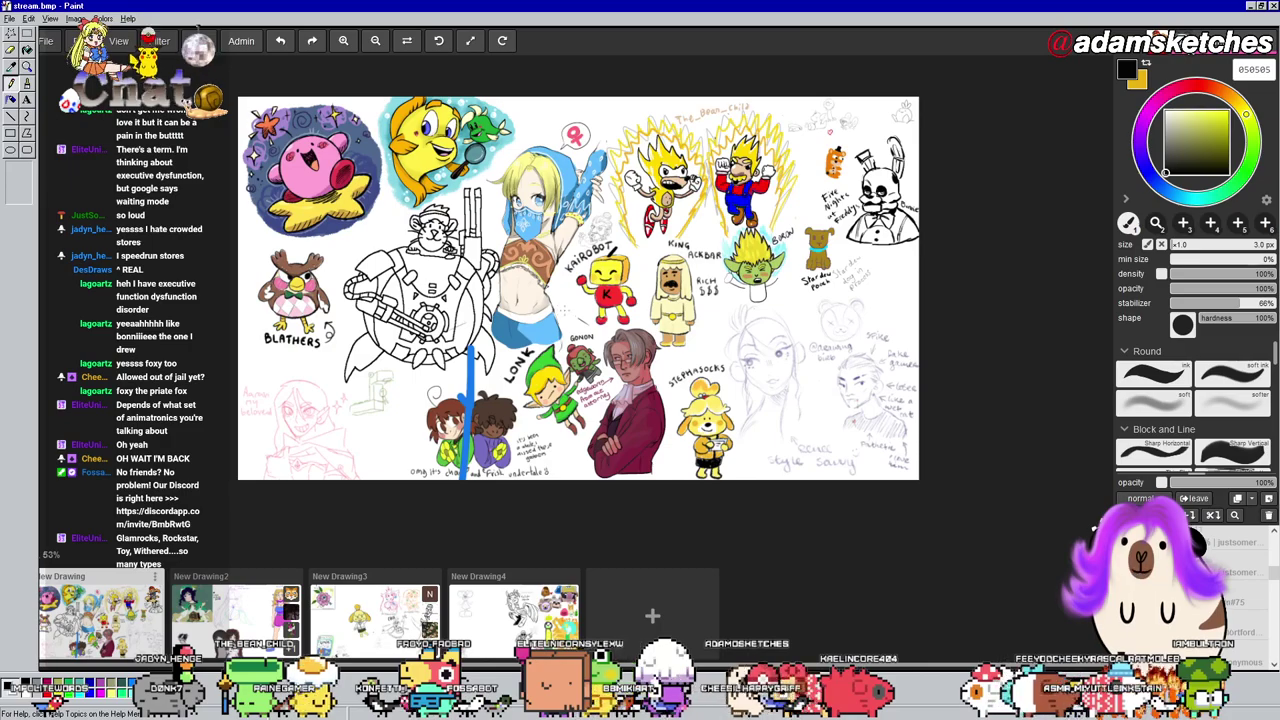
Open New Drawing4 and examine the old man in sunglasses and the Twilight Sparkle drawing
{"action": "left_click", "coordinate": [400, 618]}
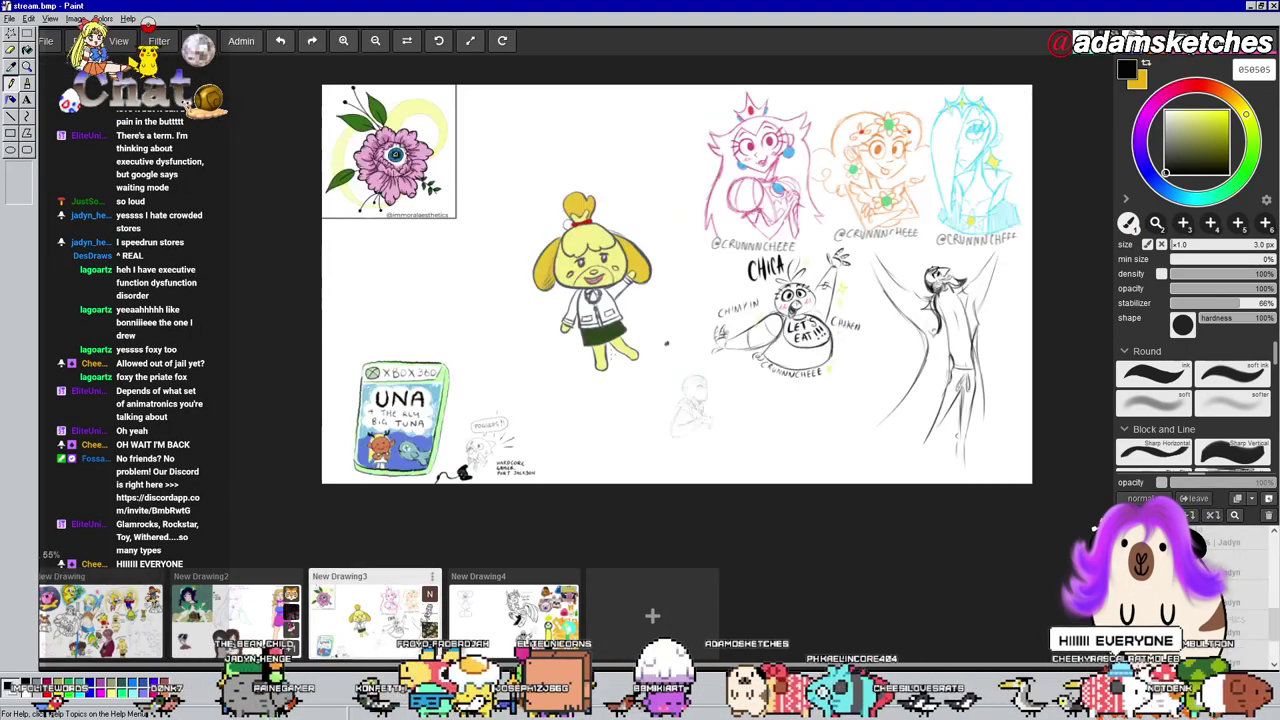
{"action": "left_click", "coordinate": [493, 621]}
{"action": "scroll", "coordinate": [464, 255], "scroll_direction": "up", "scroll_amount": 2}
{"action": "left_click_drag", "start_coordinate": [433, 266], "coordinate": [458, 290]}
{"action": "scroll", "coordinate": [453, 303], "scroll_direction": "up", "scroll_amount": 4}
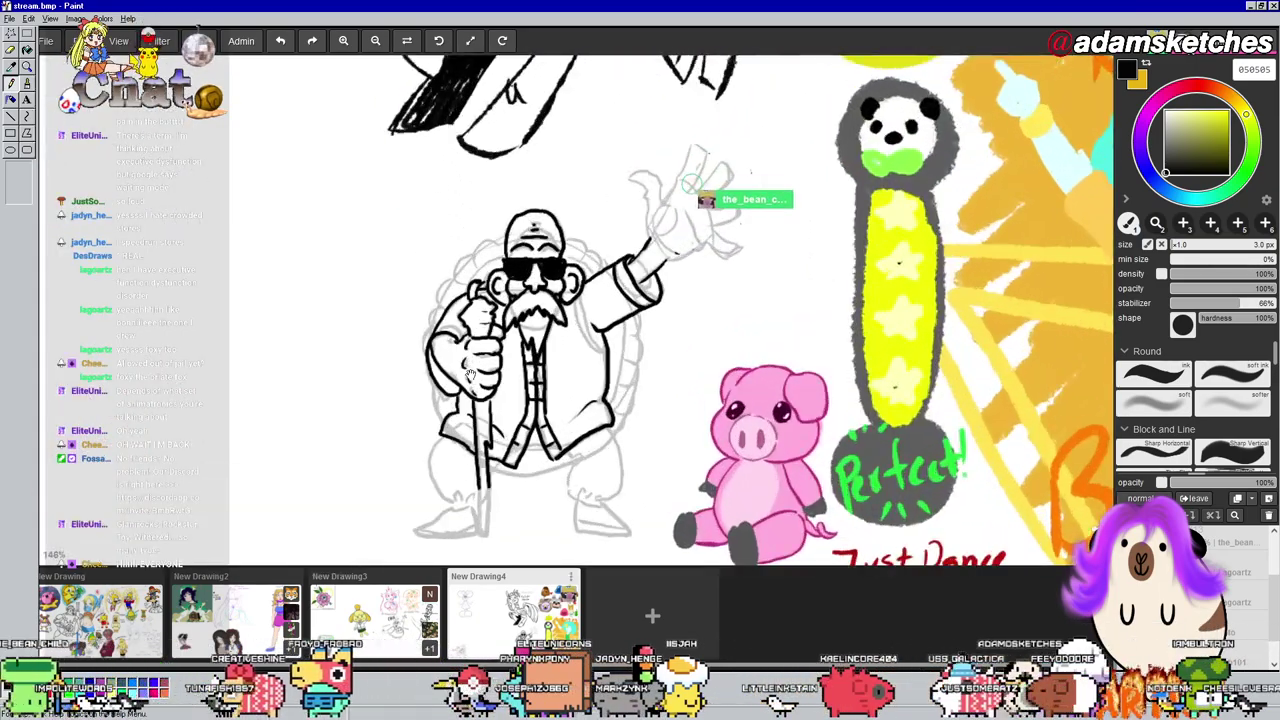
{"action": "scroll", "coordinate": [450, 342], "scroll_direction": "up", "scroll_amount": 2}
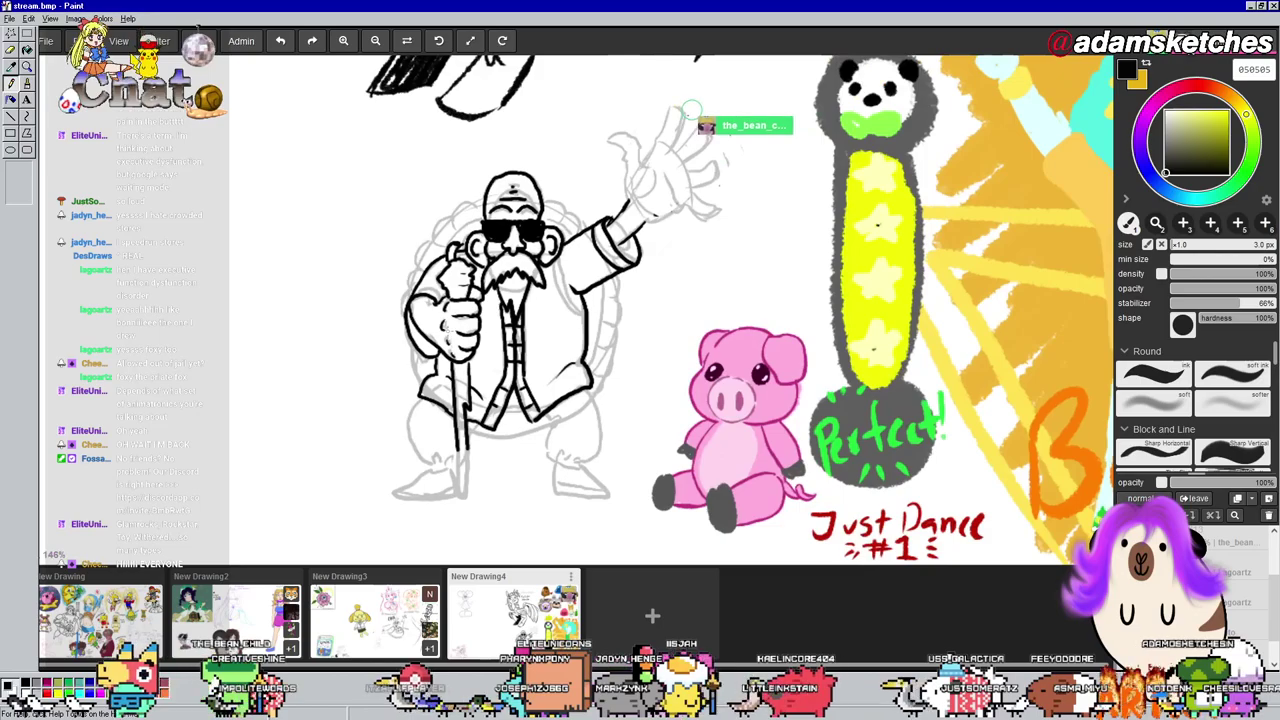
{"action": "scroll", "coordinate": [450, 342], "scroll_direction": "down", "scroll_amount": 2}
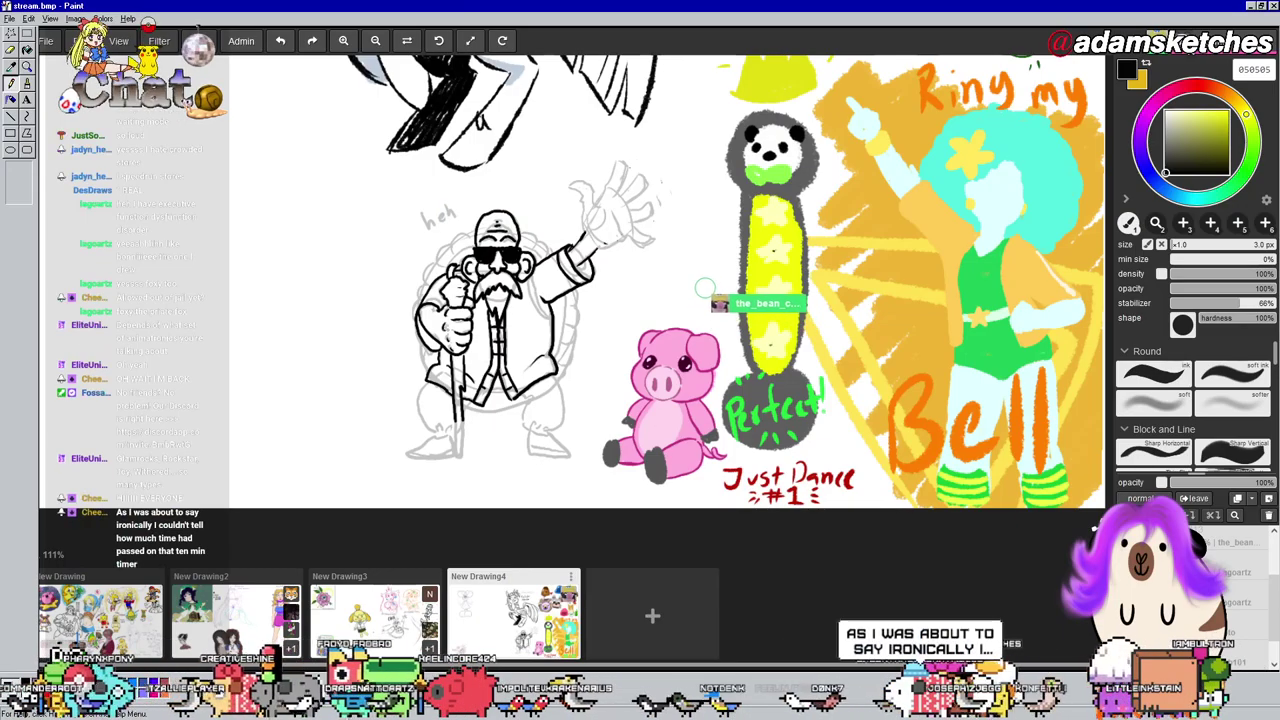
{"action": "scroll", "coordinate": [521, 359], "scroll_direction": "up", "scroll_amount": 5}
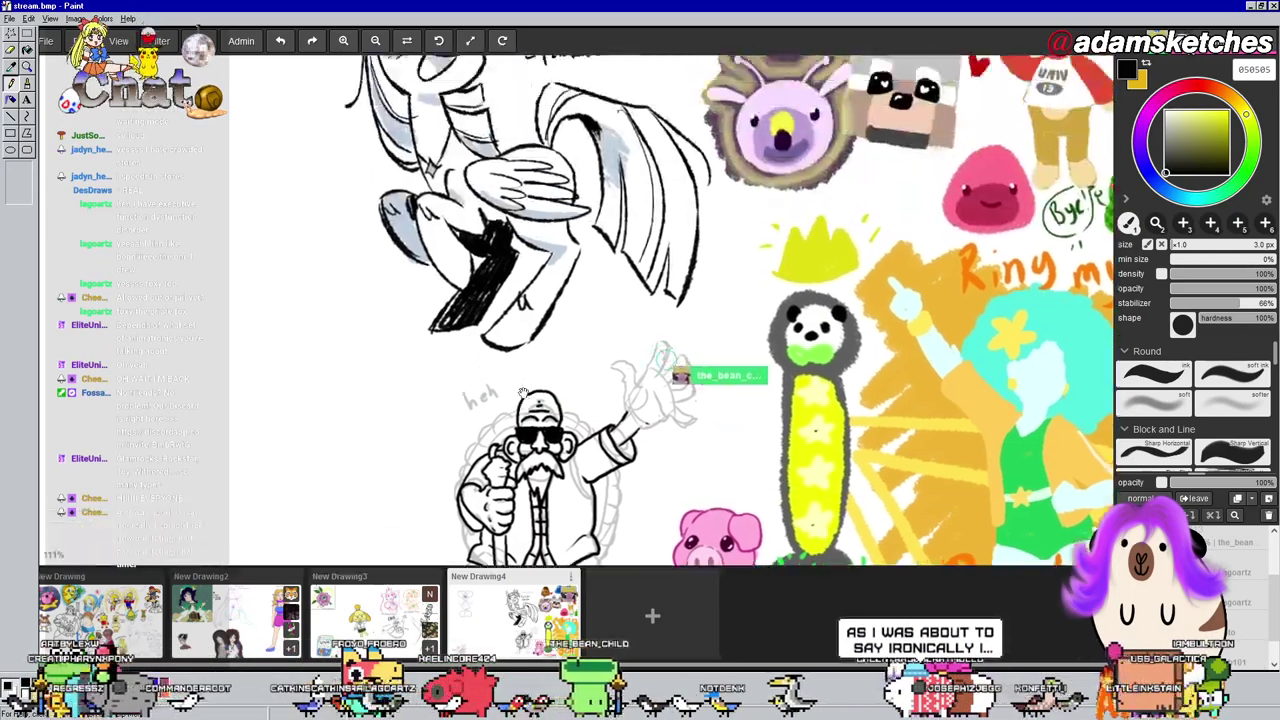
{"action": "left_click_drag", "start_coordinate": [523, 359], "coordinate": [511, 356]}
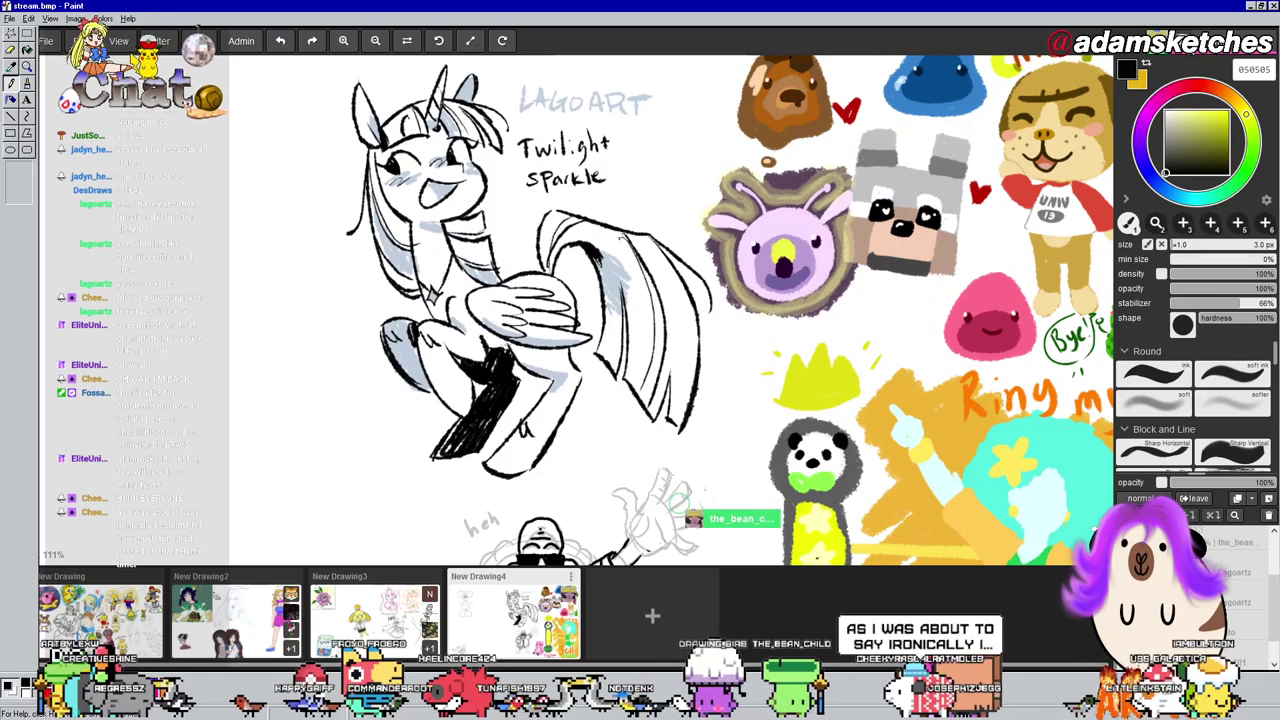
{"action": "scroll", "coordinate": [511, 356], "scroll_direction": "down", "scroll_amount": 1}
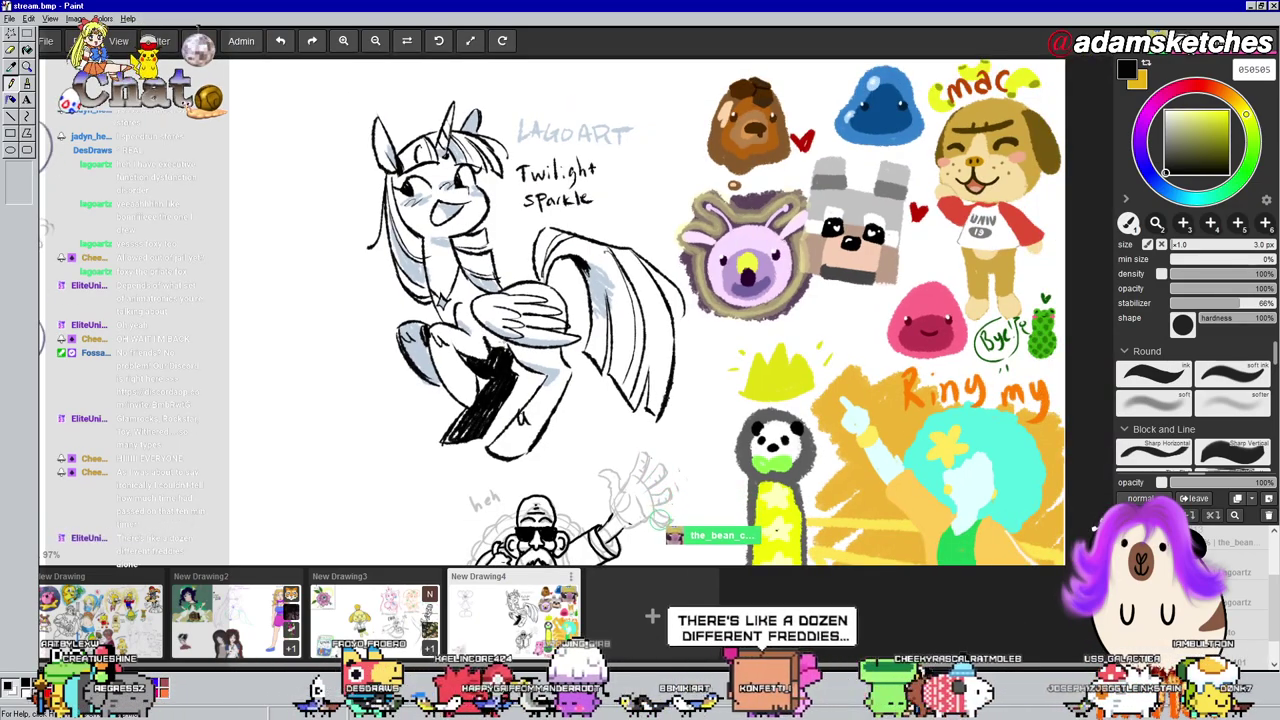
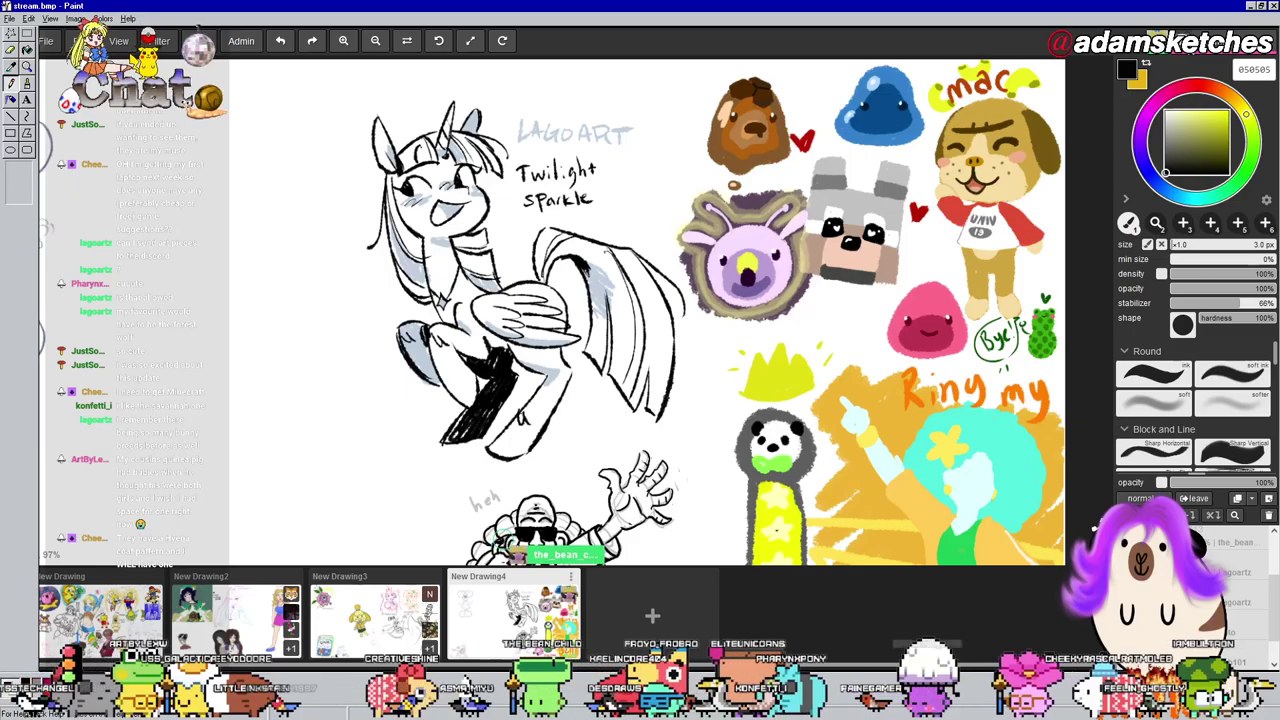
{"action": "scroll", "coordinate": [324, 277], "scroll_direction": "down", "scroll_amount": 2}
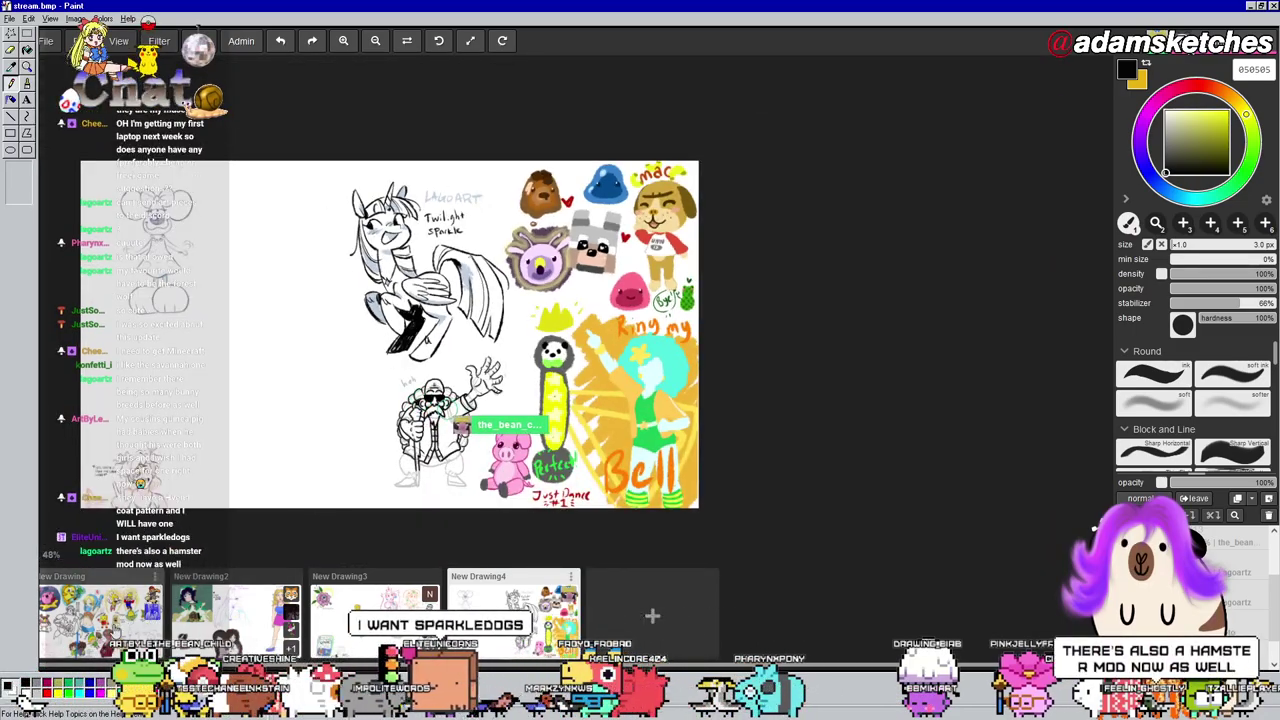
Return to the first New Drawing canvas and inspect the veiled character among the neighbouring drawings
{"action": "left_click", "coordinate": [135, 621]}
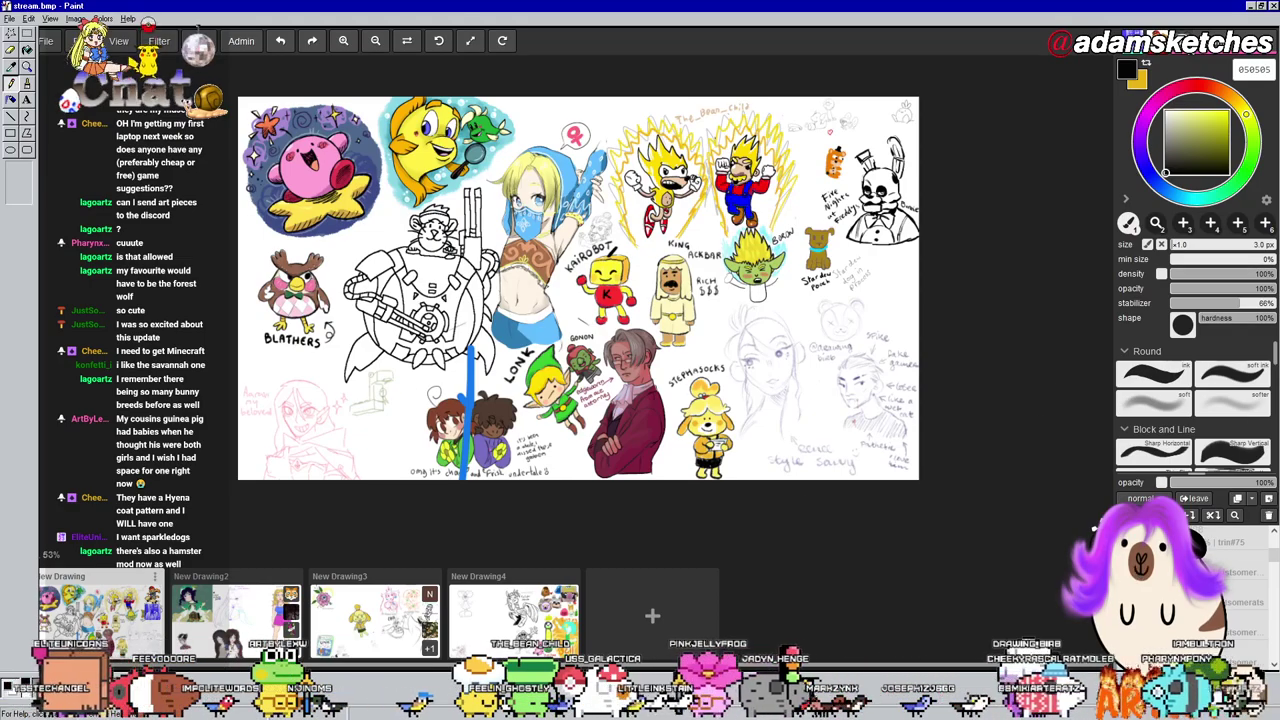
{"action": "scroll", "coordinate": [561, 240], "scroll_direction": "up", "scroll_amount": 5}
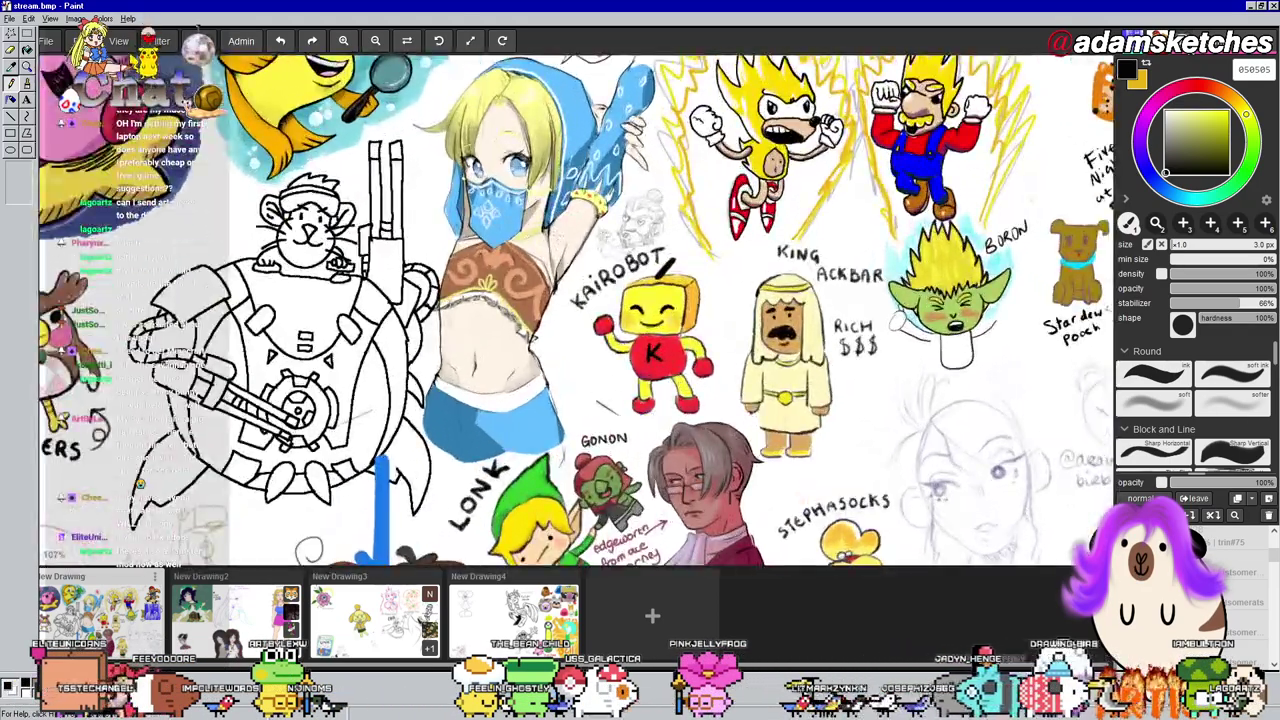
{"action": "scroll", "coordinate": [561, 240], "scroll_direction": "down", "scroll_amount": 1}
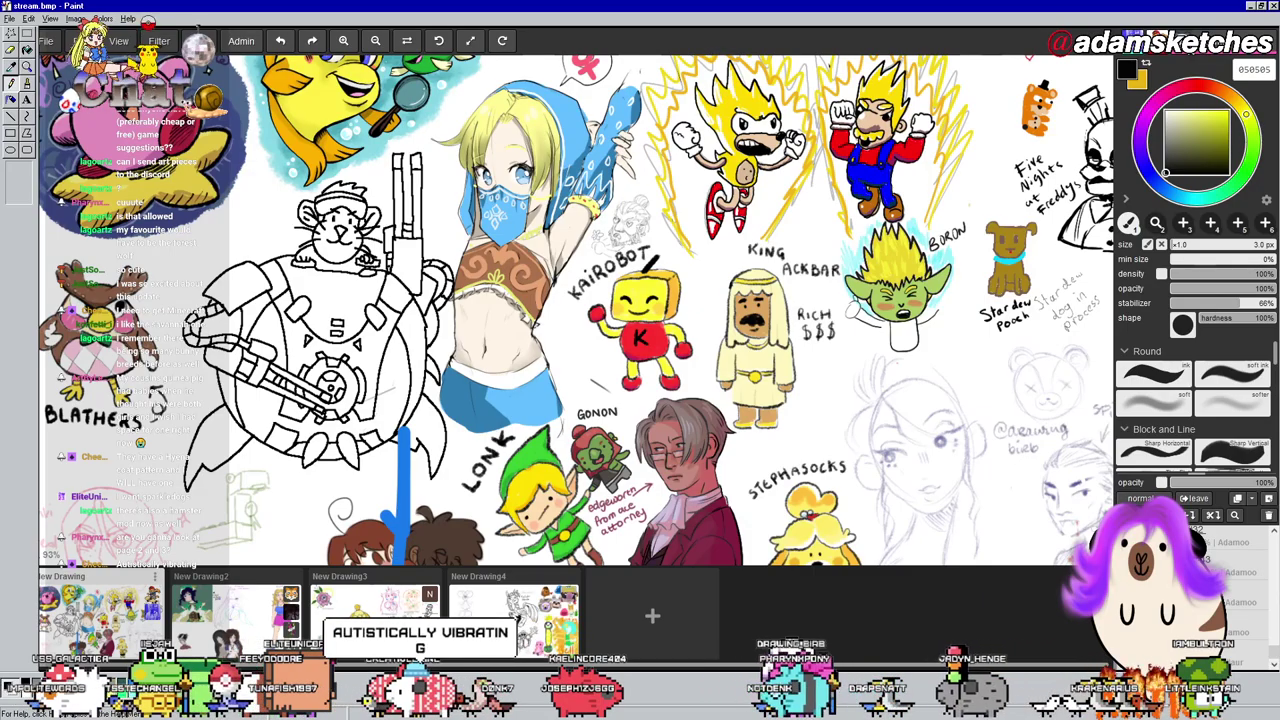
Paint a blue 627dc1 backdrop behind the veiled character with a 33 px brush, extending it down beside the raised arm and torso
{"action": "scroll", "coordinate": [1260, 567], "scroll_direction": "up", "scroll_amount": 5}
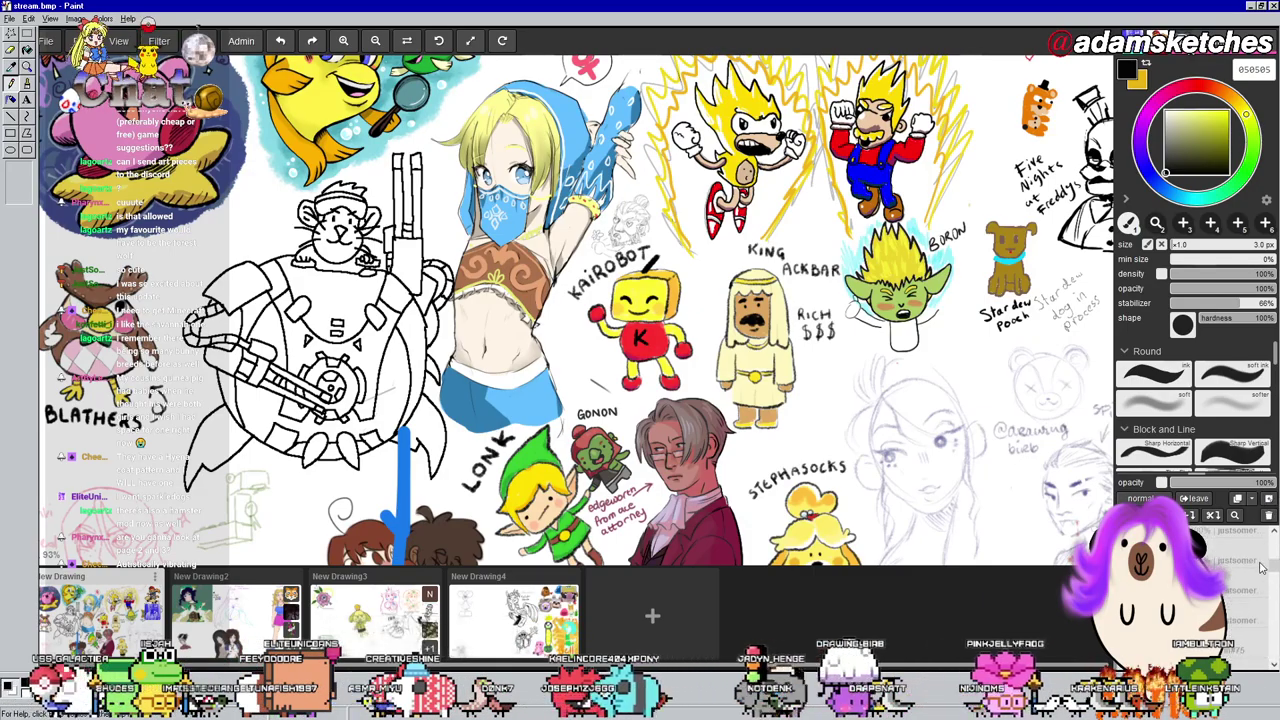
{"action": "scroll", "coordinate": [1260, 567], "scroll_direction": "down", "scroll_amount": 5}
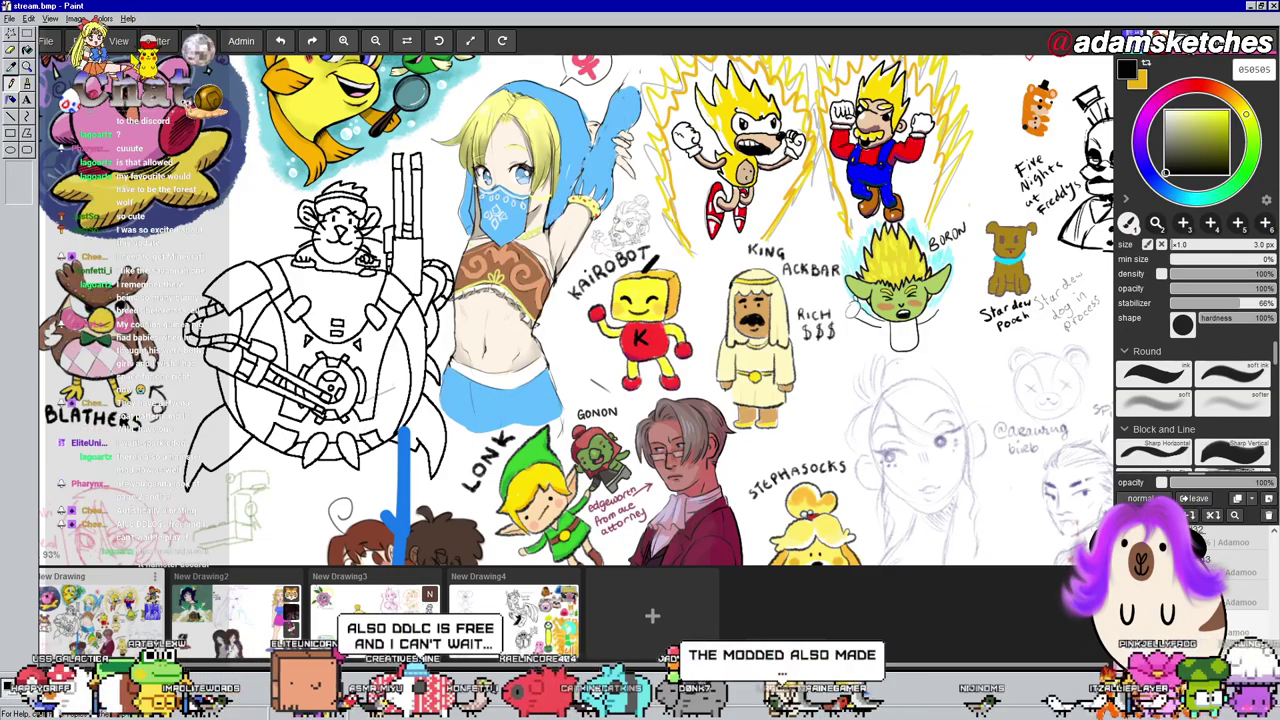
{"action": "left_click", "coordinate": [1145, 125]}
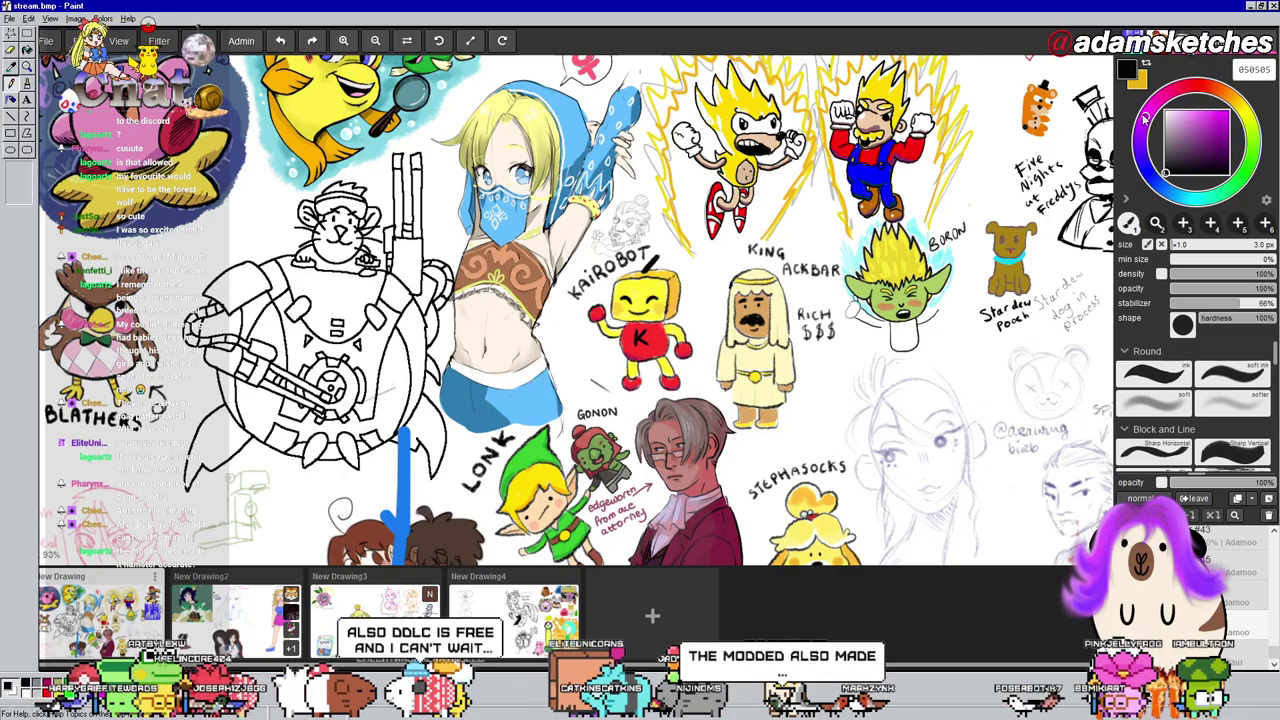
{"action": "left_click", "coordinate": [1158, 184]}
{"action": "left_click", "coordinate": [1188, 138]}
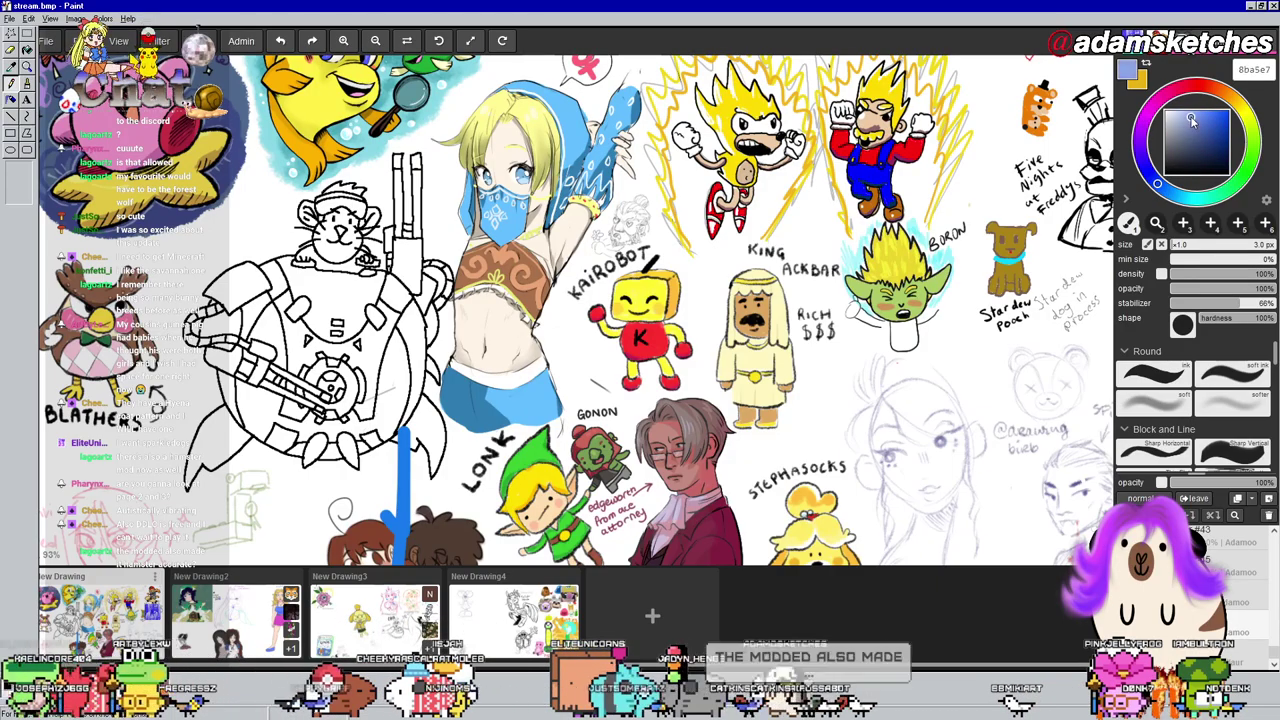
{"action": "left_click_drag", "start_coordinate": [1191, 120], "coordinate": [1197, 128]}
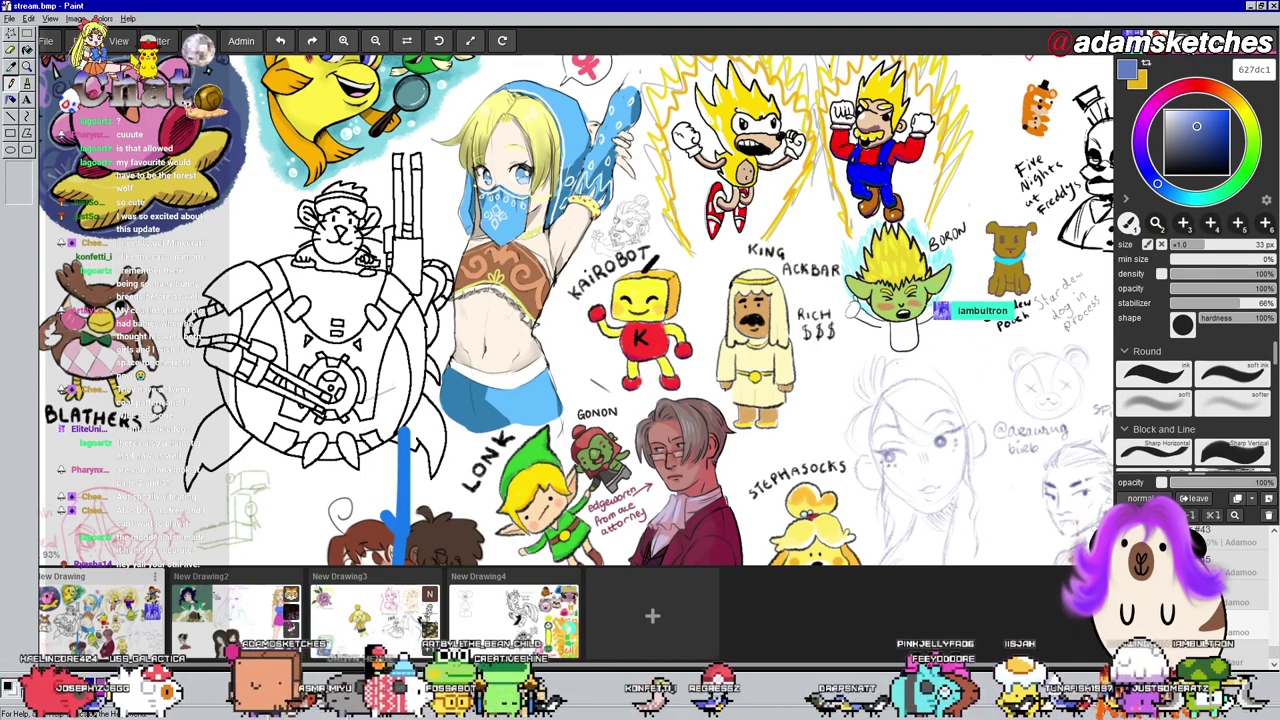
{"action": "left_click_drag", "start_coordinate": [461, 236], "coordinate": [458, 181]}
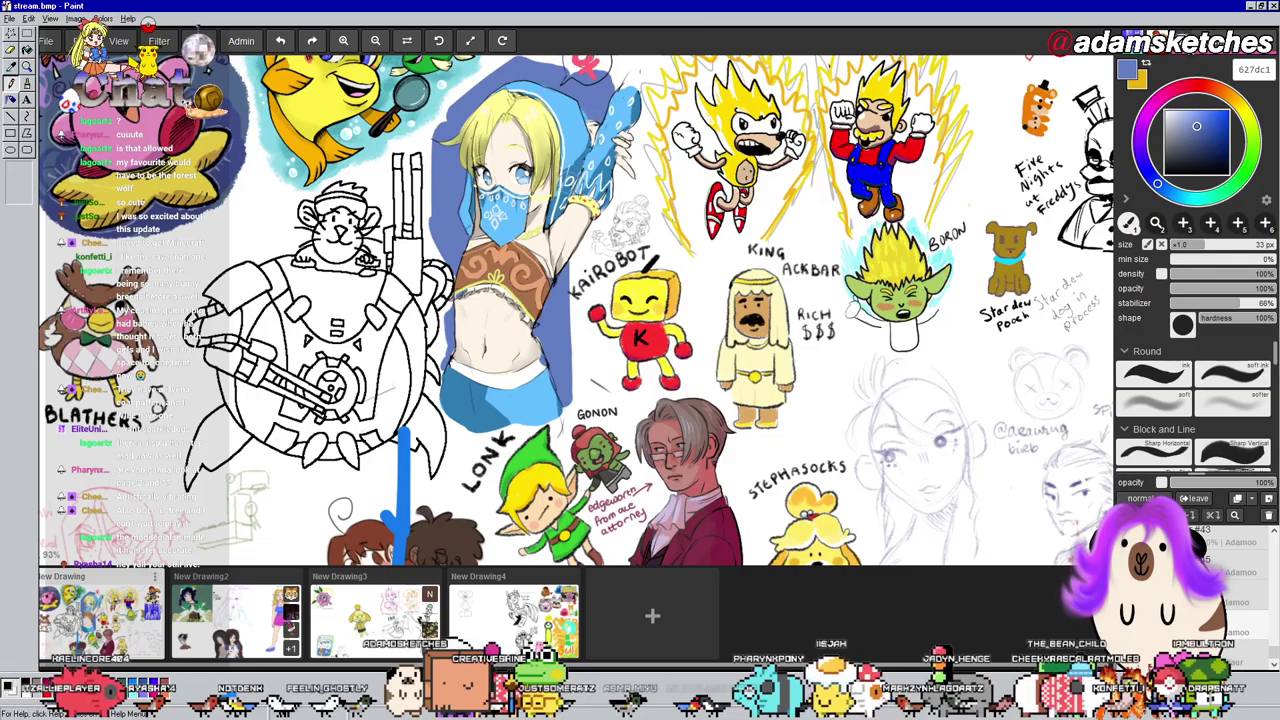
{"action": "left_click_drag", "start_coordinate": [545, 179], "coordinate": [521, 262]}
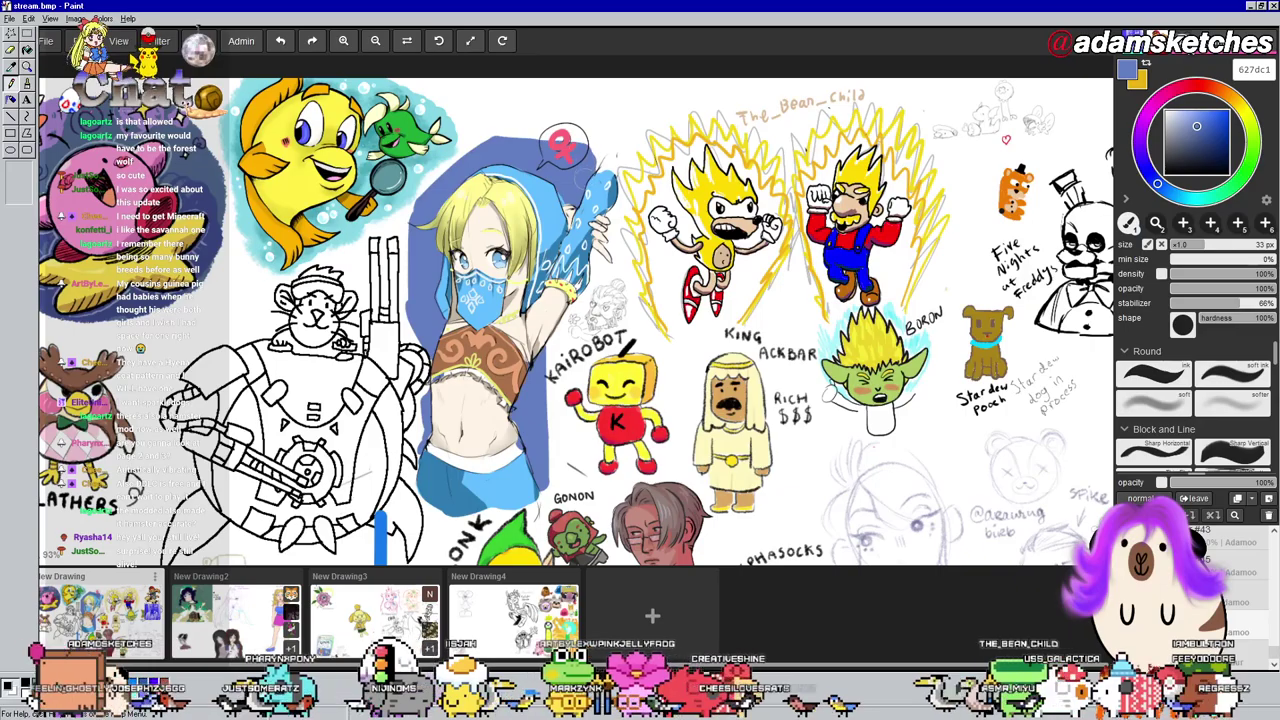
{"action": "left_click_drag", "start_coordinate": [553, 305], "coordinate": [557, 465]}
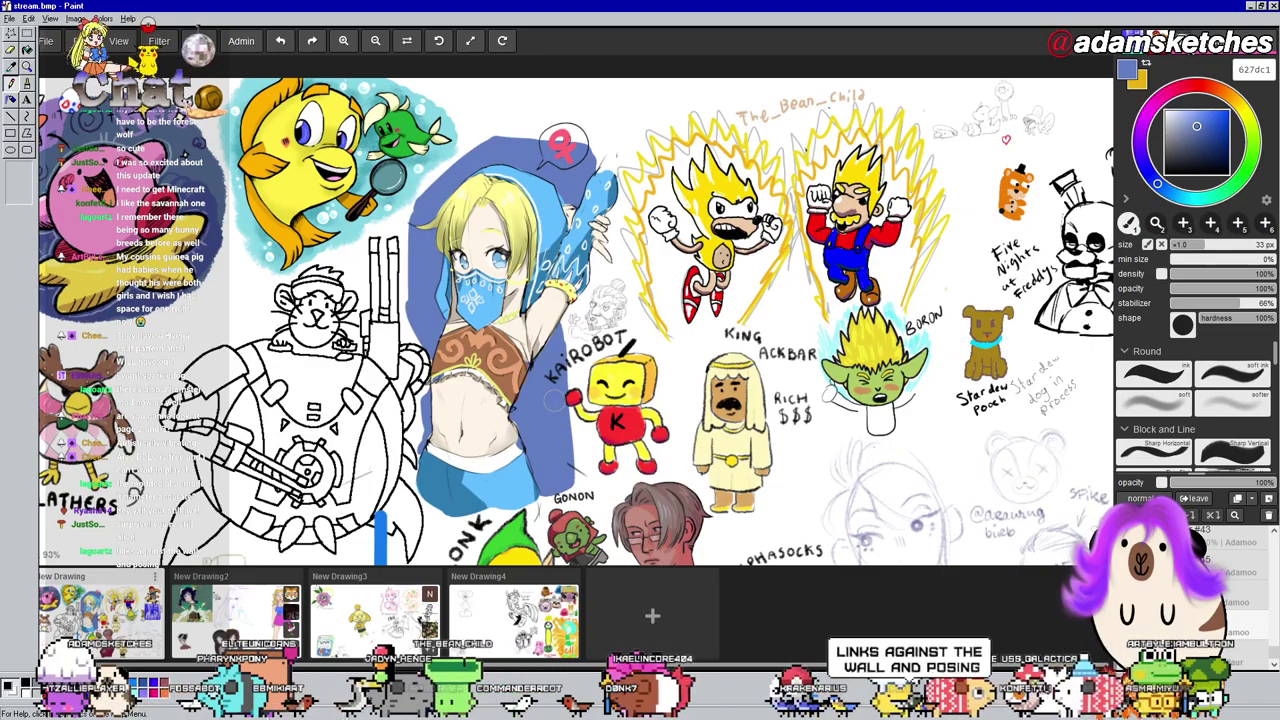
Erase the blue paint from the speech bubble and clean up the backdrop's edges around the character
{"action": "key", "text": "e"}
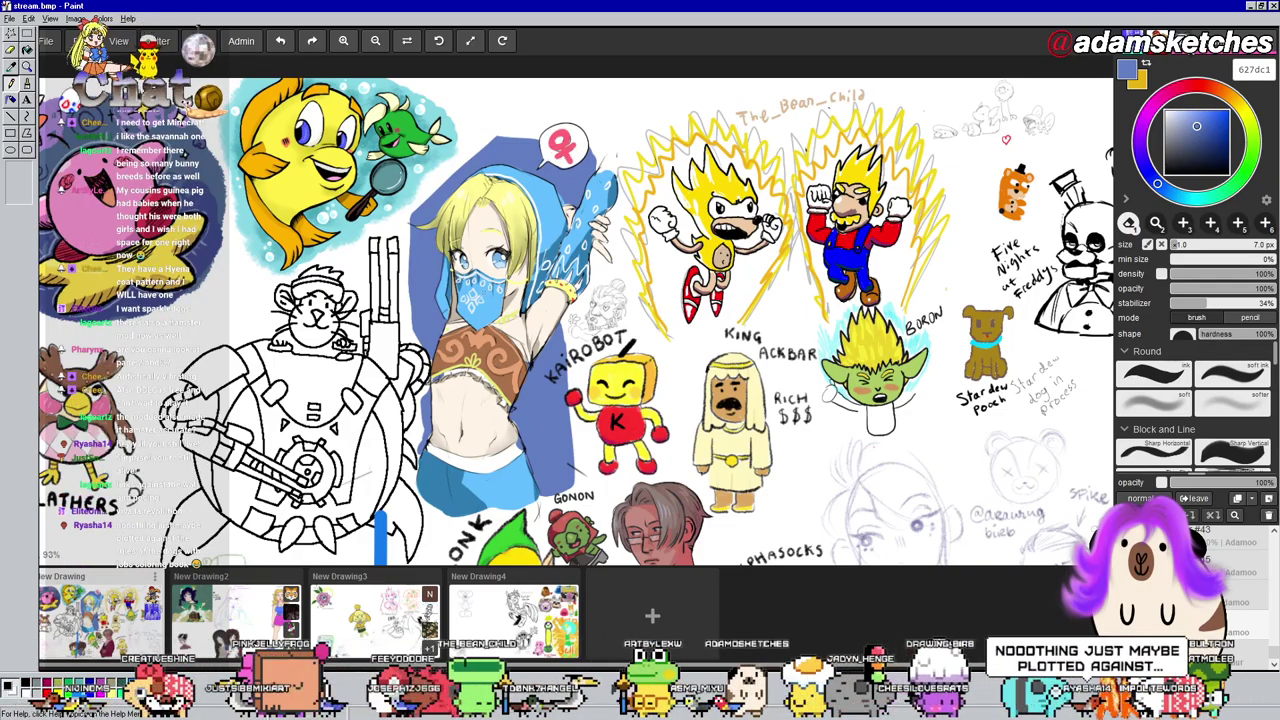
{"action": "left_click_drag", "start_coordinate": [522, 340], "coordinate": [537, 240]}
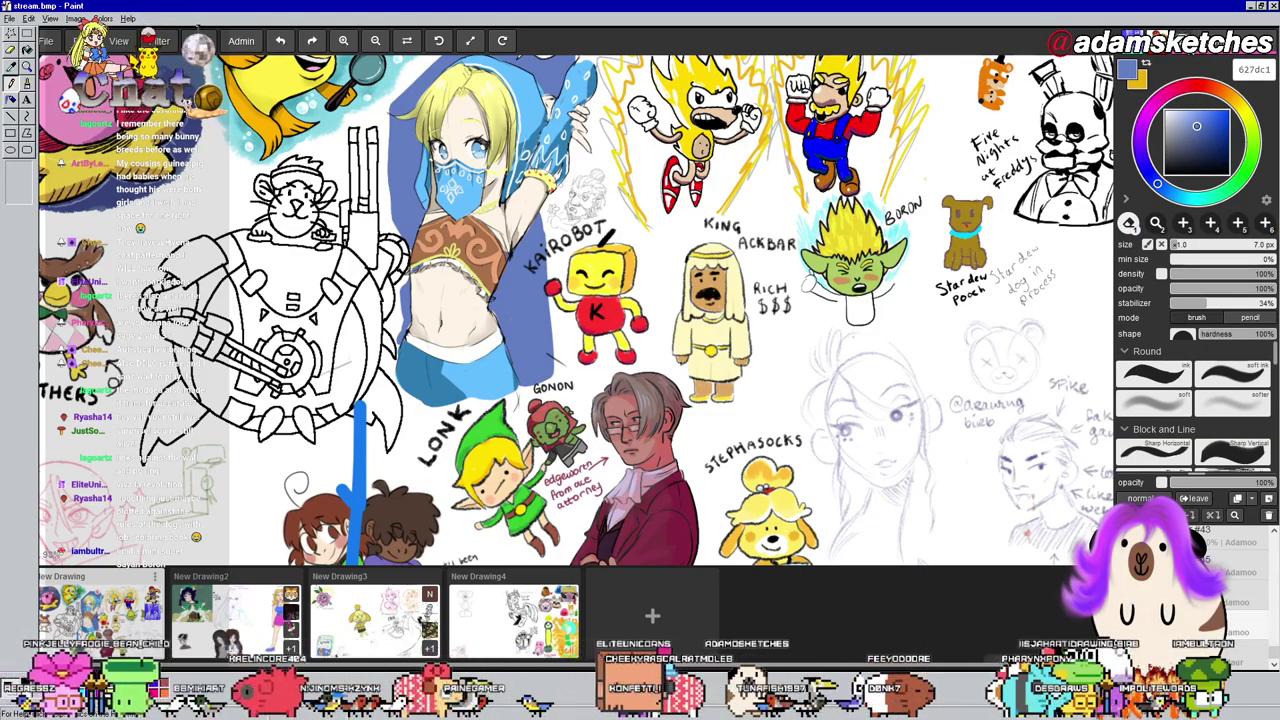
{"action": "left_click_drag", "start_coordinate": [542, 172], "coordinate": [548, 200]}
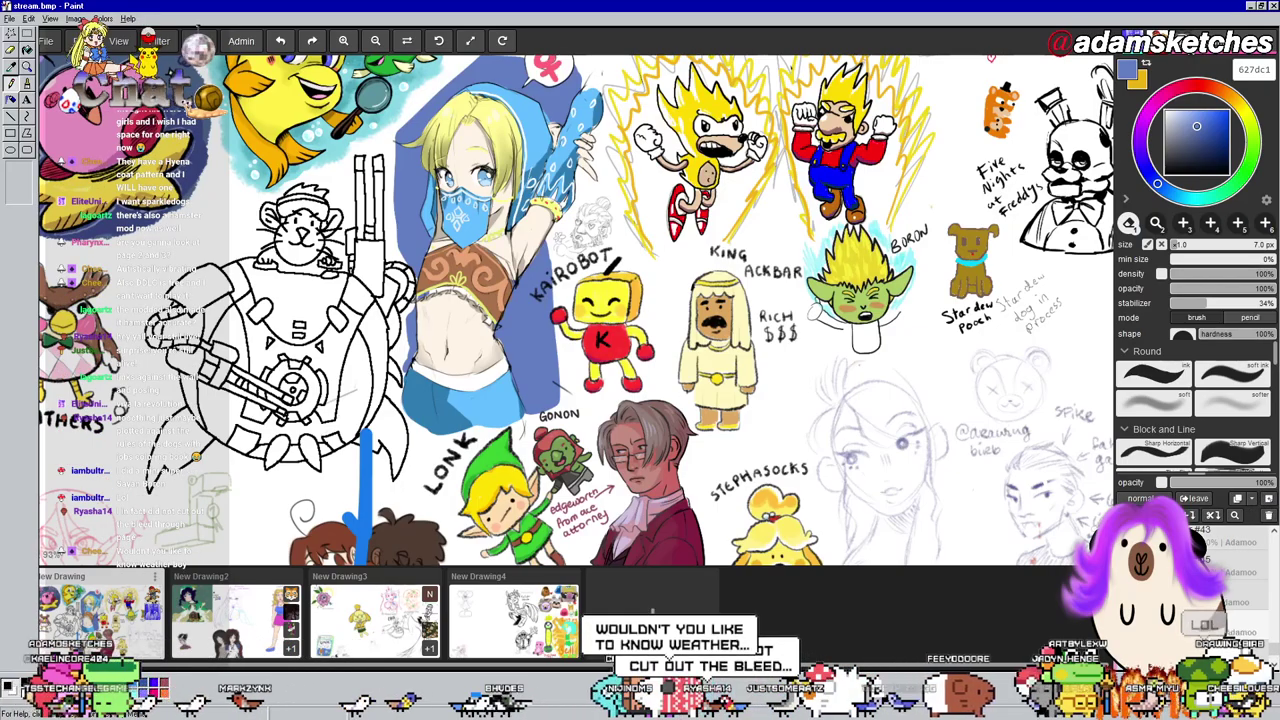
Fade the lower part of the backdrop into light blue 9cb4ef using the soft brush at 75 px
{"action": "left_click", "coordinate": [1187, 116]}
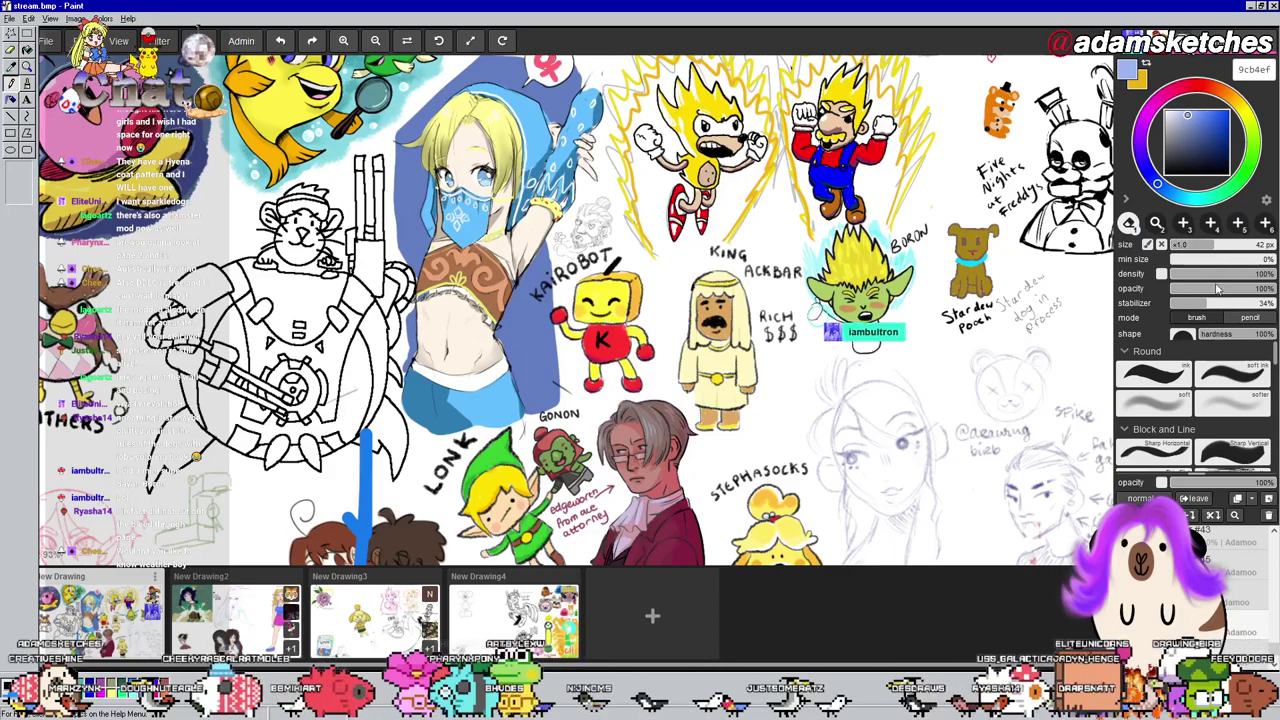
{"action": "left_click", "coordinate": [1188, 362]}
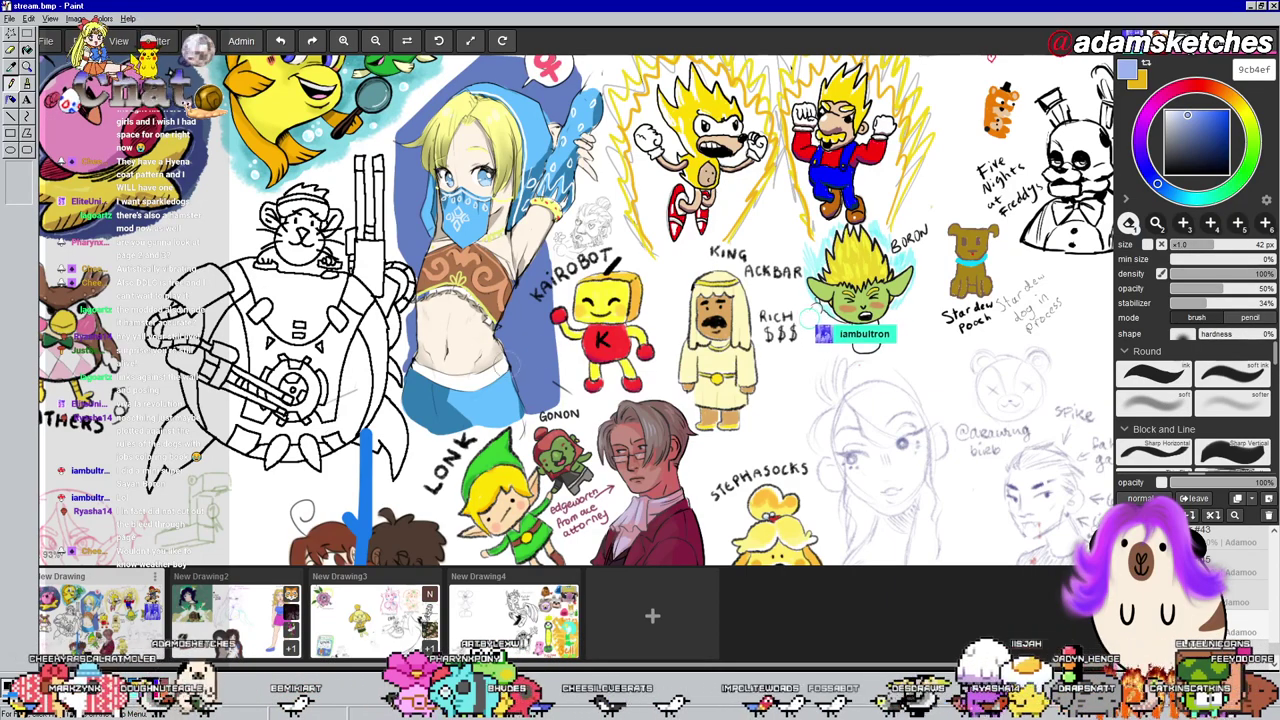
{"action": "left_click", "coordinate": [1248, 245]}
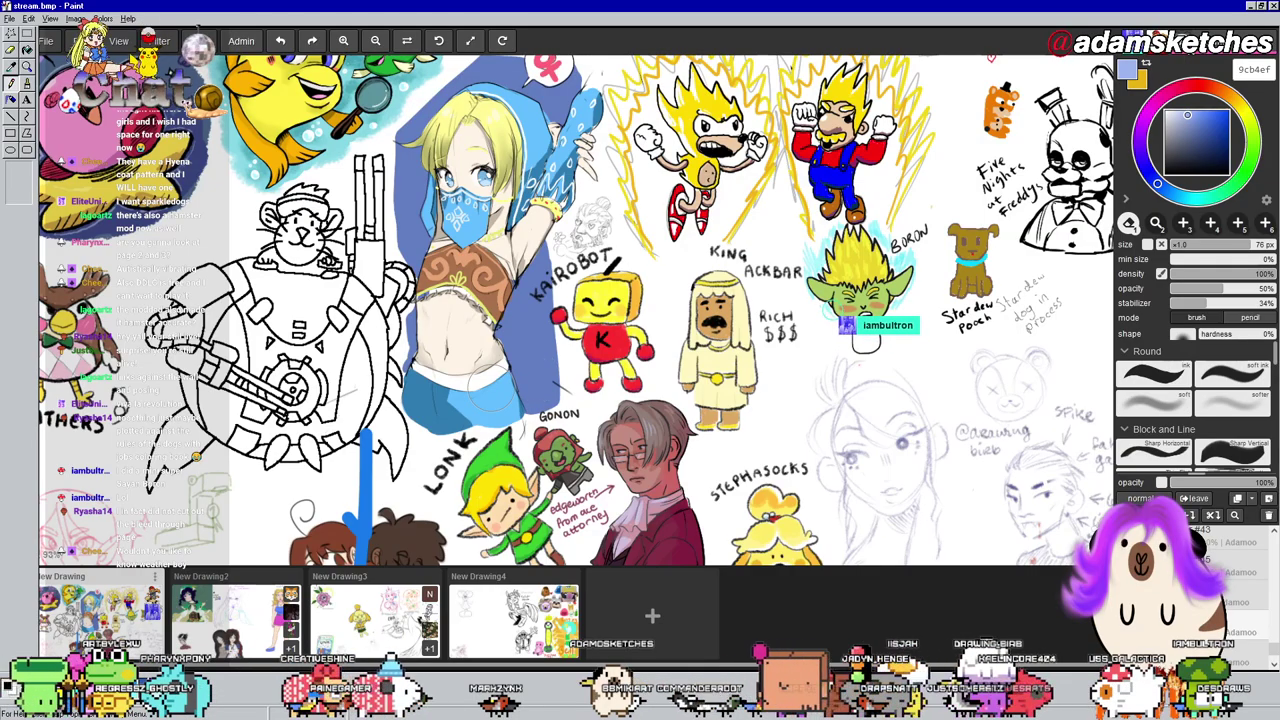
{"action": "key", "text": "b"}
{"action": "left_click_drag", "start_coordinate": [1206, 244], "coordinate": [1235, 249]}
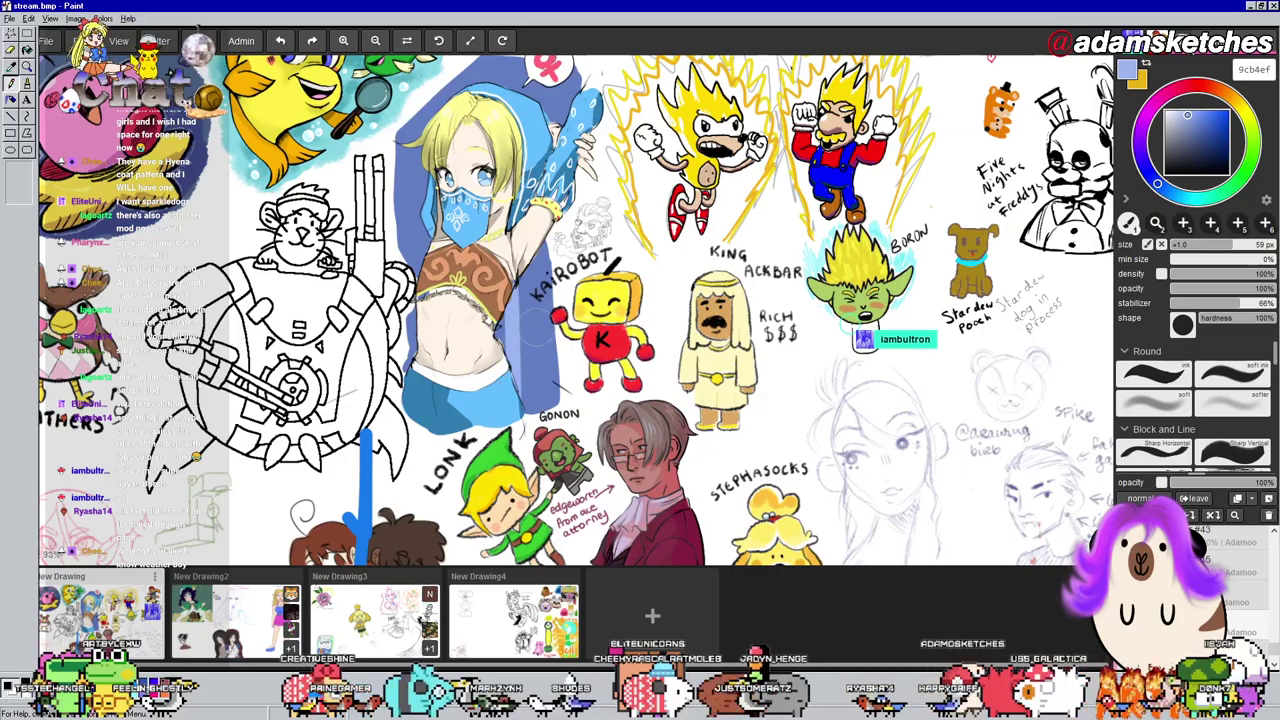
{"action": "key", "text": "ctrl+z"}
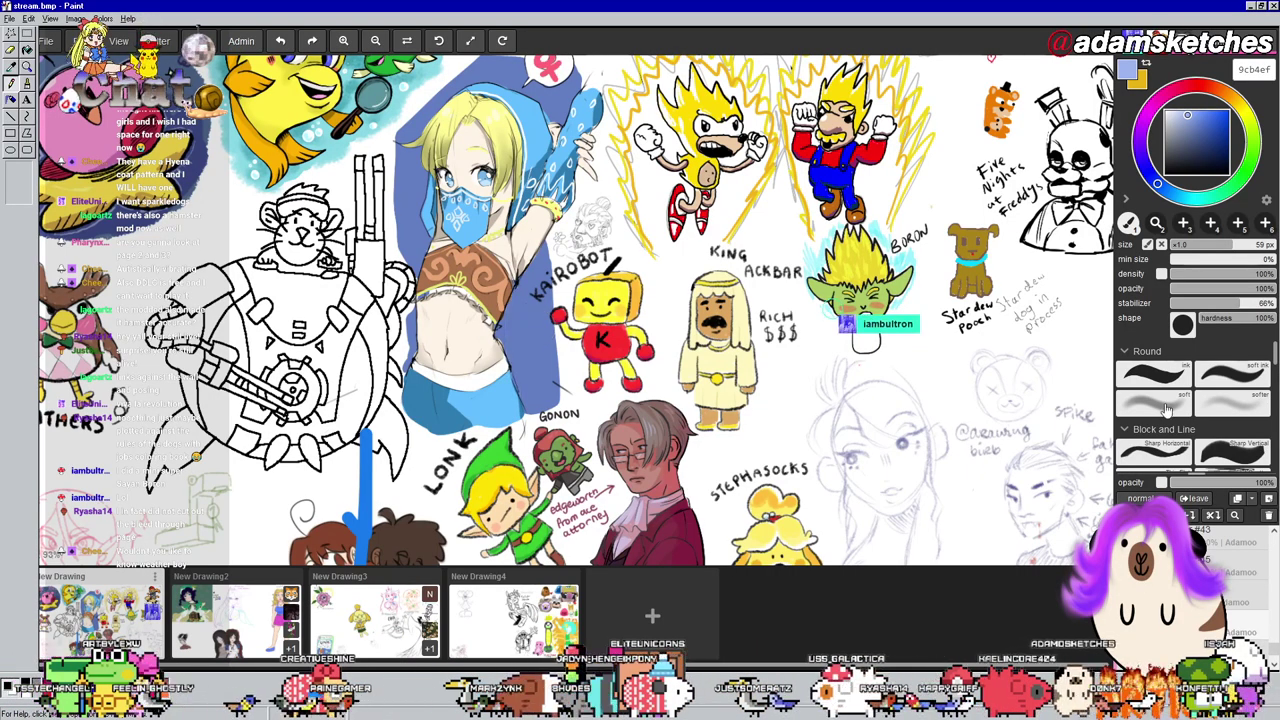
{"action": "left_click", "coordinate": [1163, 405]}
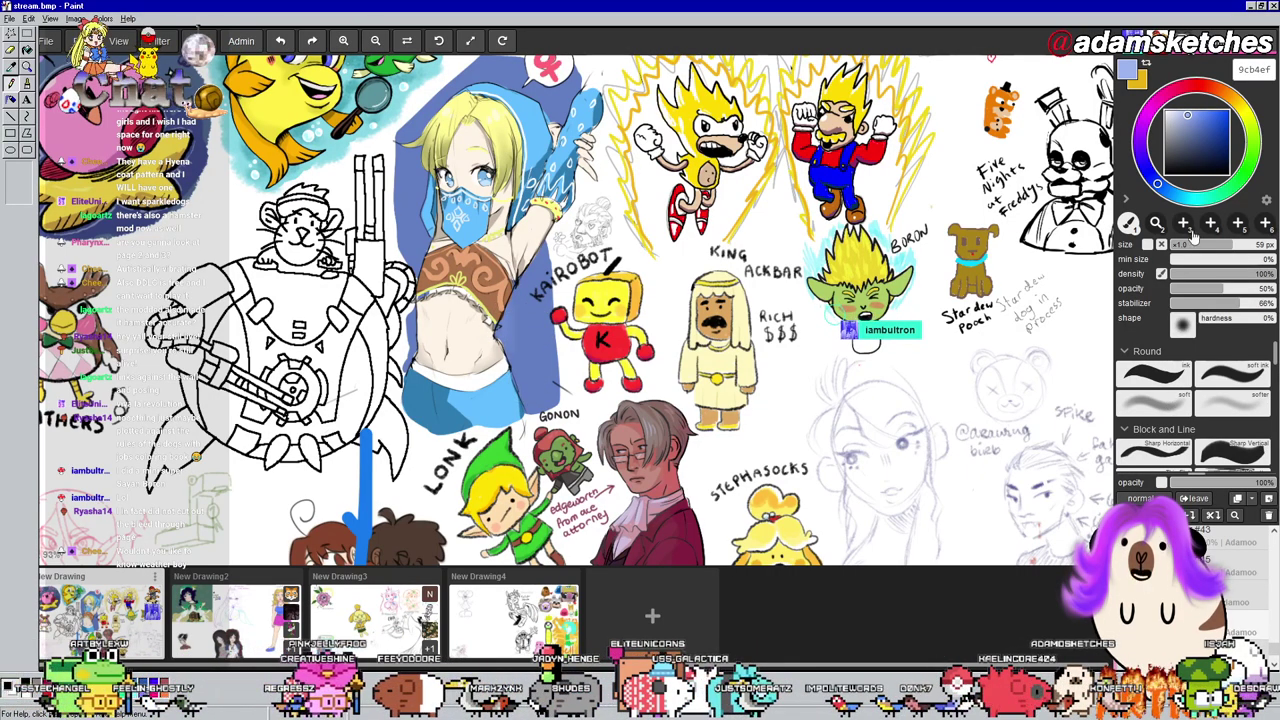
{"action": "left_click", "coordinate": [1249, 246]}
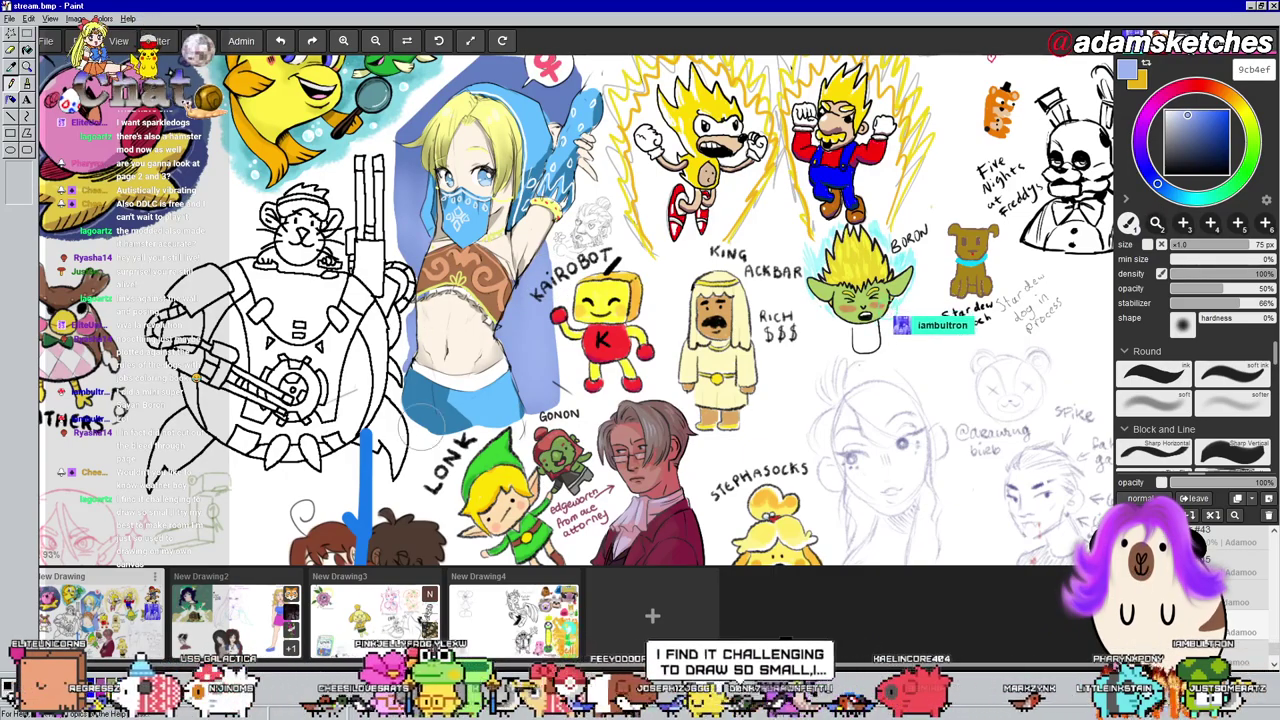
Blend peach ecc59f into the lower backdrop, using the ink brush at 75 px and the soft brush at 46 px
{"action": "left_click_drag", "start_coordinate": [1241, 152], "coordinate": [1224, 94]}
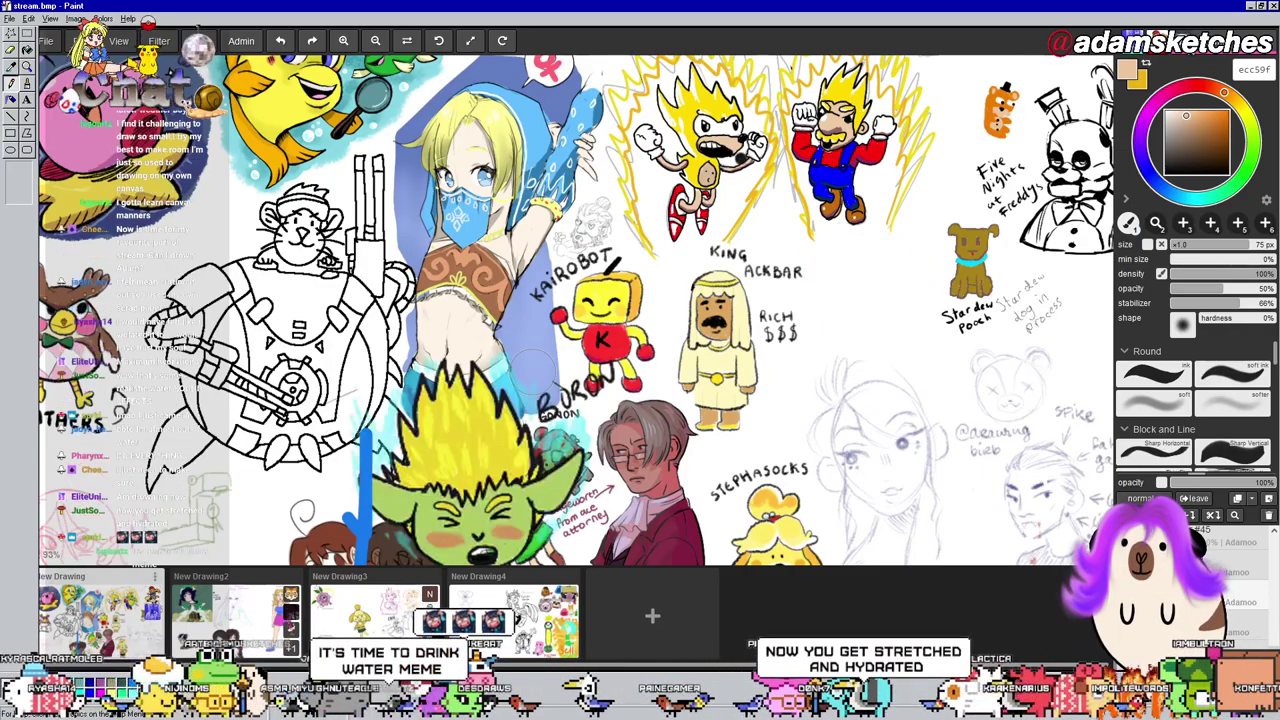
{"action": "key", "text": "ctrl+z"}
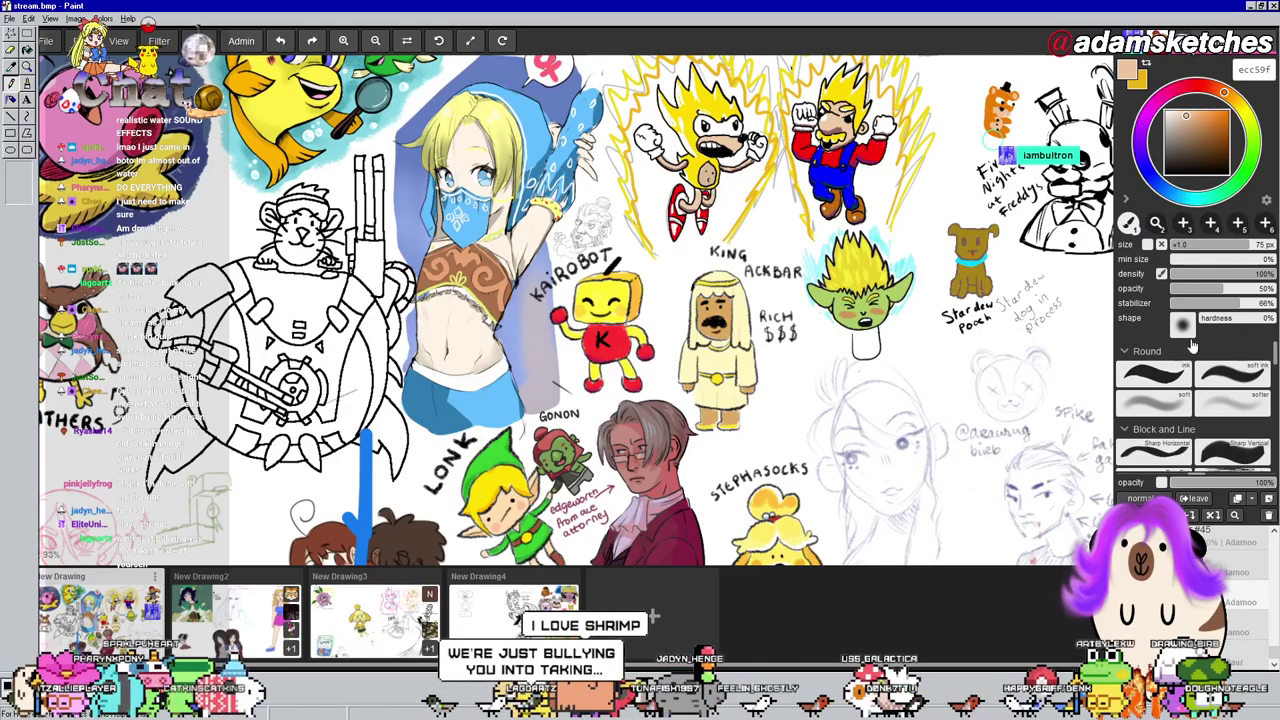
{"action": "left_click", "coordinate": [1167, 372]}
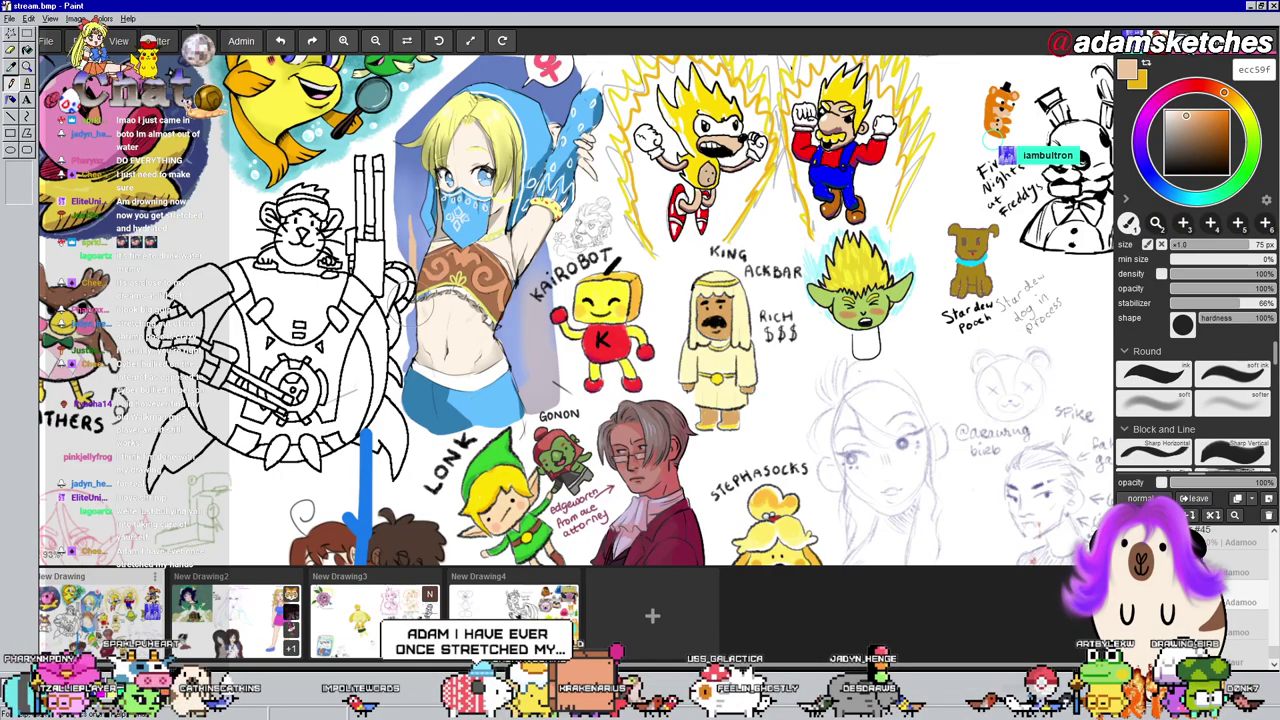
{"action": "mouse_move", "coordinate": [548, 372]}
{"action": "left_mouse_down"}
{"action": "mouse_move", "coordinate": [543, 405]}
{"action": "mouse_move", "coordinate": [554, 406]}
{"action": "mouse_move", "coordinate": [553, 340]}
{"action": "left_mouse_up"}
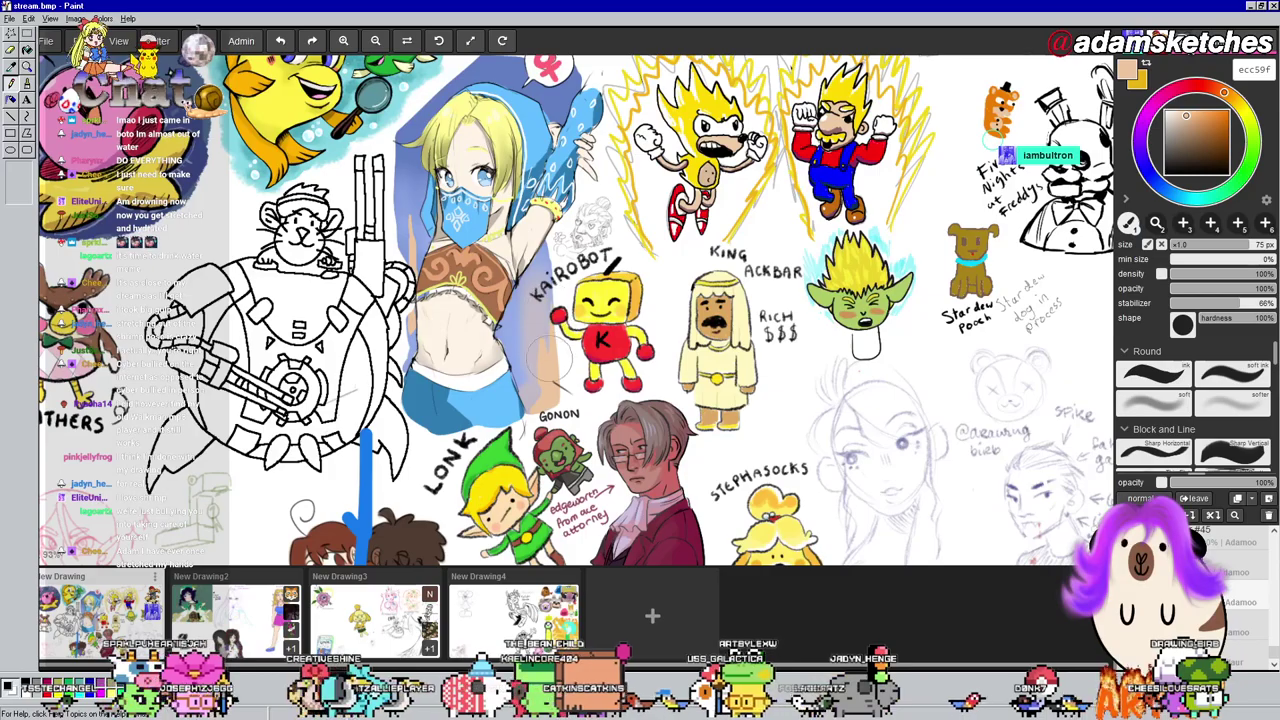
{"action": "left_click_drag", "start_coordinate": [534, 408], "coordinate": [516, 352]}
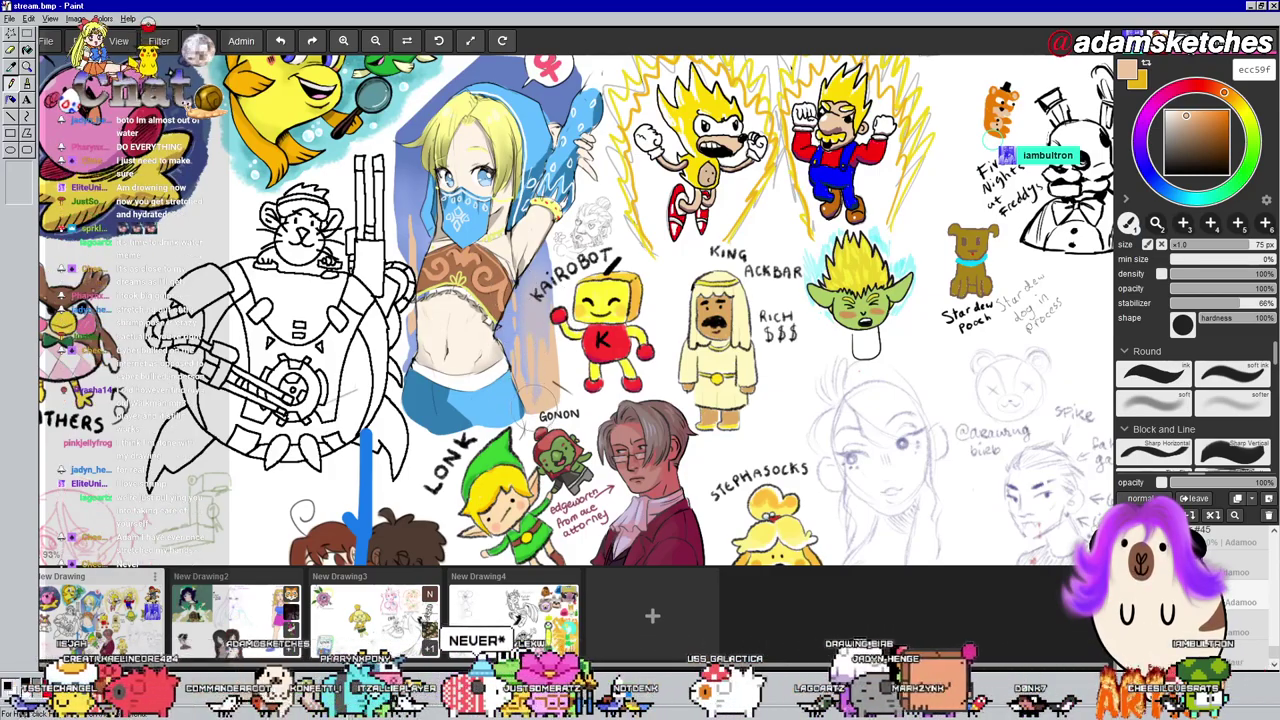
{"action": "left_click_drag", "start_coordinate": [535, 408], "coordinate": [546, 320]}
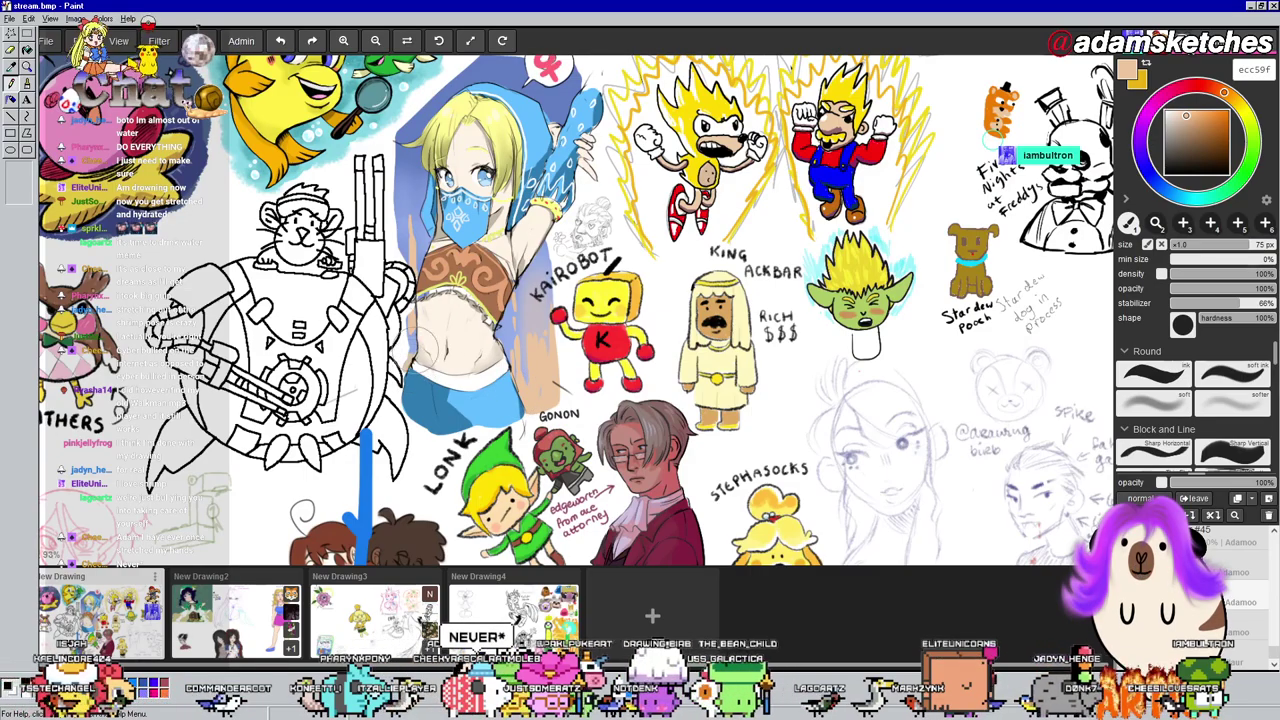
{"action": "left_click", "coordinate": [1153, 402]}
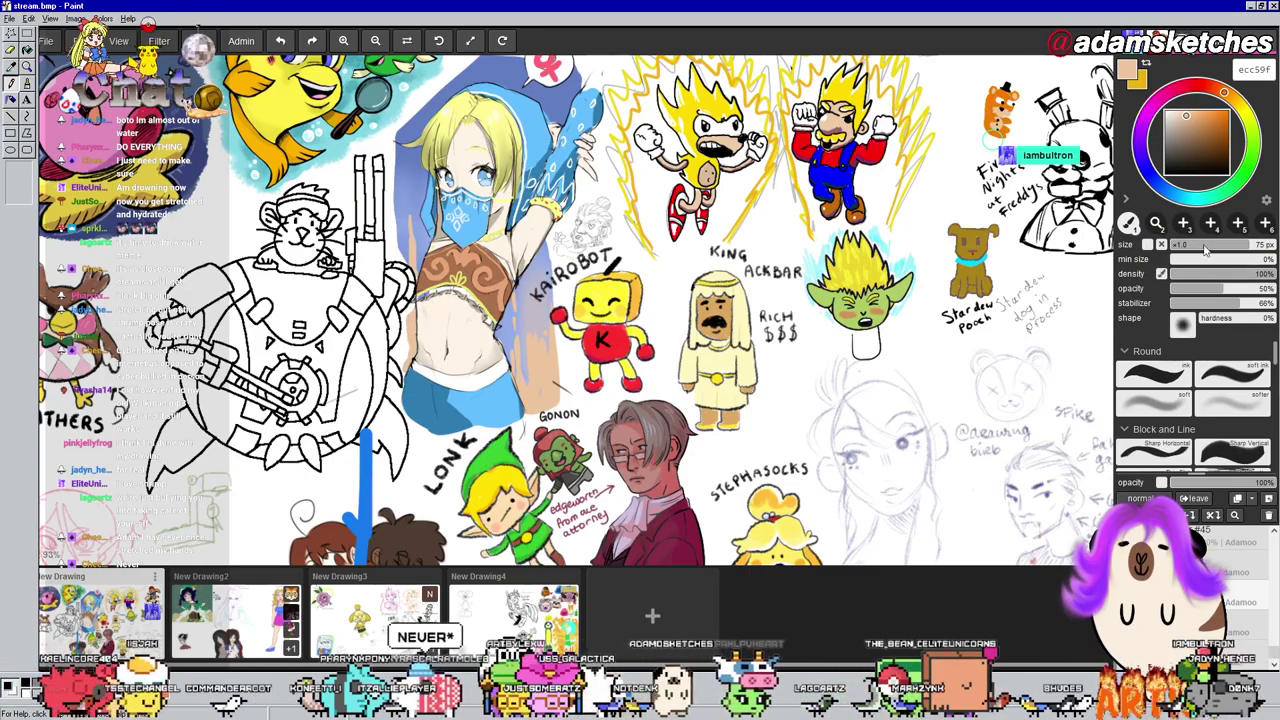
{"action": "left_click_drag", "start_coordinate": [1219, 245], "coordinate": [1203, 245]}
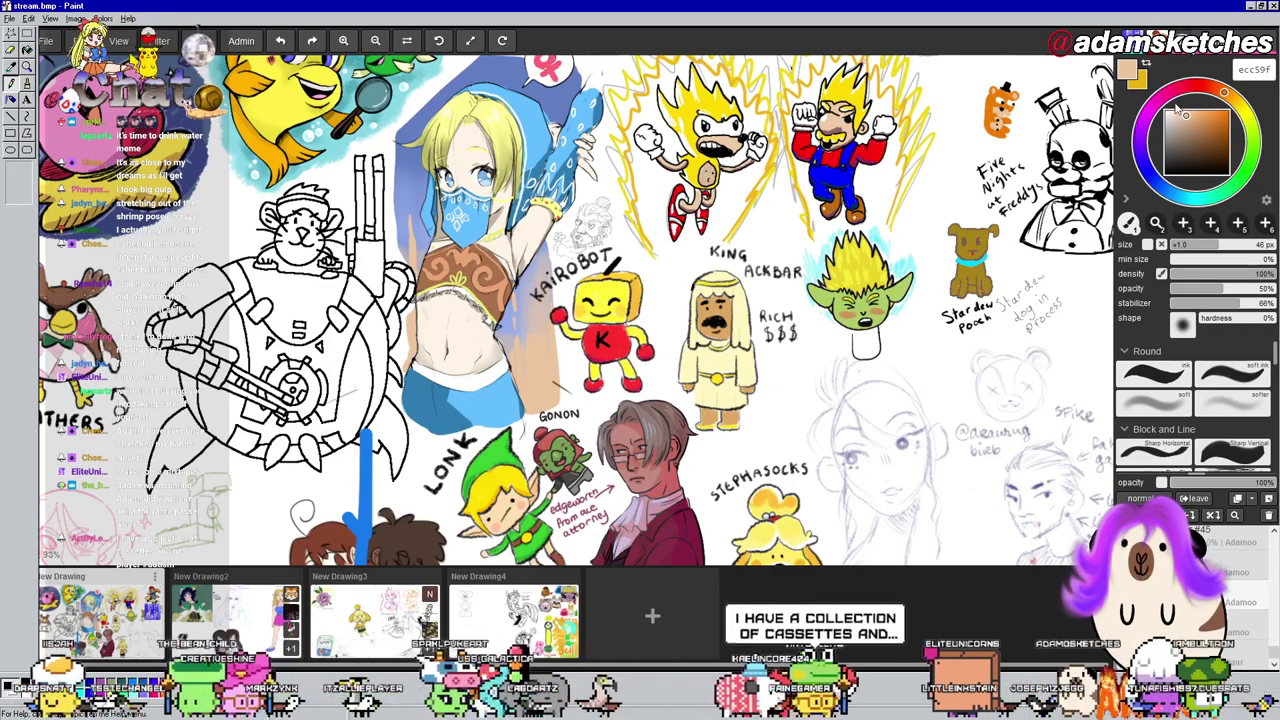
Paint cream fff5ec clouds on the backdrop behind the character with the ink brush at 46 px and the soft ink brush at 23 px
{"action": "left_click", "coordinate": [1175, 109]}
{"action": "left_click", "coordinate": [1170, 110]}
{"action": "left_click", "coordinate": [1160, 376]}
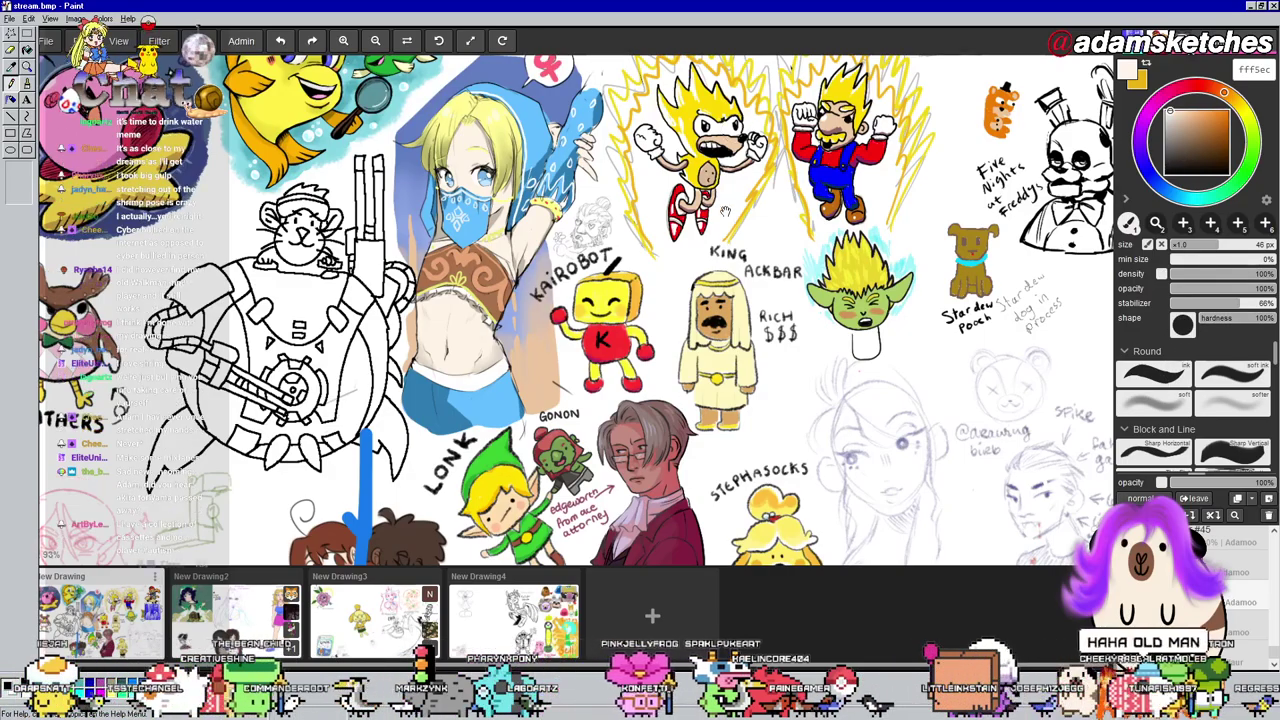
{"action": "left_click_drag", "start_coordinate": [726, 214], "coordinate": [760, 218]}
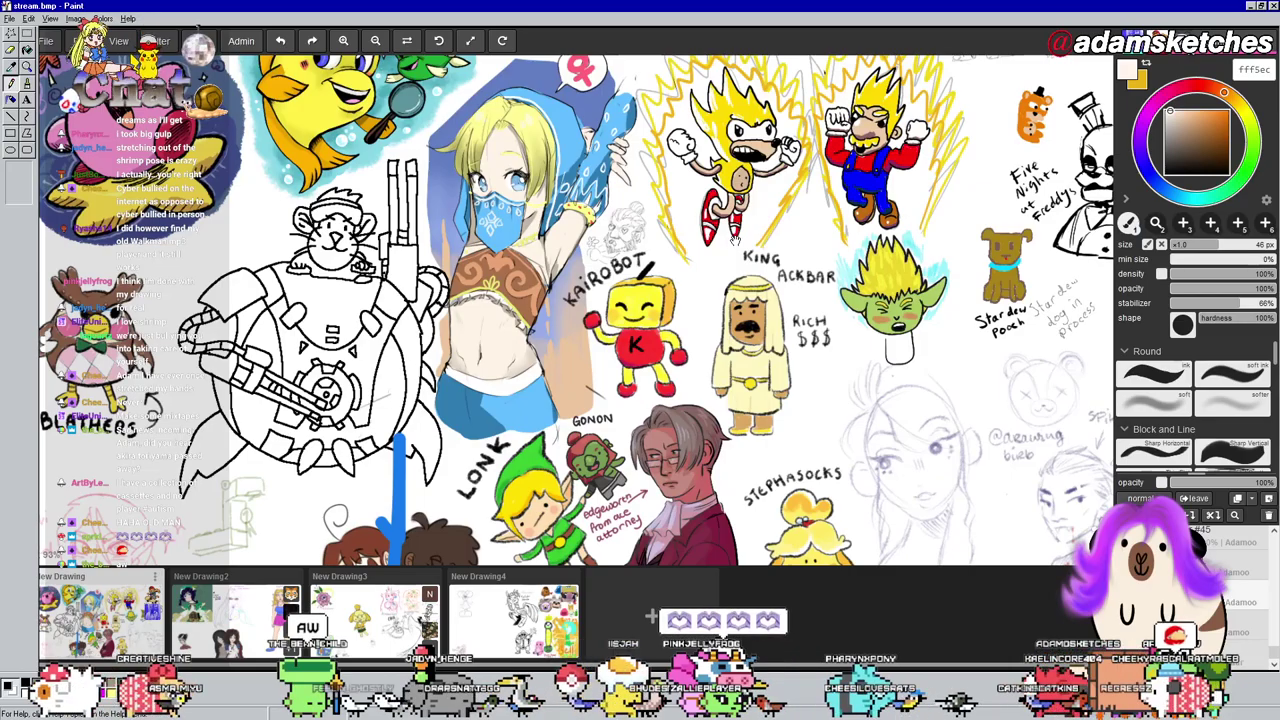
{"action": "left_click_drag", "start_coordinate": [623, 270], "coordinate": [625, 314]}
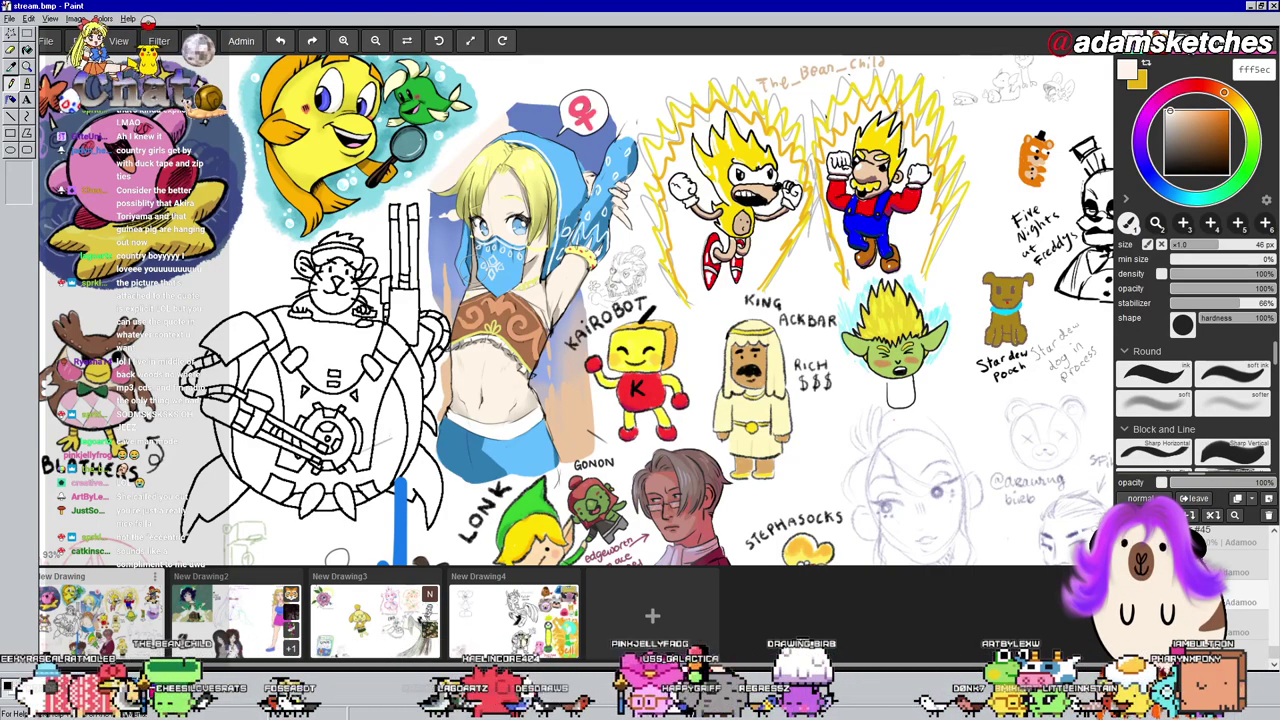
{"action": "left_click", "coordinate": [1232, 374]}
{"action": "left_click", "coordinate": [1191, 244]}
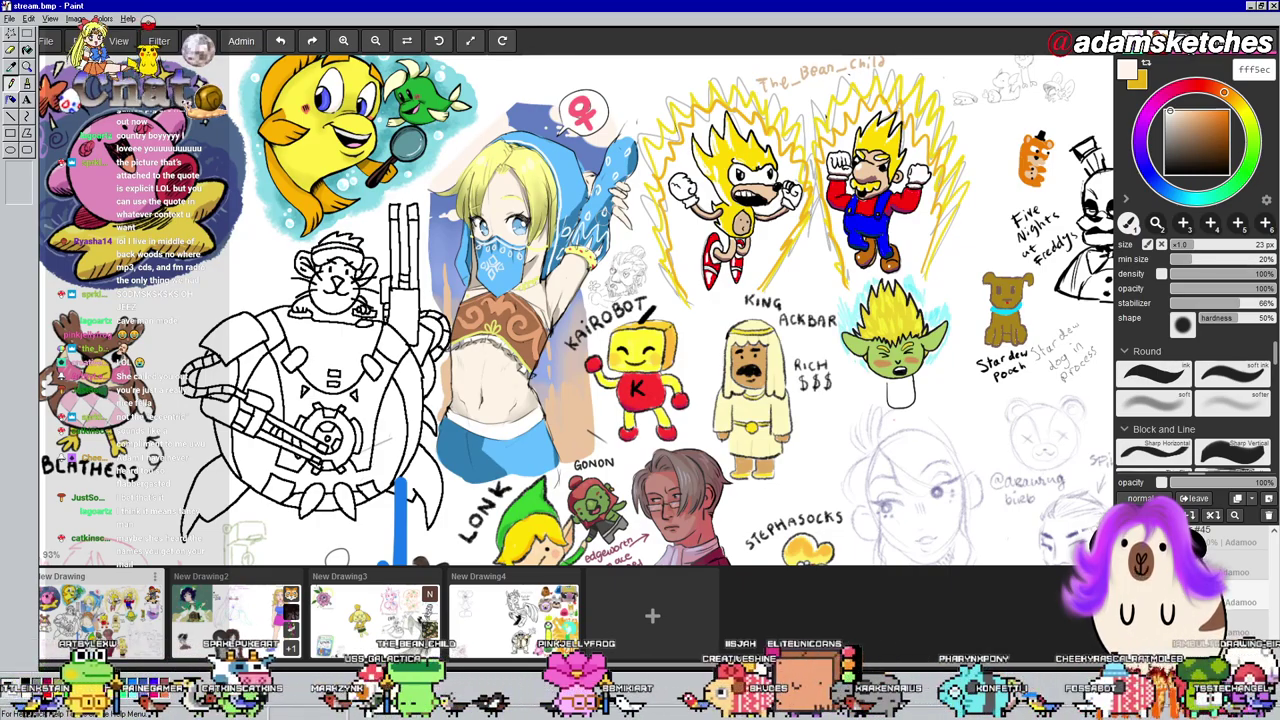
Paint a solid hot-pink ff00b0 shape on the blank canvas above the speech bubble and start adding details to it
{"action": "left_click_drag", "start_coordinate": [724, 386], "coordinate": [954, 76]}
{"action": "left_click_drag", "start_coordinate": [757, 273], "coordinate": [387, 573]}
{"action": "left_click_drag", "start_coordinate": [689, 58], "coordinate": [728, 169]}
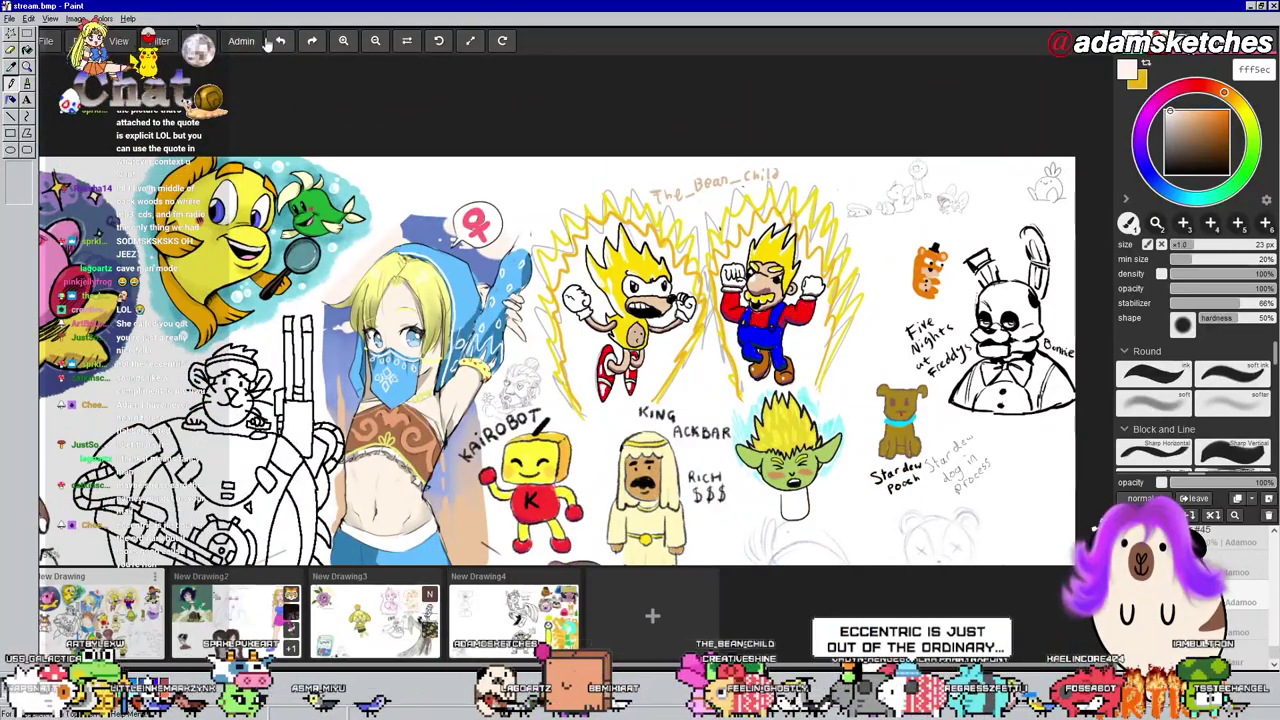
{"action": "scroll", "coordinate": [500, 163], "scroll_direction": "up", "scroll_amount": 5}
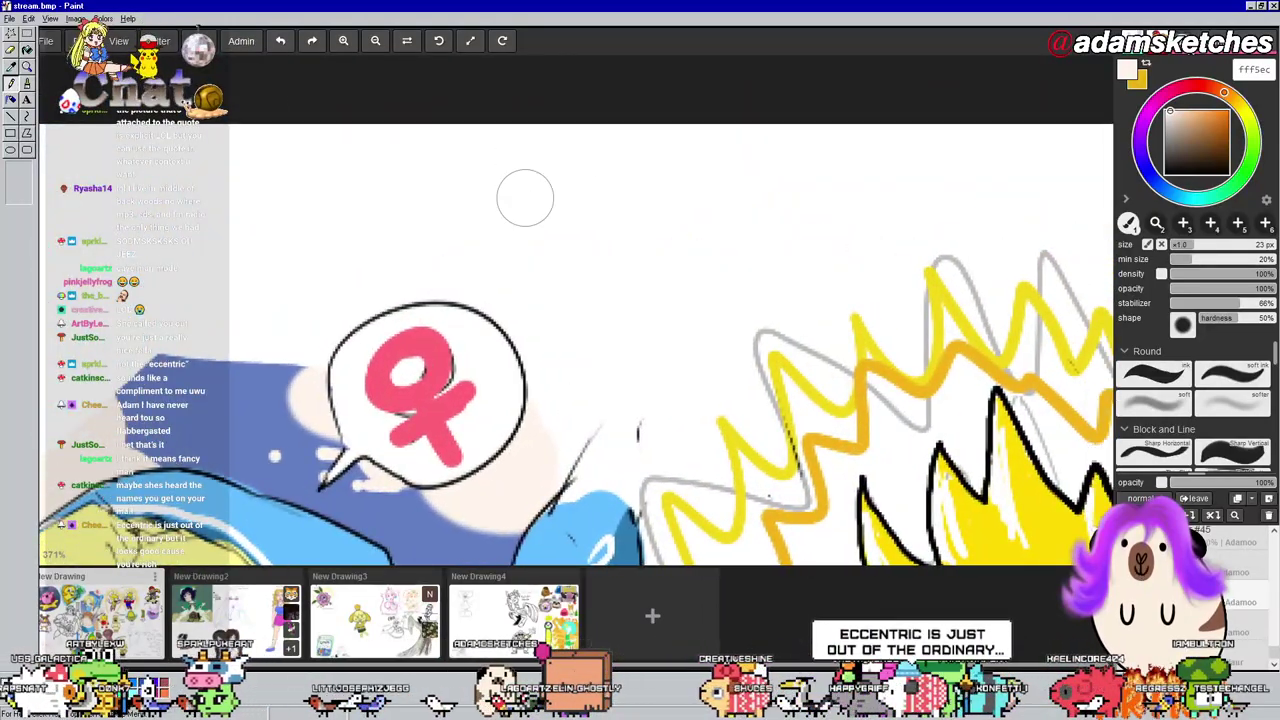
{"action": "left_click", "coordinate": [1160, 100]}
{"action": "left_click_drag", "start_coordinate": [1204, 128], "coordinate": [1238, 107]}
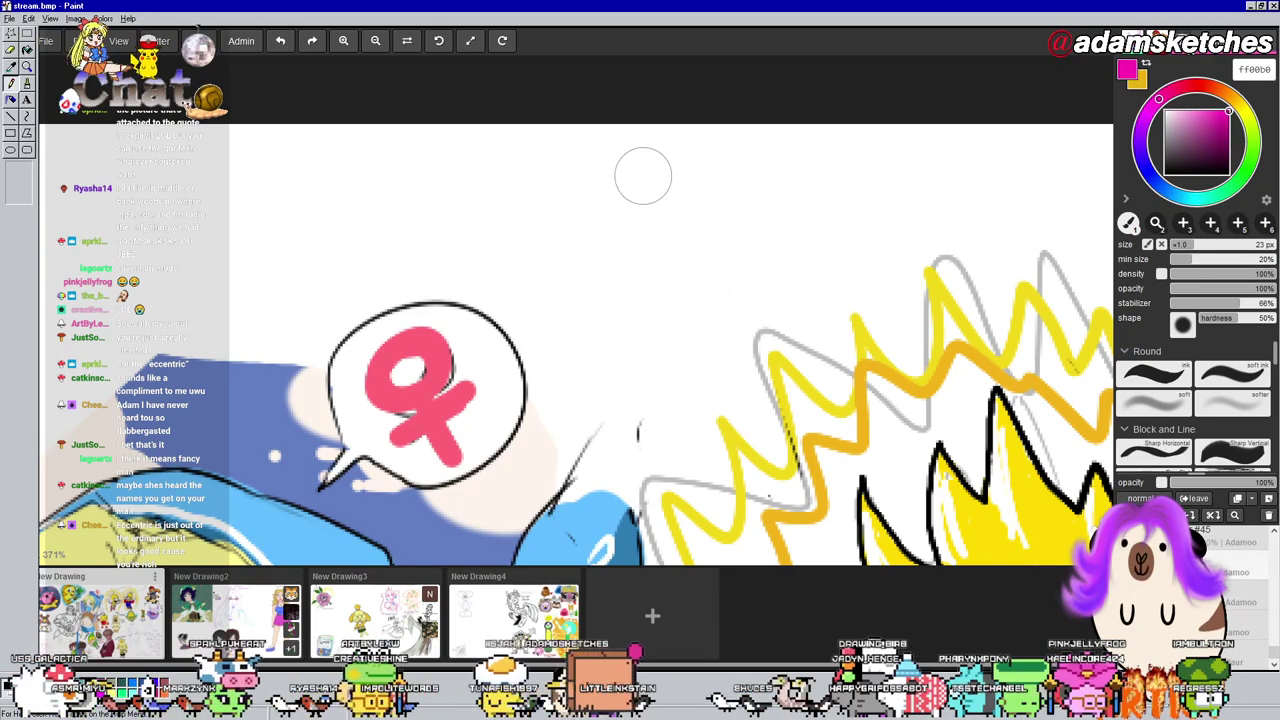
{"action": "mouse_move", "coordinate": [643, 175]}
{"action": "left_mouse_down"}
{"action": "mouse_move", "coordinate": [563, 233]}
{"action": "mouse_move", "coordinate": [604, 318]}
{"action": "mouse_move", "coordinate": [750, 215]}
{"action": "mouse_move", "coordinate": [743, 167]}
{"action": "mouse_move", "coordinate": [657, 181]}
{"action": "mouse_move", "coordinate": [691, 173]}
{"action": "mouse_move", "coordinate": [703, 193]}
{"action": "mouse_move", "coordinate": [623, 270]}
{"action": "mouse_move", "coordinate": [650, 200]}
{"action": "mouse_move", "coordinate": [644, 172]}
{"action": "mouse_move", "coordinate": [712, 159]}
{"action": "mouse_move", "coordinate": [750, 226]}
{"action": "left_mouse_up"}
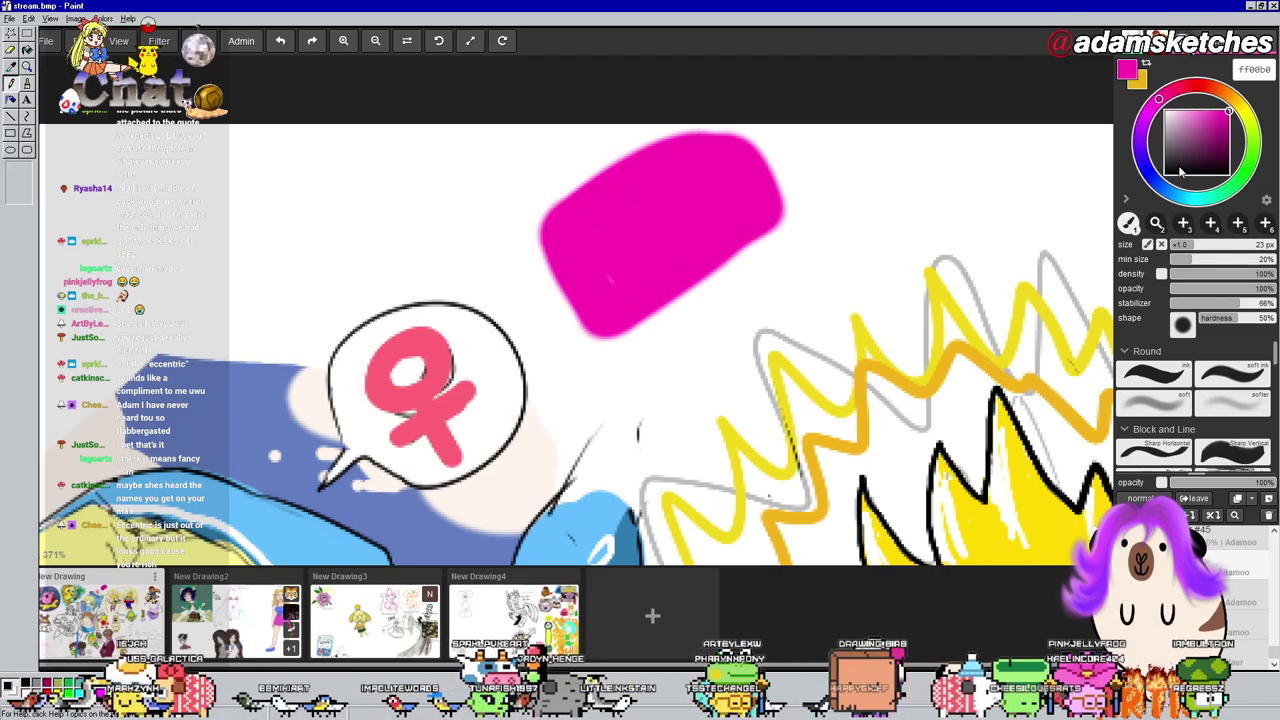
{"action": "mouse_move", "coordinate": [588, 240]}
{"action": "left_mouse_down"}
{"action": "mouse_move", "coordinate": [615, 273]}
{"action": "mouse_move", "coordinate": [612, 246]}
{"action": "mouse_move", "coordinate": [698, 199]}
{"action": "mouse_move", "coordinate": [598, 255]}
{"action": "left_mouse_up"}
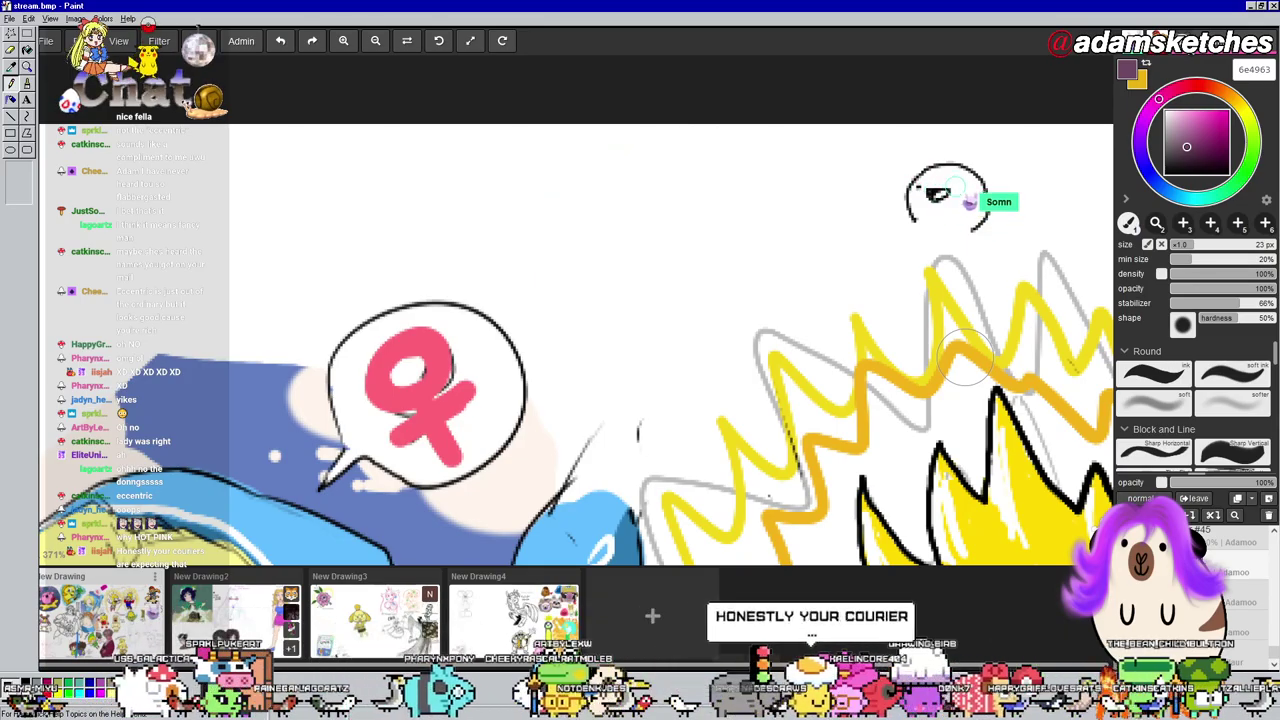
Examine the veiled character's backdrop and the other participants' drawings across the shared canvas
{"action": "left_click_drag", "start_coordinate": [538, 426], "coordinate": [769, 124]}
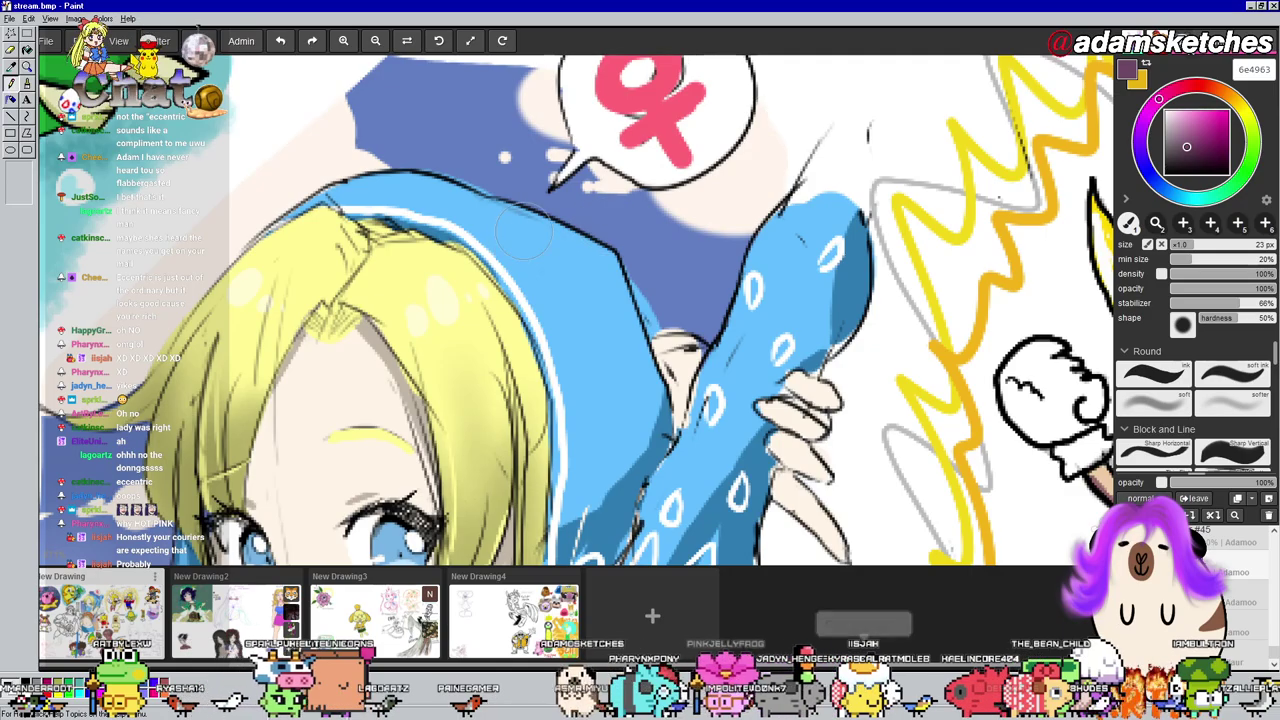
{"action": "scroll", "coordinate": [524, 231], "scroll_direction": "down", "scroll_amount": 6}
{"action": "left_click_drag", "start_coordinate": [472, 302], "coordinate": [530, 254]}
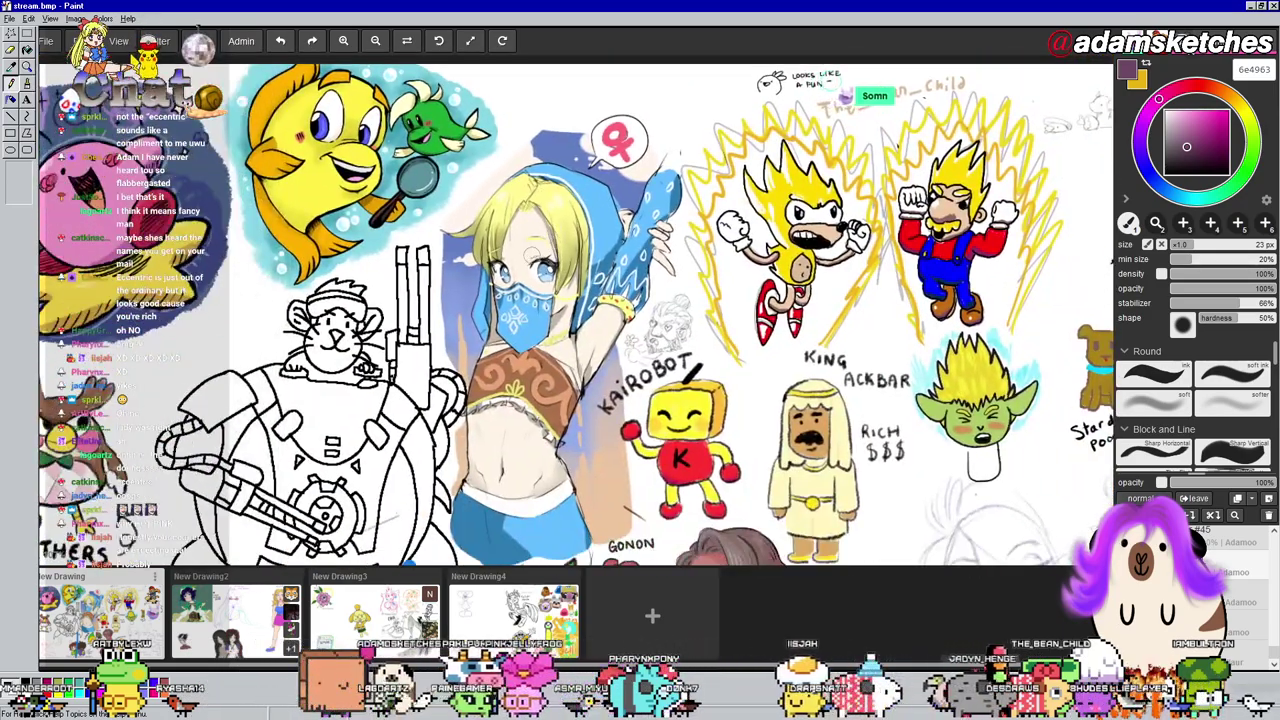
{"action": "scroll", "coordinate": [687, 214], "scroll_direction": "up", "scroll_amount": 5}
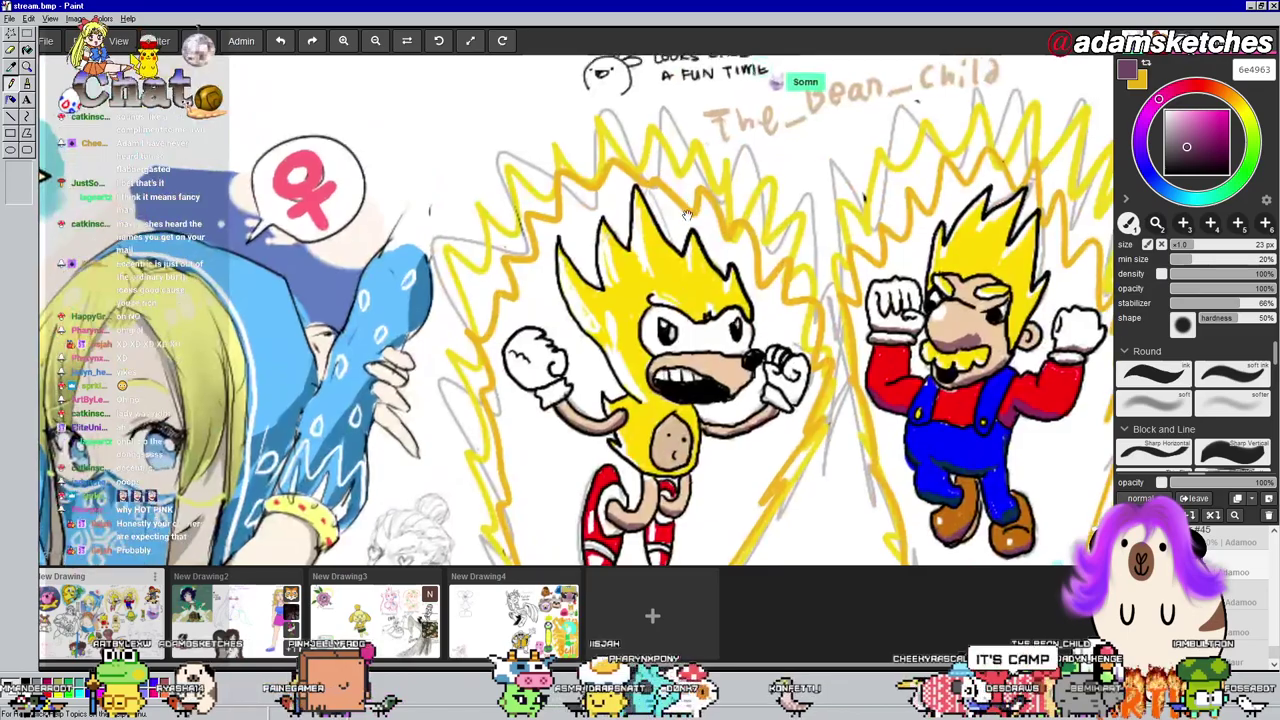
{"action": "scroll", "coordinate": [687, 214], "scroll_direction": "up", "scroll_amount": 2}
{"action": "scroll", "coordinate": [541, 178], "scroll_direction": "up", "scroll_amount": 2}
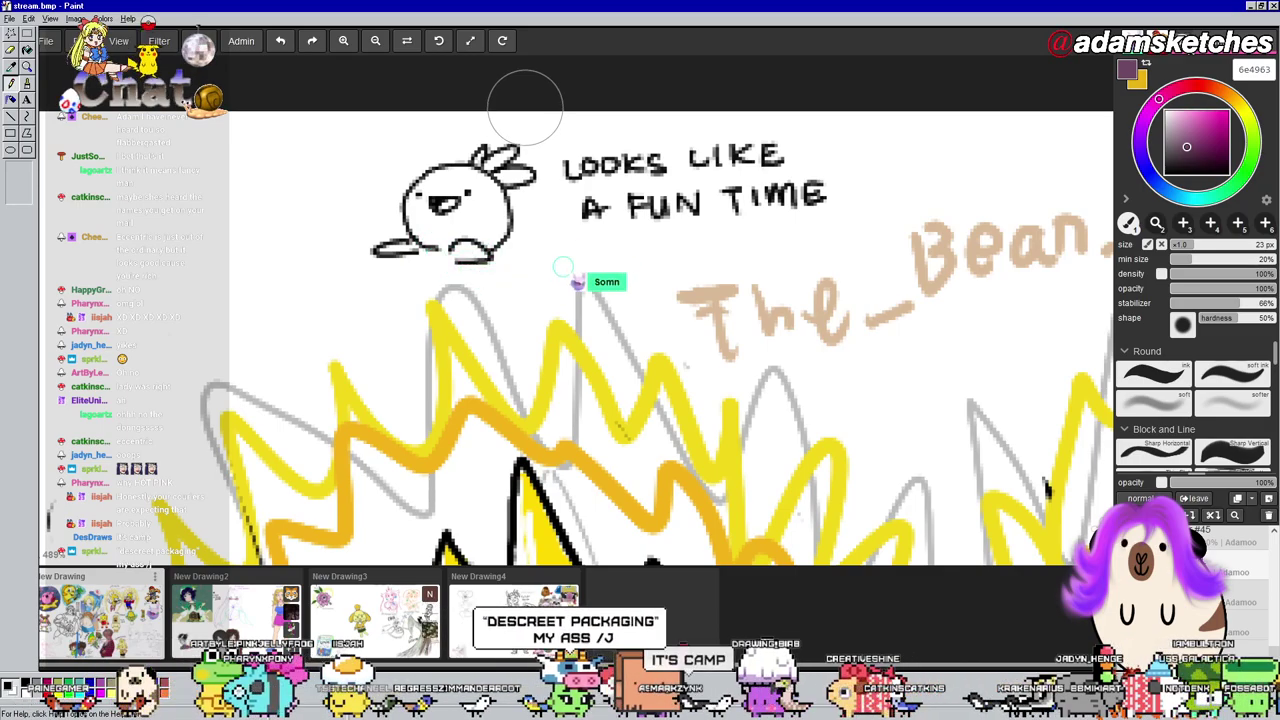
{"action": "scroll", "coordinate": [525, 100], "scroll_direction": "down", "scroll_amount": 2}
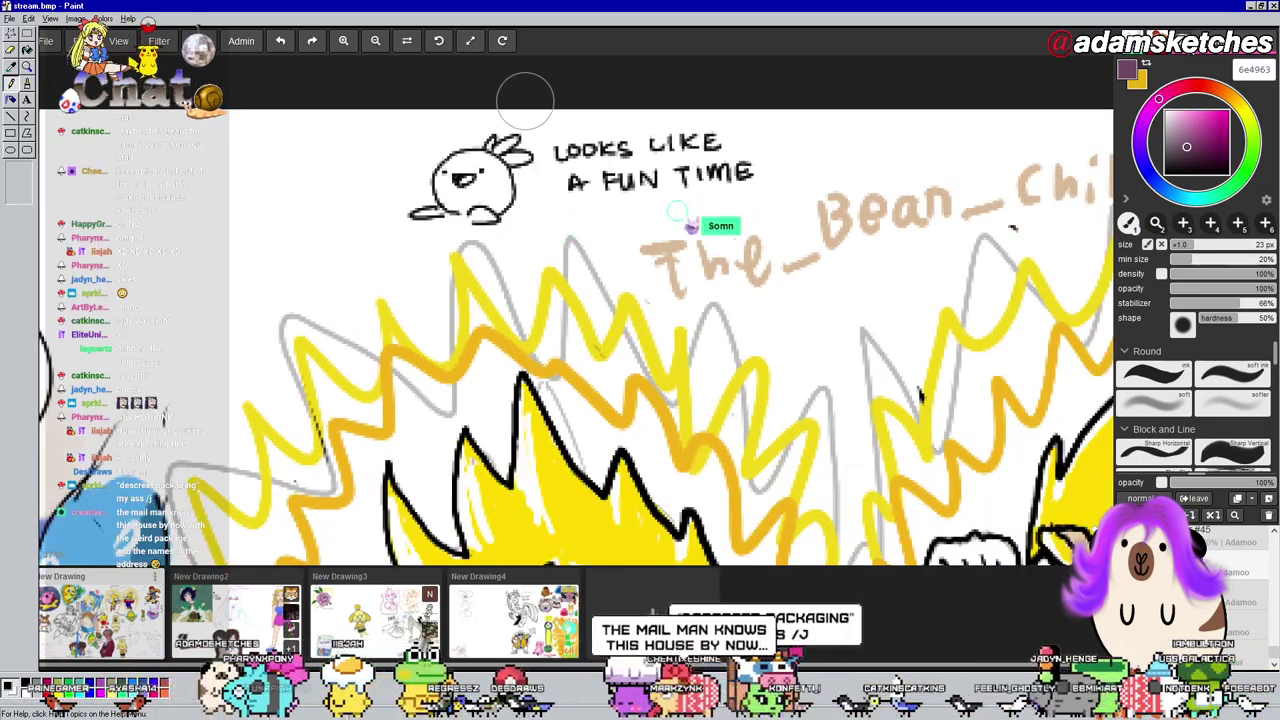
{"action": "scroll", "coordinate": [527, 128], "scroll_direction": "up", "scroll_amount": 3}
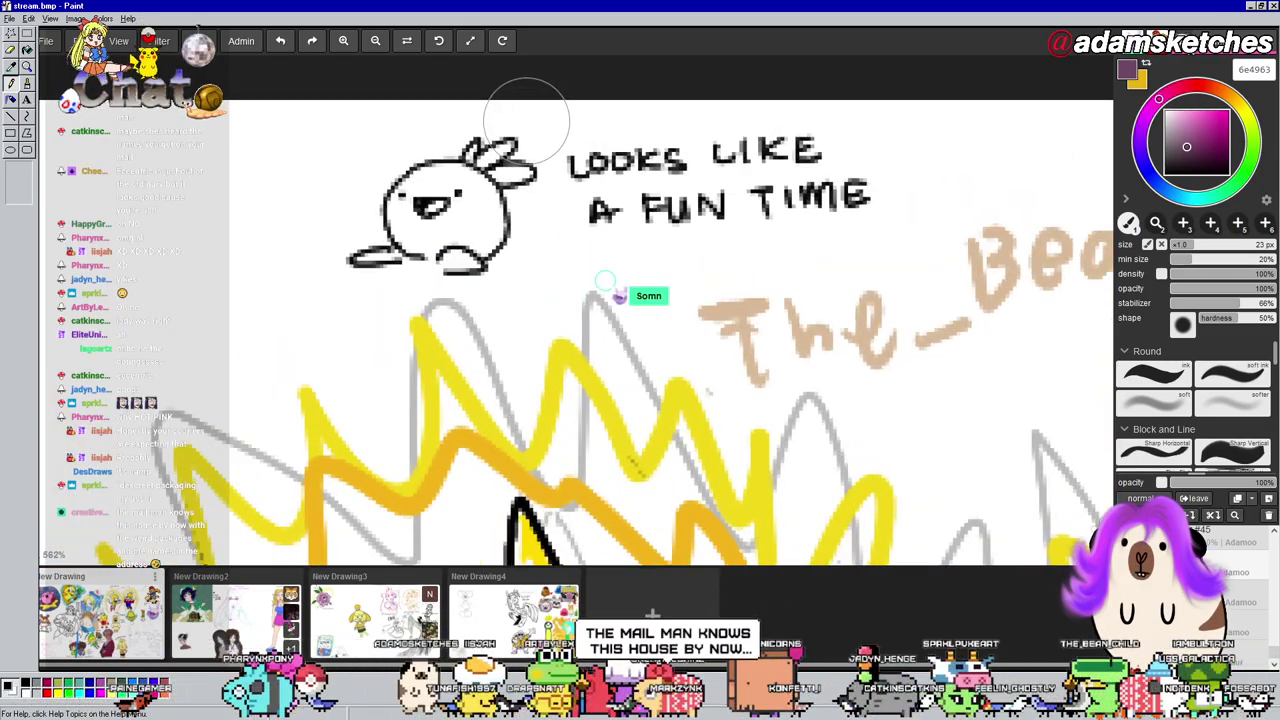
{"action": "scroll", "coordinate": [522, 118], "scroll_direction": "up", "scroll_amount": 1}
{"action": "scroll", "coordinate": [510, 120], "scroll_direction": "down", "scroll_amount": 3}
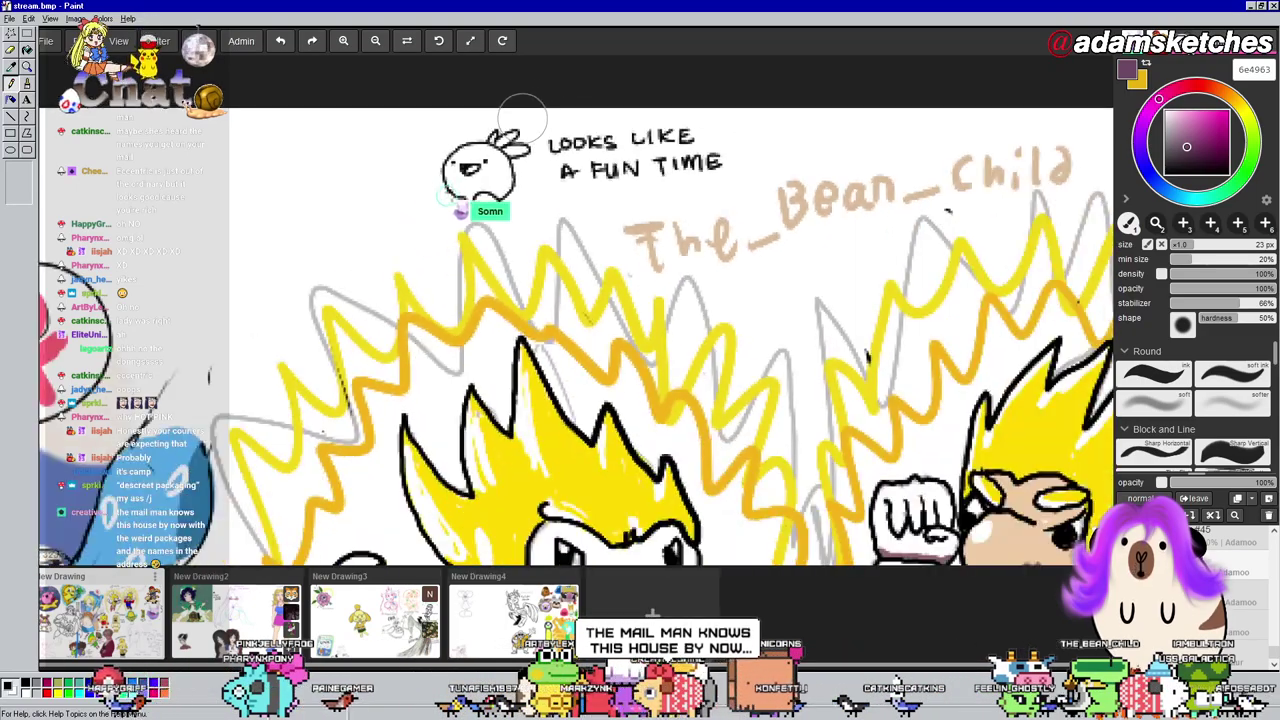
{"action": "scroll", "coordinate": [500, 186], "scroll_direction": "left", "scroll_amount": 2}
{"action": "scroll", "coordinate": [540, 188], "scroll_direction": "left", "scroll_amount": 1}
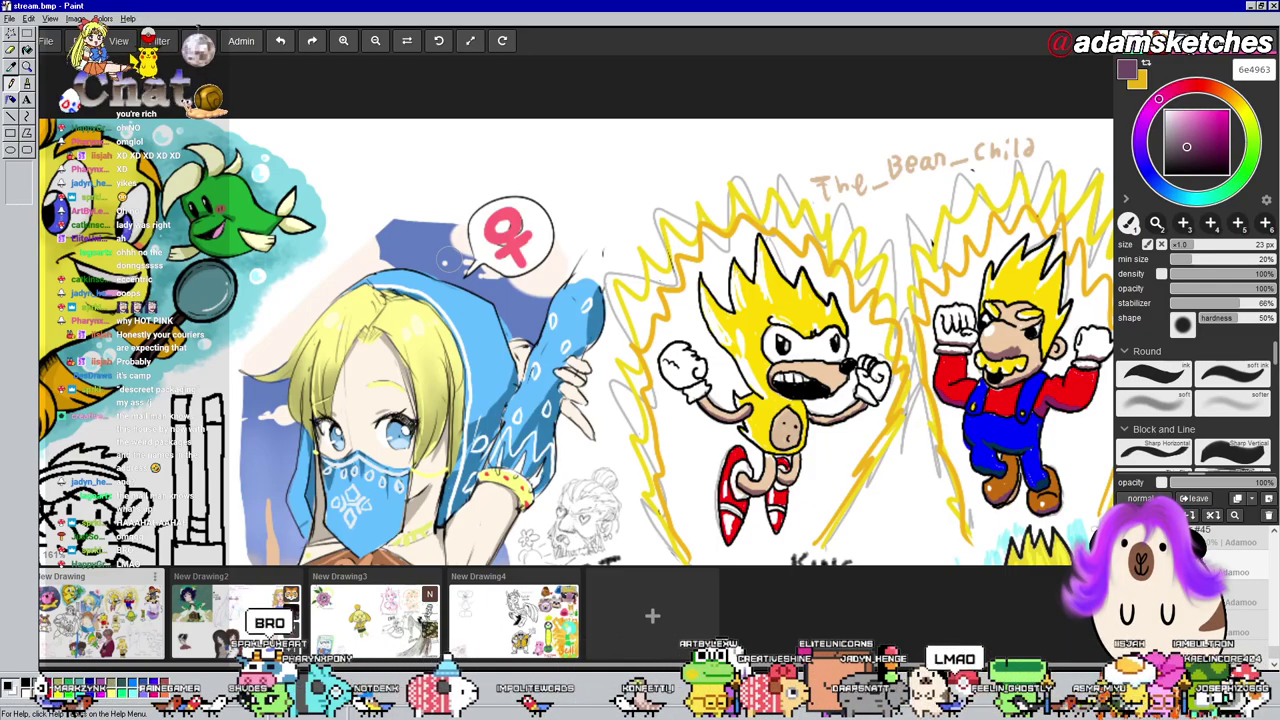
{"action": "scroll", "coordinate": [446, 258], "scroll_direction": "down", "scroll_amount": 5}
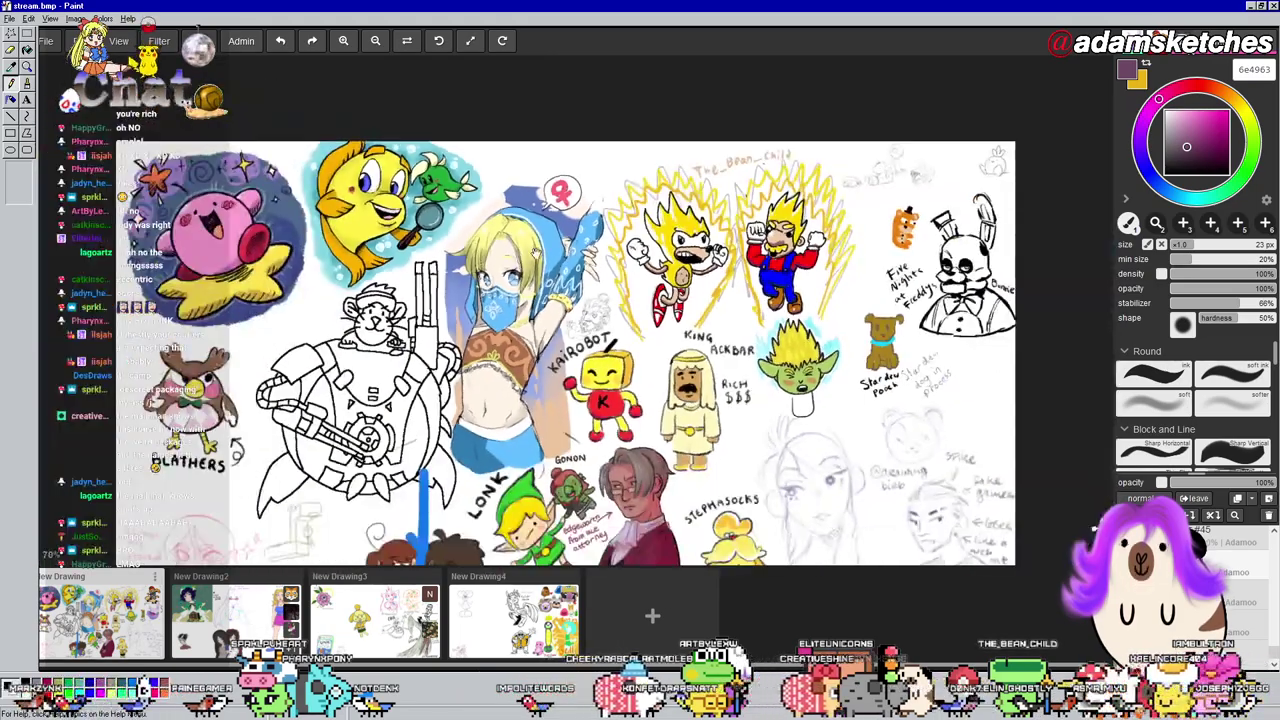
{"action": "scroll", "coordinate": [510, 350], "scroll_direction": "up", "scroll_amount": 2}
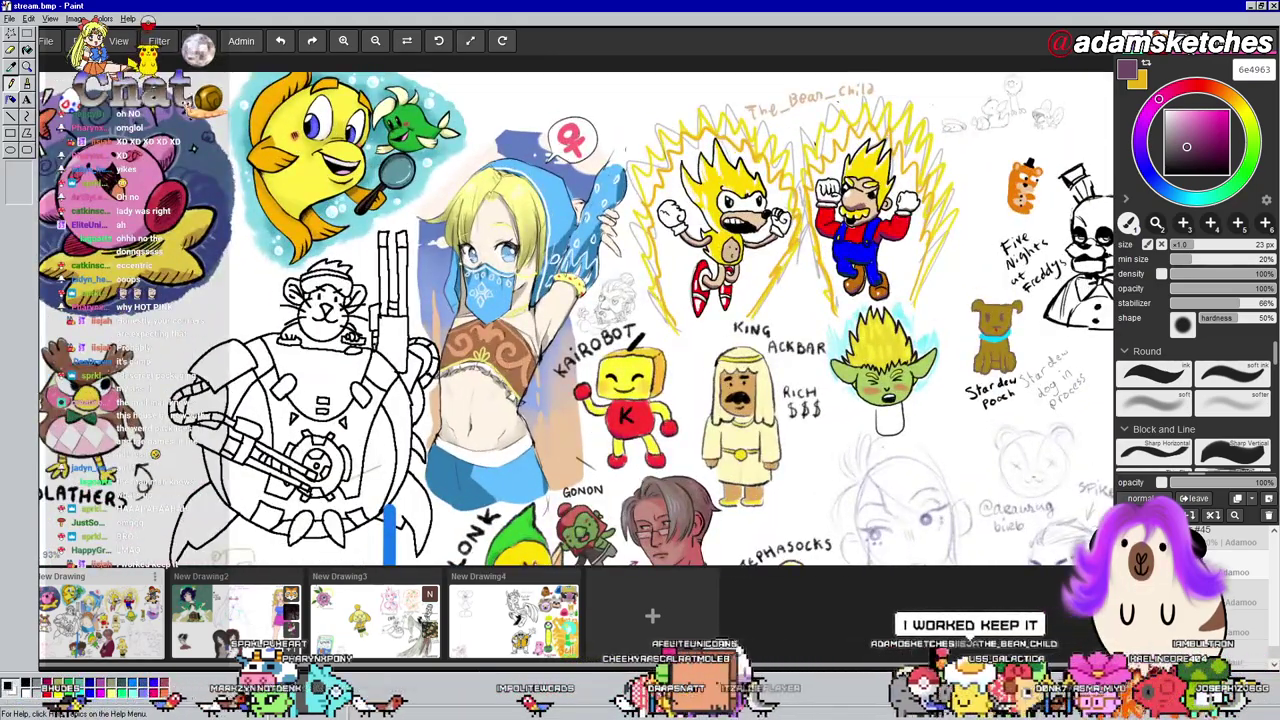
{"action": "scroll", "coordinate": [497, 540], "scroll_direction": "up", "scroll_amount": 3}
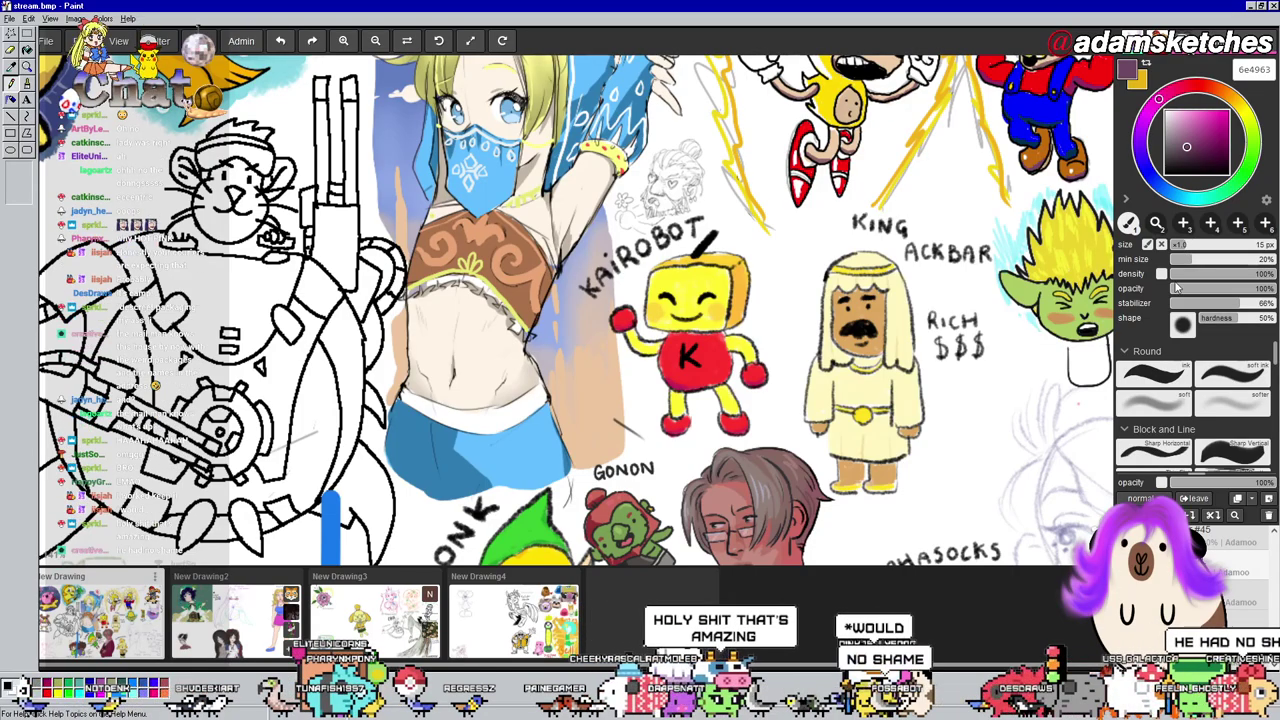
Set up the ink brush at 11 px in white ffffff for the veiled character
{"action": "left_click", "coordinate": [1154, 374]}
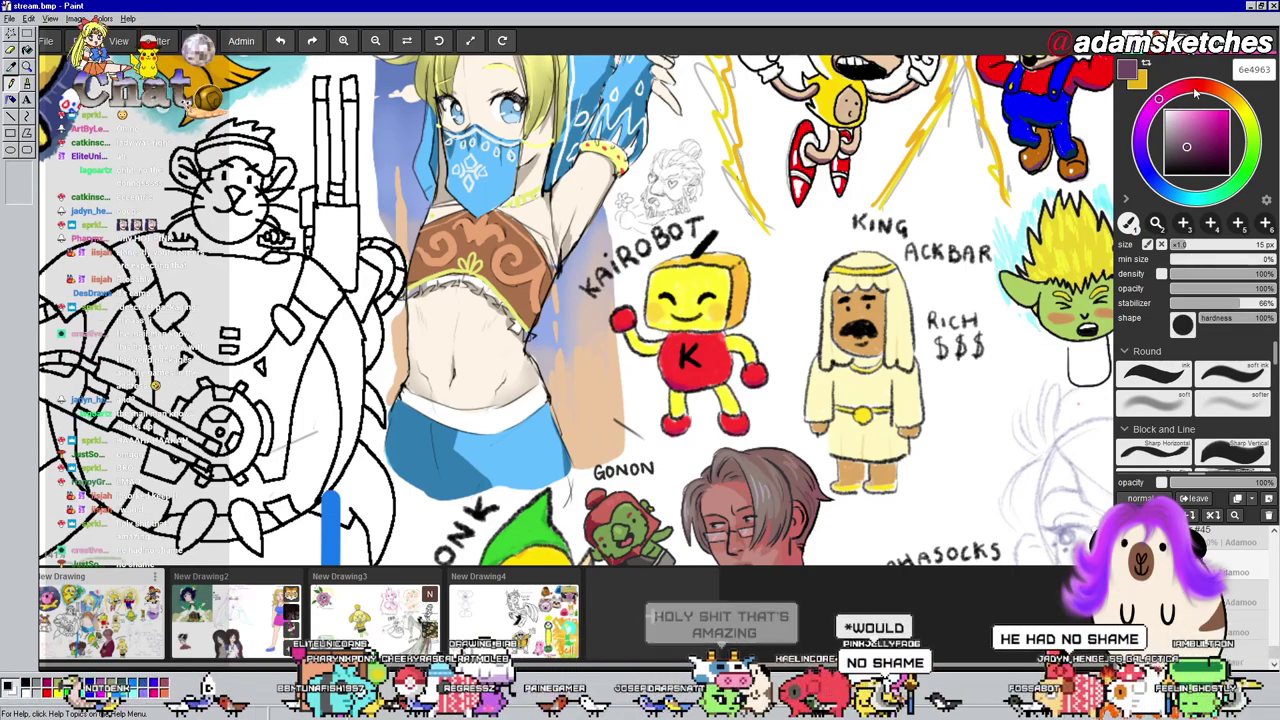
{"action": "left_click", "coordinate": [1166, 111]}
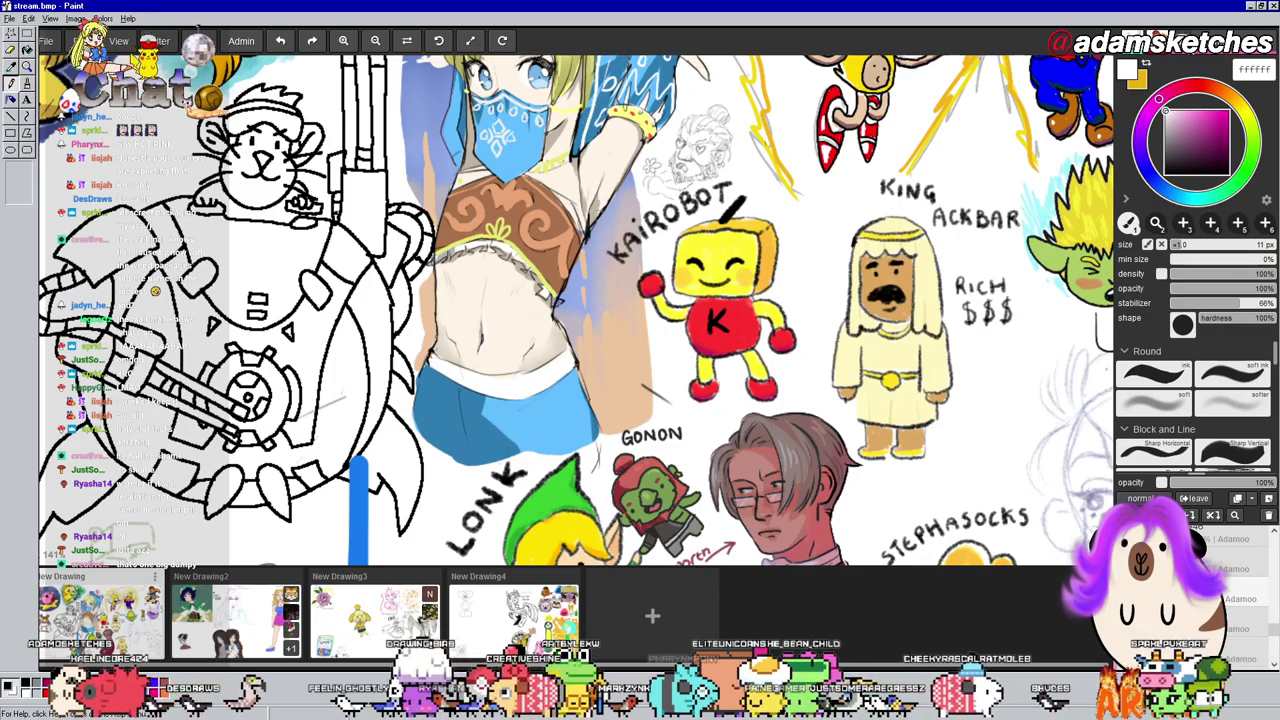
{"action": "scroll", "coordinate": [576, 300], "scroll_direction": "up", "scroll_amount": 3}
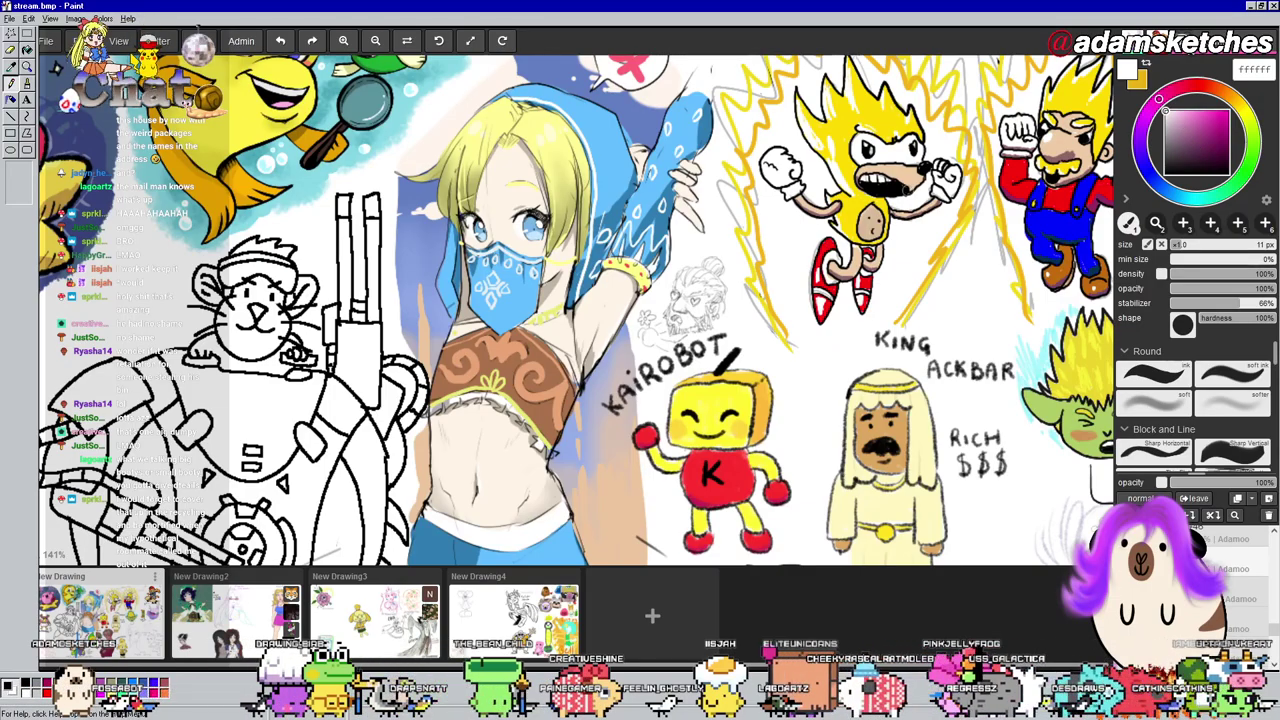
{"action": "scroll", "coordinate": [555, 195], "scroll_direction": "up", "scroll_amount": 2}
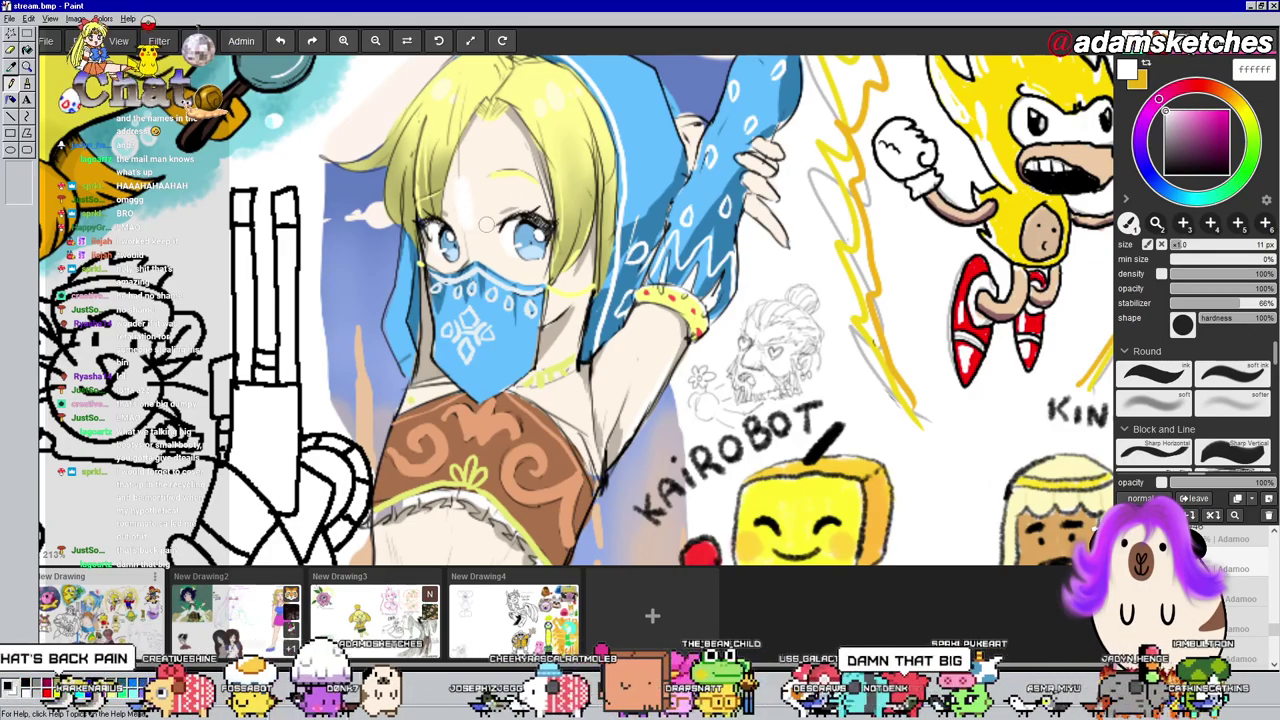
Switch to the eraser and set it to 16 px with 100% opacity and 100% hardness
{"action": "key", "text": "e"}
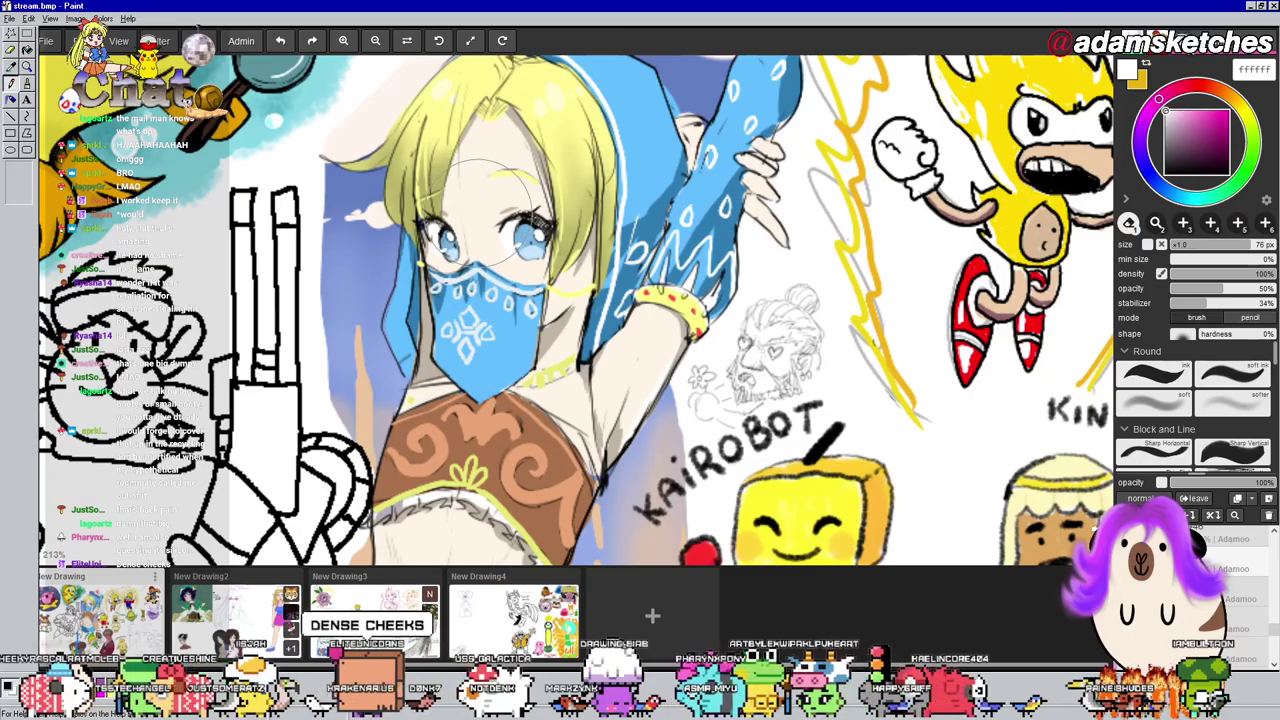
{"action": "left_click", "coordinate": [1186, 244]}
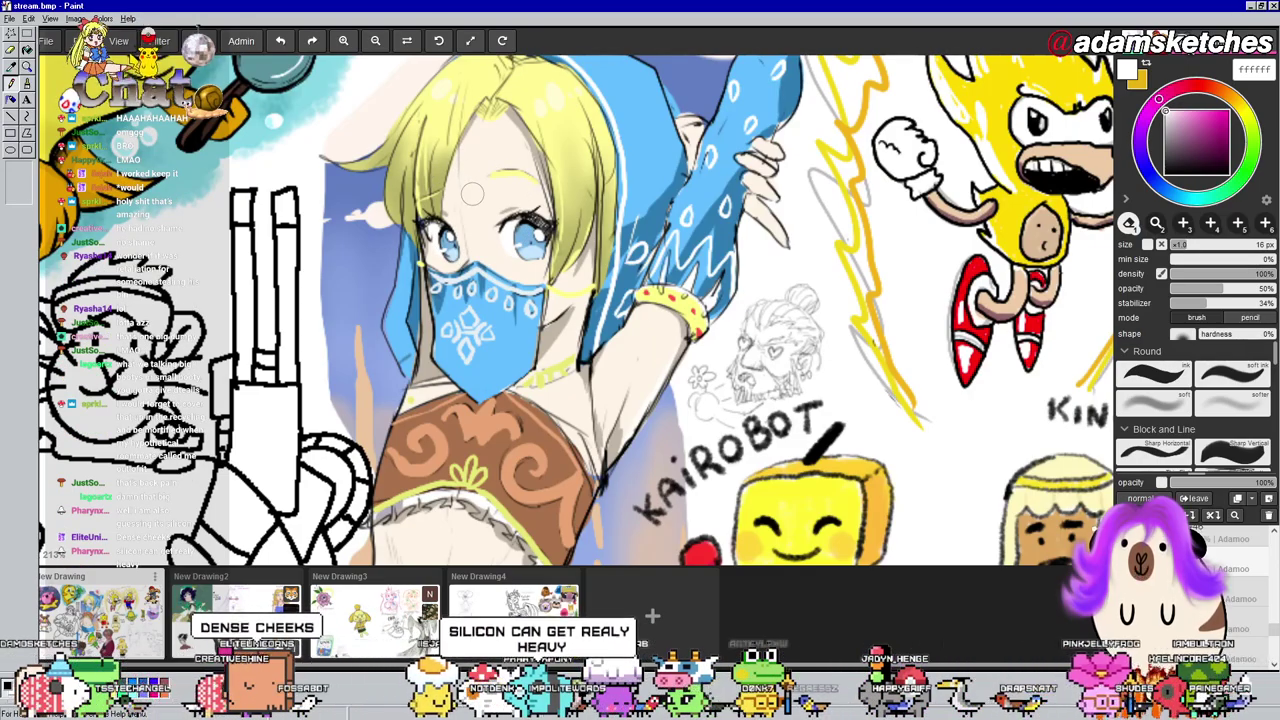
{"action": "left_click", "coordinate": [1184, 370]}
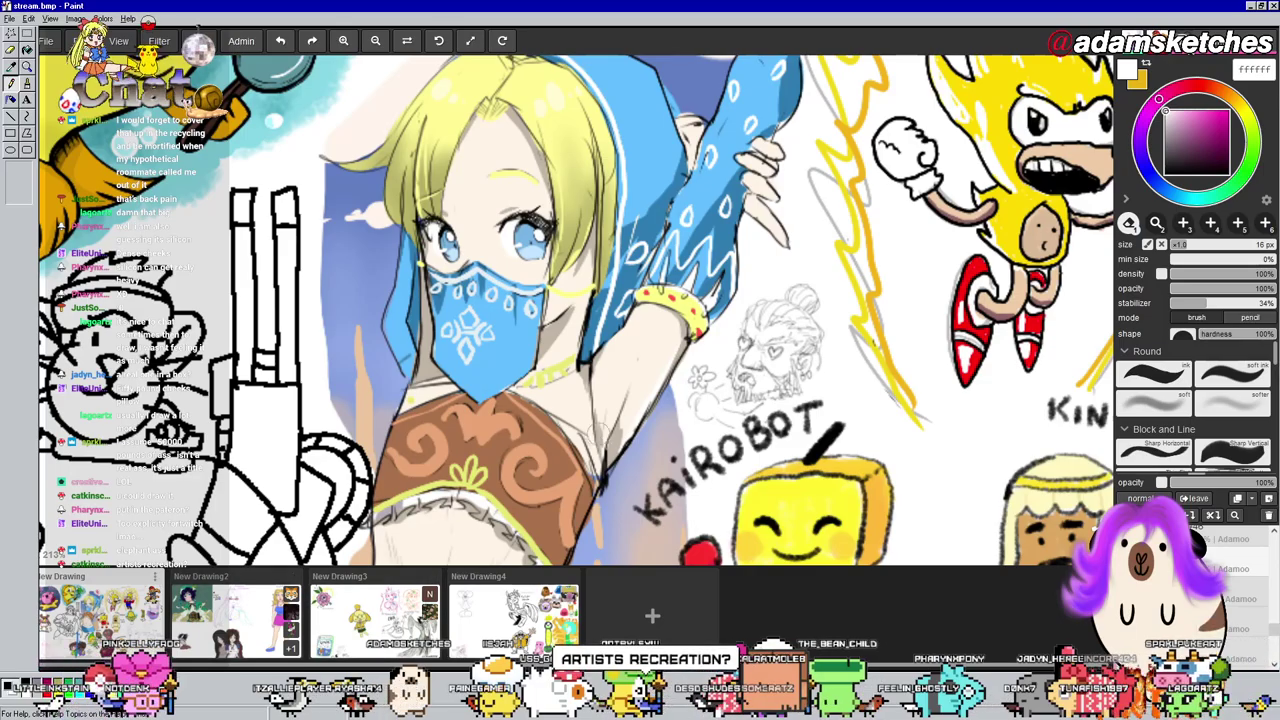
Sketch a slanted tabletop in black 000000 with the ink brush at 3 px on the blank canvas beside the speech bubble
{"action": "scroll", "coordinate": [705, 181], "scroll_direction": "down", "scroll_amount": 4}
{"action": "scroll", "coordinate": [705, 181], "scroll_direction": "up", "scroll_amount": 5}
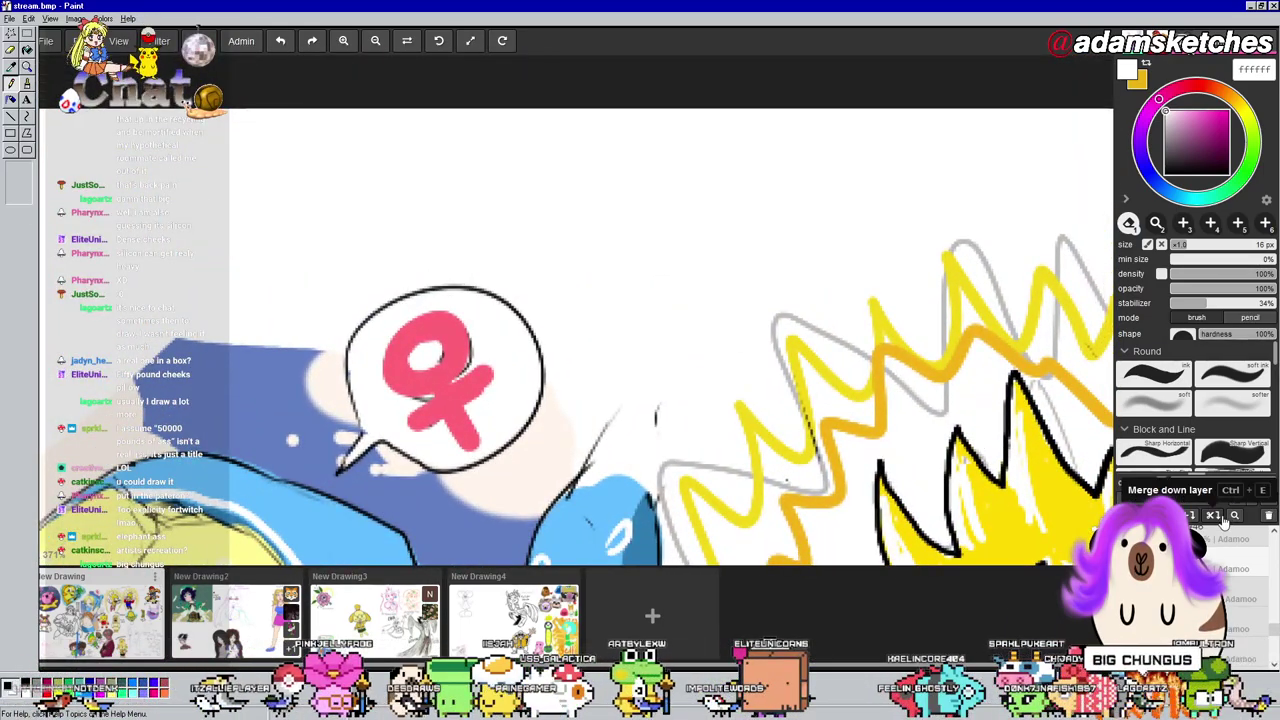
{"action": "key", "text": "b"}
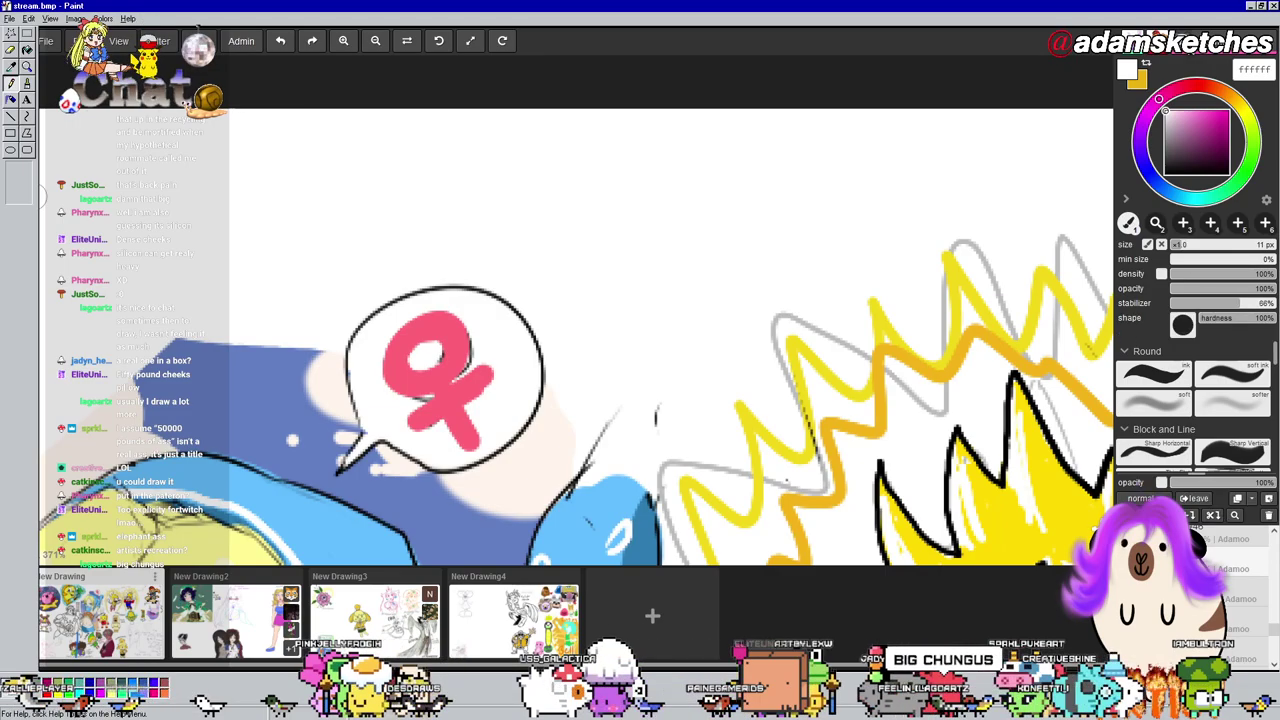
{"action": "left_click", "coordinate": [1175, 250]}
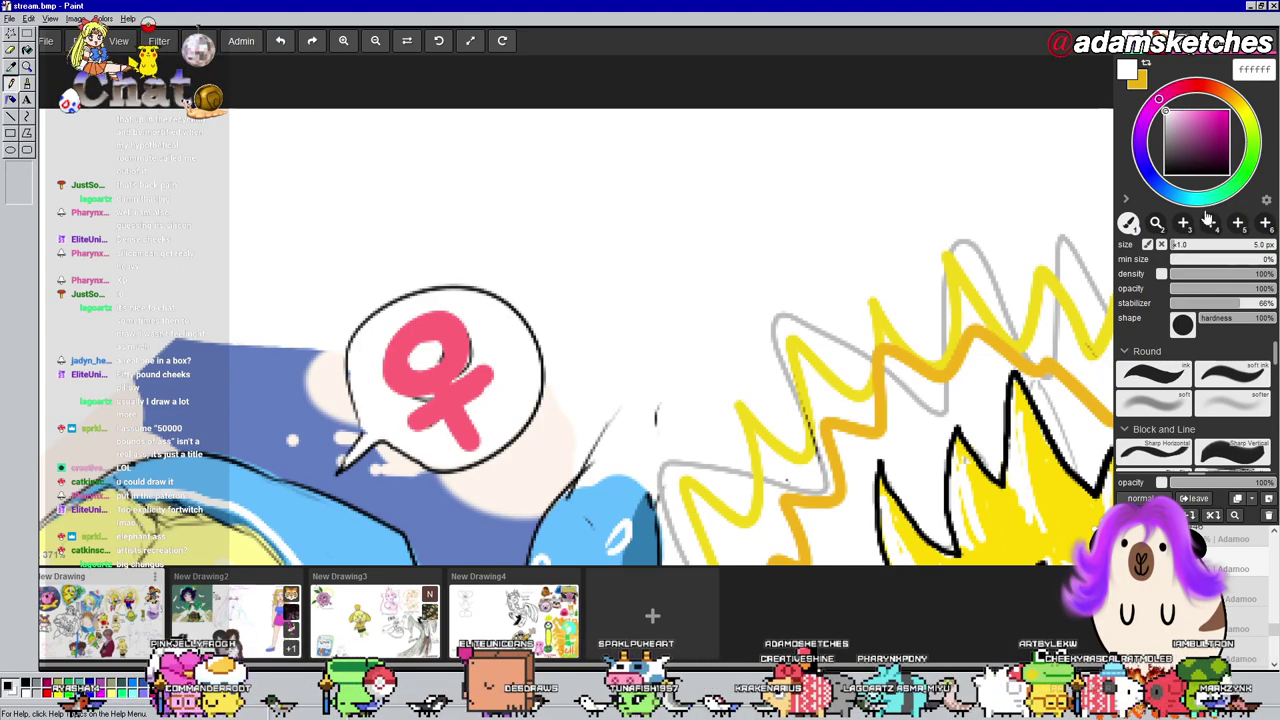
{"action": "left_click", "coordinate": [1182, 155]}
{"action": "left_click", "coordinate": [1165, 174]}
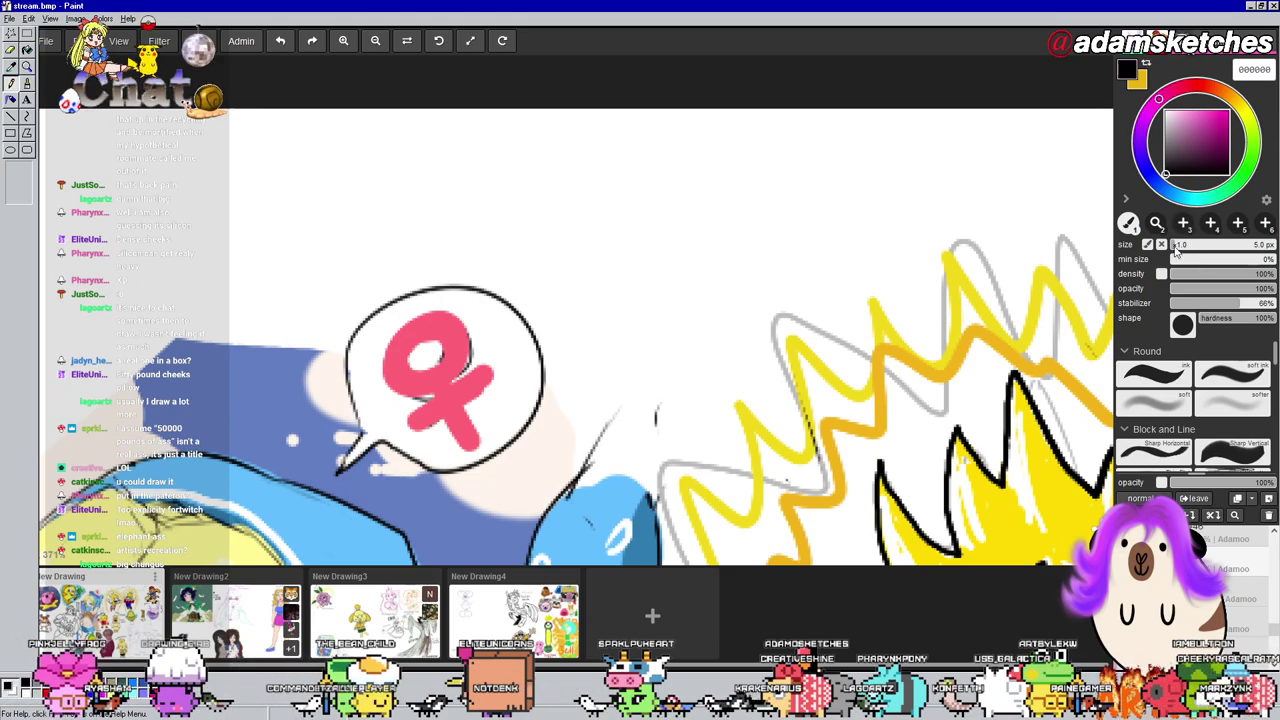
{"action": "left_click_drag", "start_coordinate": [632, 246], "coordinate": [795, 197]}
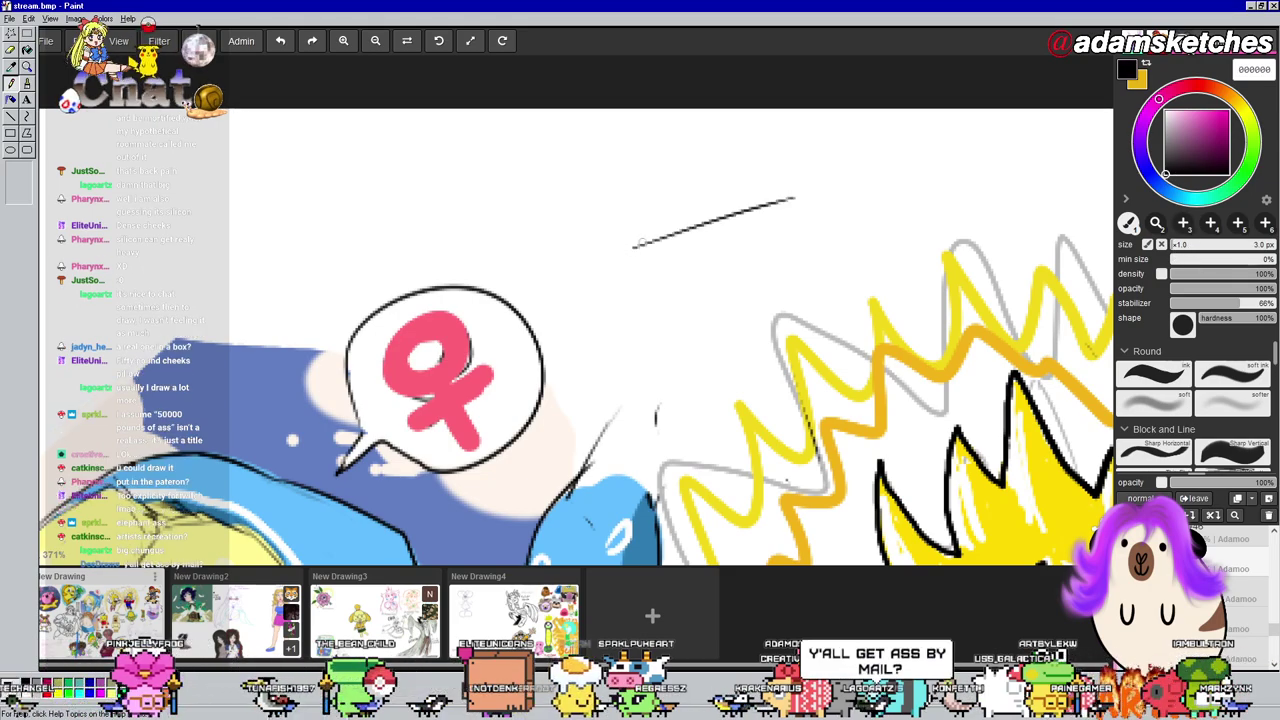
{"action": "left_click_drag", "start_coordinate": [518, 230], "coordinate": [620, 245]}
{"action": "left_click_drag", "start_coordinate": [465, 218], "coordinate": [662, 160]}
{"action": "left_click_drag", "start_coordinate": [765, 161], "coordinate": [791, 166]}
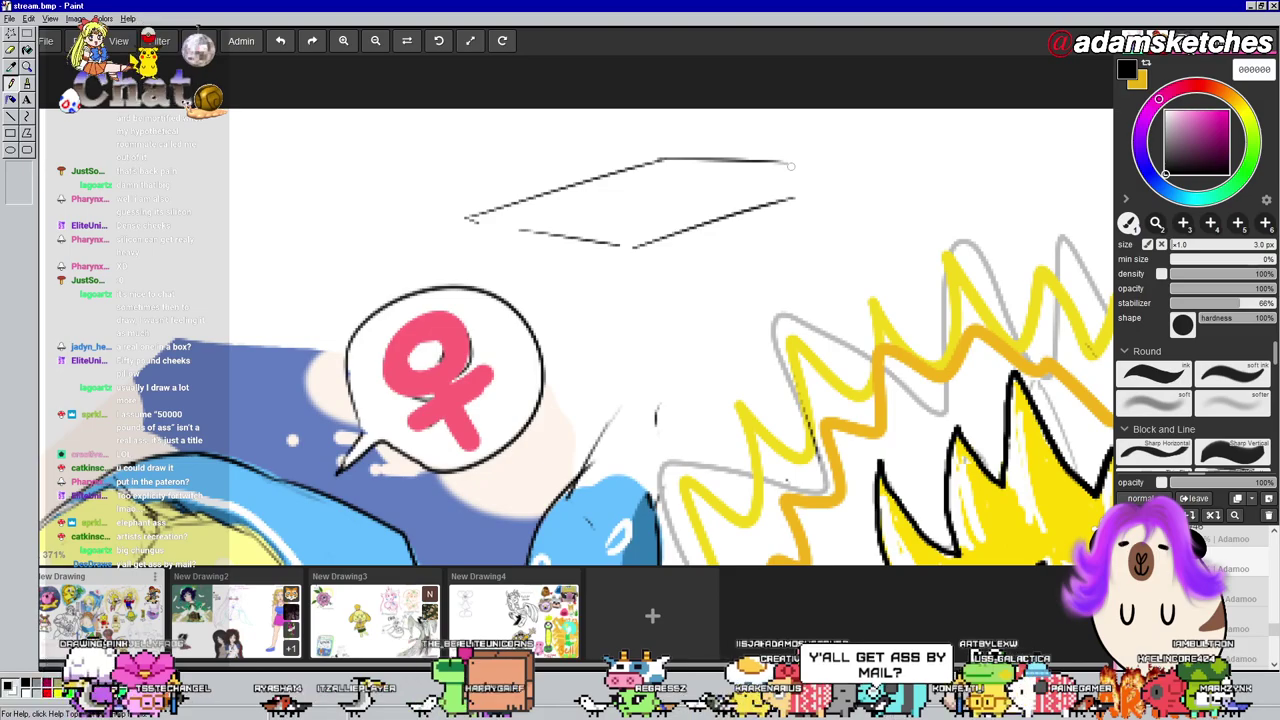
Add black legs to the corners of the sketched table
{"action": "mouse_move", "coordinate": [621, 249]}
{"action": "left_mouse_down"}
{"action": "mouse_move", "coordinate": [625, 344]}
{"action": "mouse_move", "coordinate": [640, 352]}
{"action": "left_mouse_up"}
{"action": "left_click_drag", "start_coordinate": [468, 220], "coordinate": [470, 278]}
{"action": "mouse_move", "coordinate": [822, 175]}
{"action": "left_mouse_down"}
{"action": "mouse_move", "coordinate": [817, 295]}
{"action": "mouse_move", "coordinate": [827, 270]}
{"action": "left_mouse_up"}
Sketch a small box with scalloped upper edges at the far end of the table
{"action": "left_click_drag", "start_coordinate": [712, 179], "coordinate": [712, 188]}
{"action": "left_click_drag", "start_coordinate": [713, 142], "coordinate": [788, 142]}
{"action": "left_click_drag", "start_coordinate": [789, 144], "coordinate": [789, 165]}
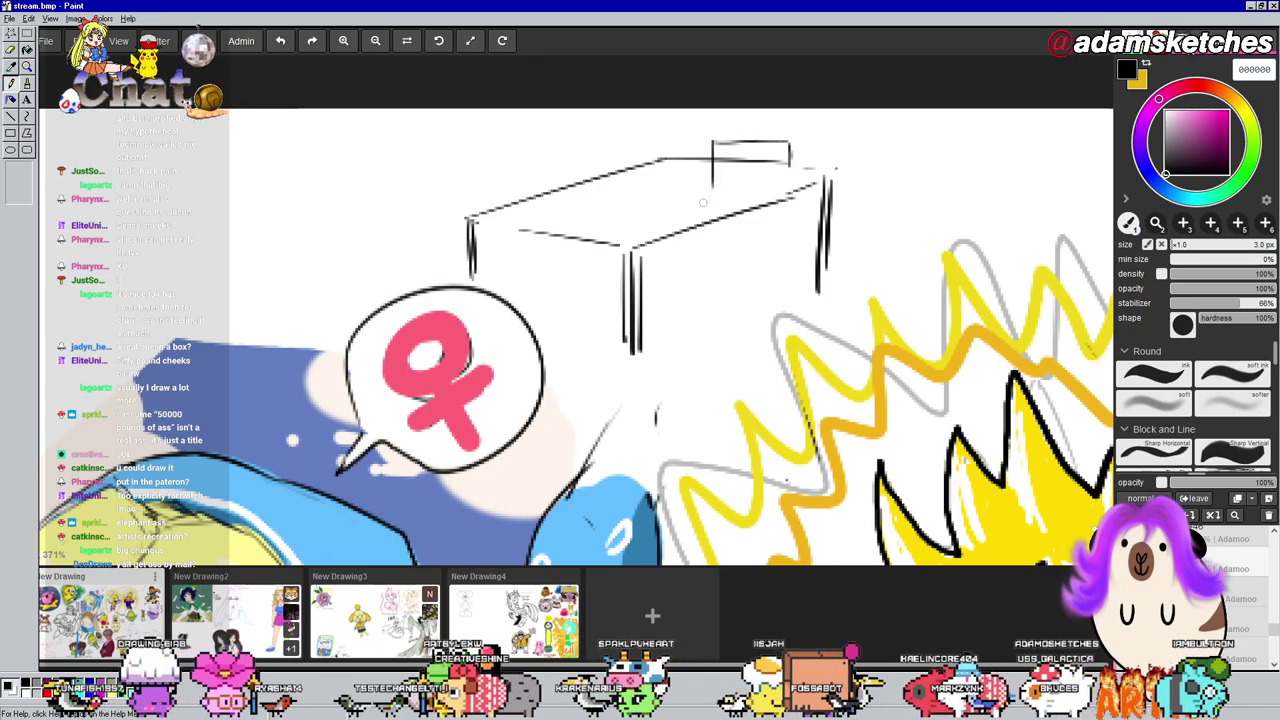
{"action": "left_click_drag", "start_coordinate": [704, 202], "coordinate": [793, 196]}
{"action": "left_click_drag", "start_coordinate": [796, 149], "coordinate": [789, 190]}
{"action": "left_click_drag", "start_coordinate": [698, 146], "coordinate": [814, 130]}
{"action": "mouse_move", "coordinate": [814, 131]}
{"action": "left_mouse_down"}
{"action": "mouse_move", "coordinate": [794, 145]}
{"action": "mouse_move", "coordinate": [809, 177]}
{"action": "left_mouse_up"}
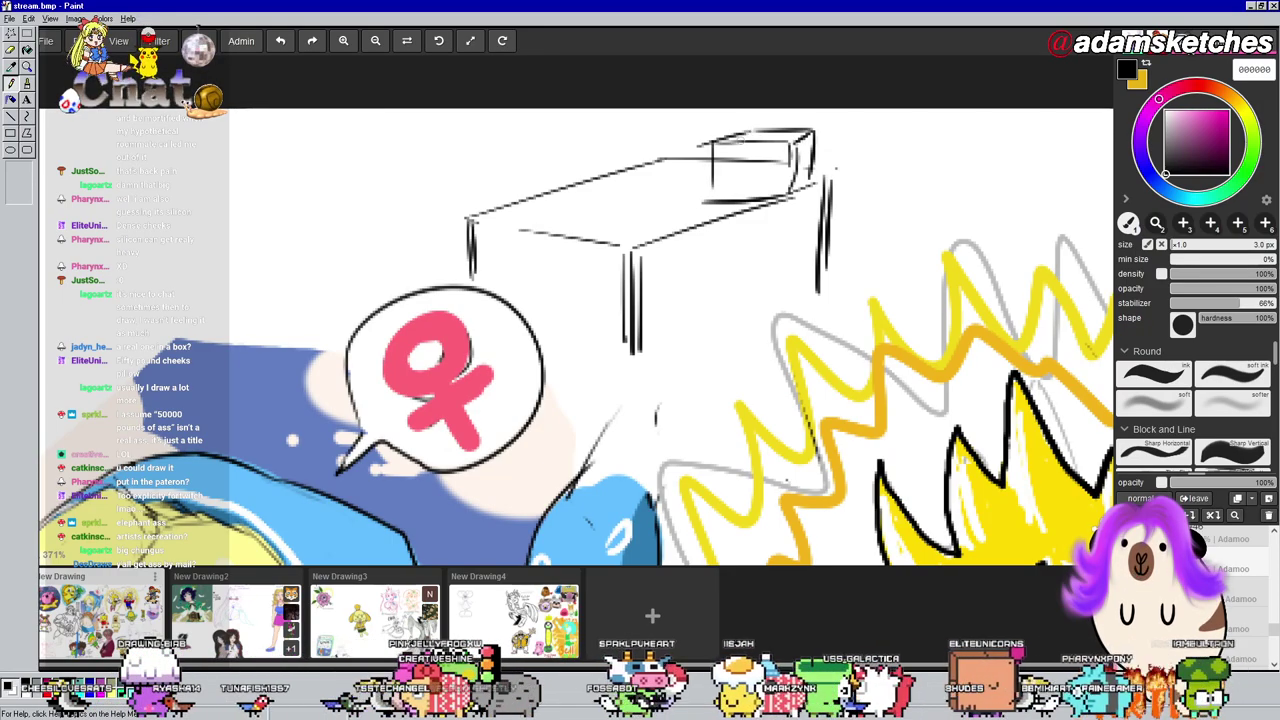
{"action": "left_click_drag", "start_coordinate": [735, 135], "coordinate": [790, 140]}
{"action": "mouse_move", "coordinate": [795, 136]}
{"action": "left_mouse_down"}
{"action": "mouse_move", "coordinate": [815, 141]}
{"action": "mouse_move", "coordinate": [776, 129]}
{"action": "left_mouse_up"}
{"action": "left_click_drag", "start_coordinate": [701, 149], "coordinate": [722, 136]}
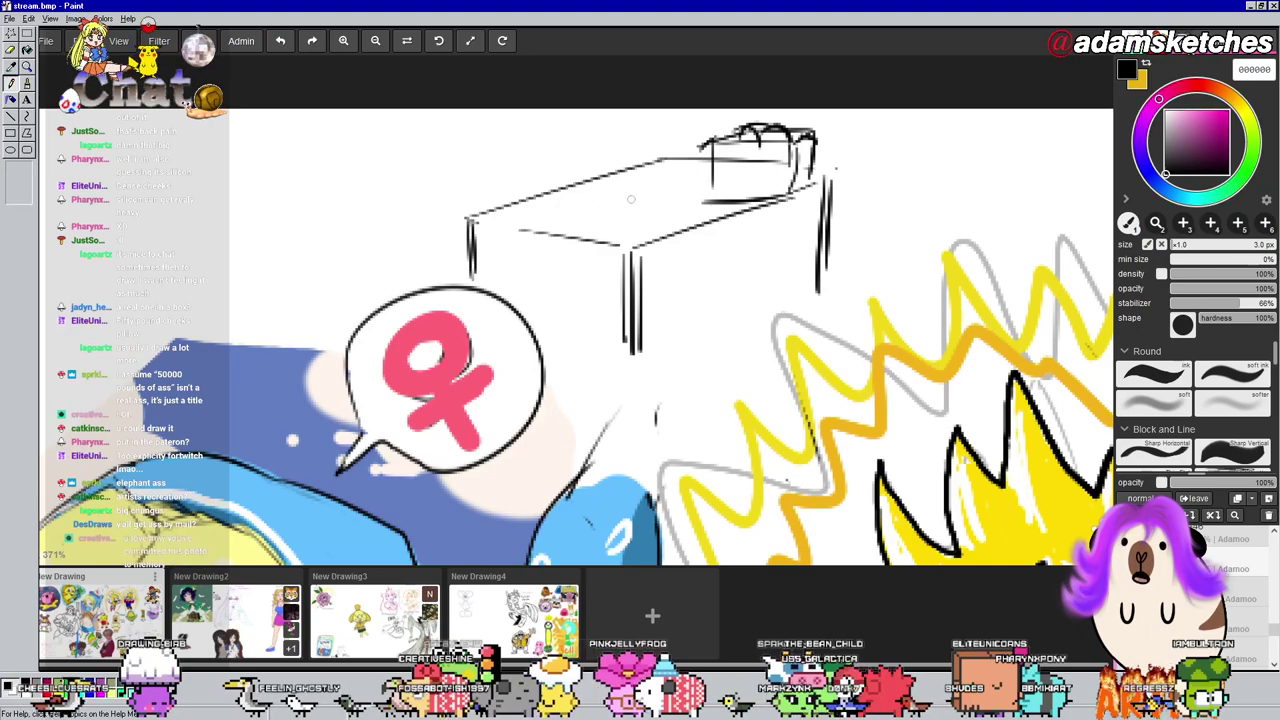
Sketch a tilted square box at the near end of the table and shade its base black
{"action": "left_click_drag", "start_coordinate": [621, 203], "coordinate": [679, 182]}
{"action": "mouse_move", "coordinate": [679, 182]}
{"action": "left_mouse_down"}
{"action": "mouse_move", "coordinate": [693, 214]}
{"action": "mouse_move", "coordinate": [625, 244]}
{"action": "left_mouse_up"}
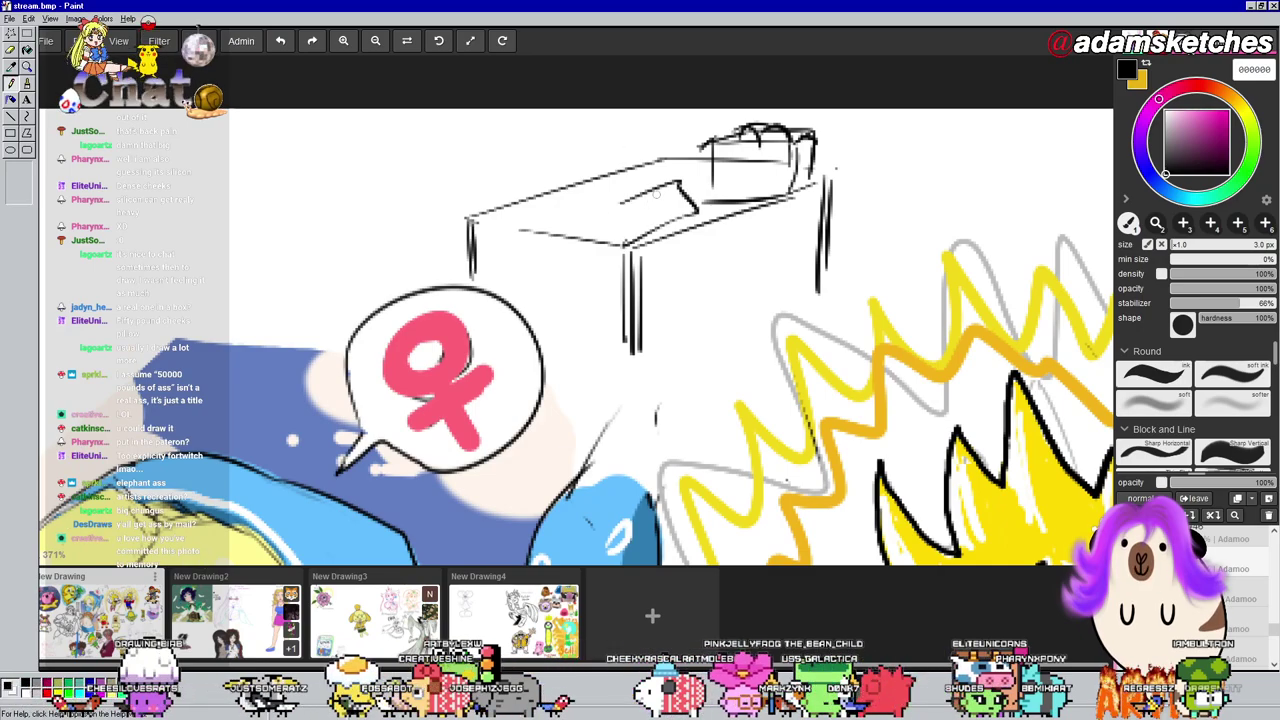
{"action": "mouse_move", "coordinate": [660, 190]}
{"action": "left_mouse_down"}
{"action": "mouse_move", "coordinate": [605, 134]}
{"action": "mouse_move", "coordinate": [553, 178]}
{"action": "mouse_move", "coordinate": [589, 218]}
{"action": "mouse_move", "coordinate": [619, 227]}
{"action": "mouse_move", "coordinate": [660, 189]}
{"action": "left_mouse_up"}
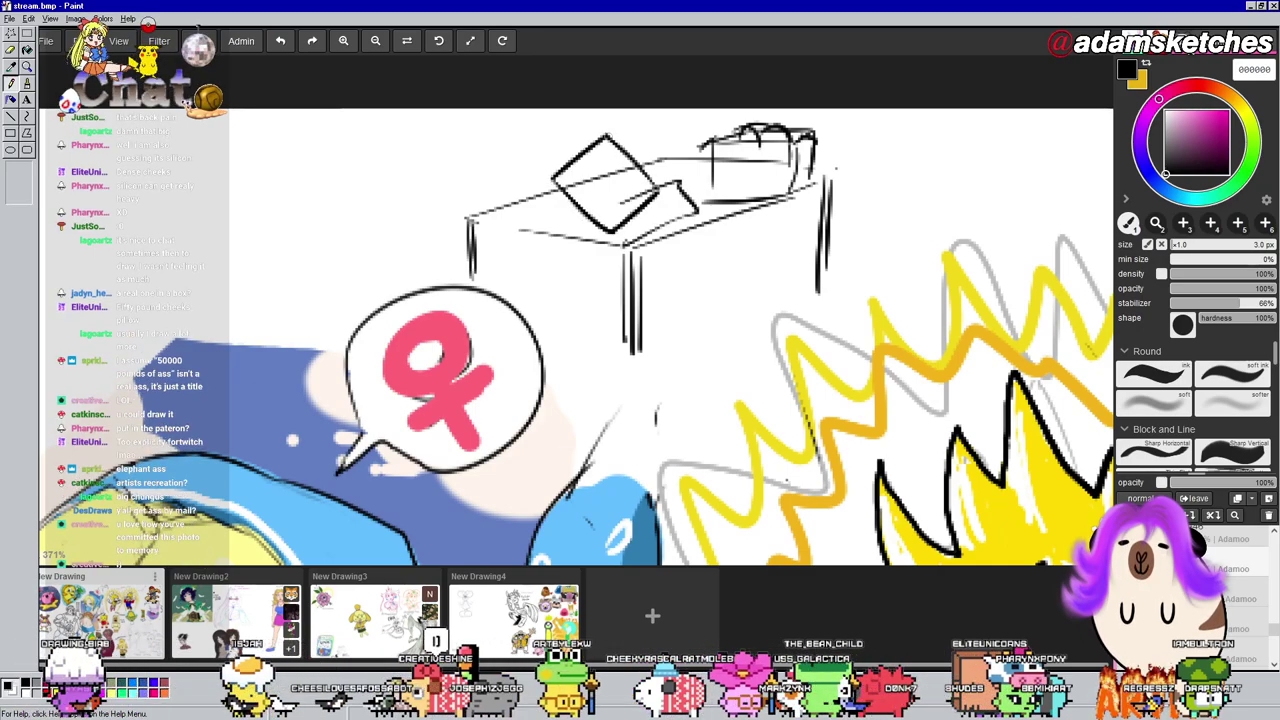
{"action": "left_click_drag", "start_coordinate": [605, 134], "coordinate": [648, 145]}
{"action": "left_click_drag", "start_coordinate": [651, 195], "coordinate": [668, 188]}
{"action": "left_click_drag", "start_coordinate": [649, 143], "coordinate": [670, 191]}
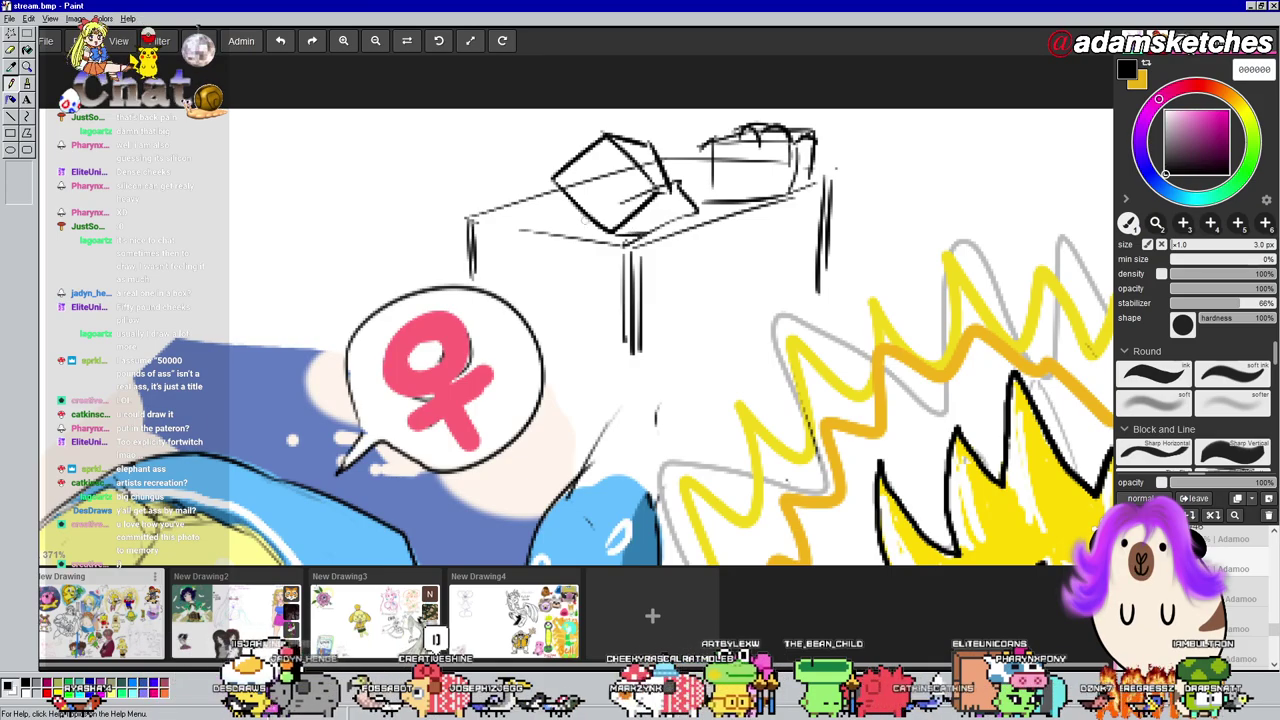
{"action": "left_click_drag", "start_coordinate": [580, 206], "coordinate": [694, 212]}
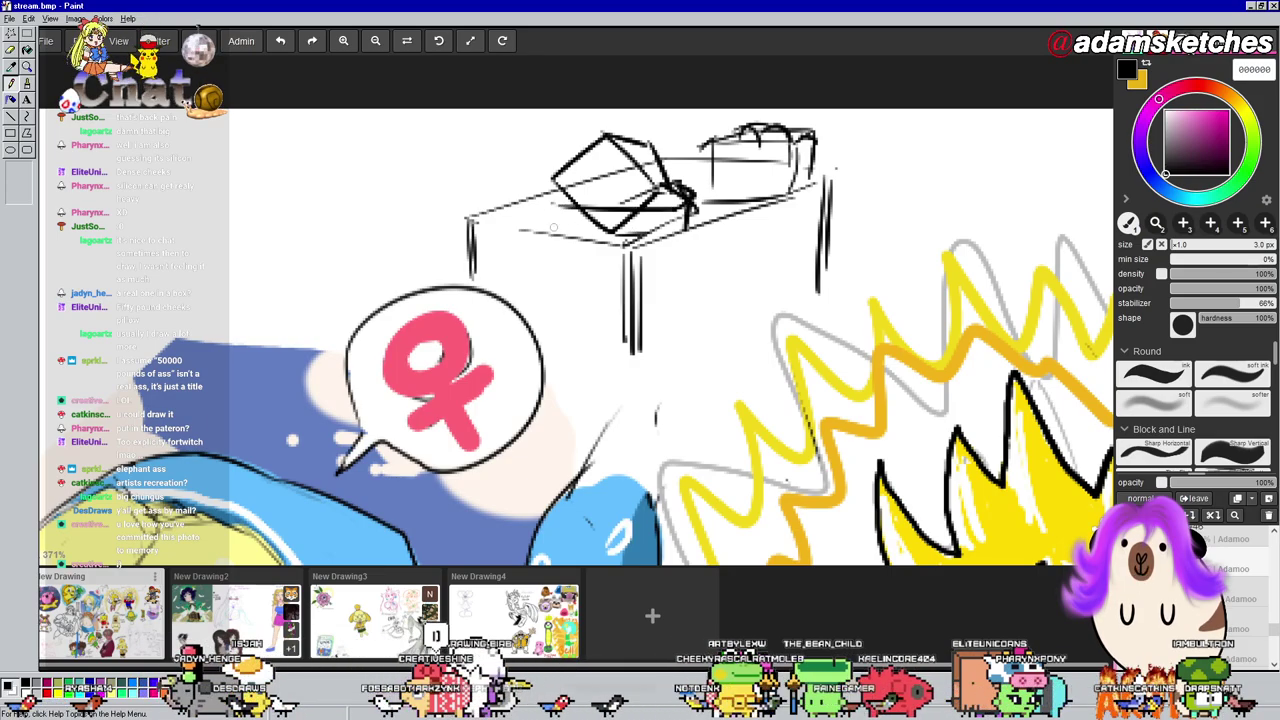
{"action": "mouse_move", "coordinate": [553, 227]}
{"action": "left_mouse_down"}
{"action": "mouse_move", "coordinate": [660, 236]}
{"action": "mouse_move", "coordinate": [595, 230]}
{"action": "mouse_move", "coordinate": [650, 236]}
{"action": "mouse_move", "coordinate": [696, 214]}
{"action": "left_mouse_up"}
{"action": "left_click_drag", "start_coordinate": [570, 227], "coordinate": [586, 218]}
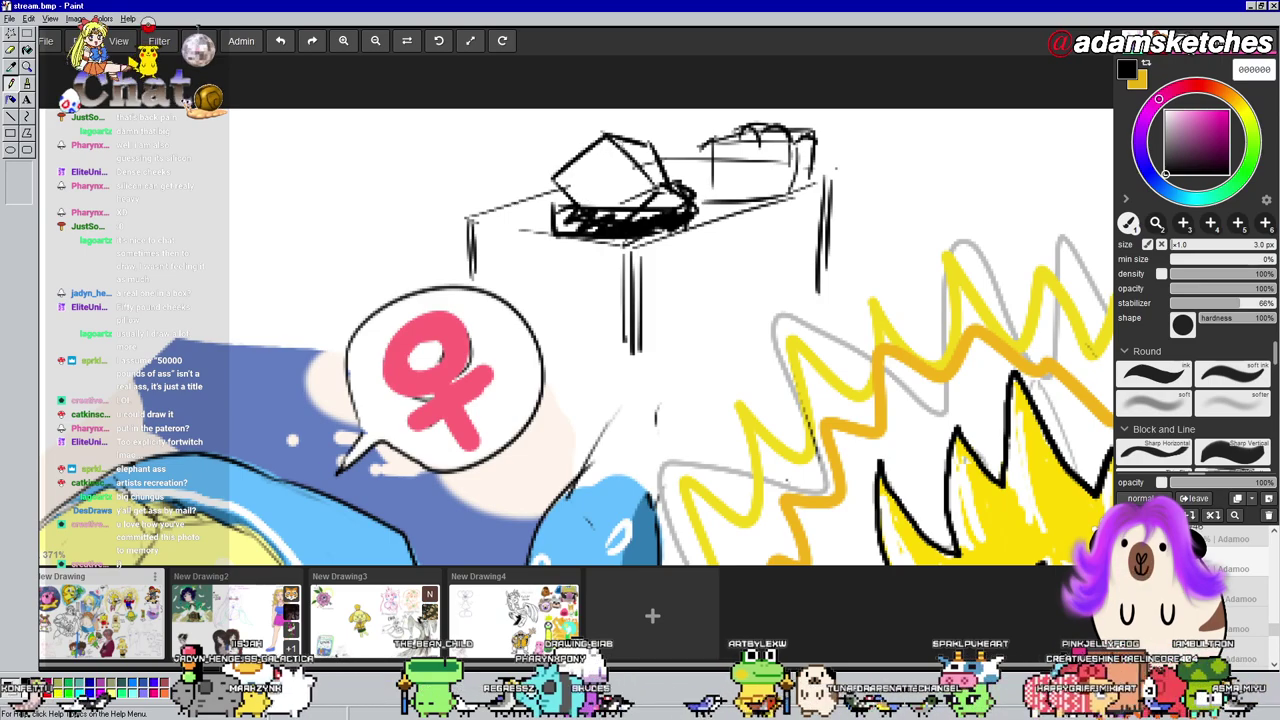
Sketch a small rounded figure with curved lines inside the tilted square on the table
{"action": "mouse_move", "coordinate": [592, 158]}
{"action": "left_mouse_down"}
{"action": "mouse_move", "coordinate": [578, 196]}
{"action": "mouse_move", "coordinate": [590, 206]}
{"action": "left_mouse_up"}
{"action": "mouse_move", "coordinate": [632, 156]}
{"action": "left_mouse_down"}
{"action": "mouse_move", "coordinate": [650, 174]}
{"action": "mouse_move", "coordinate": [621, 208]}
{"action": "left_mouse_up"}
{"action": "mouse_move", "coordinate": [628, 183]}
{"action": "left_mouse_down"}
{"action": "mouse_move", "coordinate": [610, 195]}
{"action": "mouse_move", "coordinate": [640, 184]}
{"action": "mouse_move", "coordinate": [626, 192]}
{"action": "left_mouse_up"}
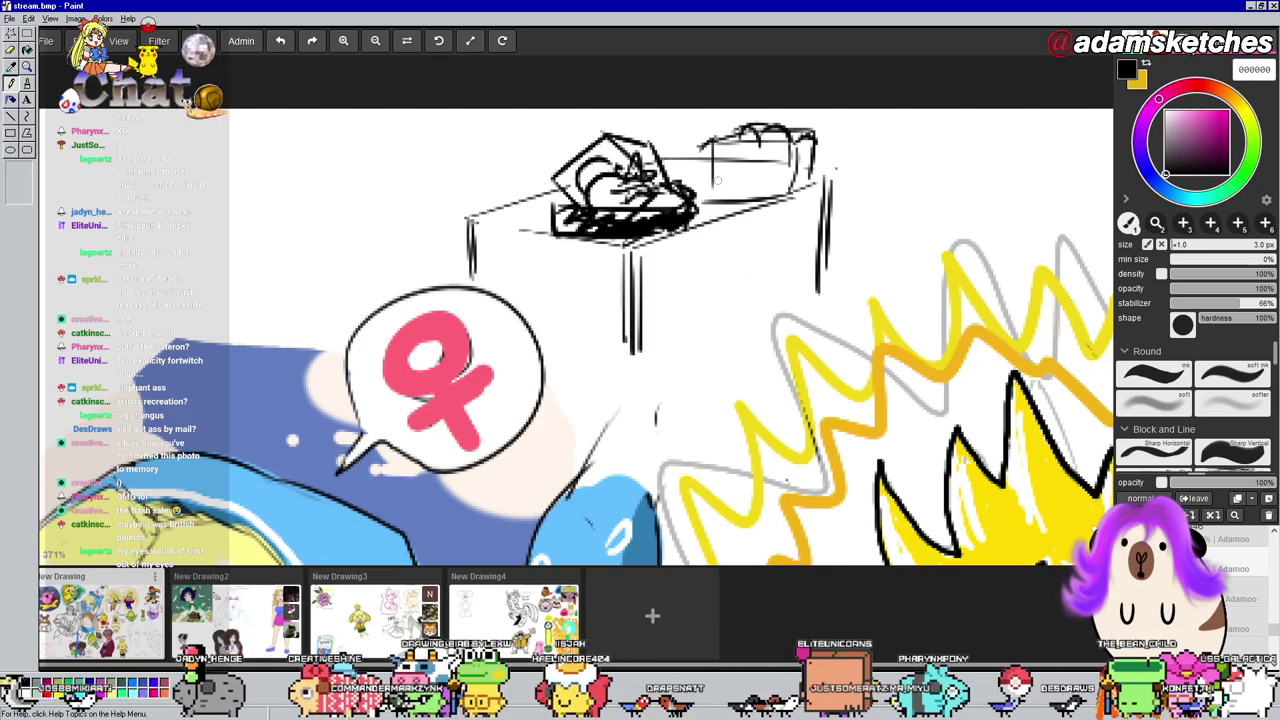
{"action": "mouse_move", "coordinate": [600, 165]}
{"action": "left_mouse_down"}
{"action": "mouse_move", "coordinate": [630, 130]}
{"action": "mouse_move", "coordinate": [622, 139]}
{"action": "mouse_move", "coordinate": [747, 105]}
{"action": "mouse_move", "coordinate": [768, 134]}
{"action": "mouse_move", "coordinate": [800, 132]}
{"action": "mouse_move", "coordinate": [806, 159]}
{"action": "mouse_move", "coordinate": [838, 165]}
{"action": "mouse_move", "coordinate": [794, 205]}
{"action": "mouse_move", "coordinate": [637, 252]}
{"action": "mouse_move", "coordinate": [635, 290]}
{"action": "mouse_move", "coordinate": [847, 167]}
{"action": "mouse_move", "coordinate": [832, 249]}
{"action": "mouse_move", "coordinate": [808, 253]}
{"action": "mouse_move", "coordinate": [518, 247]}
{"action": "mouse_move", "coordinate": [466, 221]}
{"action": "mouse_move", "coordinate": [483, 266]}
{"action": "mouse_move", "coordinate": [613, 207]}
{"action": "left_mouse_up"}
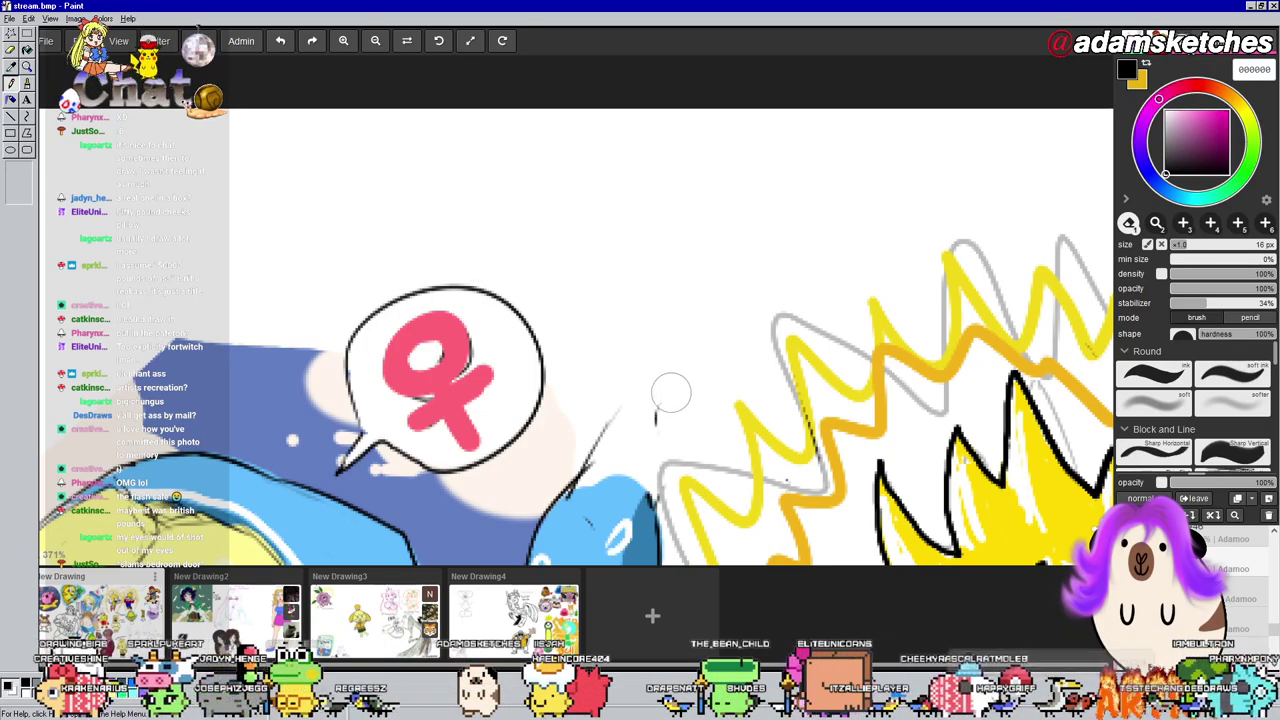
Erase the stray black line above the character's raised arm with the eraser at 16 px
{"action": "left_click_drag", "start_coordinate": [671, 389], "coordinate": [623, 383]}
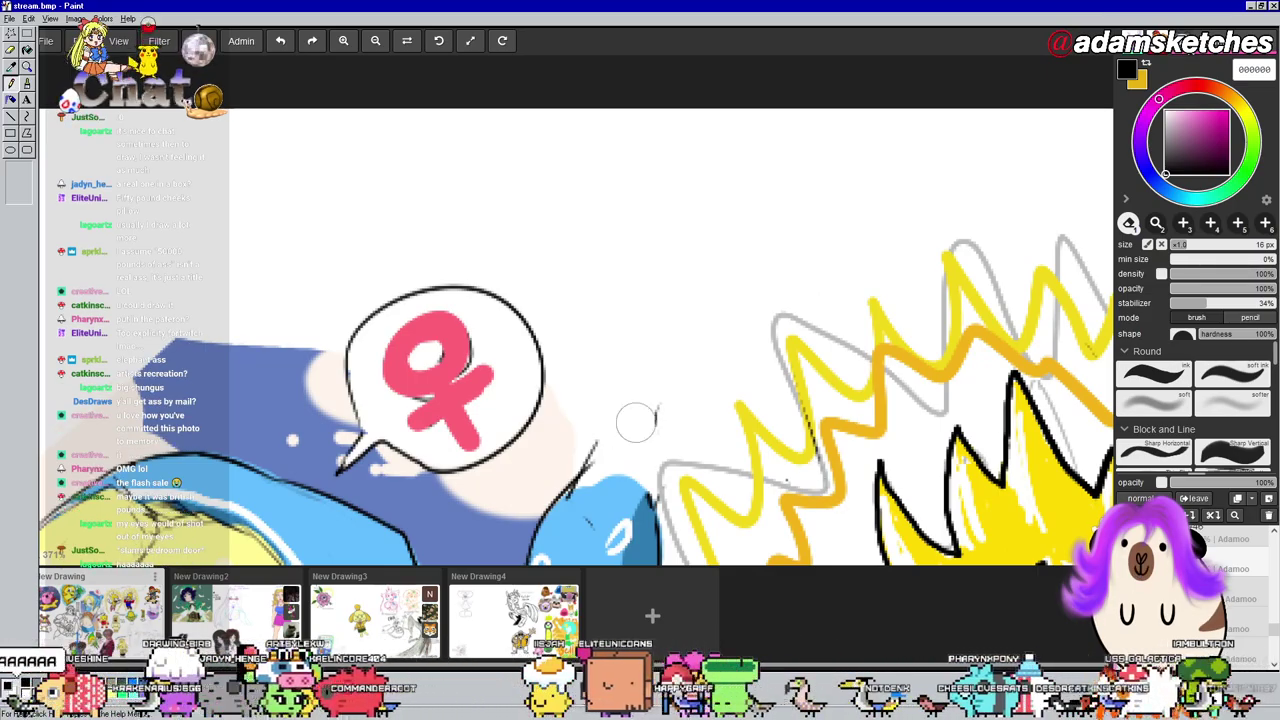
{"action": "scroll", "coordinate": [634, 420], "scroll_direction": "down", "scroll_amount": 5}
{"action": "scroll", "coordinate": [636, 363], "scroll_direction": "up", "scroll_amount": 5}
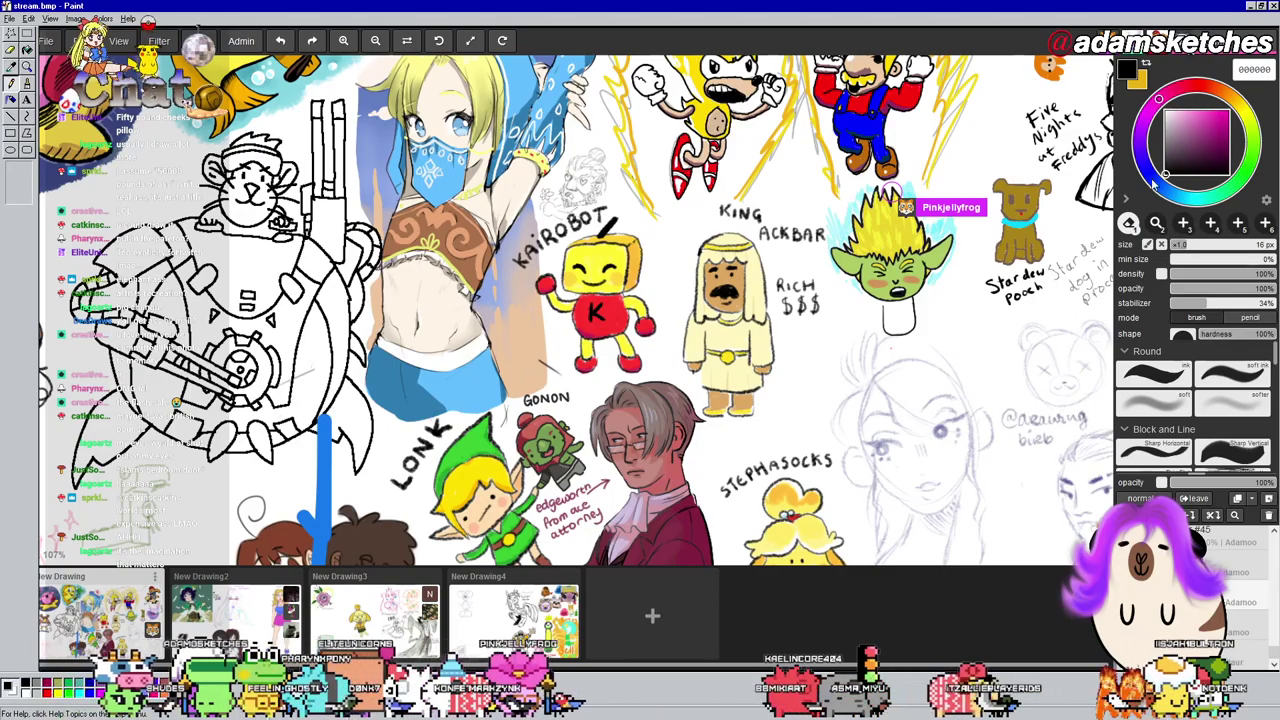
Look over the whole shared canvas with the veiled character among the other drawings
{"action": "left_click_drag", "start_coordinate": [906, 244], "coordinate": [986, 314]}
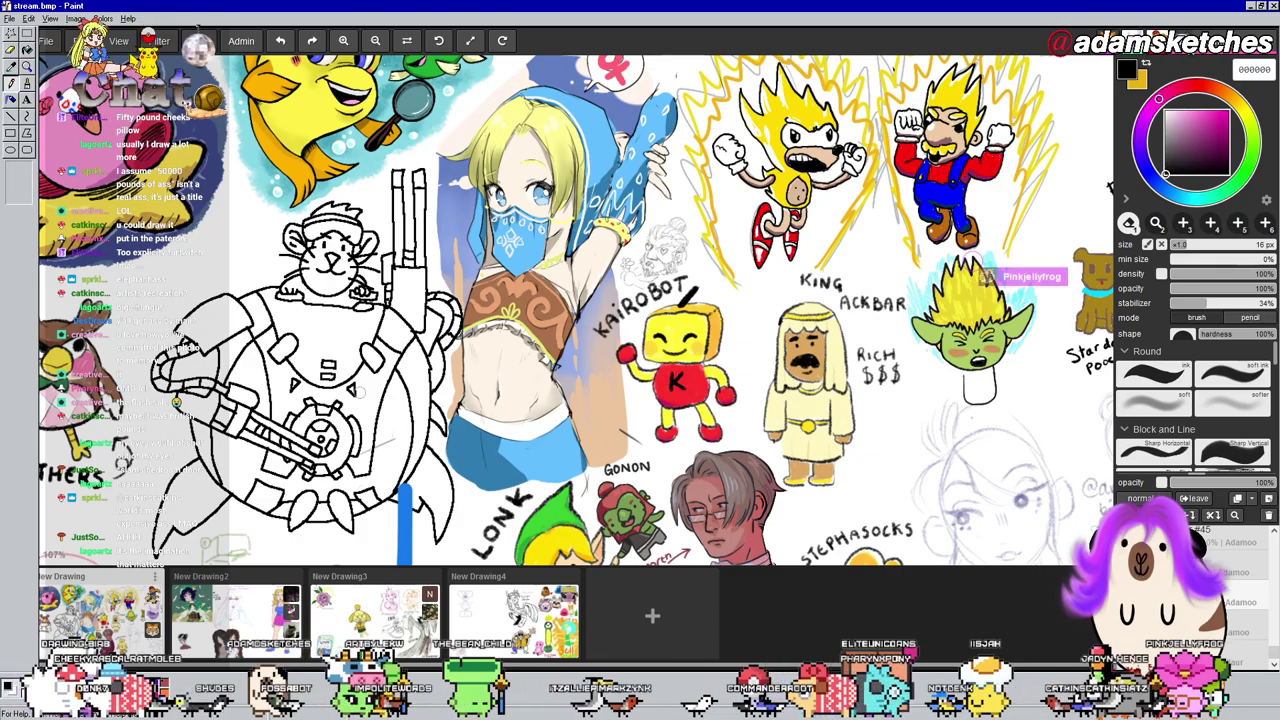
{"action": "scroll", "coordinate": [576, 310], "scroll_direction": "down", "scroll_amount": 5}
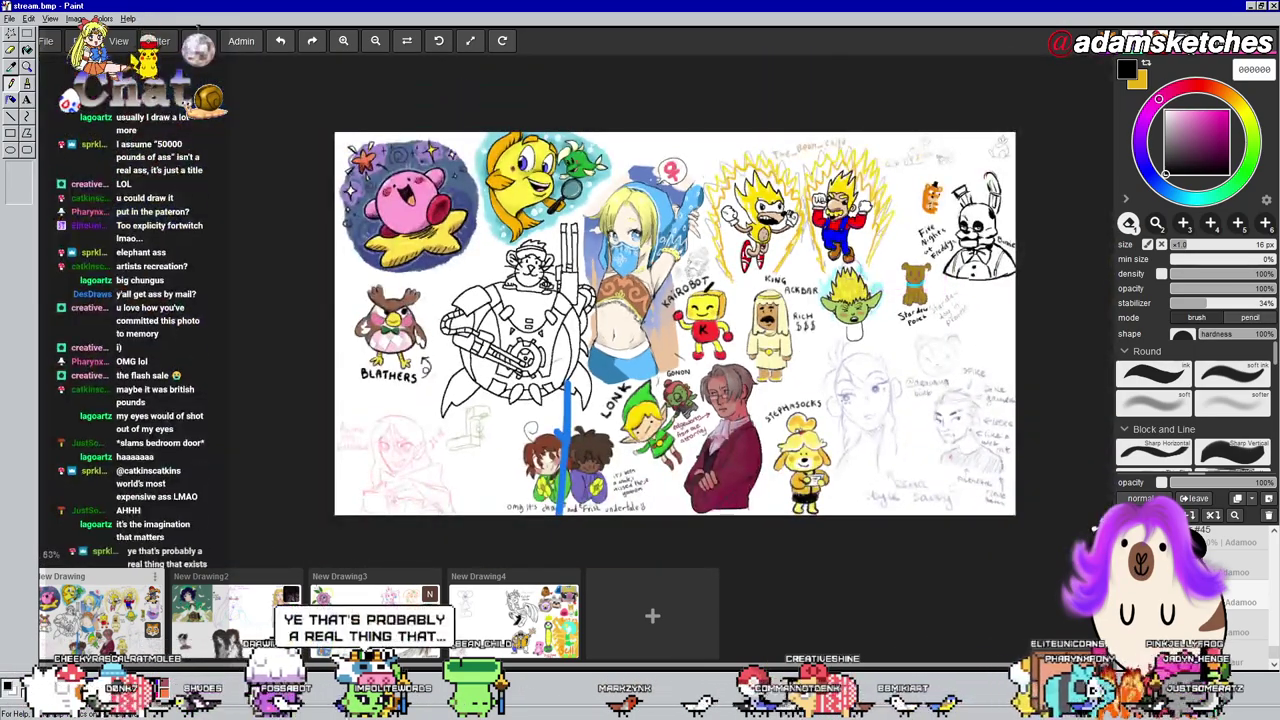
{"action": "scroll", "coordinate": [576, 310], "scroll_direction": "up", "scroll_amount": 2}
{"action": "mouse_move", "coordinate": [818, 258]}
{"action": "left_mouse_down"}
{"action": "mouse_move", "coordinate": [787, 256]}
{"action": "mouse_move", "coordinate": [772, 234]}
{"action": "mouse_move", "coordinate": [759, 242]}
{"action": "left_mouse_up"}
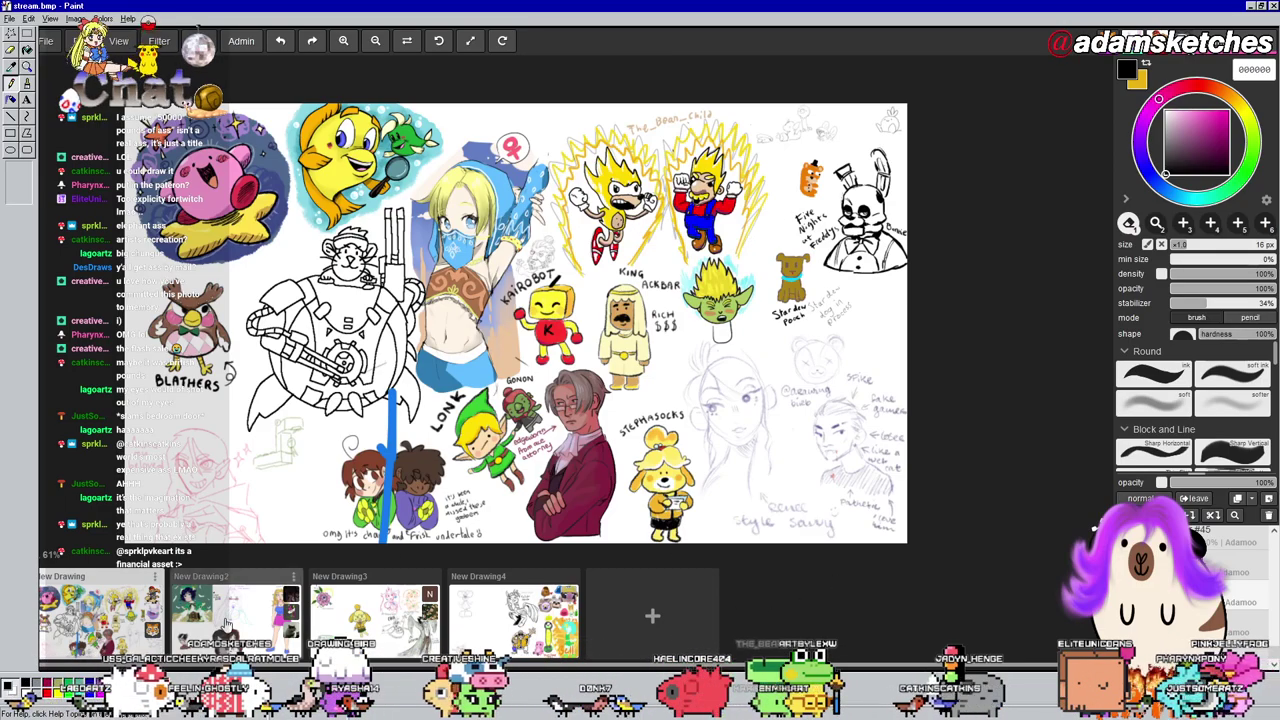
{"action": "left_click_drag", "start_coordinate": [310, 393], "coordinate": [337, 389]}
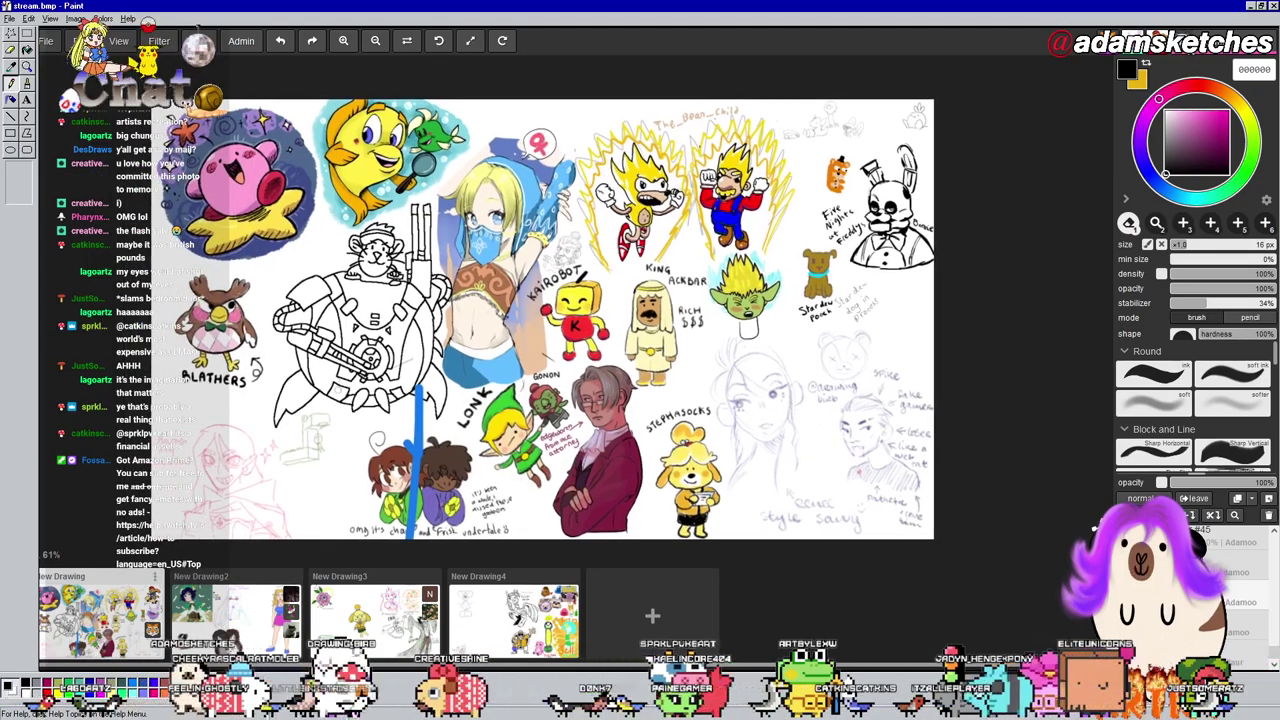